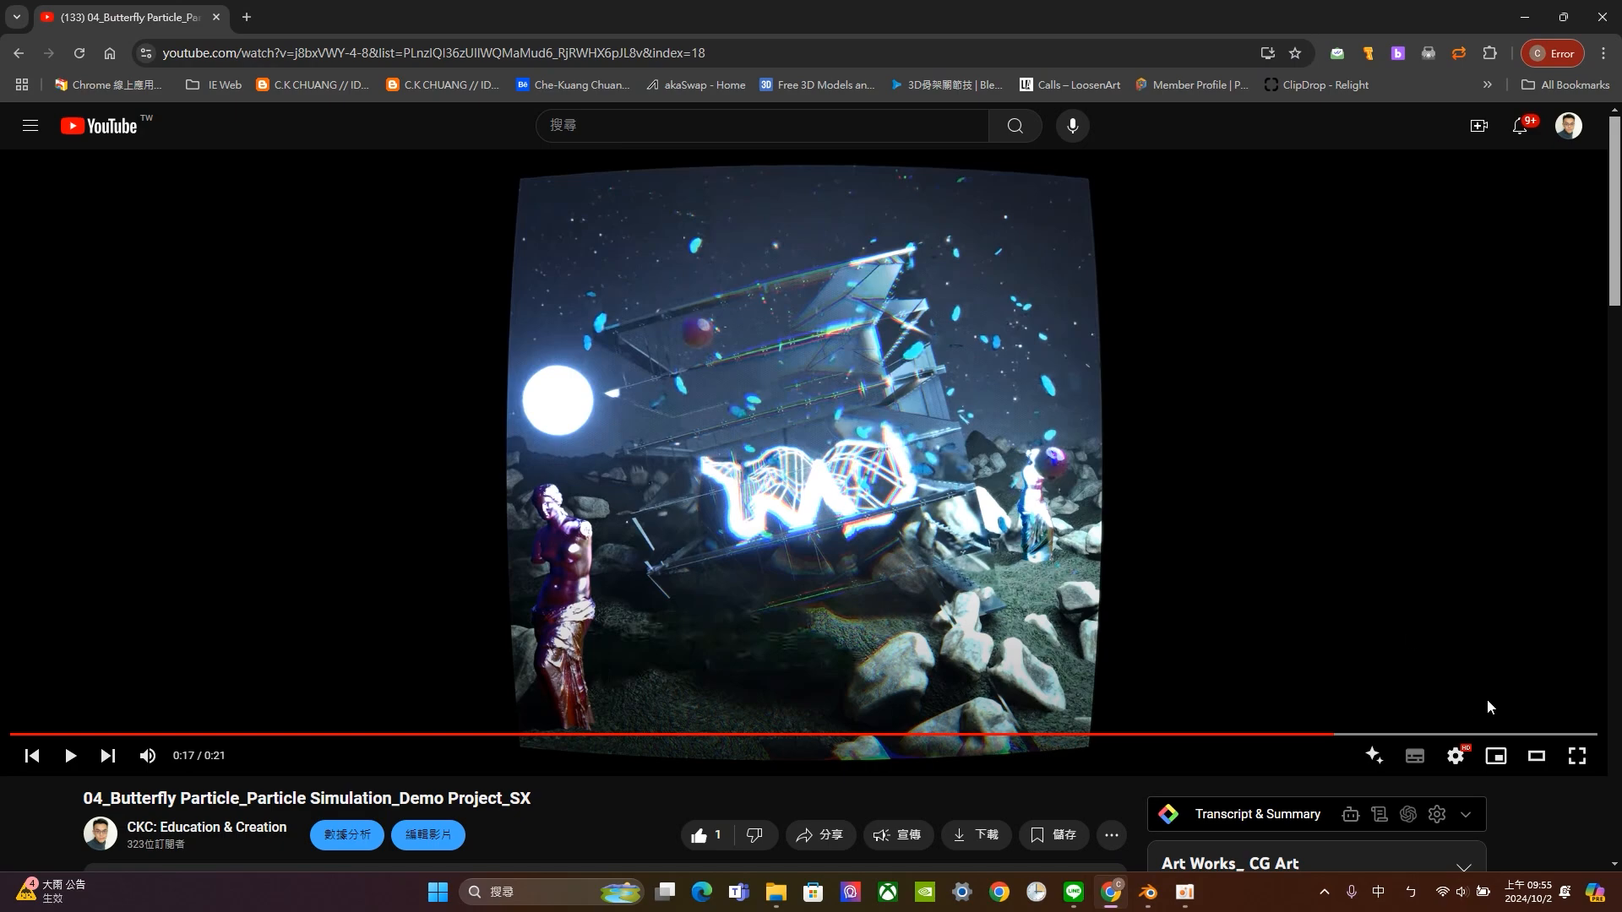
Replay the Butterfly Particle demo video full screen and examine the butterfly particles around the 0:08 to 0:11 part.
click(35, 757)
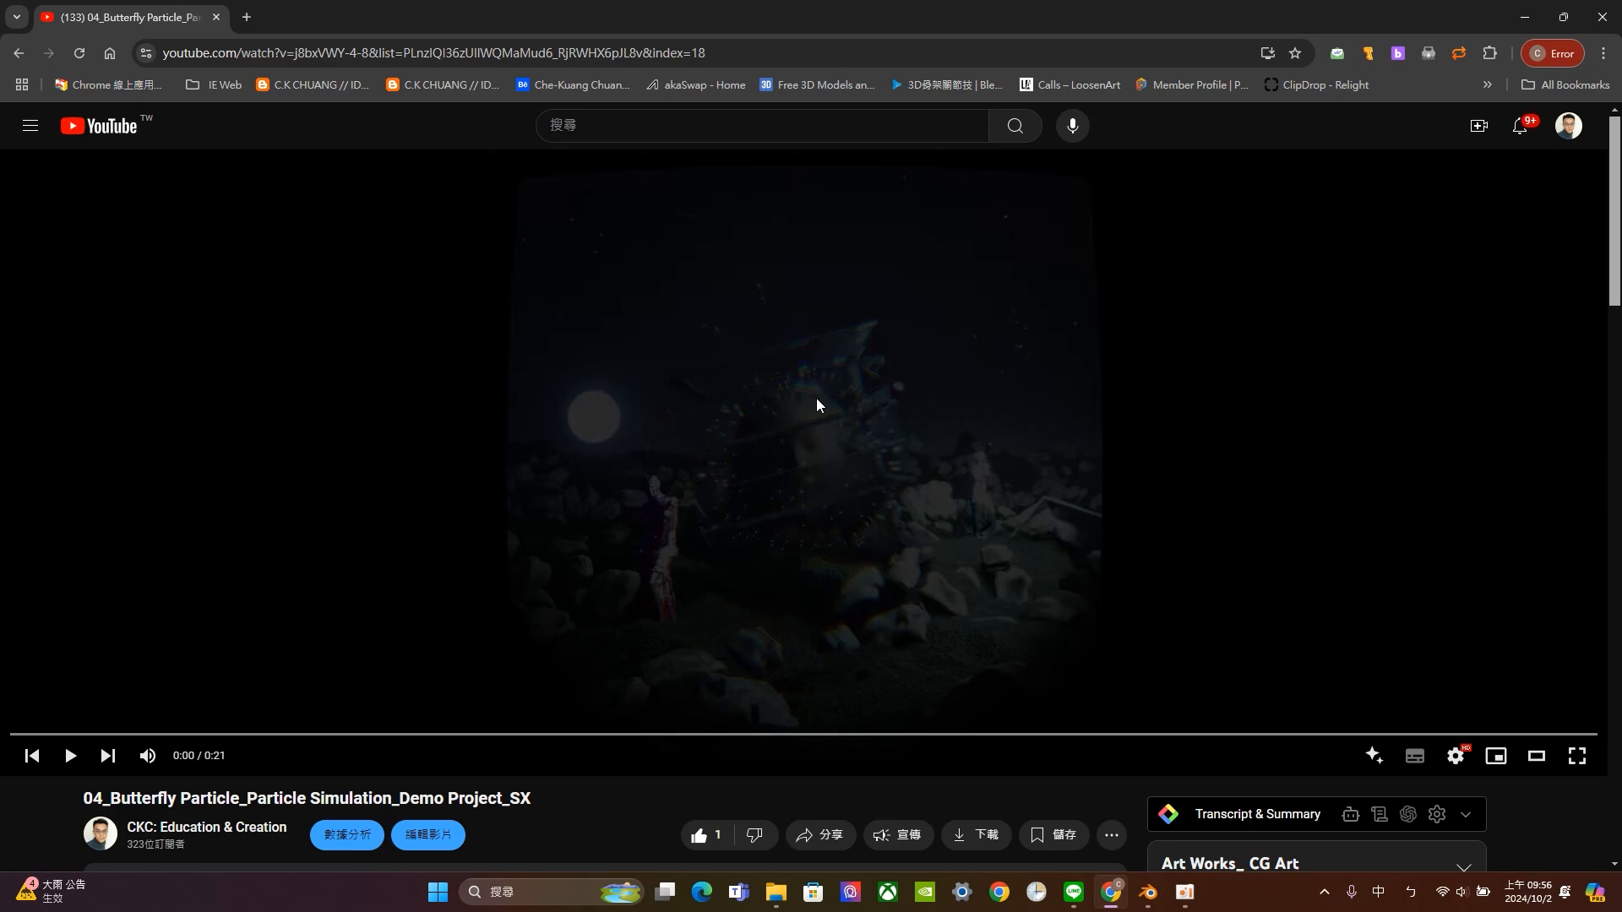
click(1577, 755)
click(88, 893)
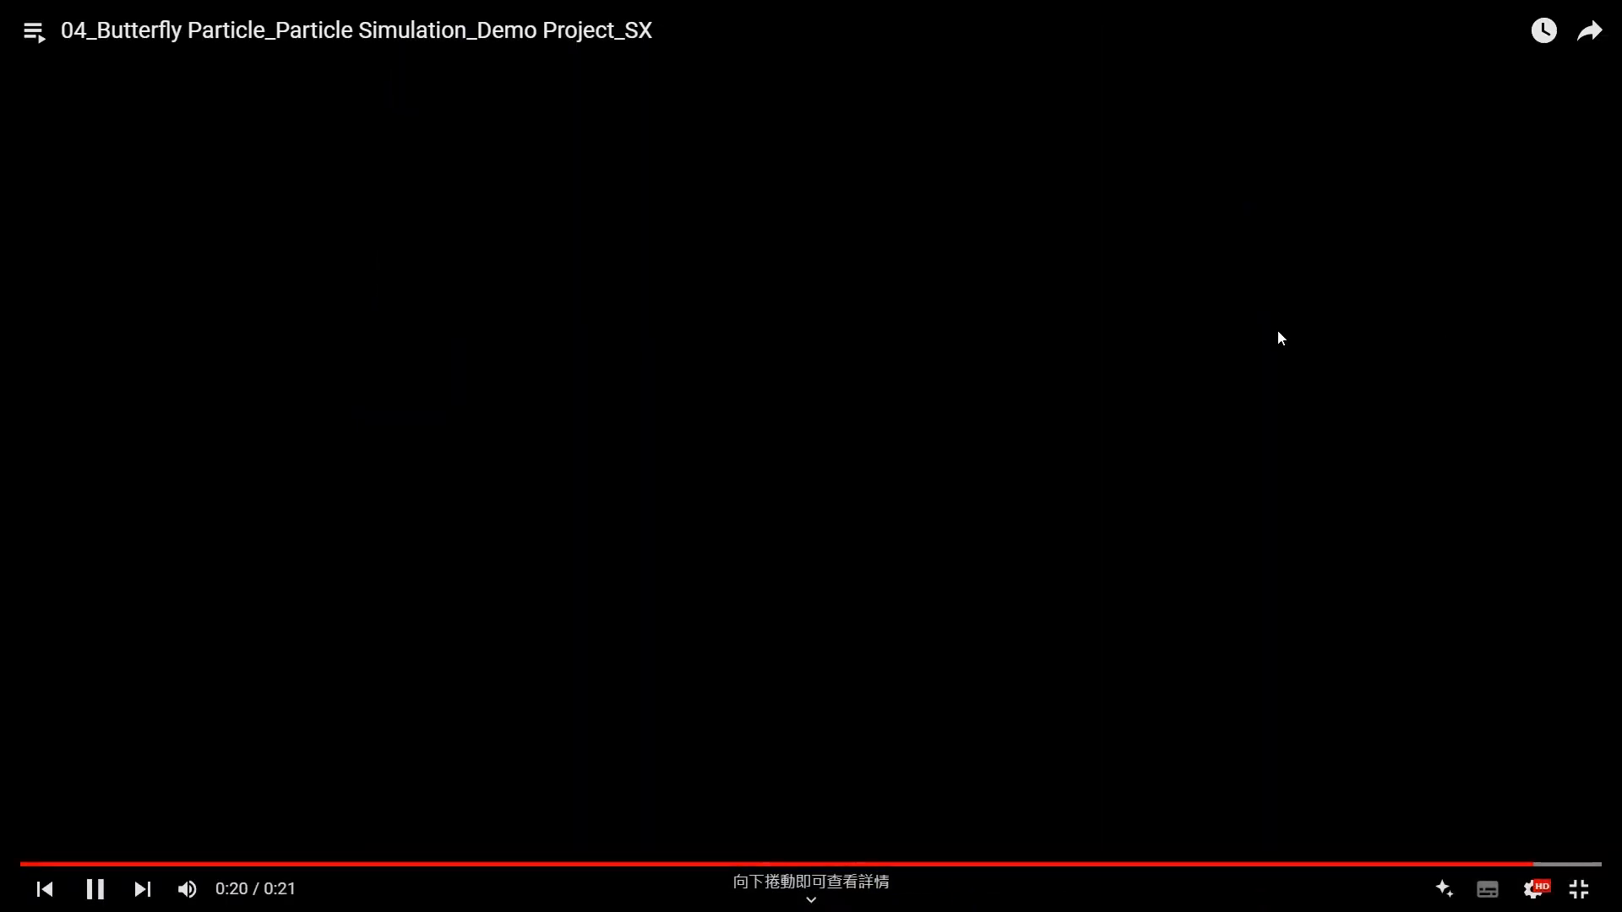
click(792, 863)
click(981, 524)
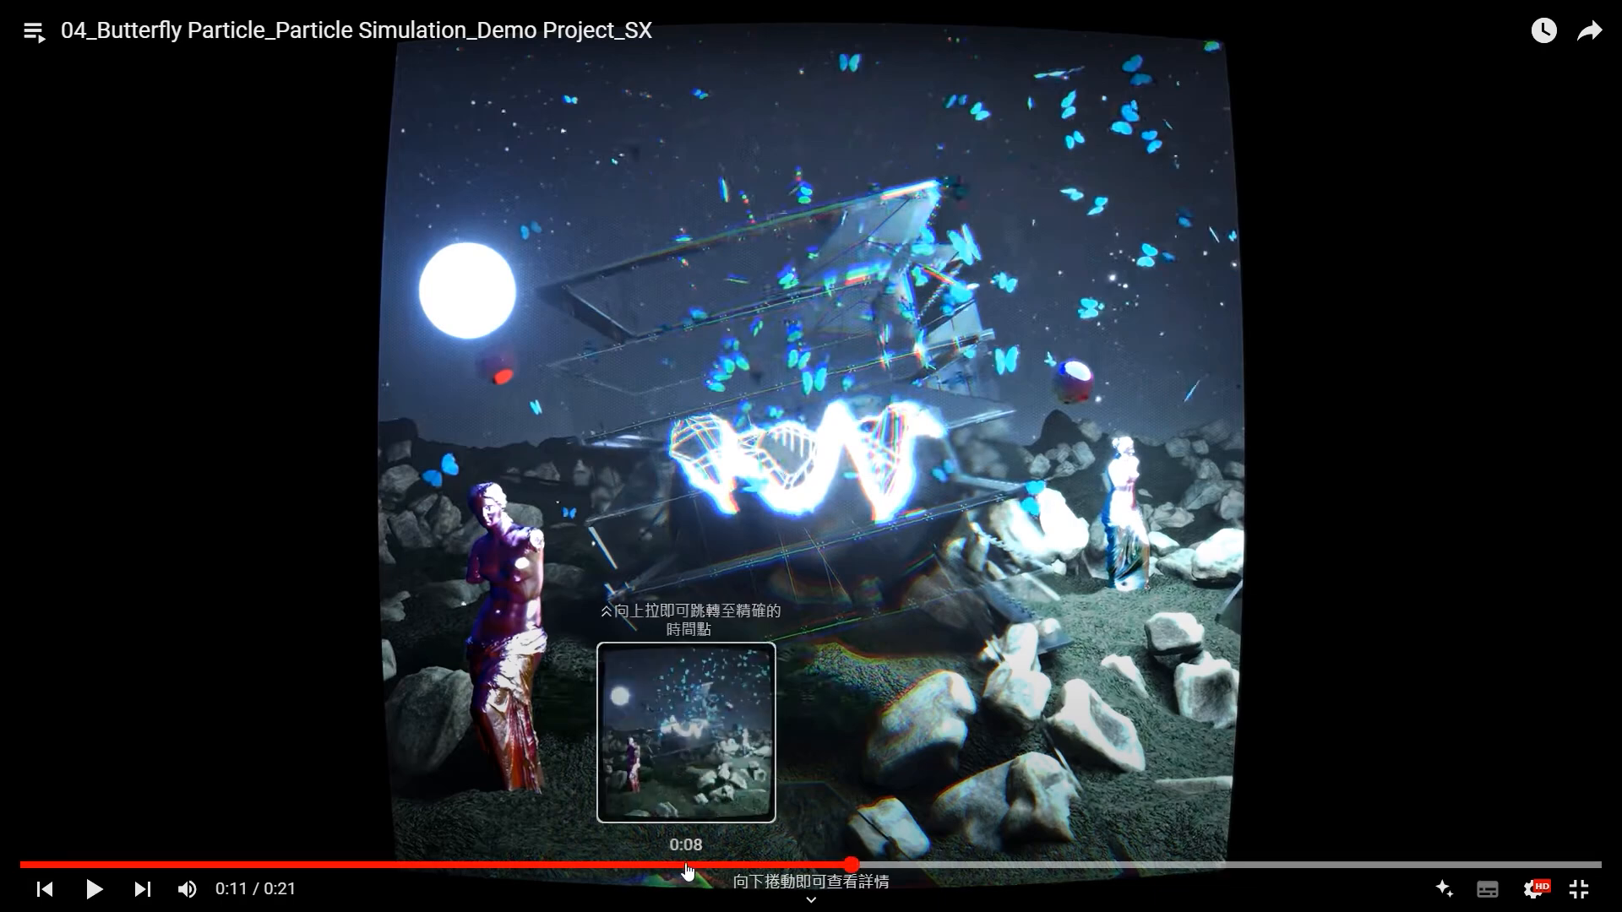
click(685, 865)
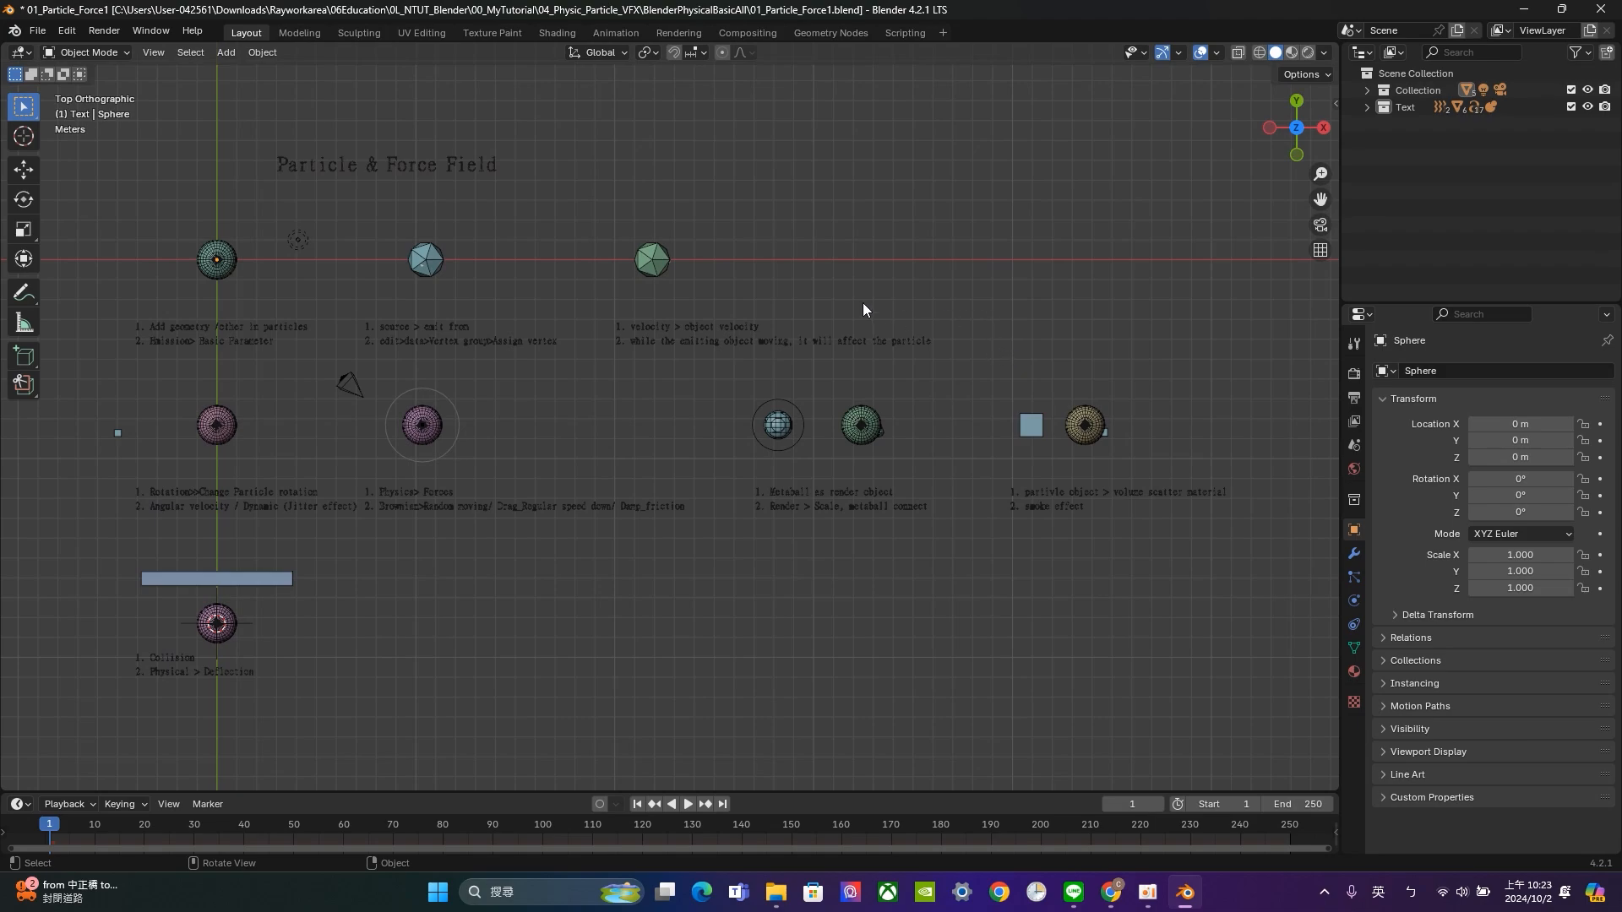
In Blender, exclude the Collection and Text collections from the view layer to clear the Particle & Force Field examples.
shift+middle_drag(566, 257, 958, 316)
scroll(745, 290, up, 2)
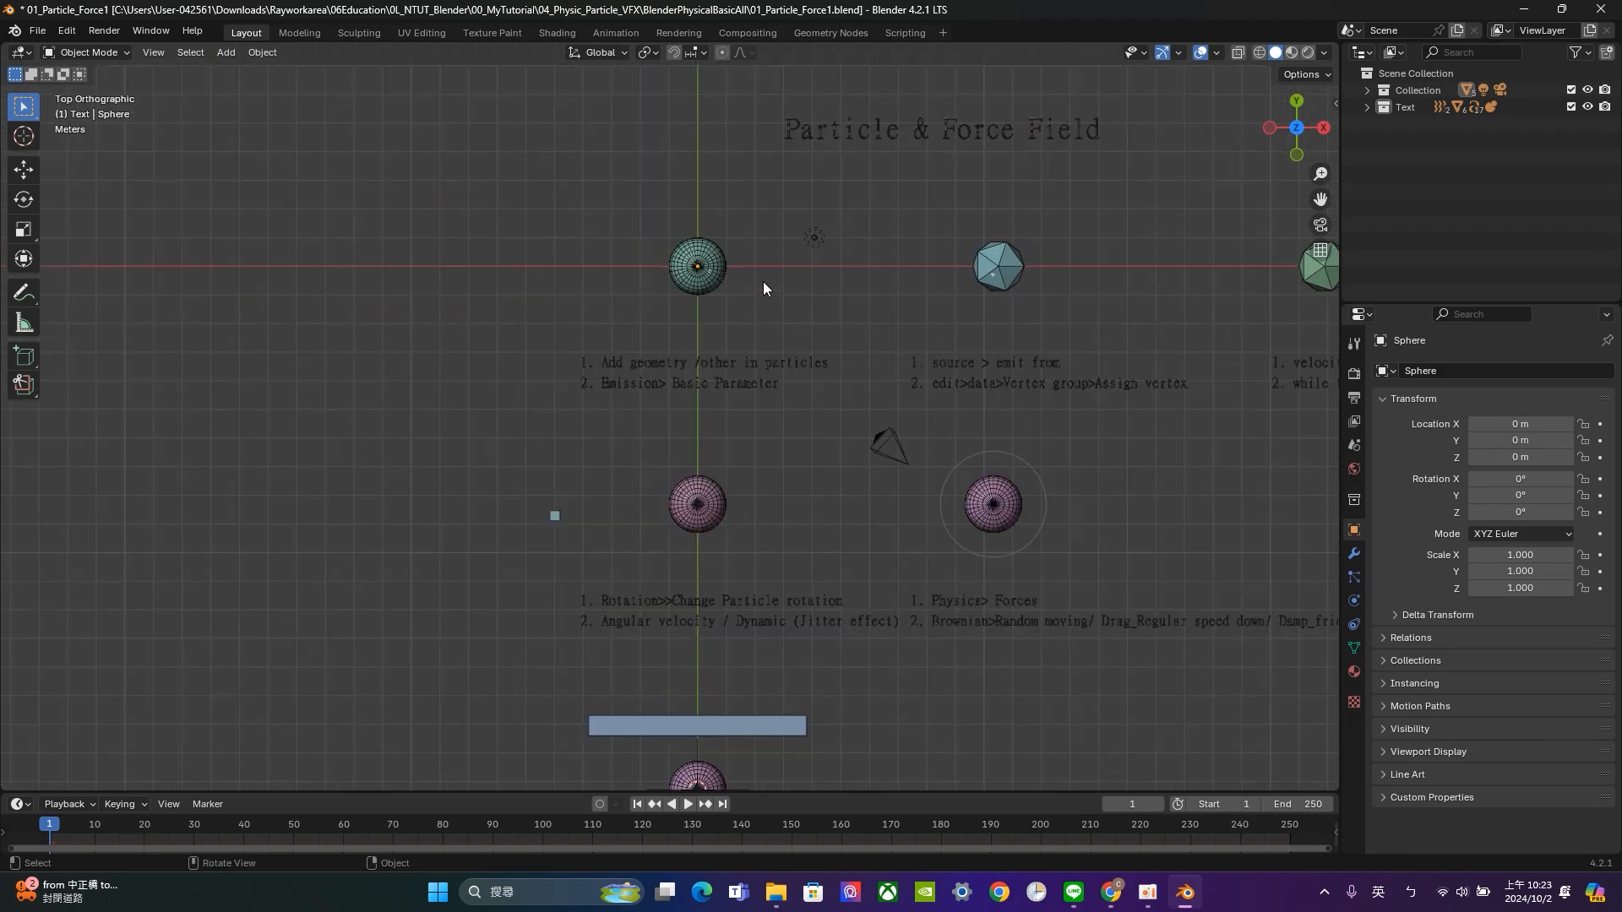
scroll(714, 260, up, 3)
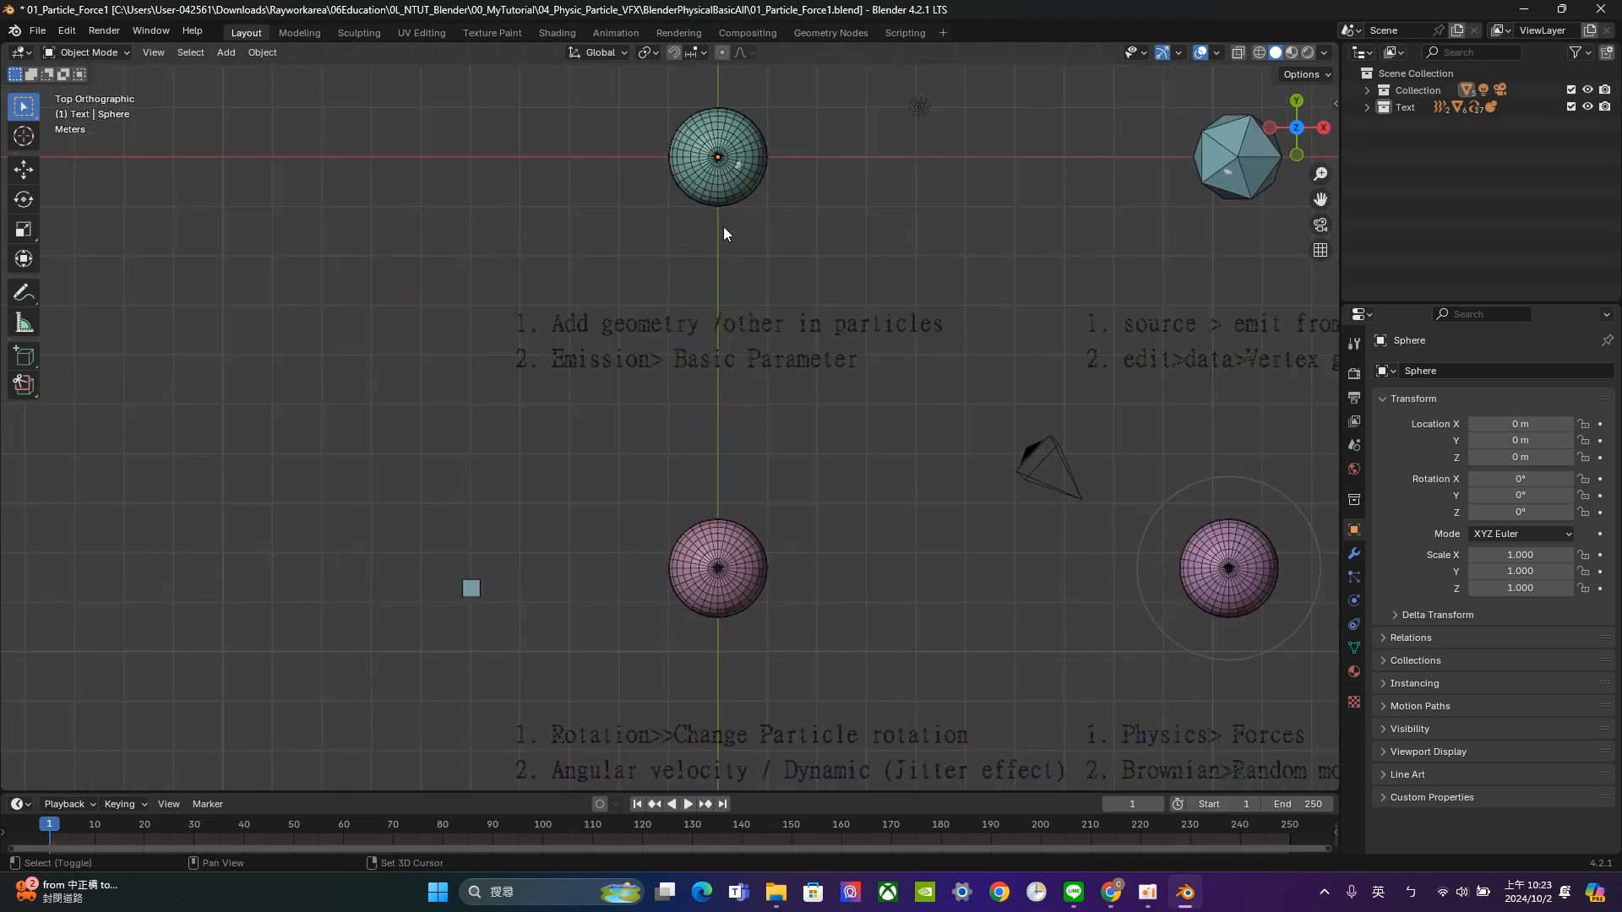
shift+middle_drag(723, 227, 703, 322)
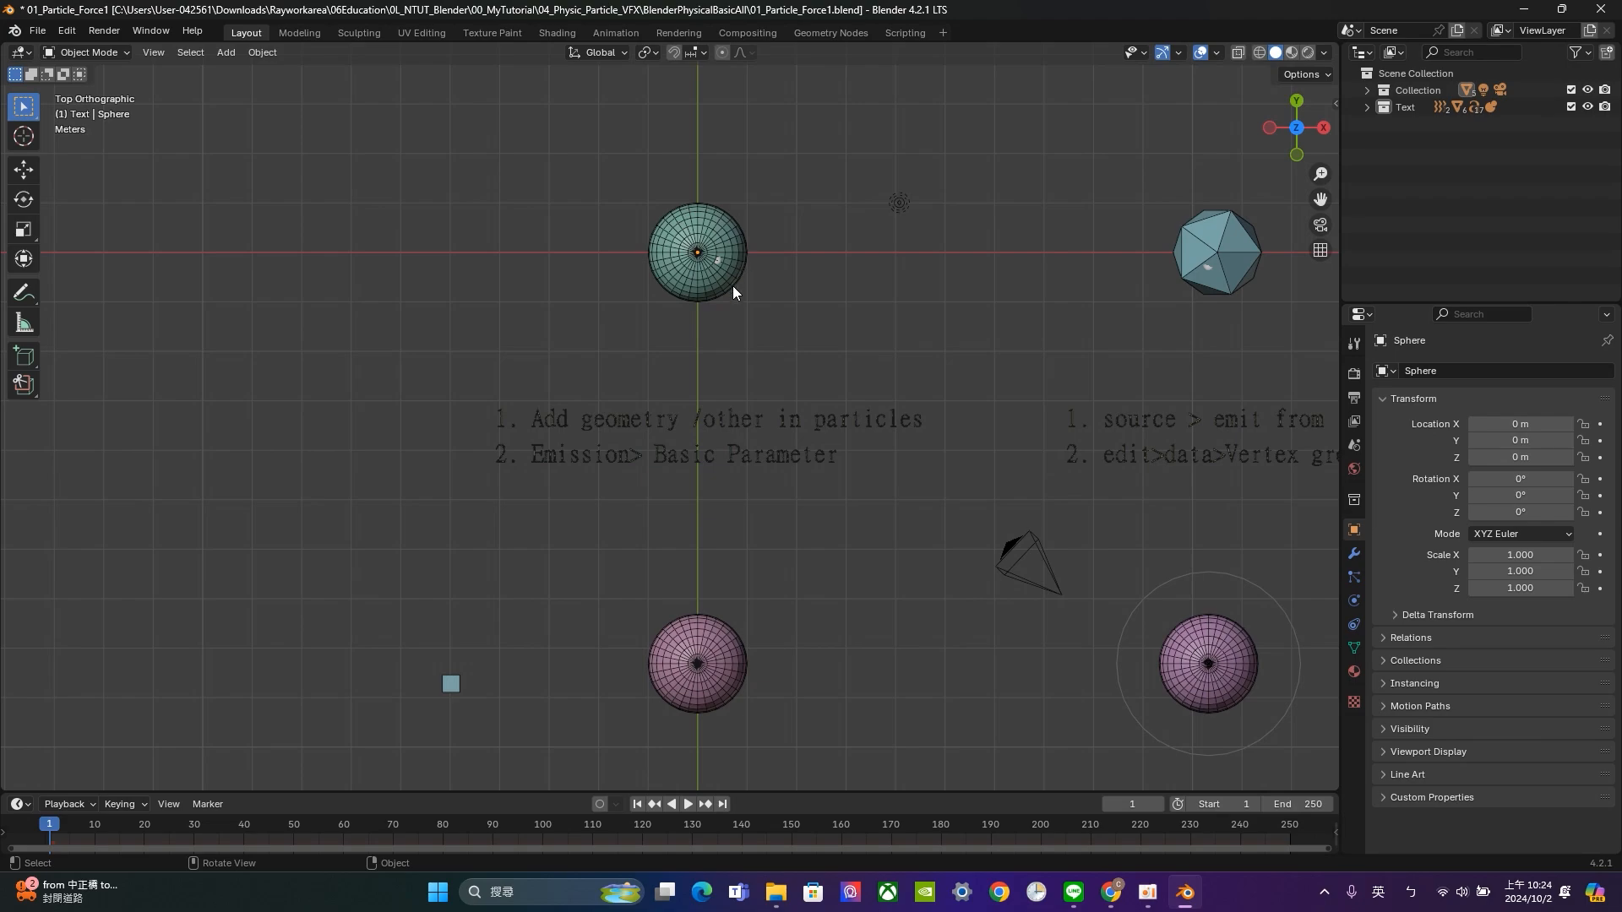
scroll(550, 290, down, 7)
drag(1264, 732, 518, 241)
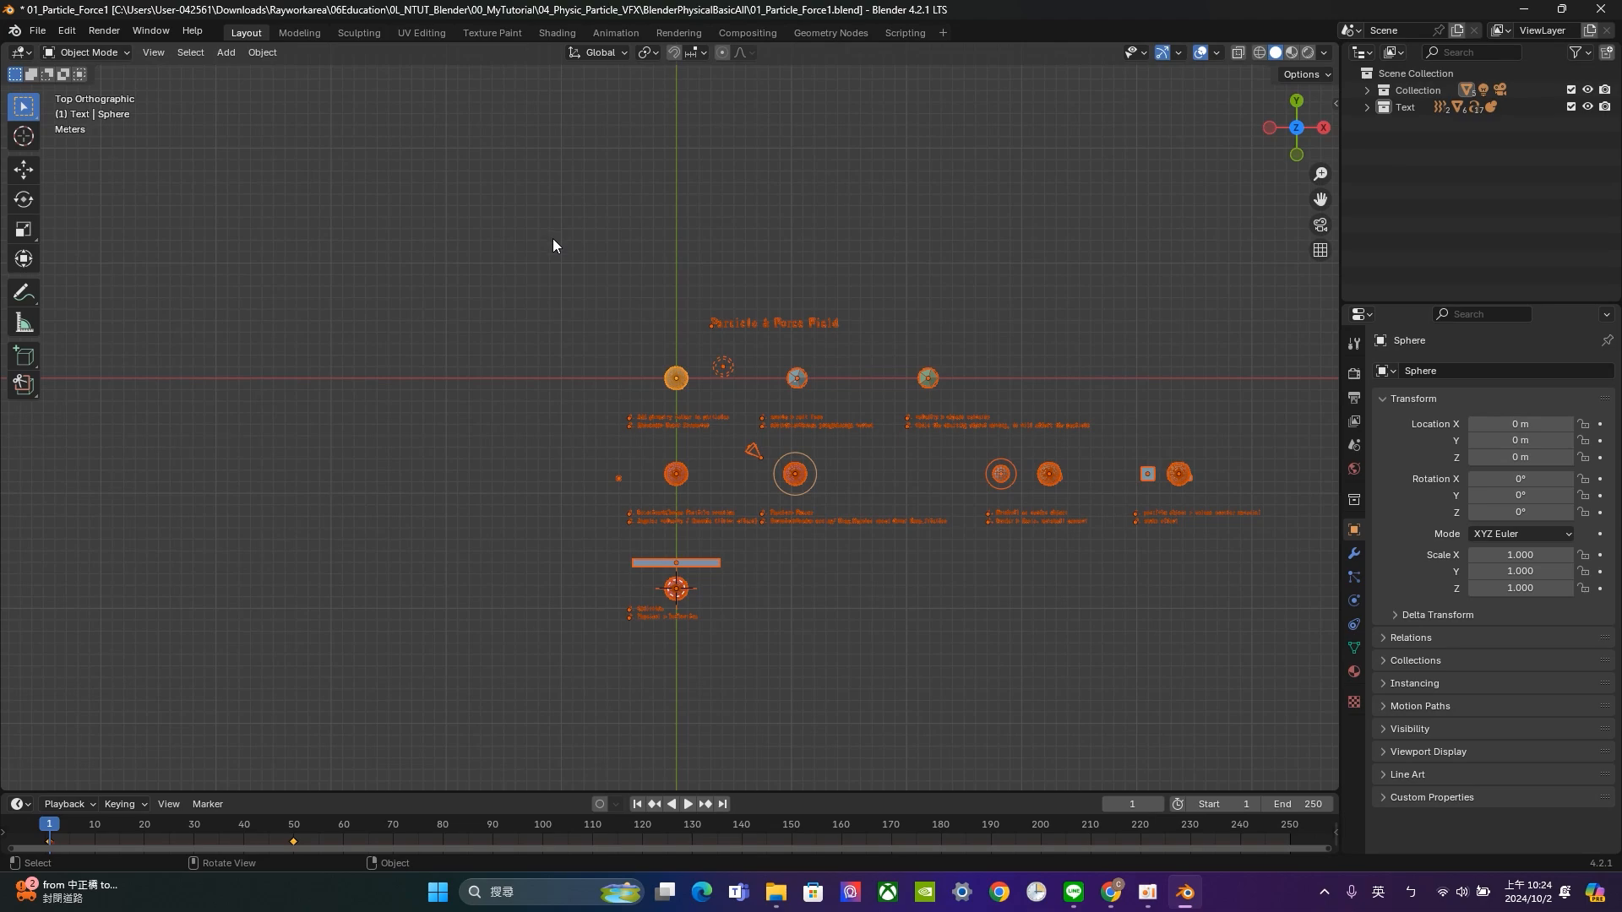
click(1571, 89)
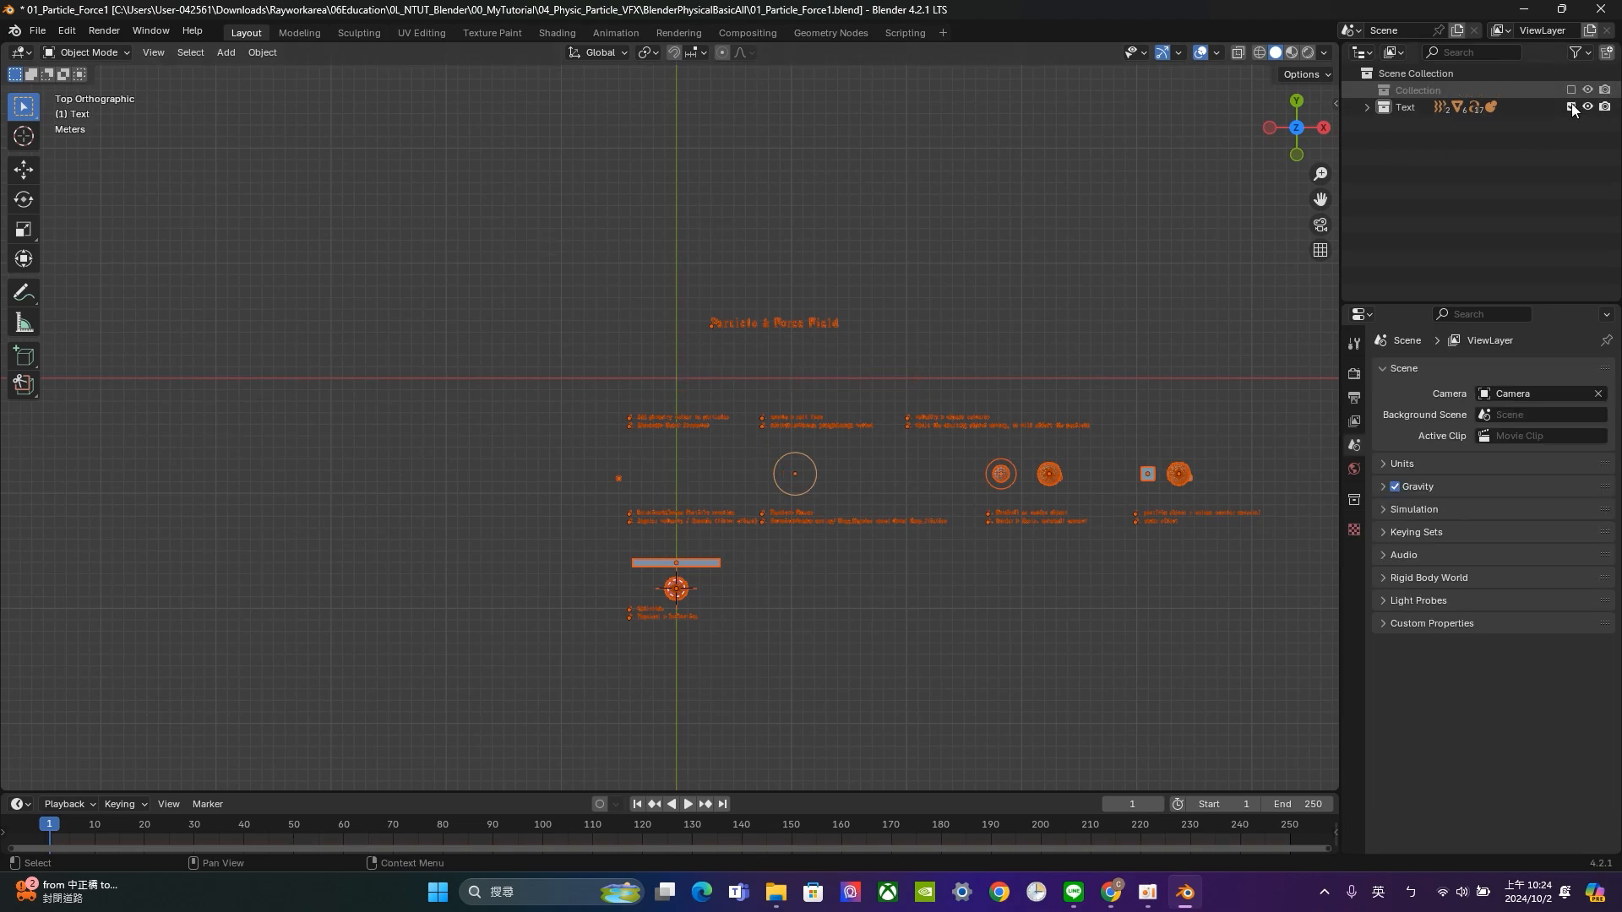
click(1571, 107)
Snap the 3D cursor to the world origin.
scroll(691, 363, up, 5)
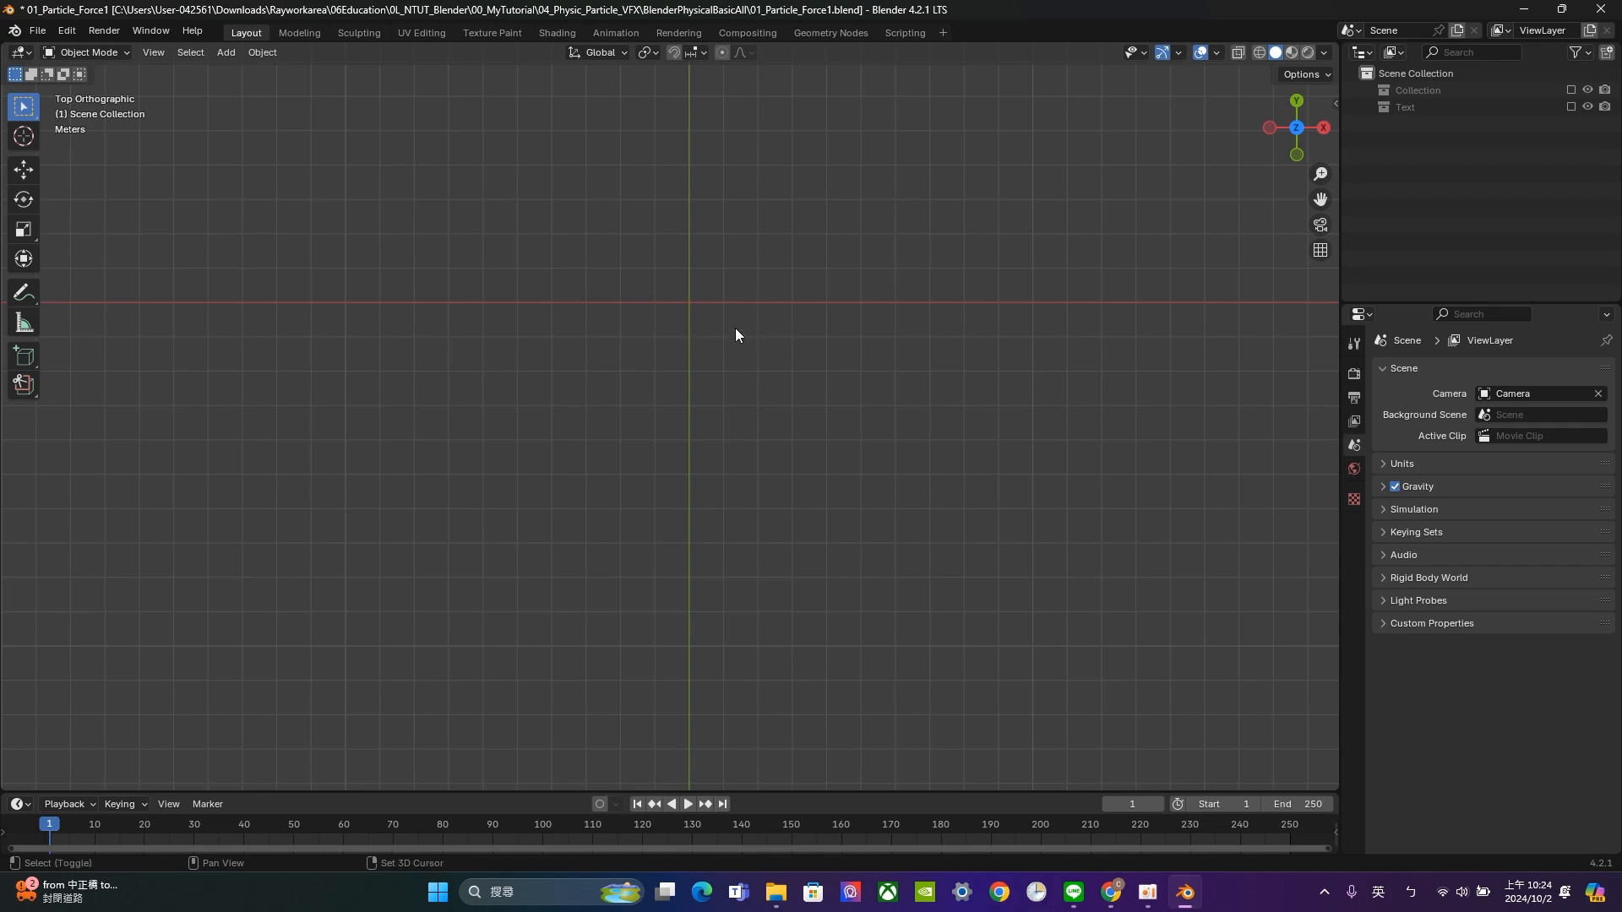
key(shift+s)
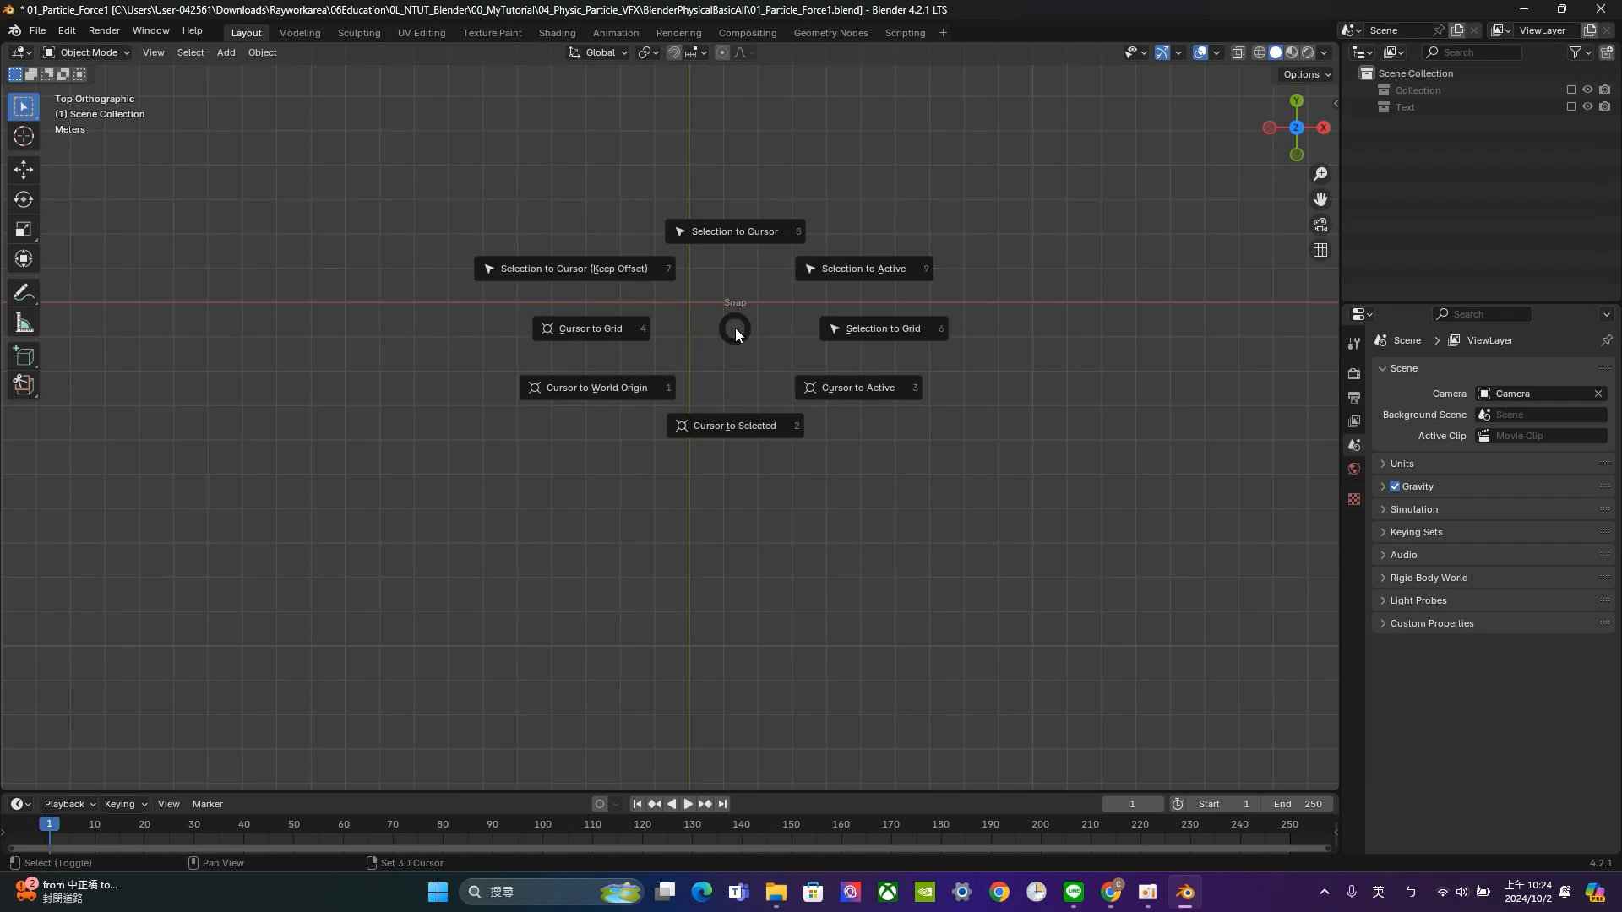
click(630, 387)
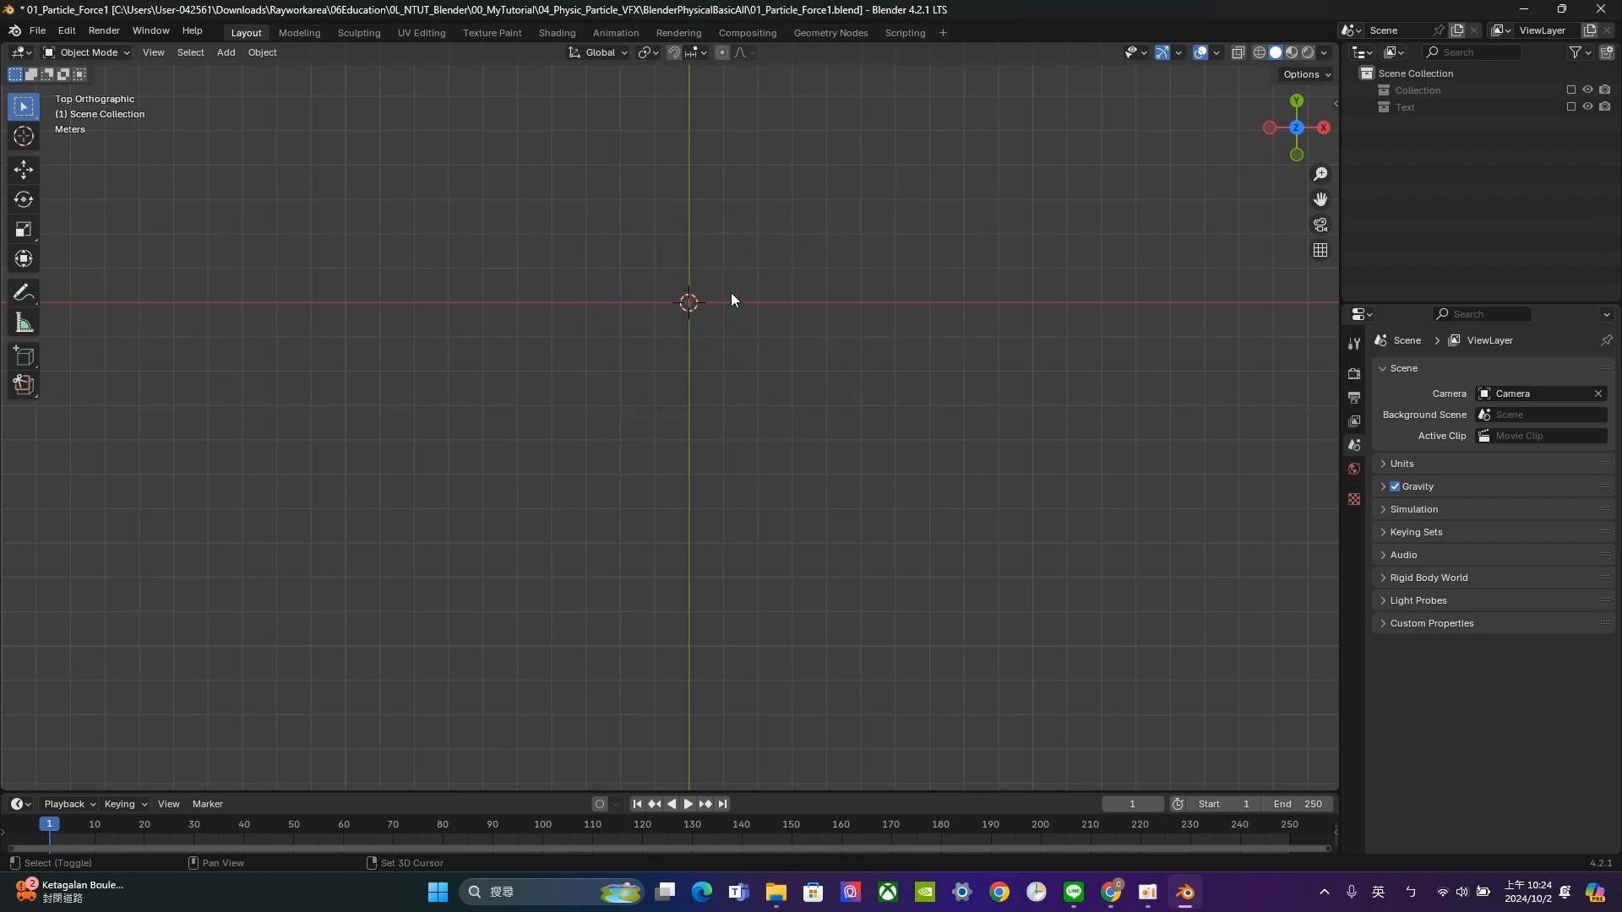
Add a UV sphere with 1 m radius, 32 segments and 16 rings at the world origin.
shift+middle_drag(732, 292, 690, 357)
scroll(733, 363, up, 2)
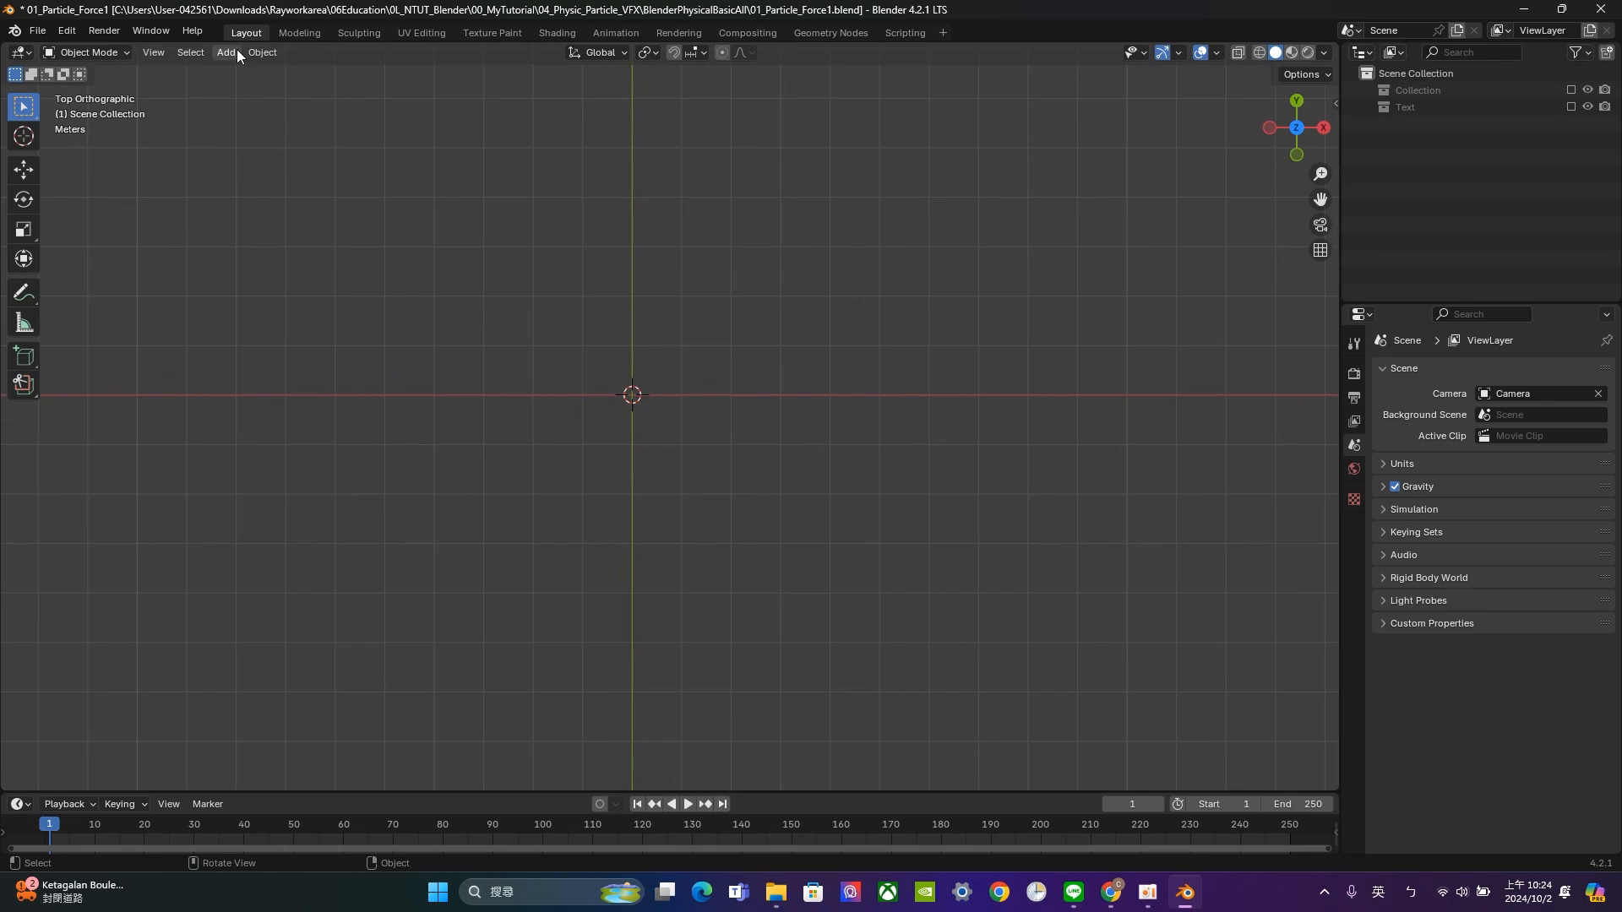
click(232, 52)
mouse_move(245, 71)
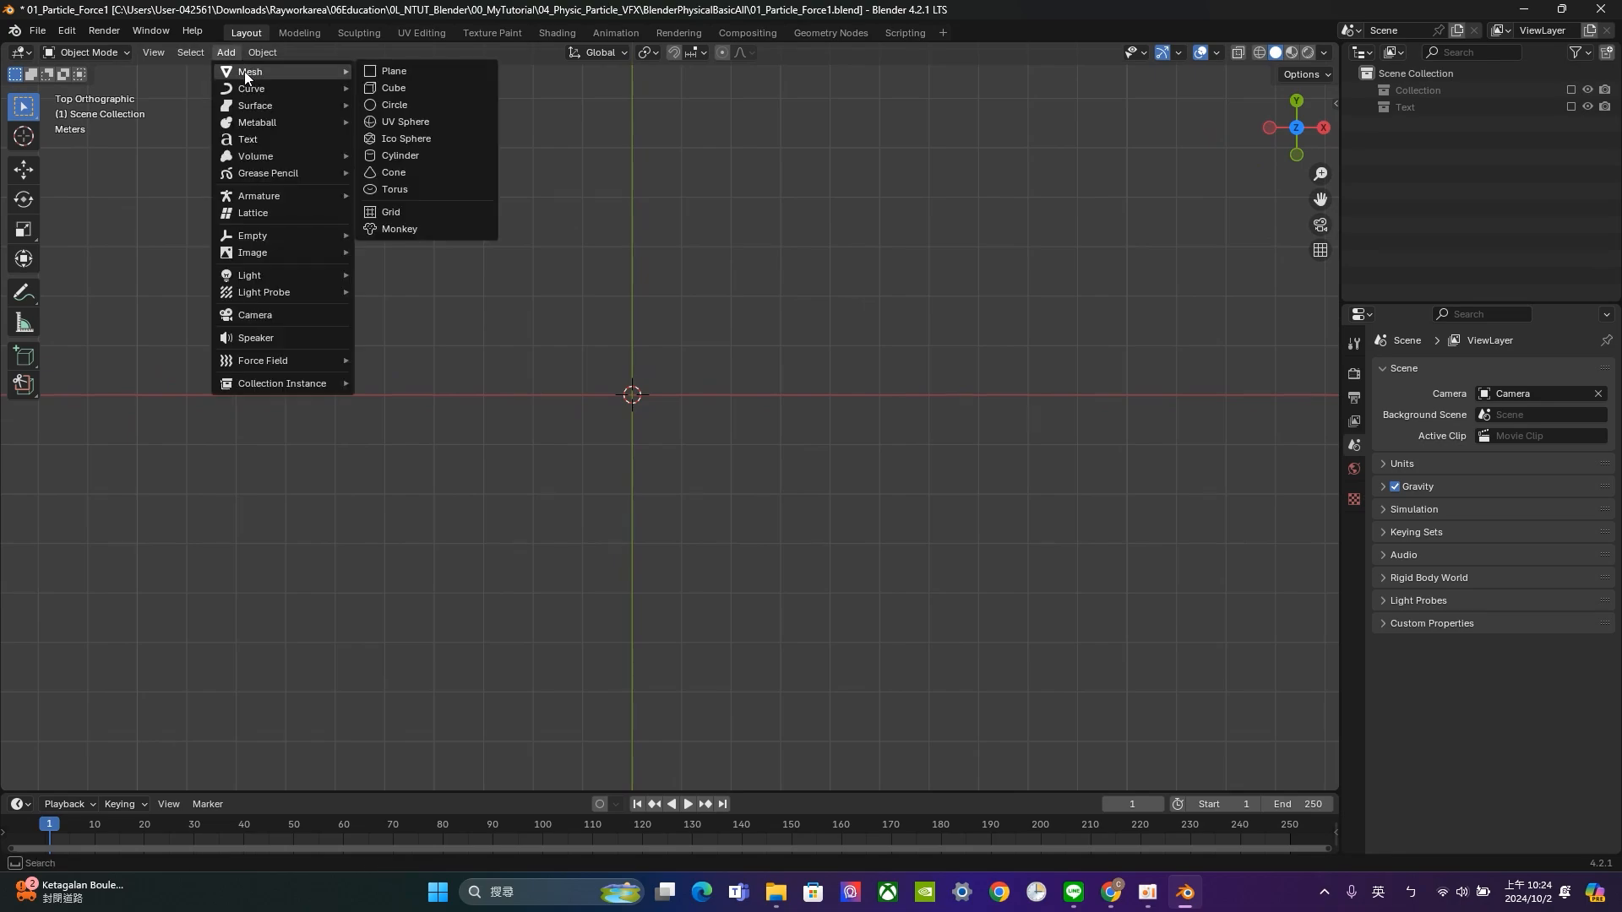
click(434, 123)
middle_drag(631, 414, 633, 258)
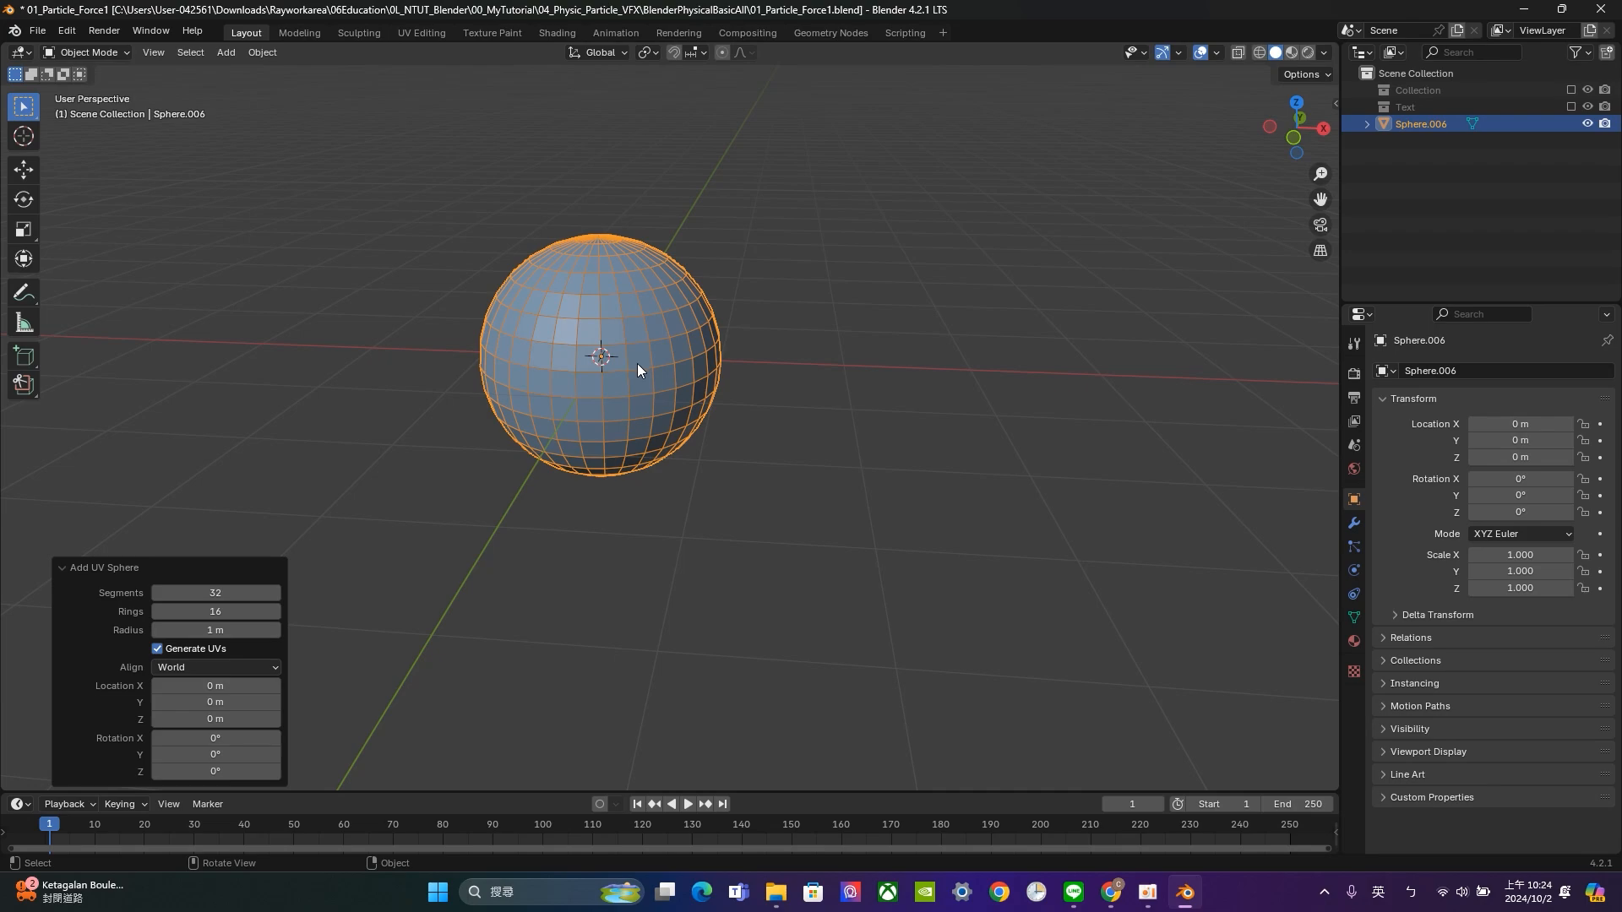
Select the UV sphere and add an Emitter particle system to it.
click(712, 272)
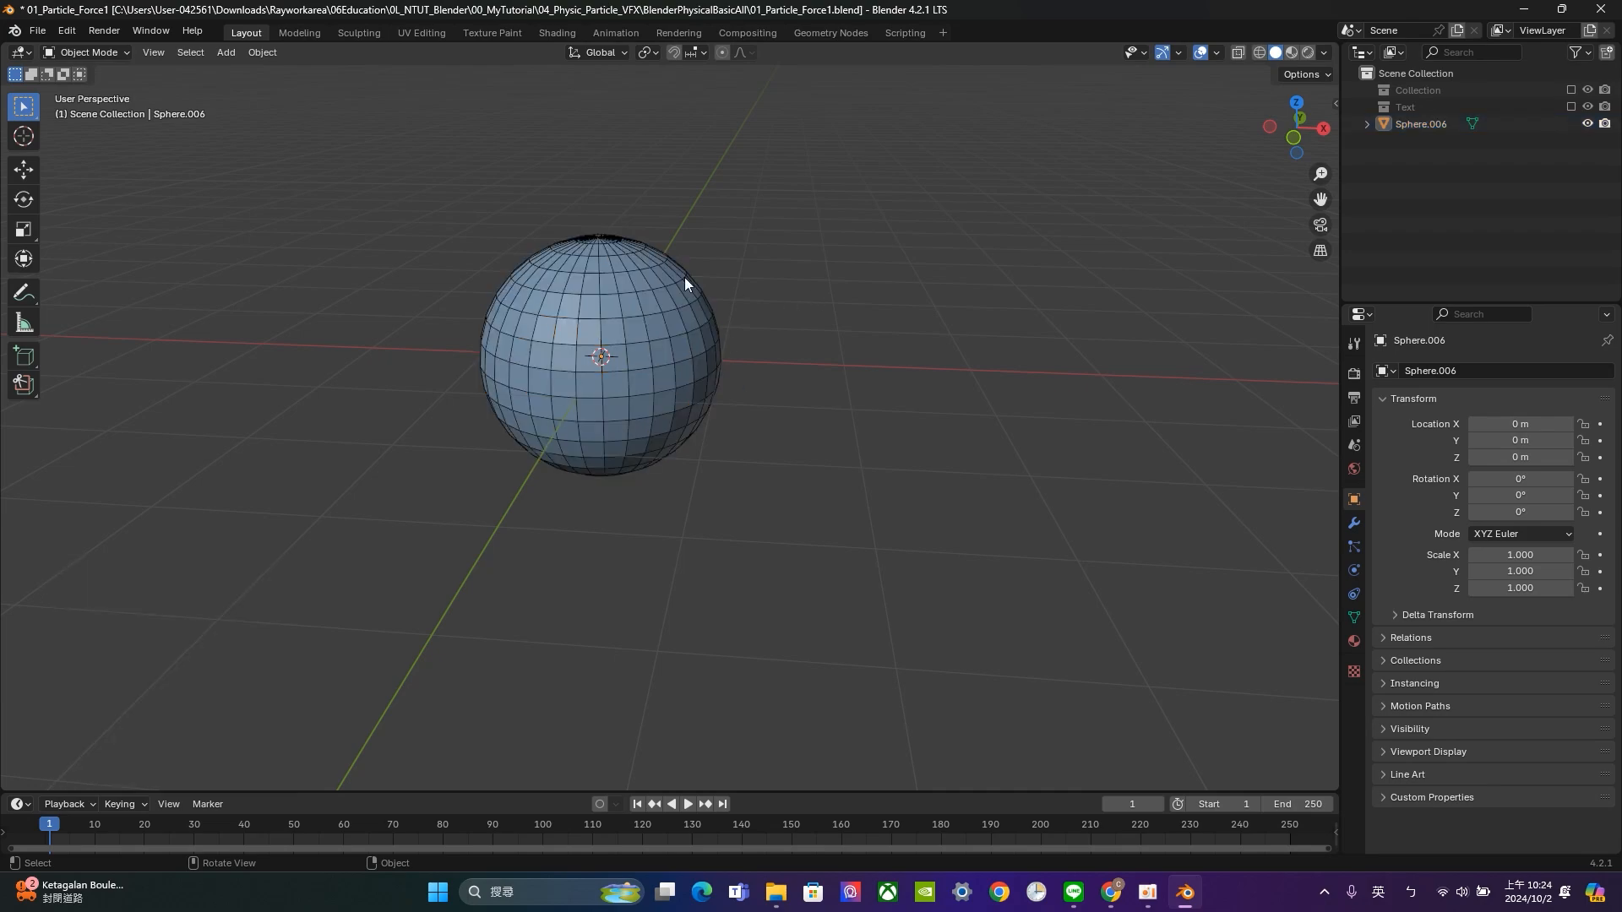
click(598, 268)
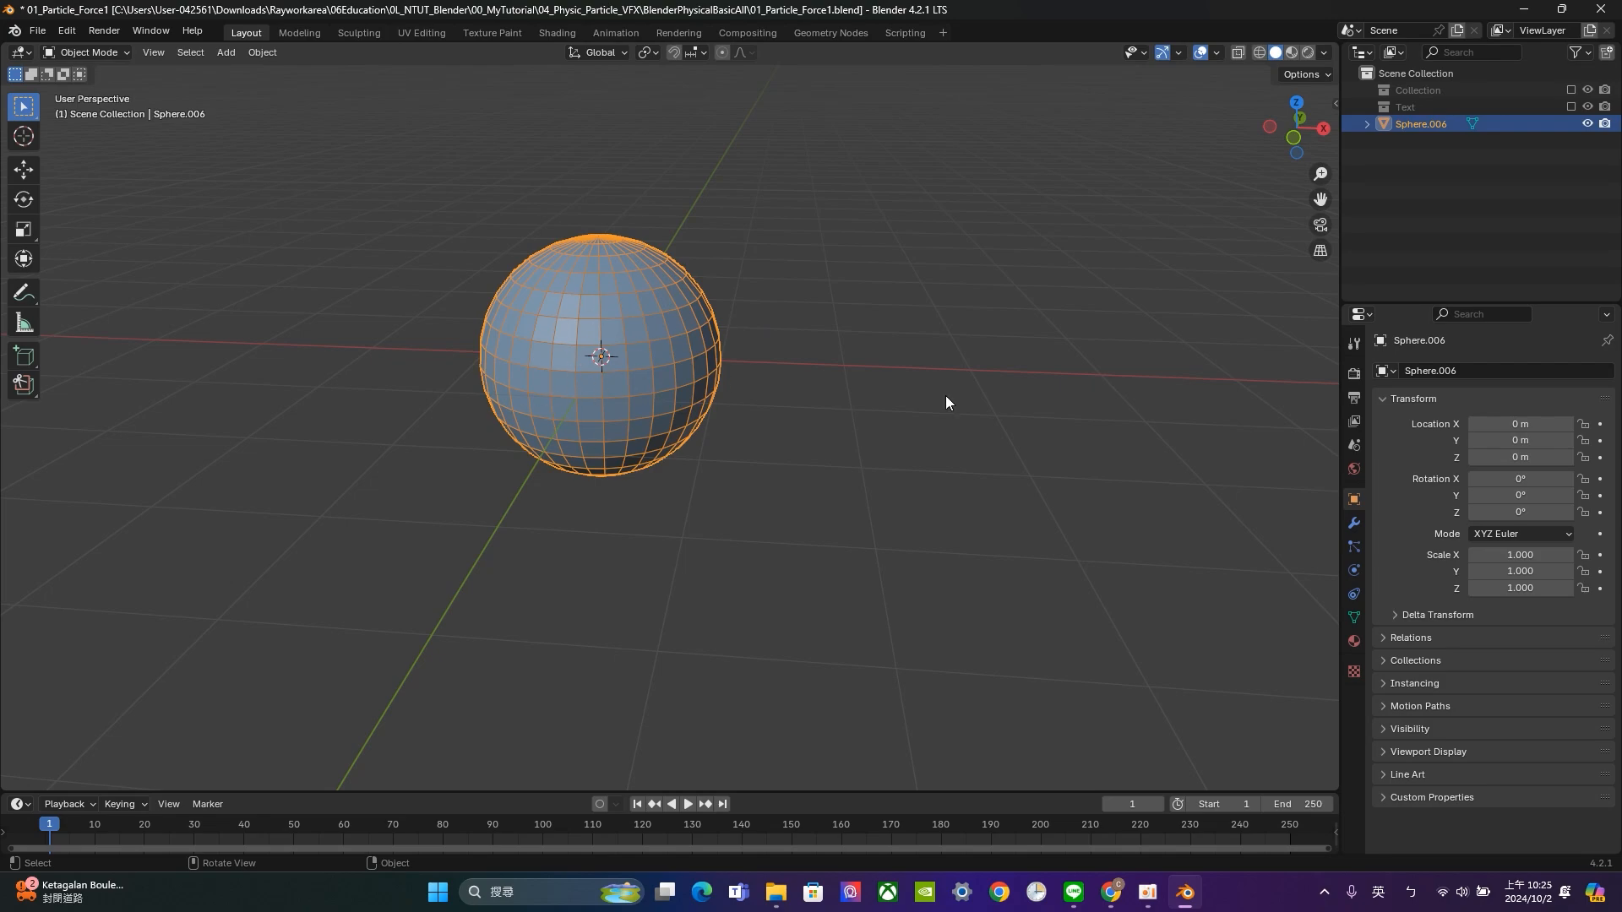
click(1354, 547)
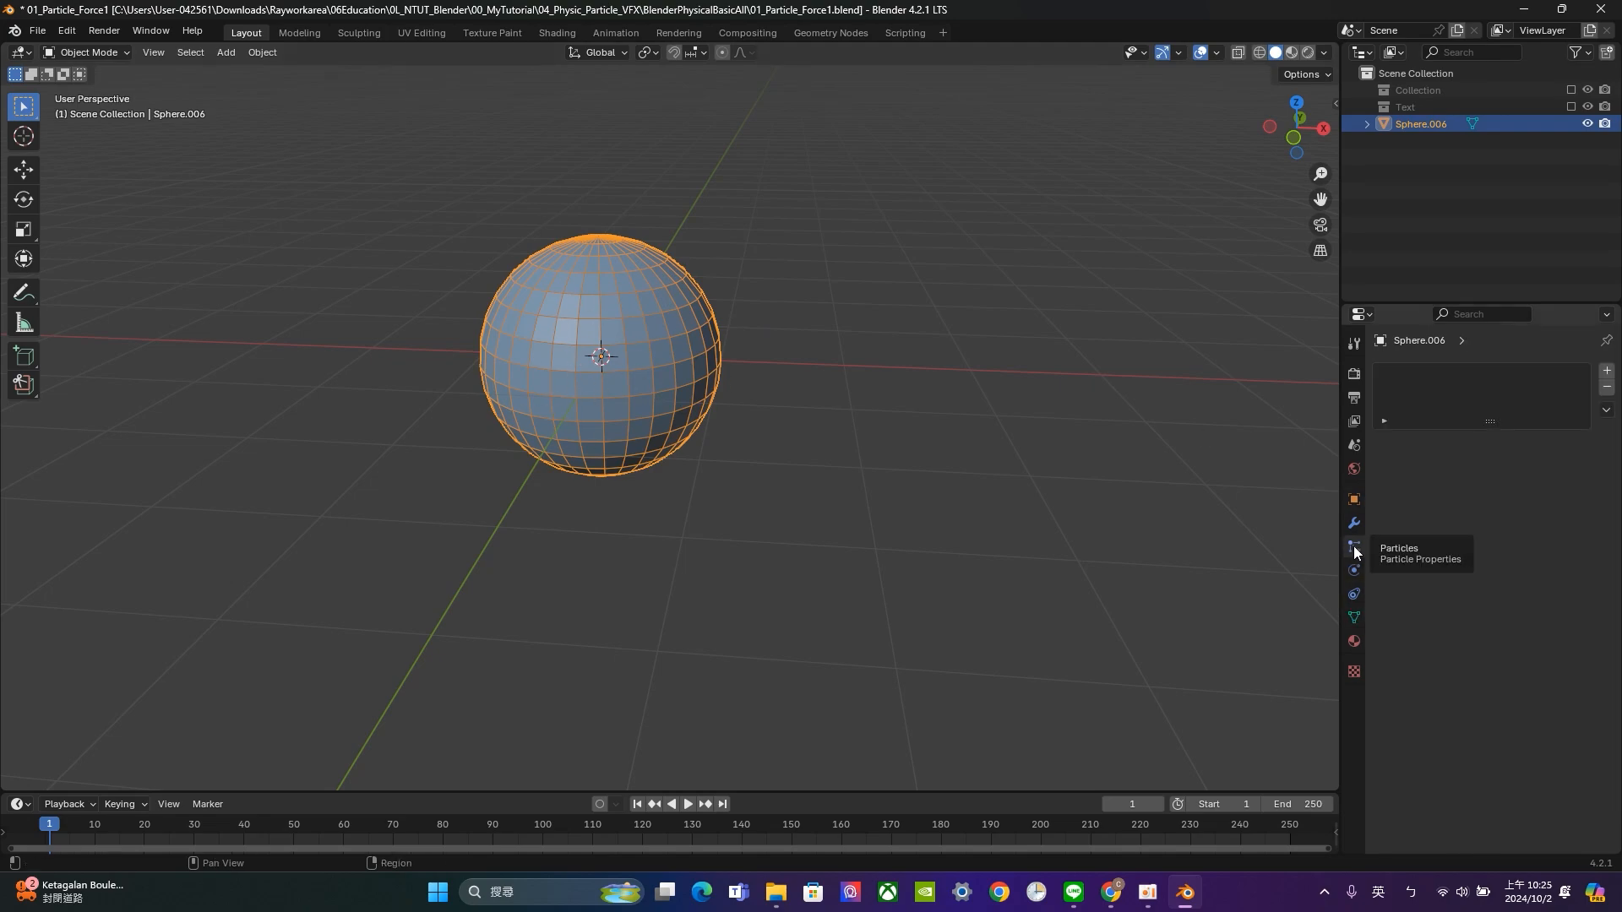
click(1606, 373)
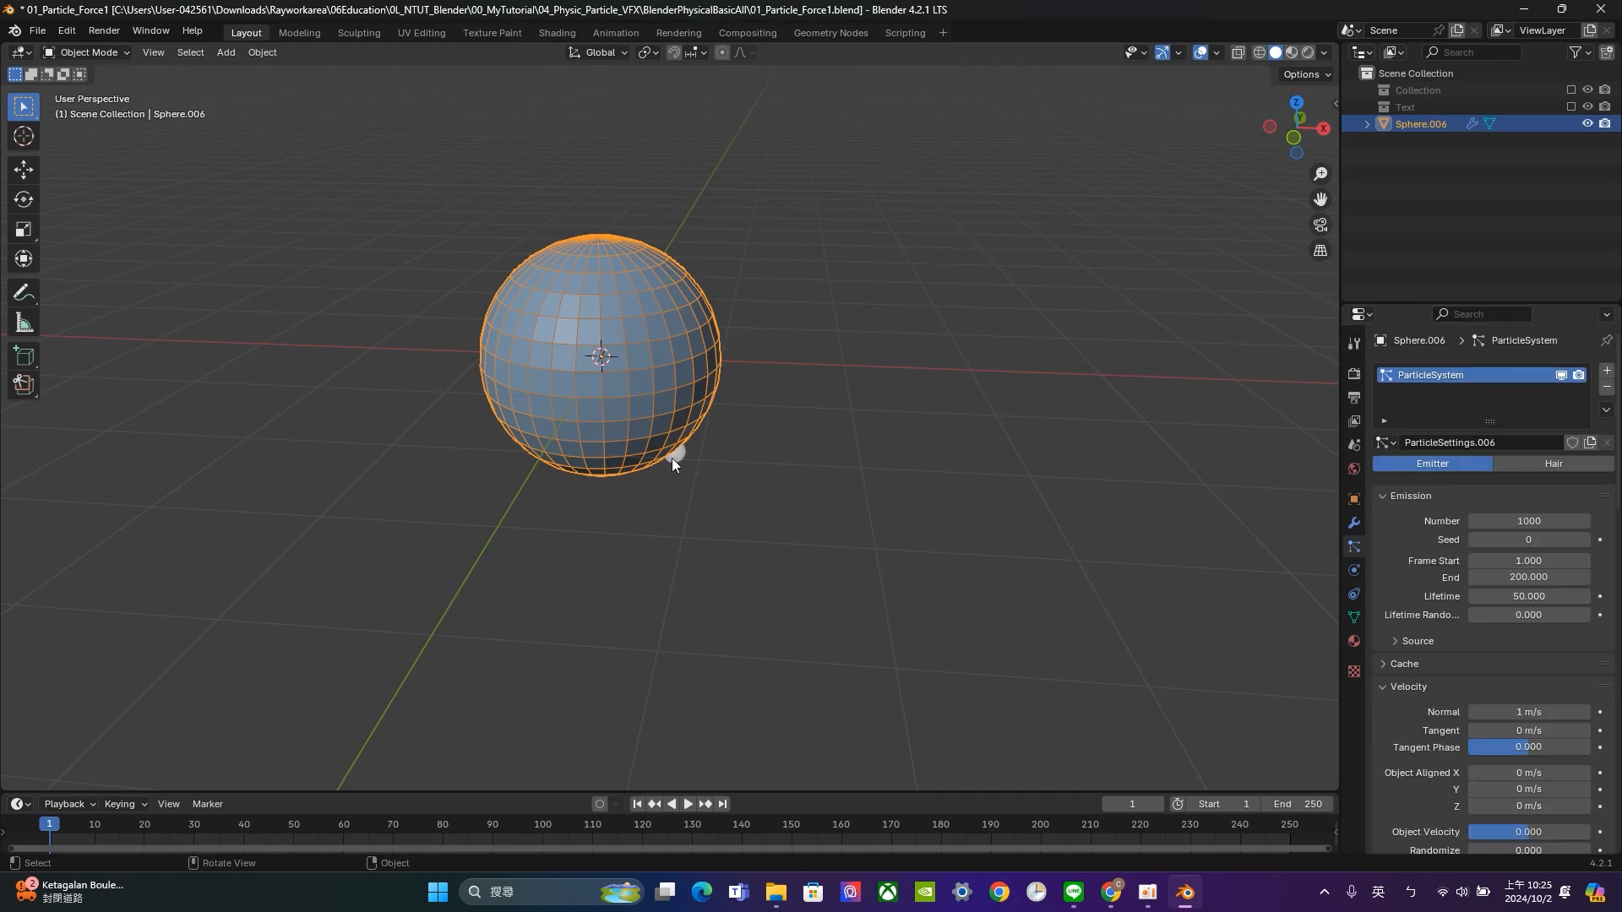
Play the particle simulation, stop it at frame 120 and examine how the particles fall from the sphere.
click(687, 805)
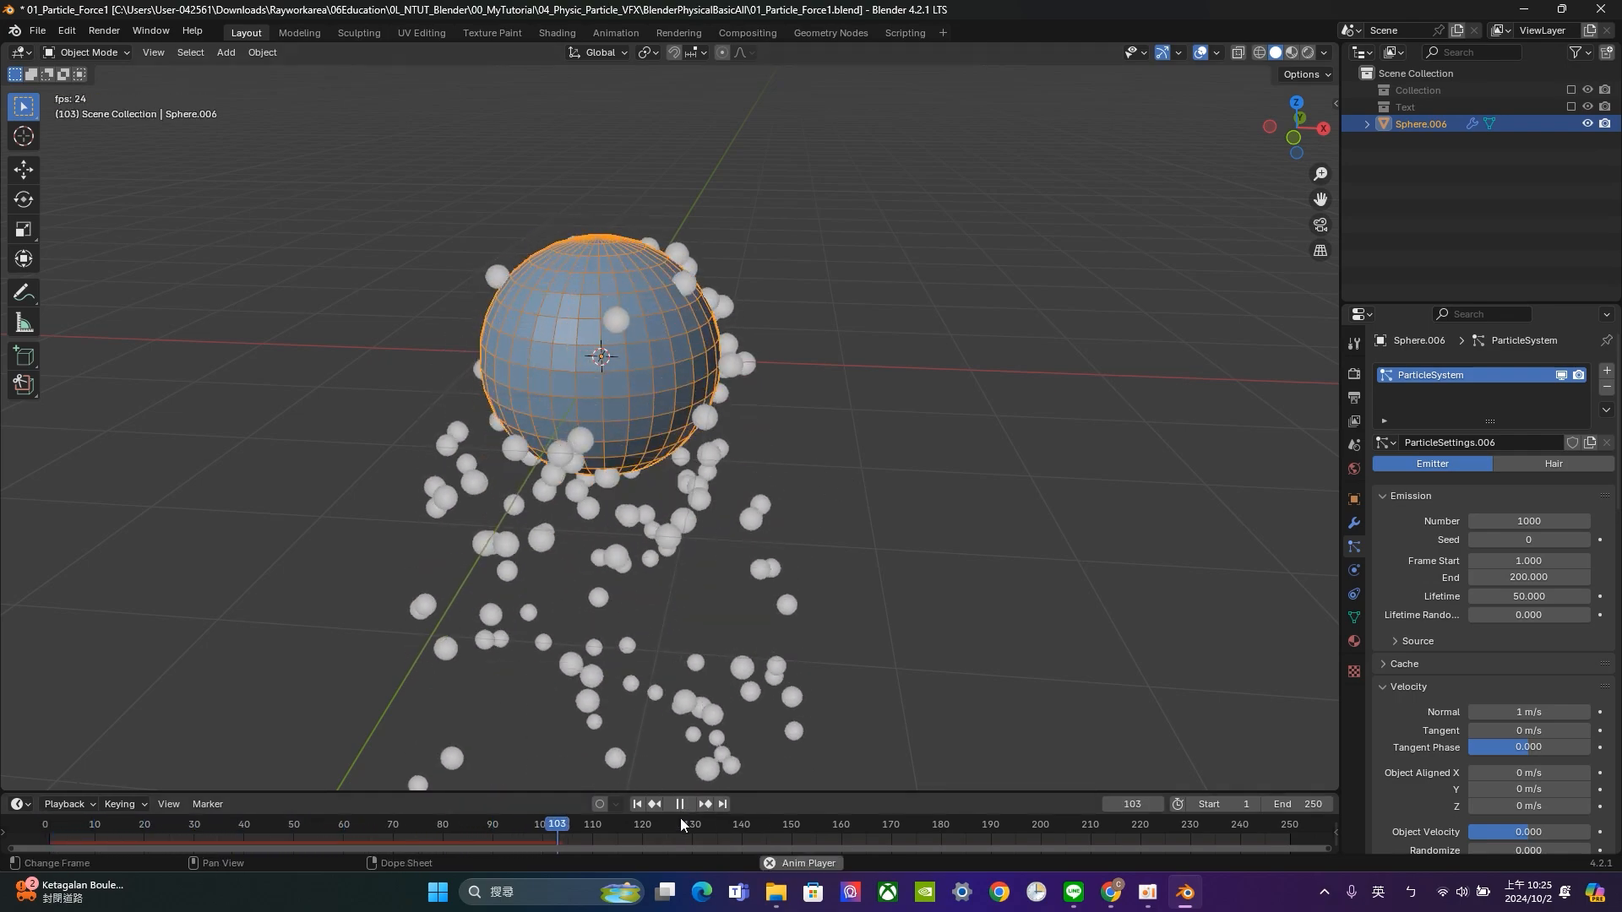
click(681, 809)
scroll(583, 467, down, 3)
middle_drag(583, 466, 746, 419)
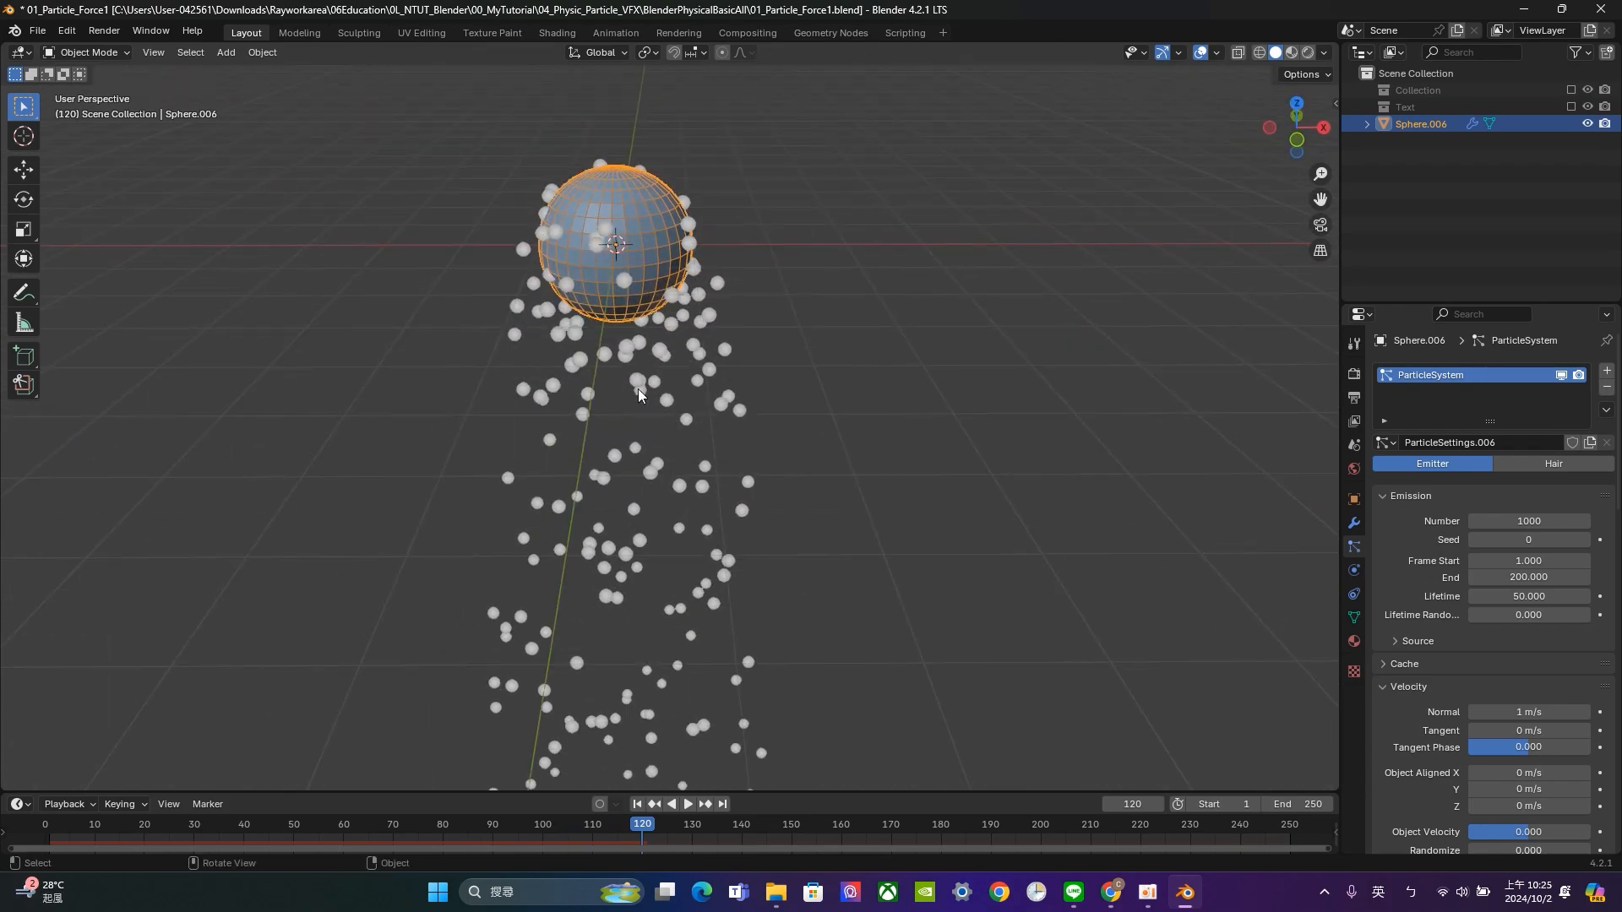
shift+middle_drag(695, 316, 697, 376)
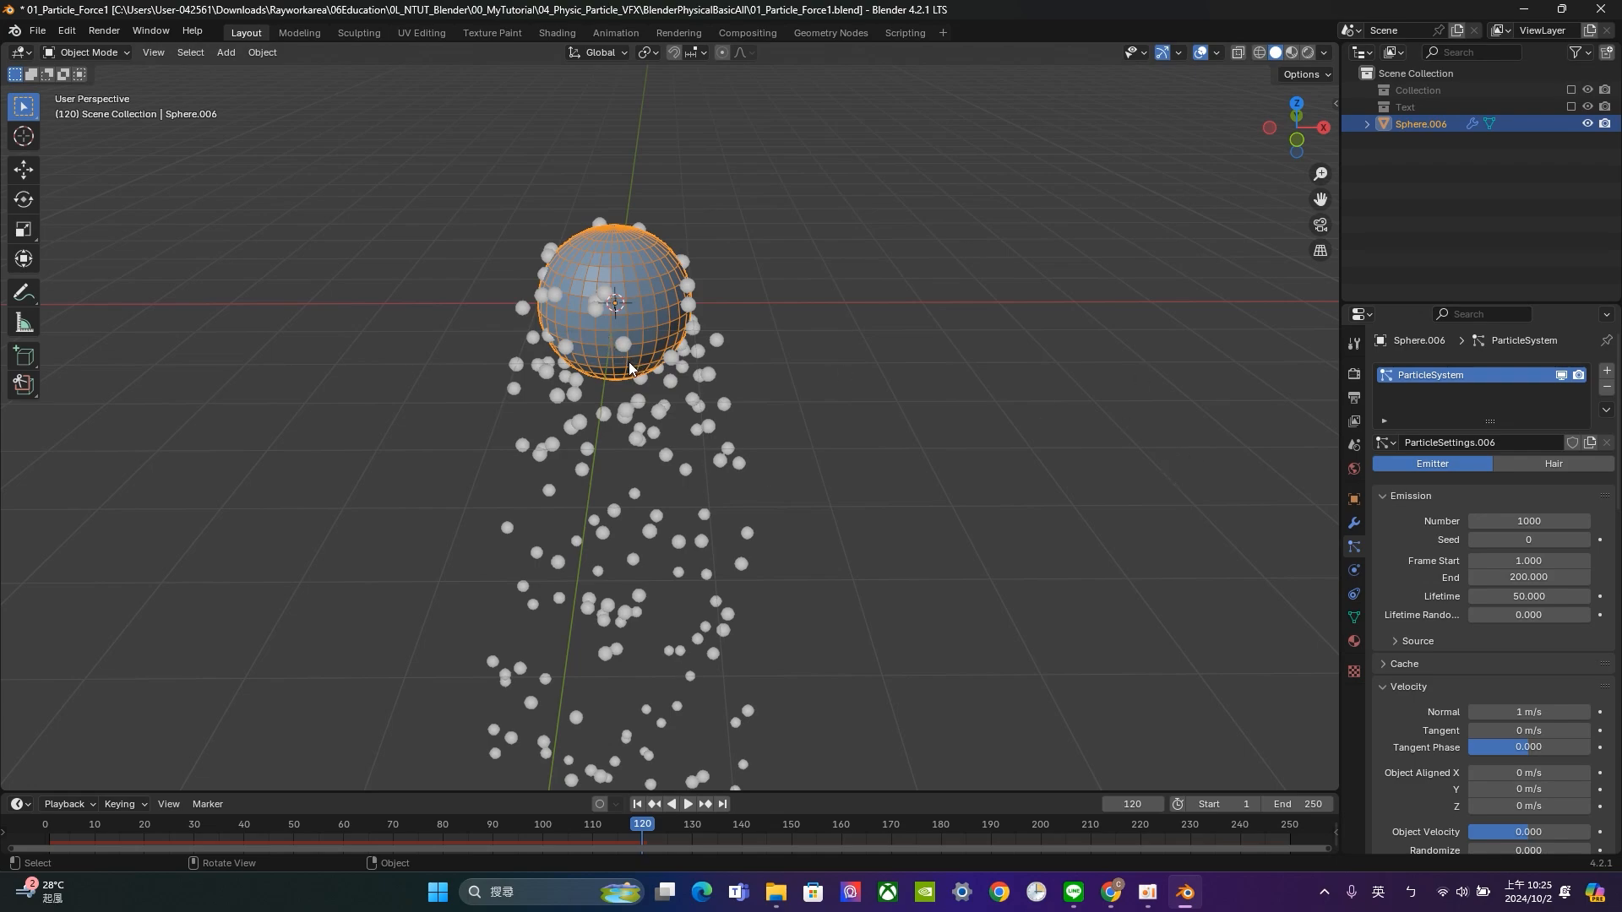
Try a Force-type force field applied directly to the sphere's own physics.
click(1355, 573)
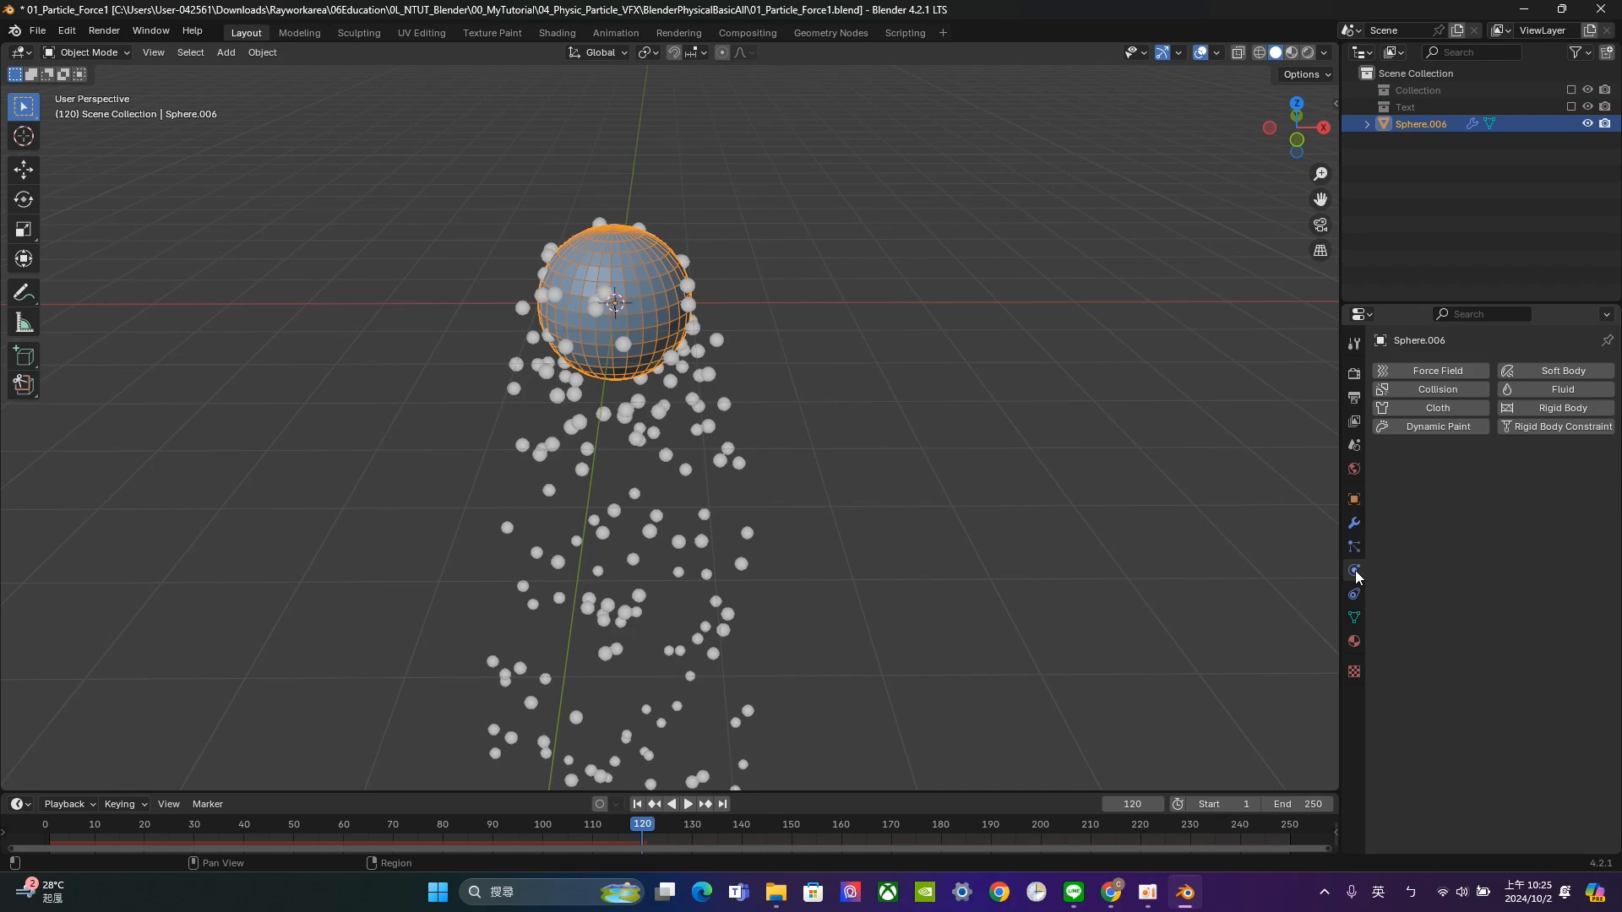
click(1402, 373)
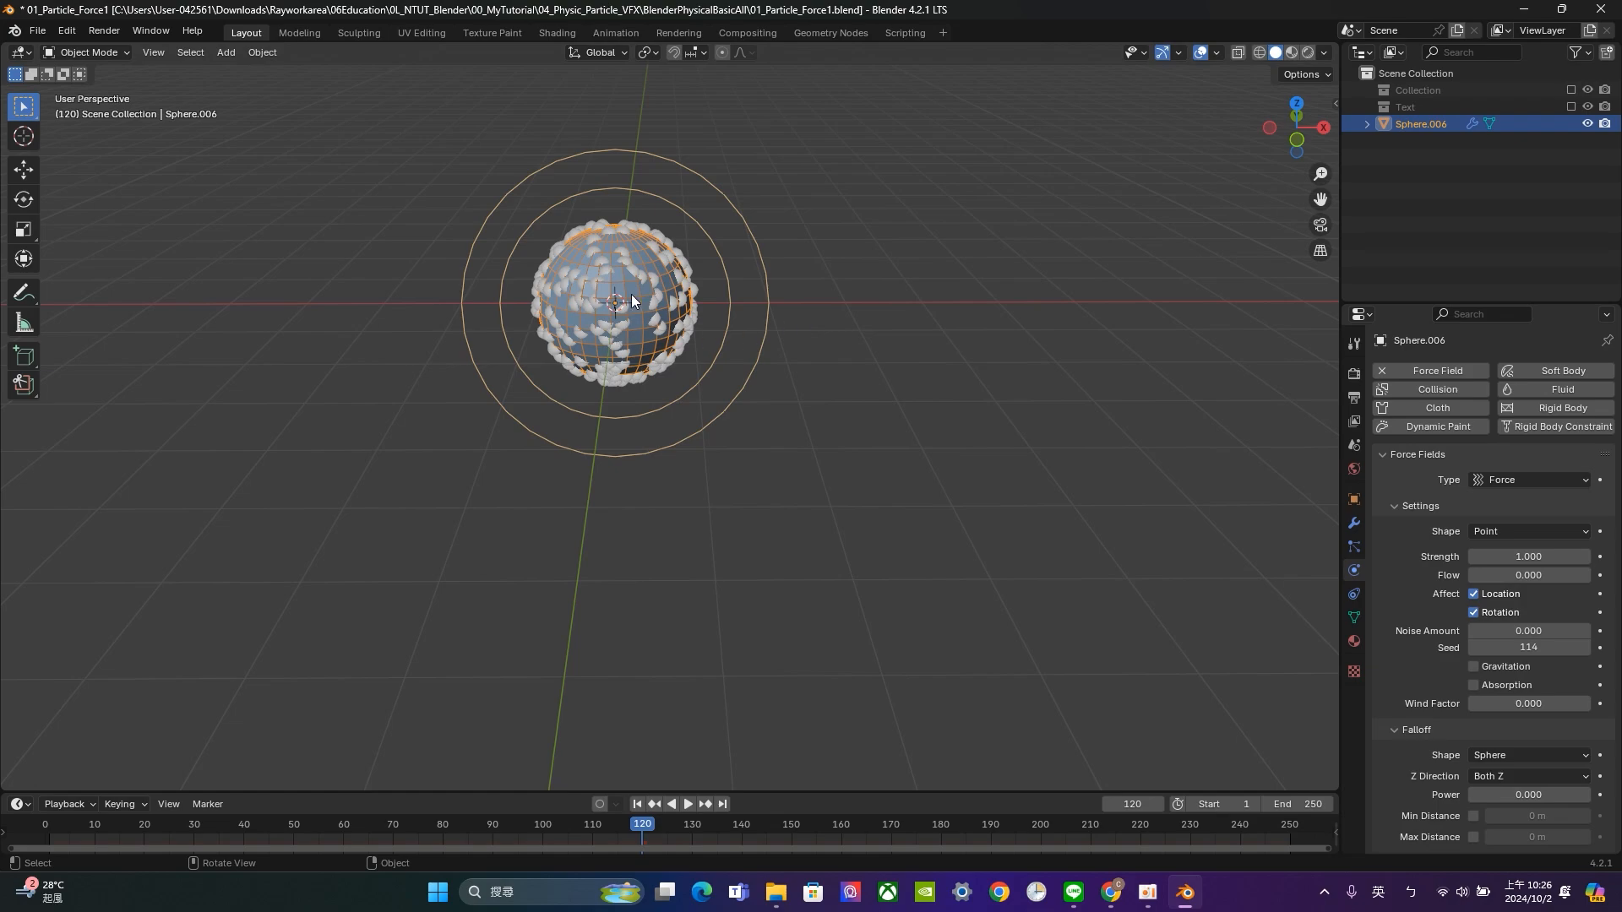
click(813, 459)
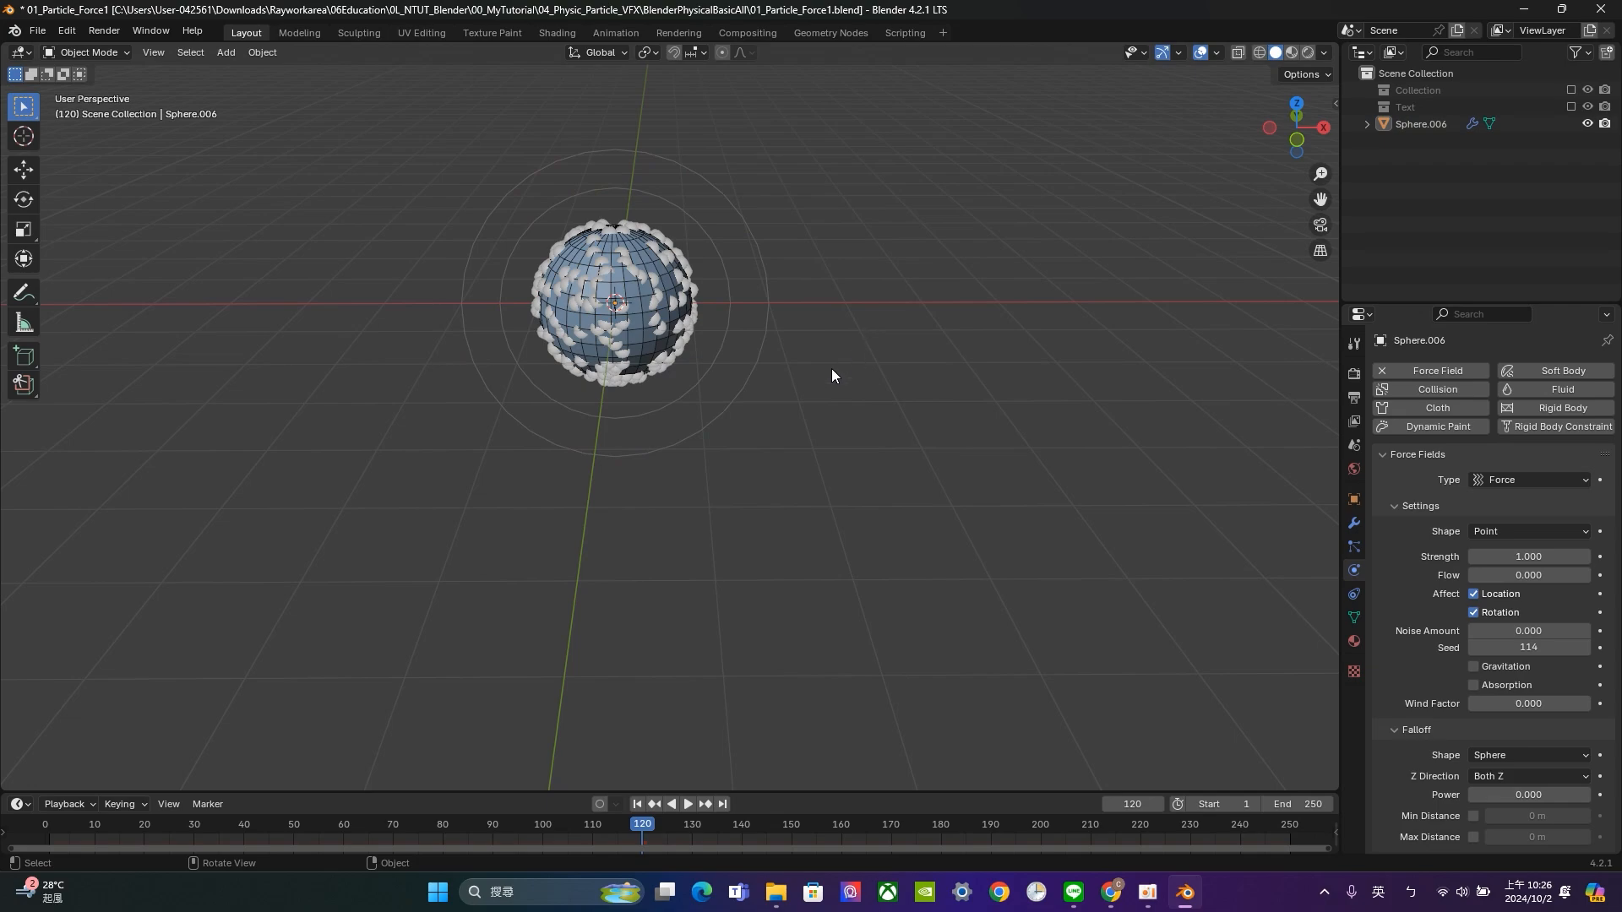
click(756, 280)
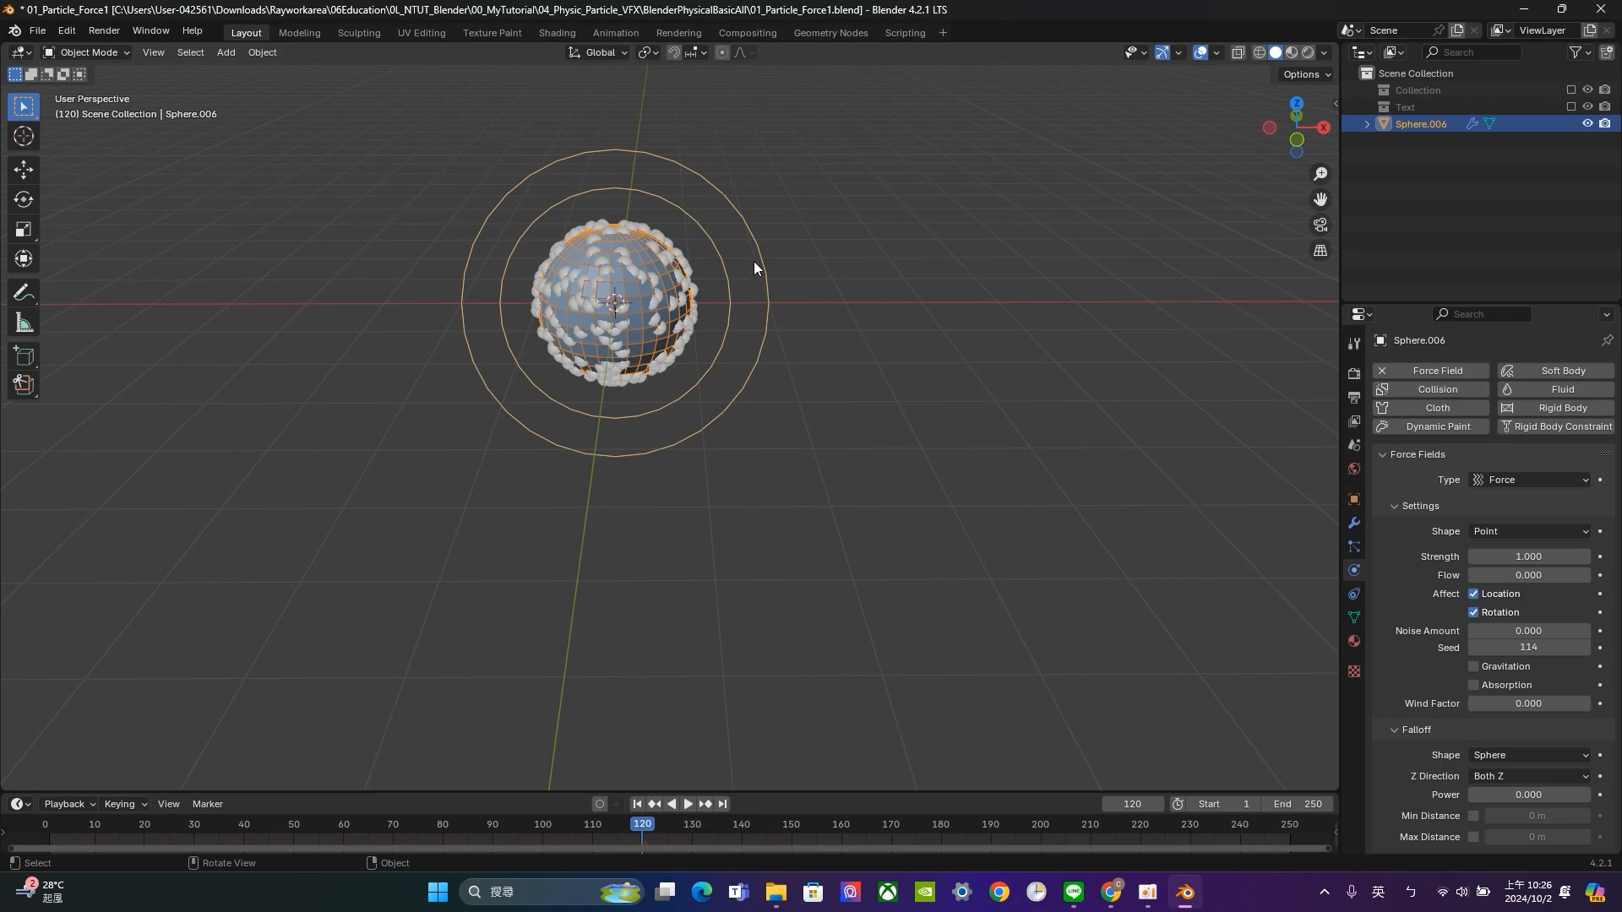
Try deleting the sphere, undo the deletion, and remove the force field from its physics.
key(Delete)
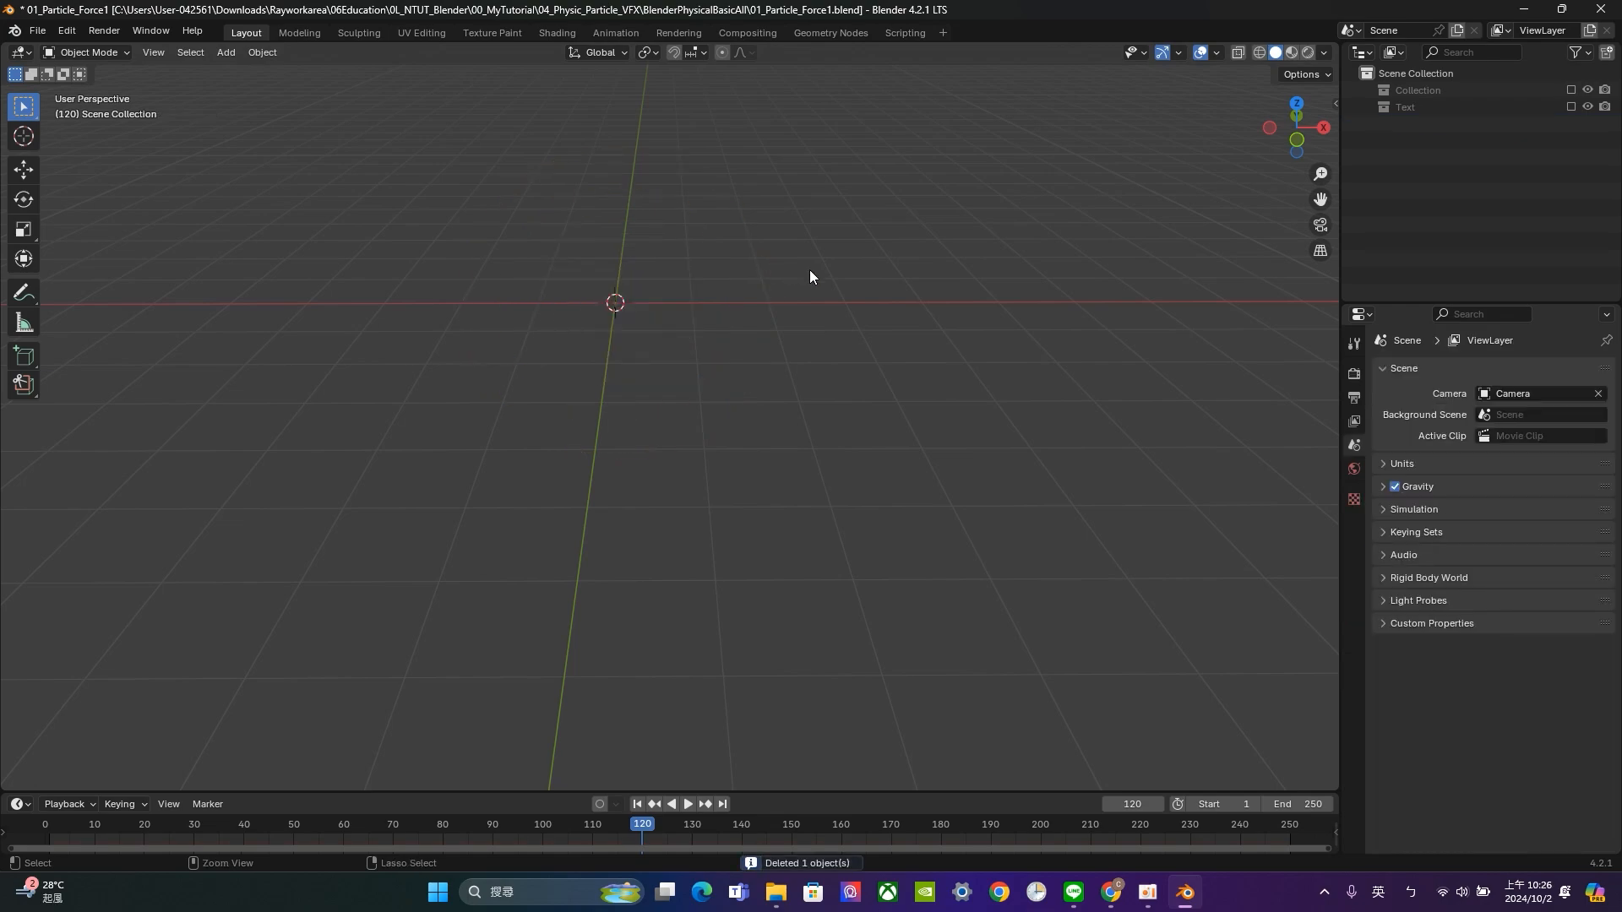
key(ctrl+z)
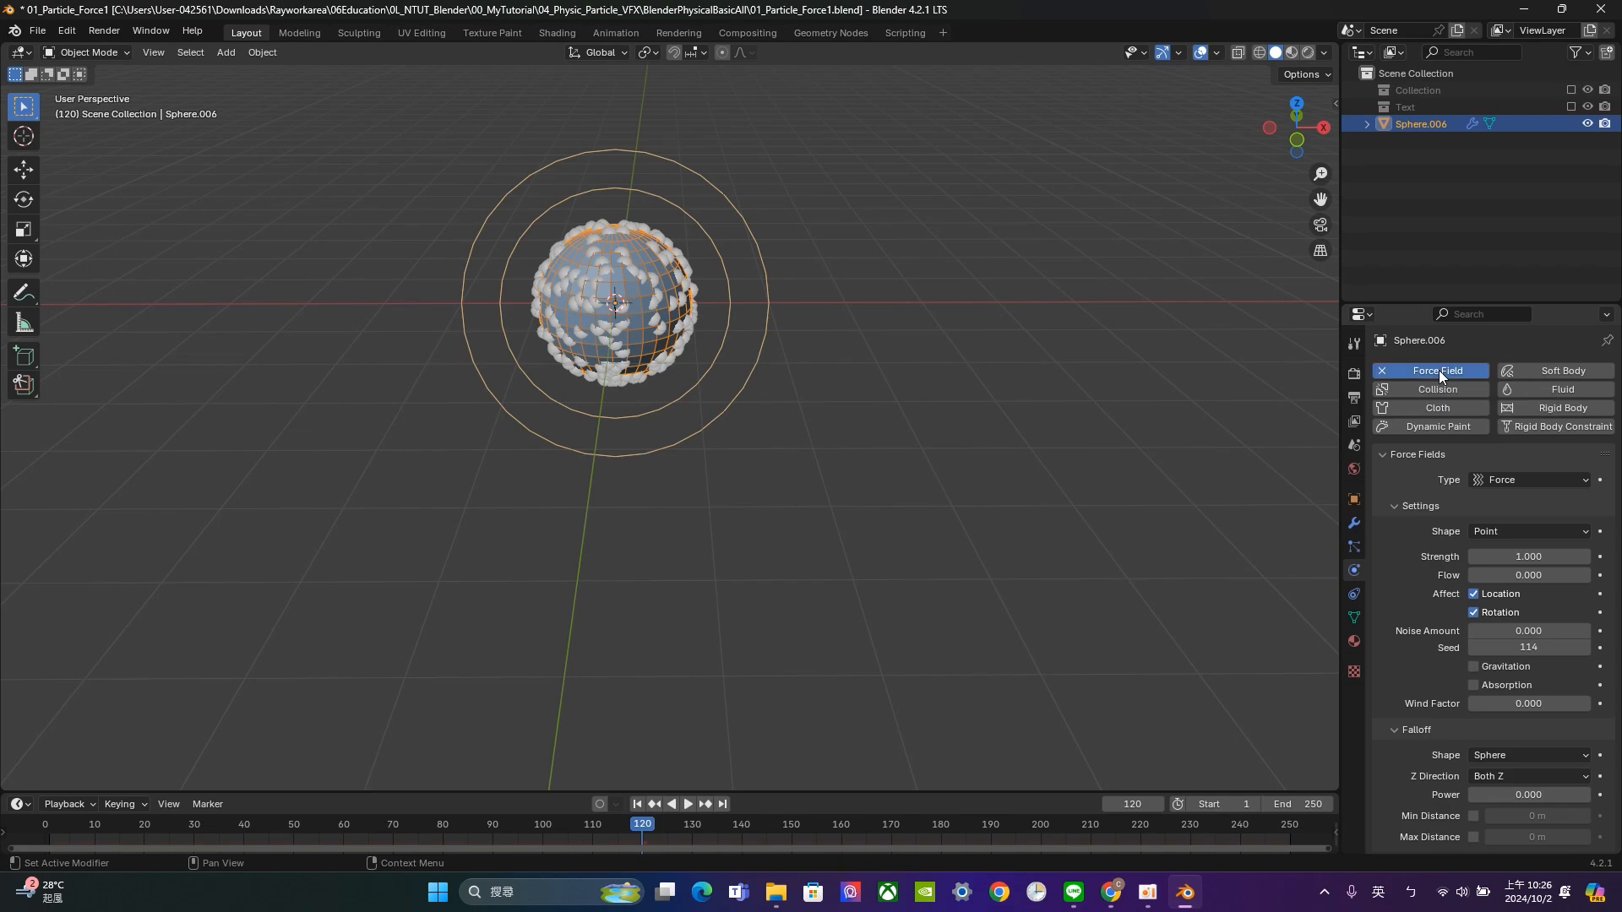
click(1438, 370)
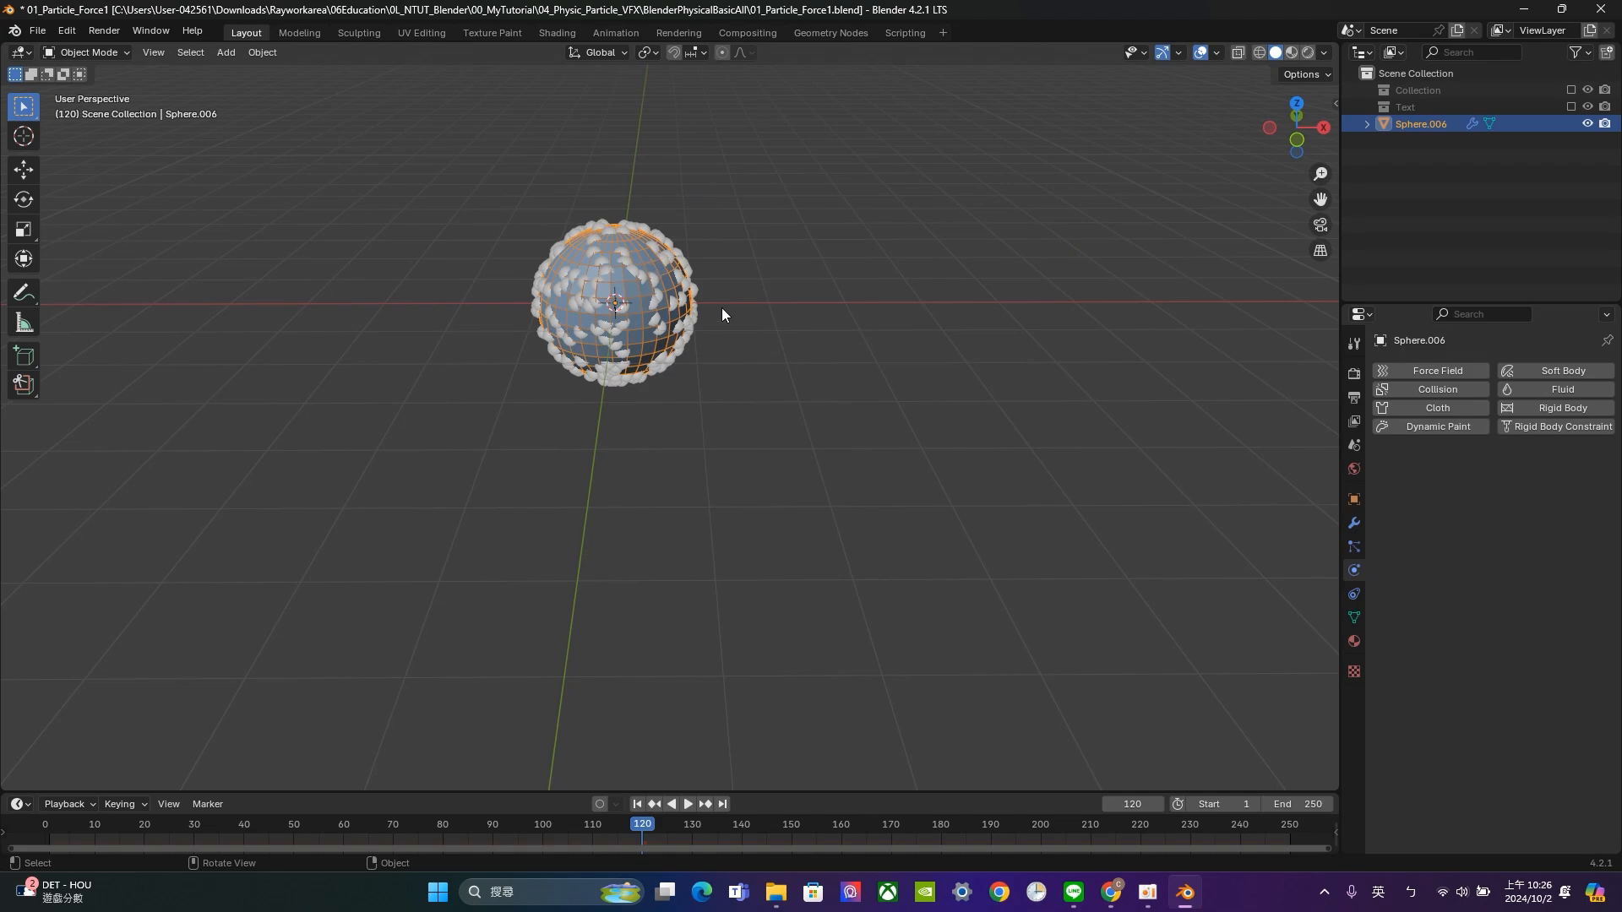
Add a separate Force-type force field object and move it about 6.5 m along X away from the sphere.
click(764, 254)
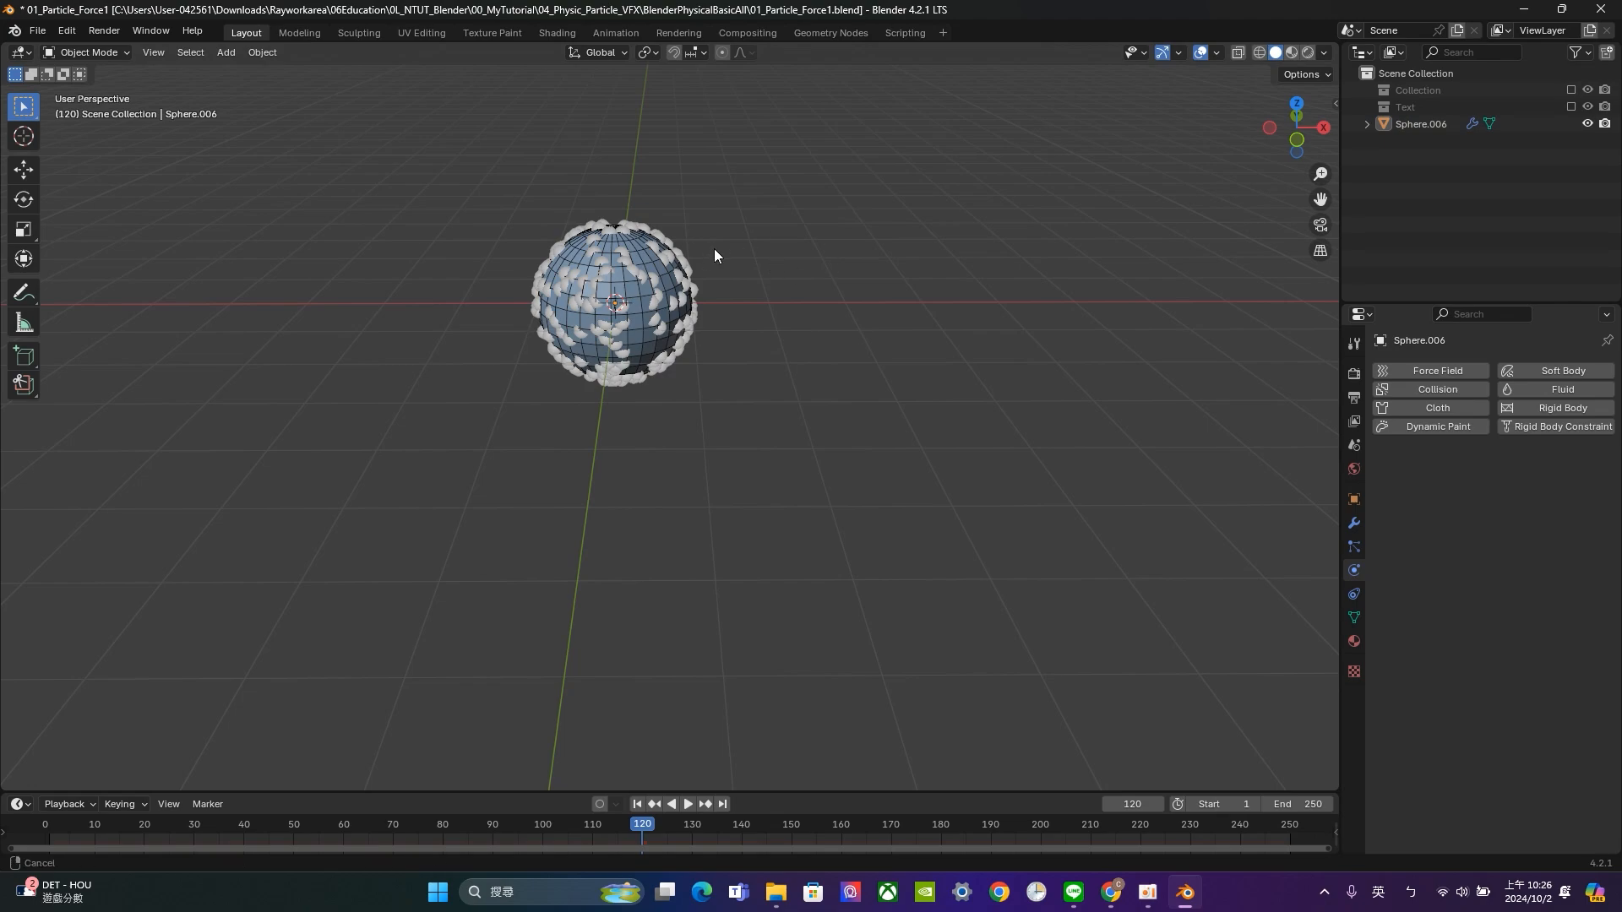
shift+middle_drag(713, 248, 706, 282)
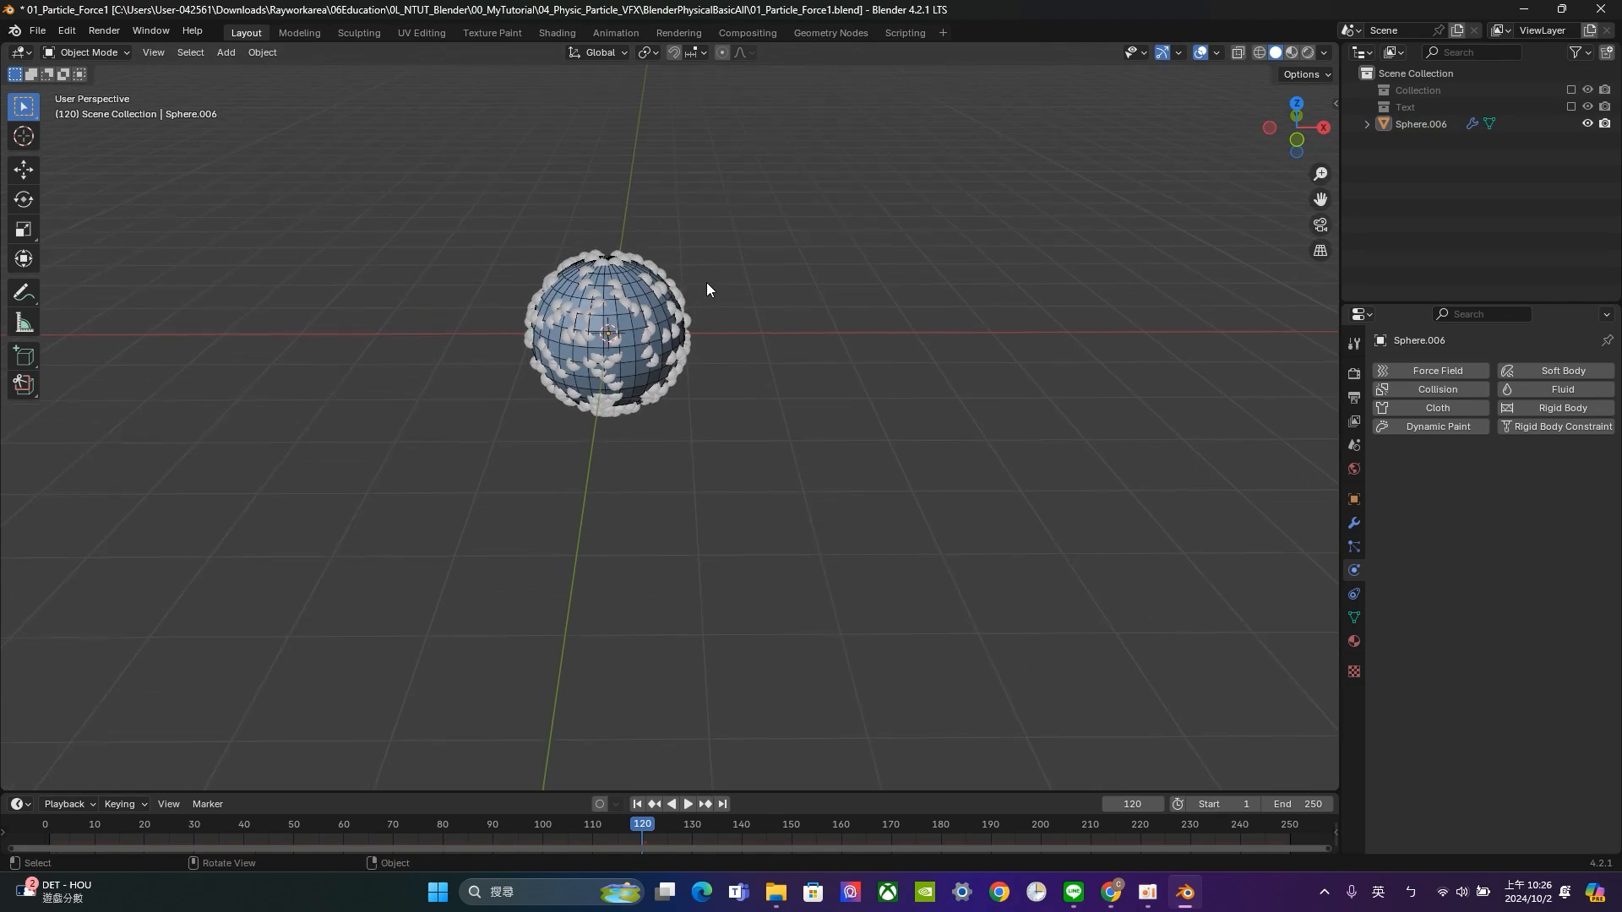
click(226, 52)
mouse_move(296, 363)
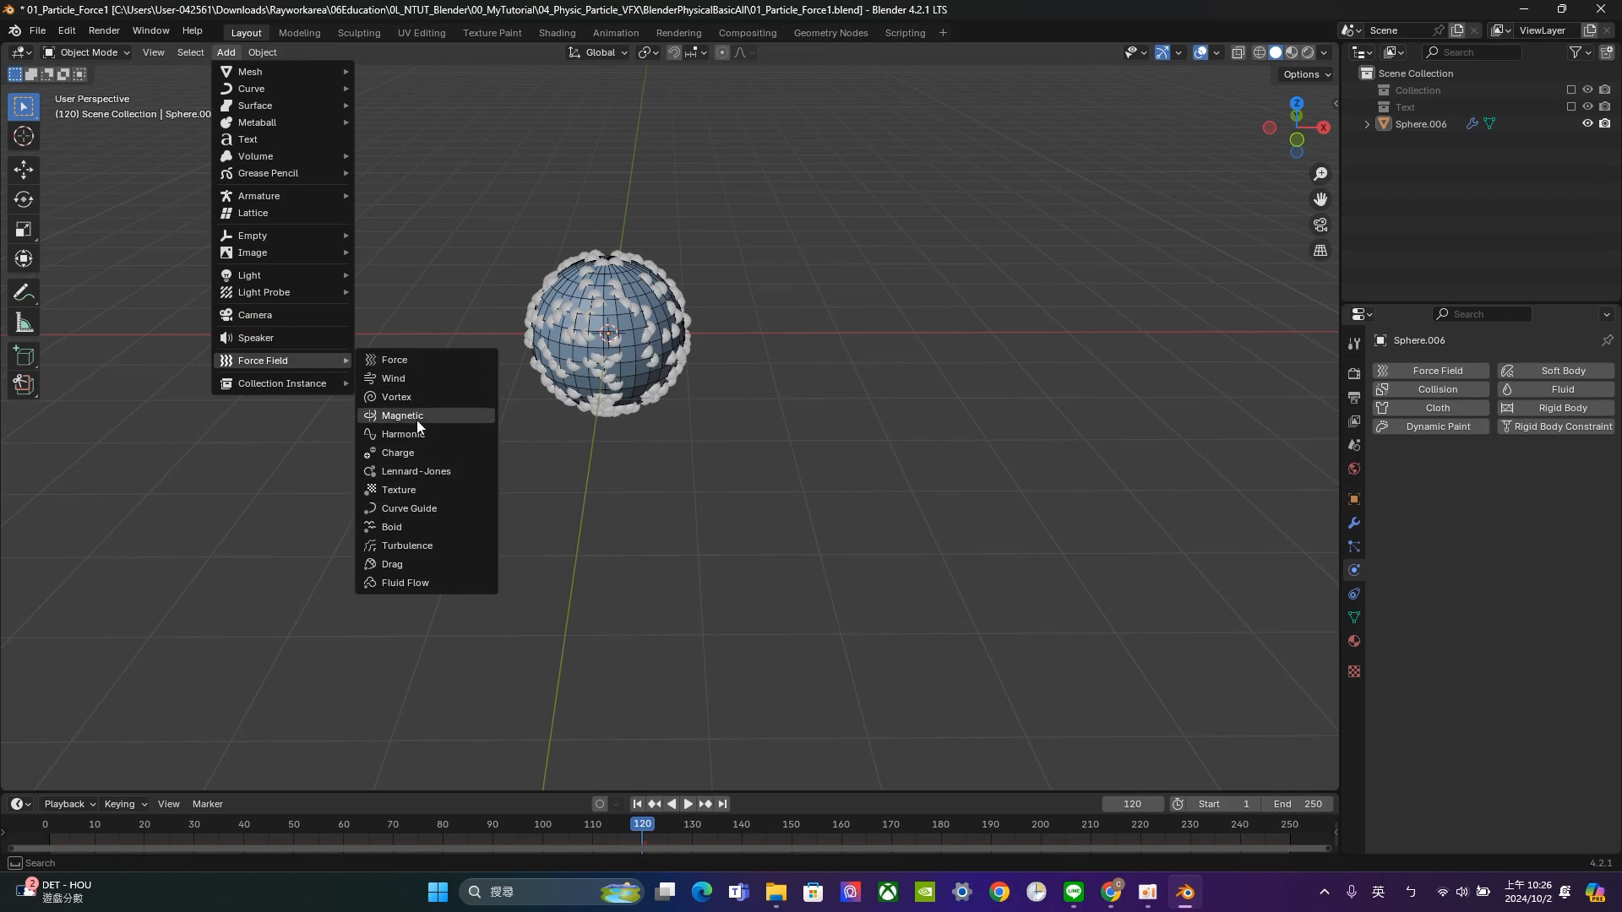
click(419, 363)
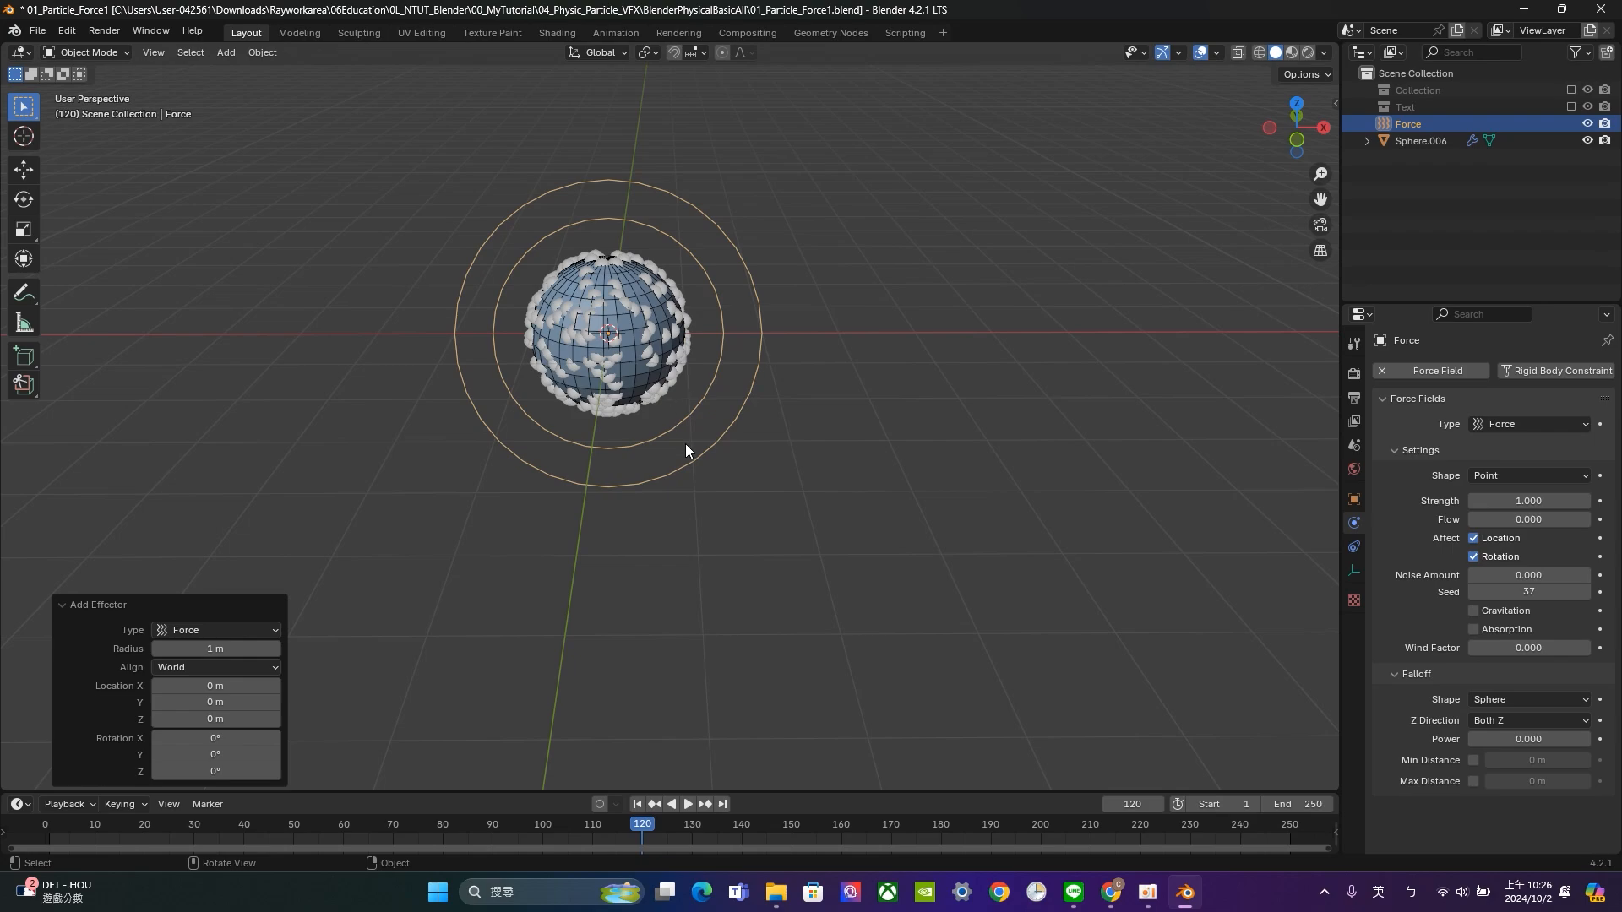
key(g)
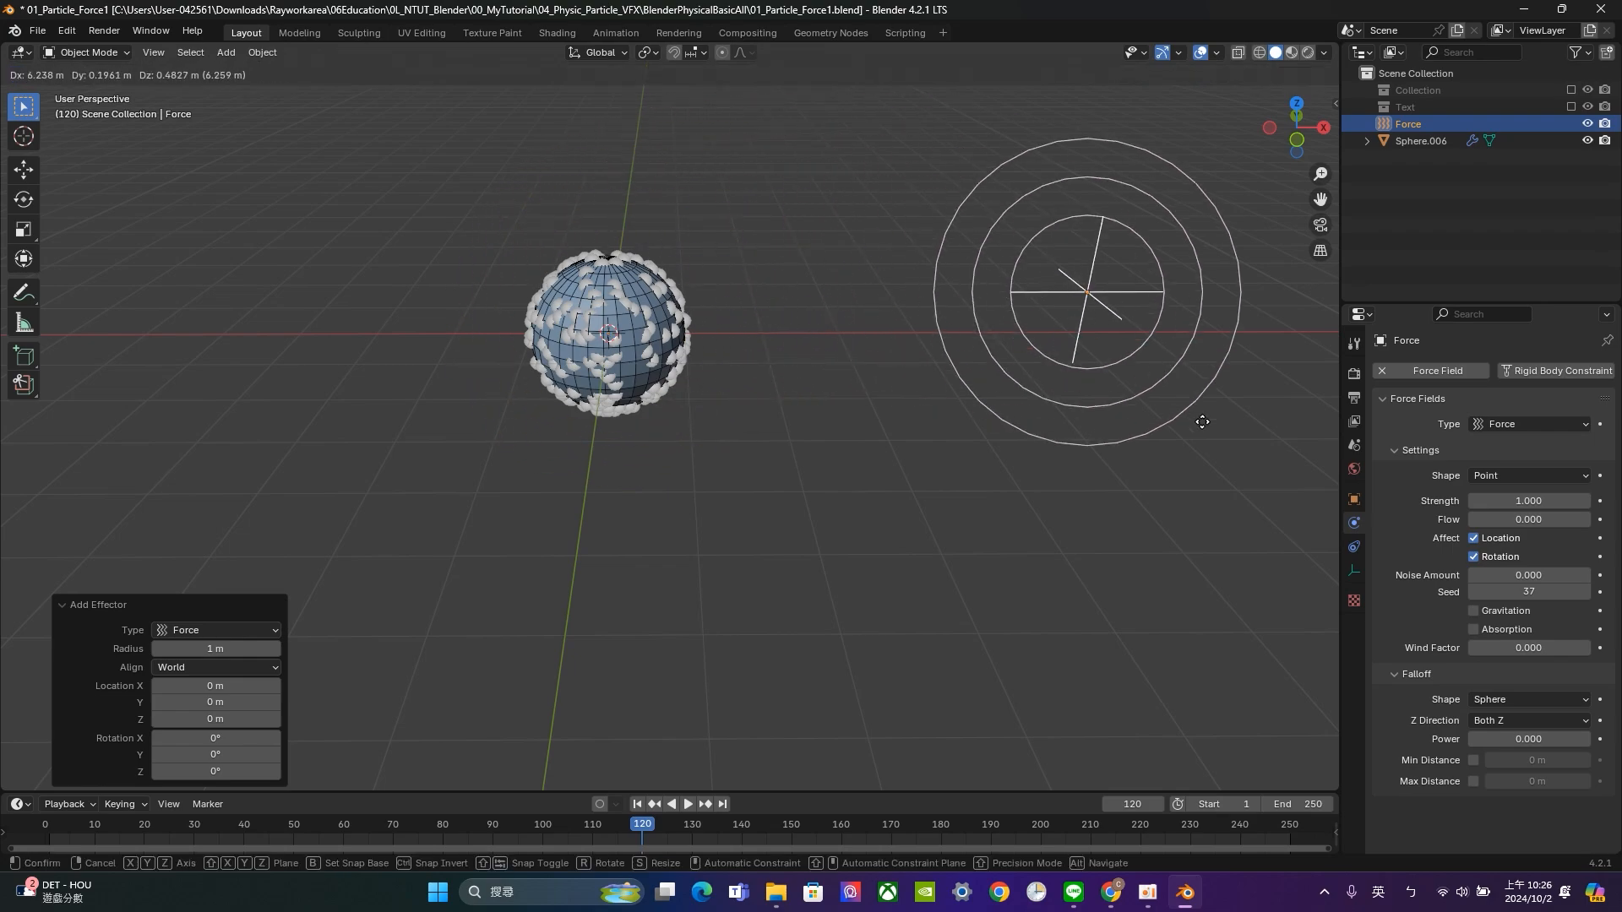
click(1181, 451)
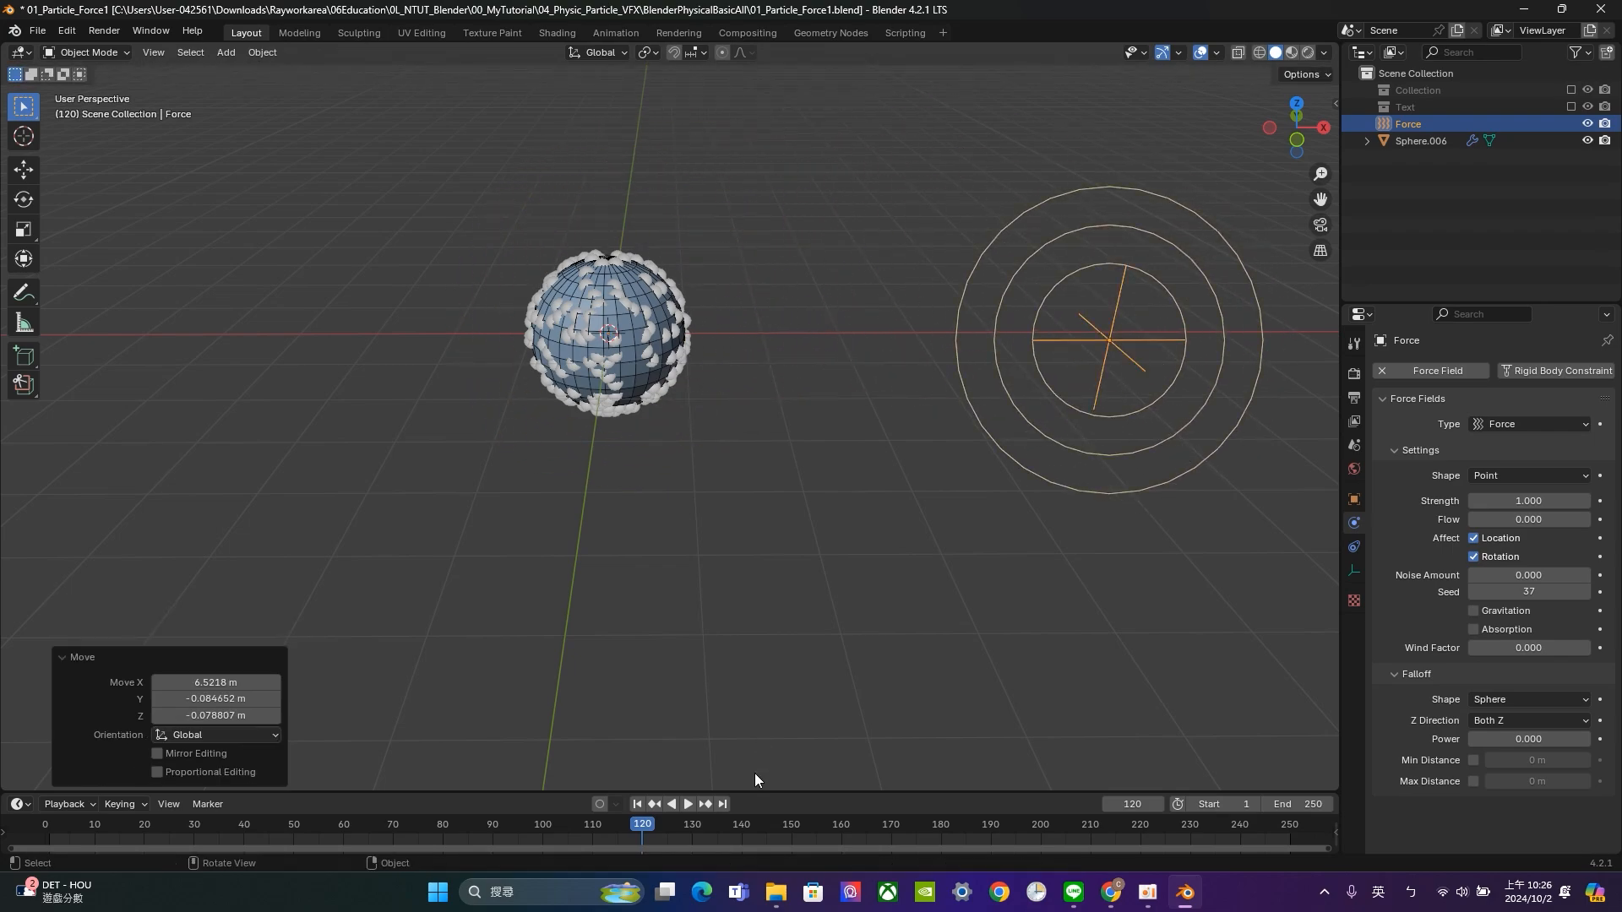
Play the simulation and move the Force object about 4.06 m along negative X, closer to the sphere.
click(688, 804)
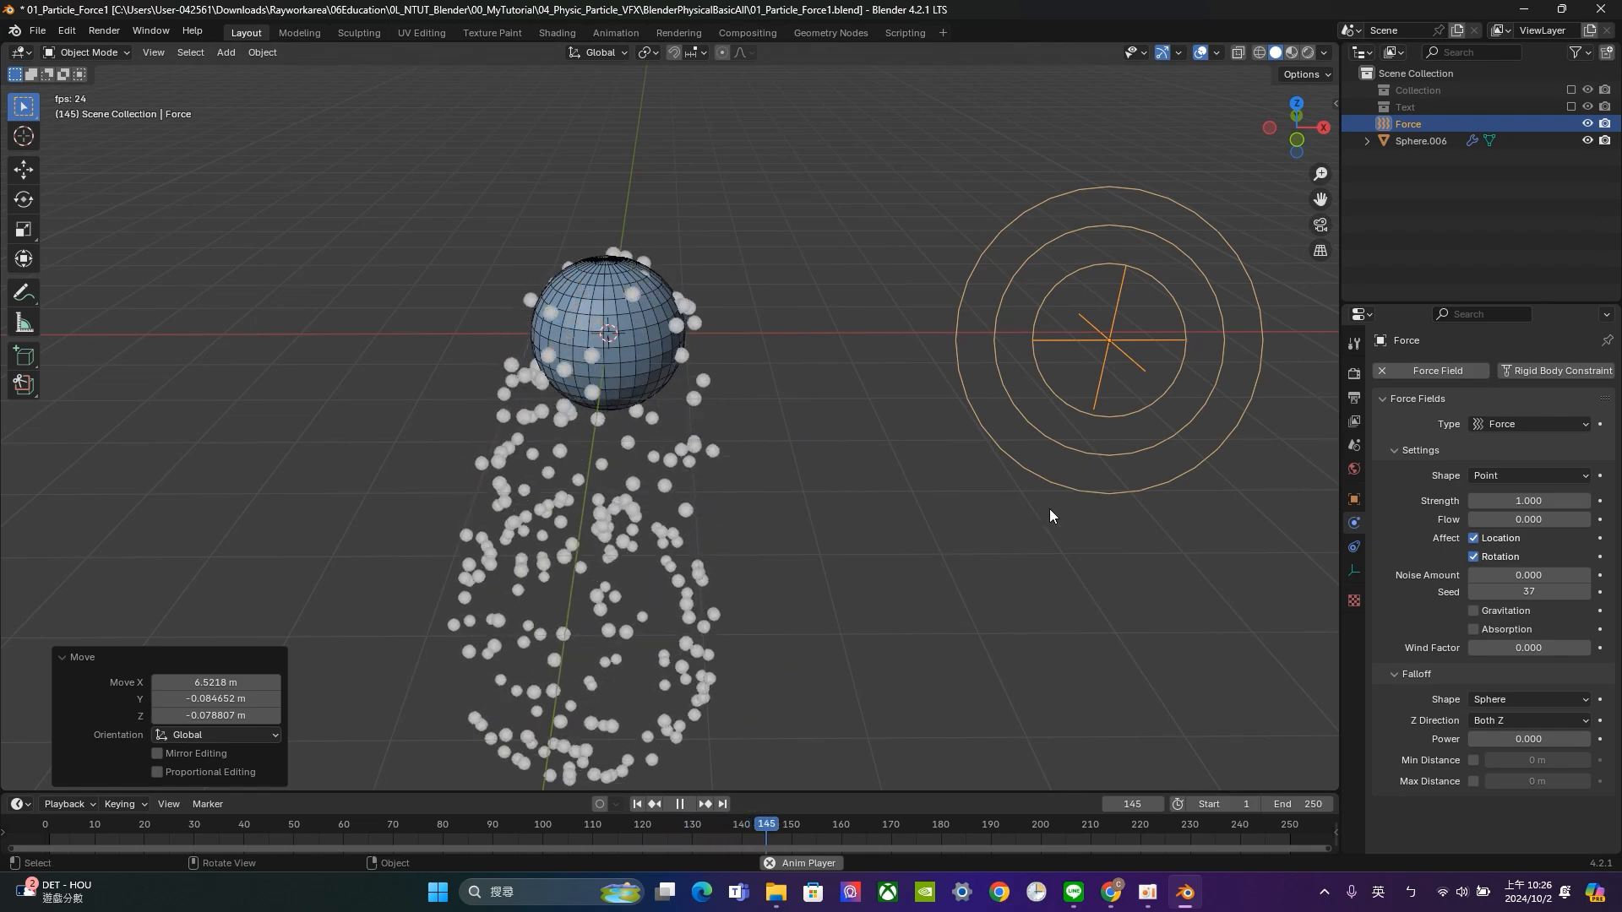
key(g)
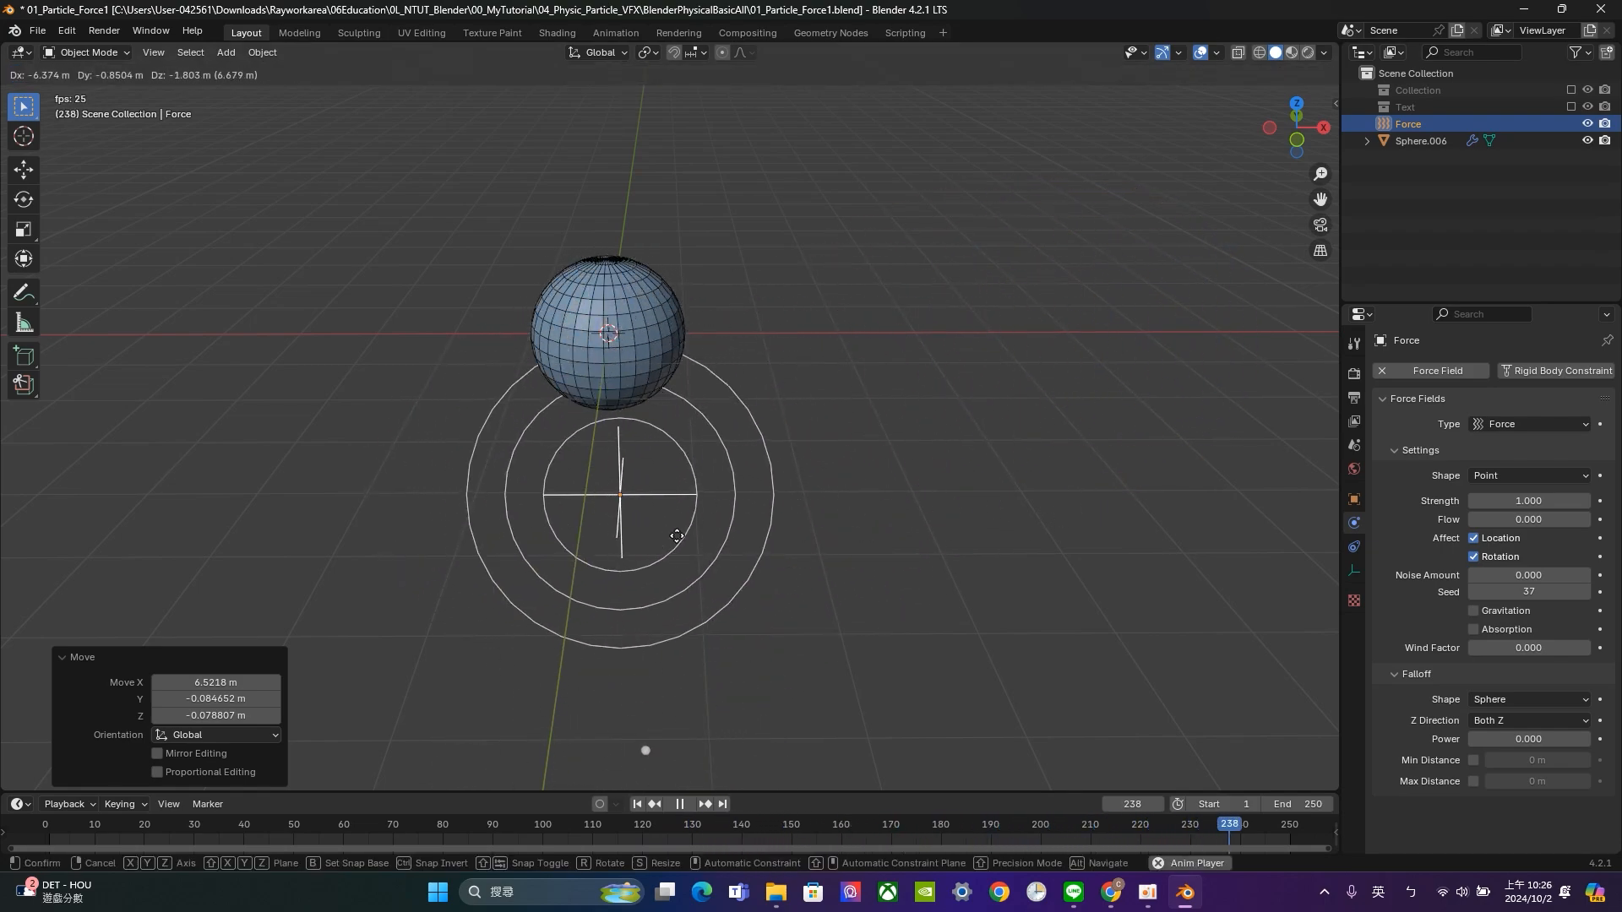
click(849, 423)
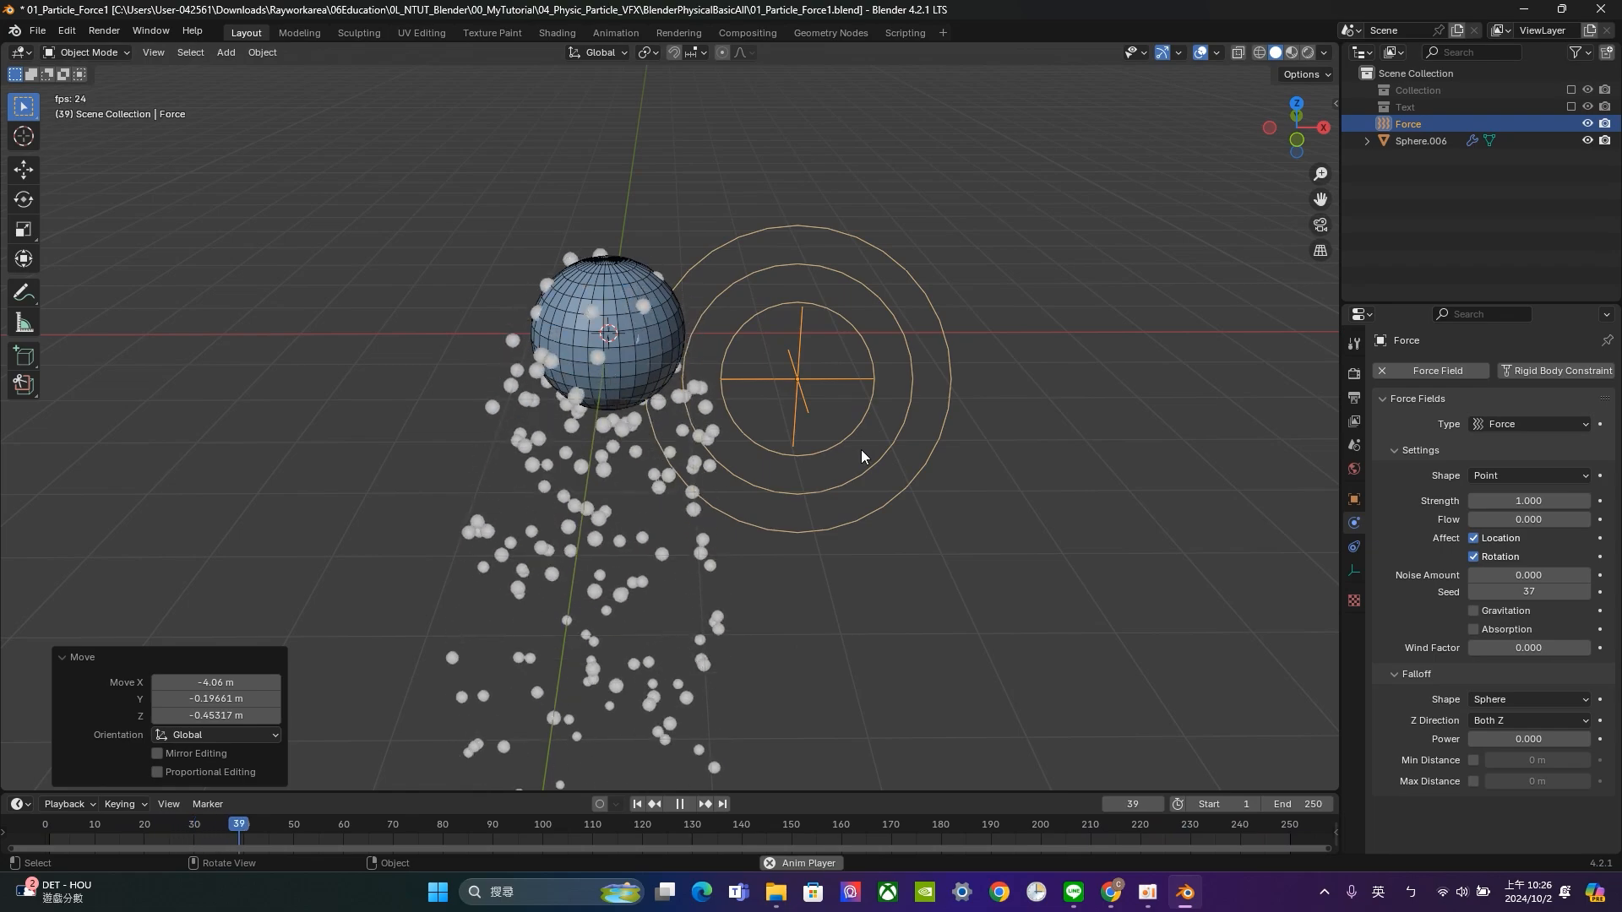
Set the strength of the Force object's field to 36 while the simulation plays.
click(1518, 501)
text(13.1)
key(Return)
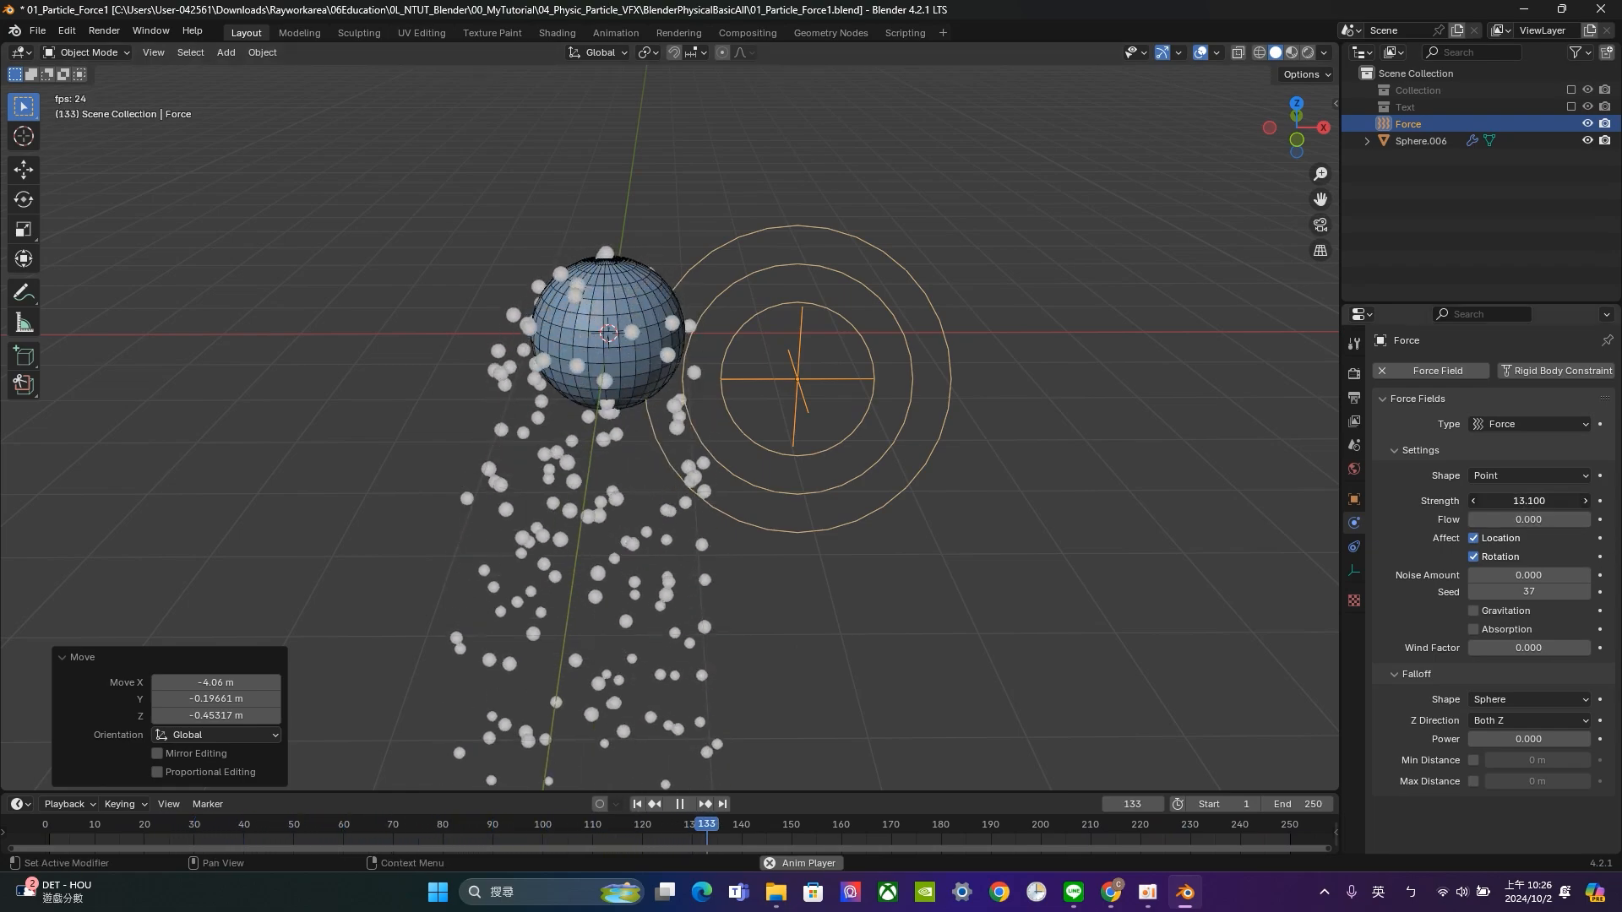
drag(1529, 501, 1574, 501)
Move the Force object about 1.33 m along X, away from the sphere, and stop playback at frame 146.
key(g)
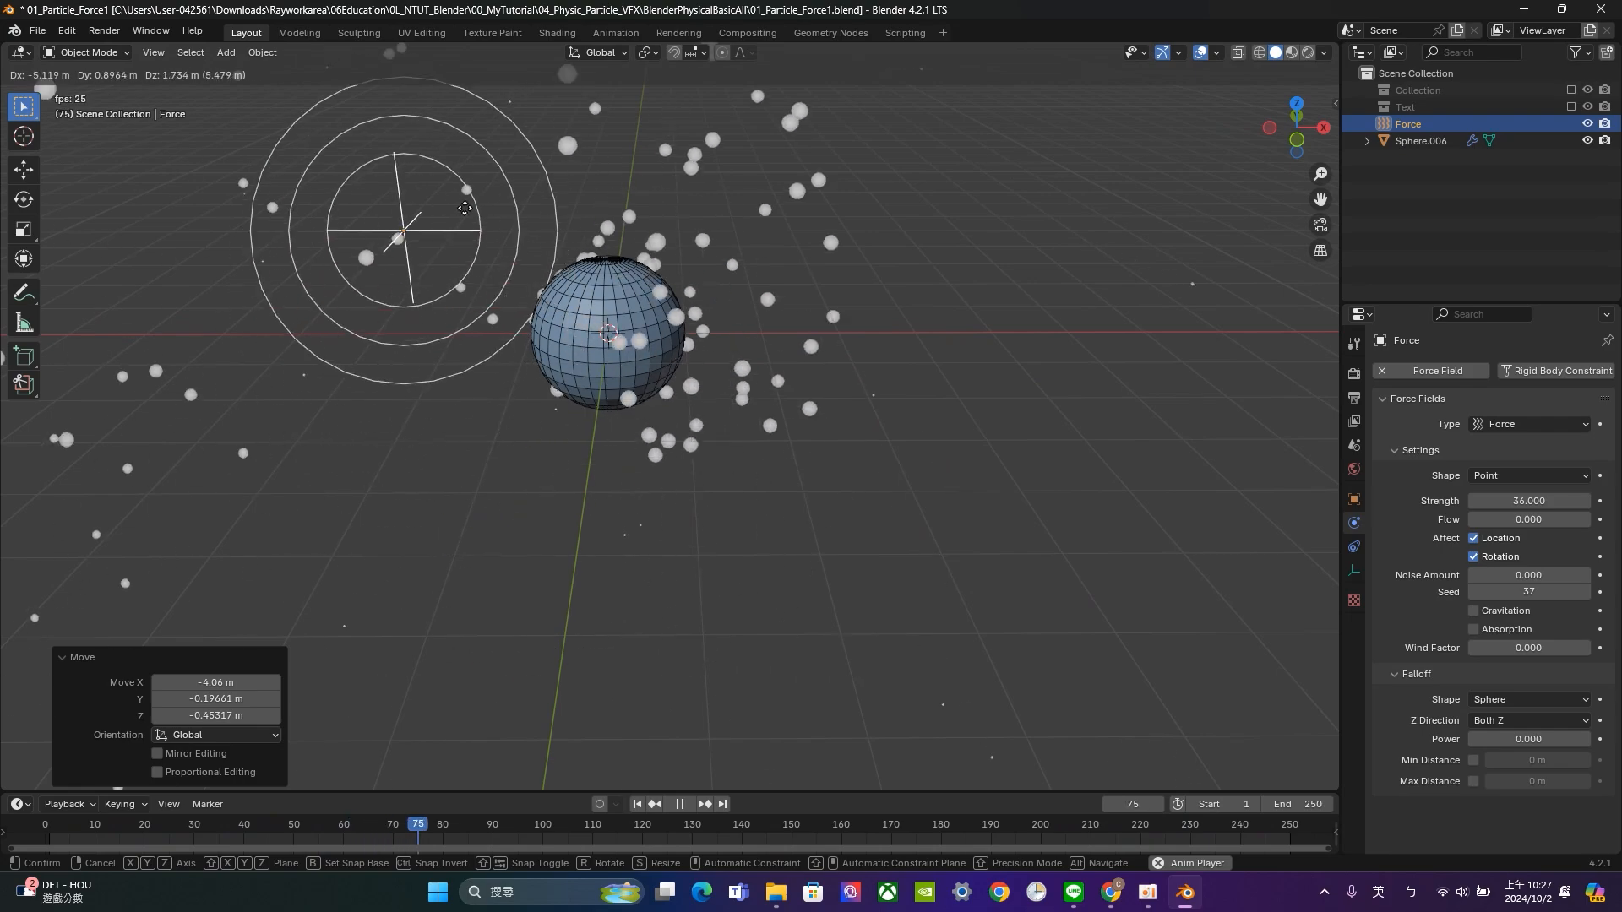
click(961, 310)
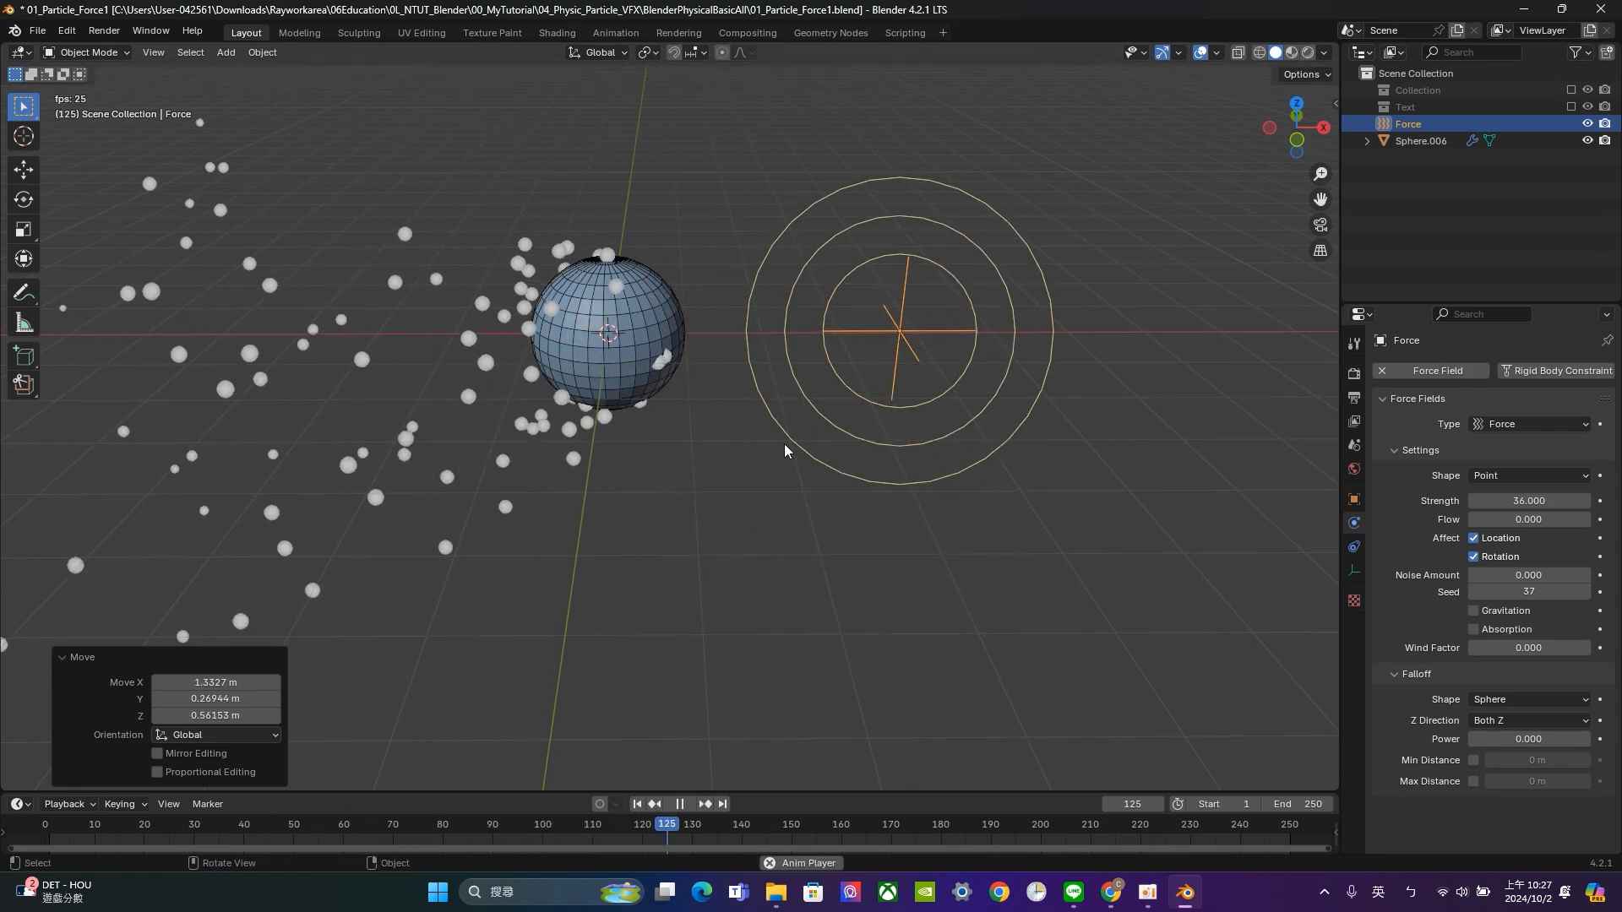
key(space)
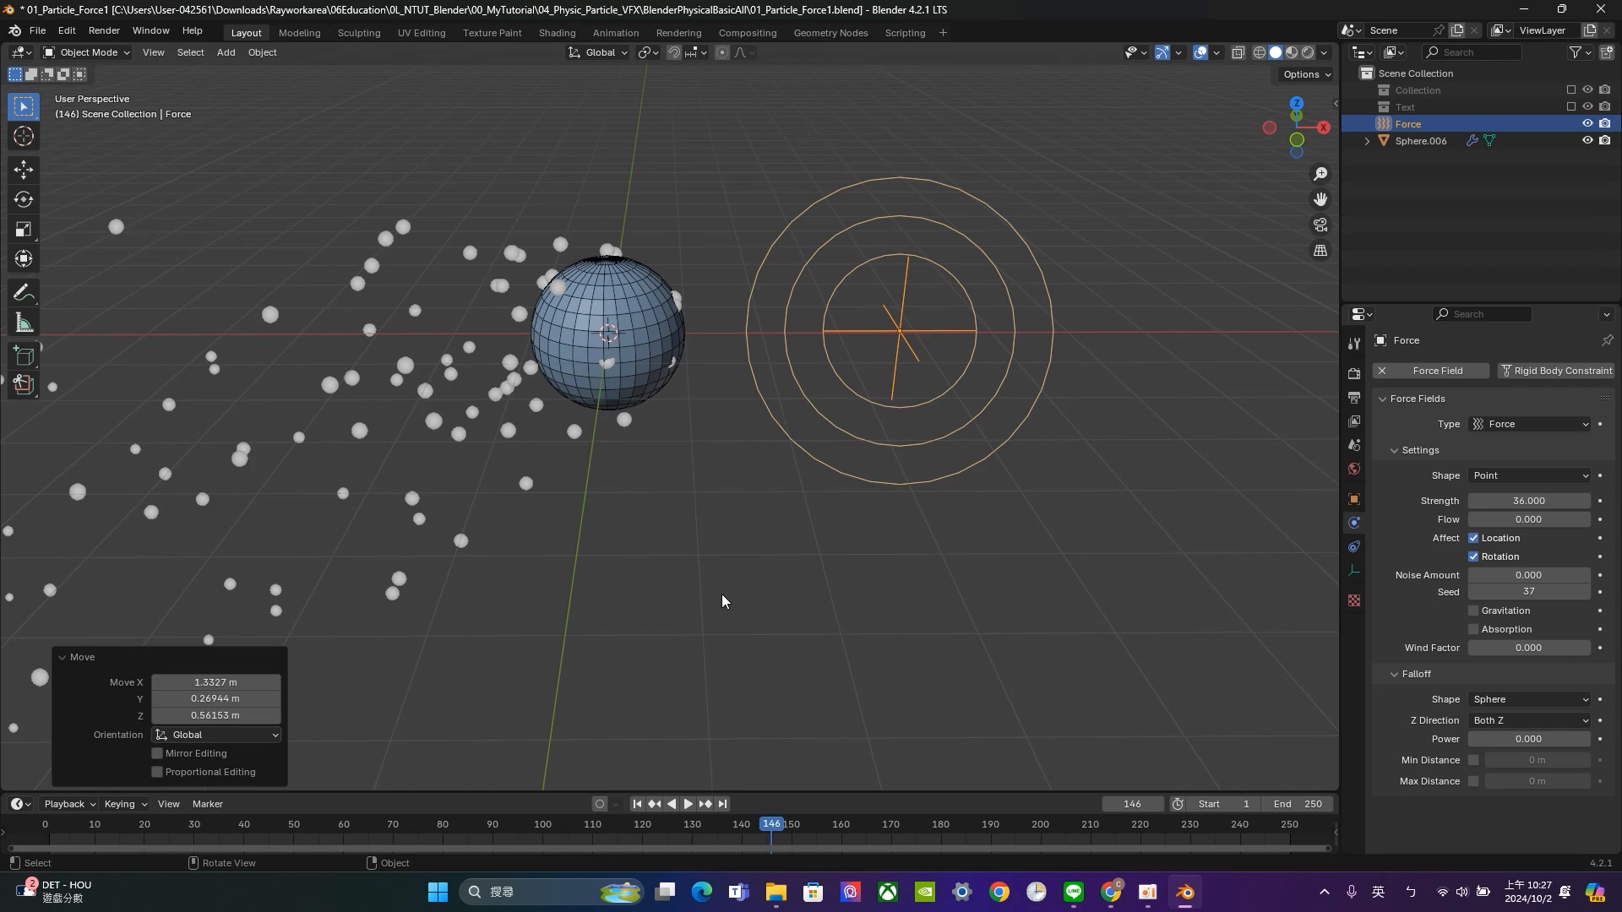
click(985, 554)
click(655, 322)
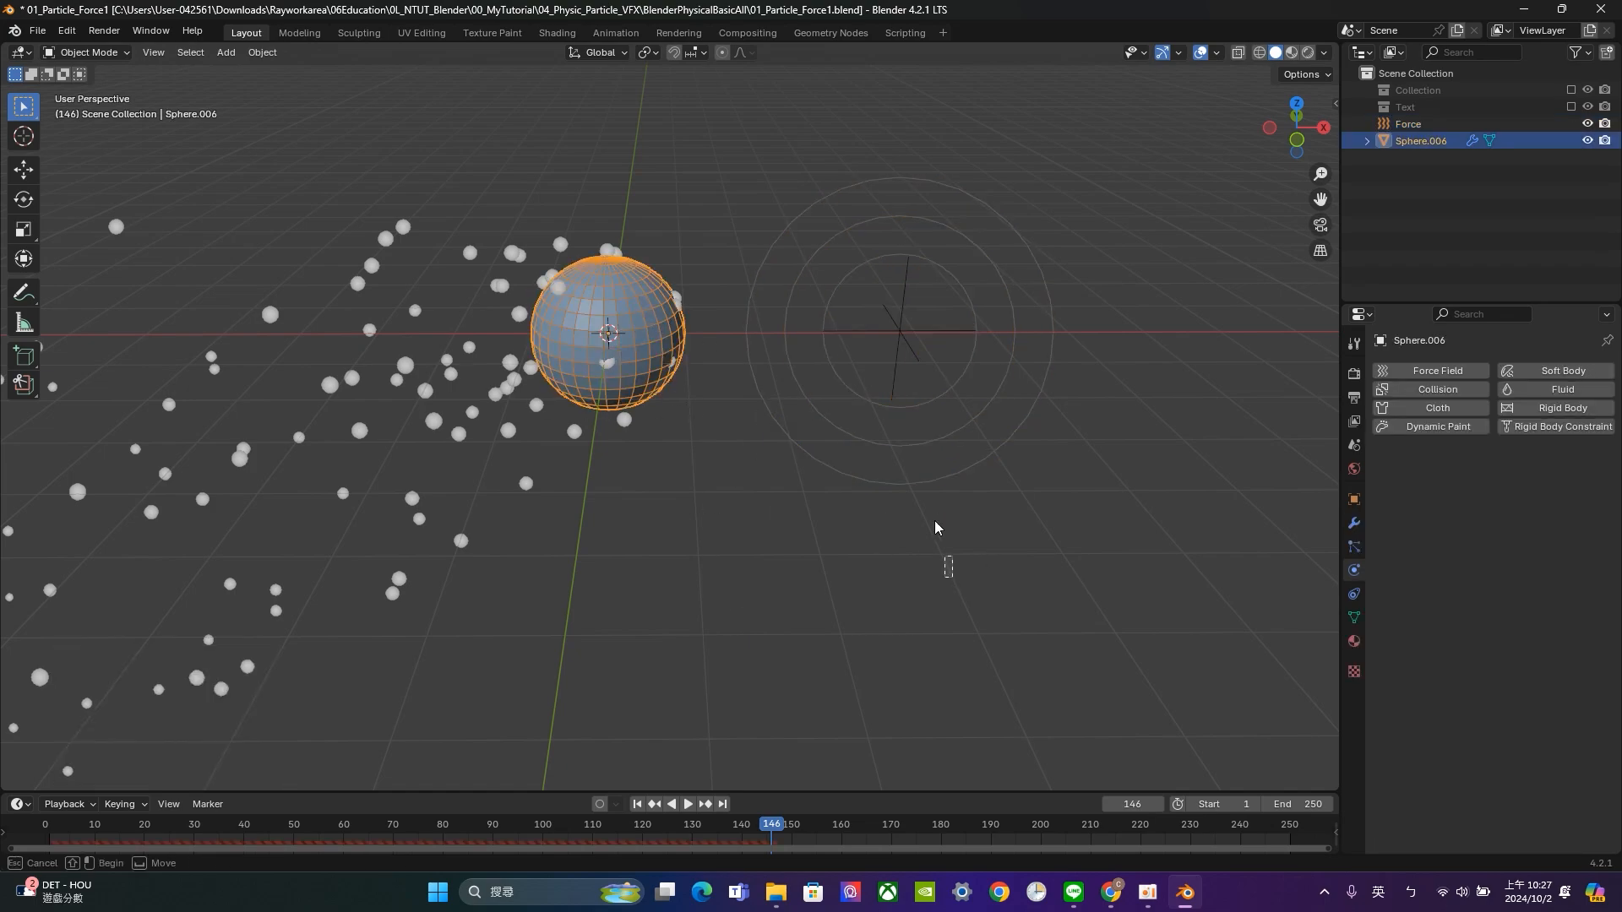
click(843, 256)
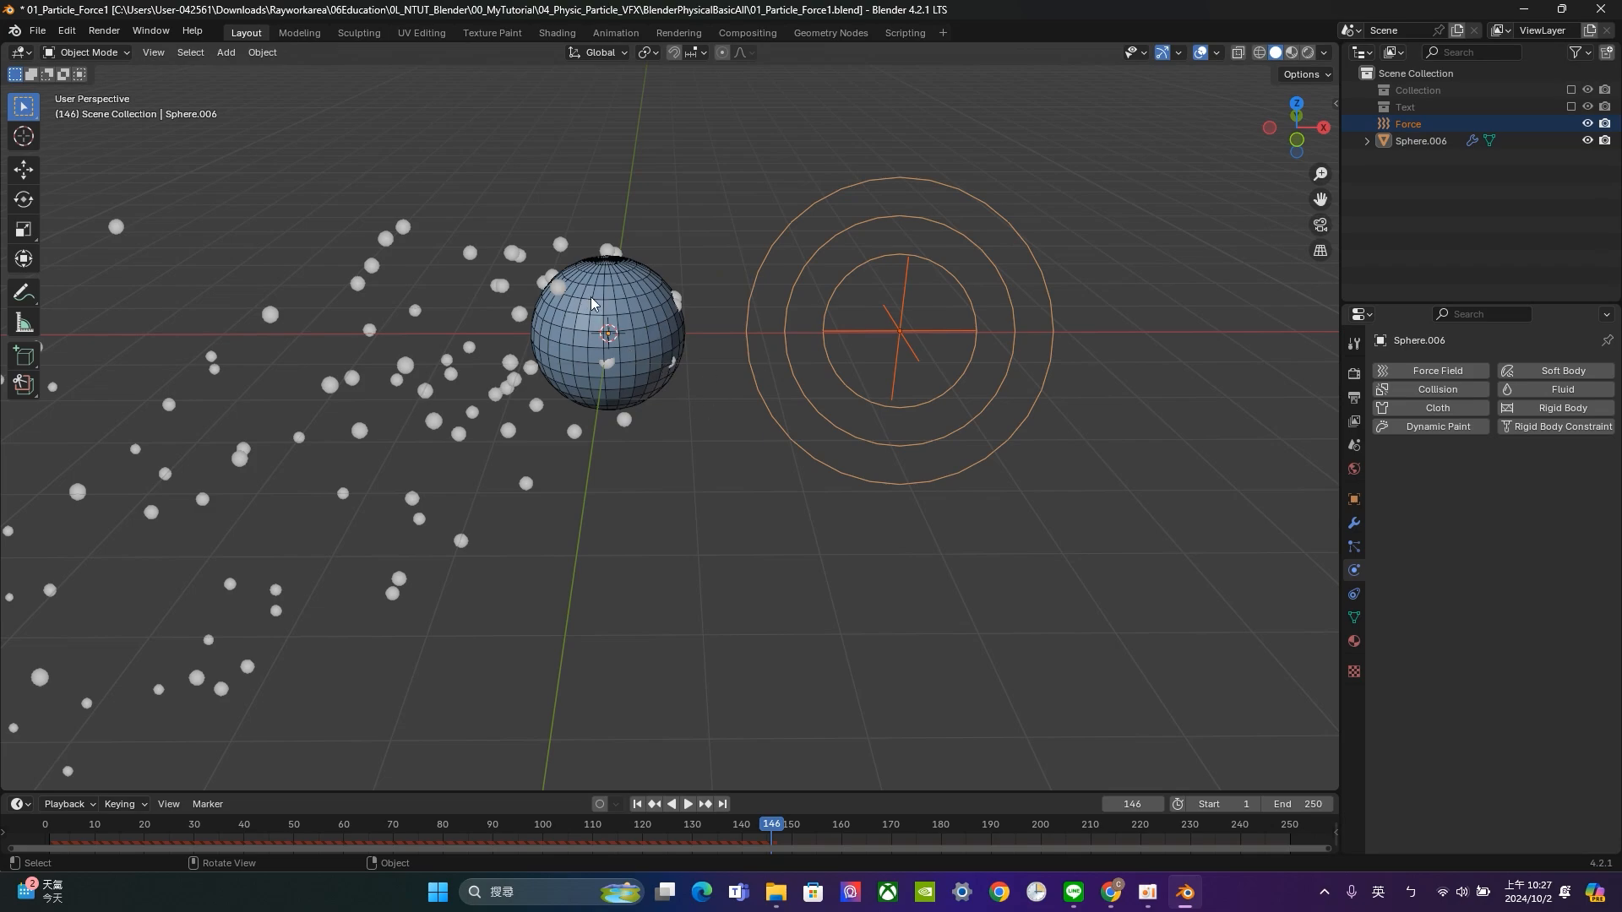
drag(991, 574, 939, 290)
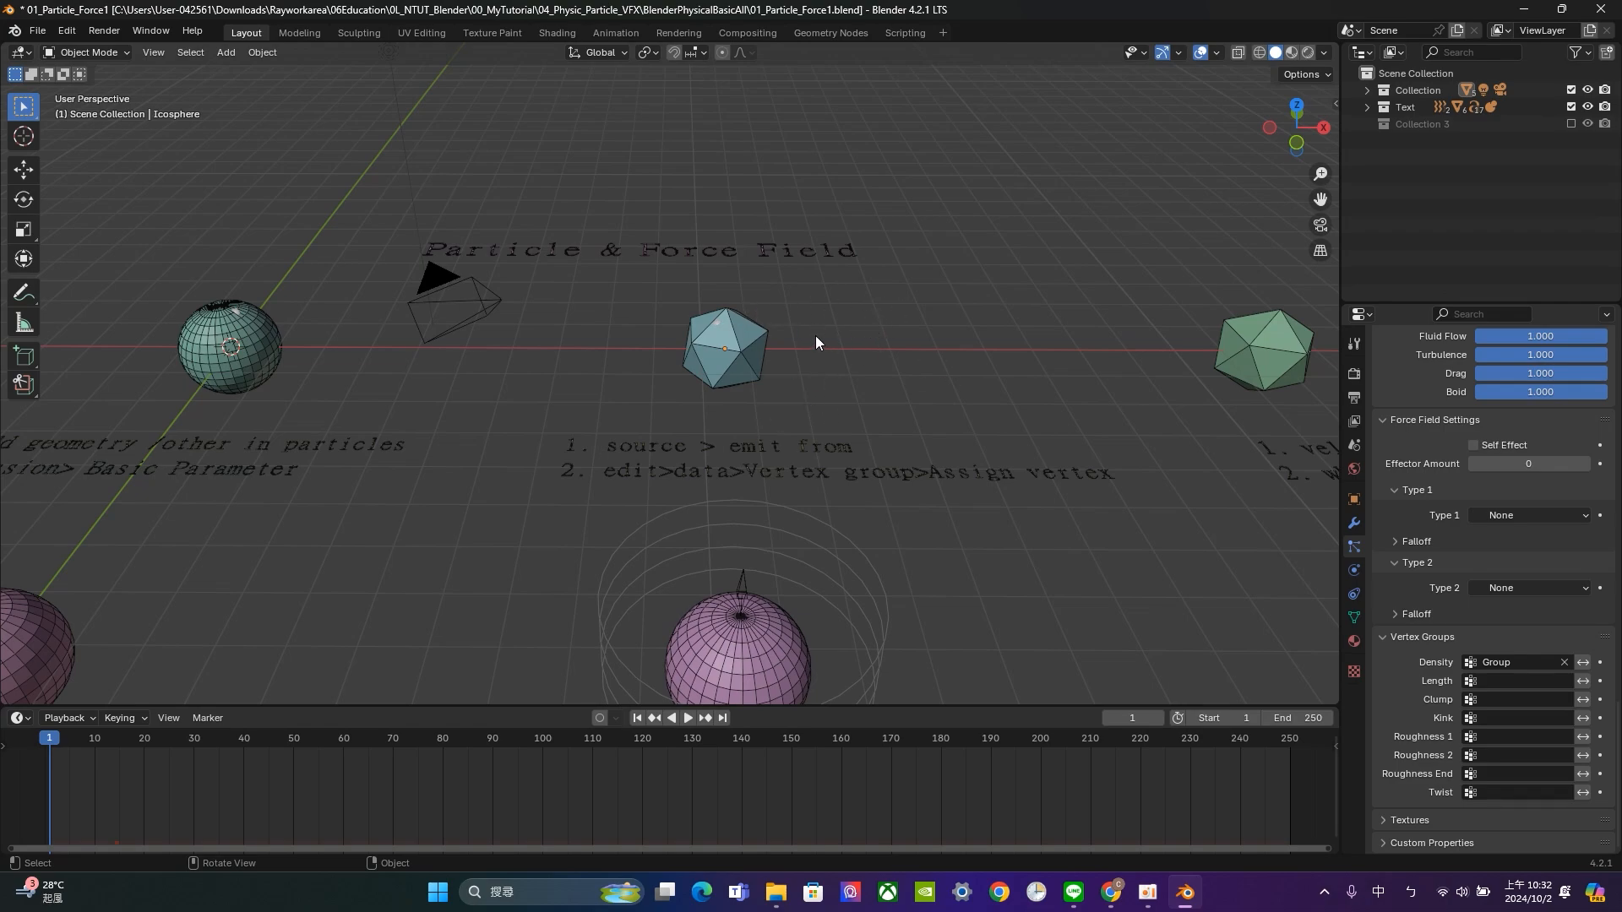
Exclude Collection from the view layer and enable Collection 3, which holds the sphere and the Force object.
middle_drag(439, 376, 638, 364)
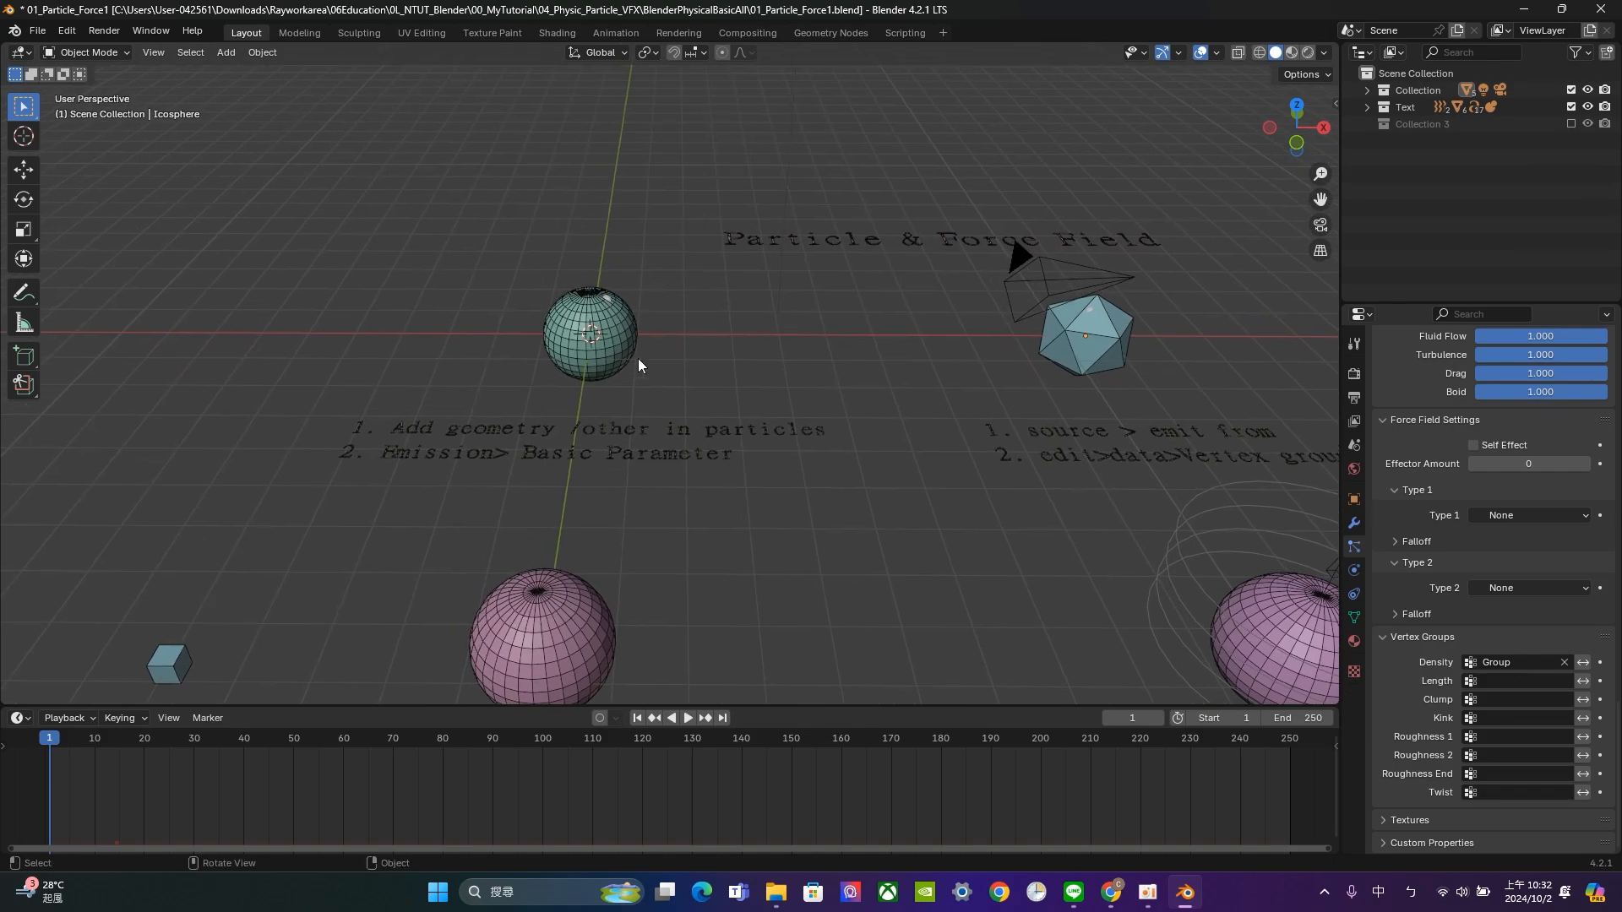
click(1571, 90)
click(1571, 123)
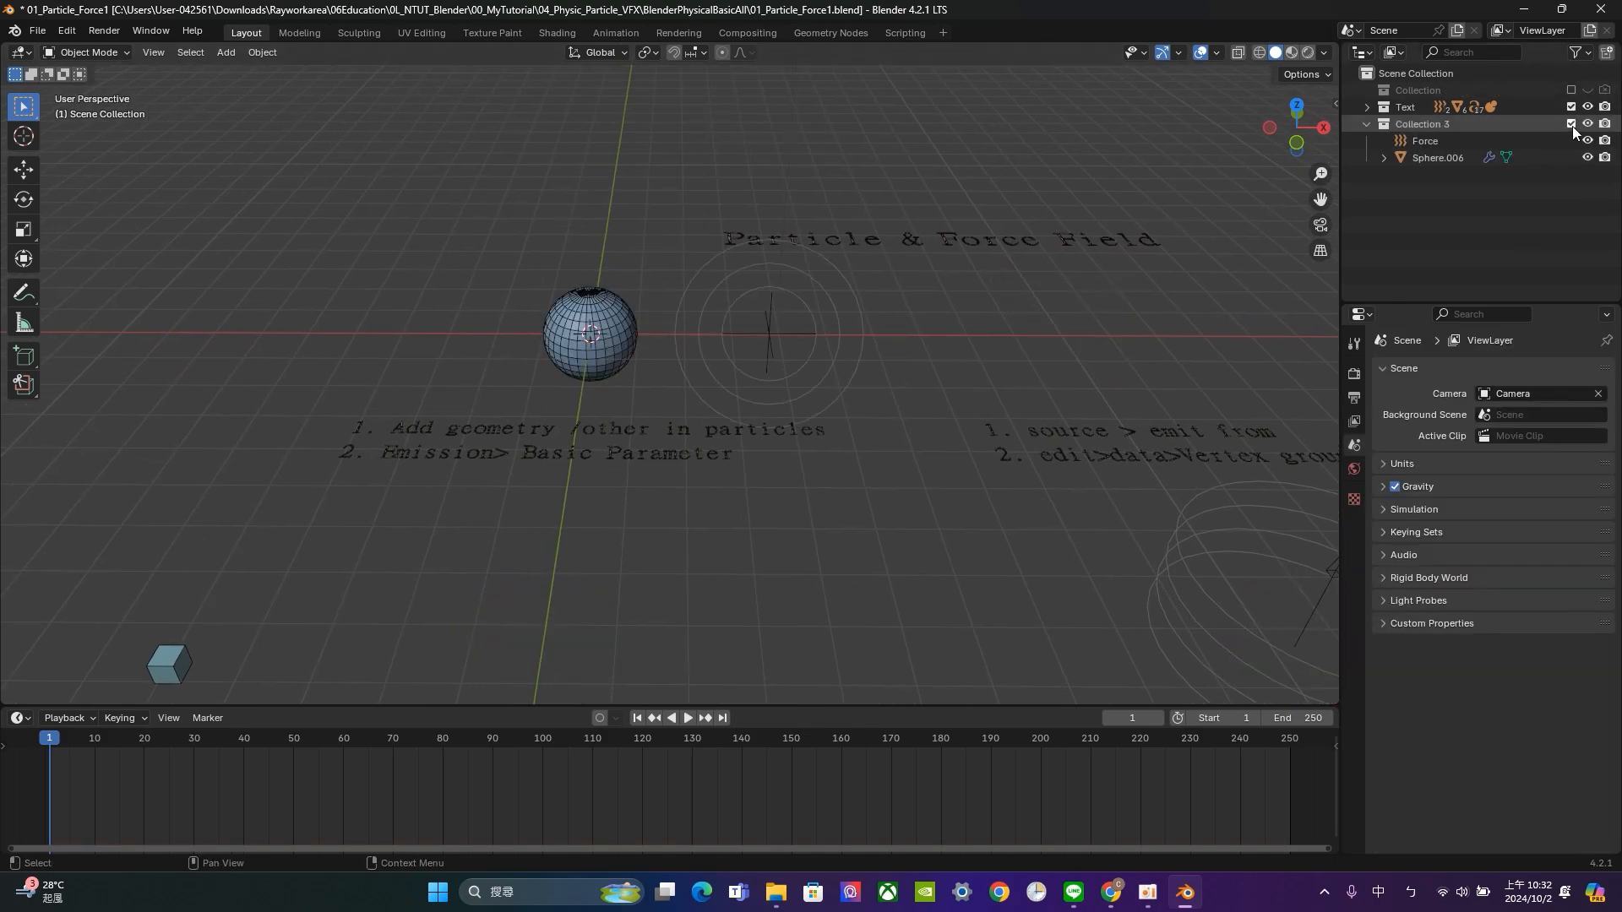
middle_drag(701, 314, 627, 336)
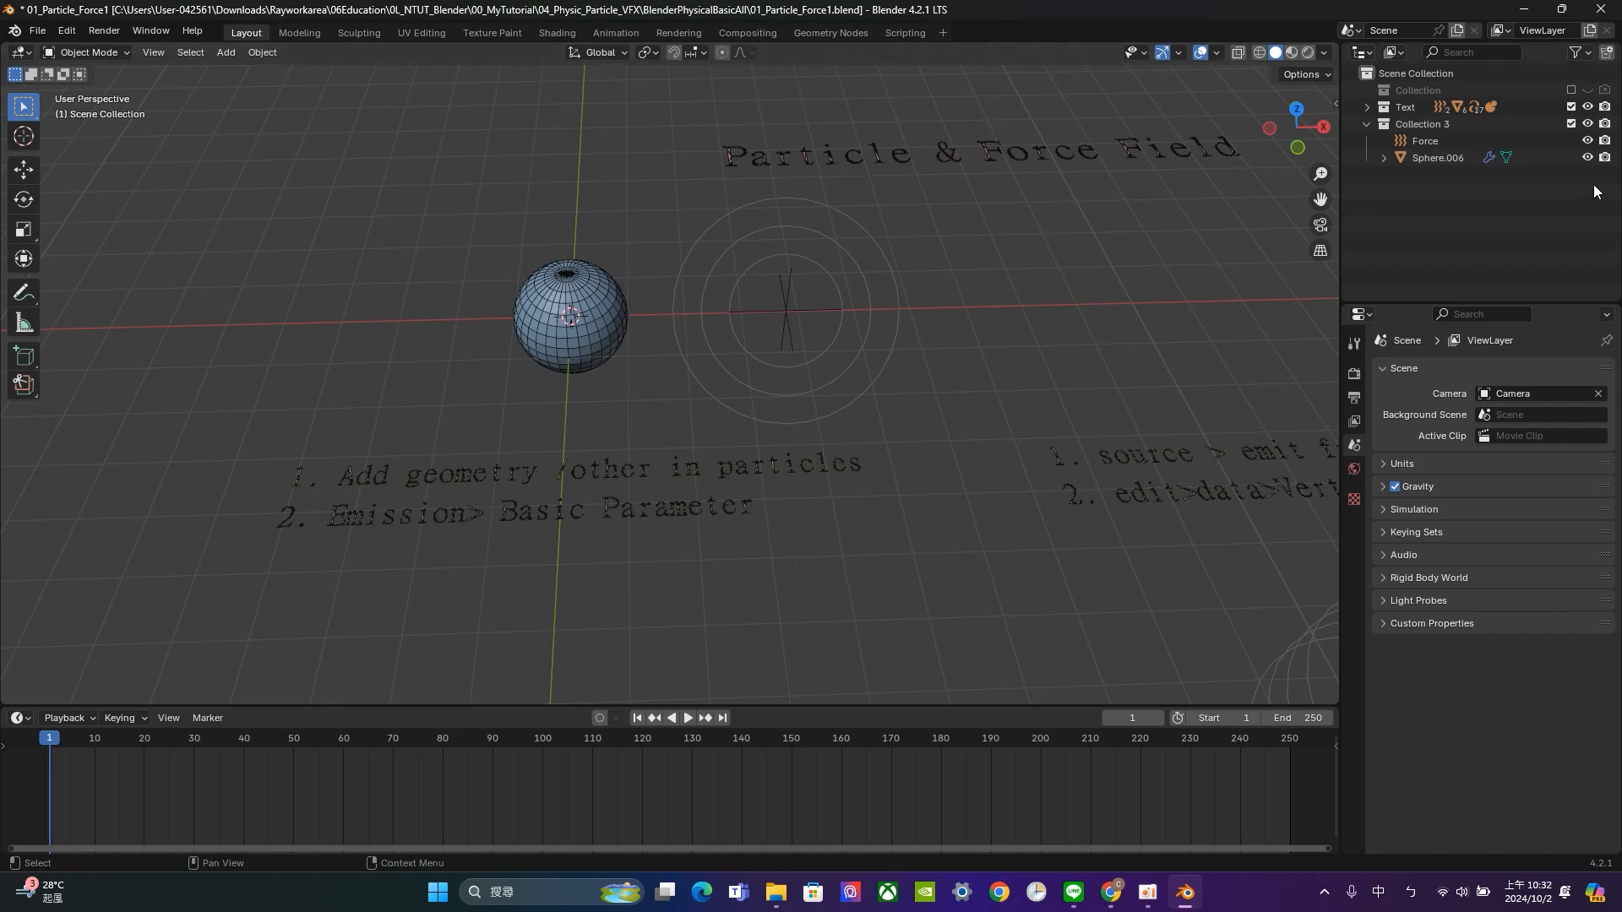
scroll(596, 287, up, 3)
Select the emitting sphere and switch it to Edit Mode.
click(550, 250)
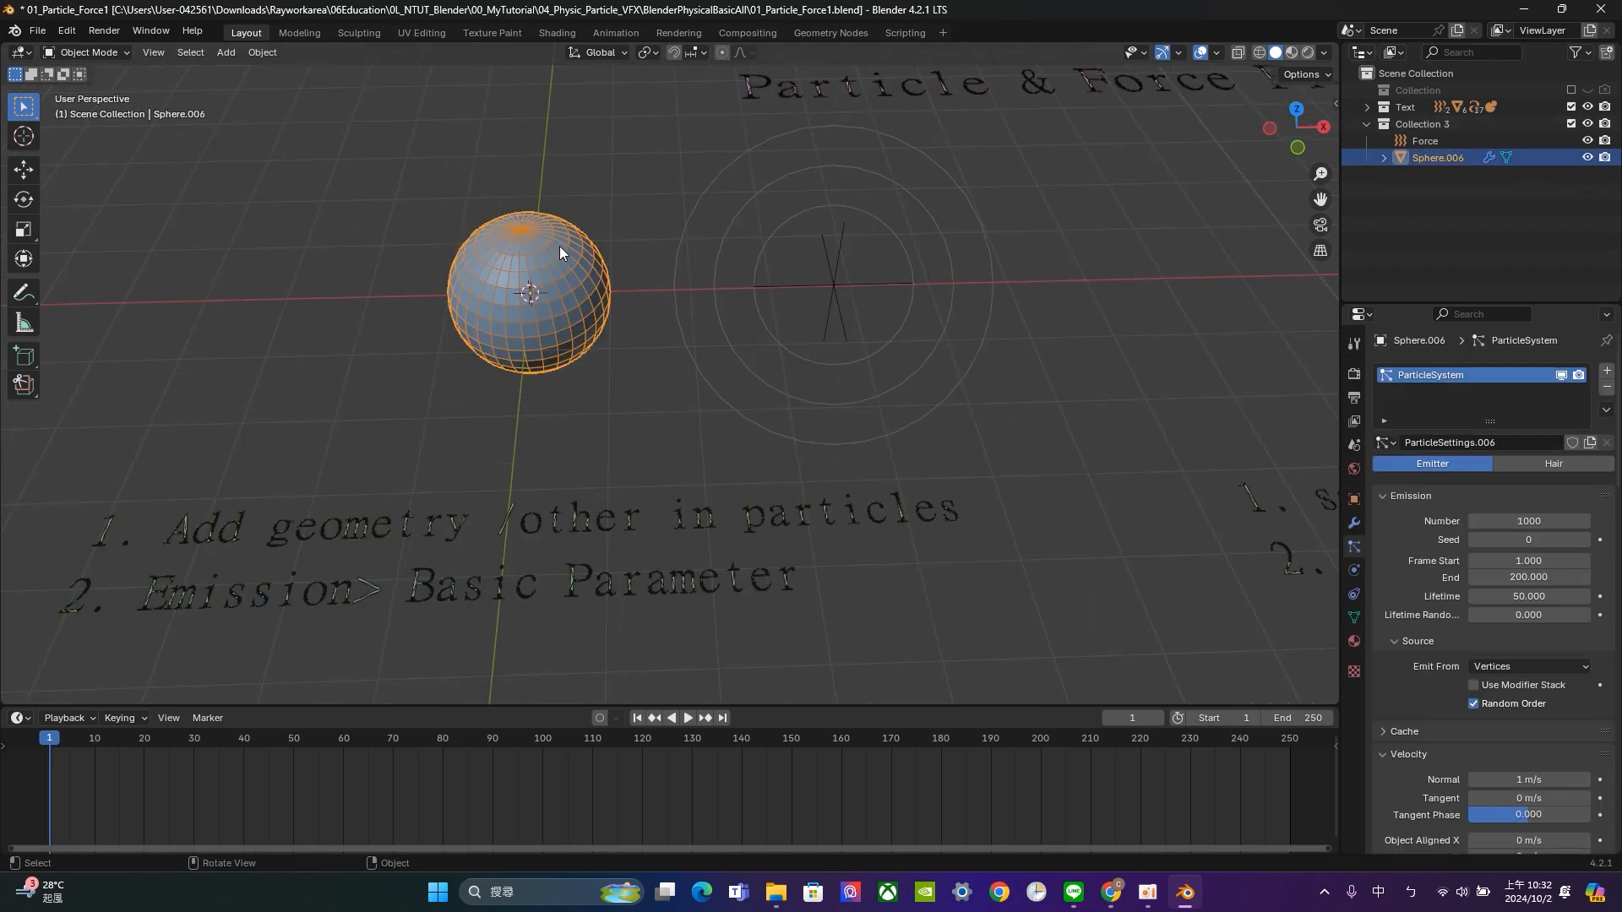
scroll(553, 242, up, 3)
shift+middle_drag(492, 204, 646, 372)
scroll(579, 371, up, 3)
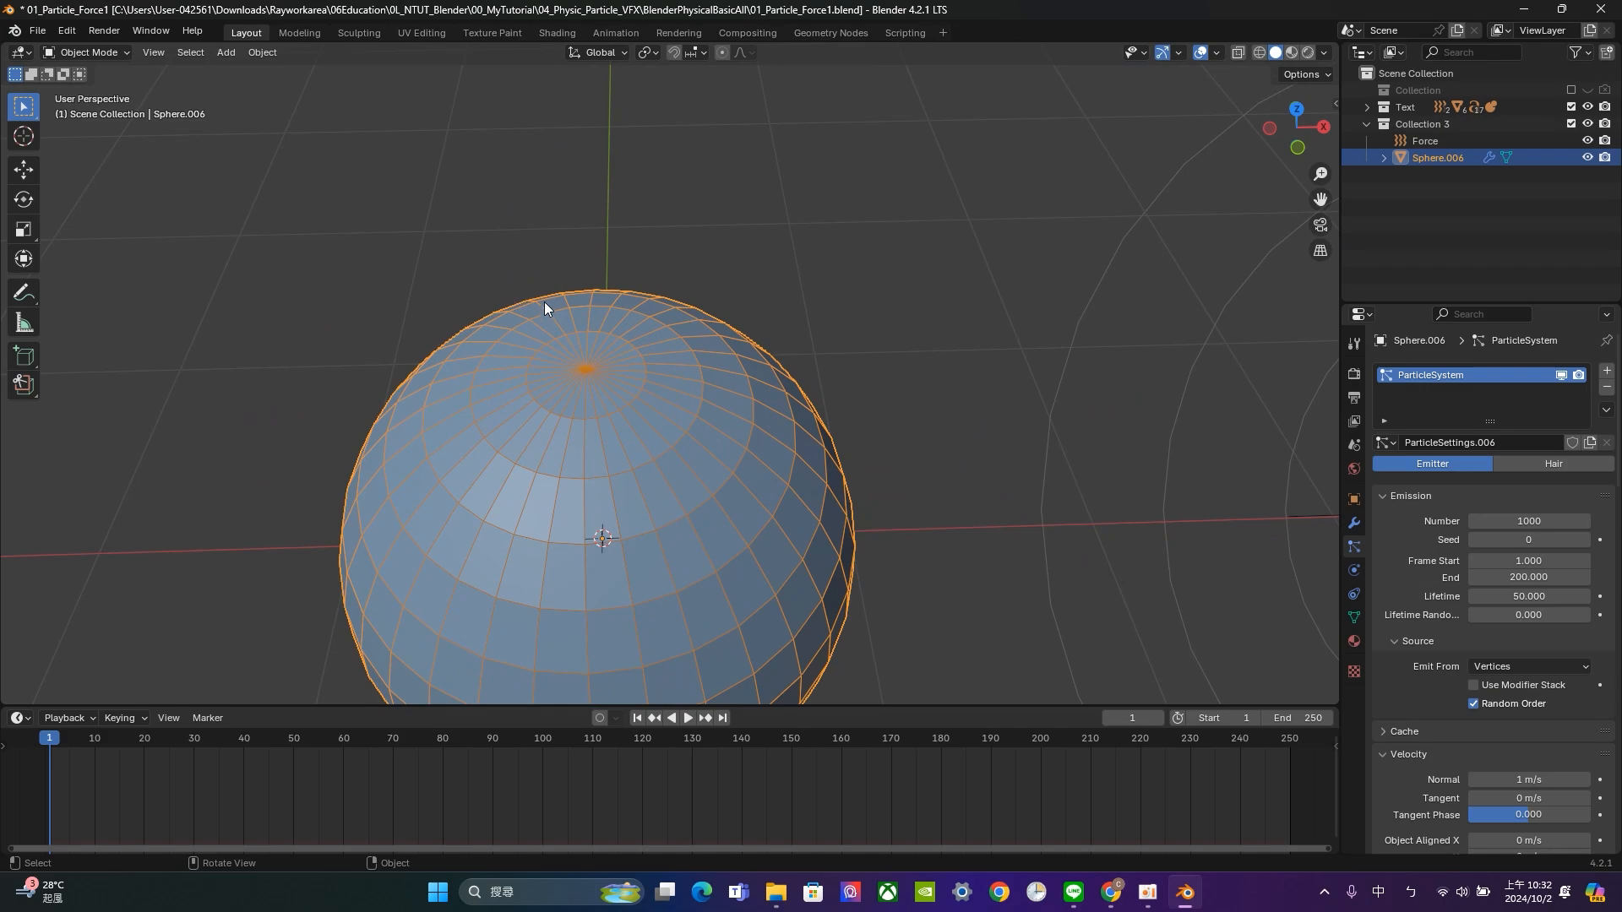
scroll(540, 325, down, 3)
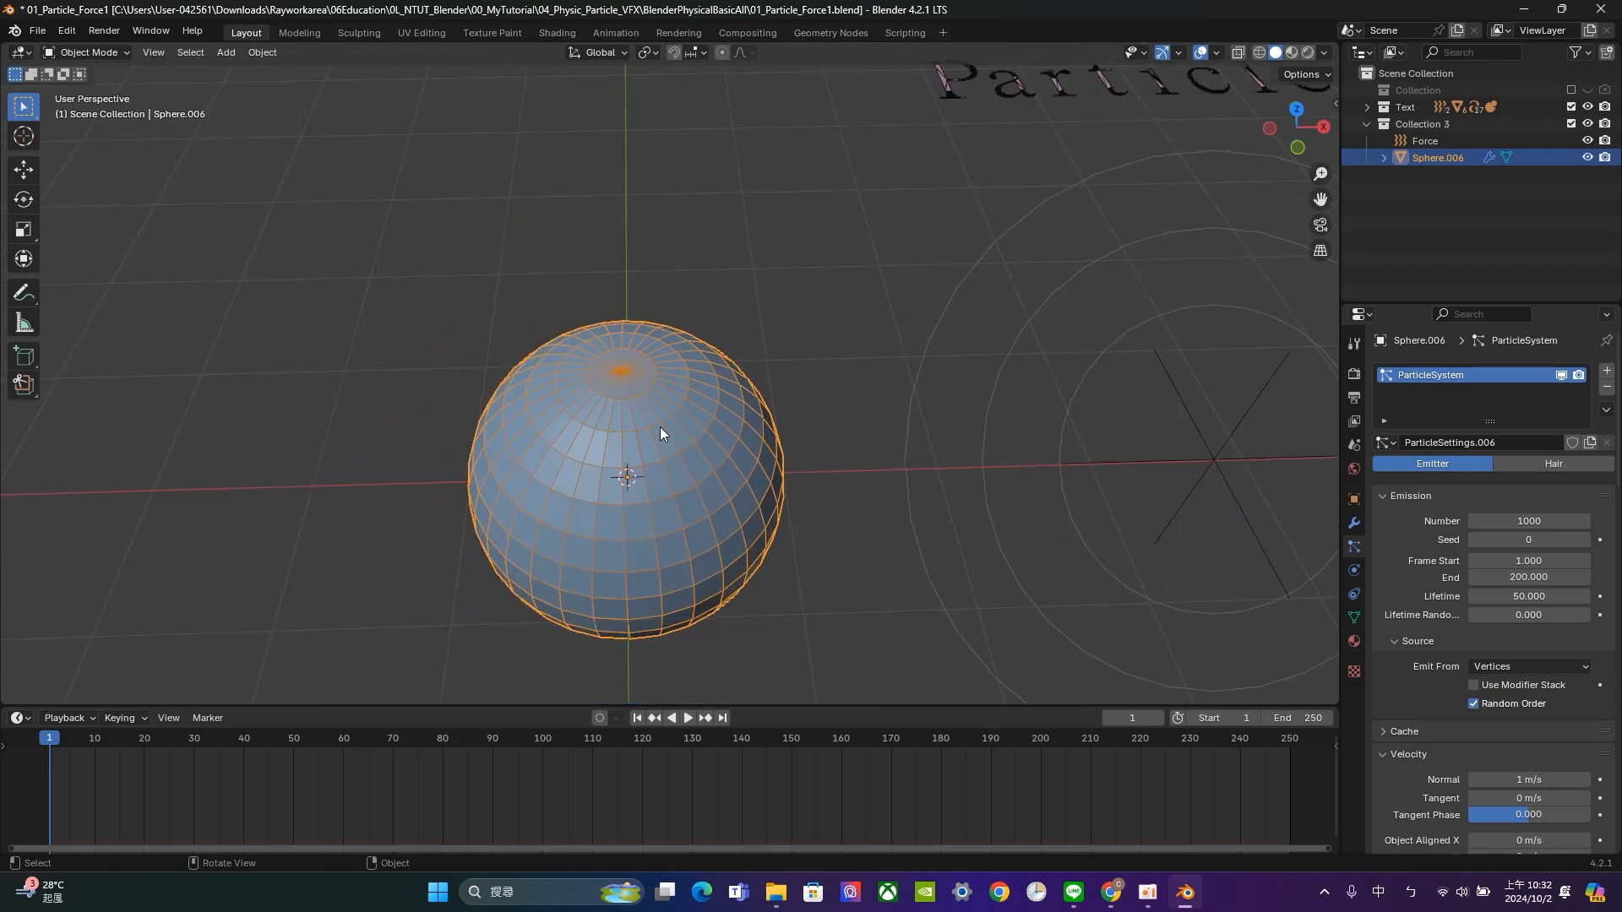
middle_drag(660, 427, 659, 397)
click(101, 53)
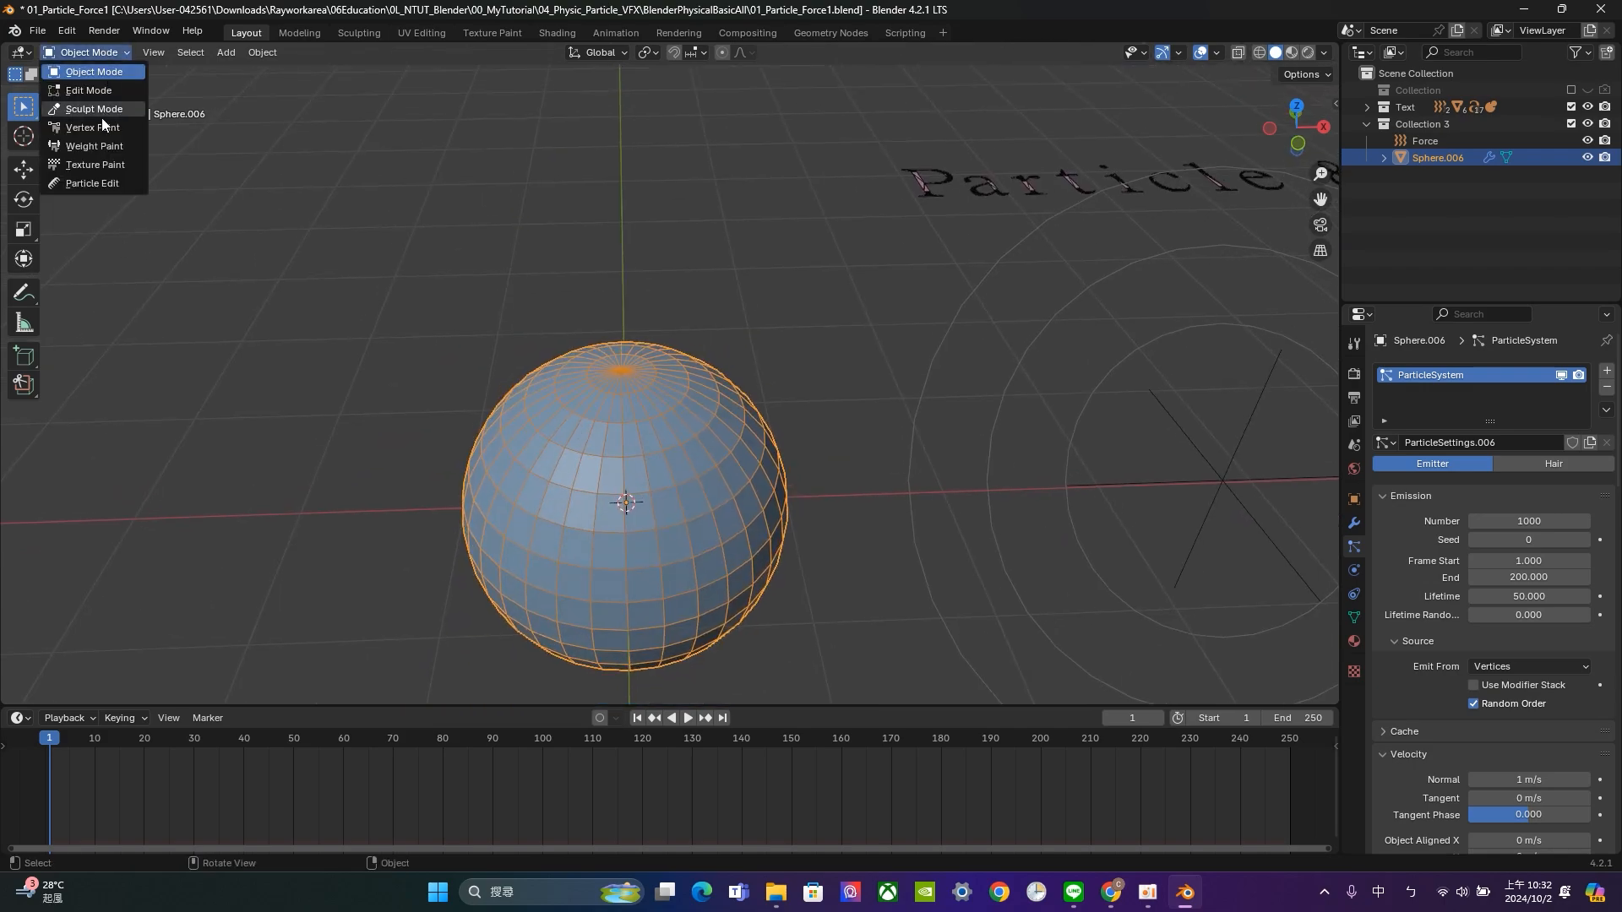
click(99, 89)
Select only the small cap of vertices around the sphere's upper pole, deselecting the stray vertices beside it.
middle_drag(707, 393, 694, 335)
drag(554, 319, 667, 378)
middle_drag(666, 377, 726, 456)
scroll(537, 406, up, 2)
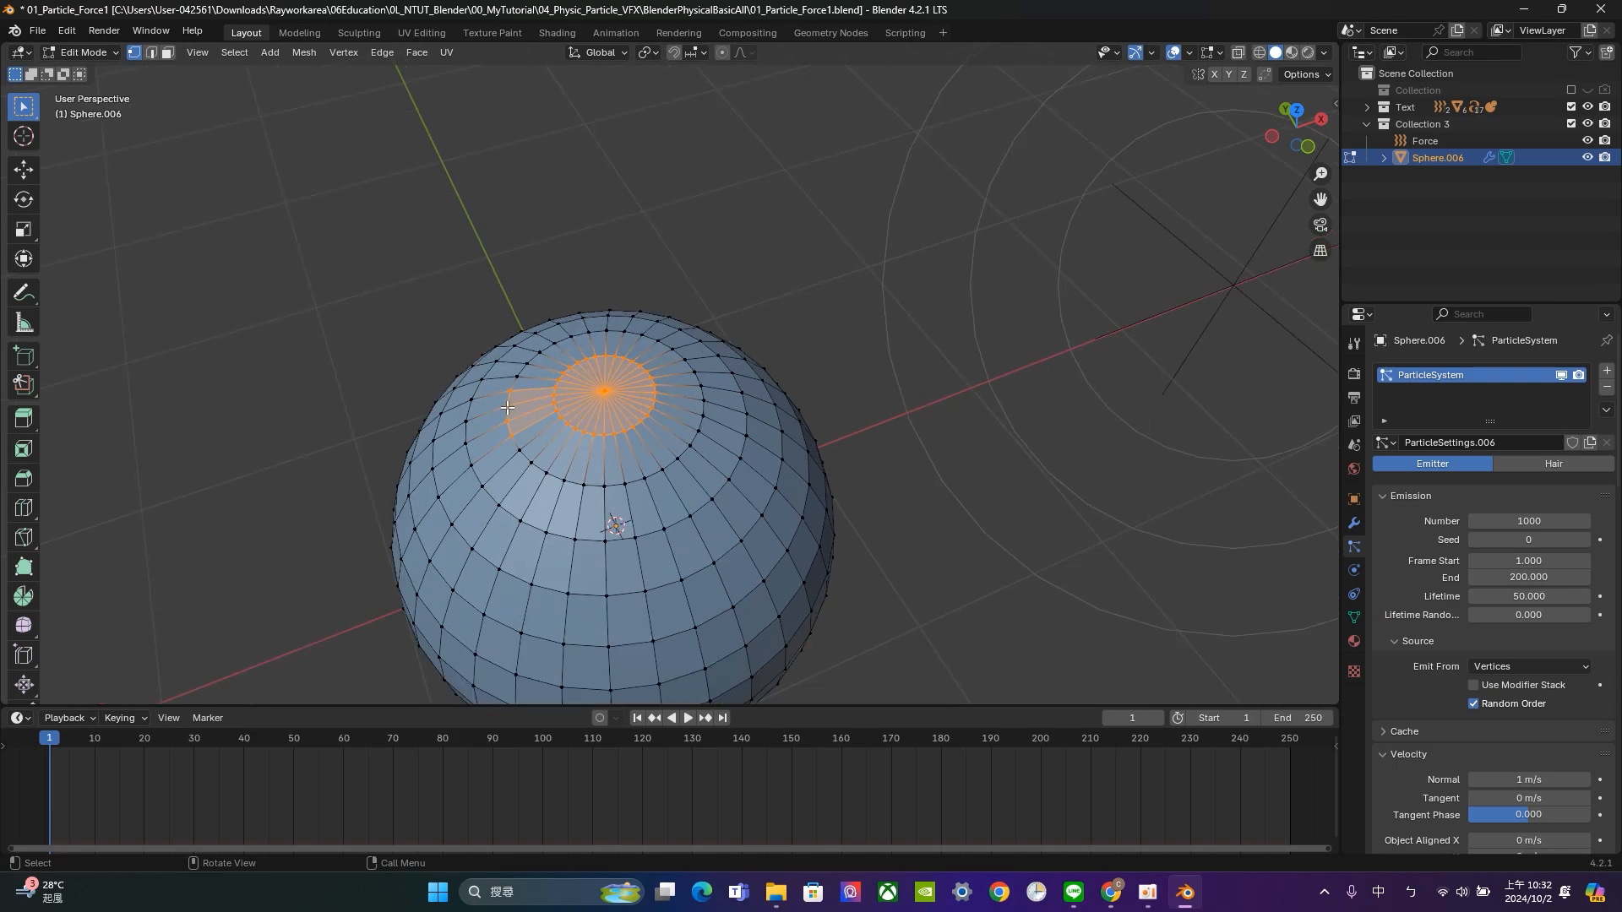
scroll(506, 402, down, 1)
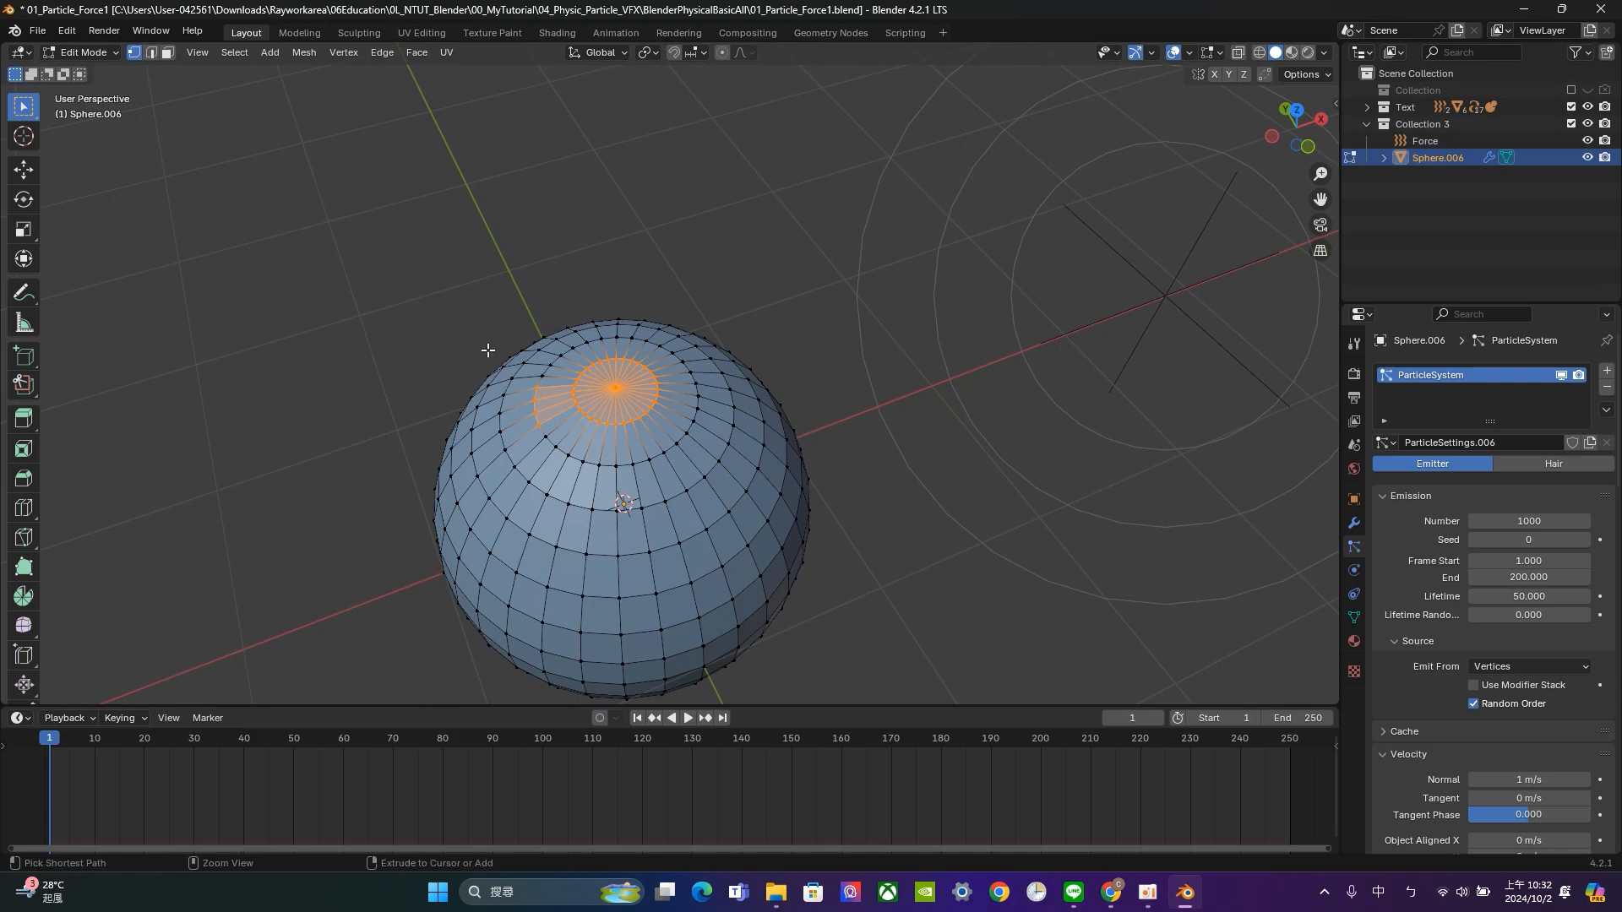
drag(470, 336, 554, 463)
middle_drag(720, 393, 635, 352)
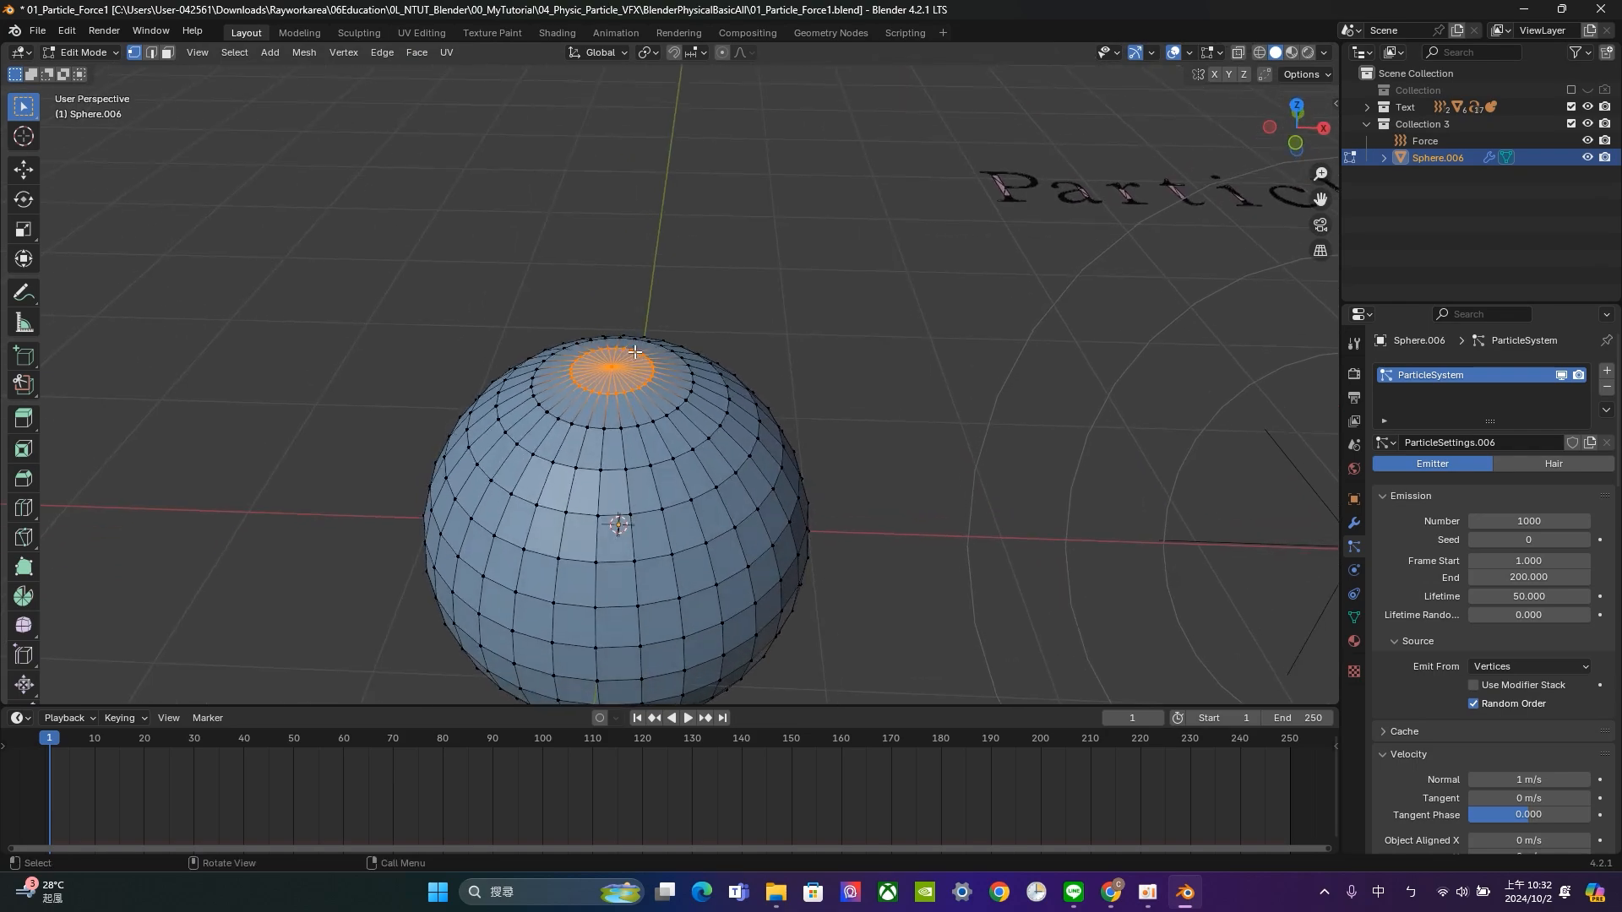
Create a new vertex group on the sphere and assign the selected cap vertices to it.
click(1354, 618)
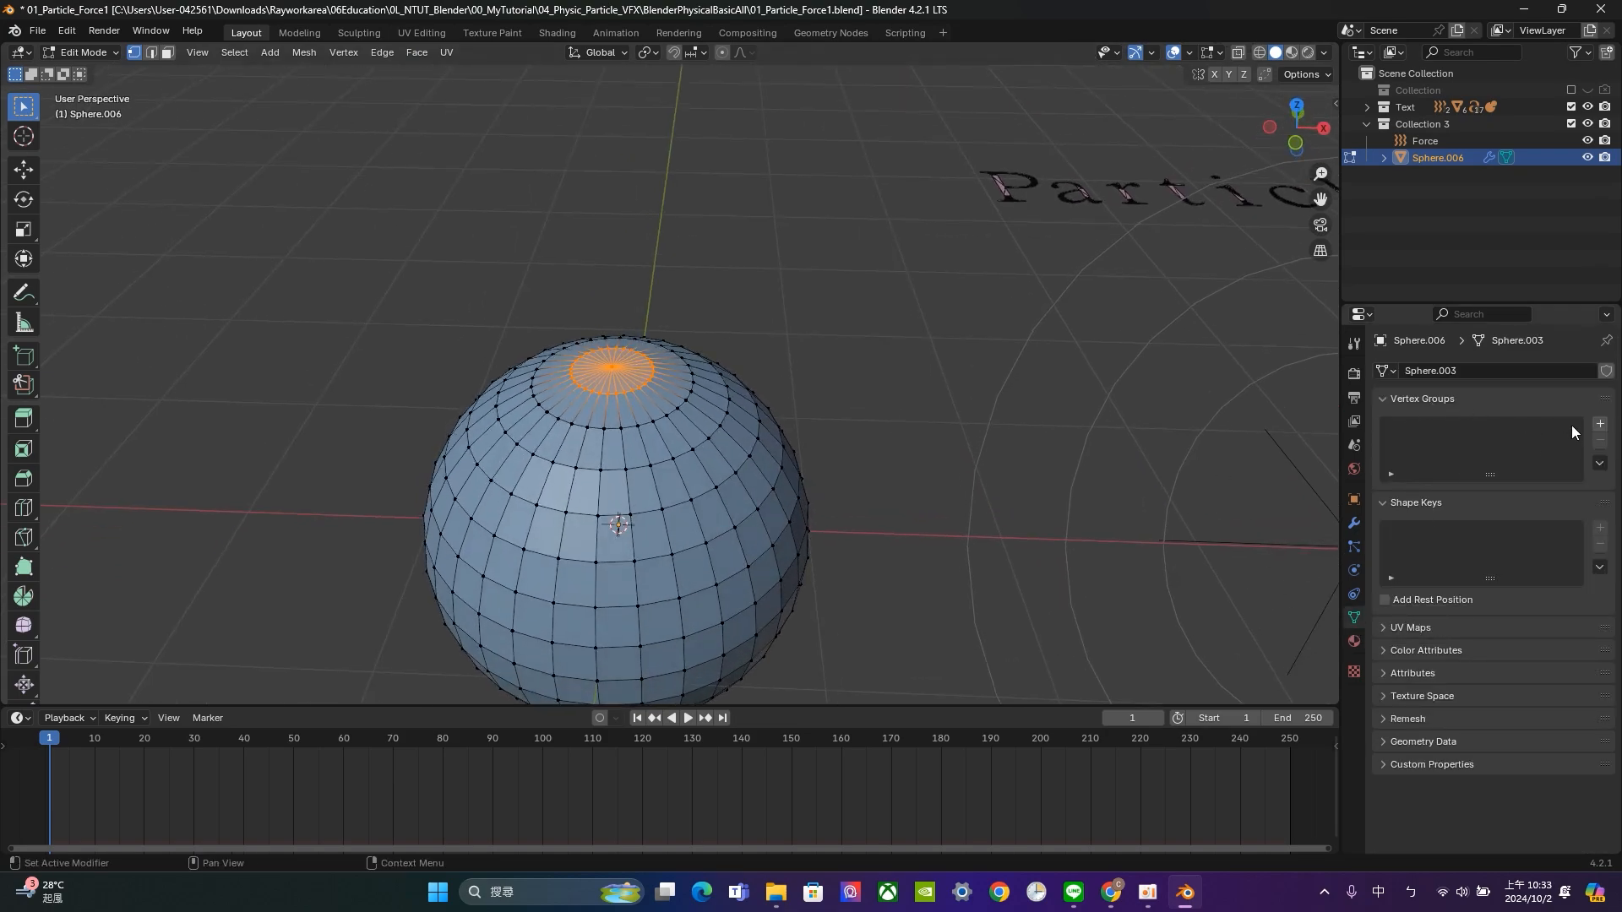
click(1599, 425)
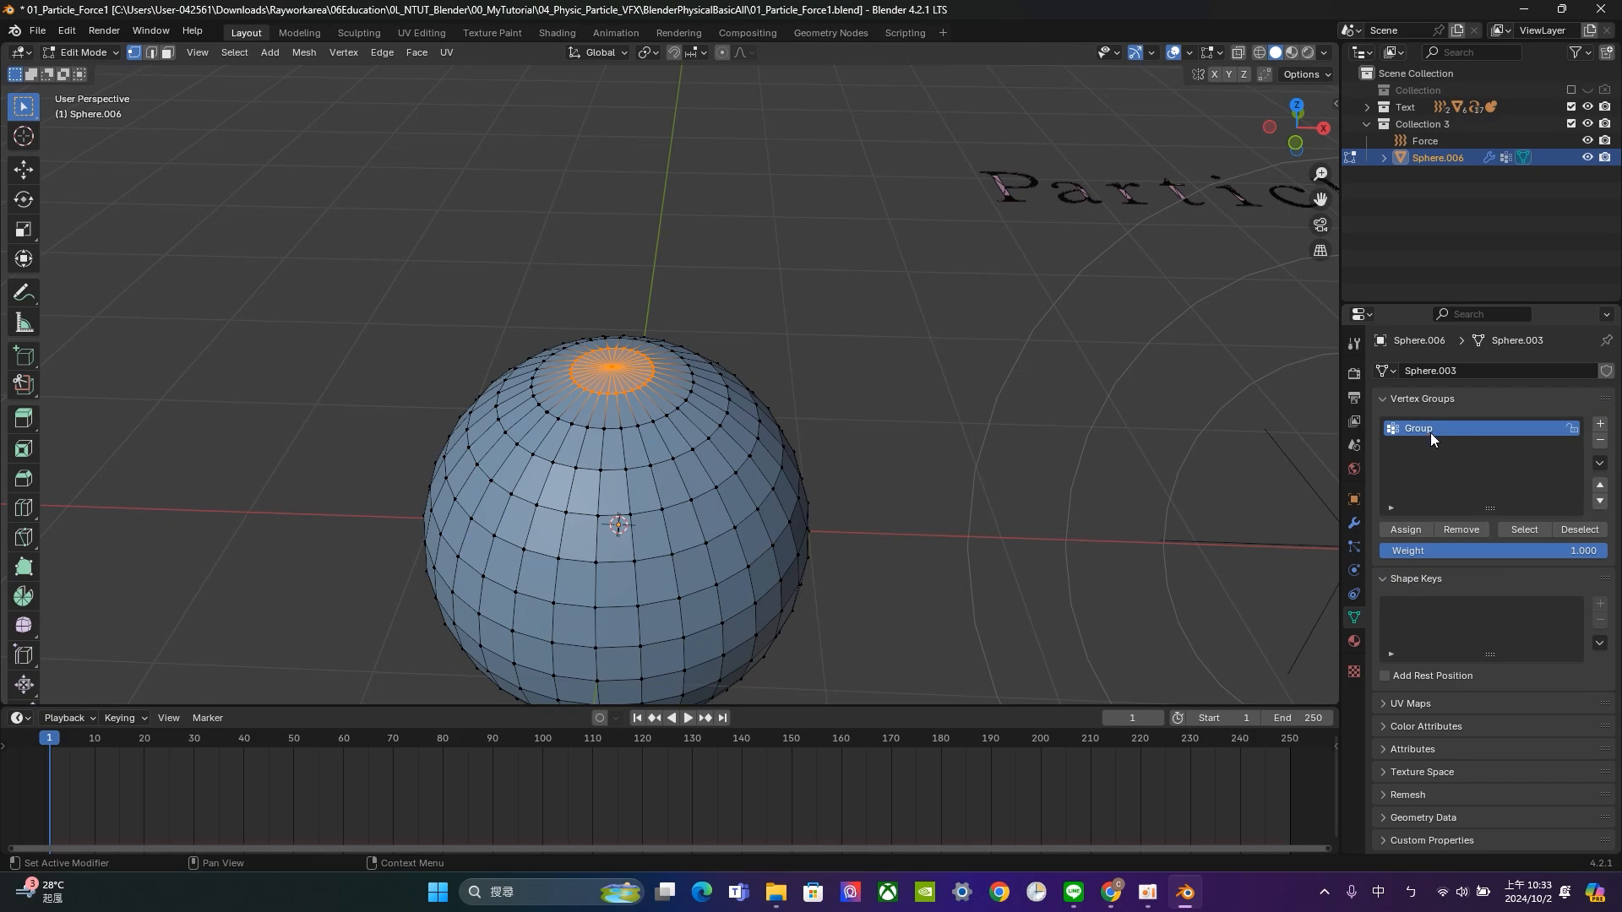
click(1404, 529)
Set the particle system's Density vertex group to Group and return to Object Mode.
click(1355, 549)
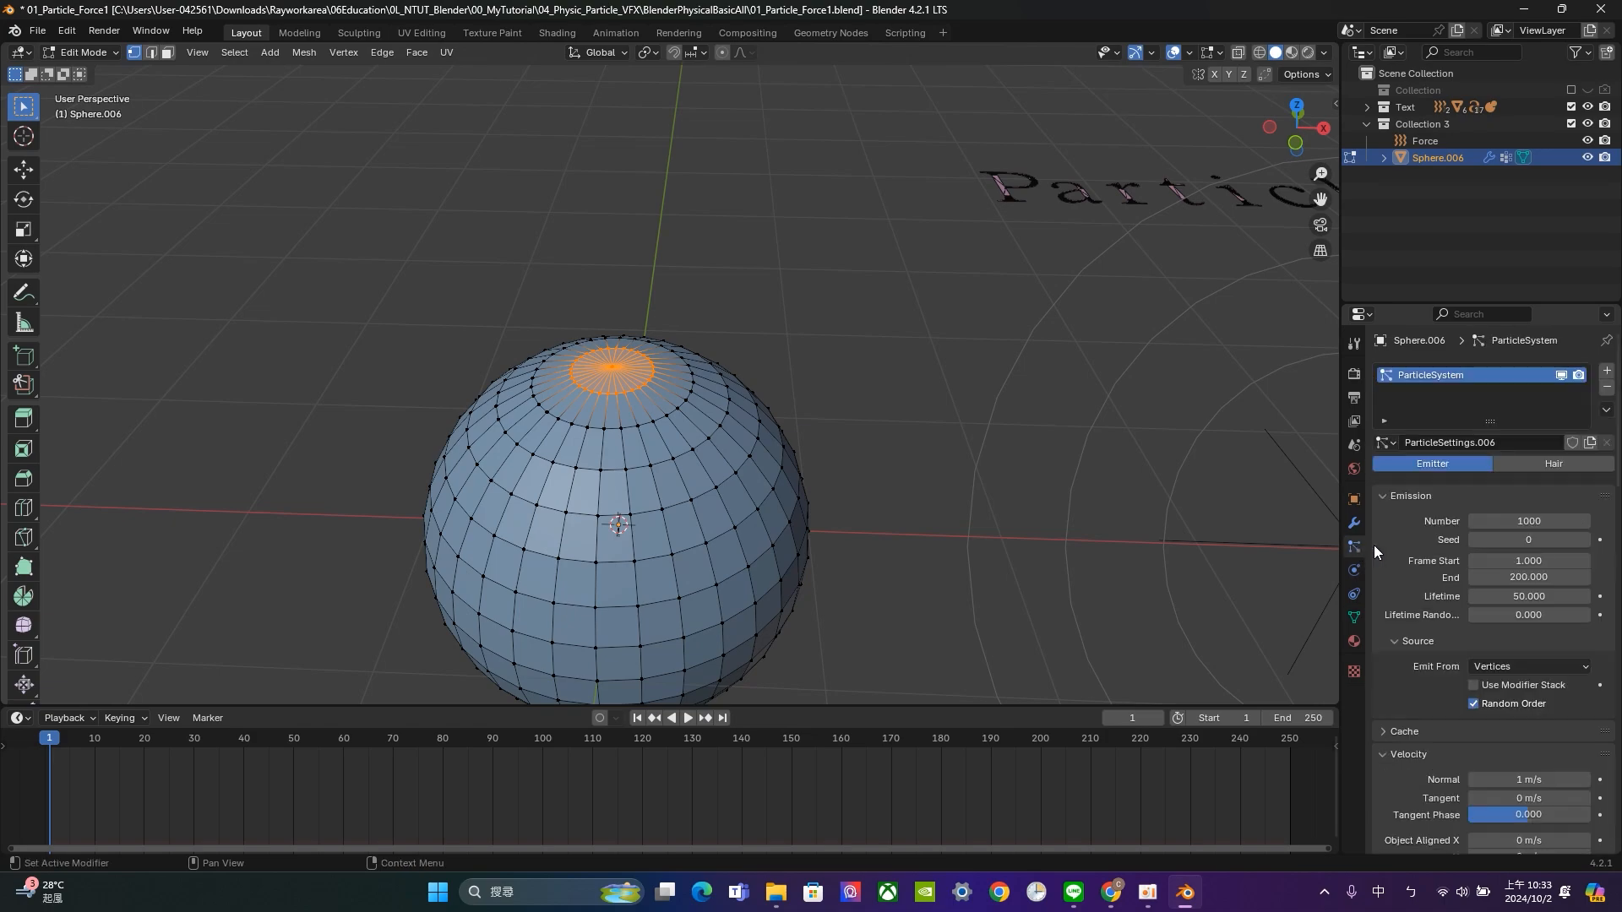
click(1571, 667)
click(1575, 666)
drag(1618, 460, 1618, 832)
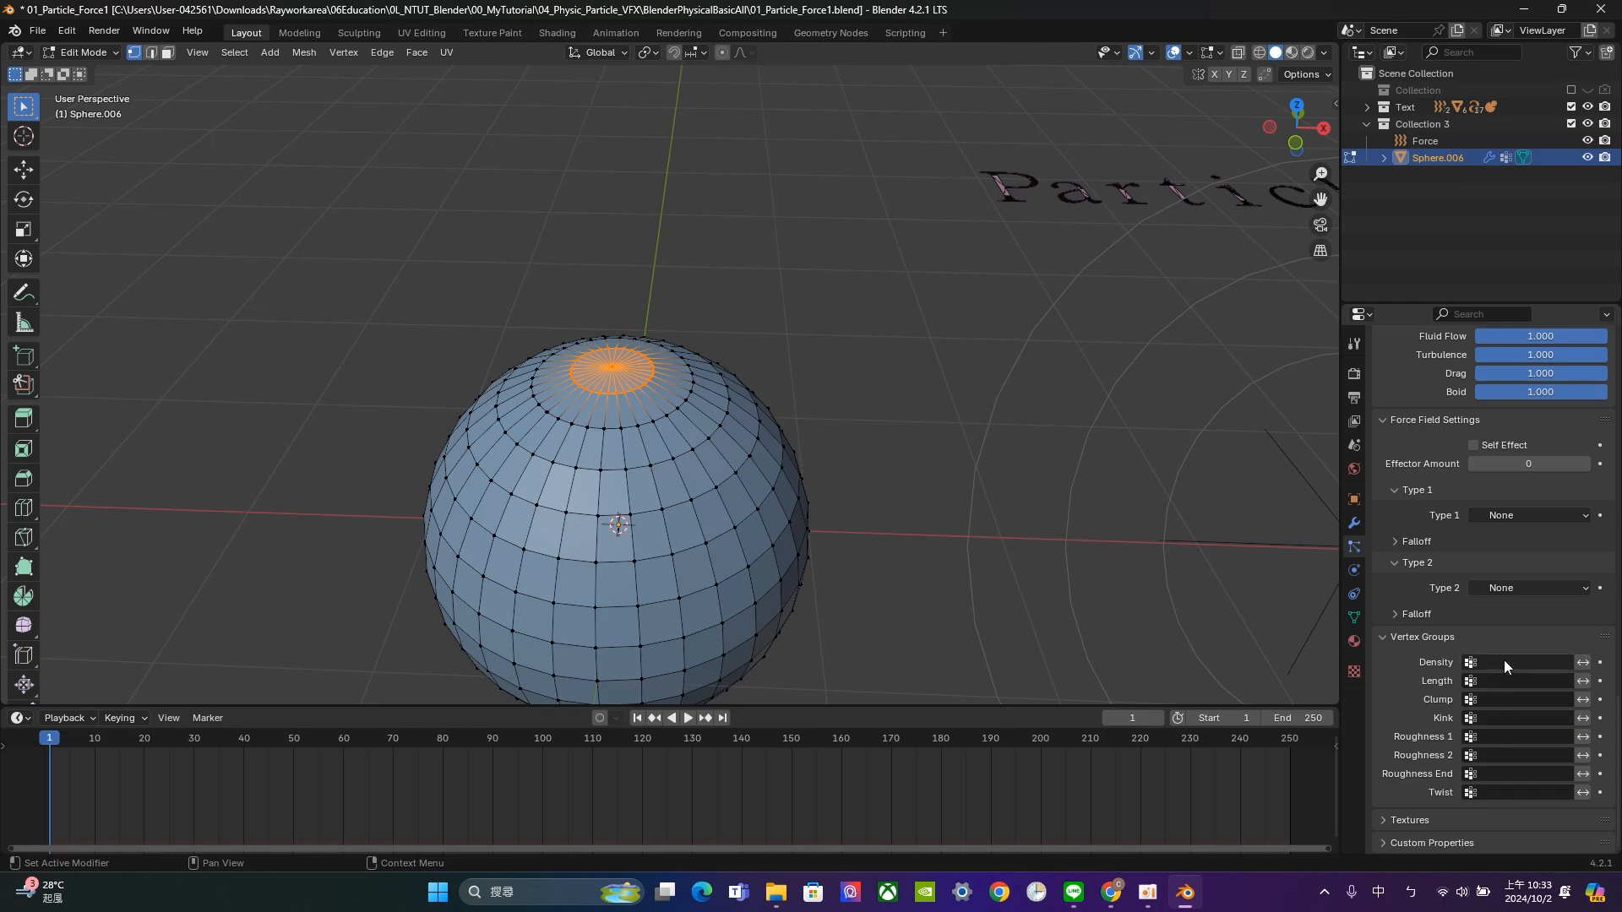
click(1547, 663)
click(1512, 690)
key(Tab)
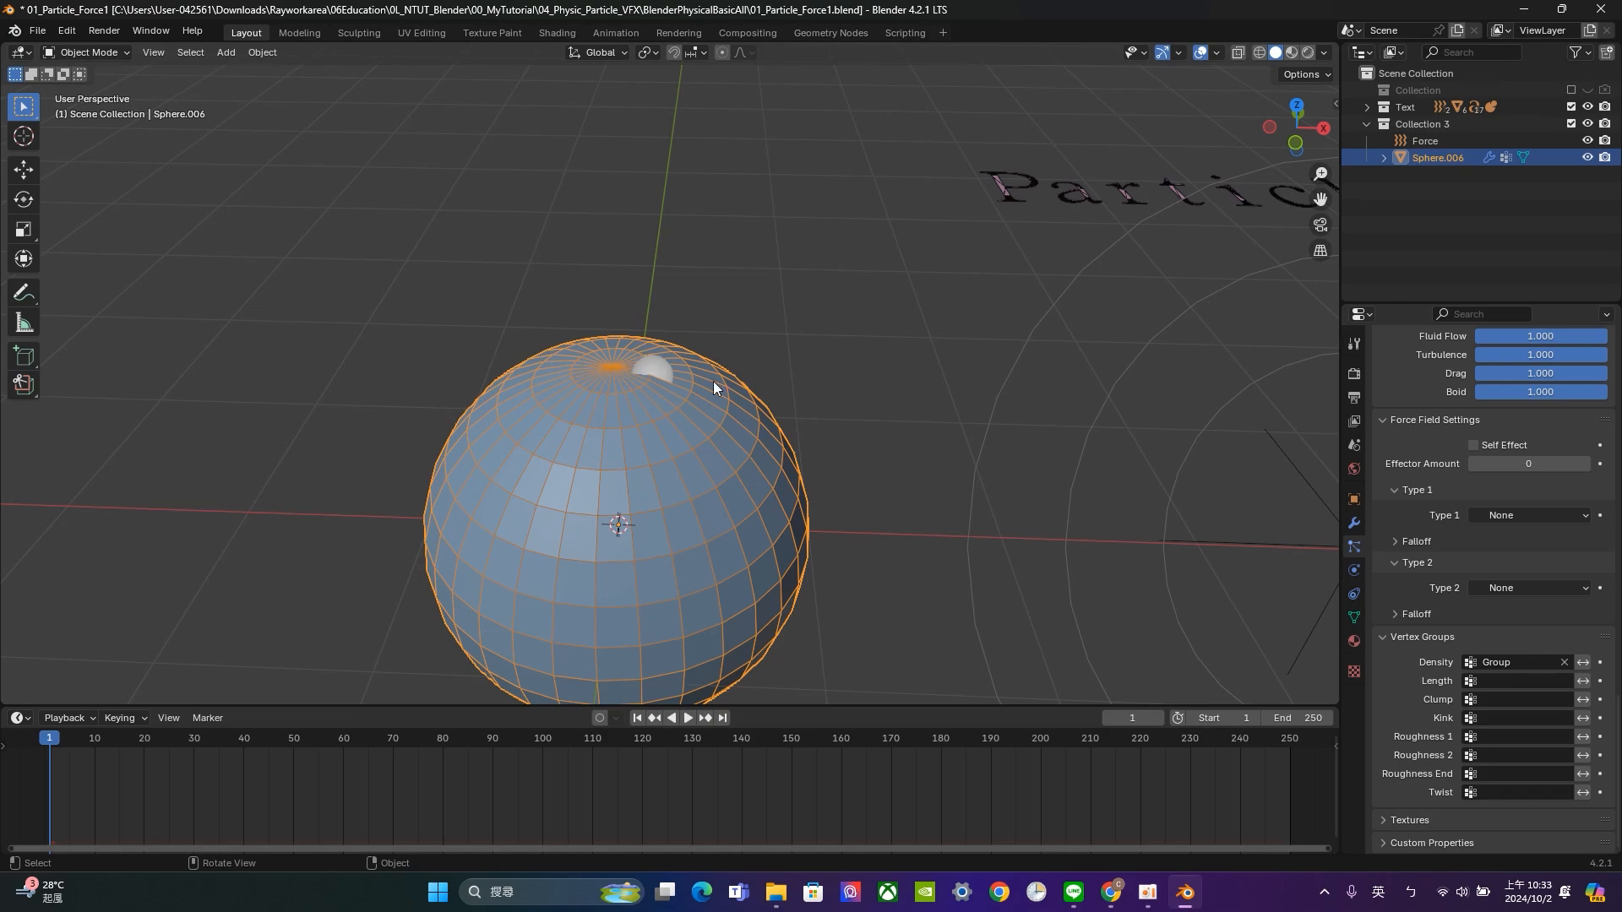
Play the simulation and move the Force object around near the sphere to deflect the particles emitted from the cap.
click(689, 717)
scroll(769, 386, down, 5)
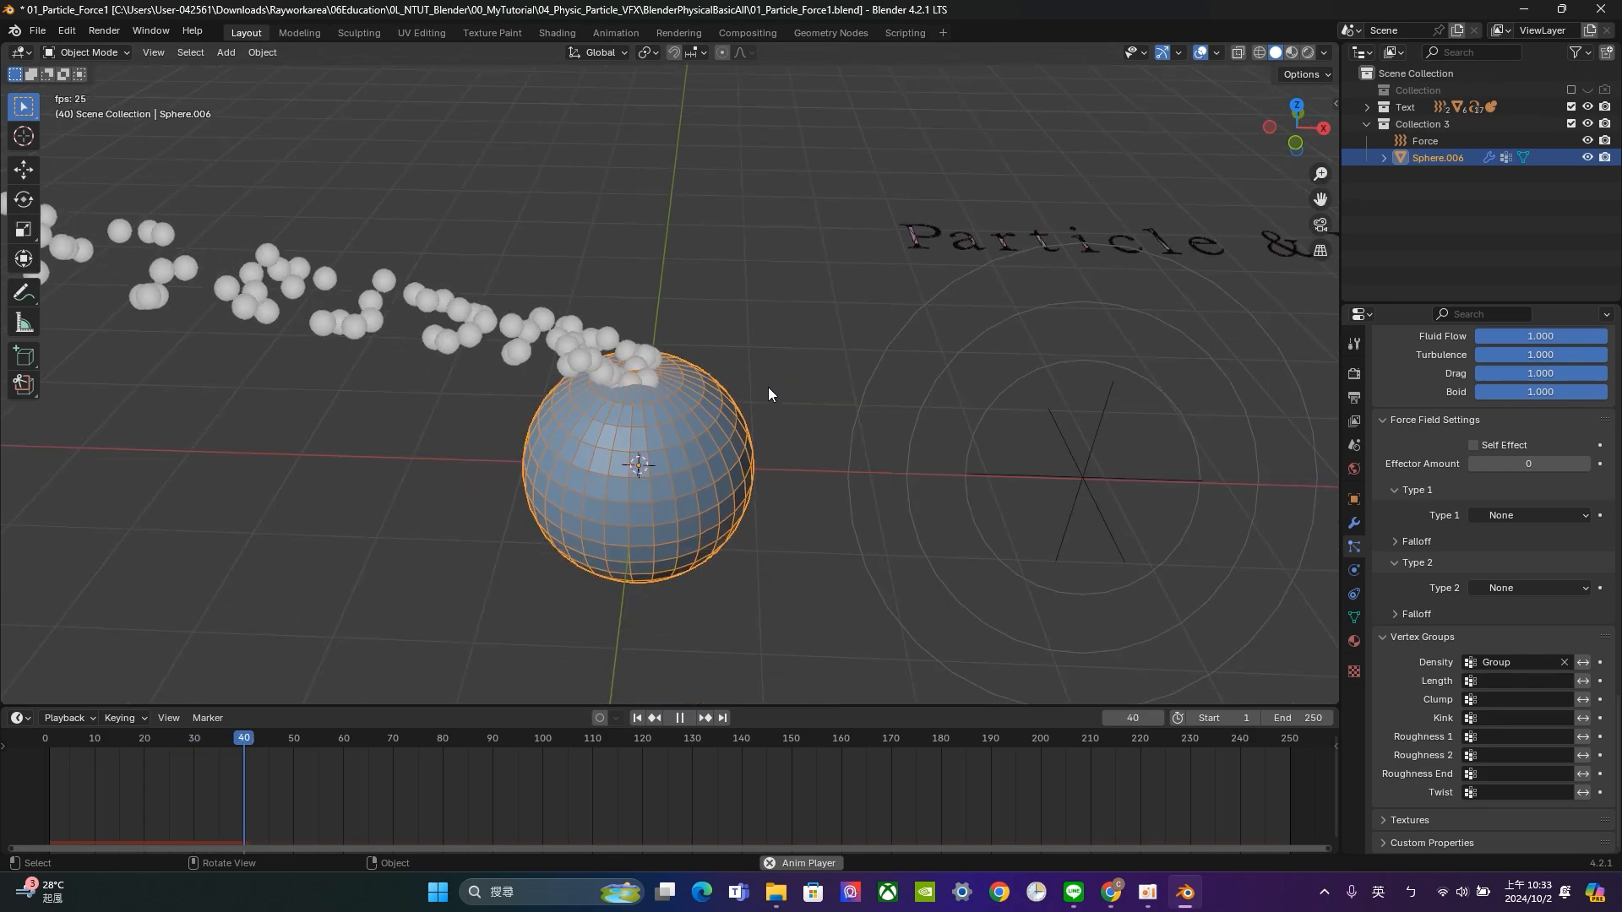
click(1064, 512)
key(g)
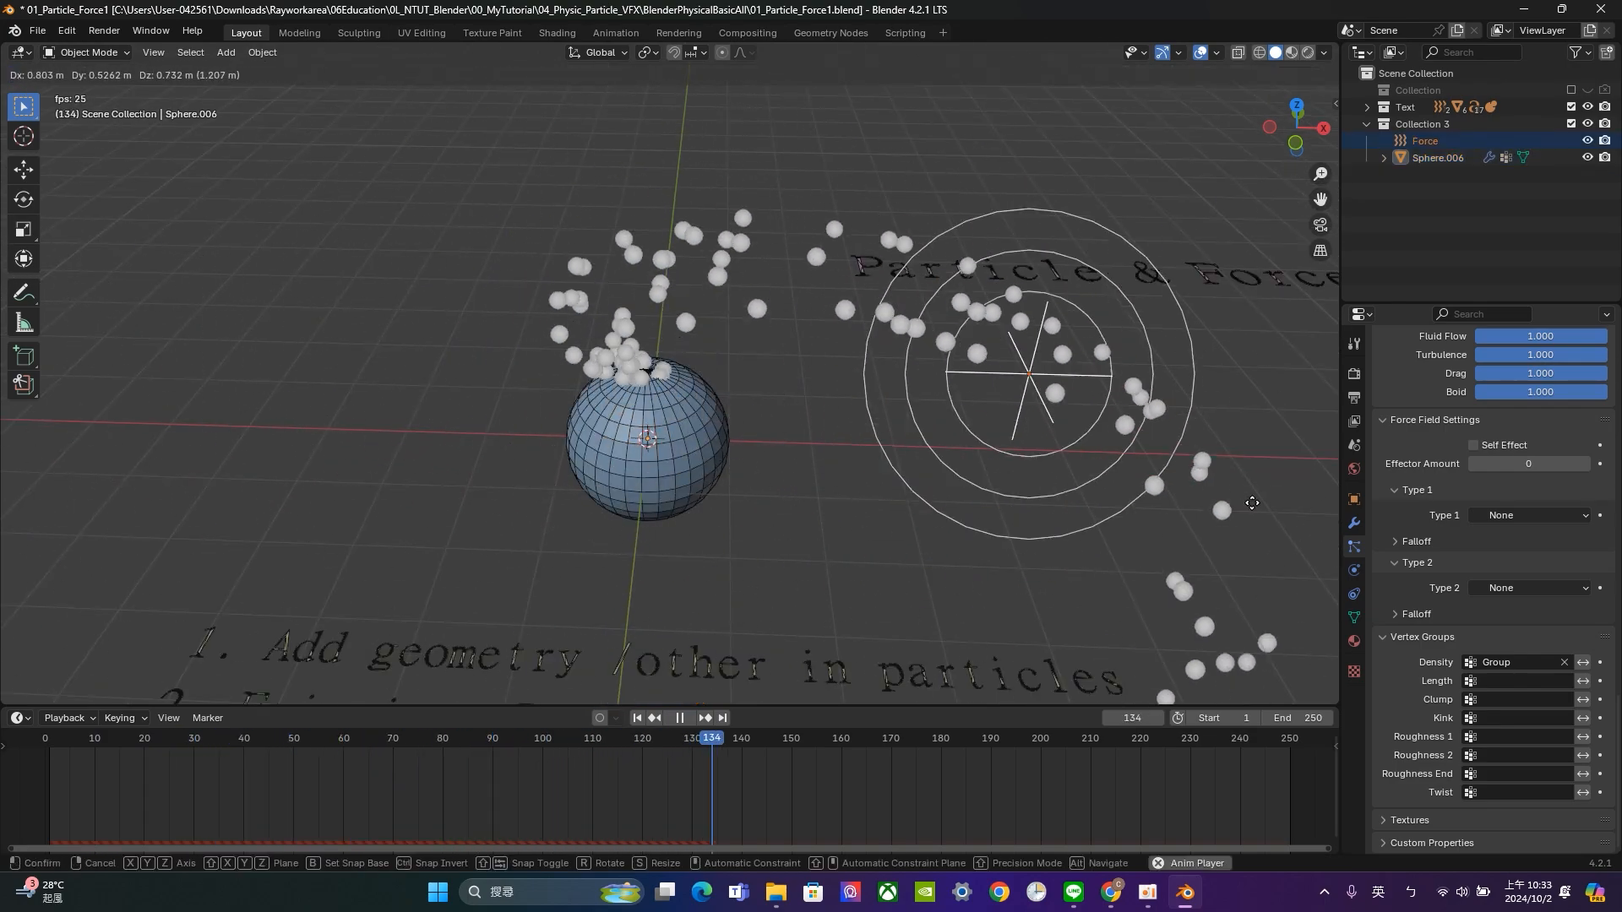
click(989, 478)
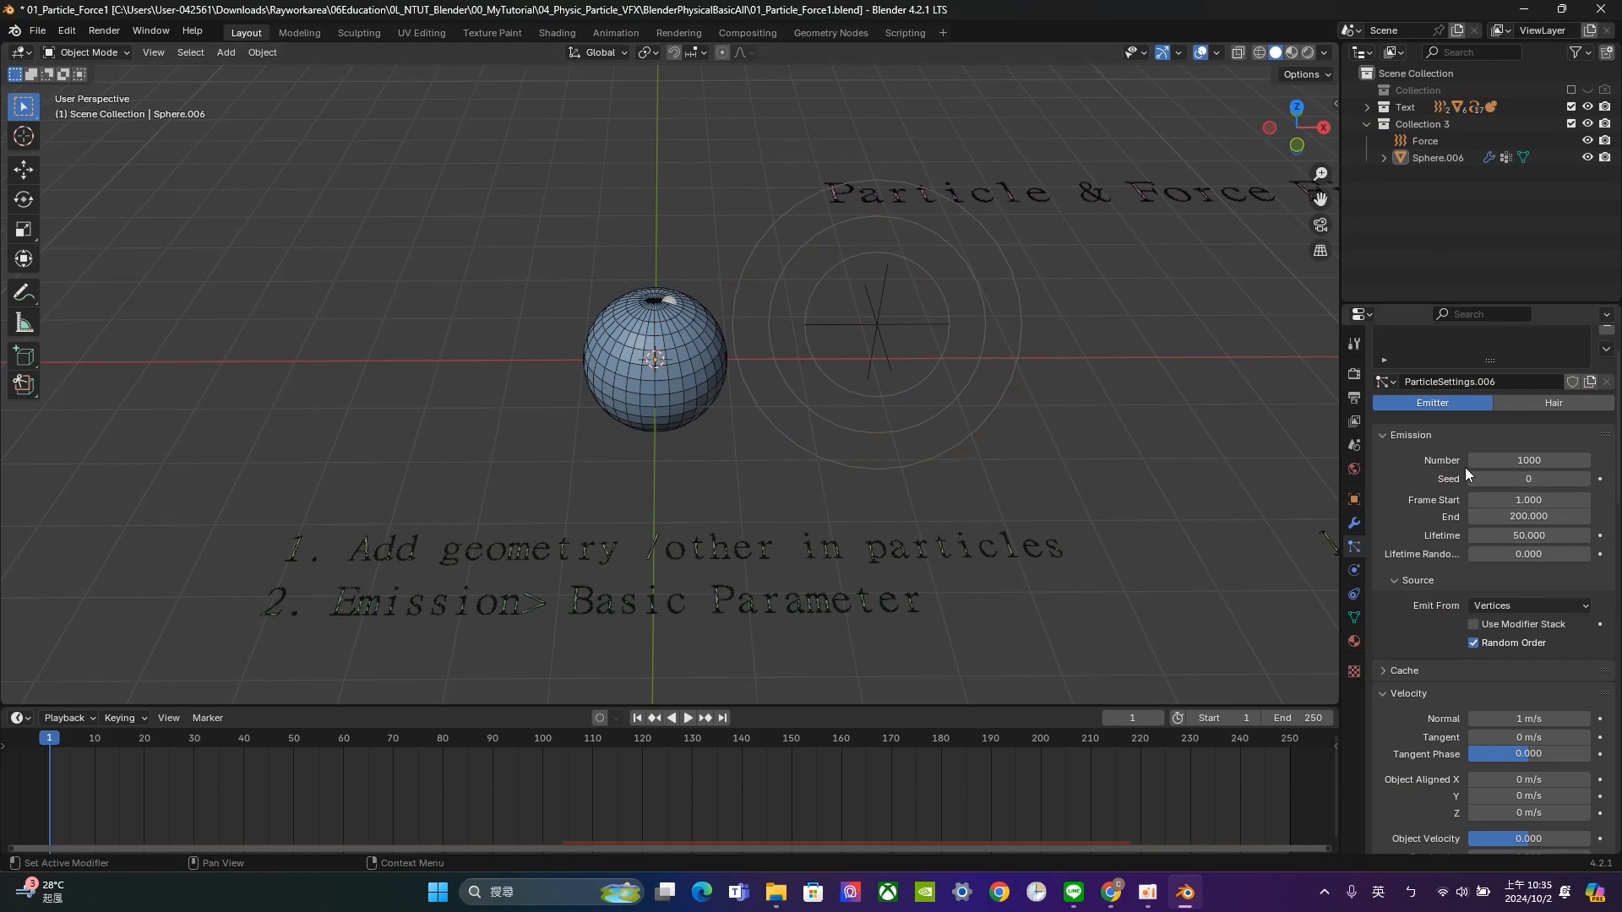
Select the sphere and collapse its particle system's Velocity settings, leaving the Emission settings expanded.
scroll(1525, 459, up, 3)
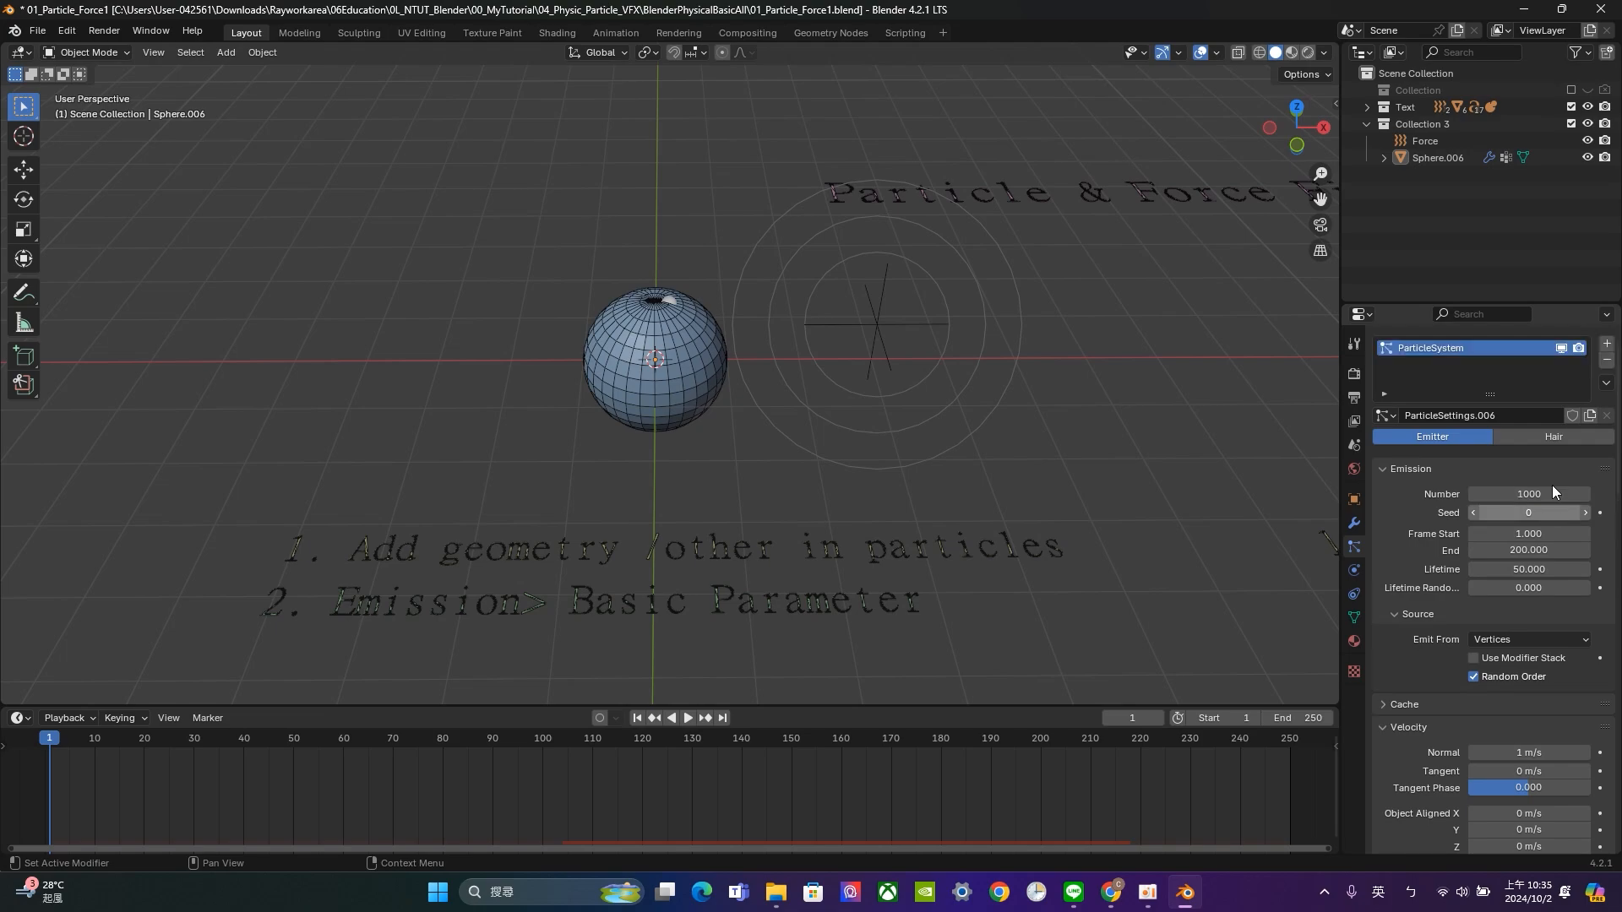
click(712, 371)
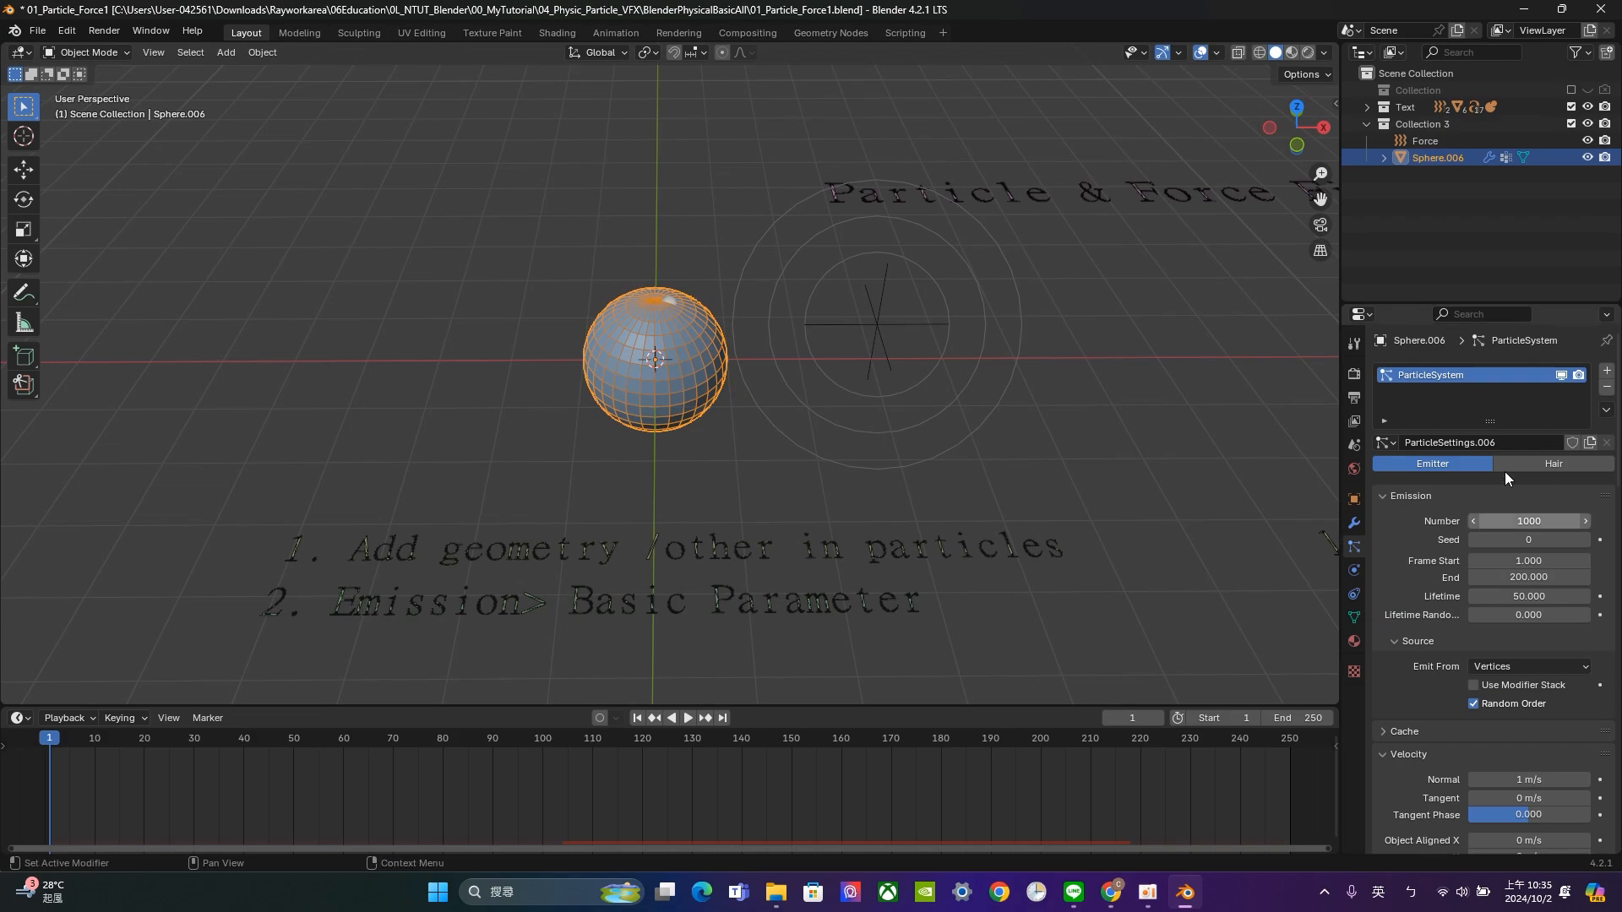
click(1397, 499)
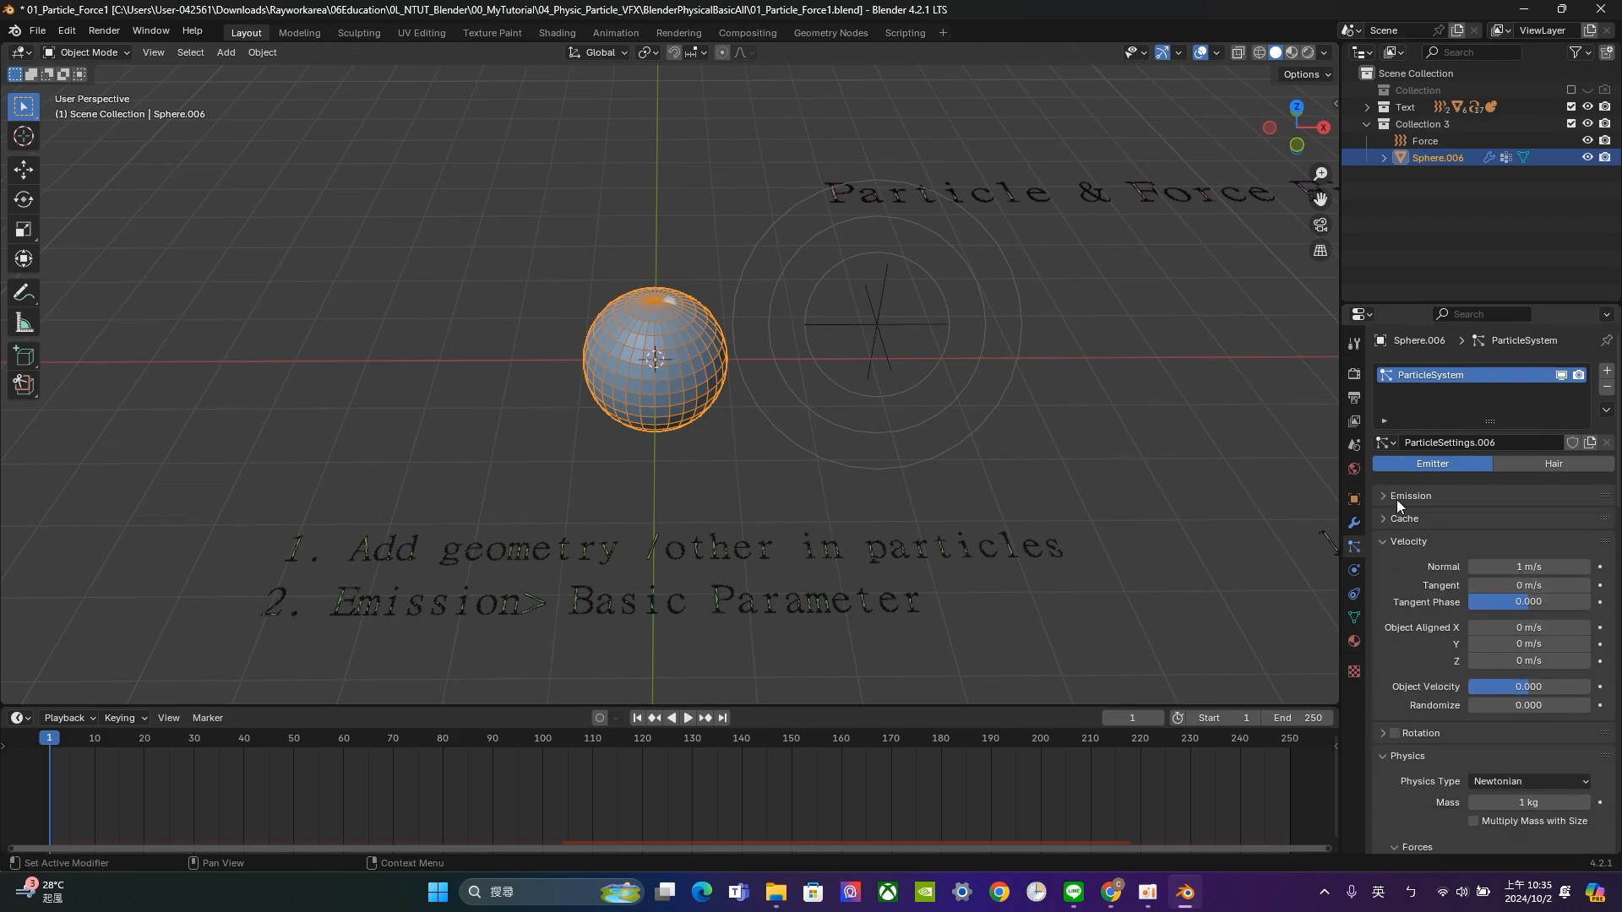
click(1402, 543)
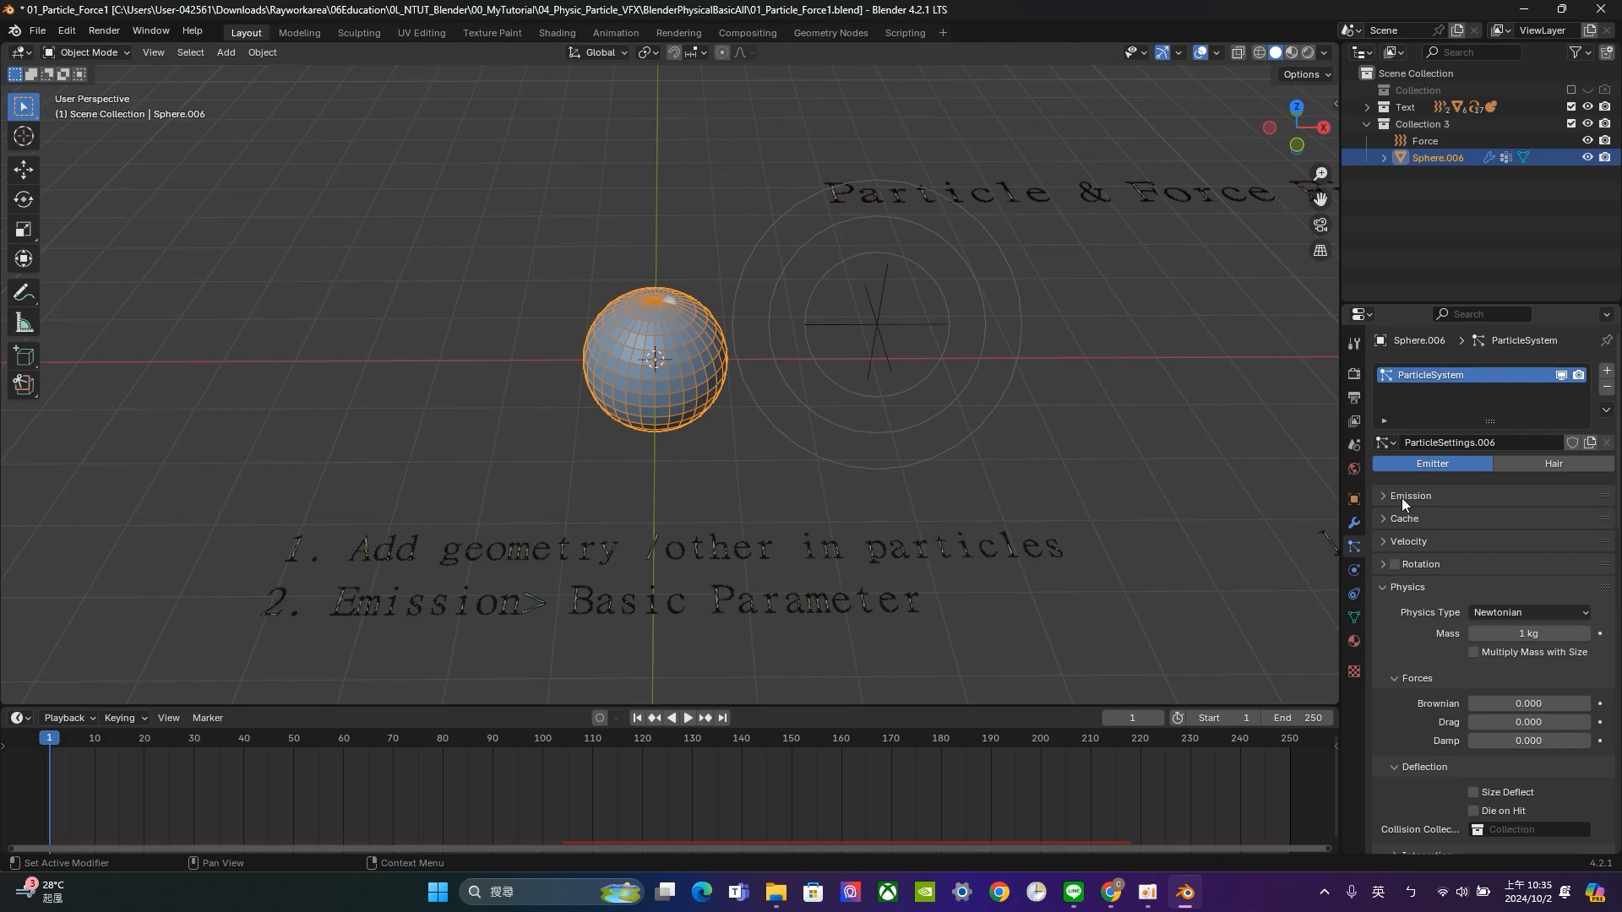
click(1402, 498)
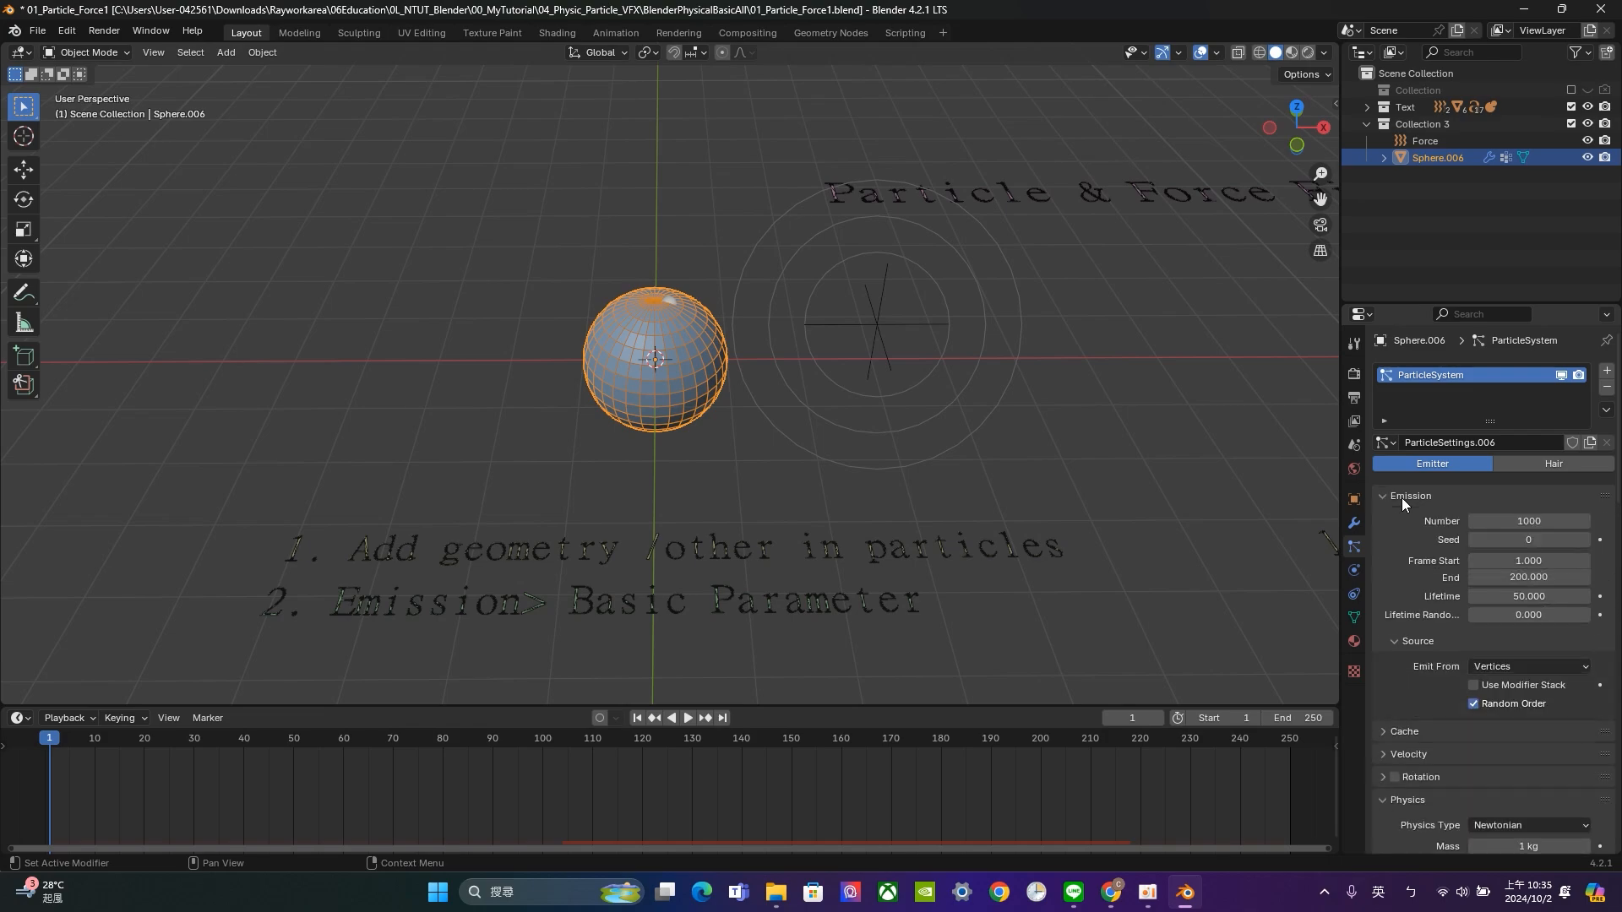
Set the sphere's particle emission number to 3000.
click(1531, 521)
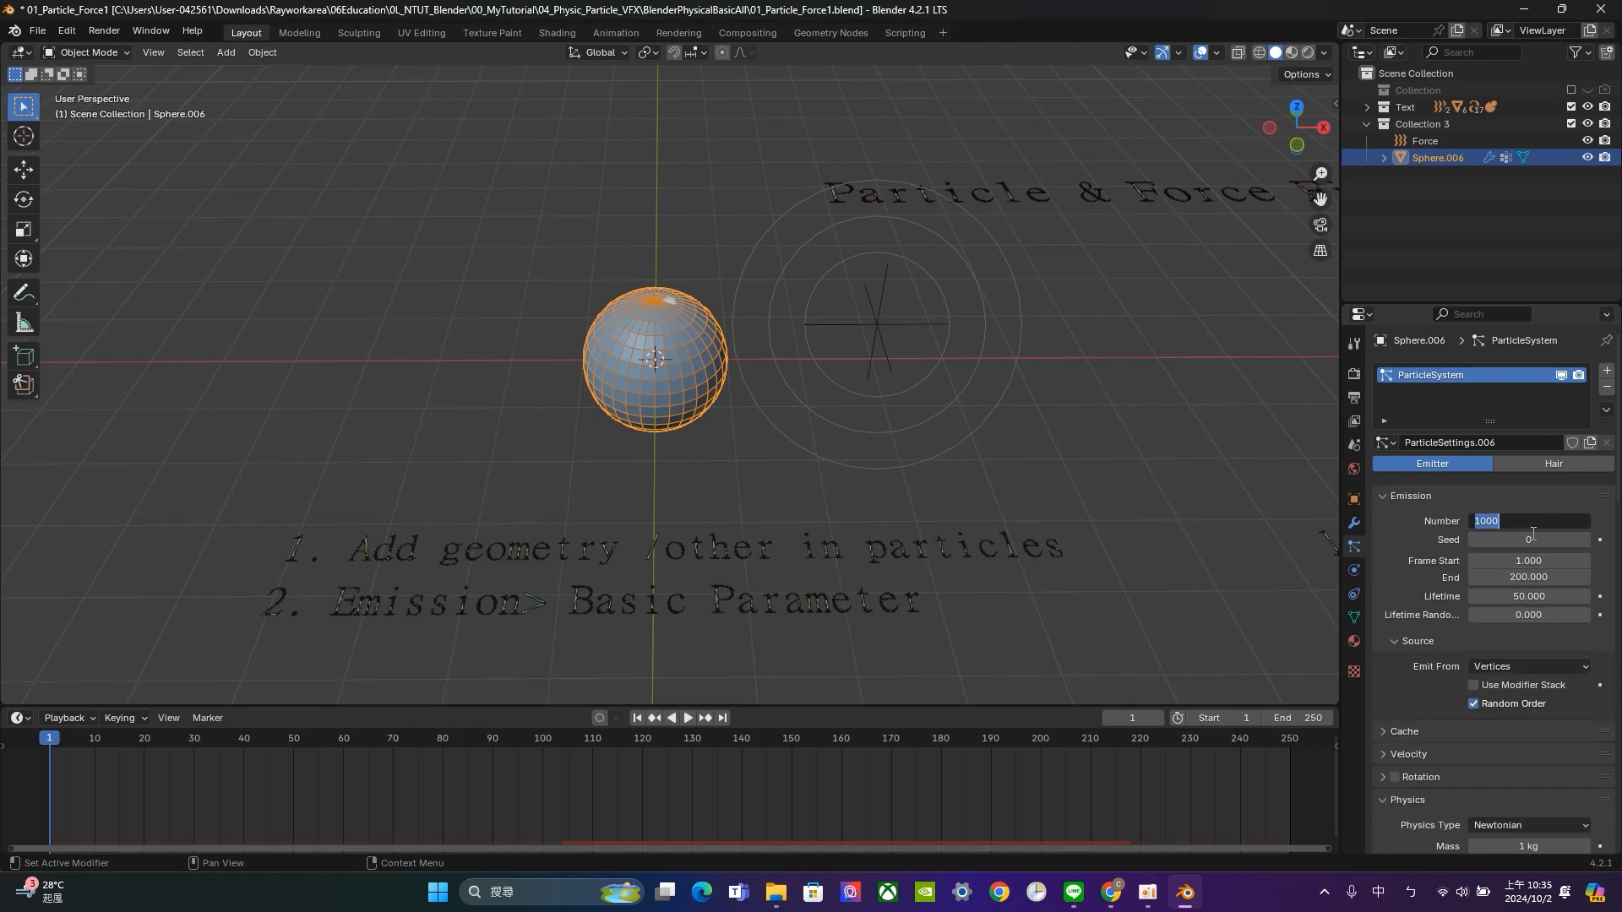
click(1513, 522)
text(3)
key(Return)
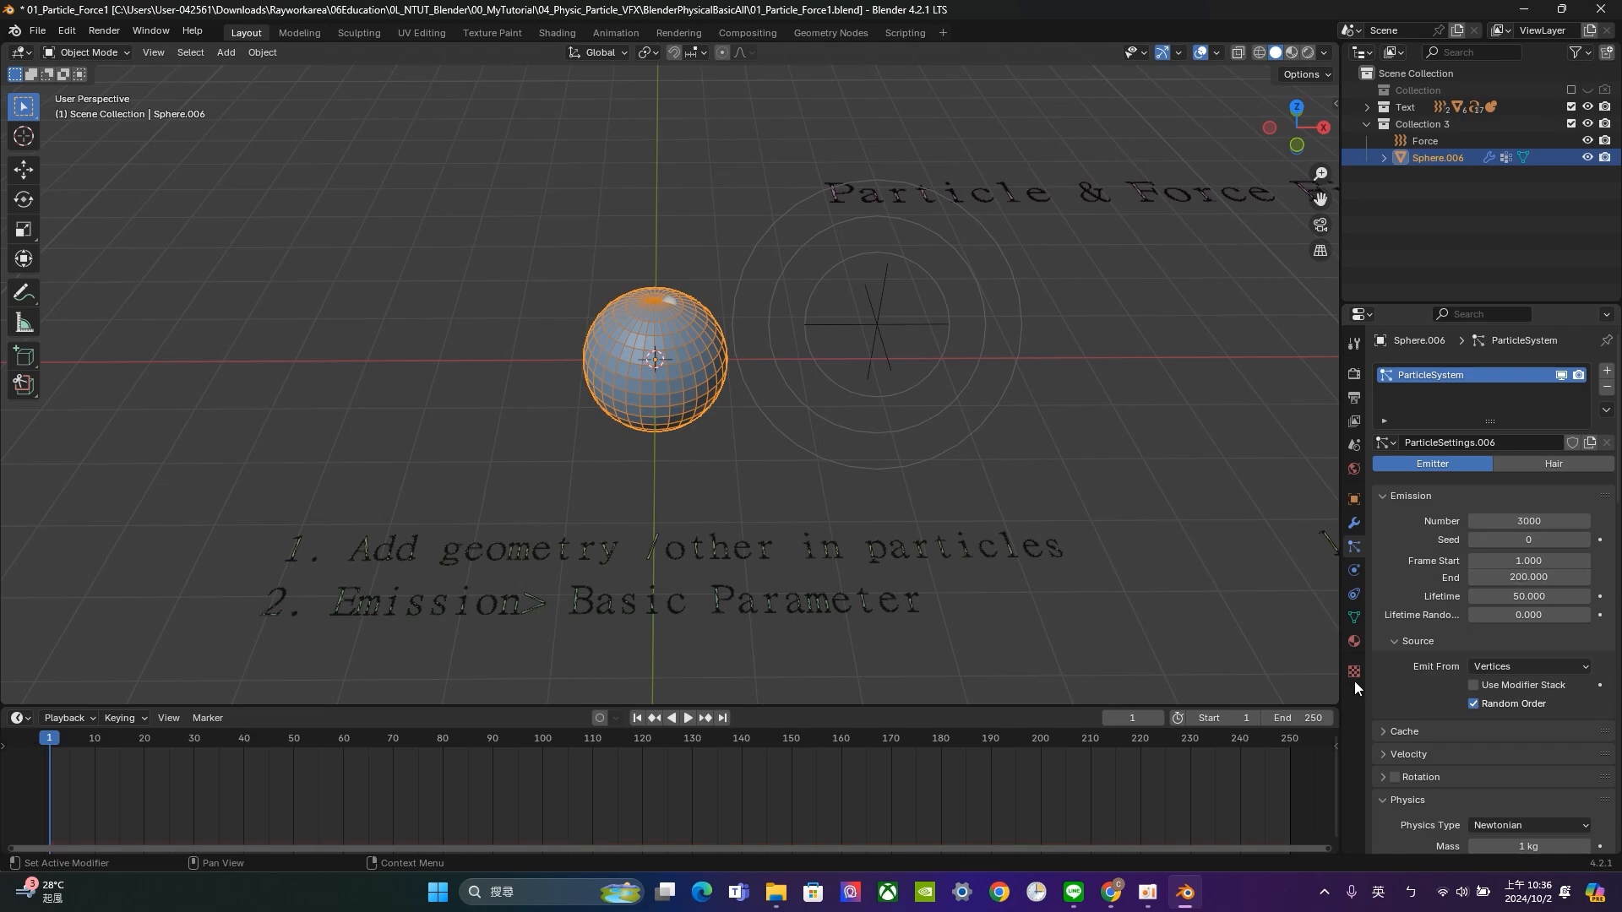
Preview the particle simulation briefly and set the sphere's emission Seed to 100.
click(689, 719)
key(space)
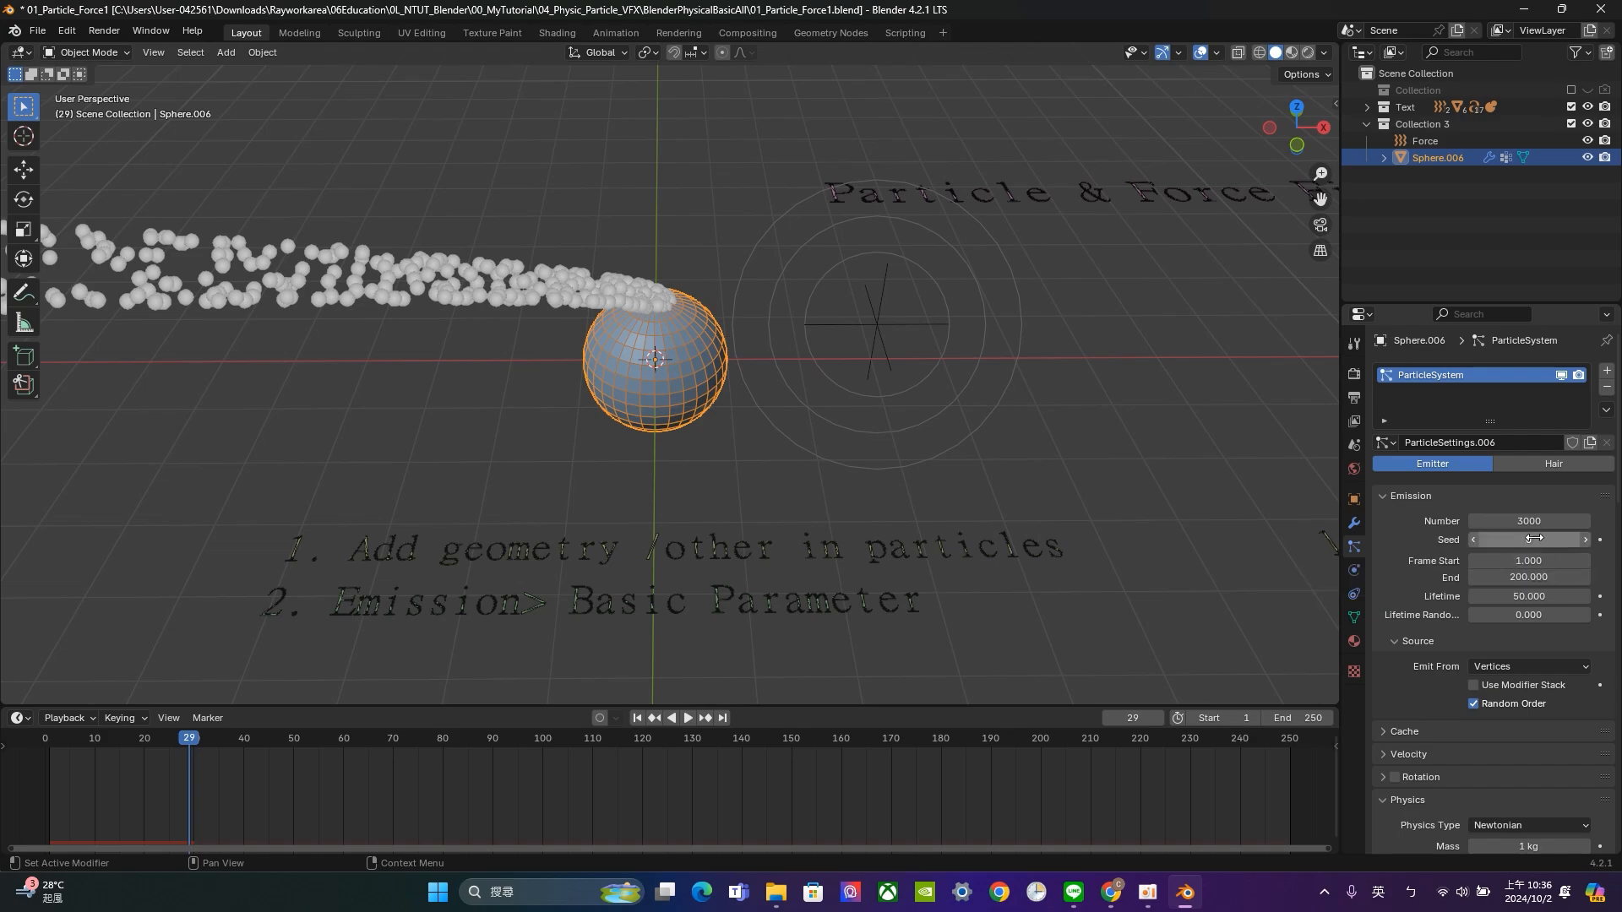
drag(1528, 542, 1605, 542)
click(1527, 541)
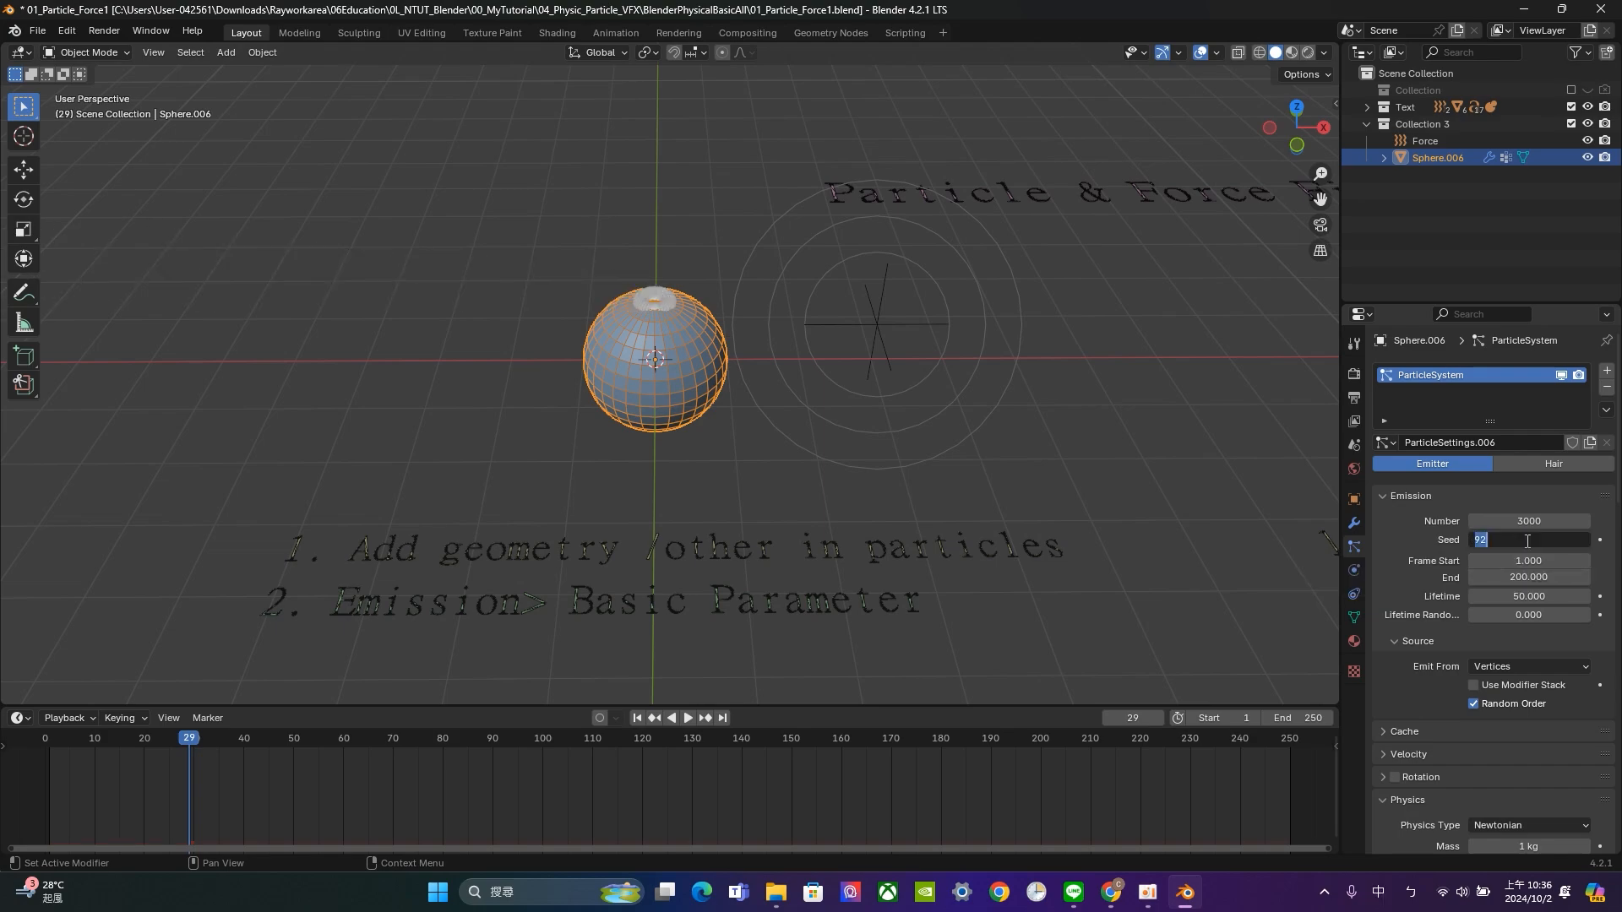
key(BackSpace)
key(BackSpace)
key(BackSpace)
key(shift)
text(1)
key(Return)
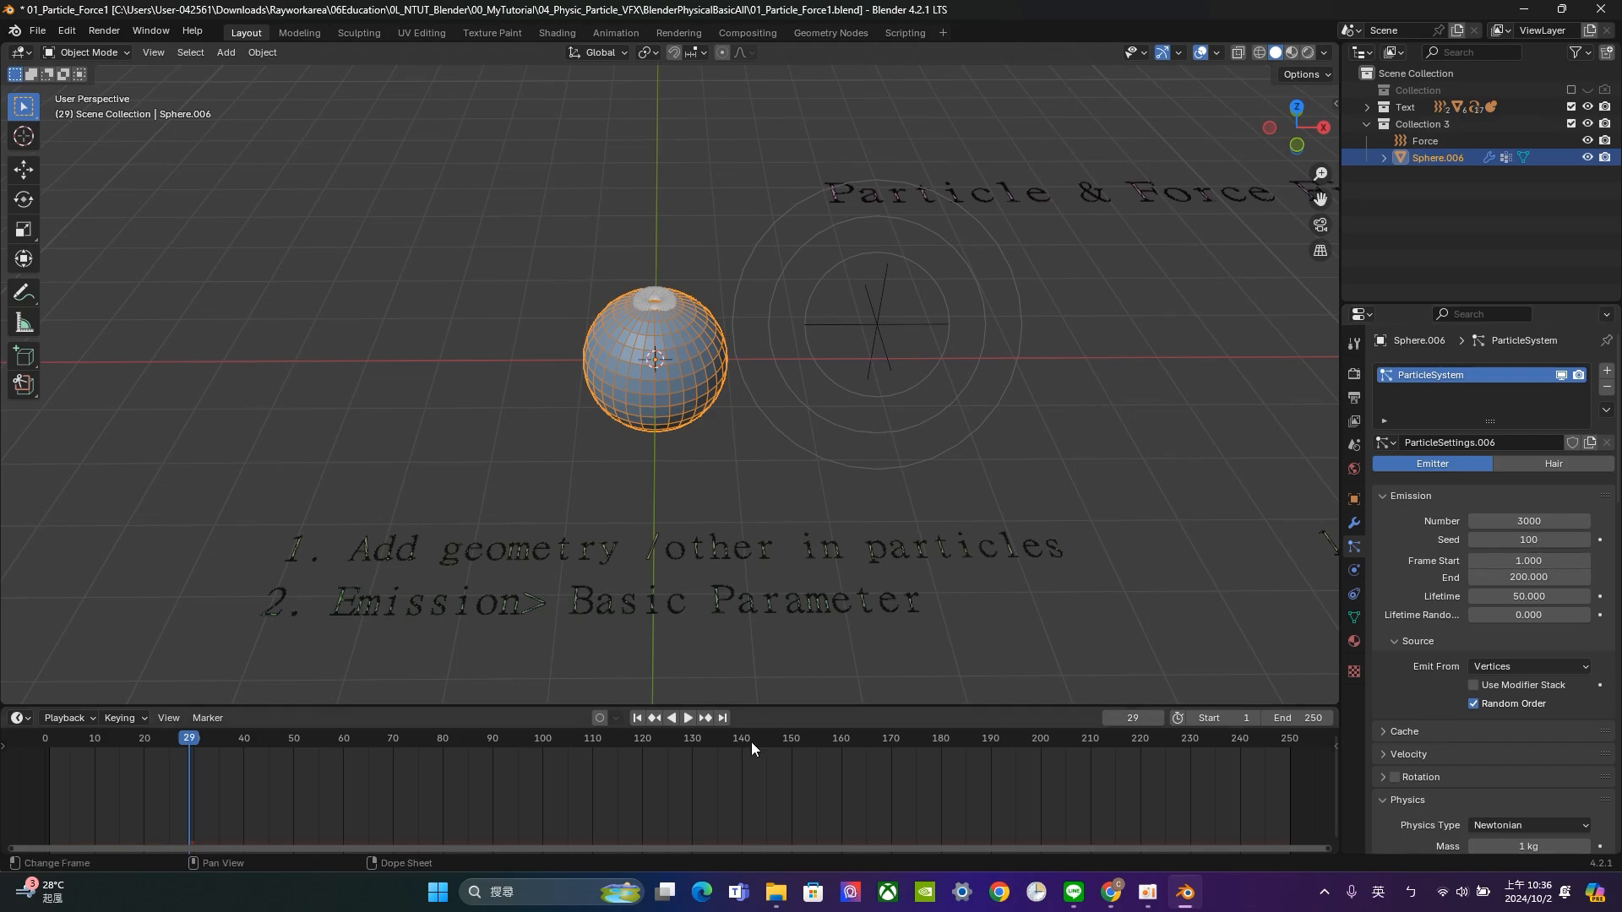
Replay the simulation from the first frame and lower the emission Seed to 24 during playback.
click(637, 718)
click(687, 718)
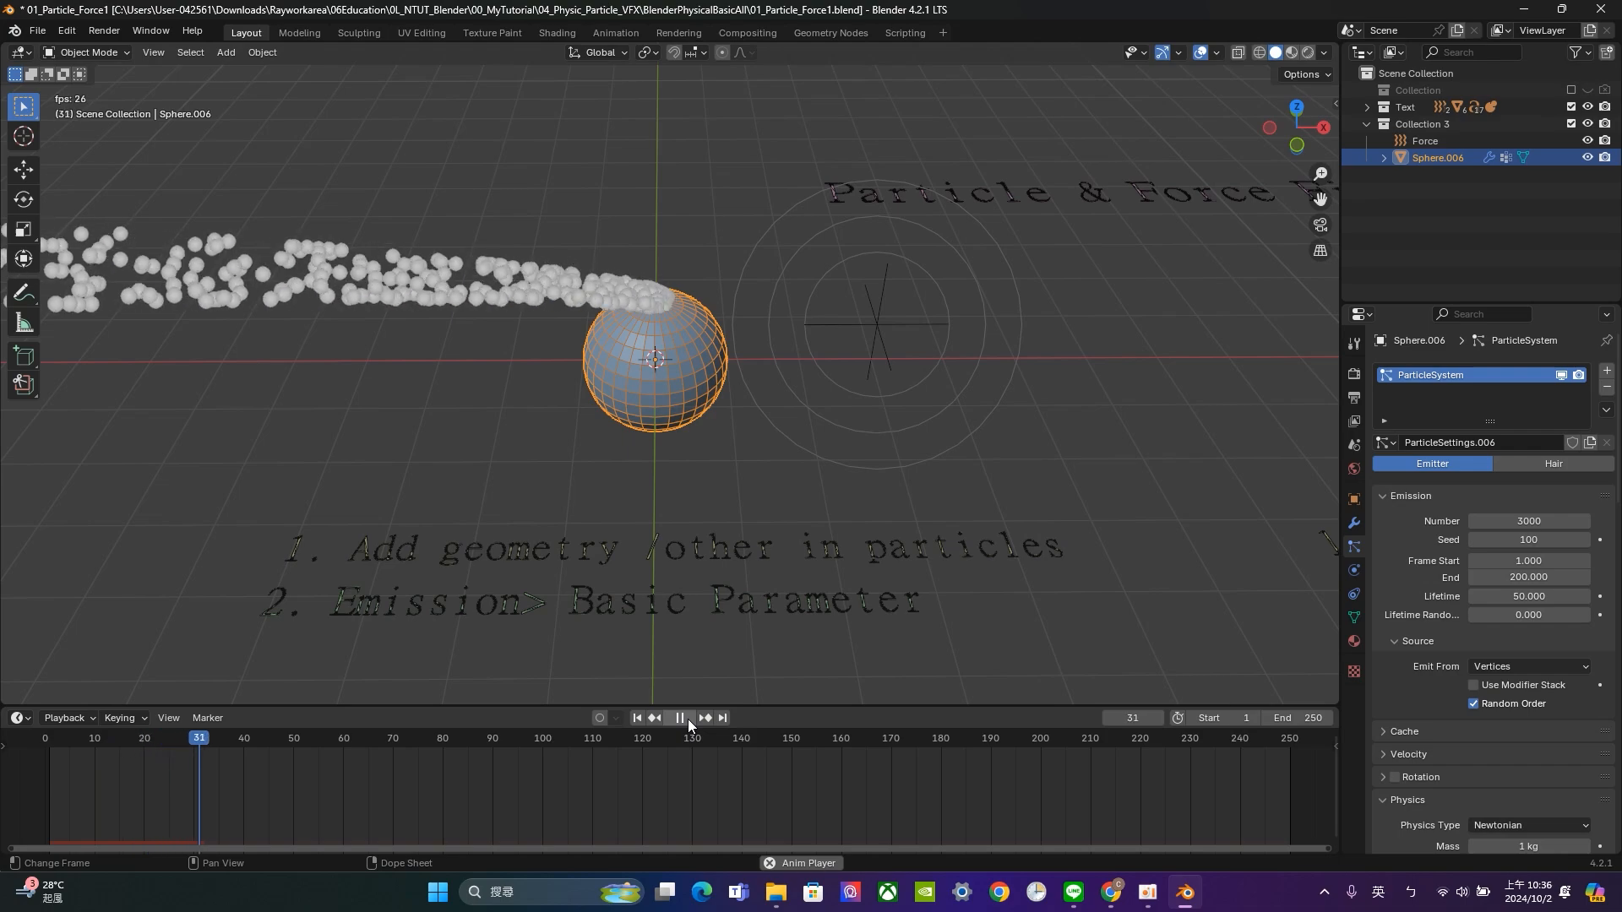
drag(1529, 540, 1464, 540)
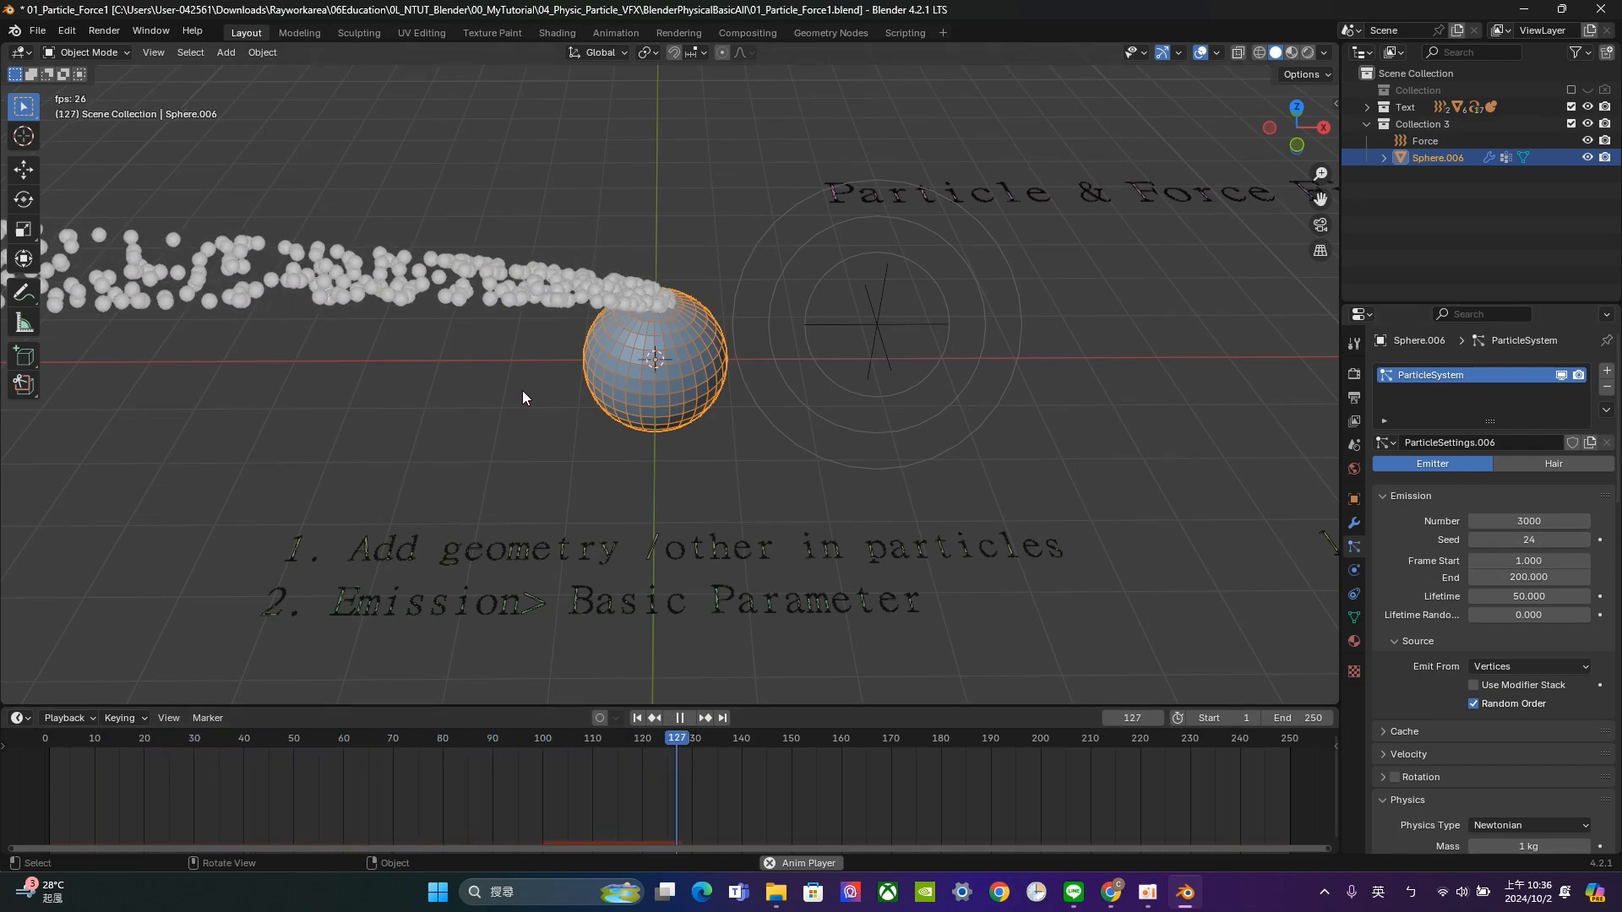
Set the emission Seed to 0, stop the playback and return to the first frame.
click(1556, 539)
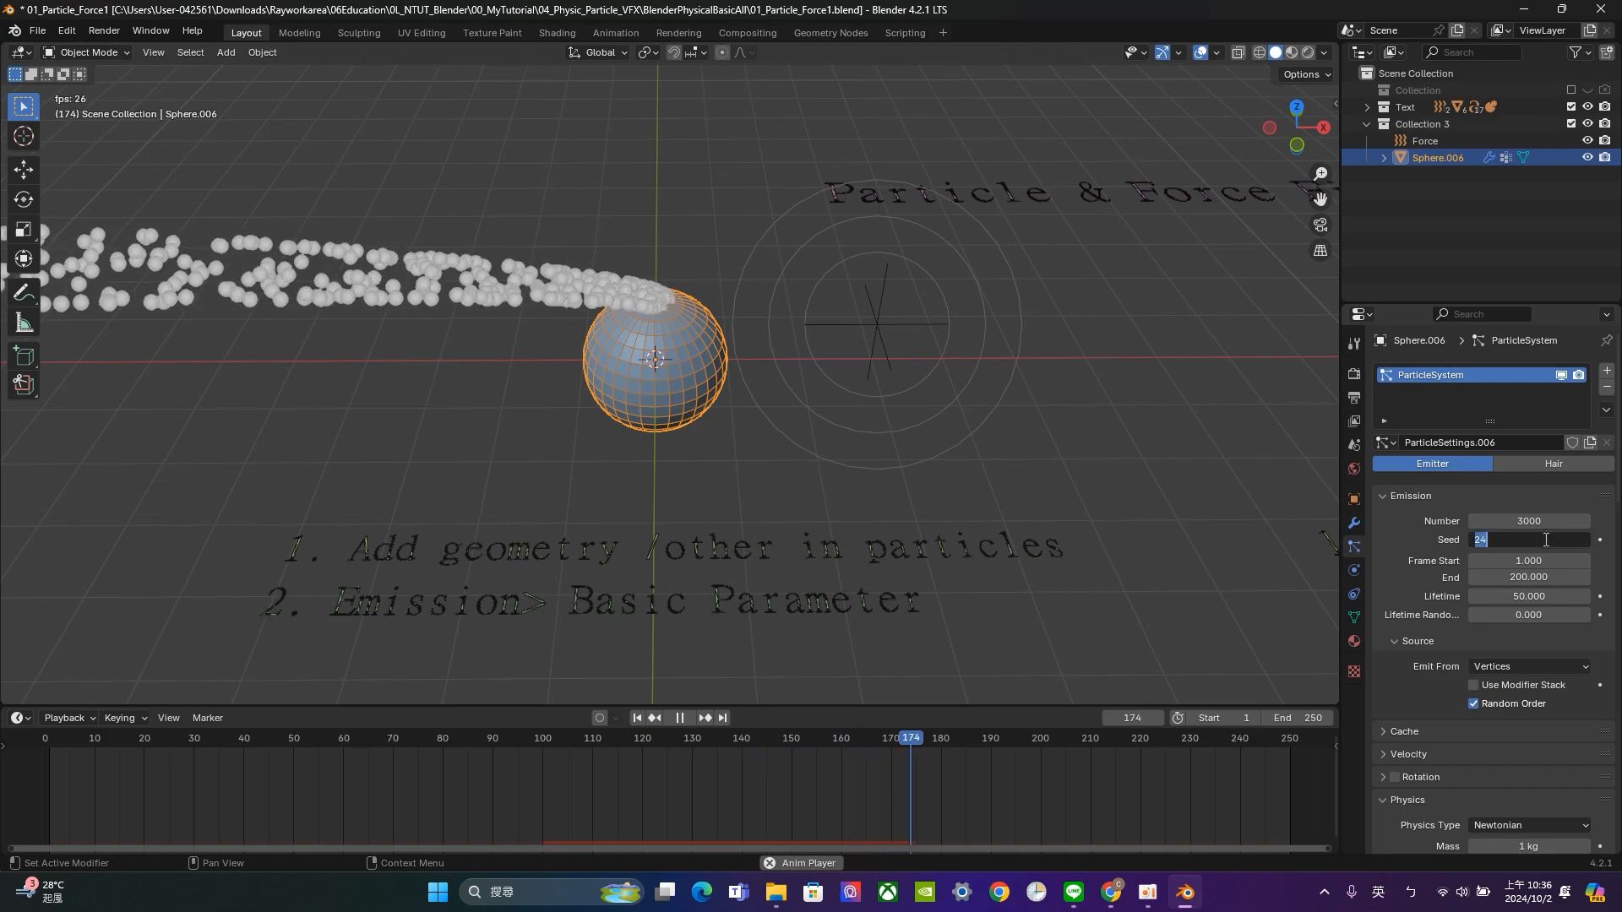
text(0)
key(Return)
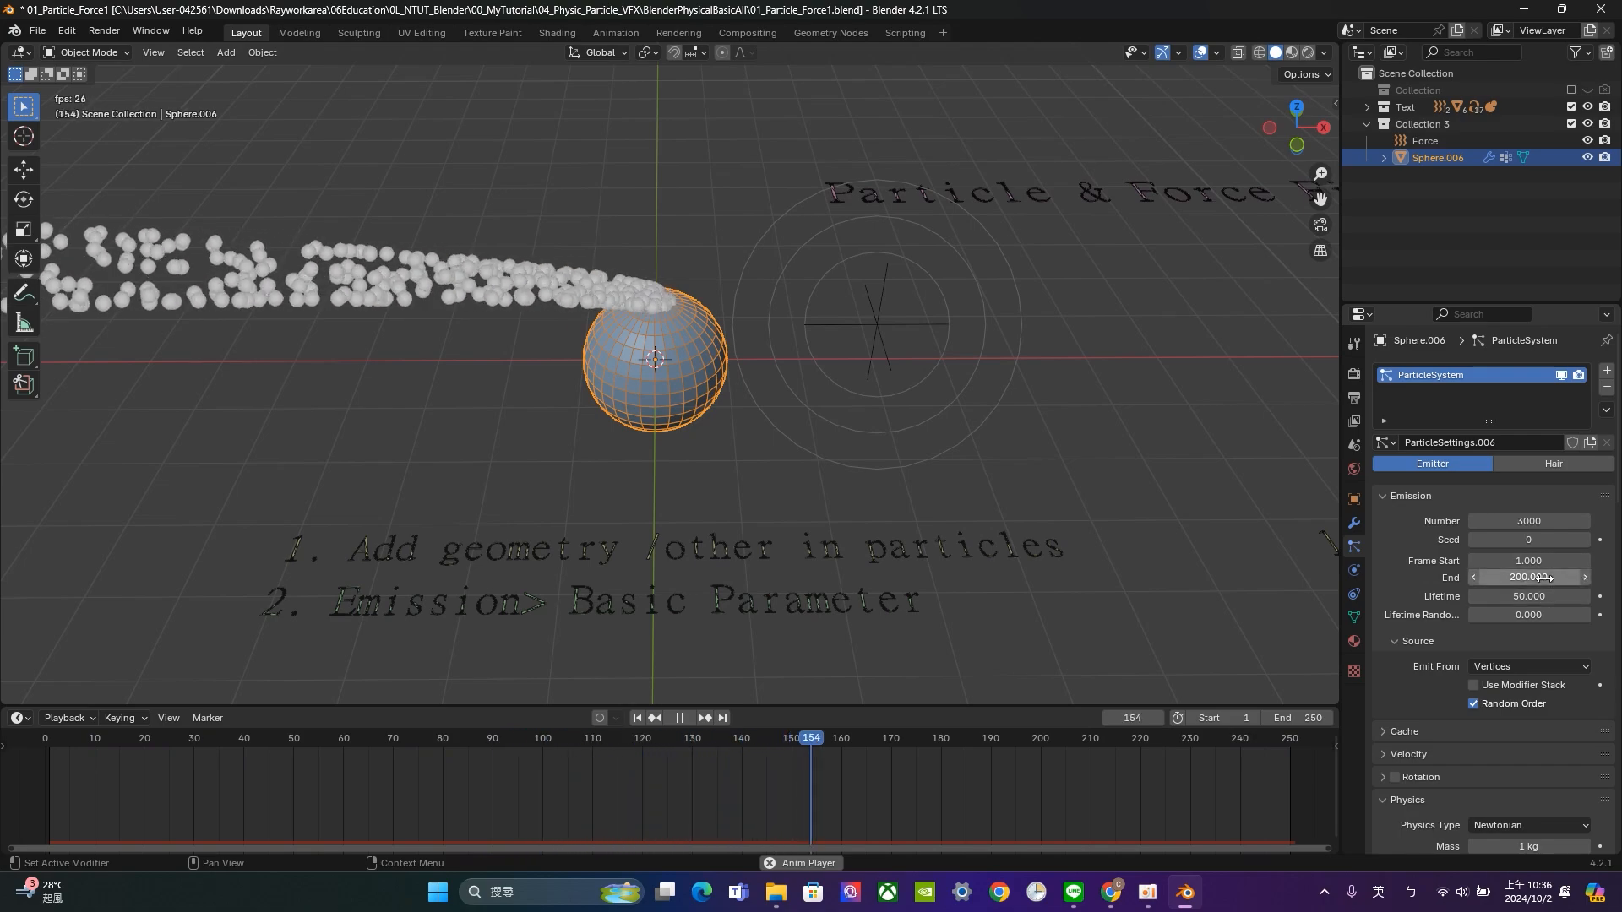
key(space)
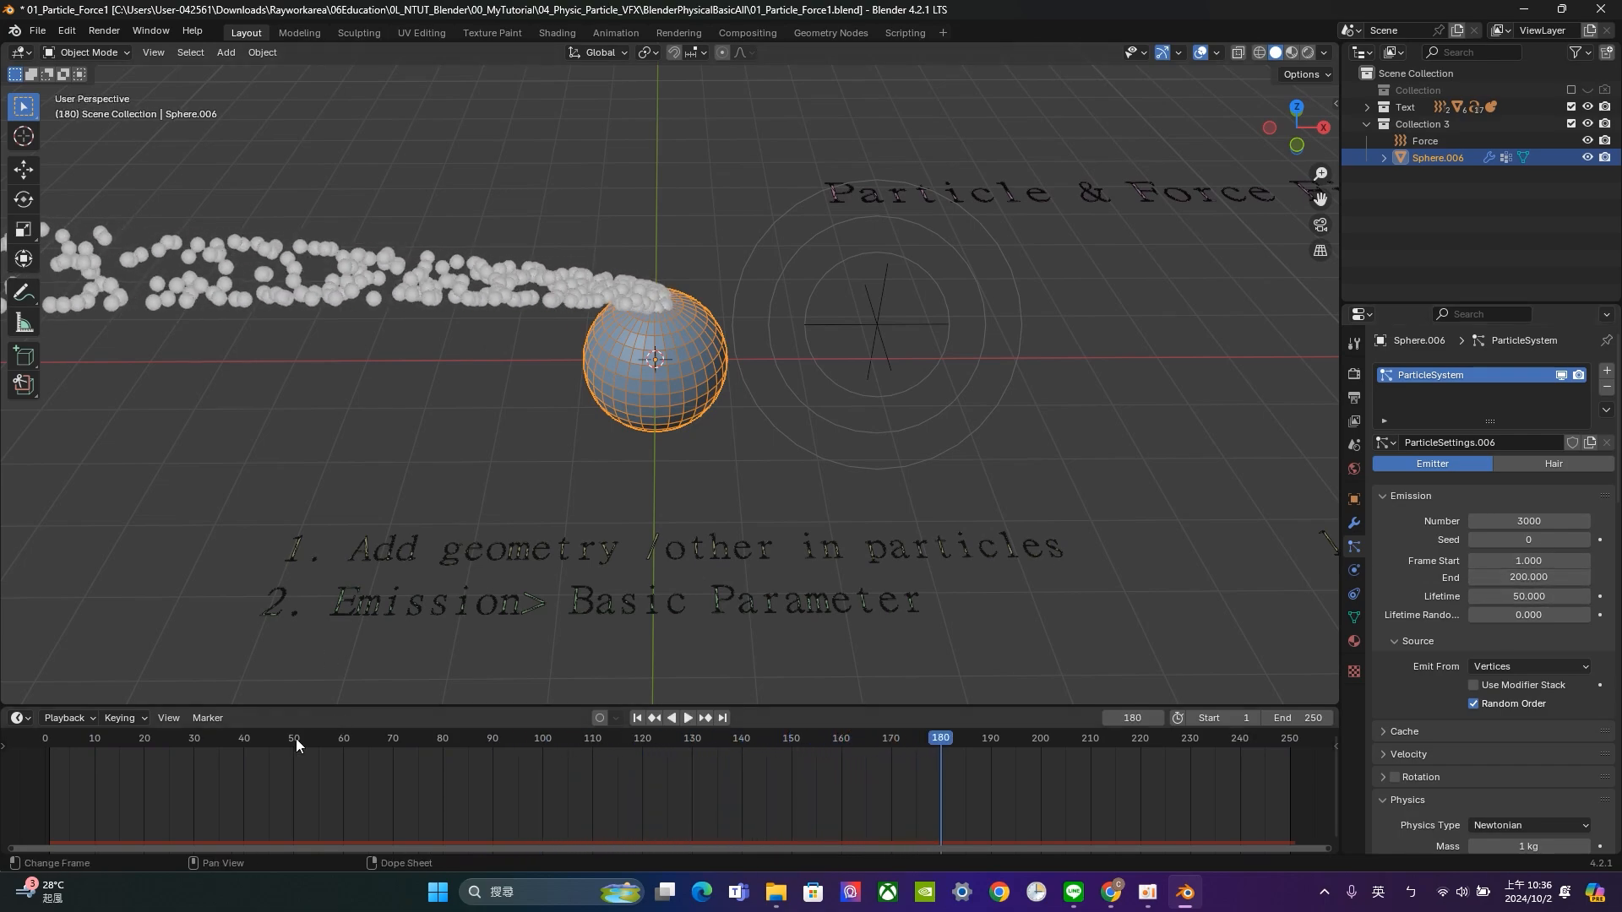
click(637, 717)
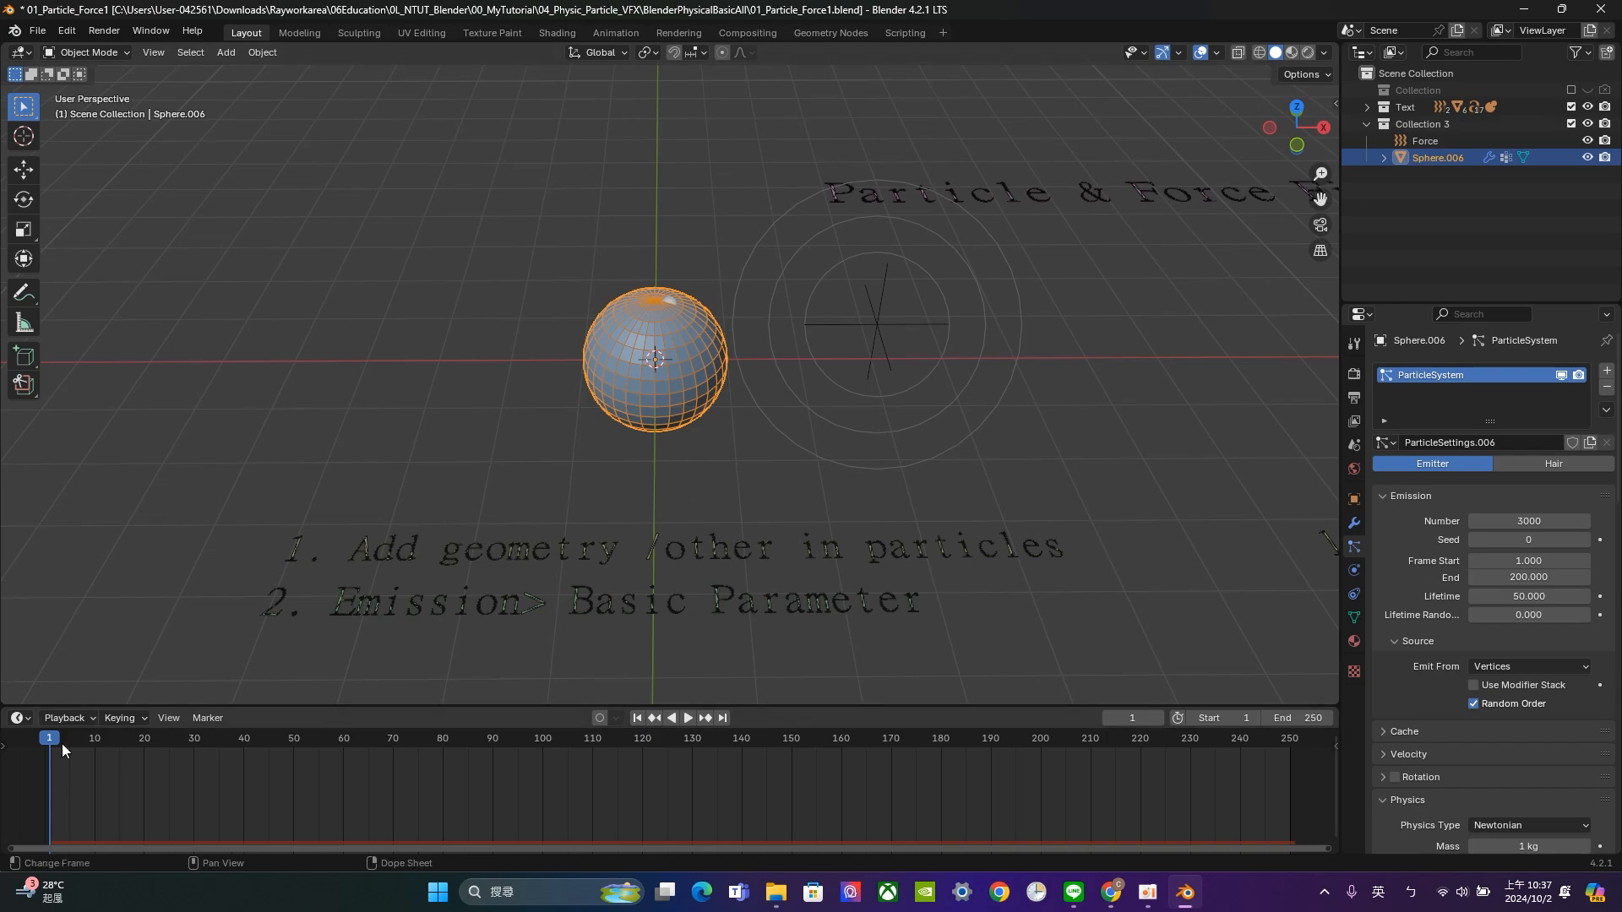
Set the particle emission's Frame Start to -10 and its End to 270.
click(1542, 558)
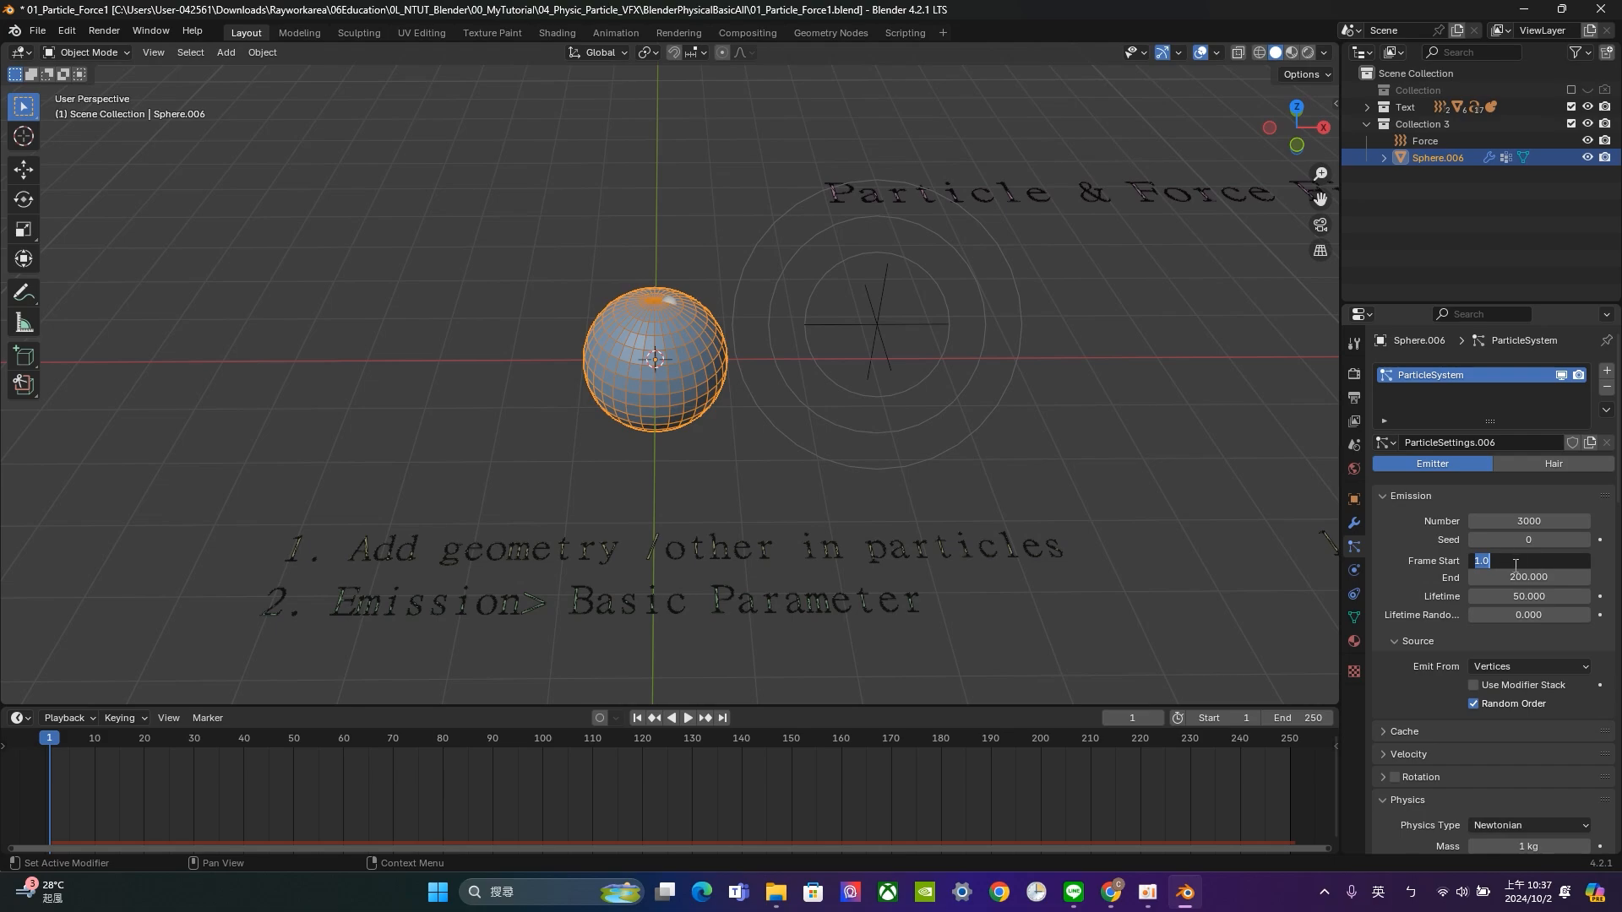
text(-)
key(Return)
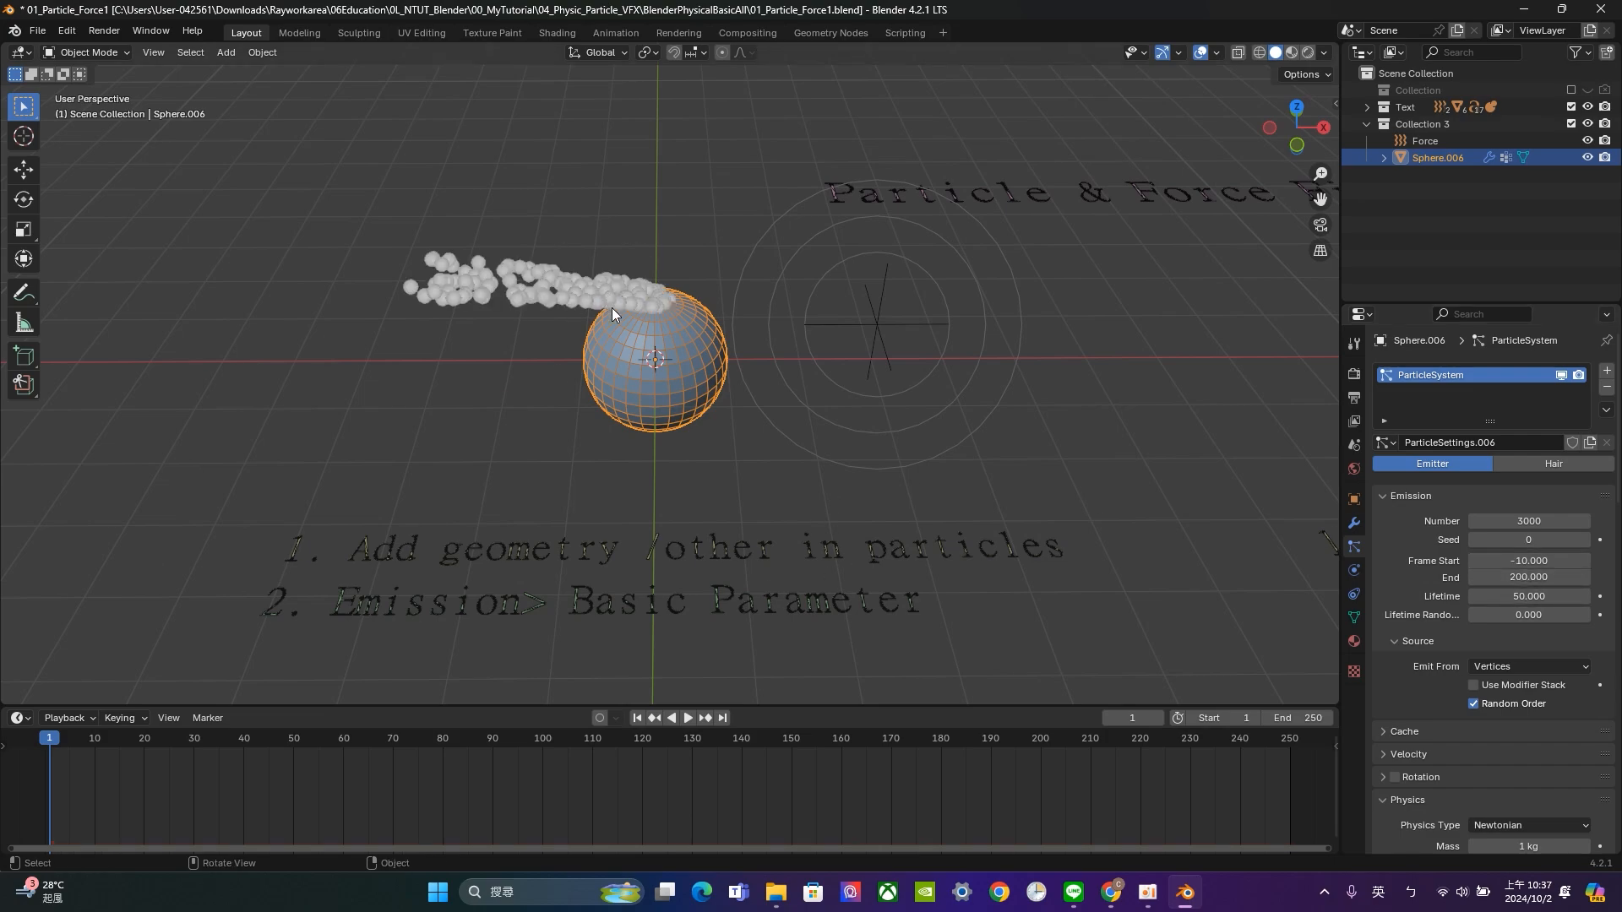
click(1524, 578)
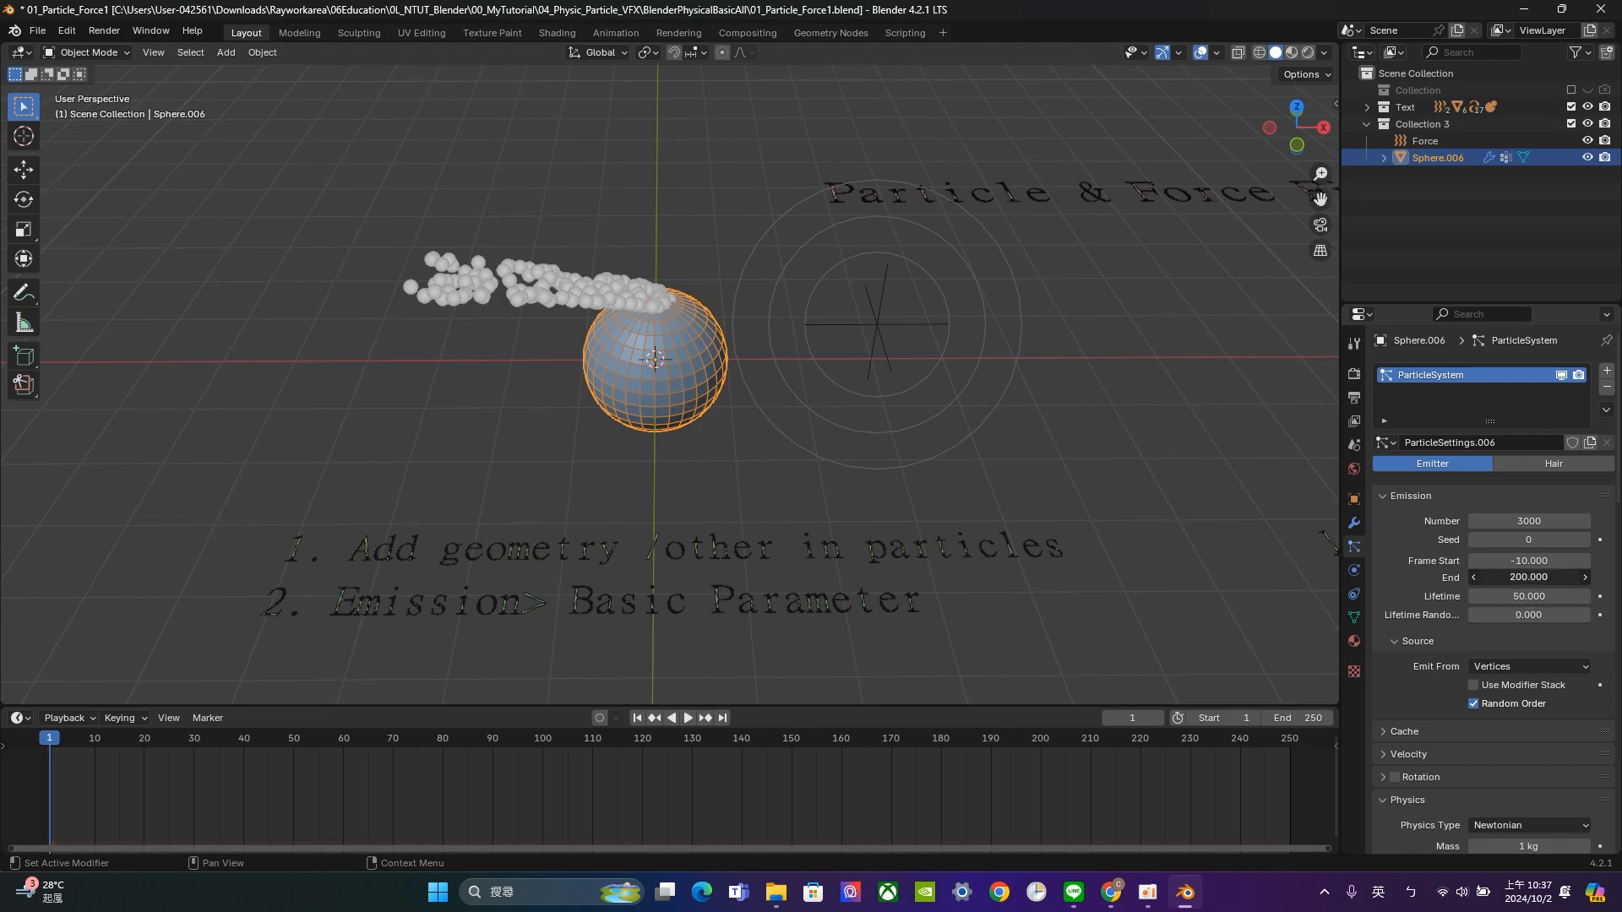
text(270)
key(Return)
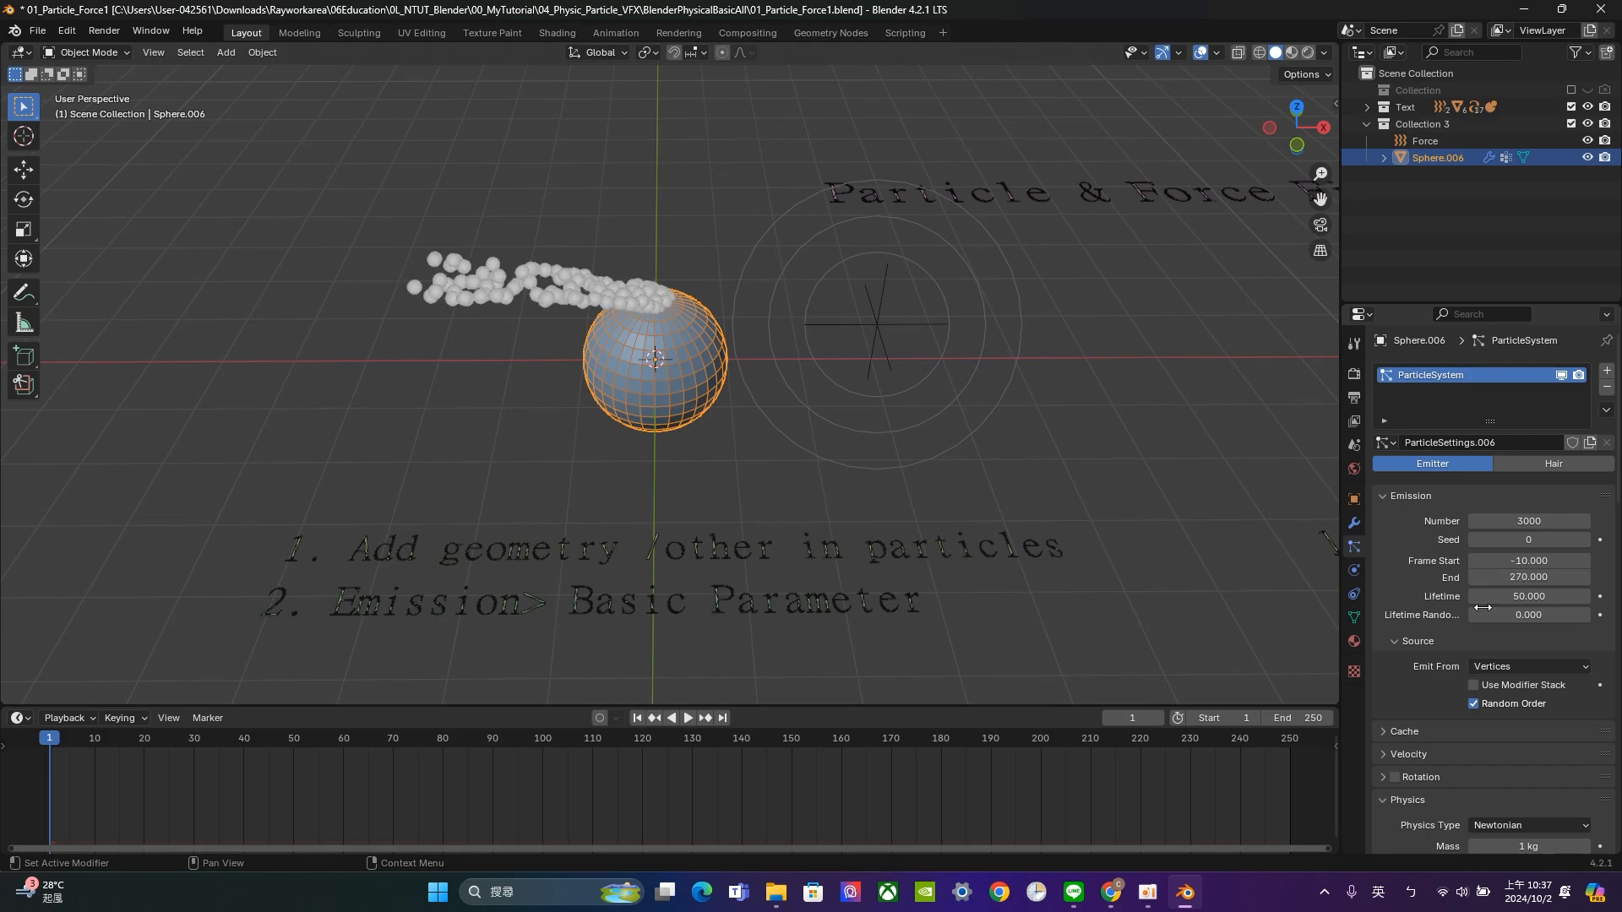
Play the simulation through the frame range to check the continuous emission, then pause it.
click(682, 718)
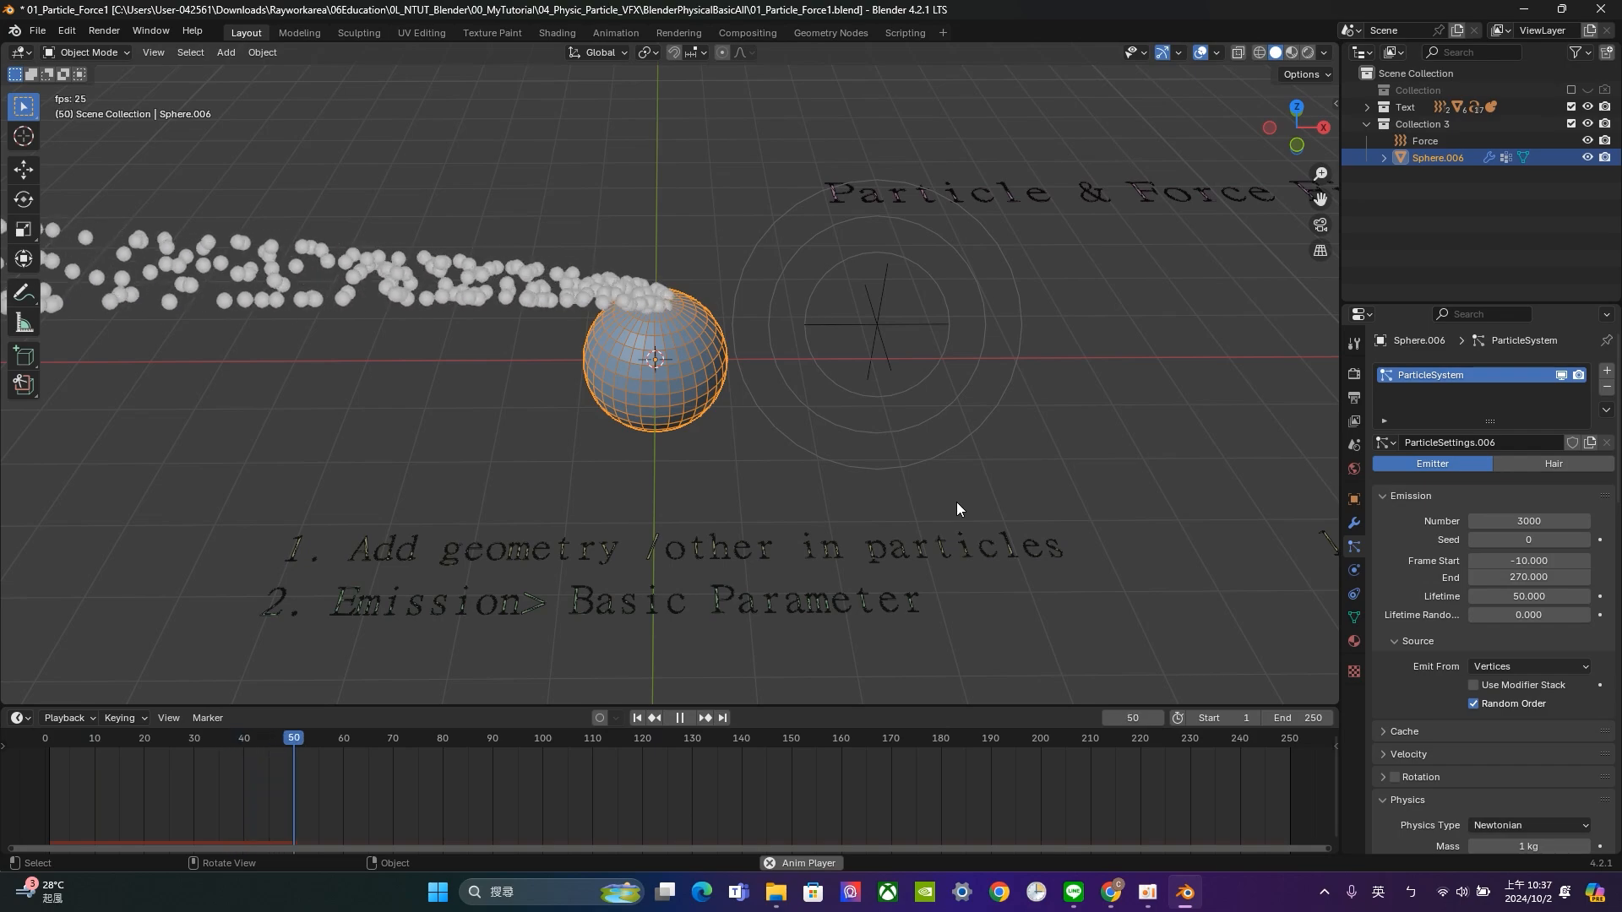
drag(1019, 475, 951, 368)
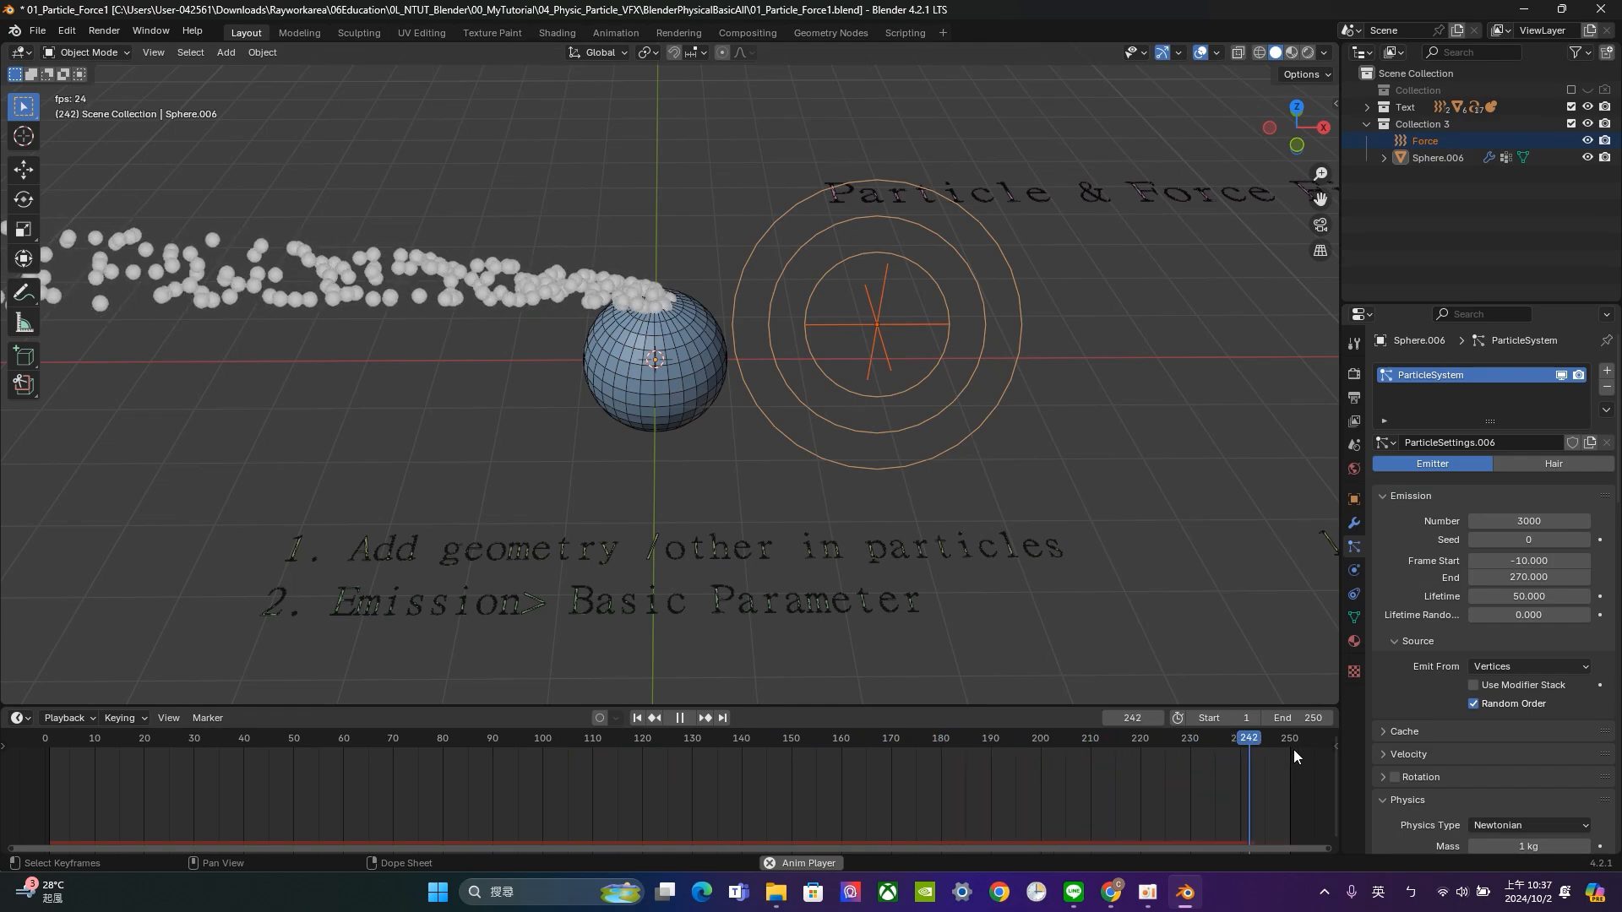
key(space)
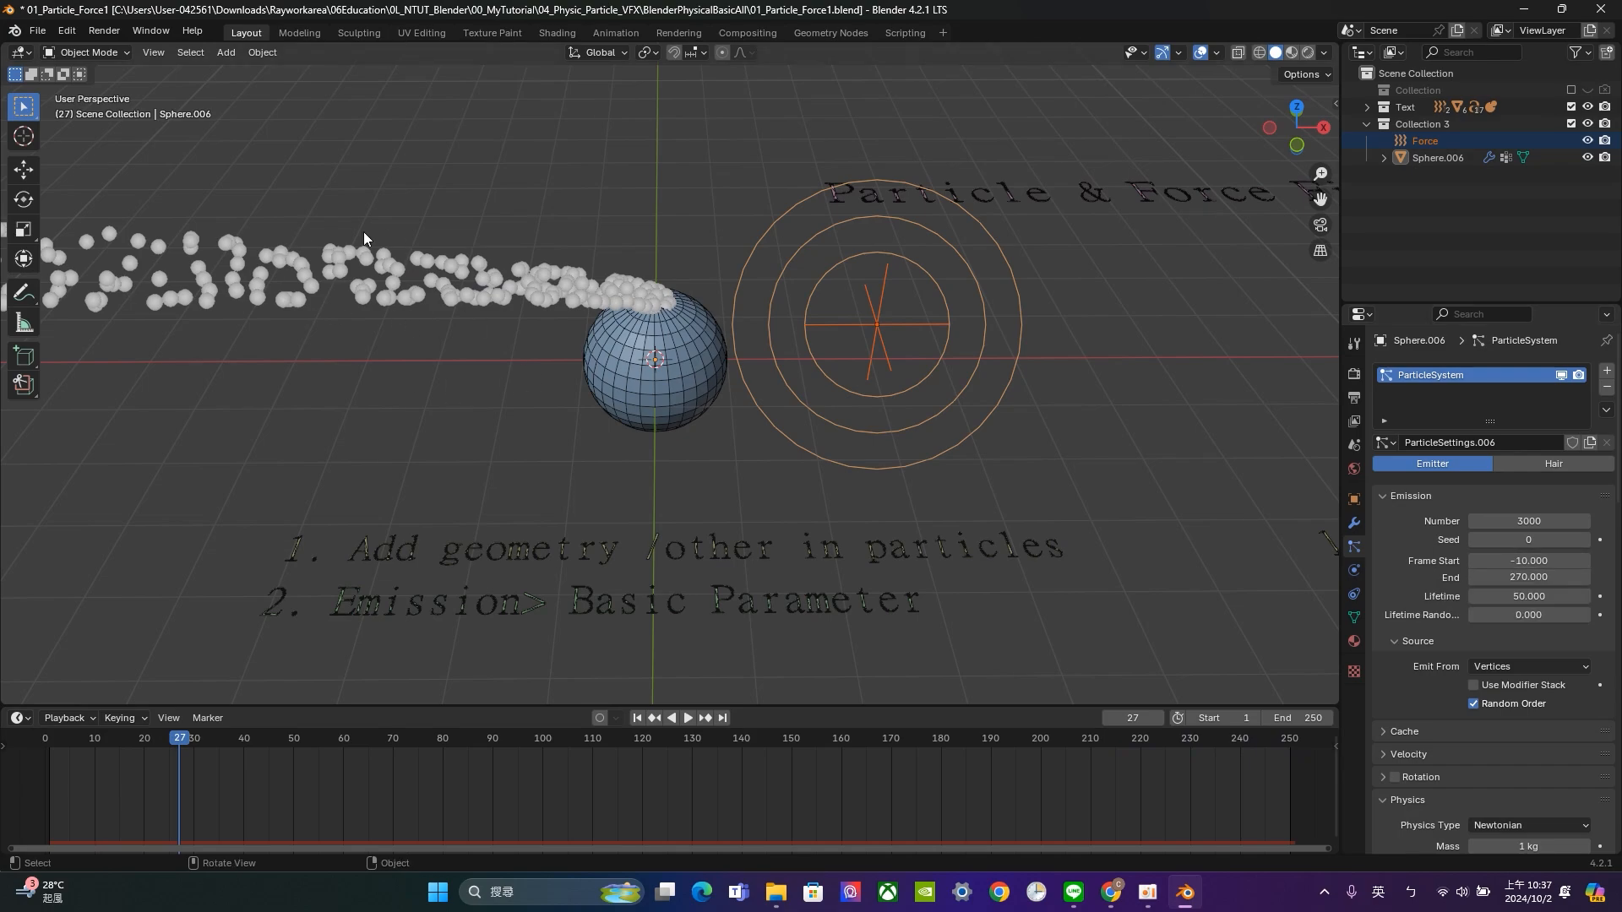
Set the particle Lifetime to 5 and play the simulation.
click(1545, 598)
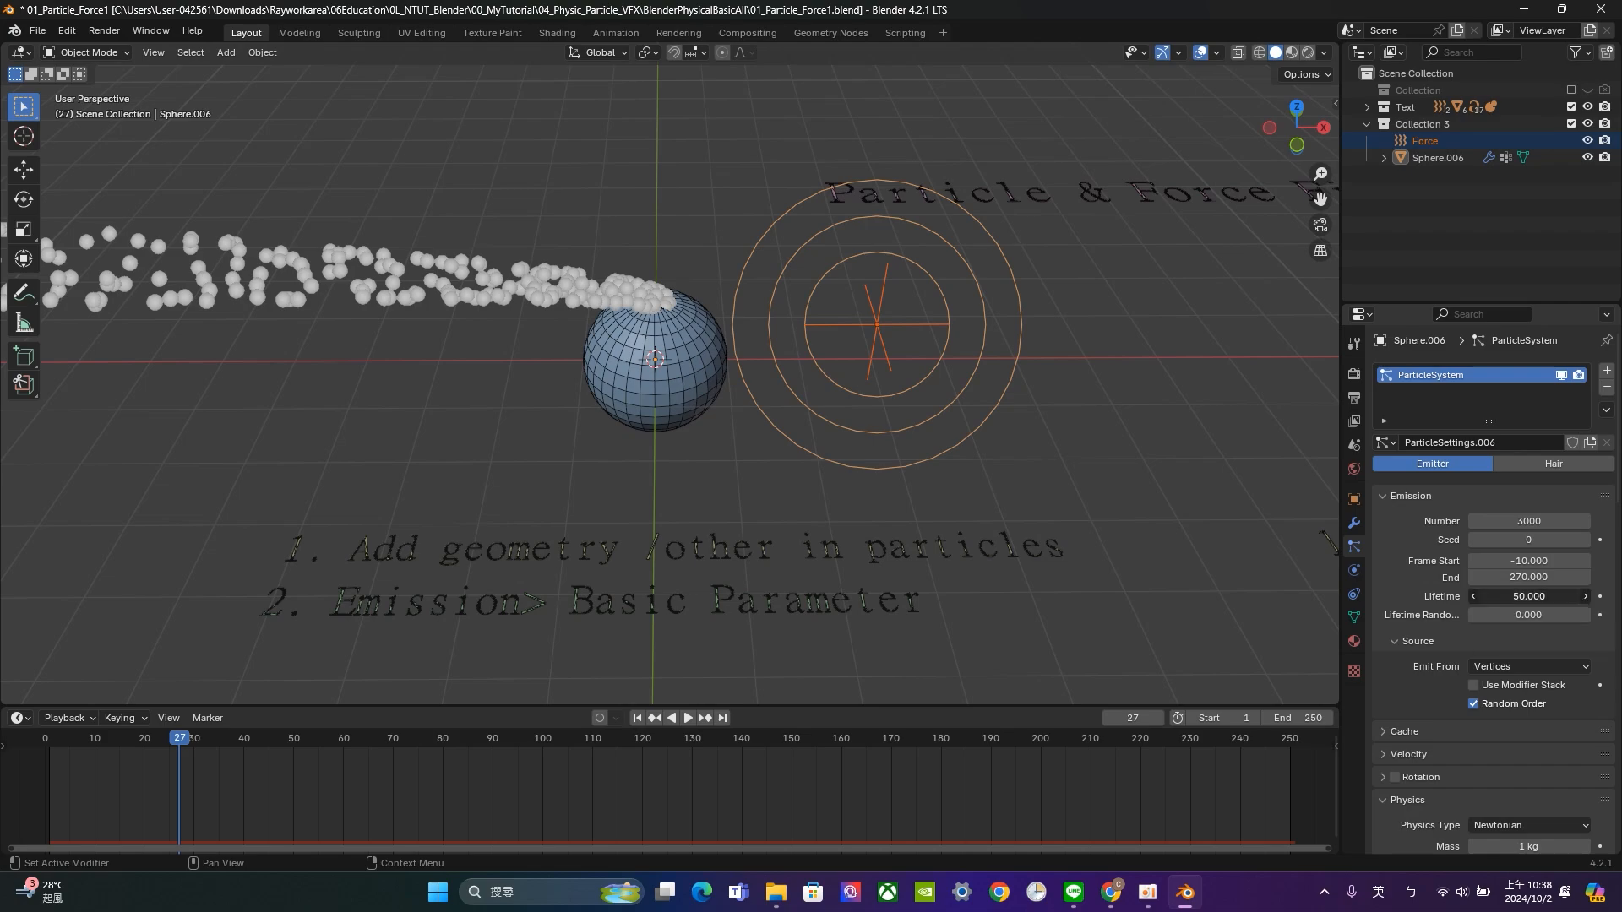
text(5)
key(Return)
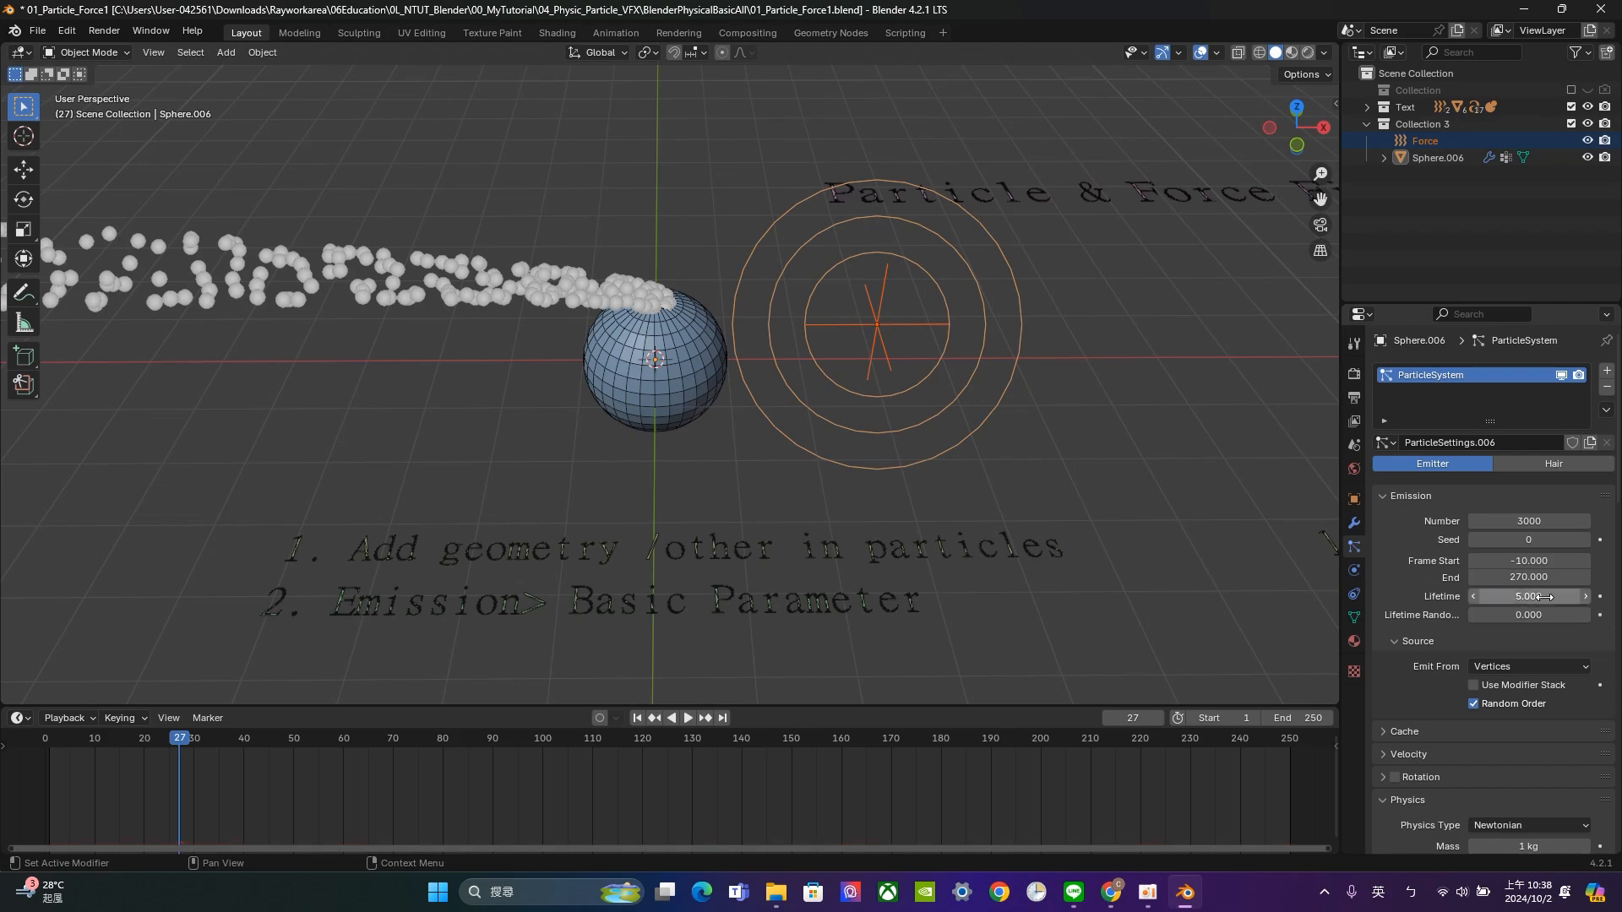
click(688, 718)
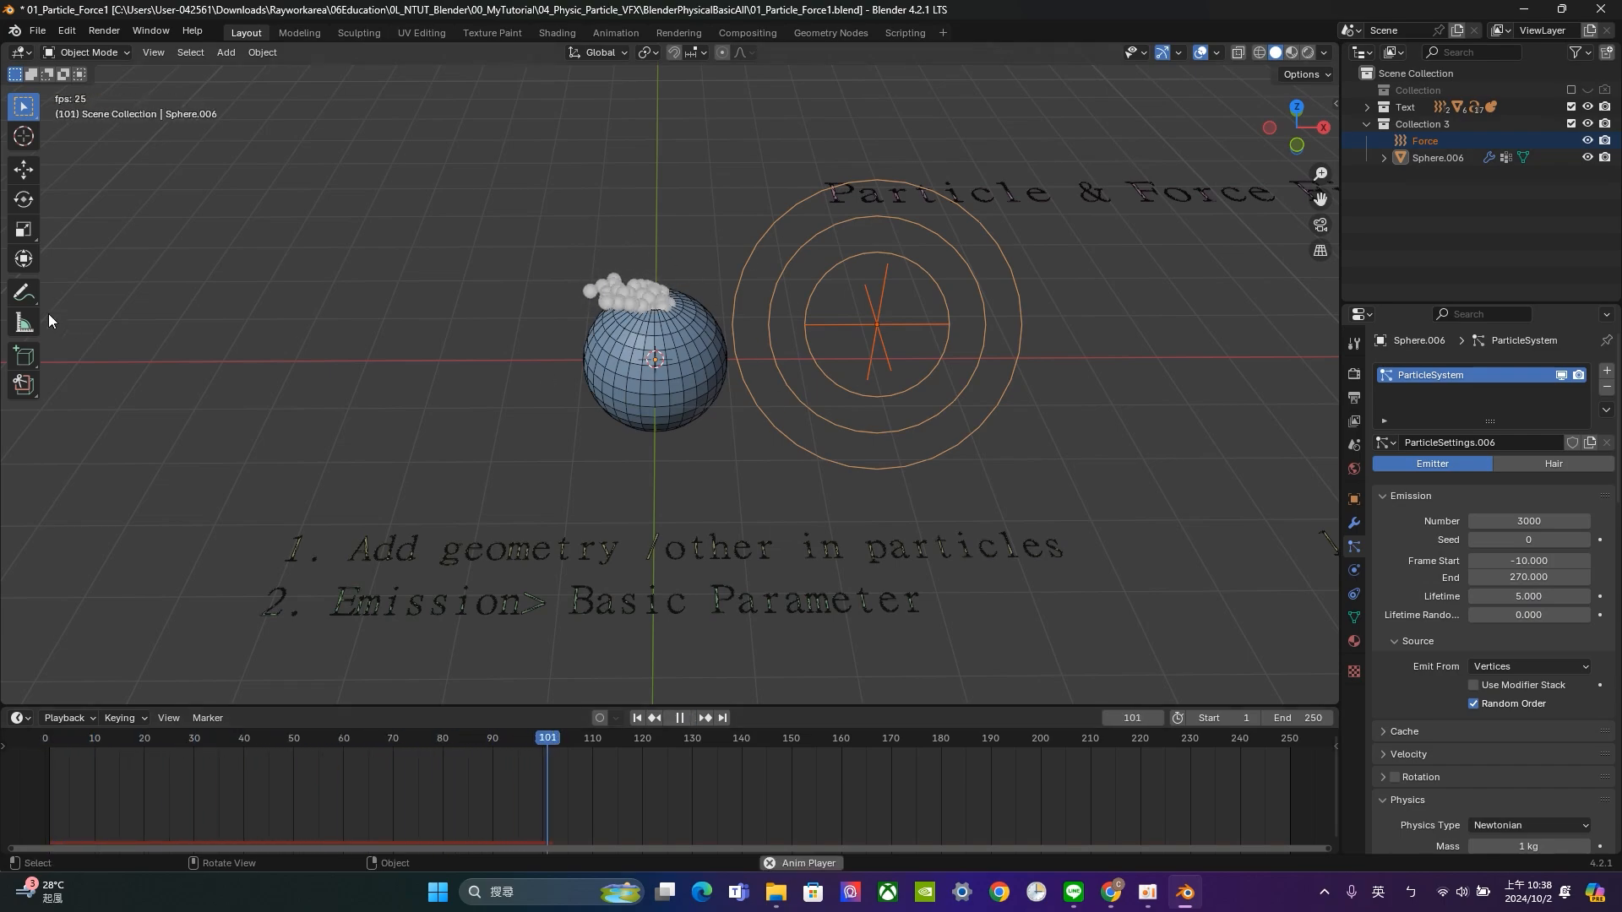
Mark where the particles vanish with an annotation stroke, then delete the annotation's keyframes and pause the playback.
click(22, 292)
mouse_move(568, 295)
mouse_down()
mouse_move(596, 230)
mouse_move(564, 295)
mouse_move(596, 268)
mouse_move(579, 224)
mouse_up()
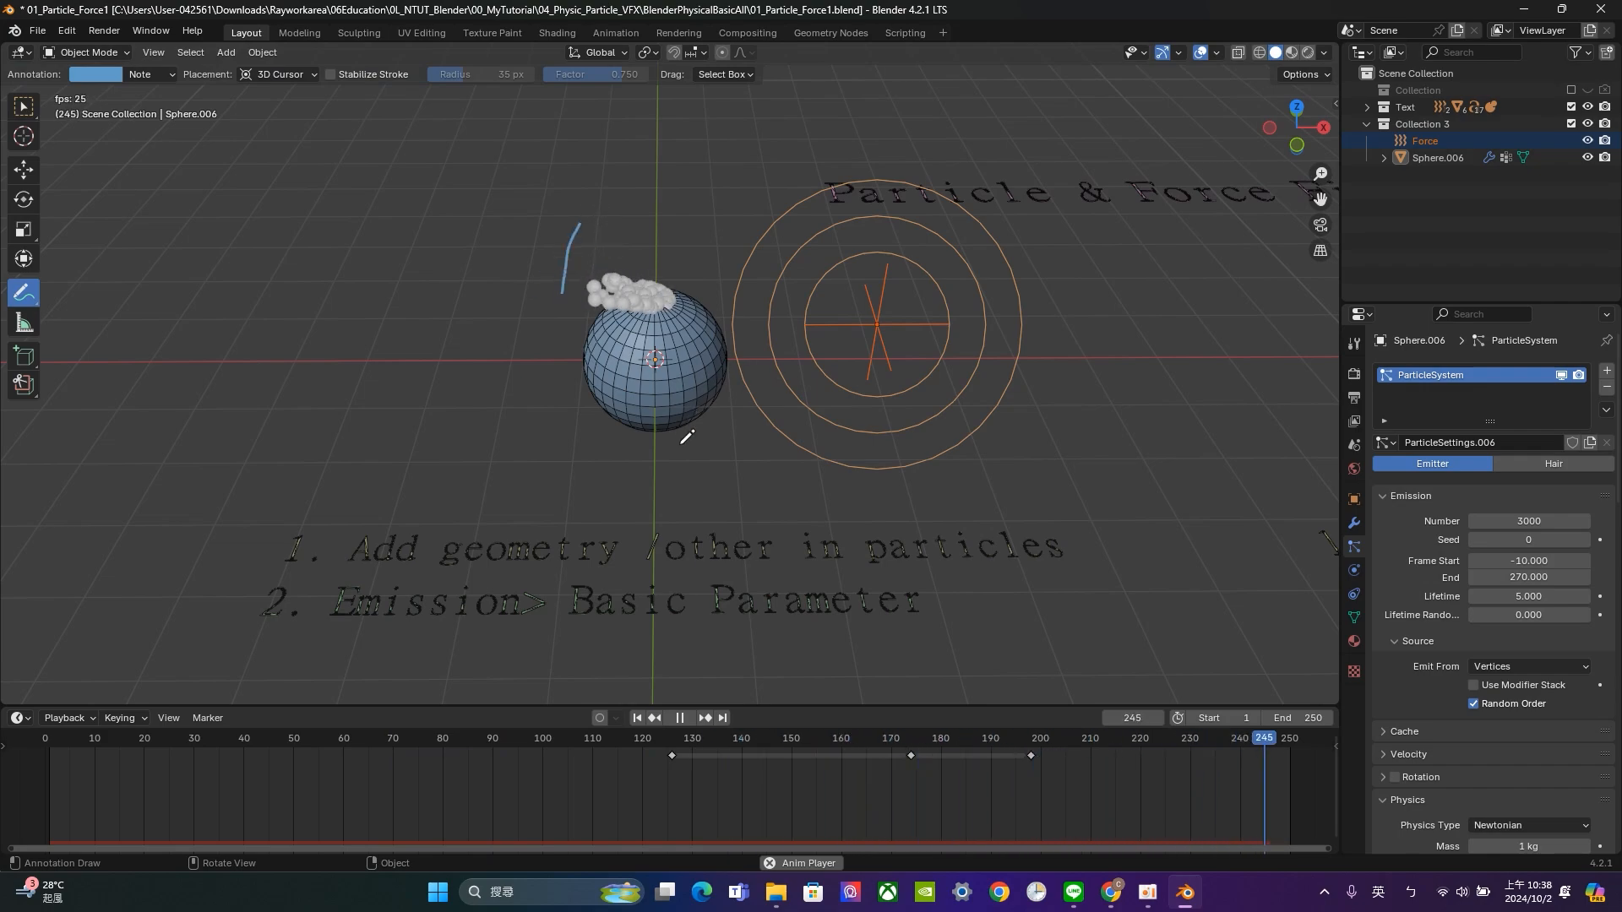
click(25, 109)
drag(1046, 798, 608, 737)
key(Delete)
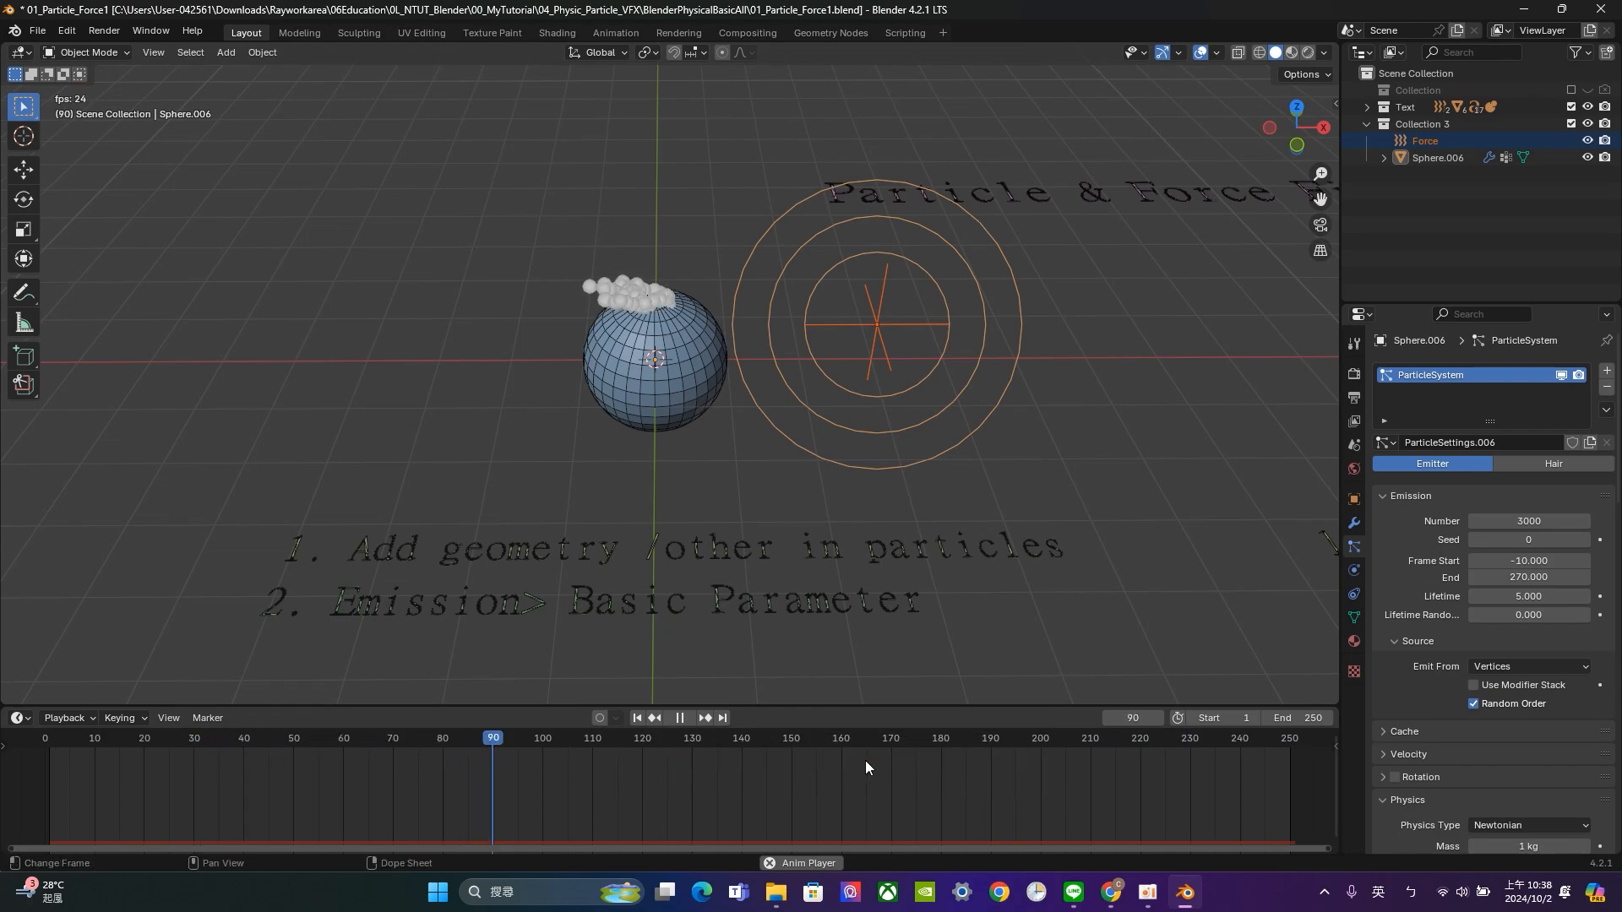
key(space)
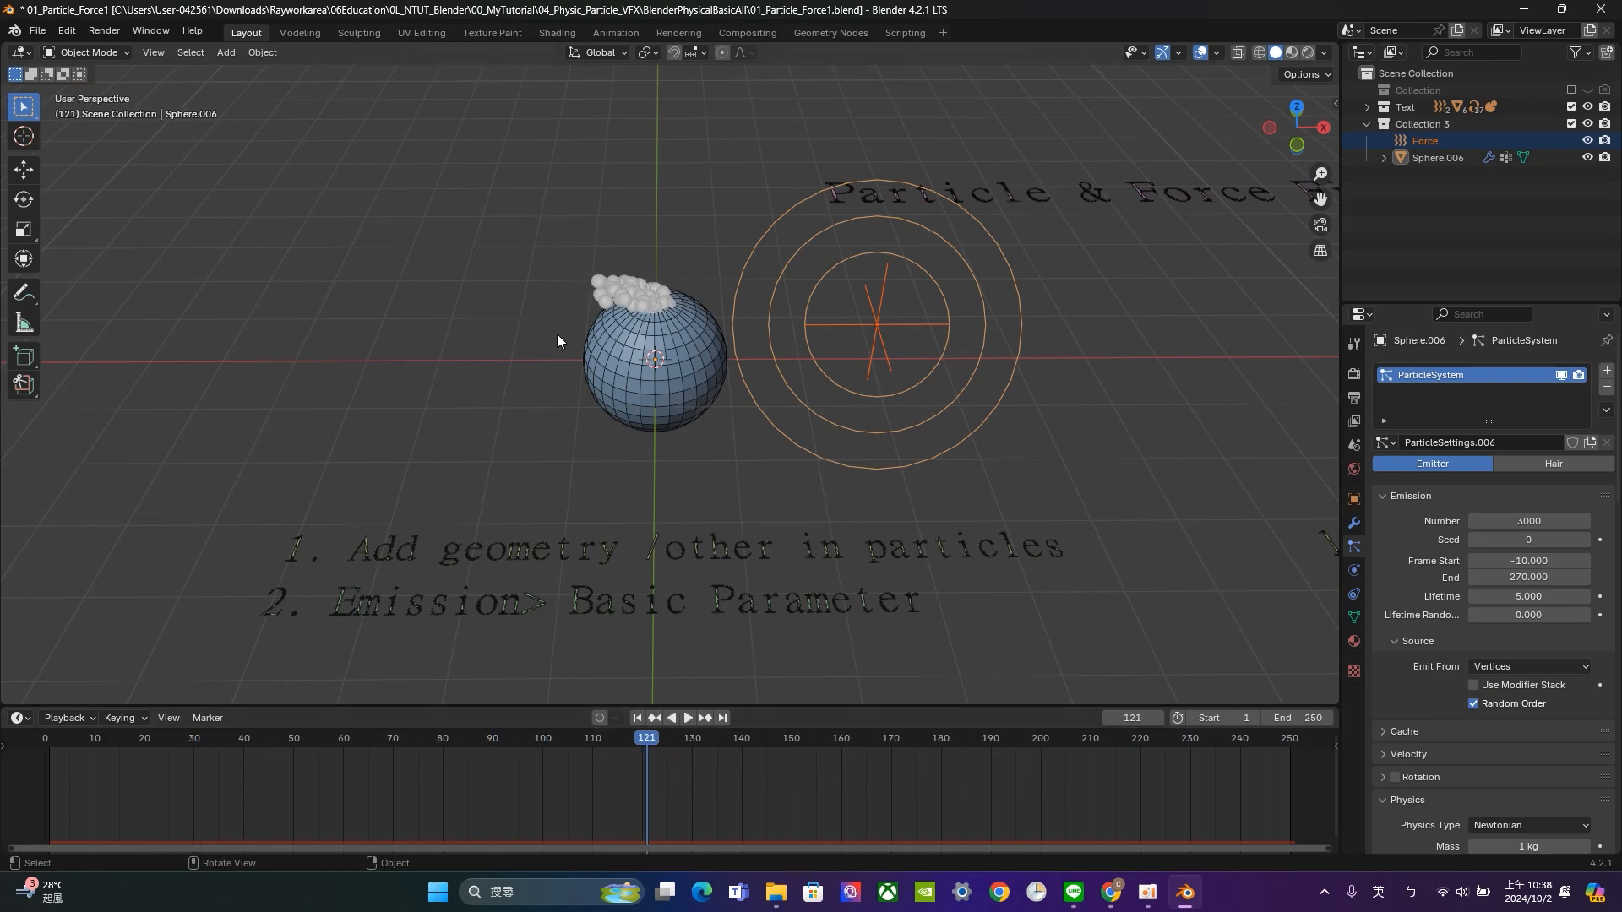
Set the particle Lifetime to 250 and scrub back to frame 24 to view the whole particle stream.
click(1518, 596)
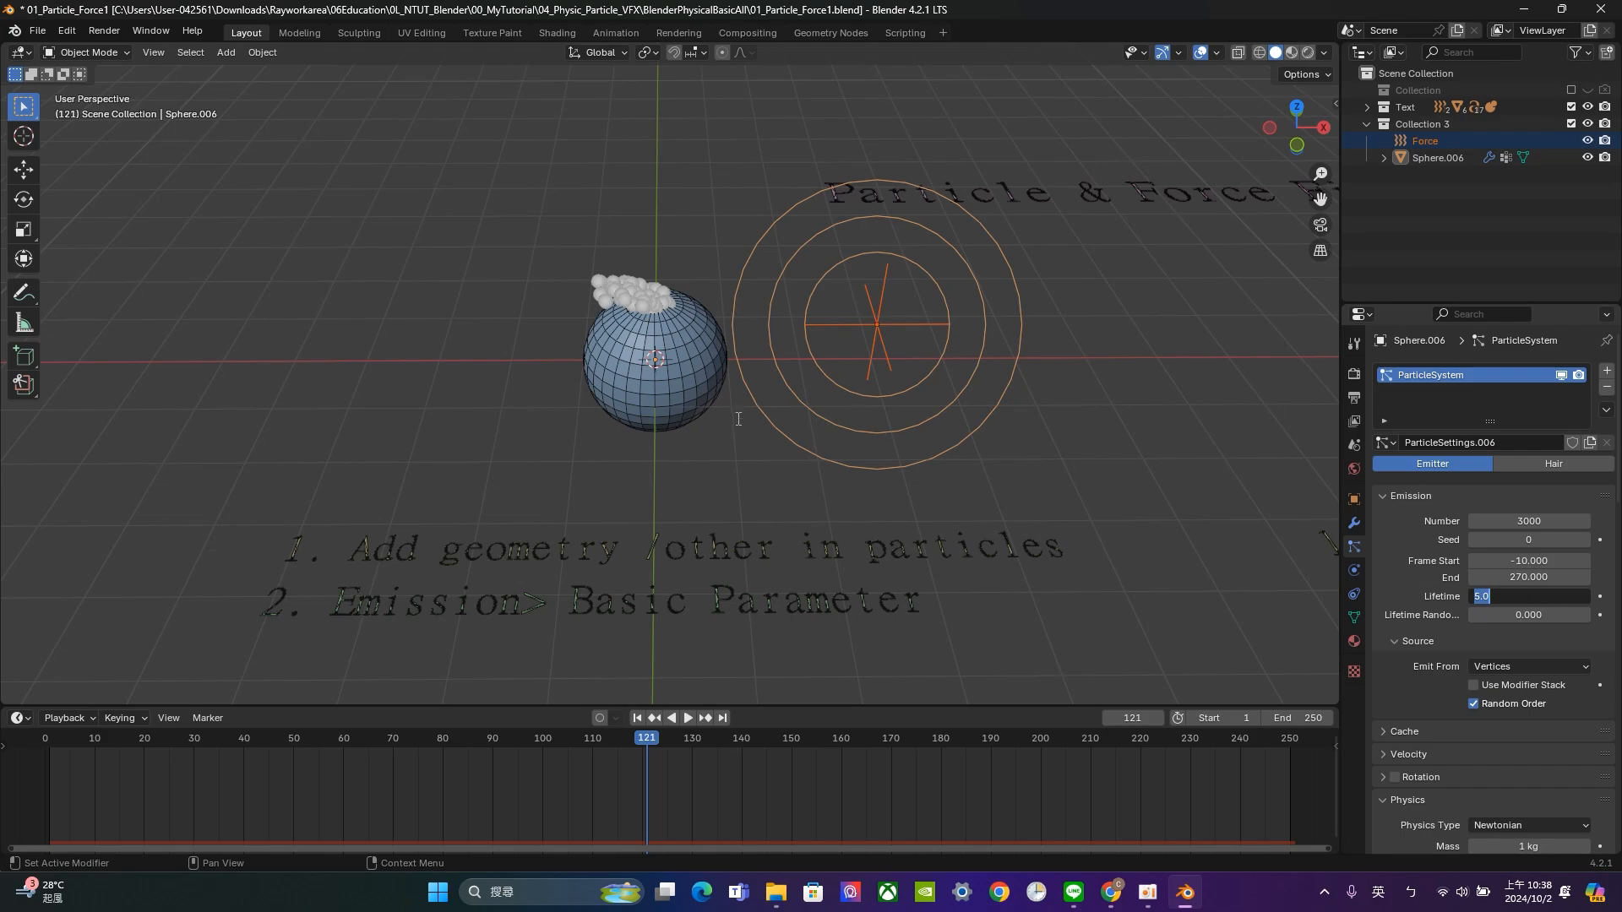
text(2)
key(Return)
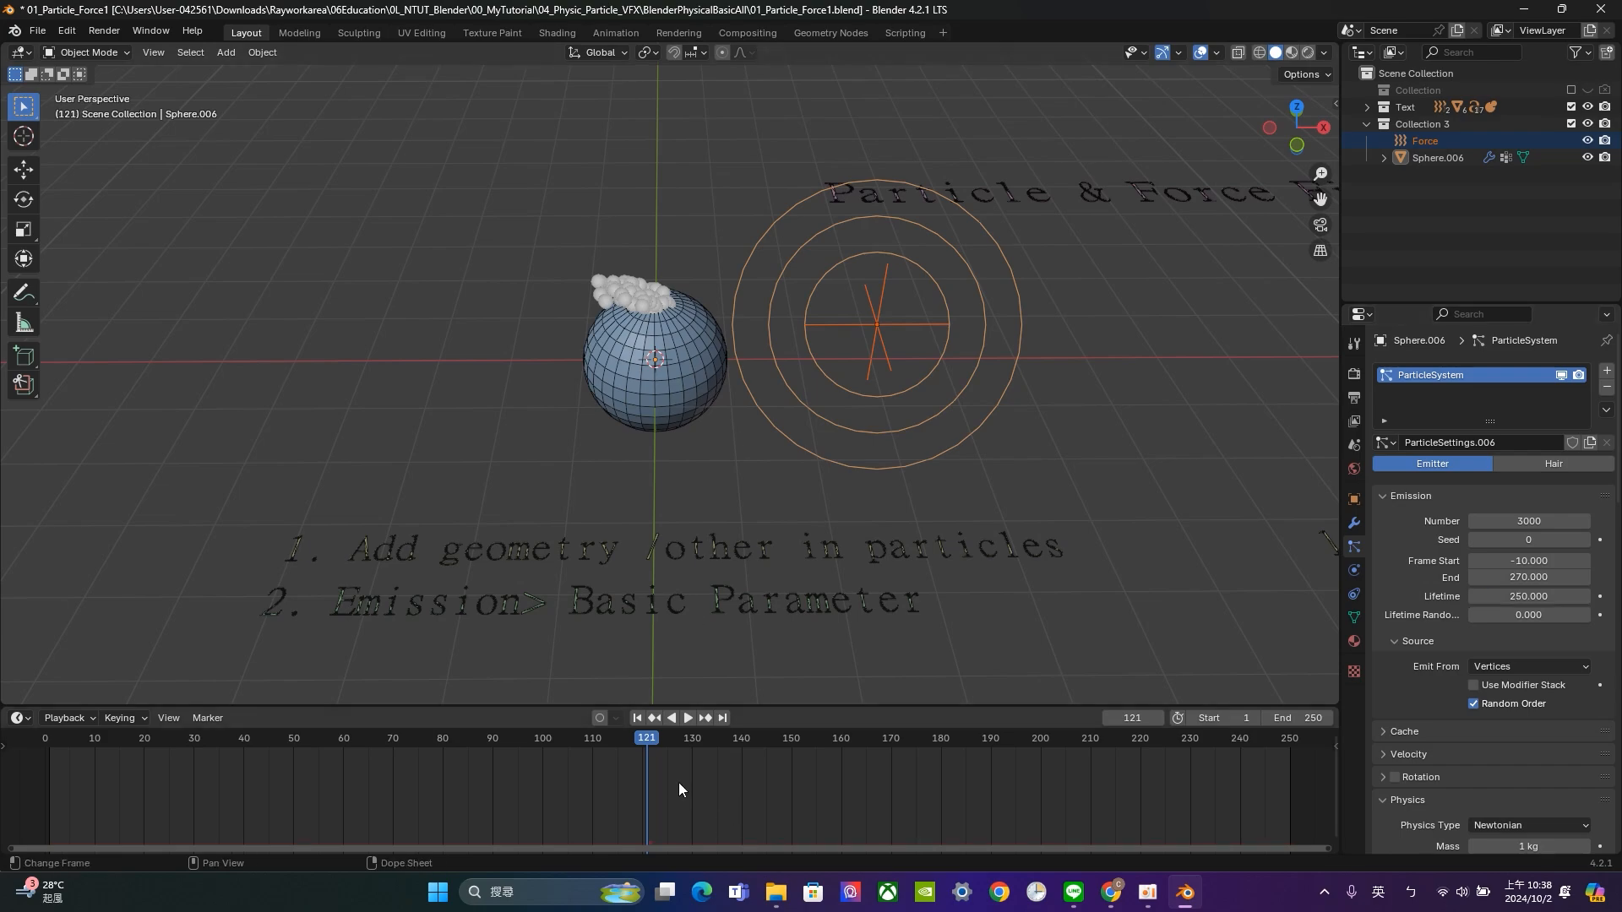
drag(642, 743, 164, 743)
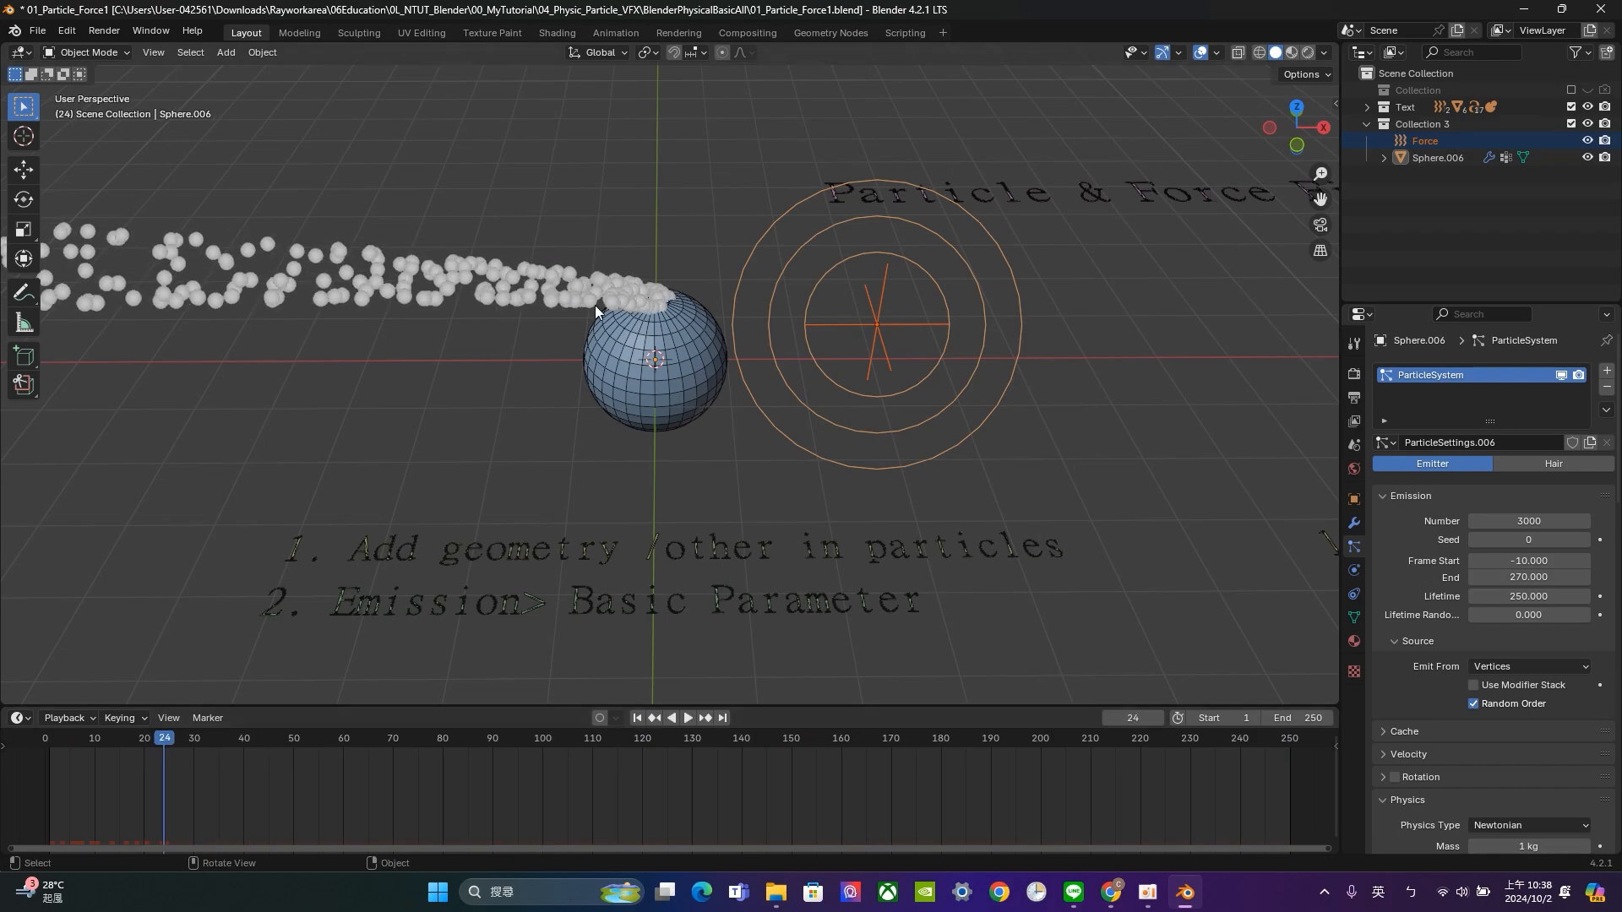
scroll(702, 414, down, 2)
scroll(703, 414, down, 4)
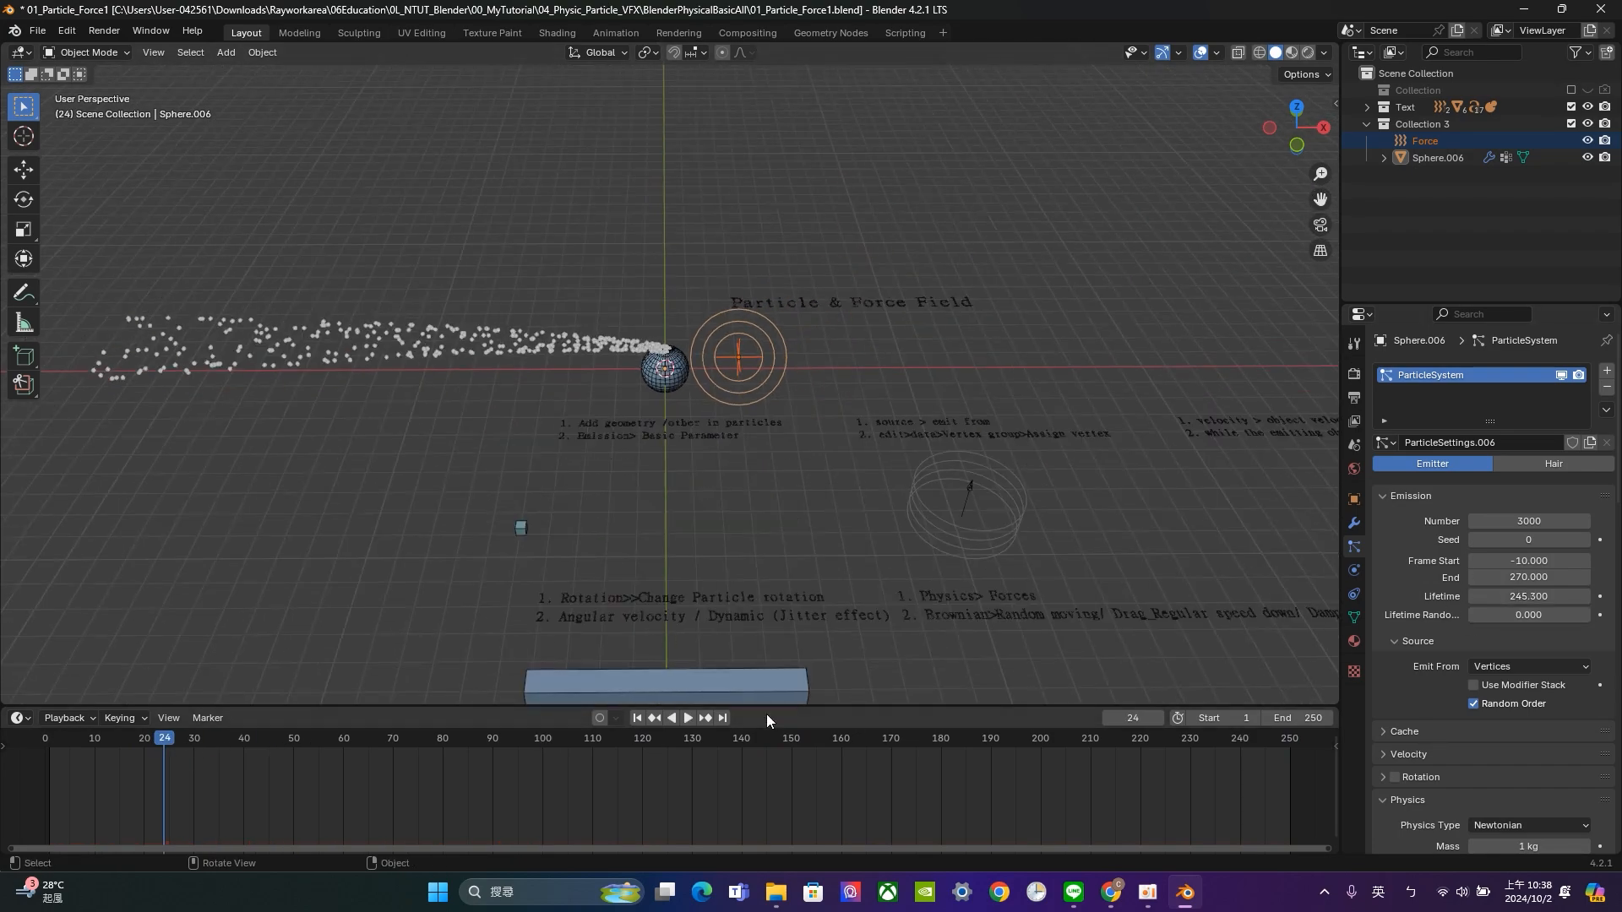
Replay the simulation from the first frame and reduce the particle Lifetime to 1 during playback.
click(637, 717)
click(688, 717)
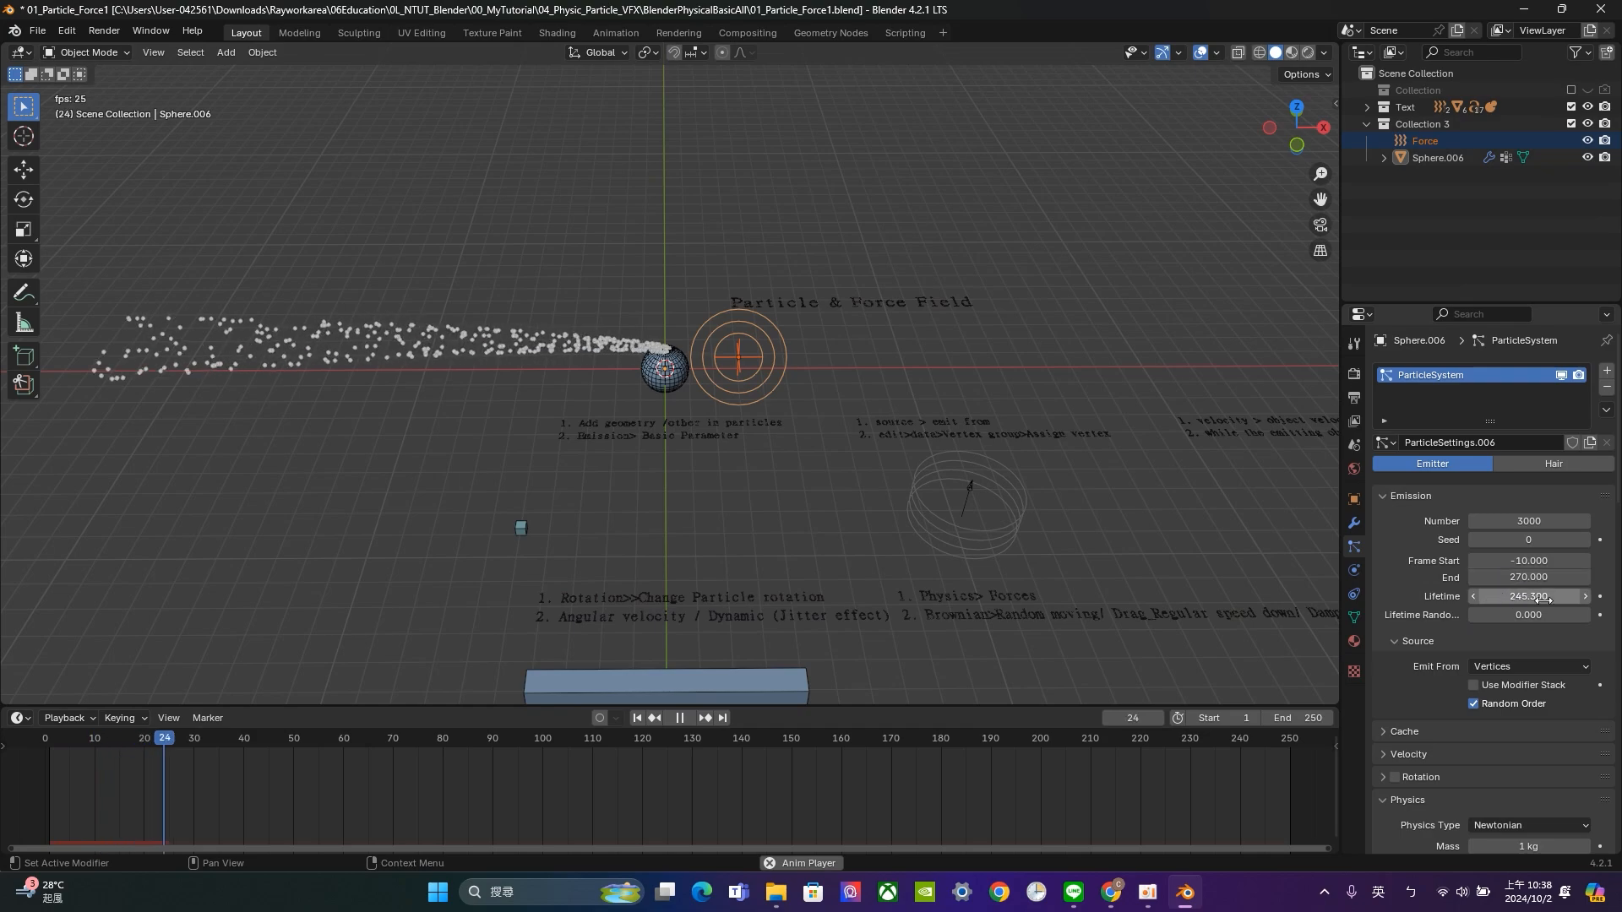
drag(1517, 596, 1597, 640)
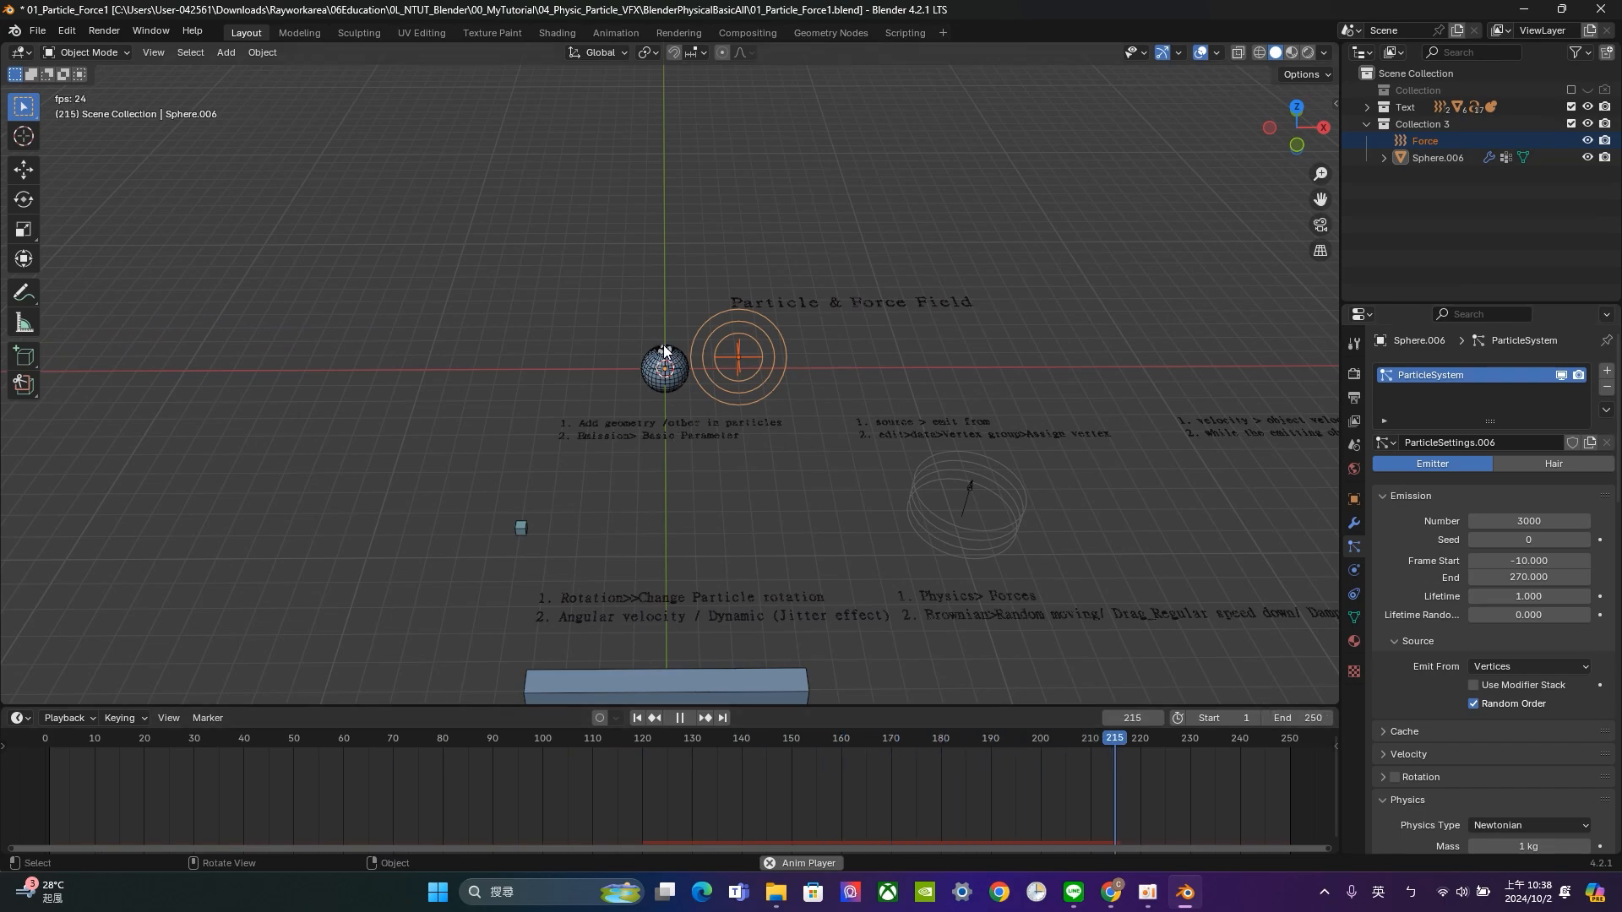
Raise the particle Lifetime to 73.4 during playback, inspect the stream's length and pause the simulation.
drag(1524, 596, 1620, 596)
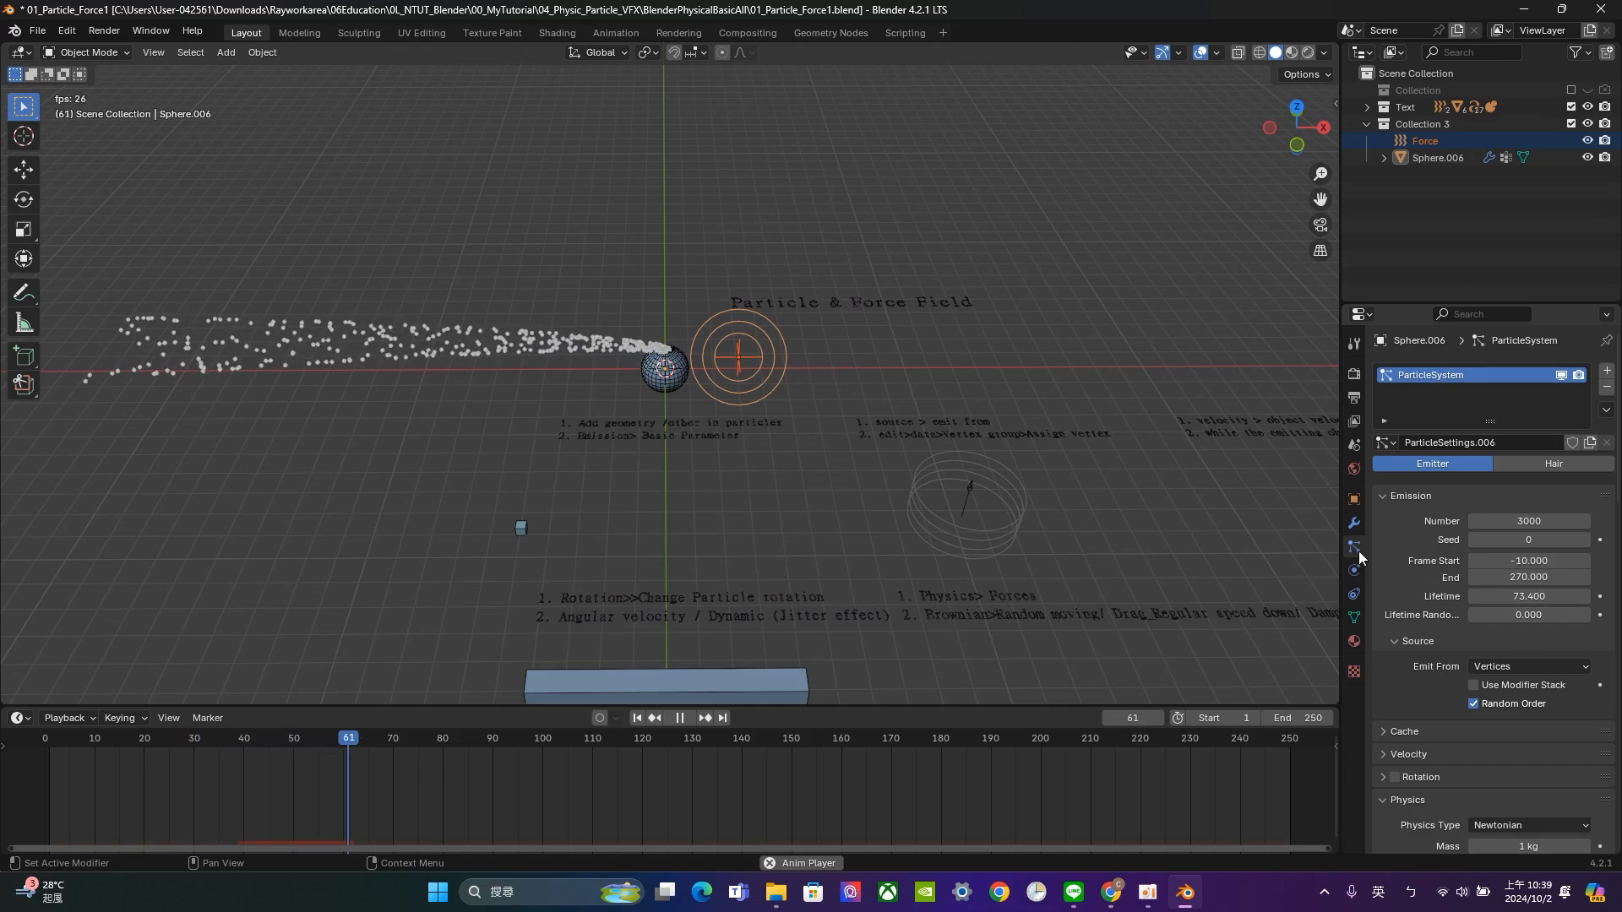
scroll(504, 414, down, 6)
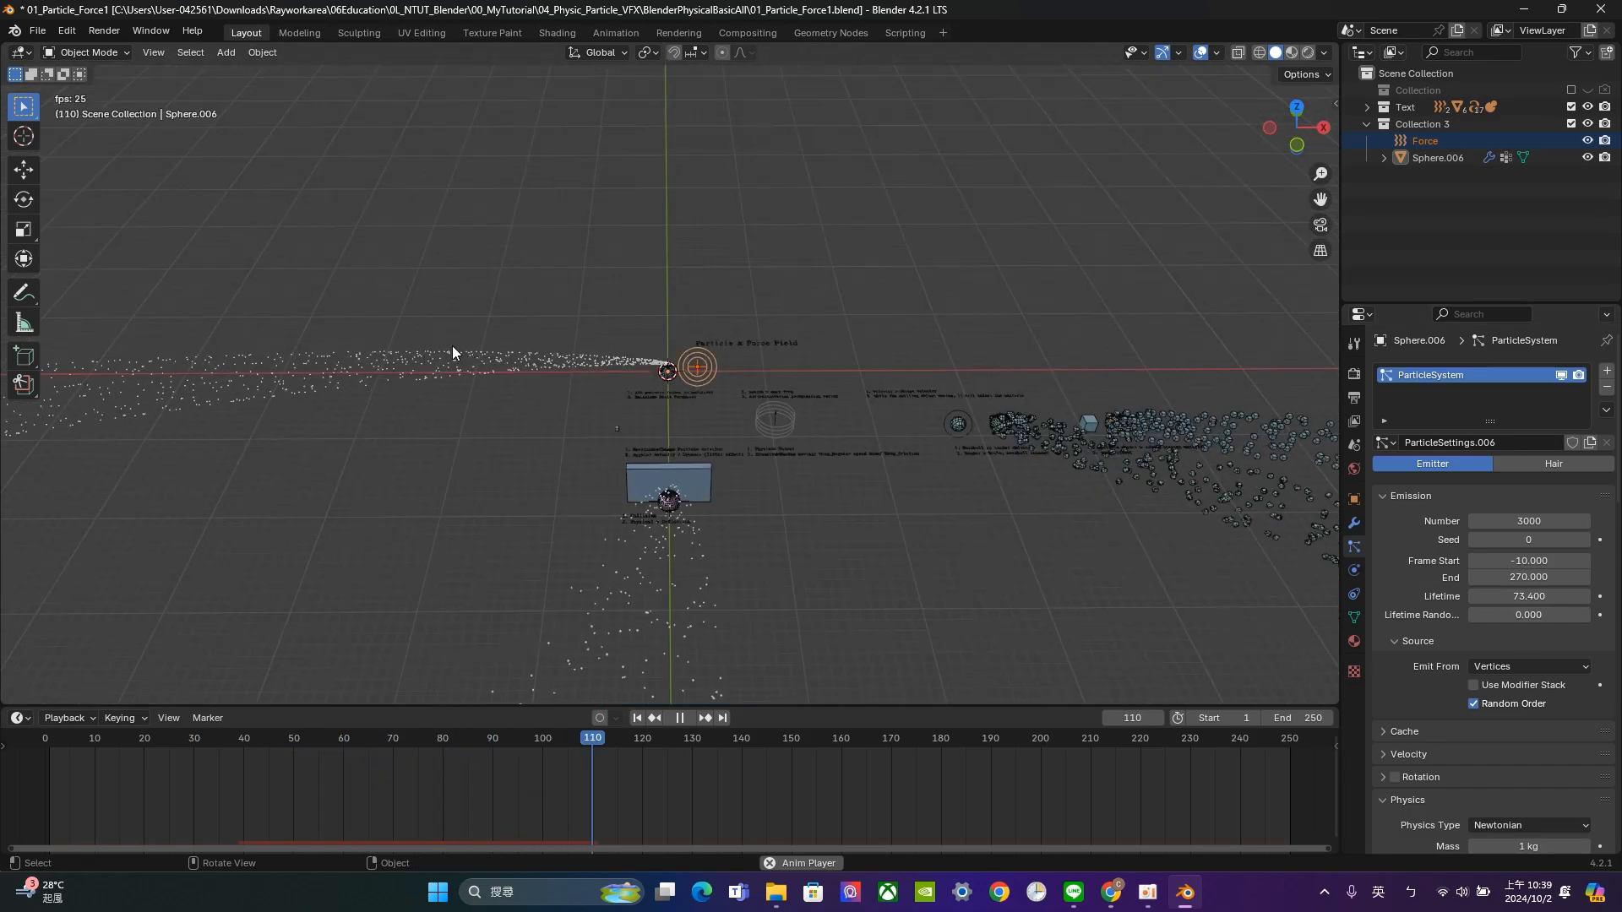
scroll(372, 357, up, 7)
scroll(368, 333, up, 3)
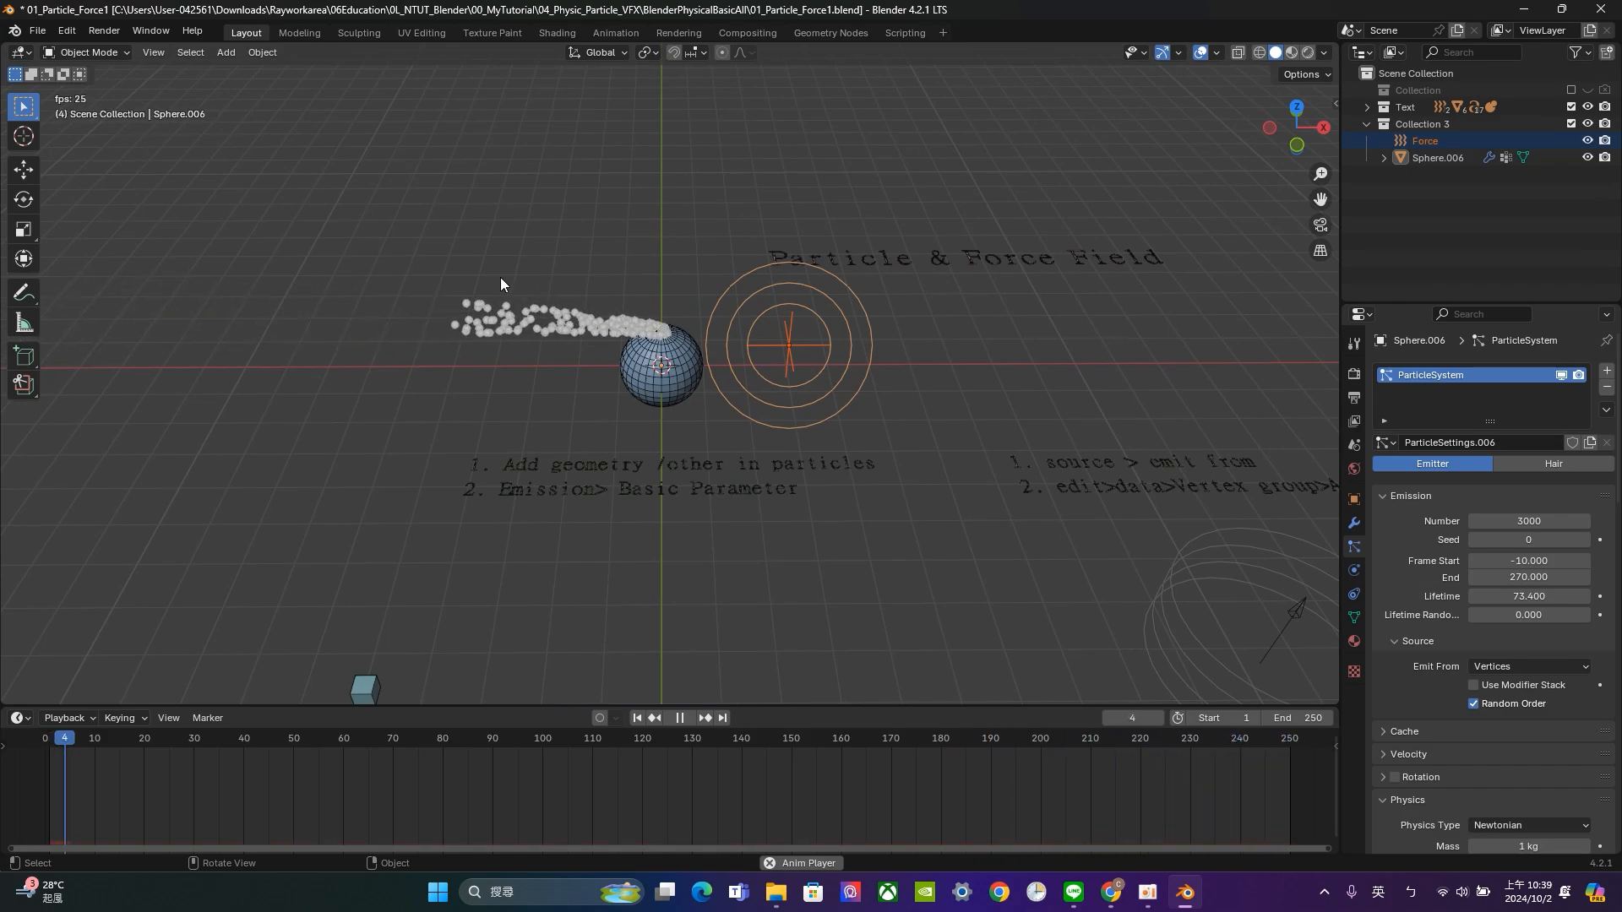
key(space)
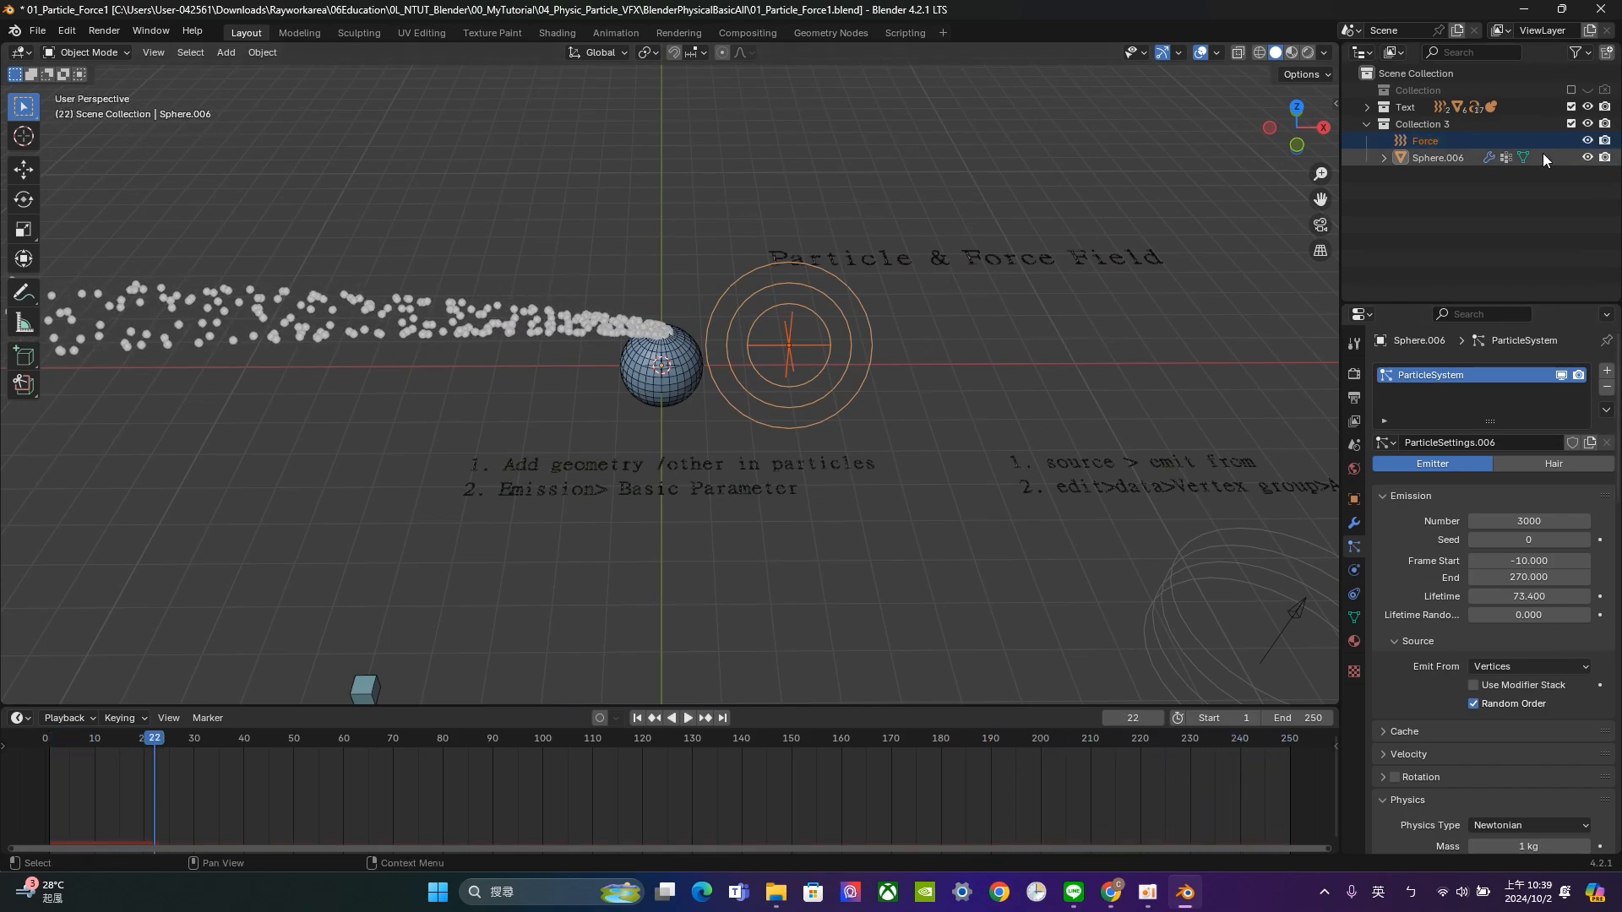
Hide the other demo objects and text labels surrounding the sphere and Force object.
scroll(813, 317, down, 8)
drag(827, 552, 581, 446)
key(h)
drag(1096, 500, 863, 276)
key(h)
scroll(645, 321, up, 15)
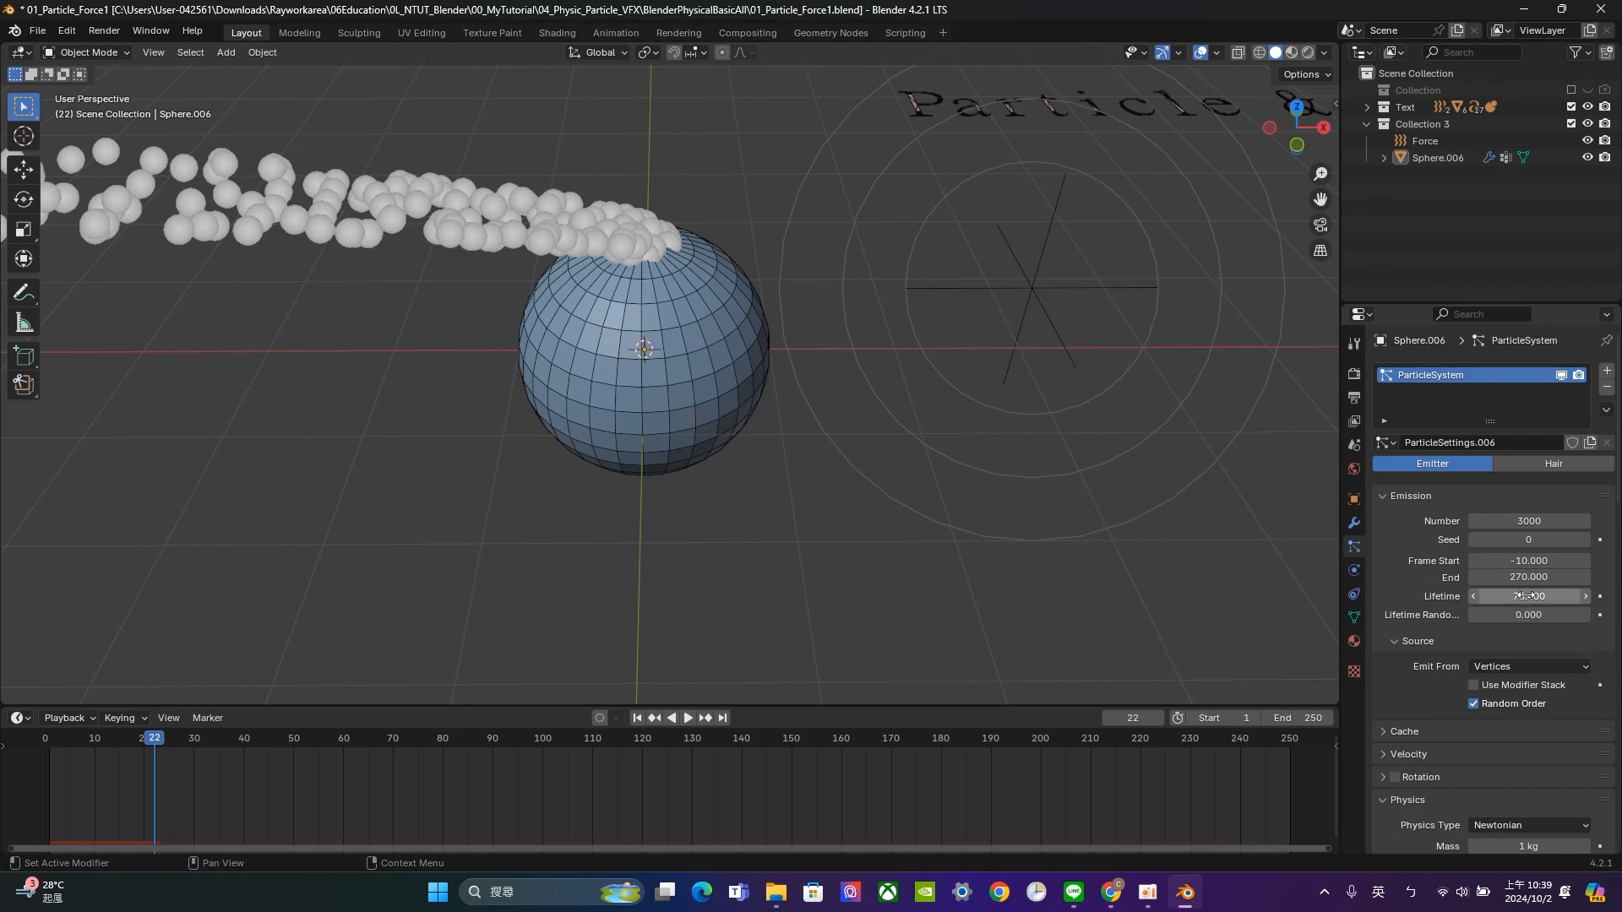
Set the sphere's particle Lifetime to 100 and its Lifetime Randomness to 1.
click(1527, 595)
text(100)
key(Return)
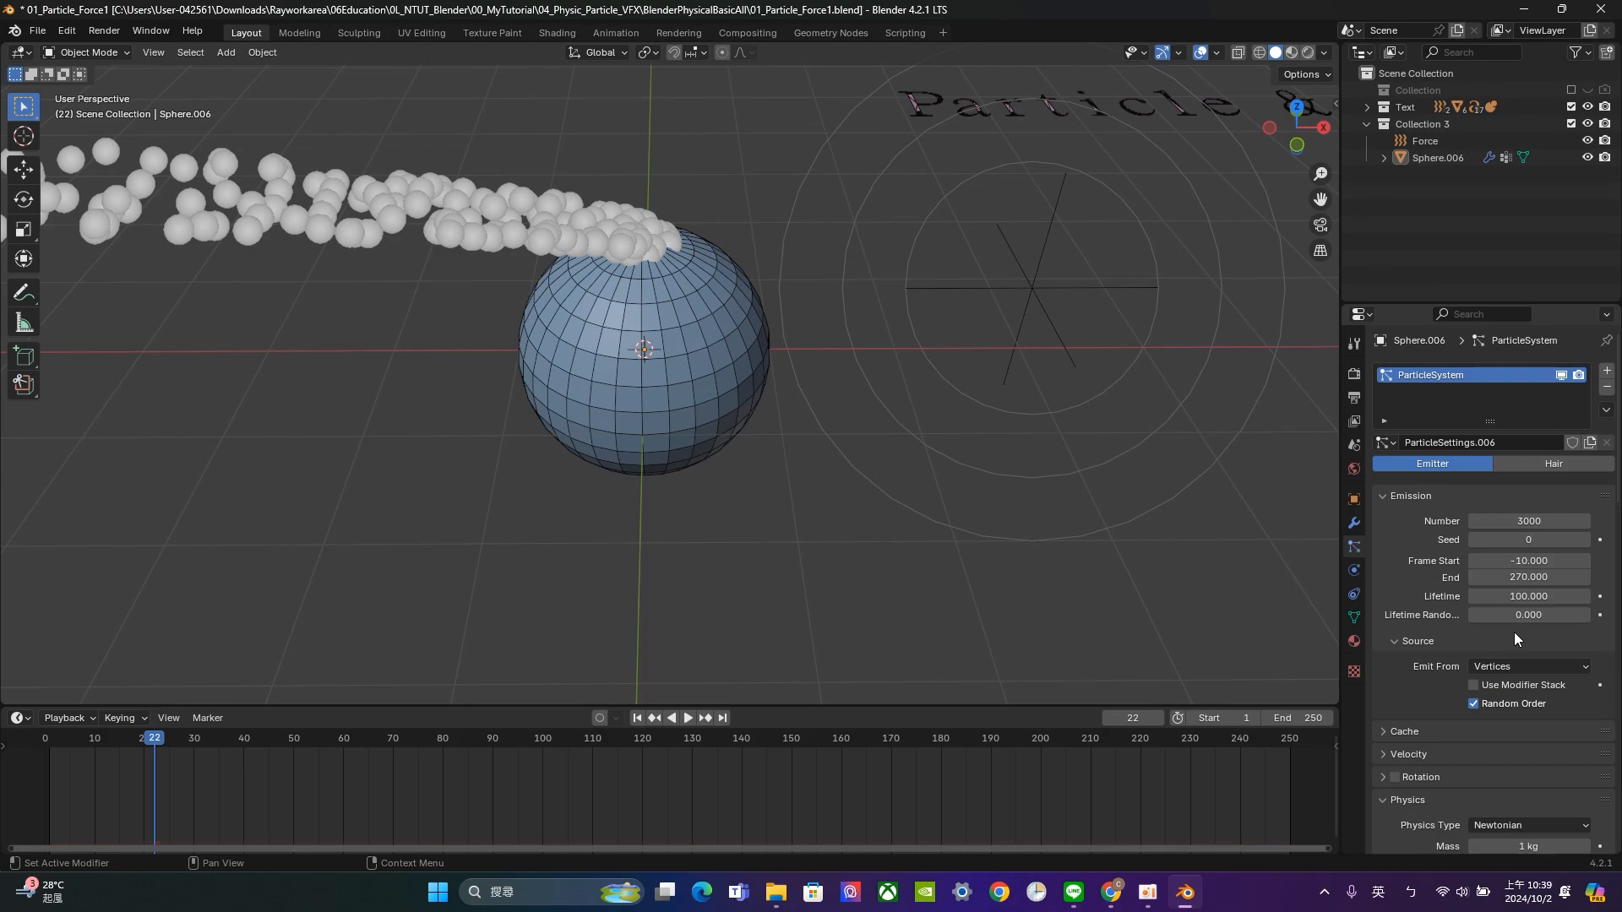
drag(1515, 615, 1590, 617)
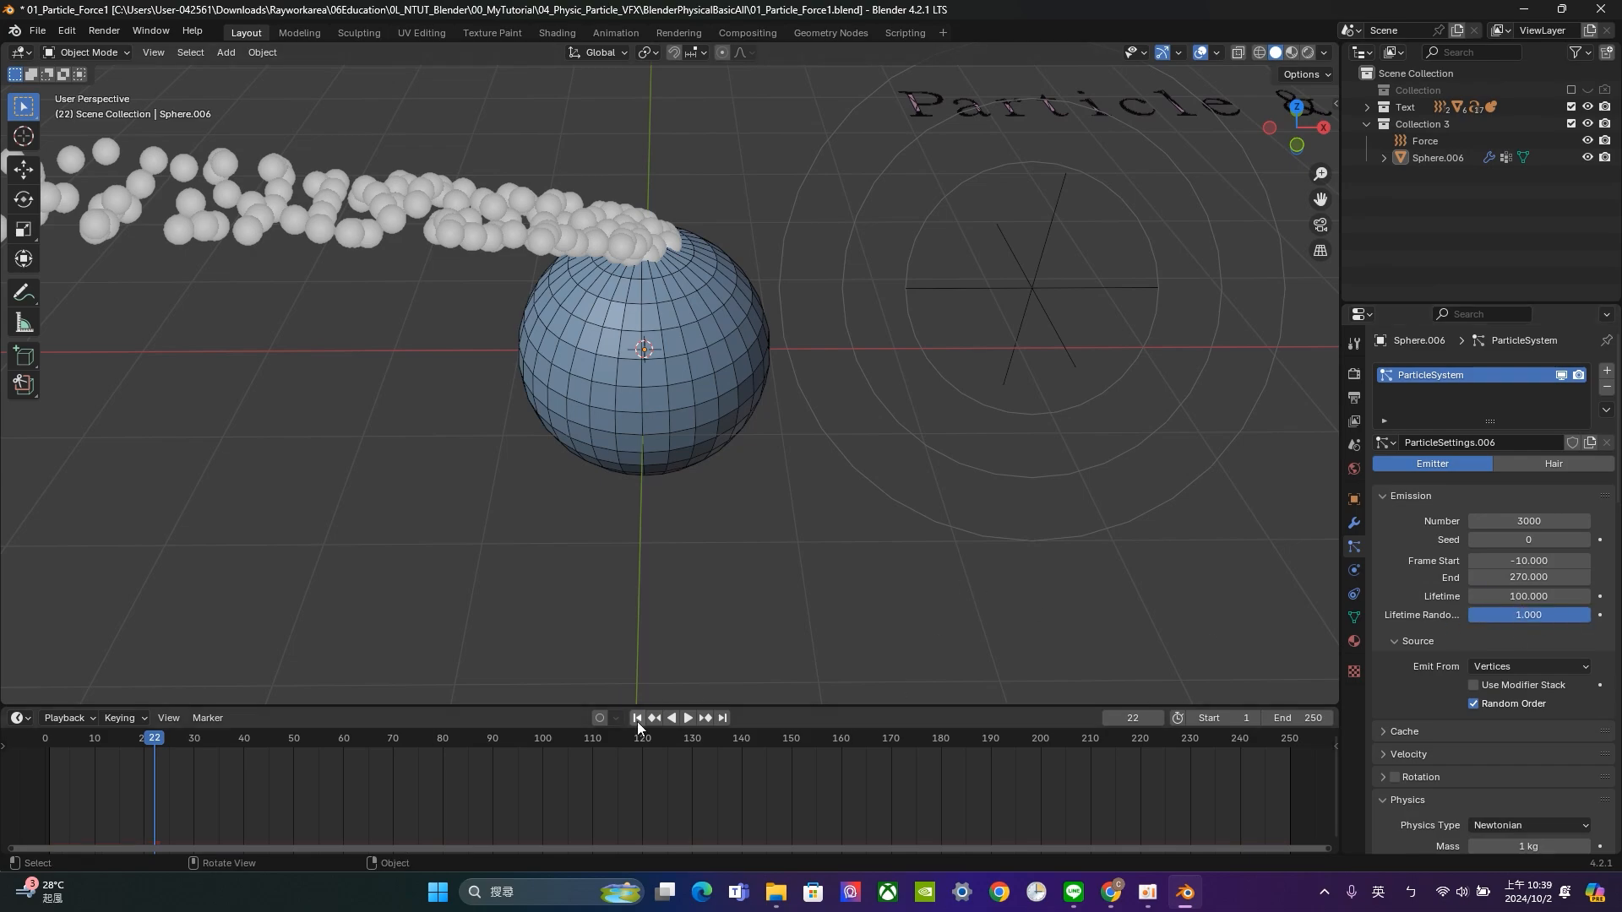
Replay the simulation from the first frame, examine the full particle stream from a distance and pause it.
click(637, 718)
scroll(835, 505, down, 3)
click(687, 718)
scroll(833, 497, down, 5)
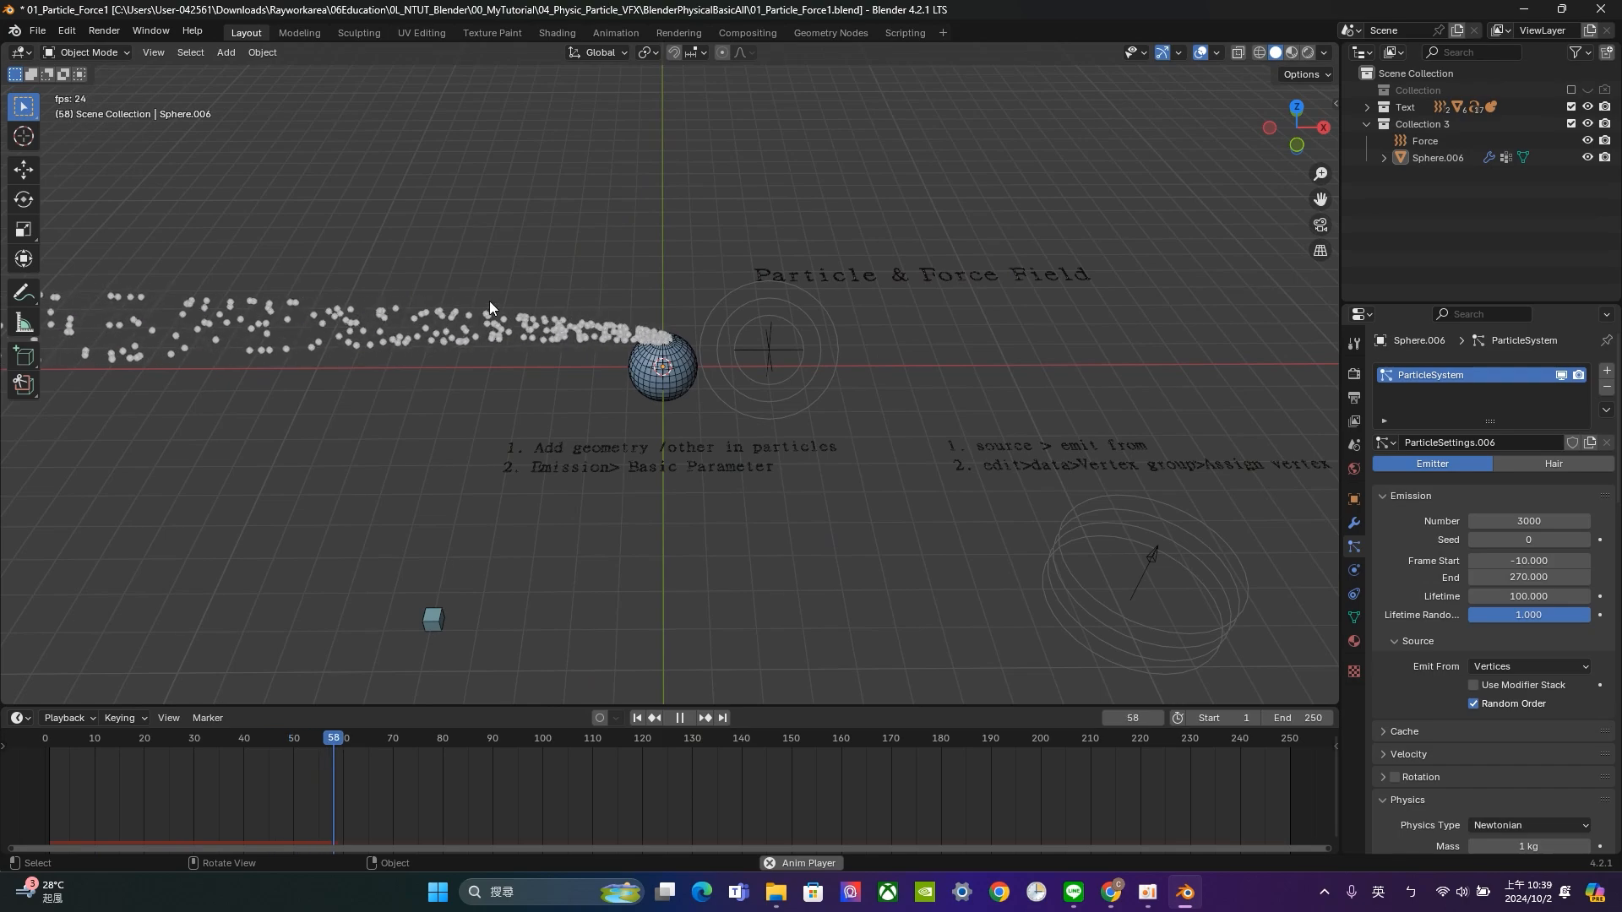
scroll(695, 434, down, 8)
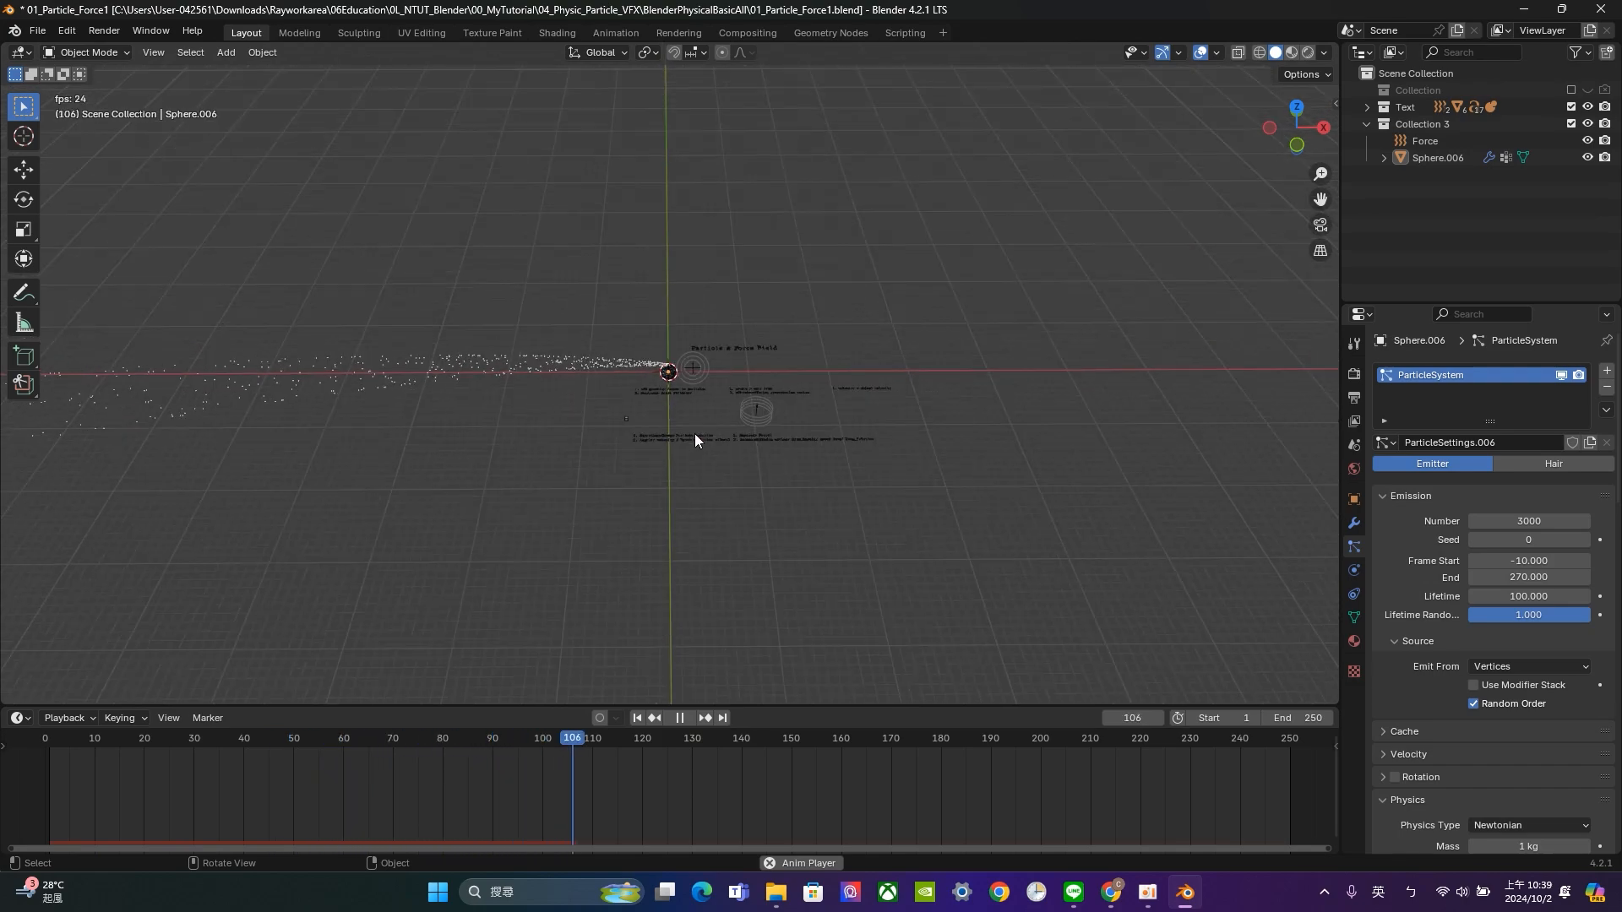
scroll(694, 433, down, 3)
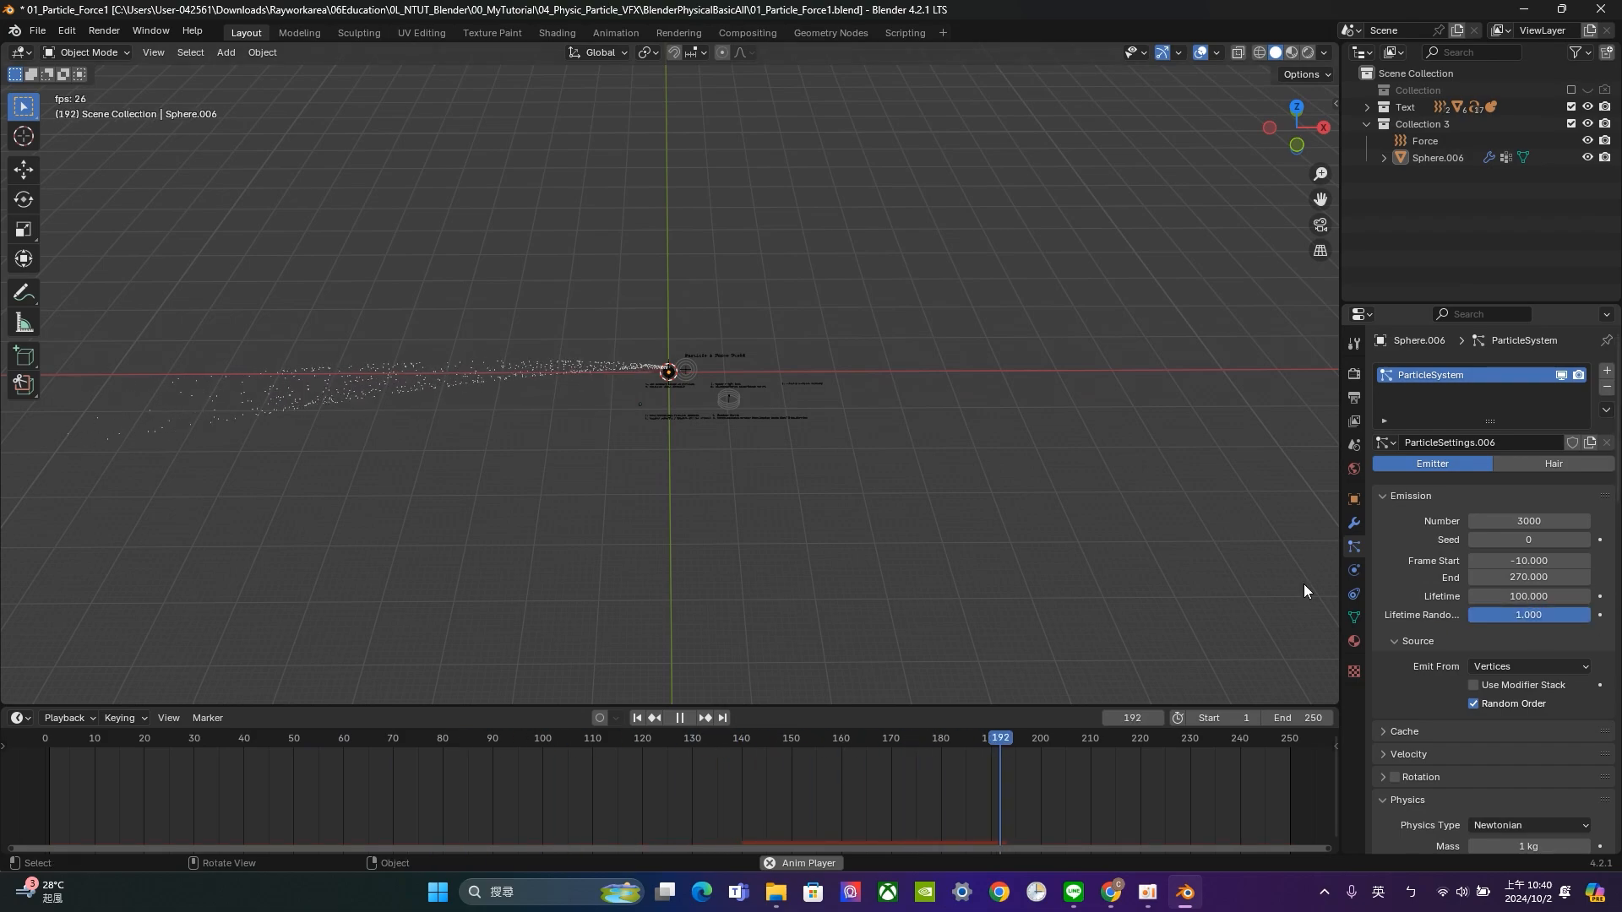
key(space)
scroll(799, 376, up, 10)
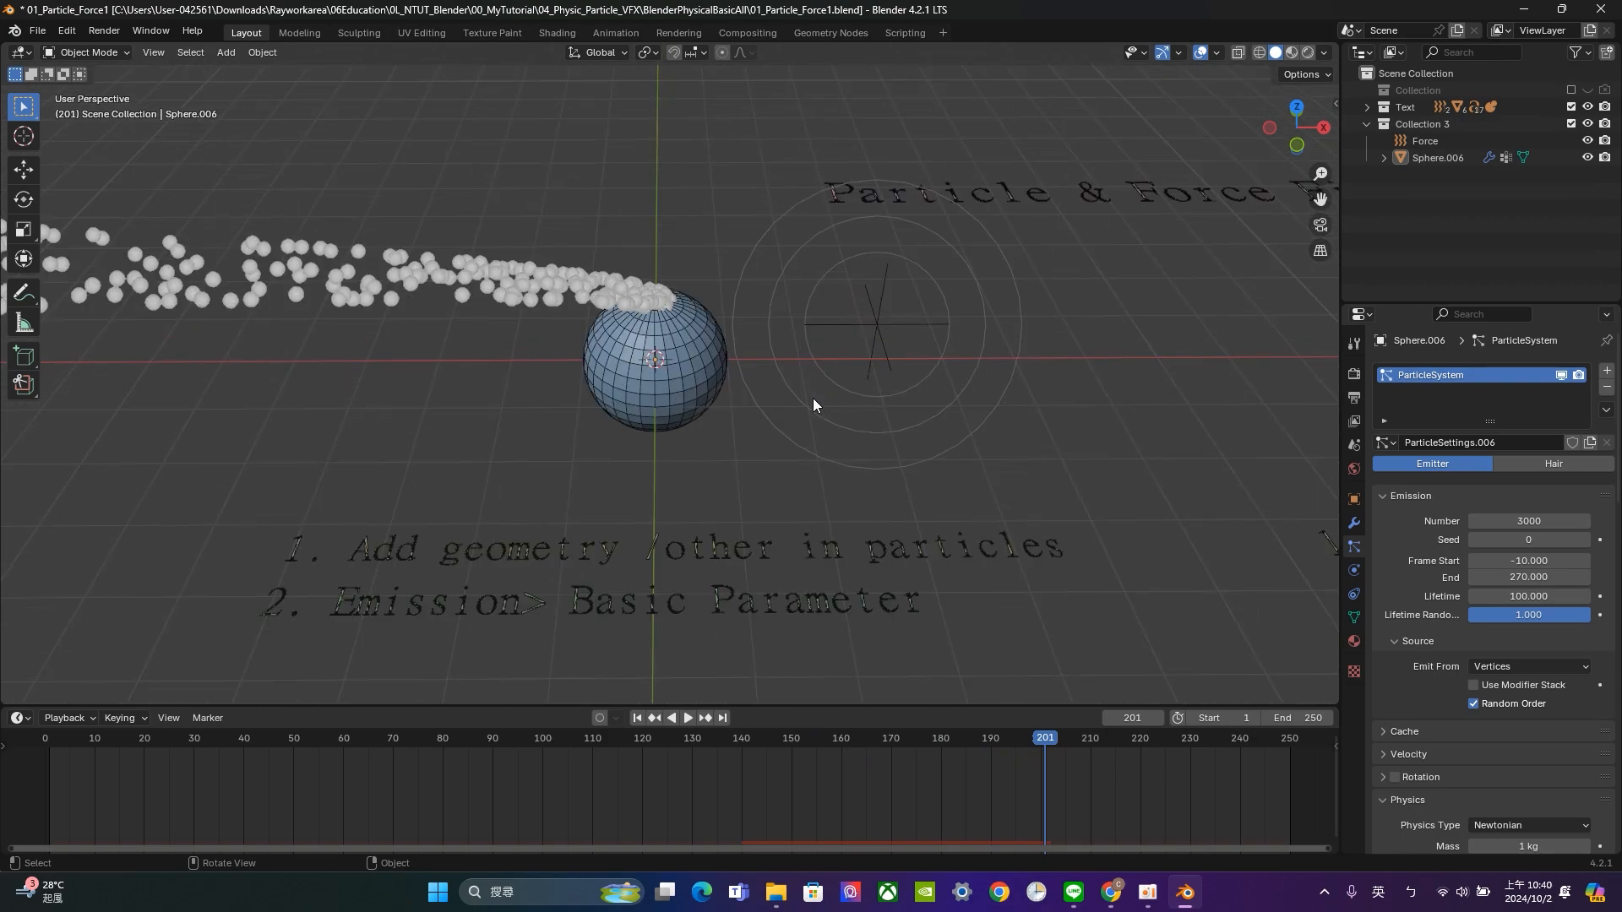
scroll(812, 398, down, 4)
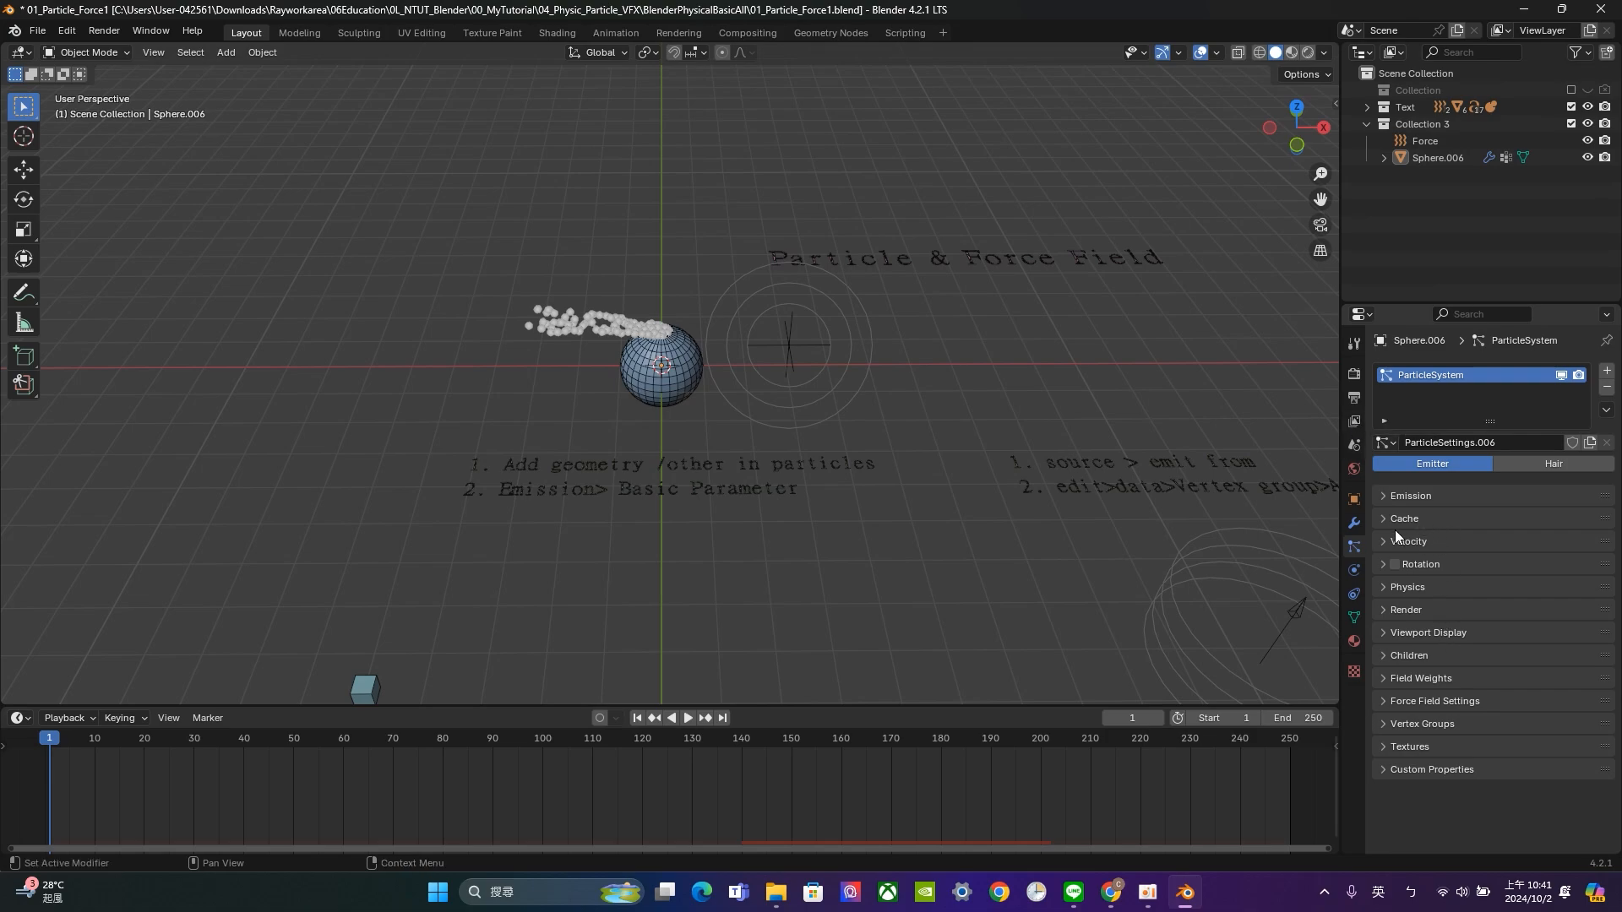
Open the particle Velocity settings and annotate an upward arrow from the sphere's top to illustrate the normal direction.
click(1418, 534)
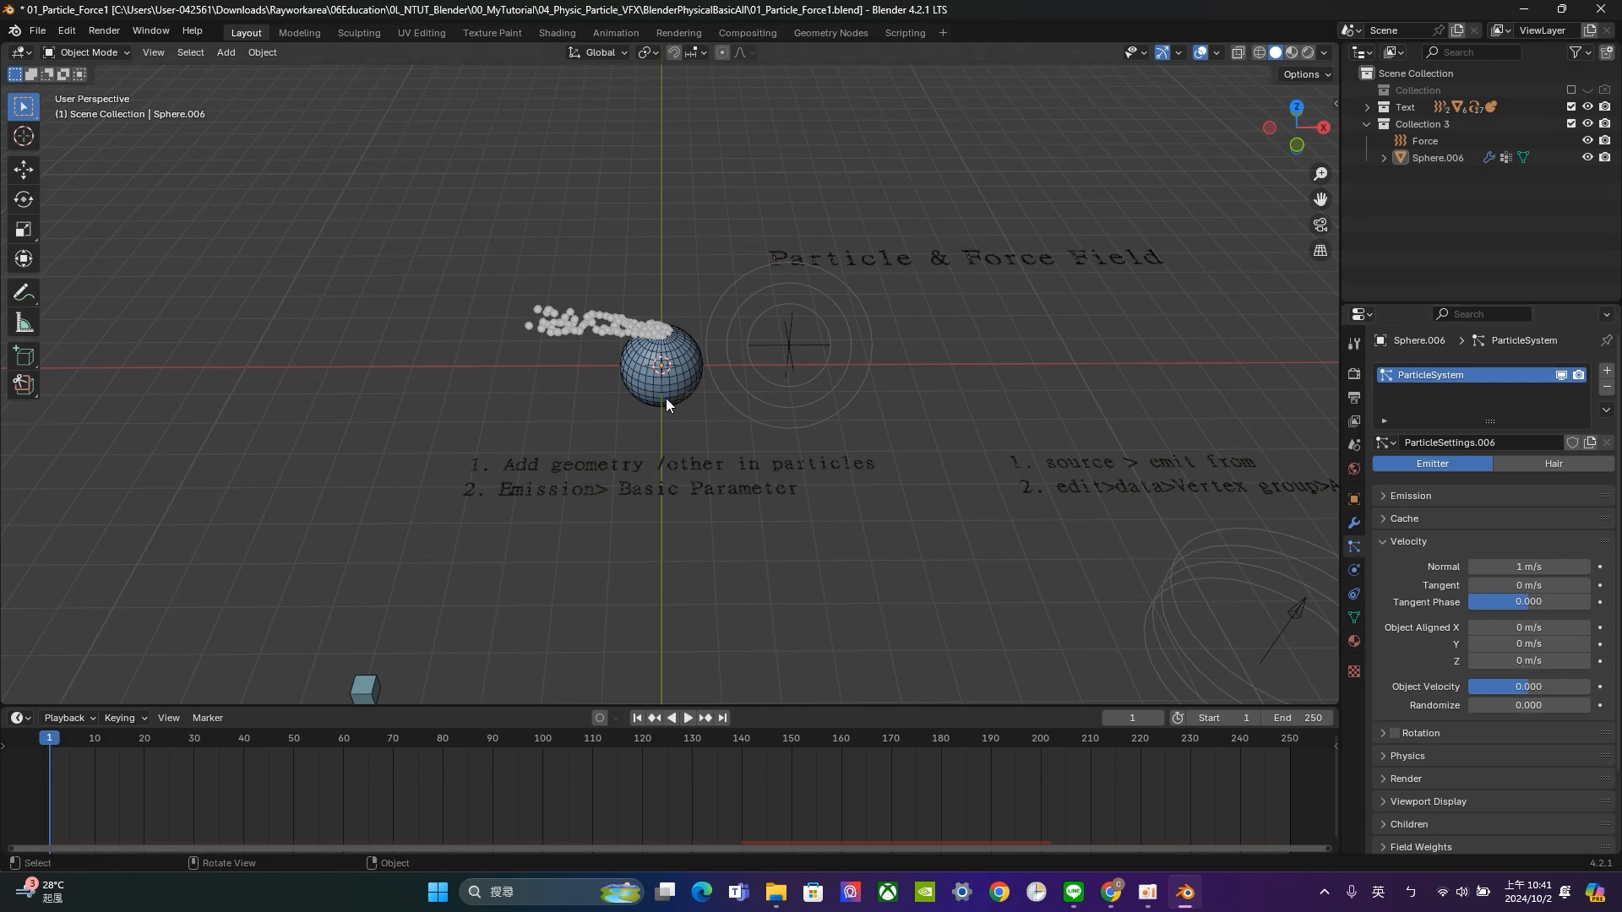
scroll(688, 401, up, 5)
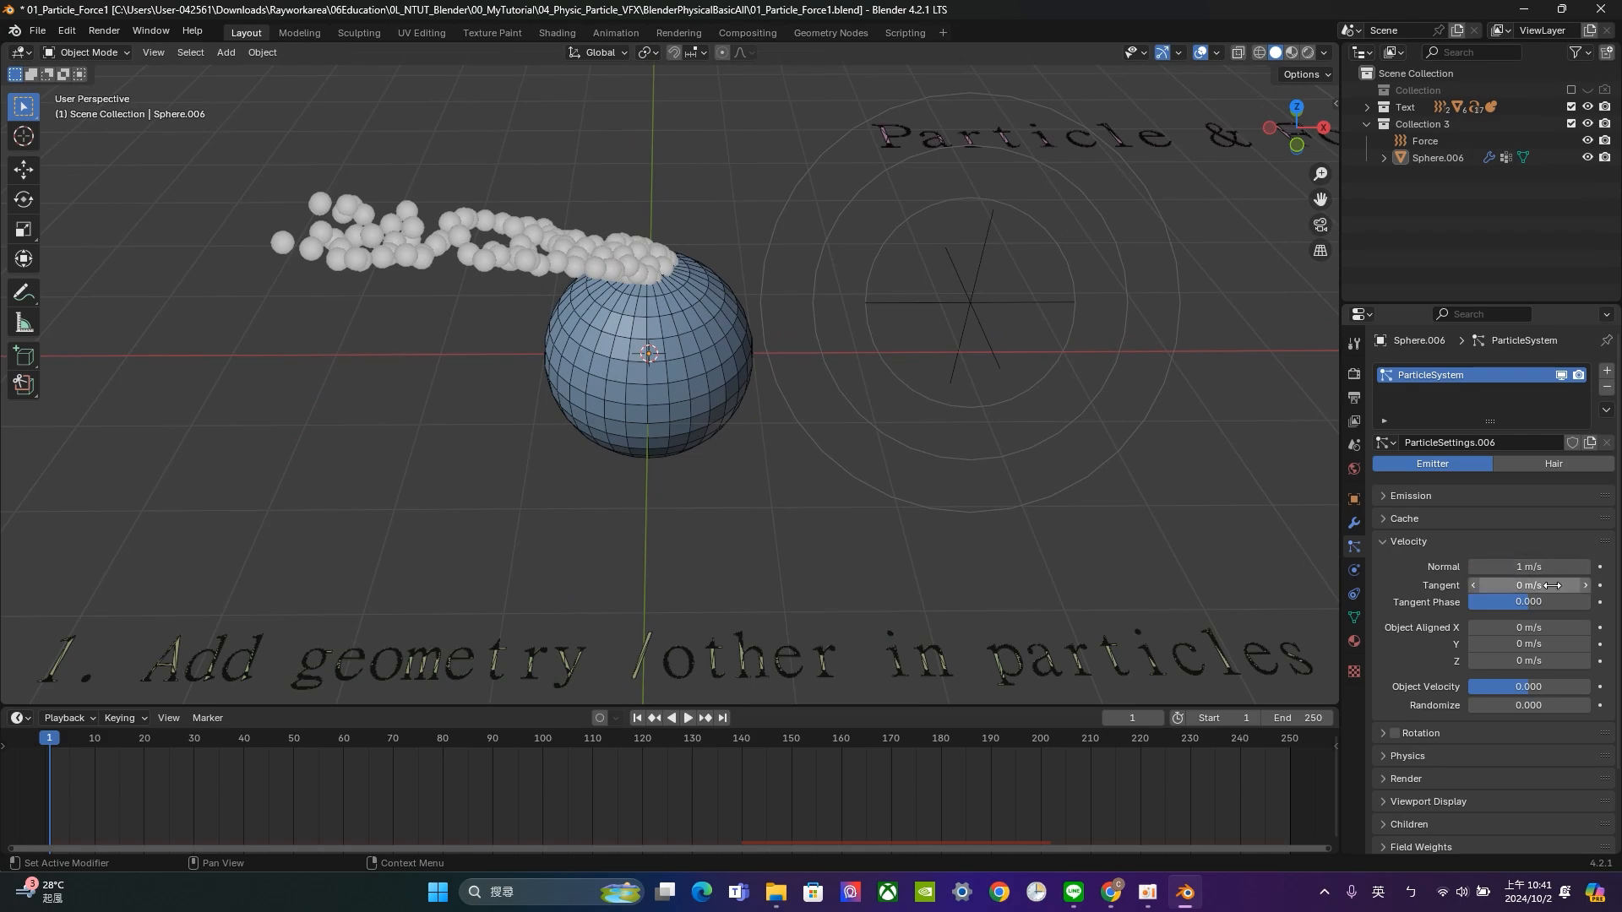
scroll(716, 322, up, 3)
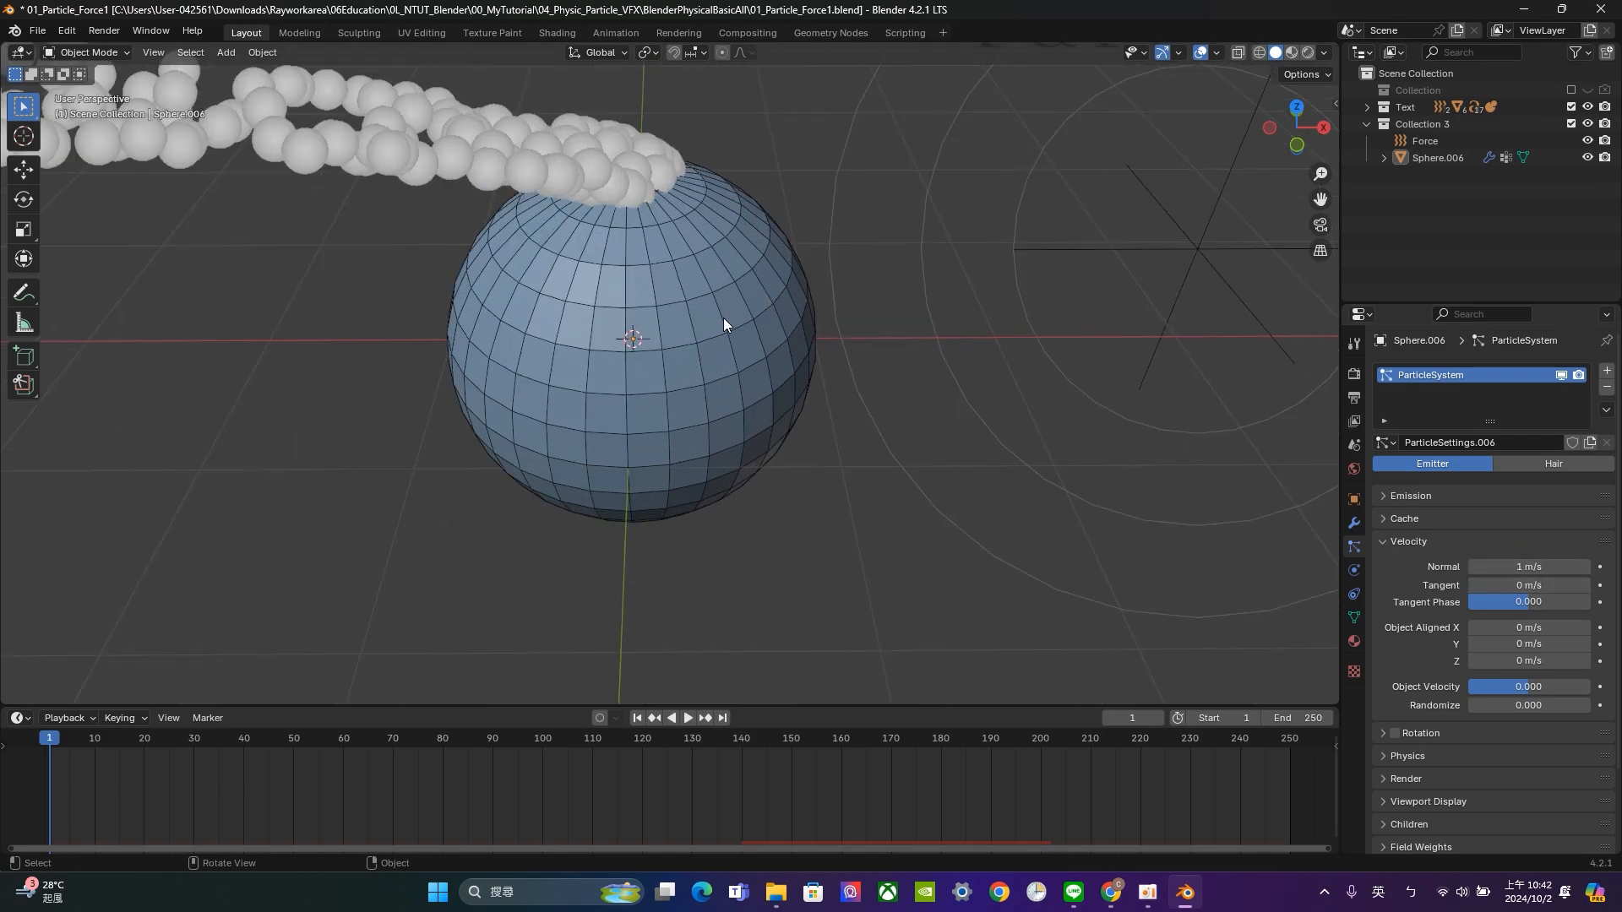
middle_drag(723, 319, 521, 370)
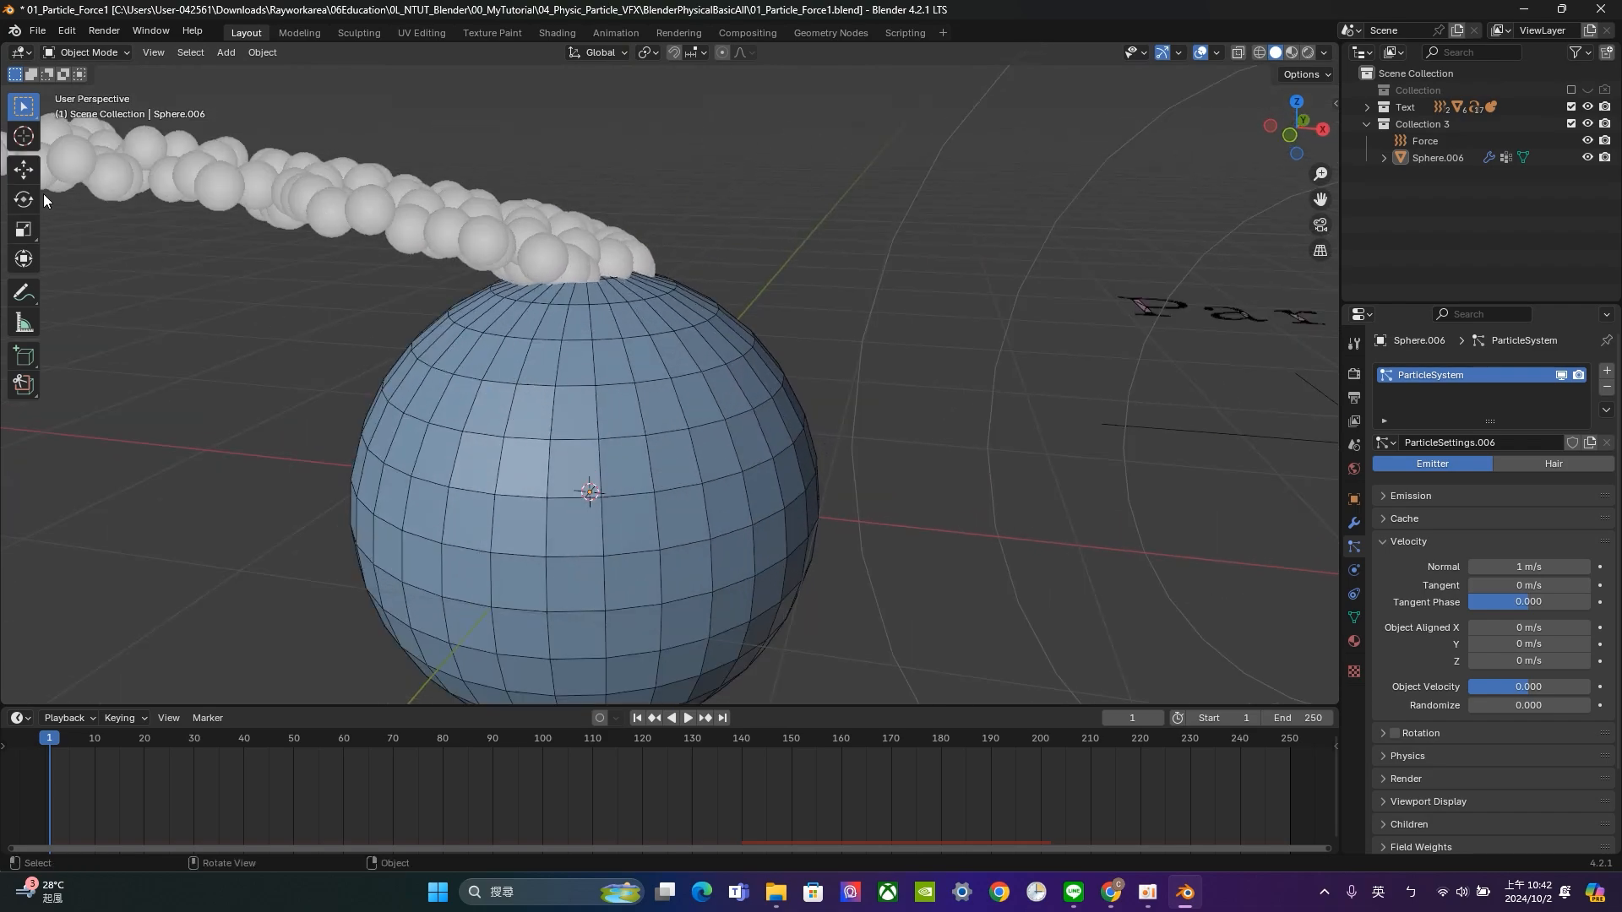
click(24, 292)
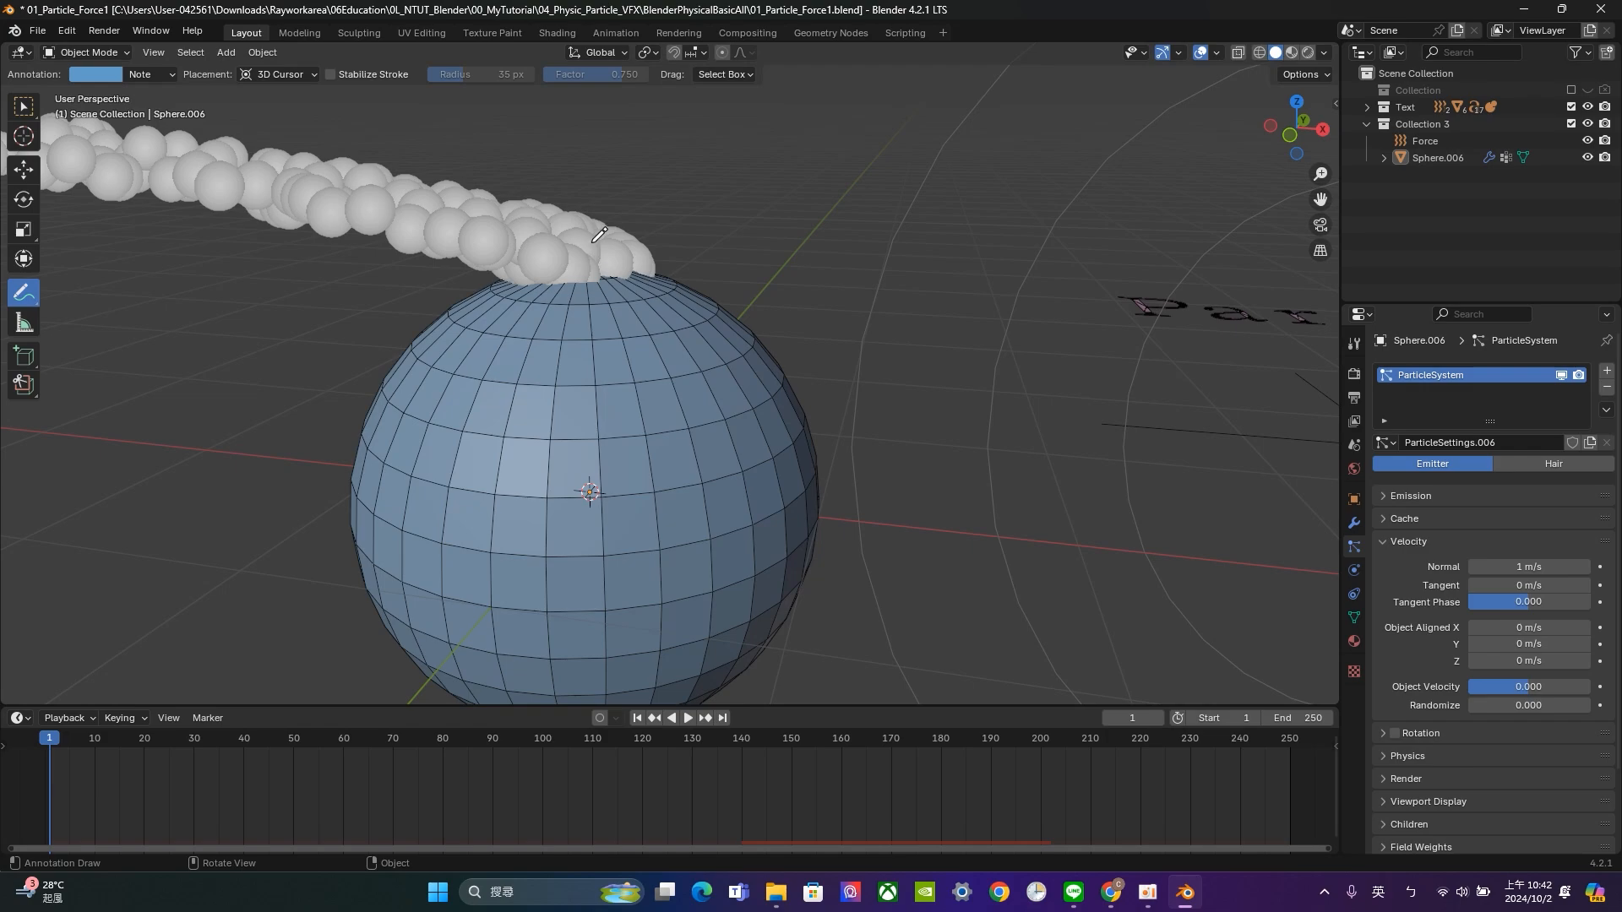
mouse_move(595, 260)
mouse_down()
mouse_move(598, 152)
mouse_move(620, 179)
mouse_move(585, 180)
mouse_move(590, 160)
mouse_move(609, 174)
mouse_up()
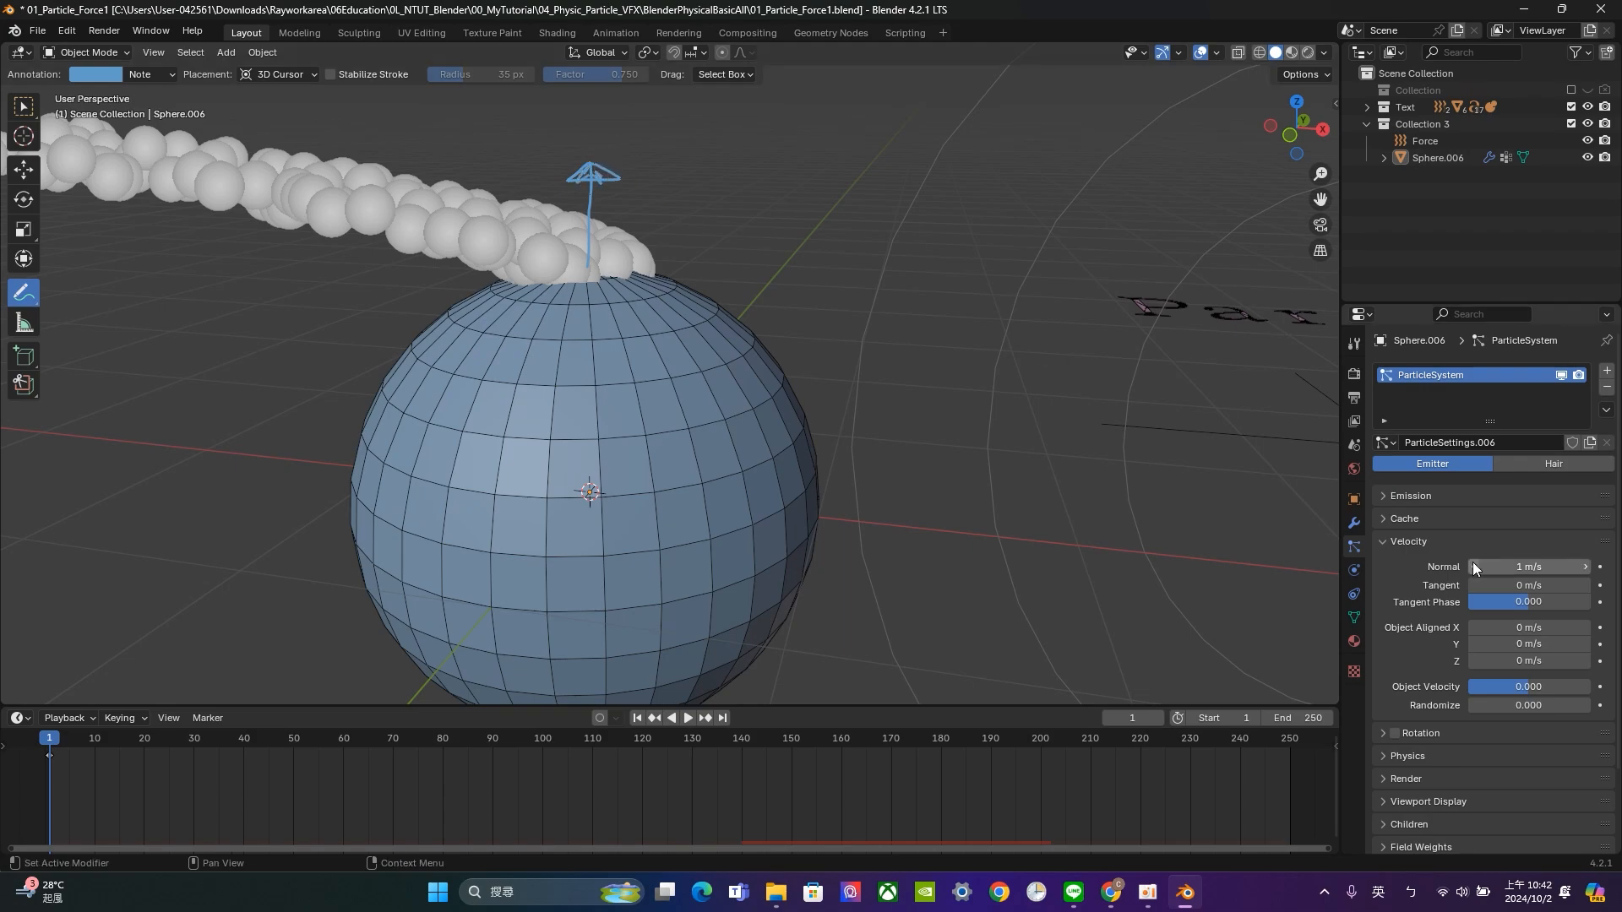
Raise the Normal velocity to 7.43 m/s and annotate arrows for the sideways force and the combined particle direction.
drag(1529, 566, 1613, 566)
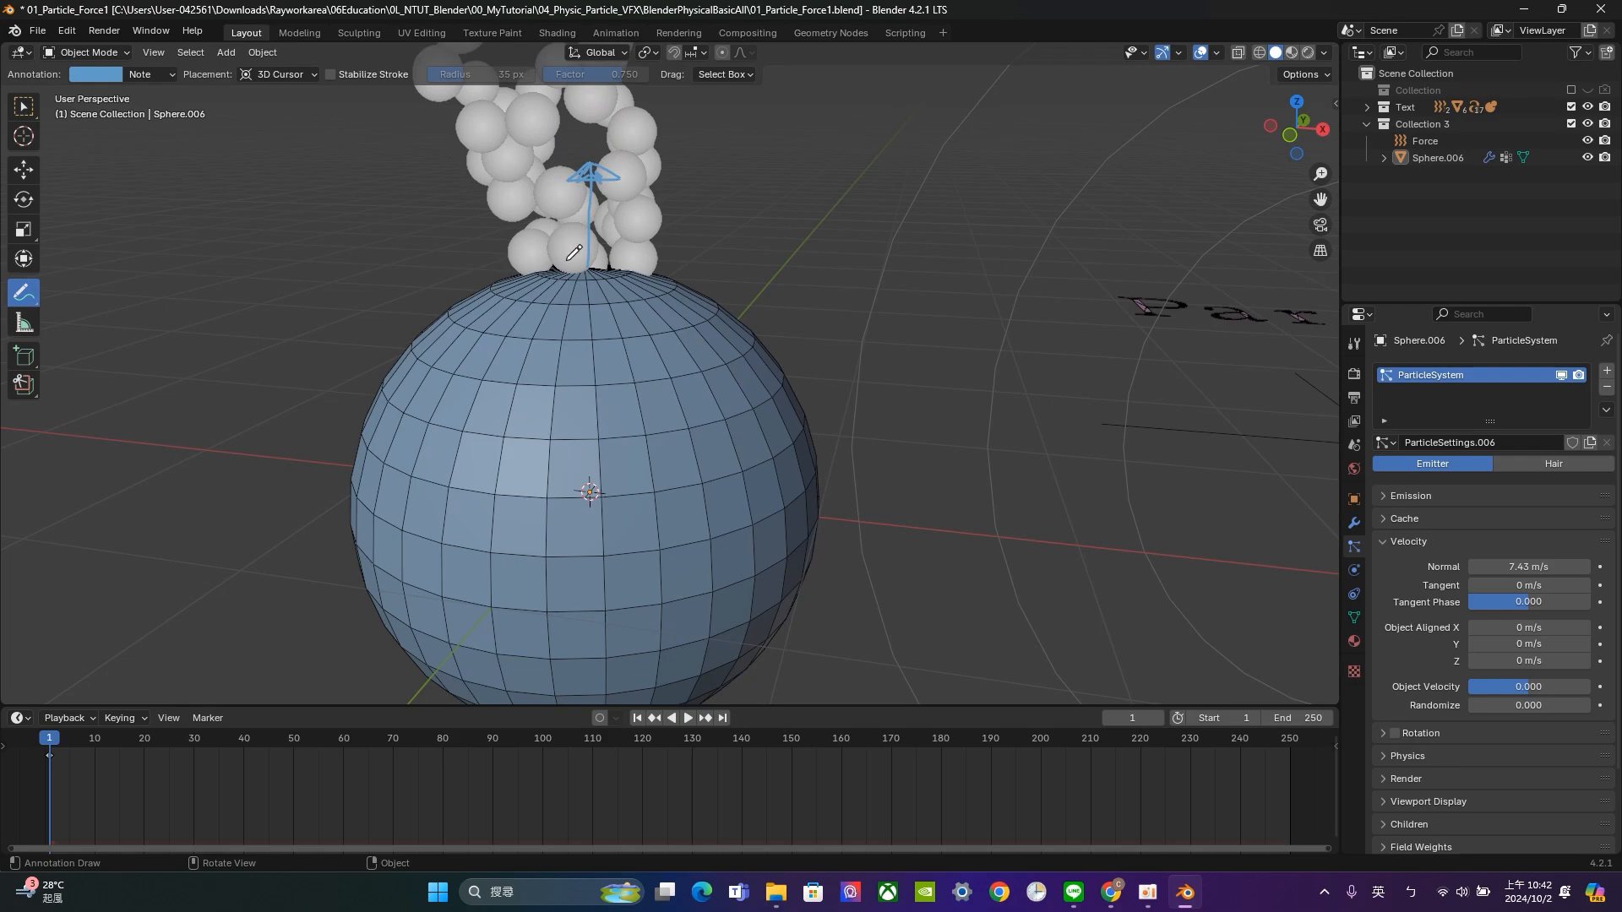
drag(580, 268, 394, 261)
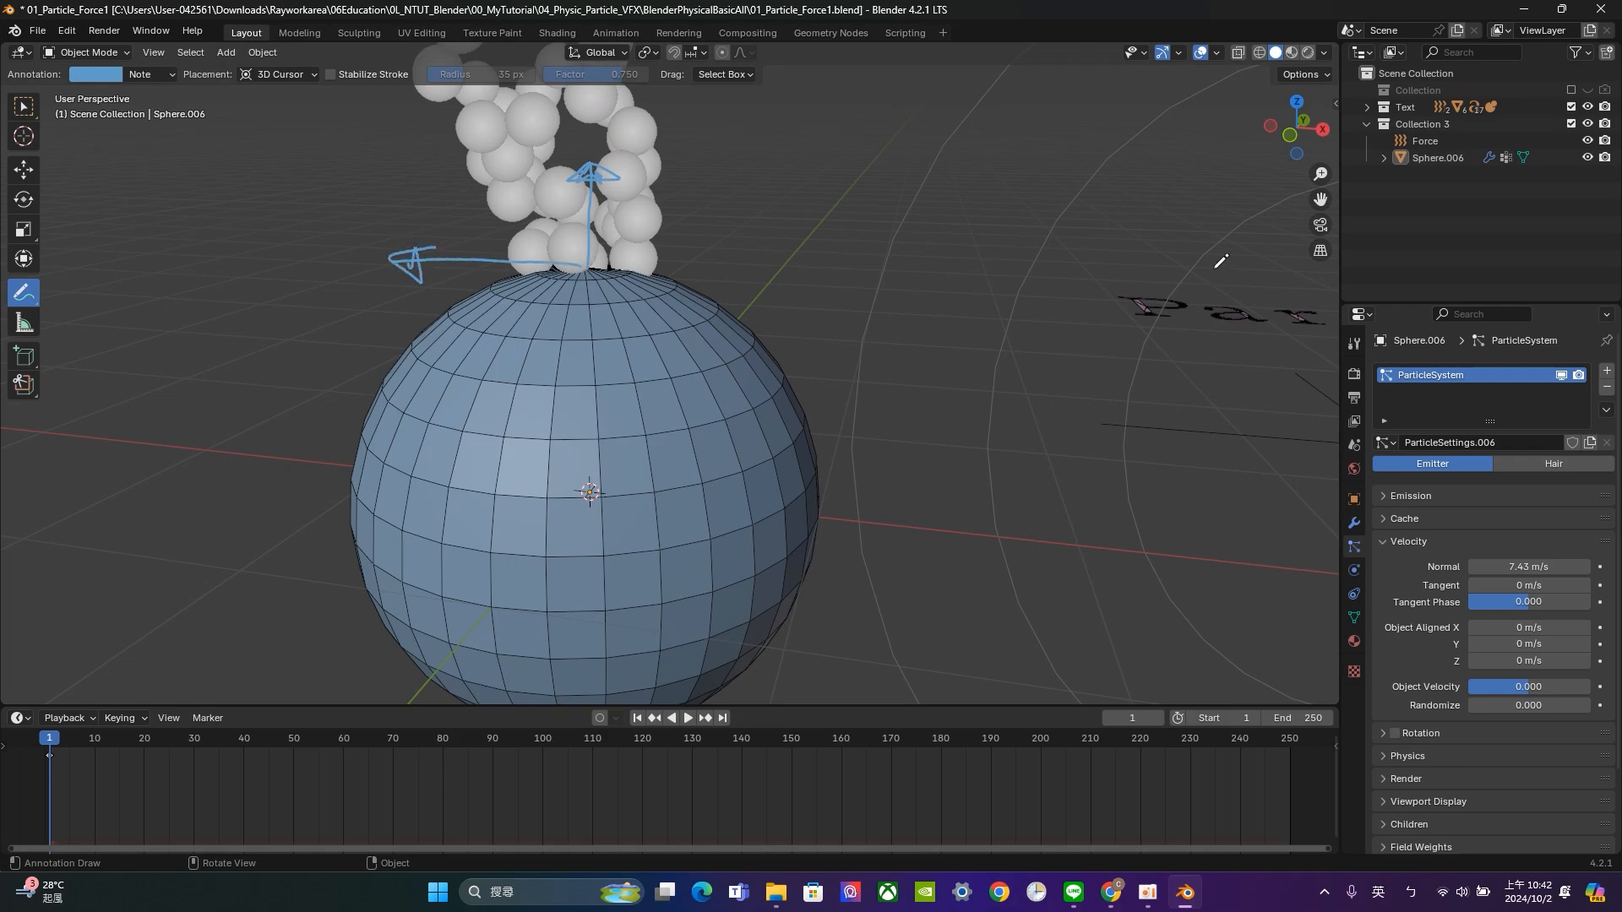
drag(1213, 268, 975, 254)
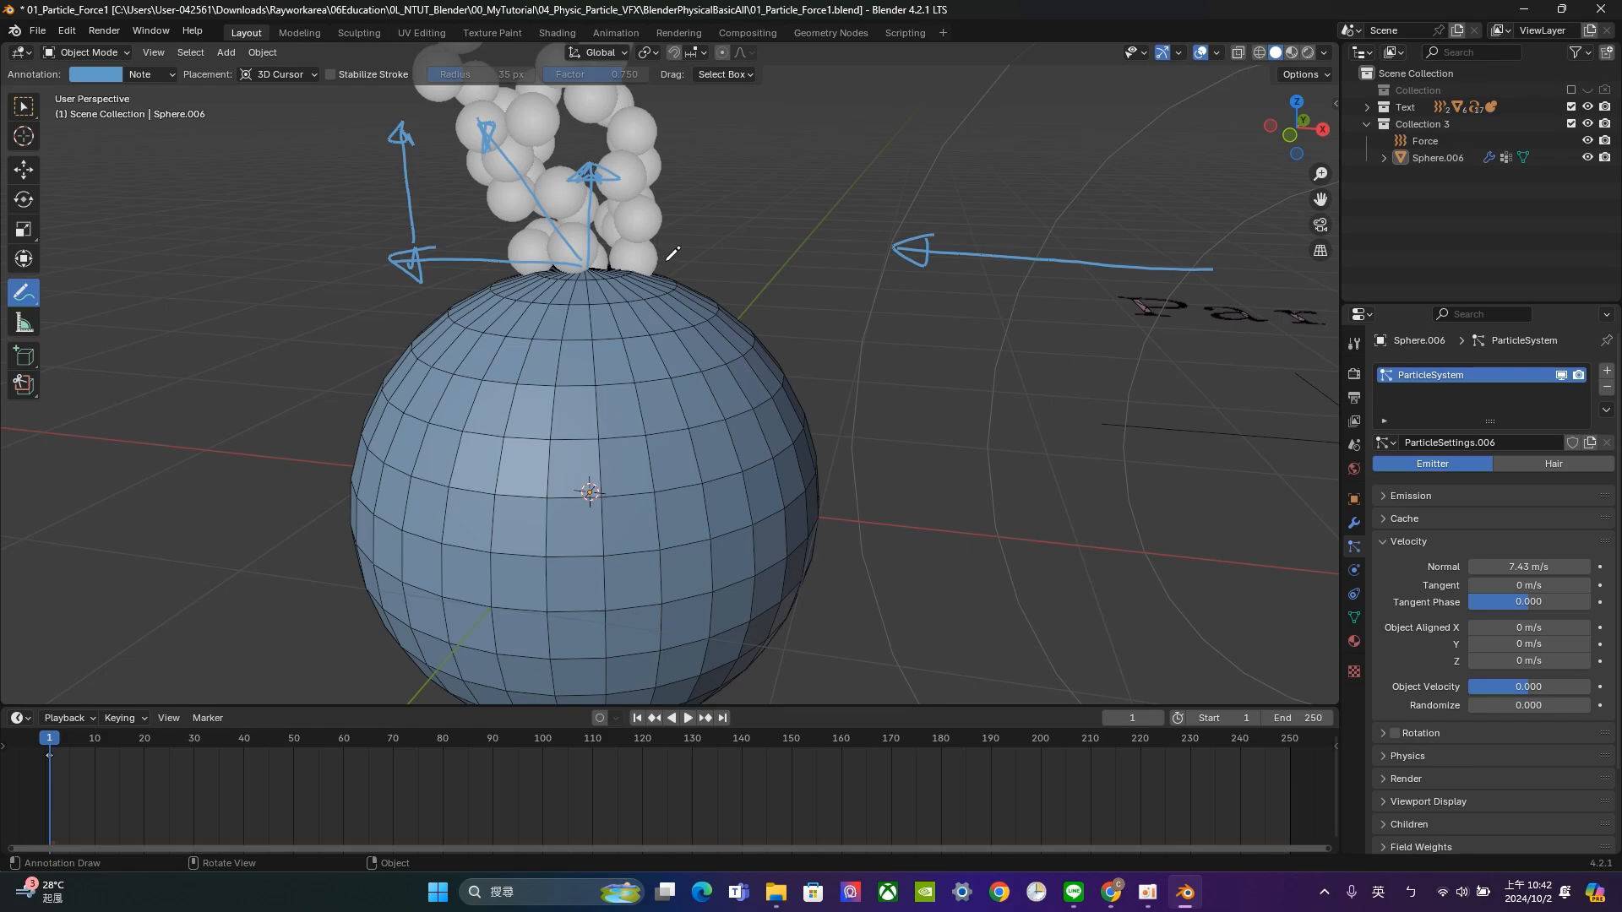
Play the simulation with the sphere and Force object in view to examine the bent particle stream.
scroll(667, 260, down, 6)
scroll(650, 241, up, 1)
shift+middle_drag(593, 205, 625, 252)
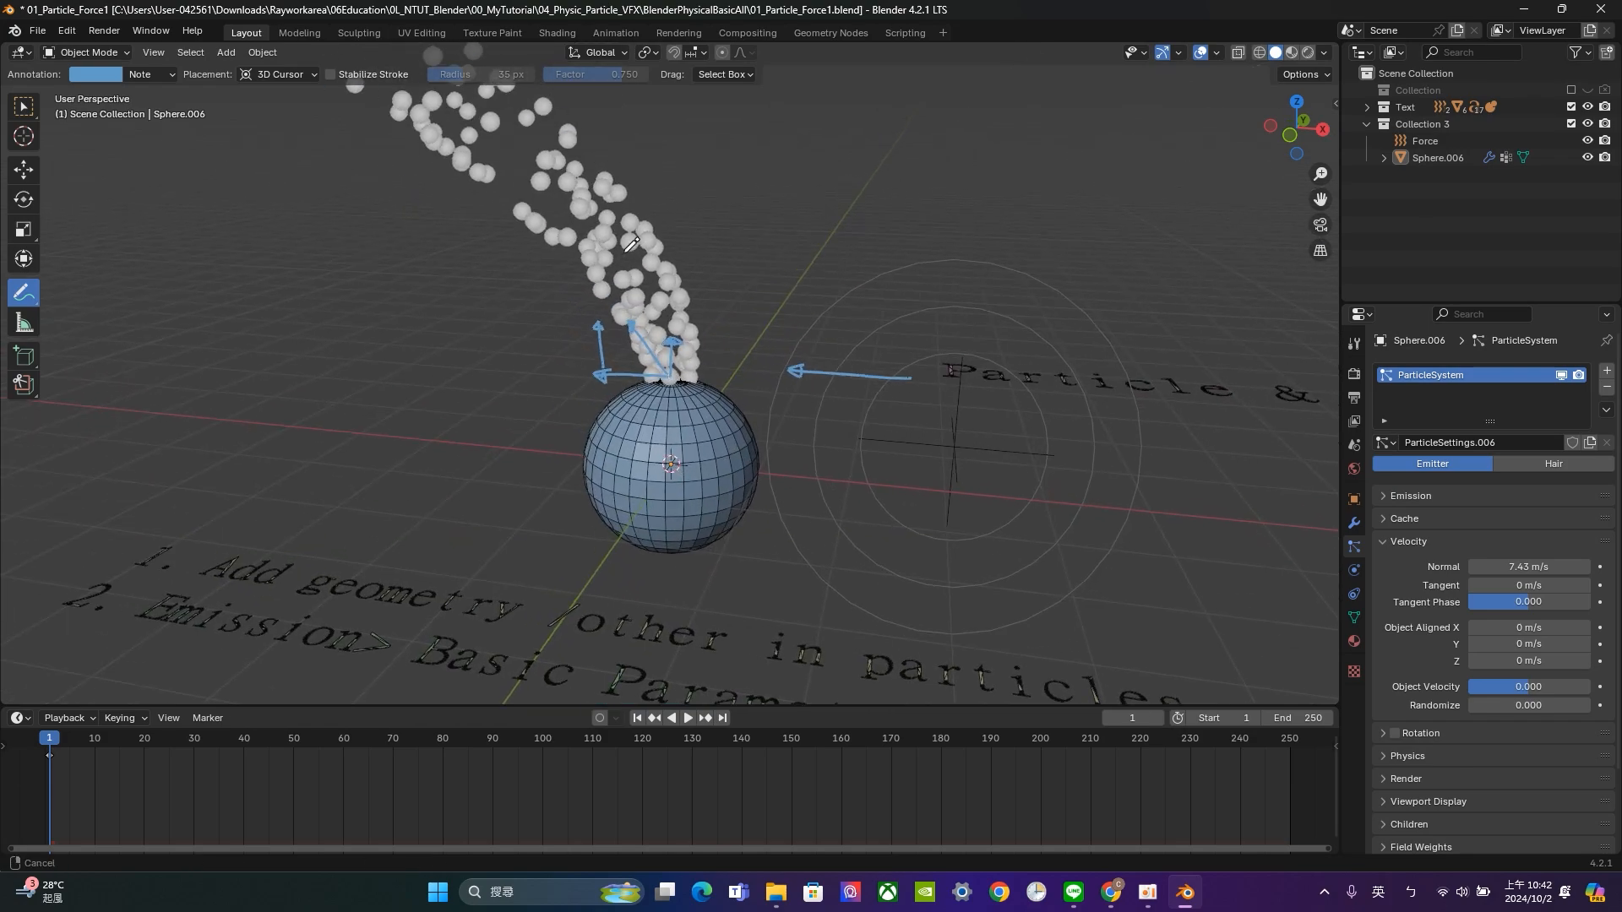
scroll(632, 244, down, 1)
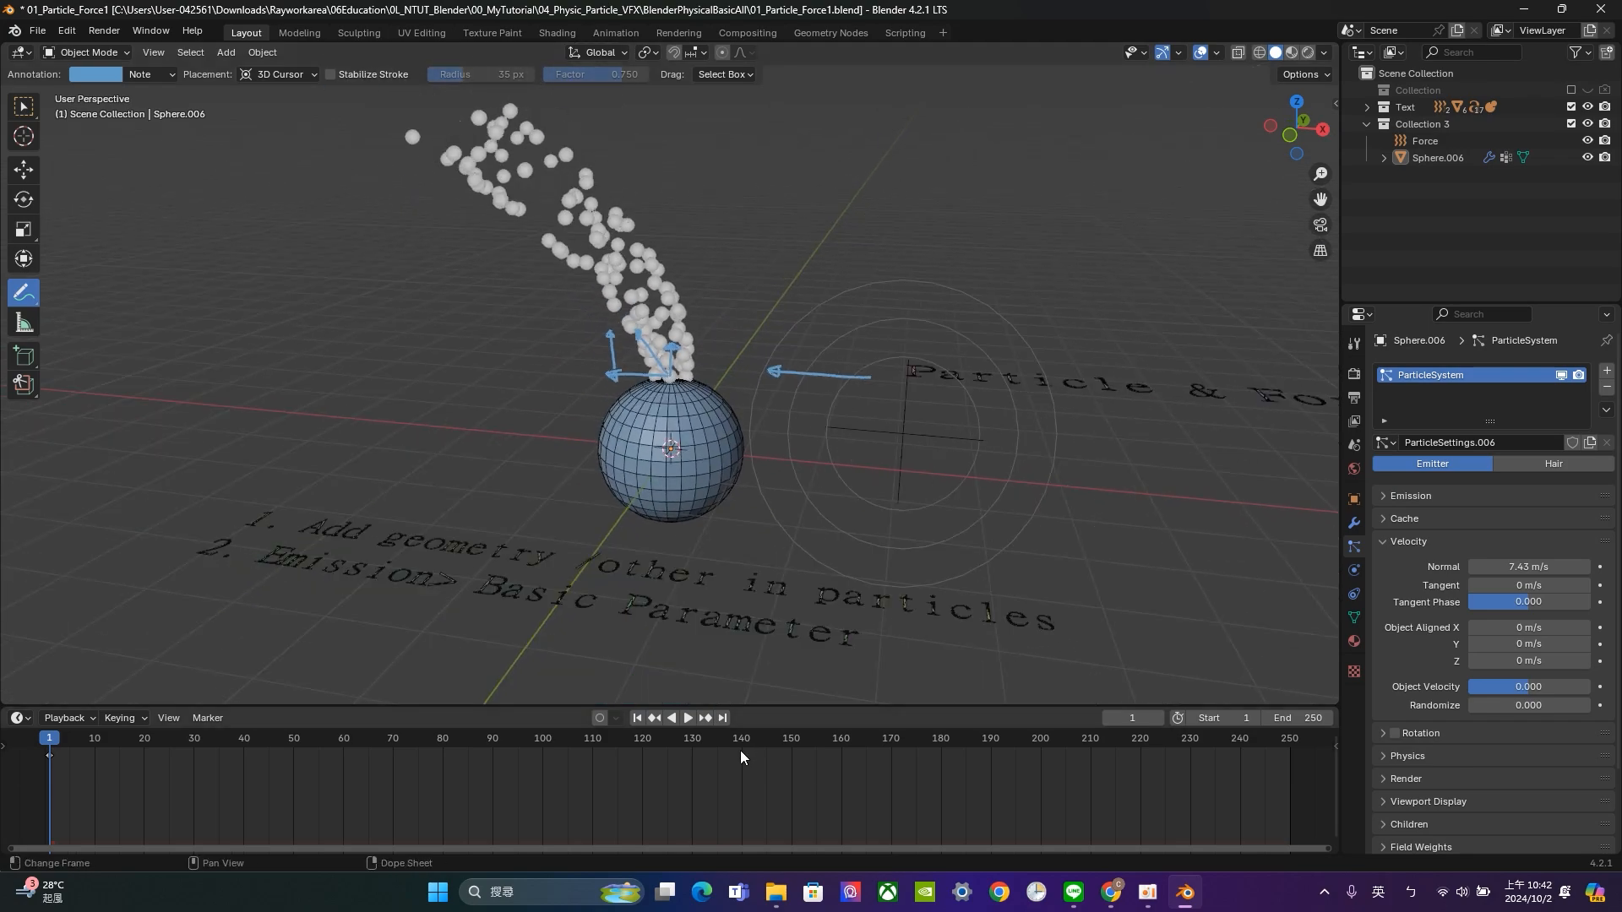
click(688, 719)
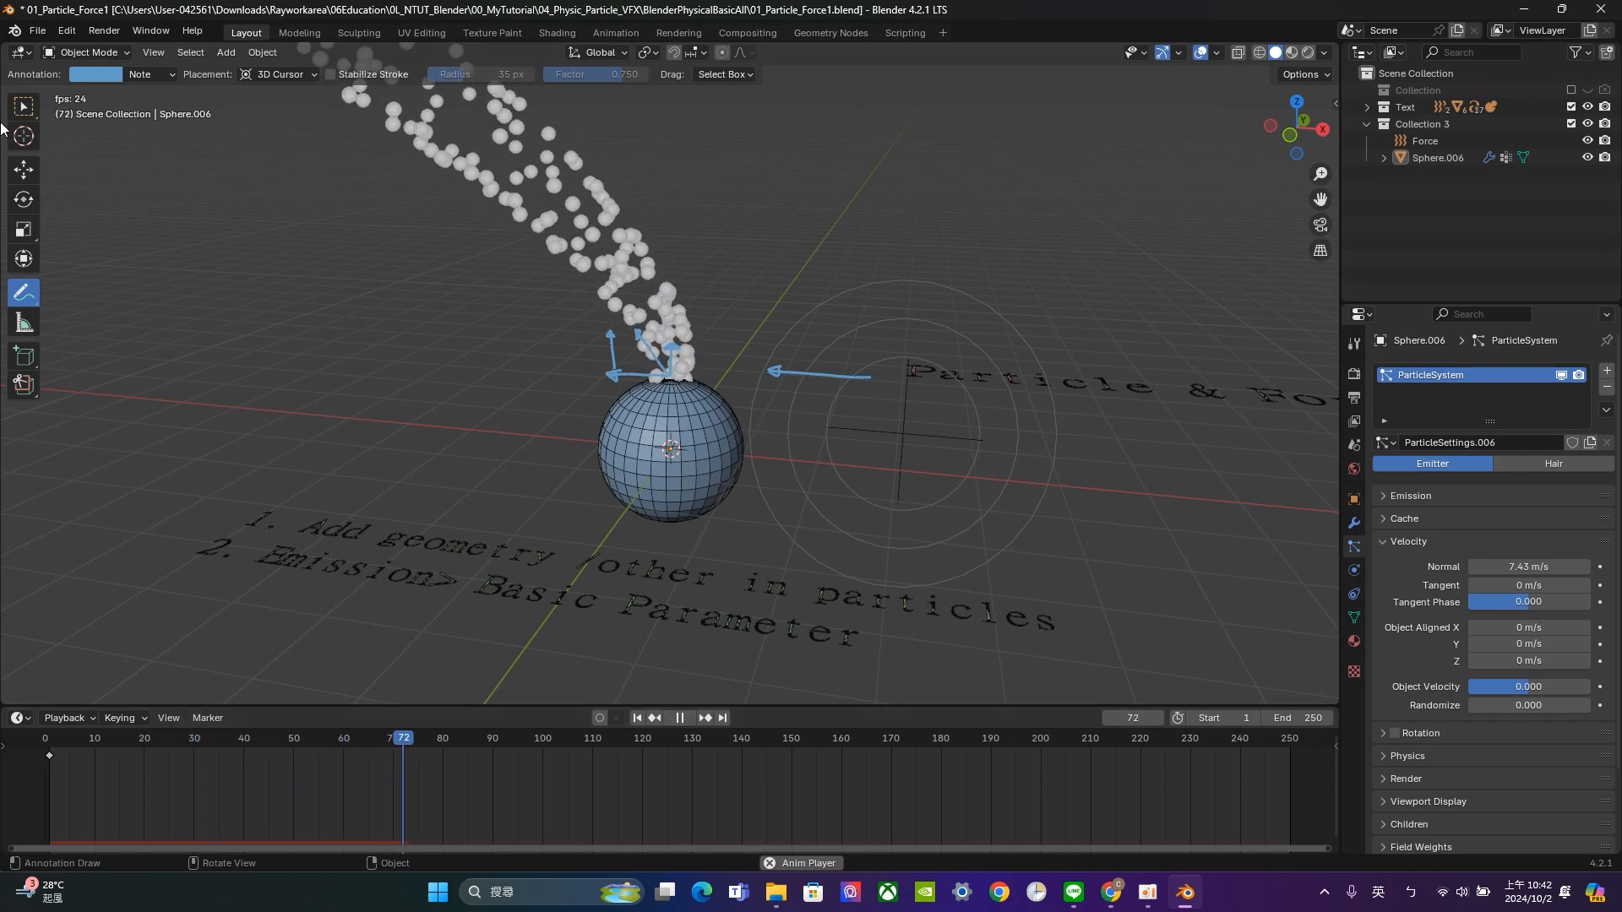
Select the Force object and set its force field Strength to 70.4 during playback.
key(w)
click(1025, 464)
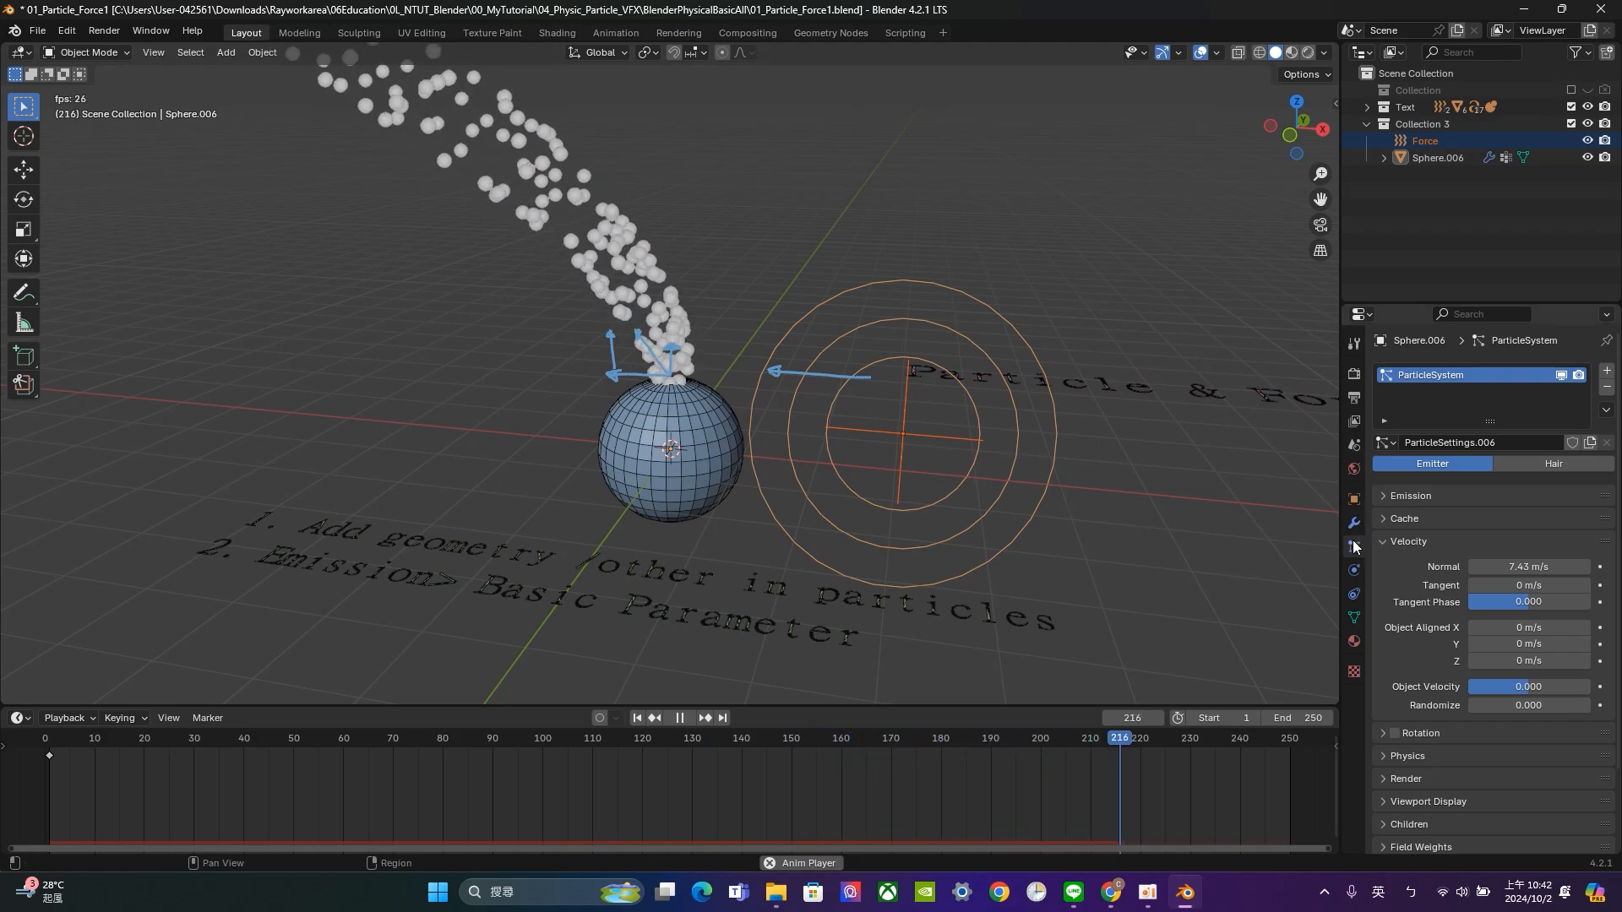
click(1353, 571)
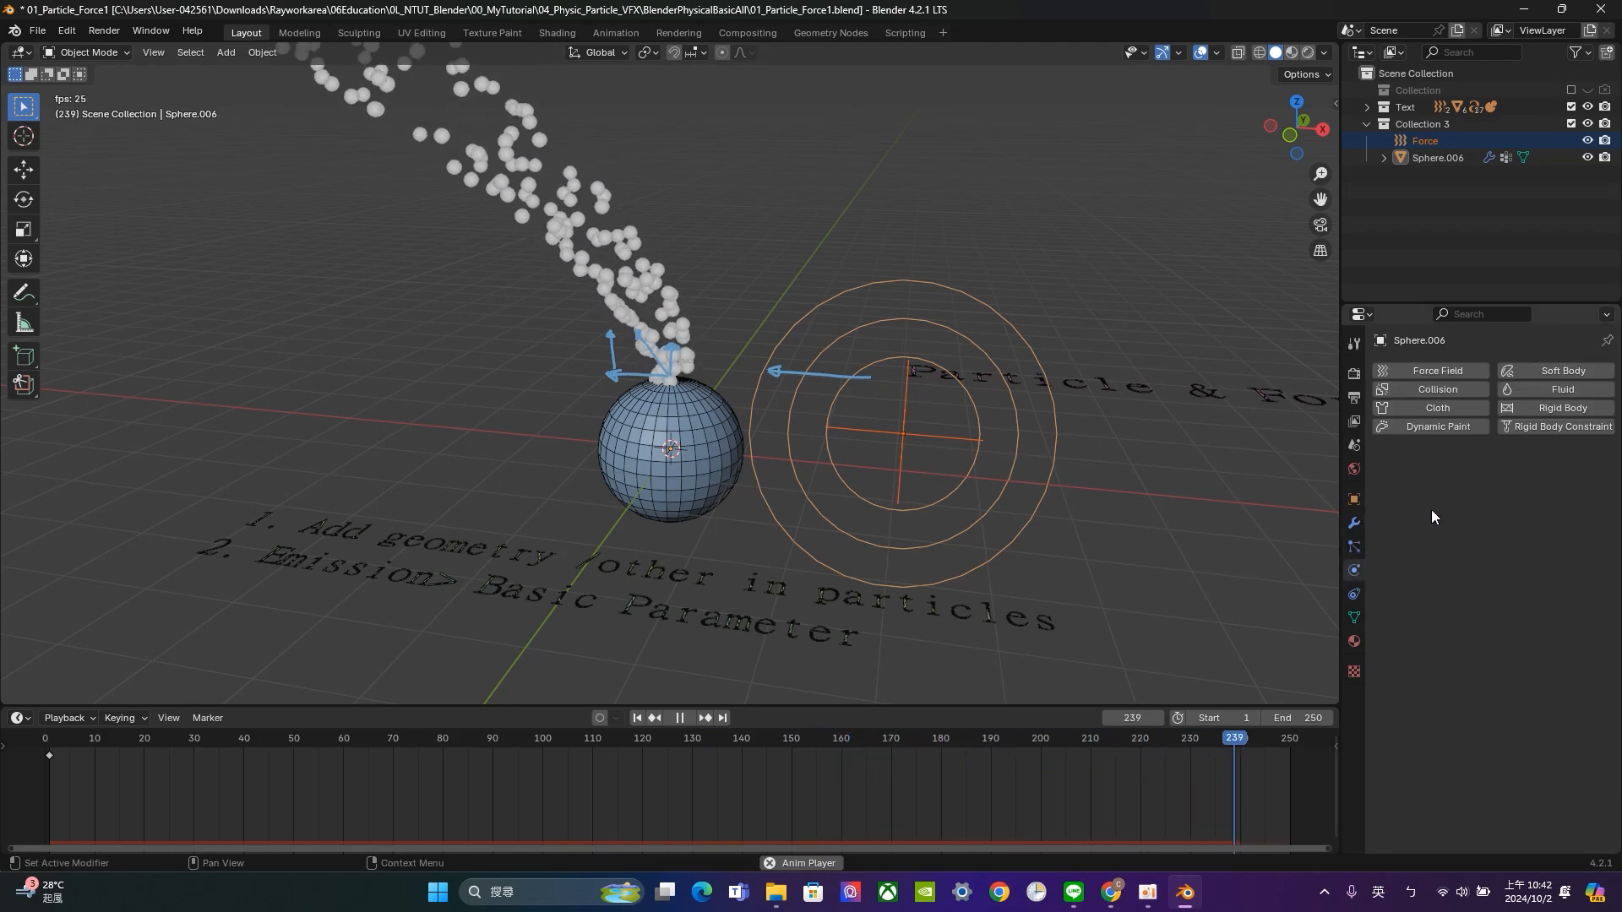
click(1354, 594)
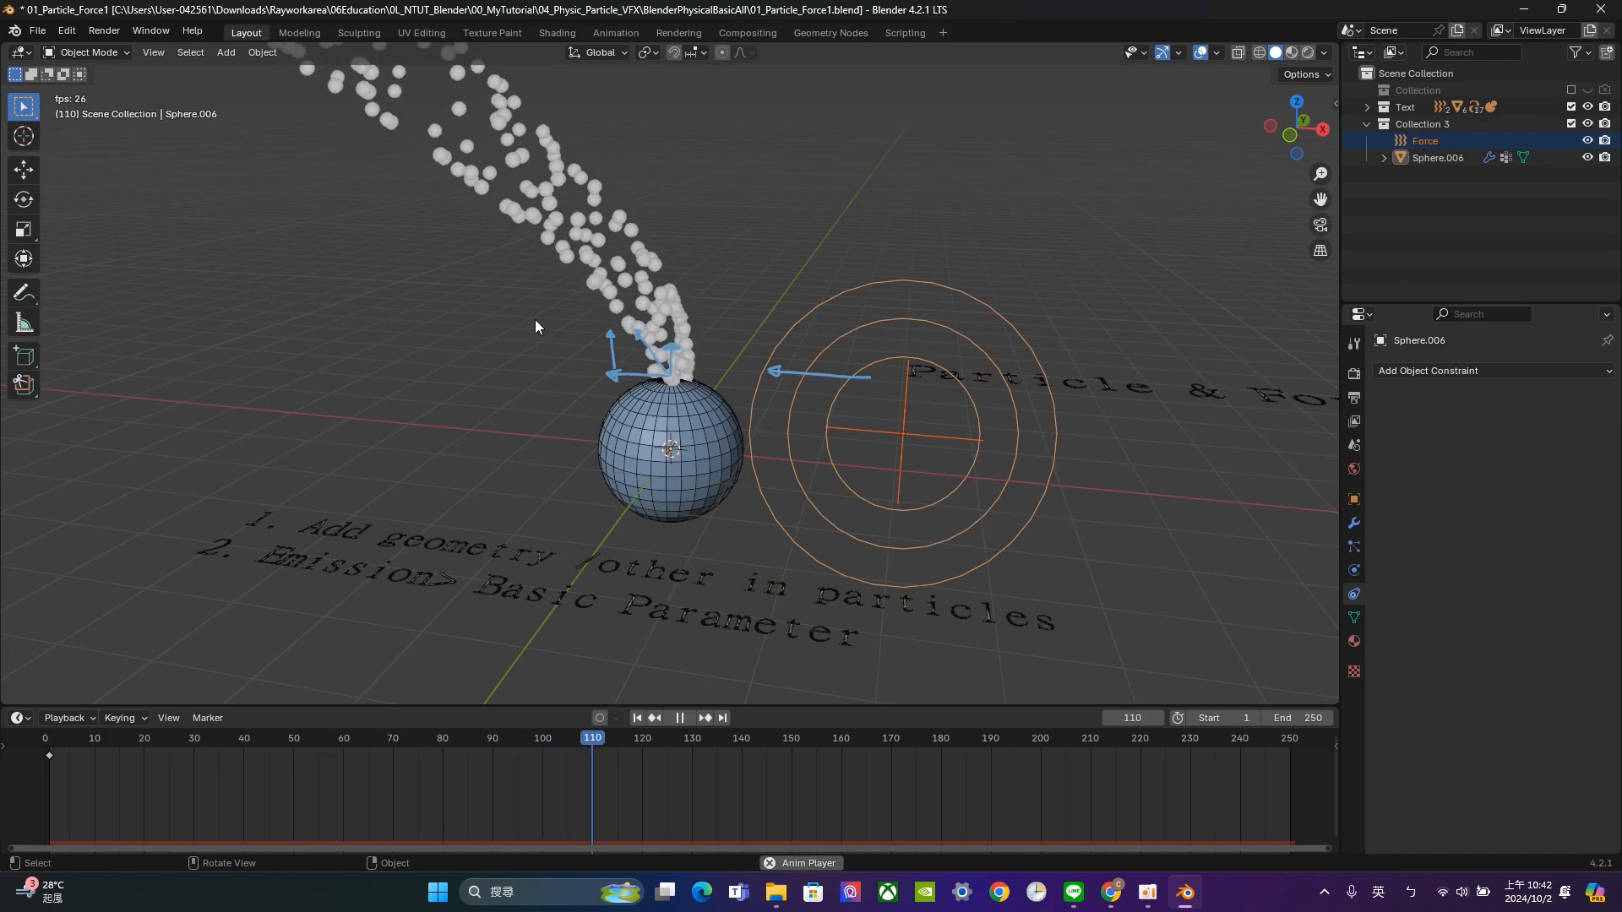
click(1117, 487)
click(1022, 488)
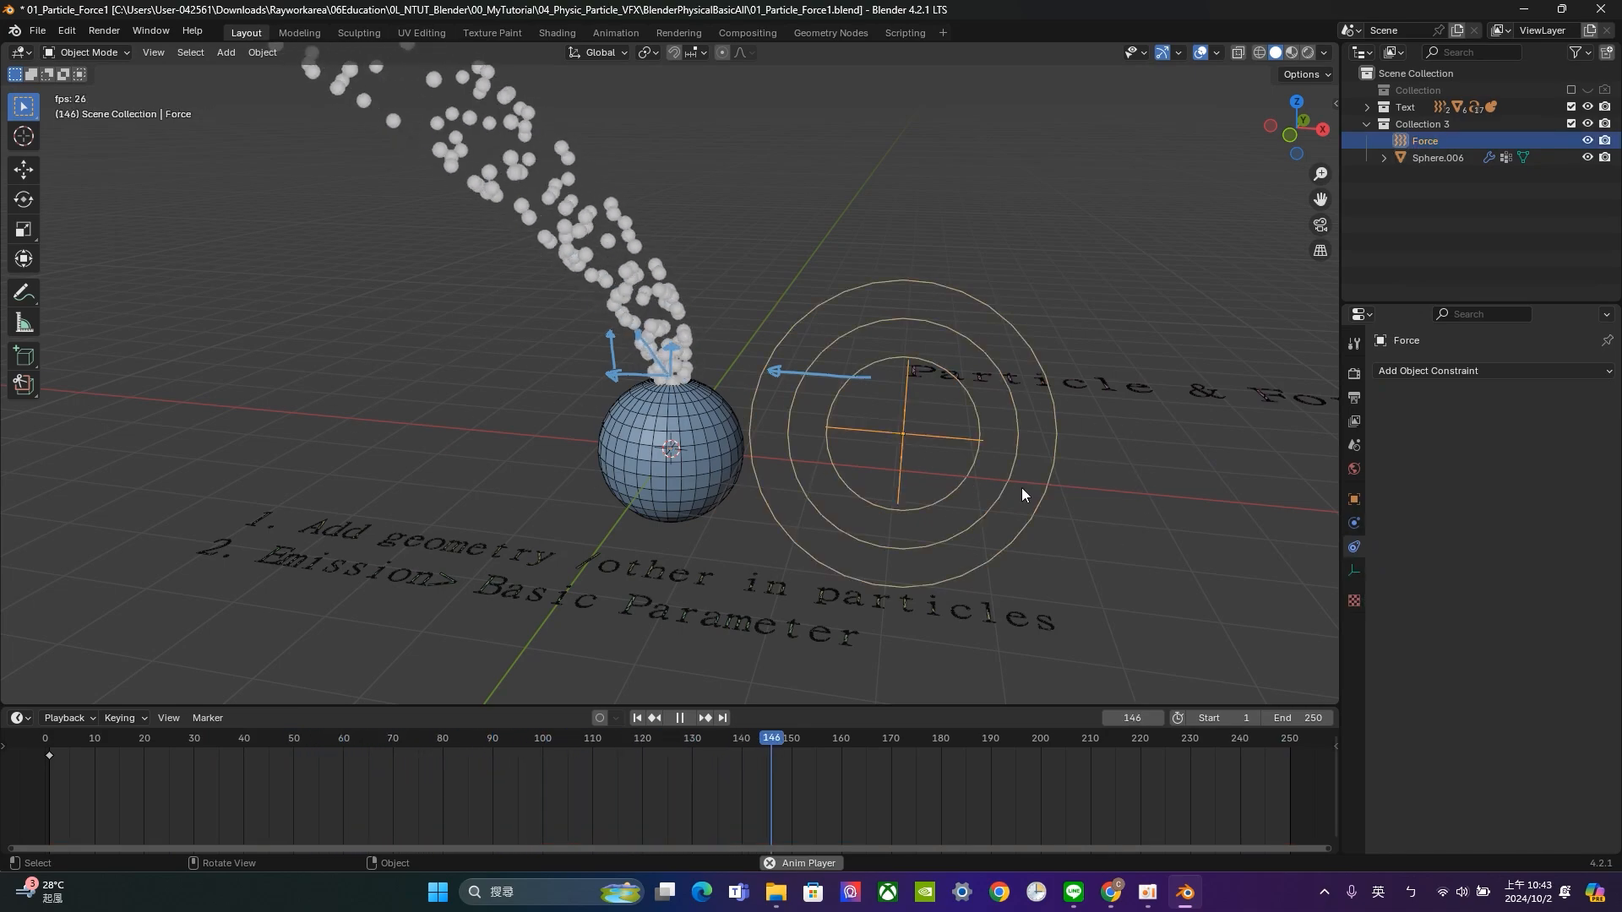
click(1354, 523)
drag(1551, 506, 1579, 506)
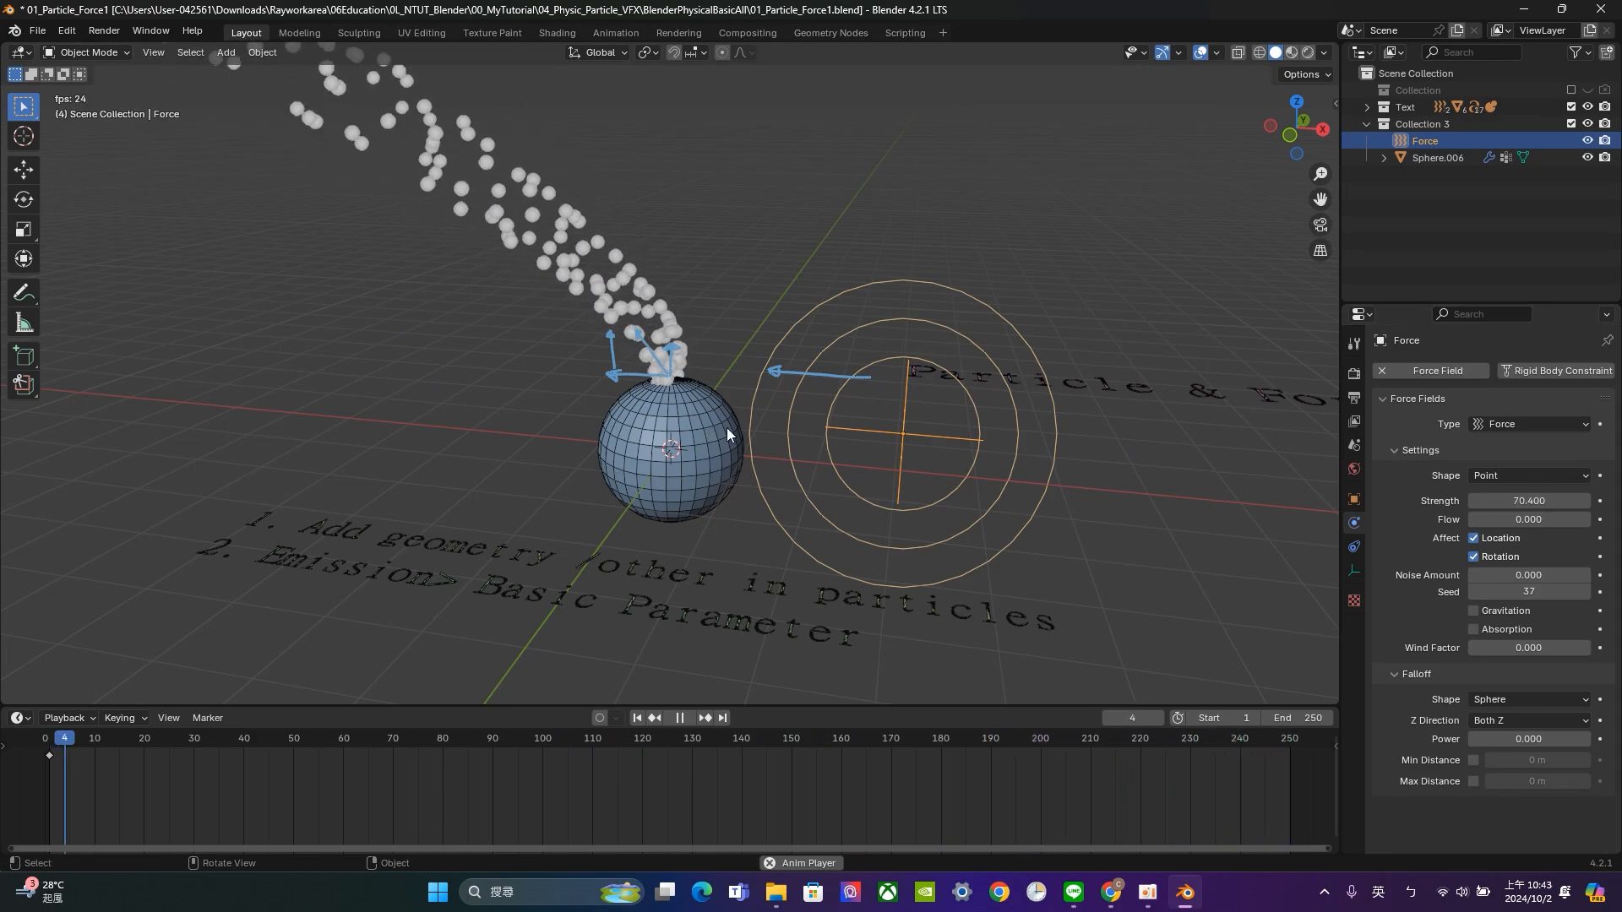
Pause the playback and set the sphere's particle Normal velocity to 1 m/s.
key(space)
click(681, 419)
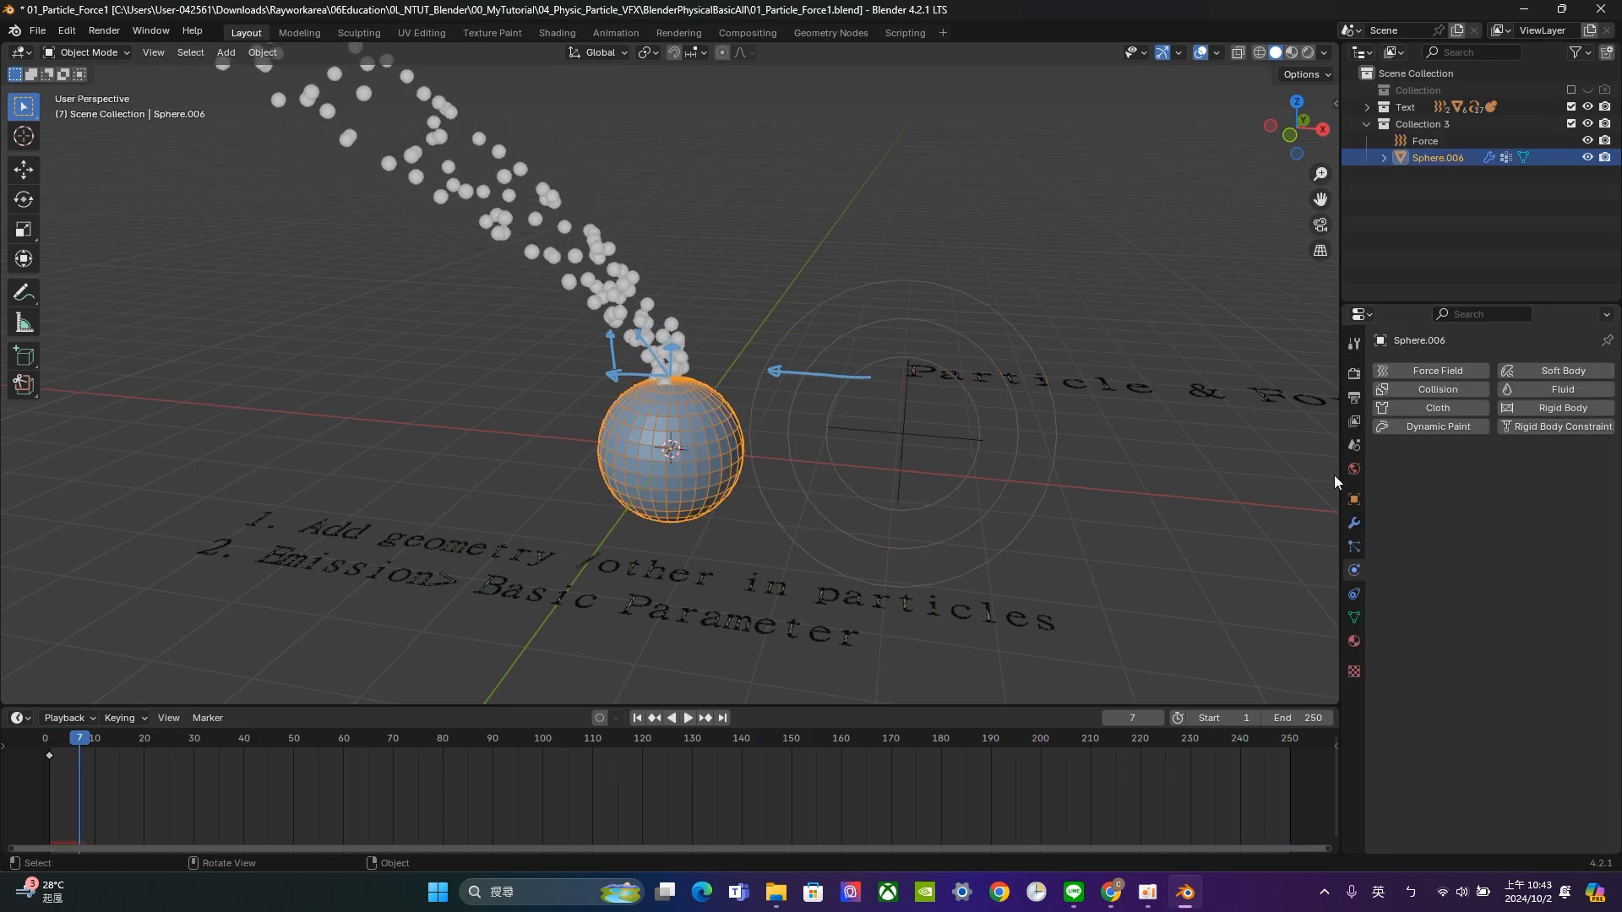
click(1355, 548)
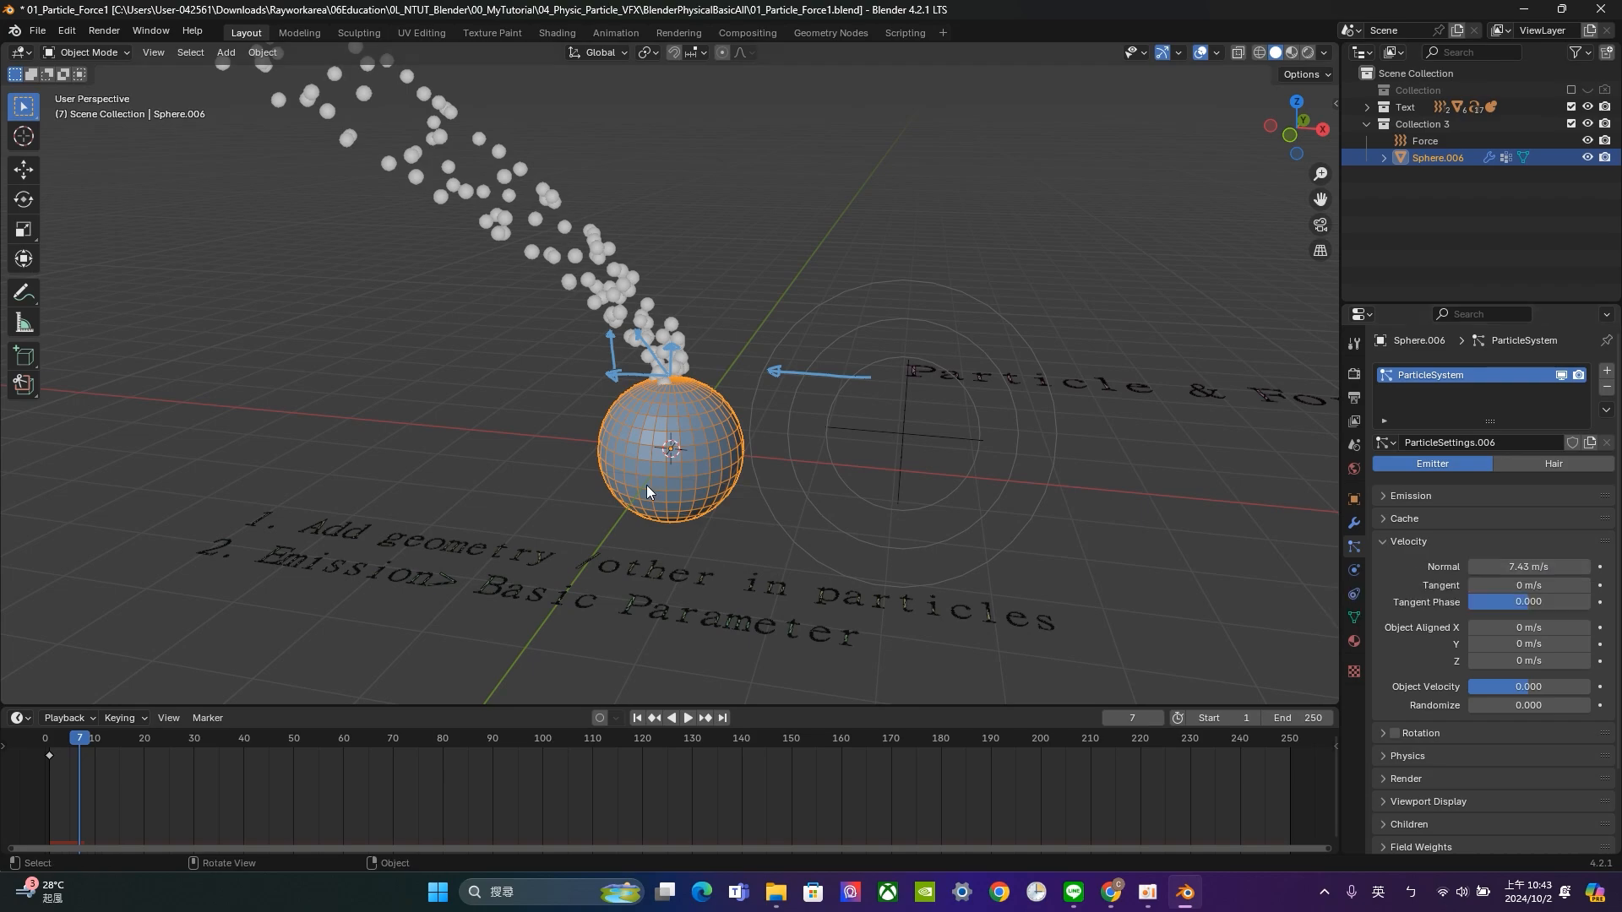
scroll(667, 396, up, 4)
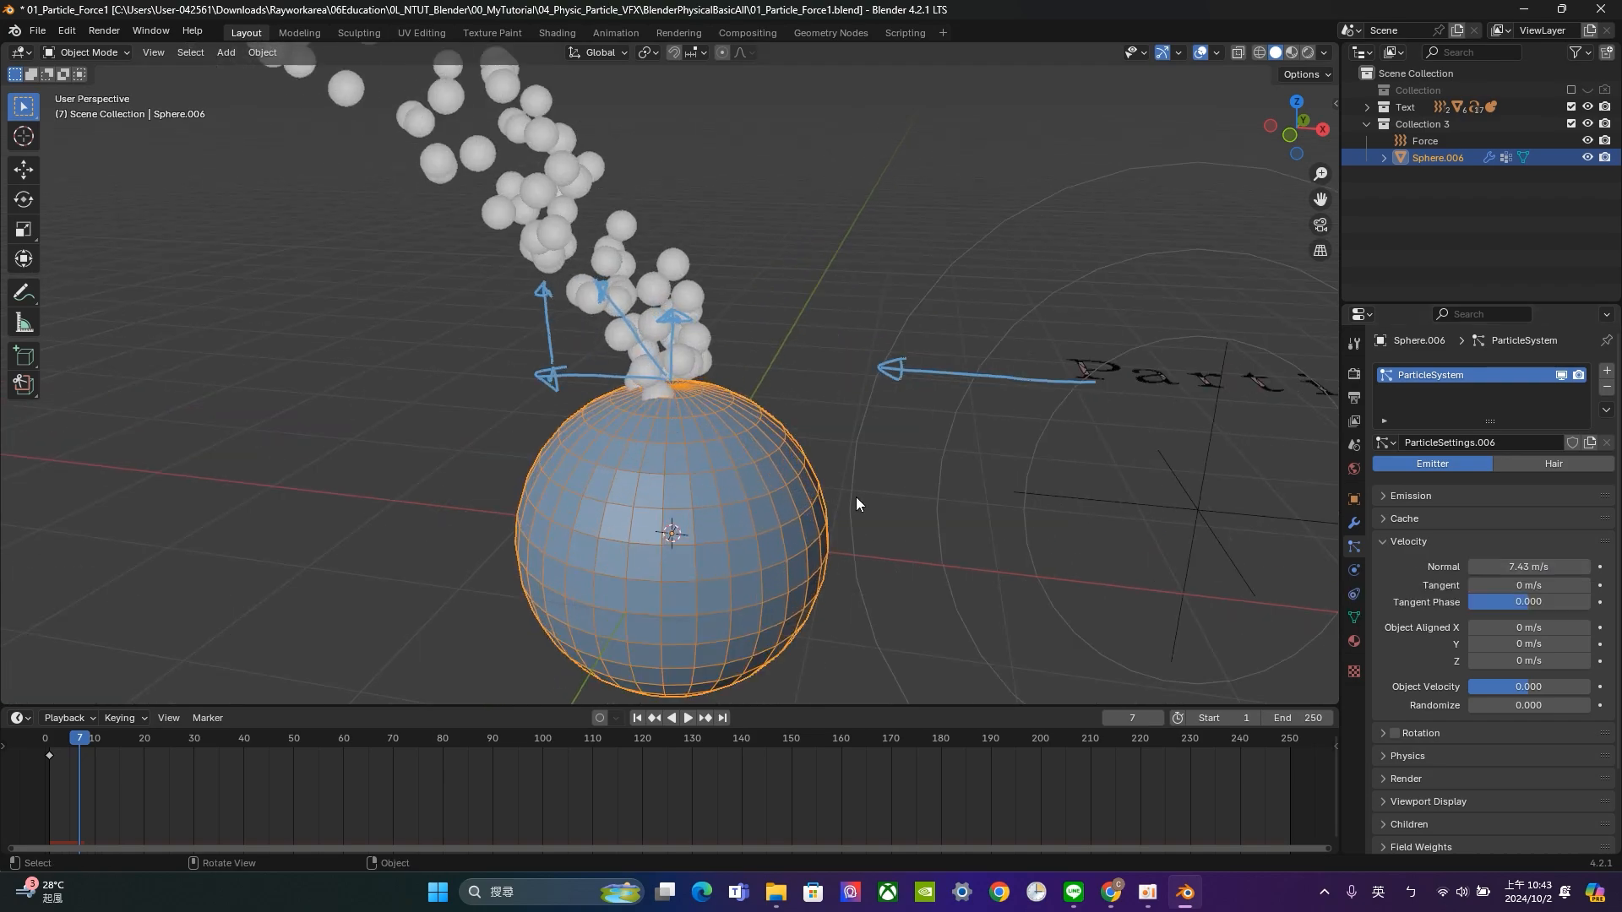
click(1543, 564)
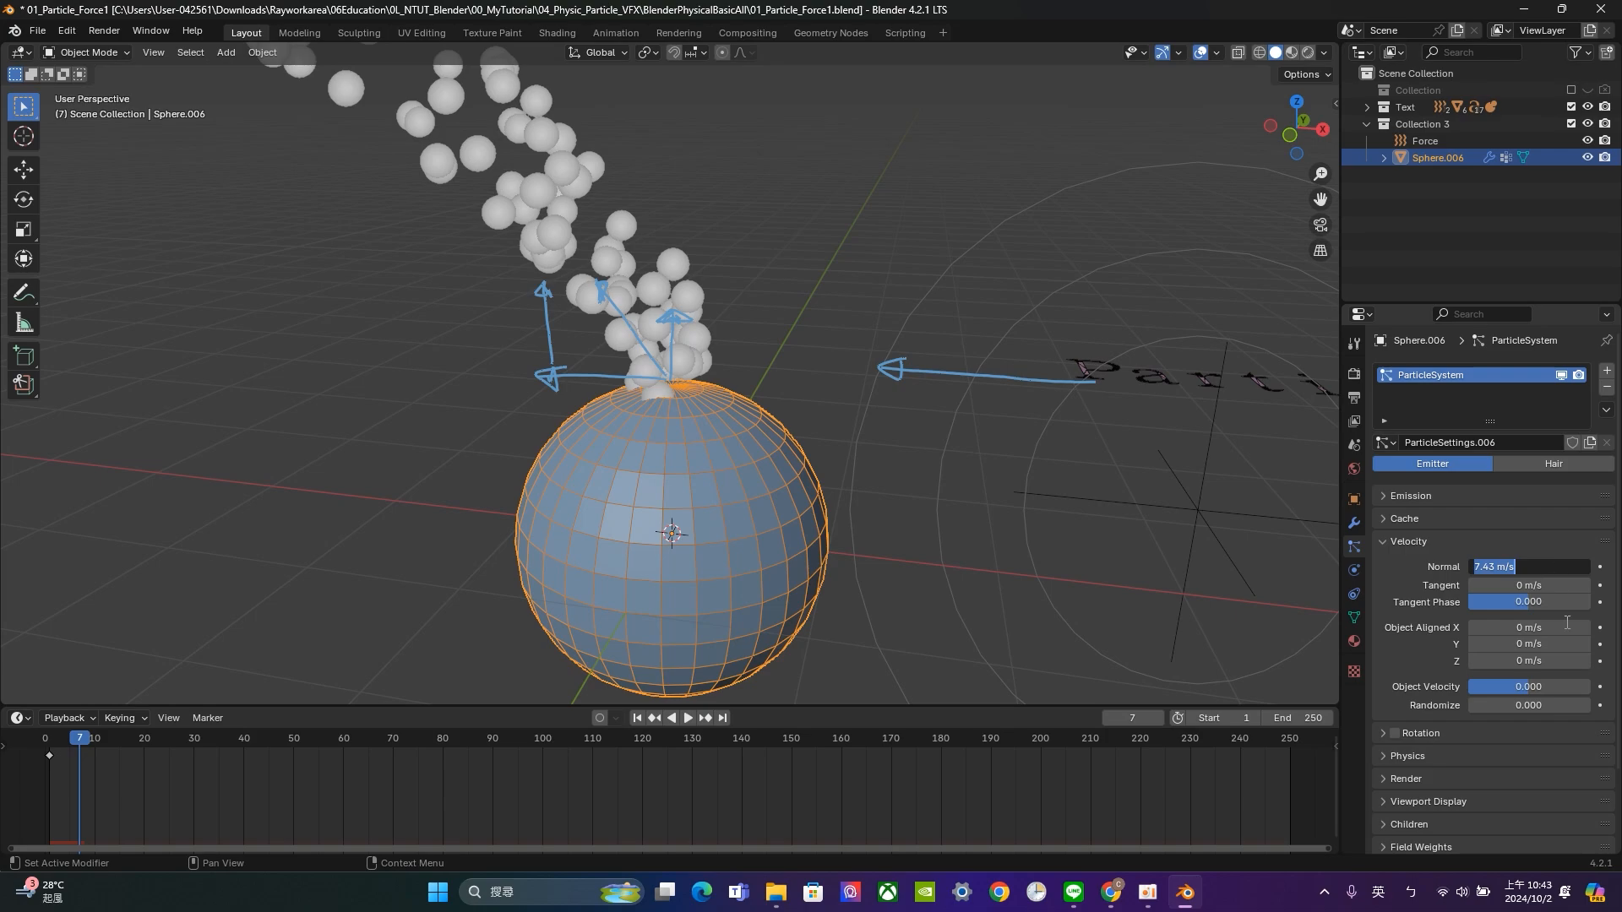
text(2)
key(Return)
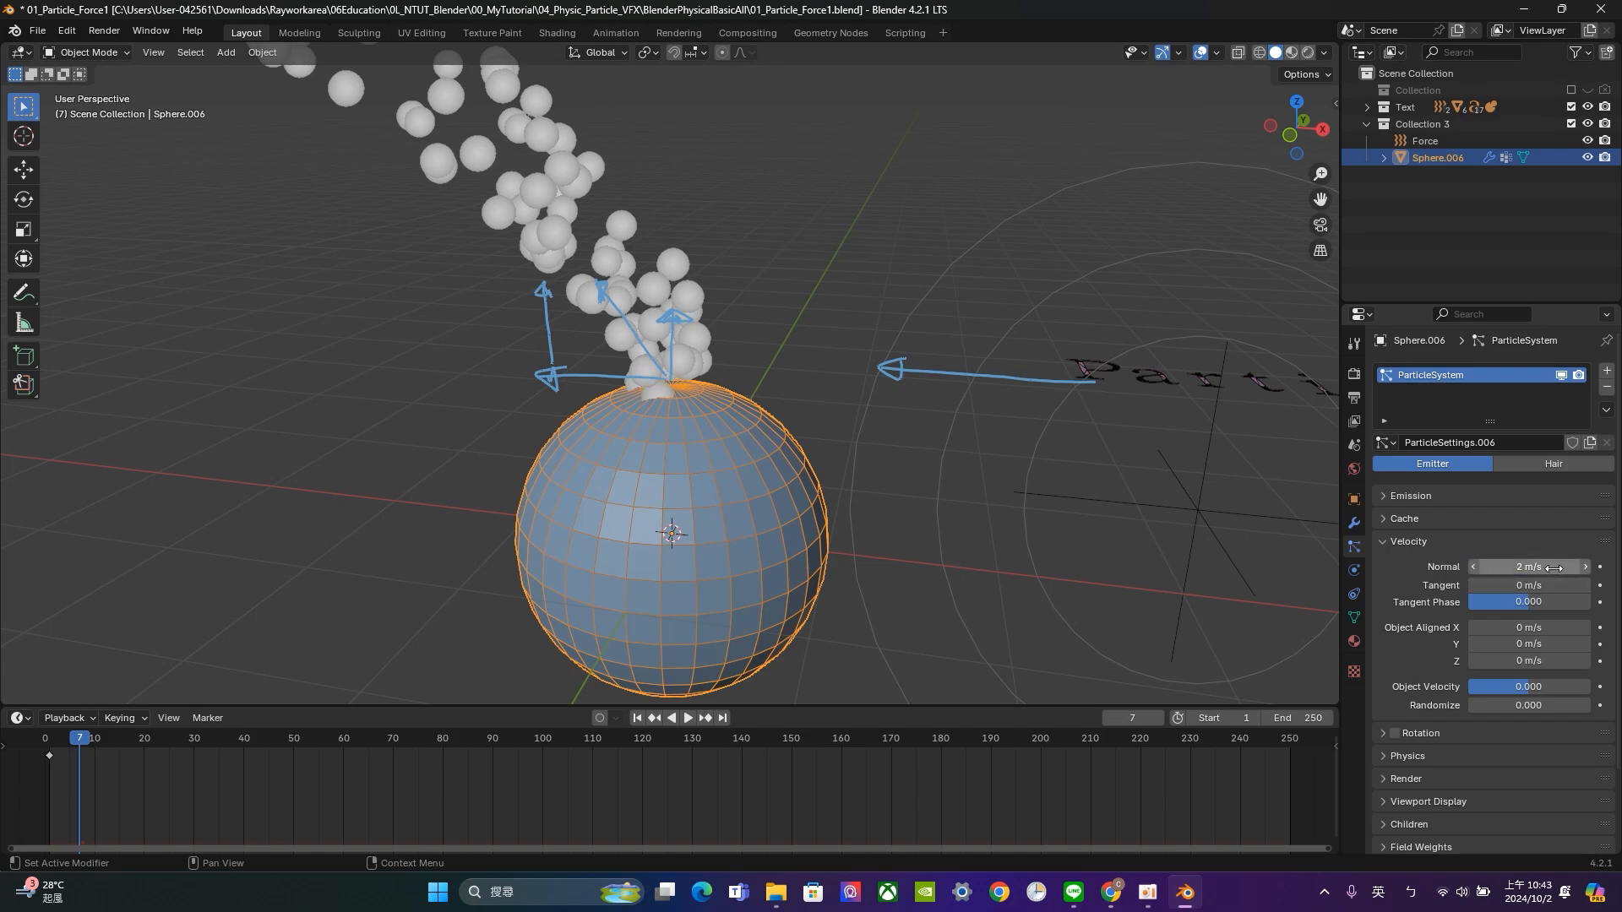
click(1552, 566)
key(Return)
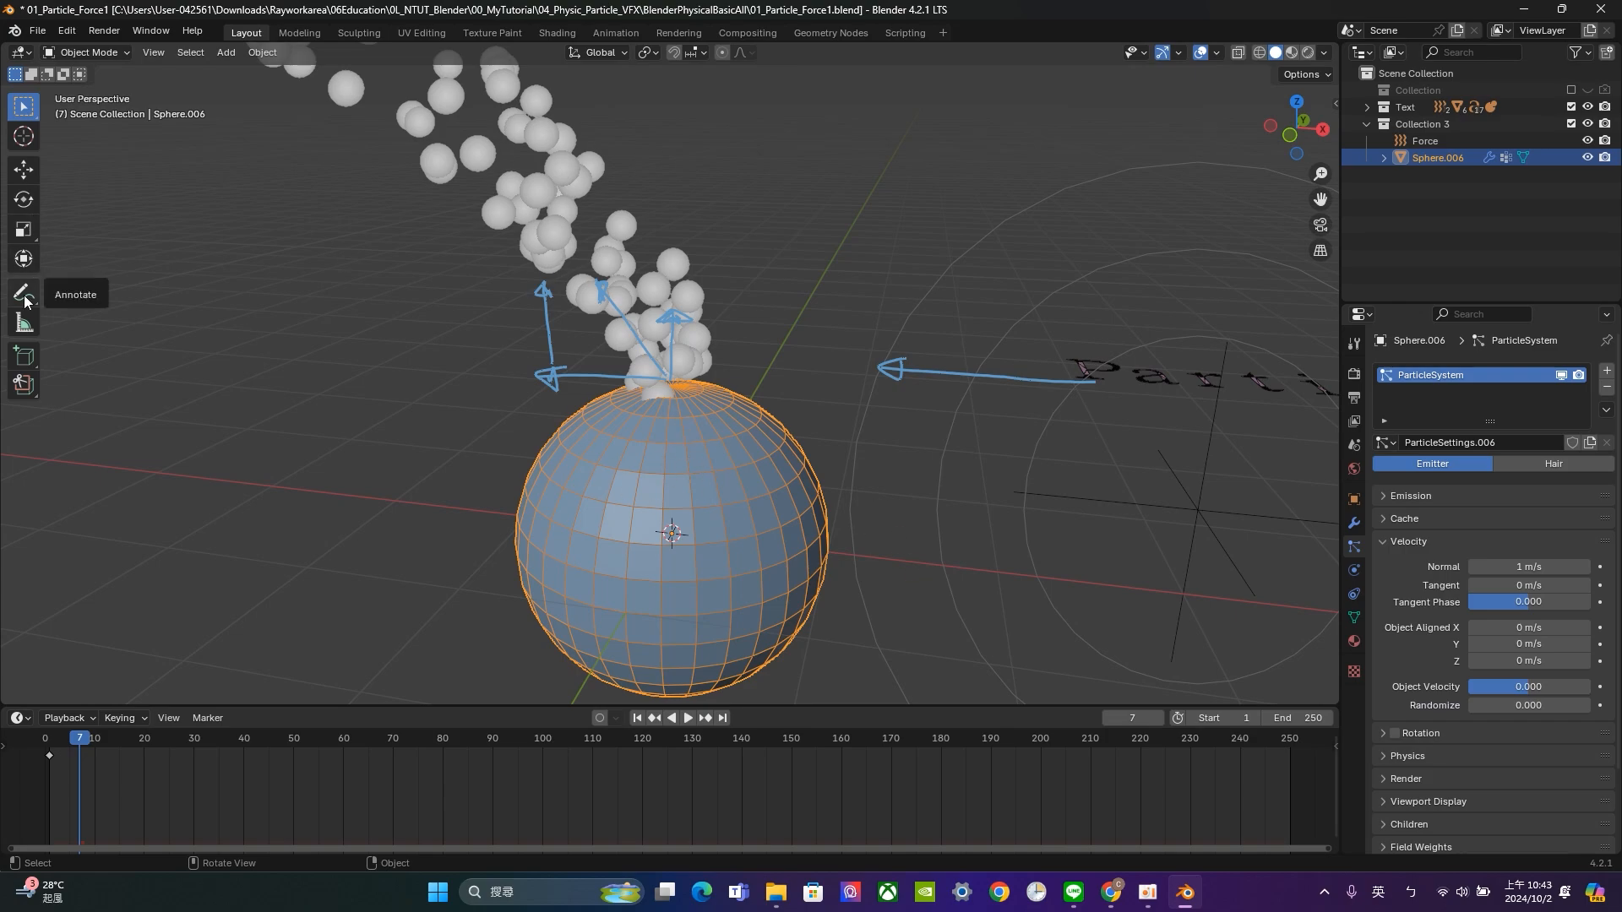
Erase the annotation arrows above the sphere, keeping the horizontal force arrow, and return to the selection tool.
drag(23, 293, 181, 402)
mouse_move(592, 338)
mouse_down()
mouse_move(468, 419)
mouse_move(562, 358)
mouse_up()
click(17, 122)
scroll(750, 394, down, 2)
scroll(751, 394, up, 1)
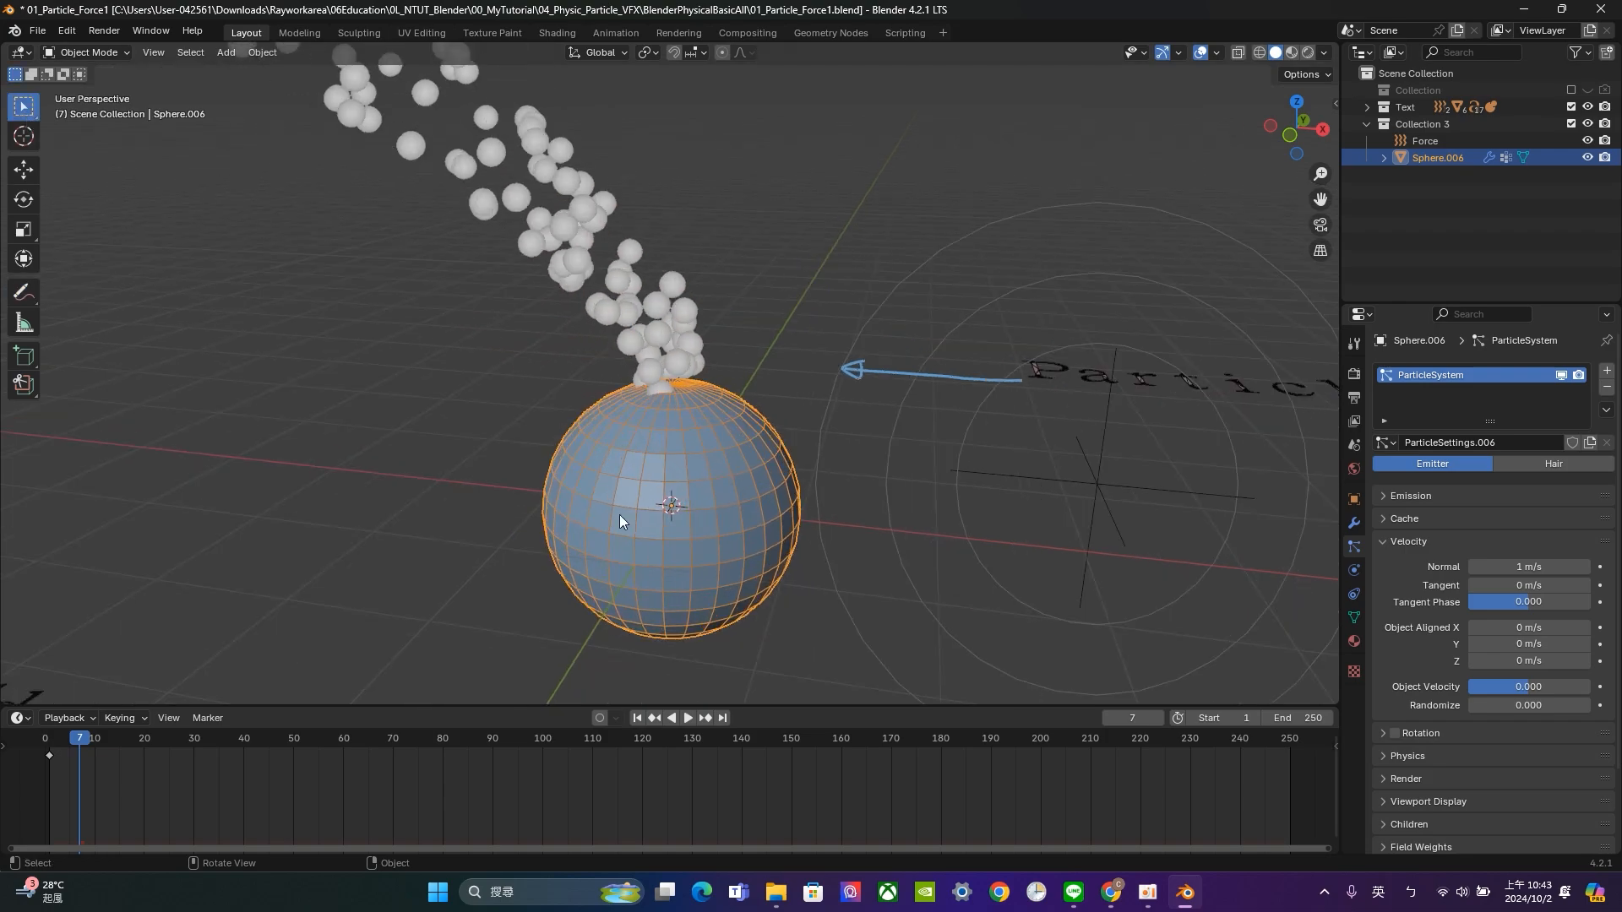
Go to frame 1 with playback stopped and insert a Location keyframe for the sphere.
click(47, 743)
key(space)
key(space)
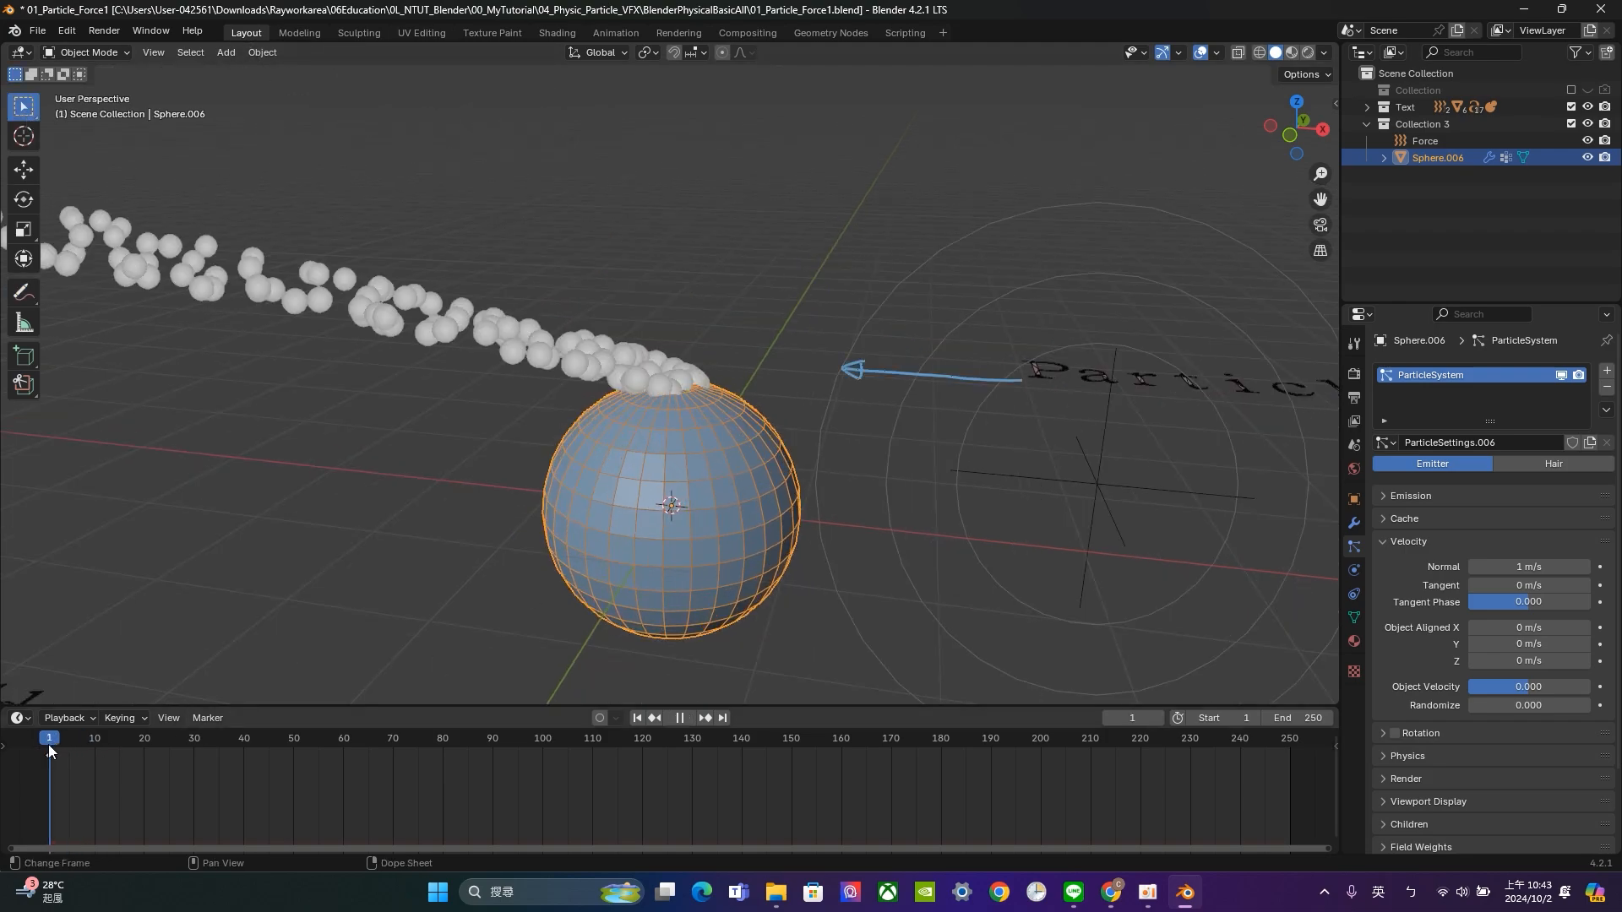
key(k)
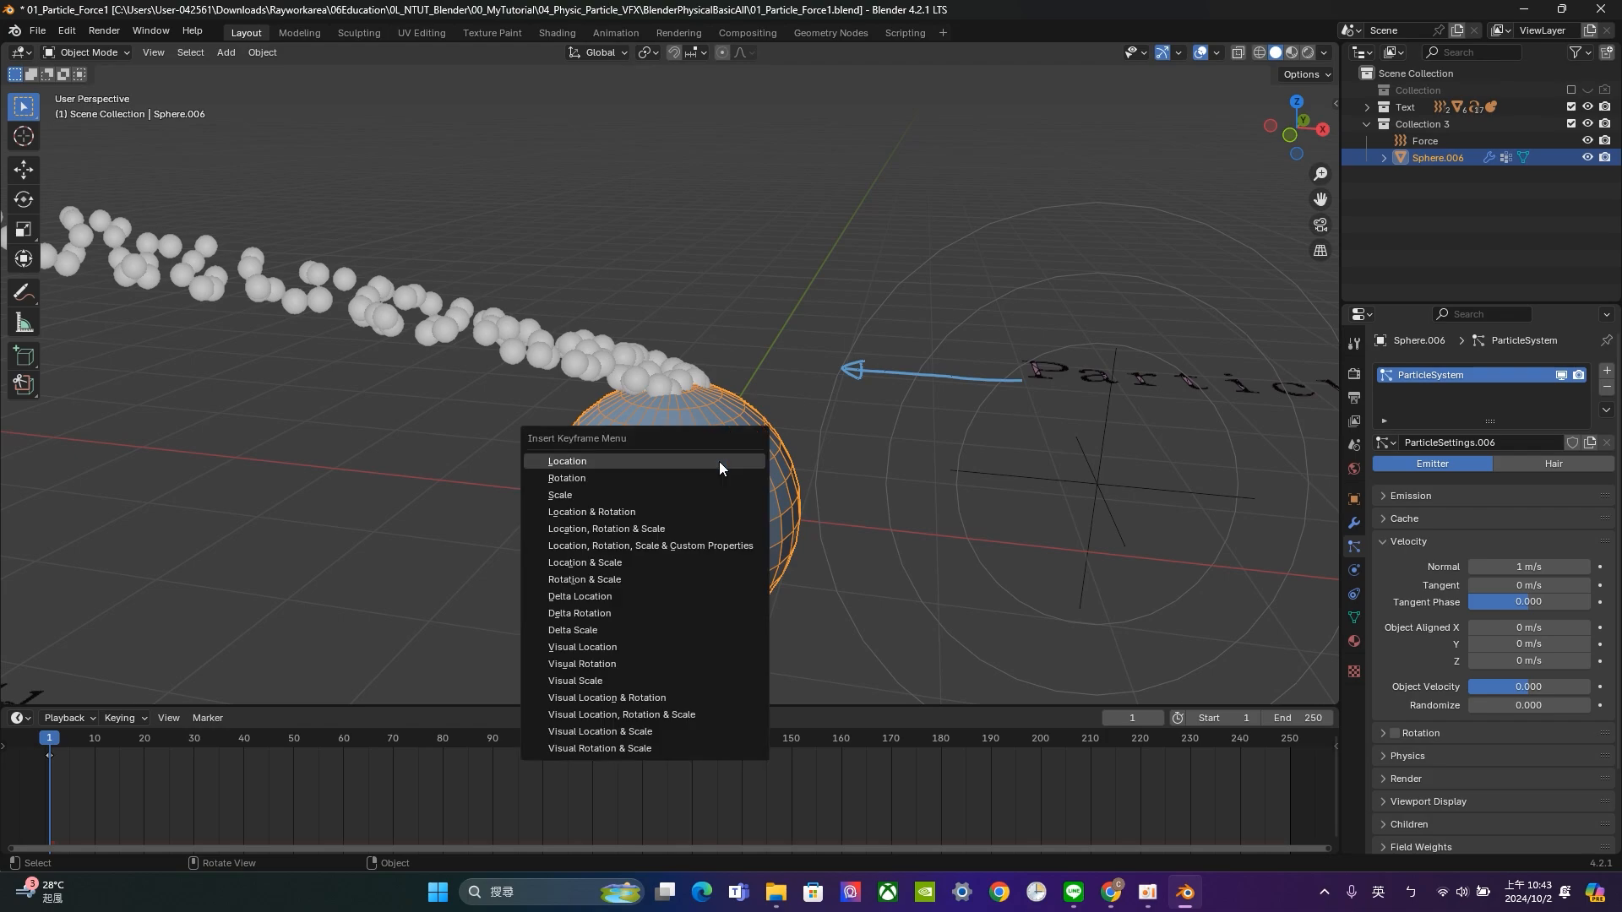
key(k)
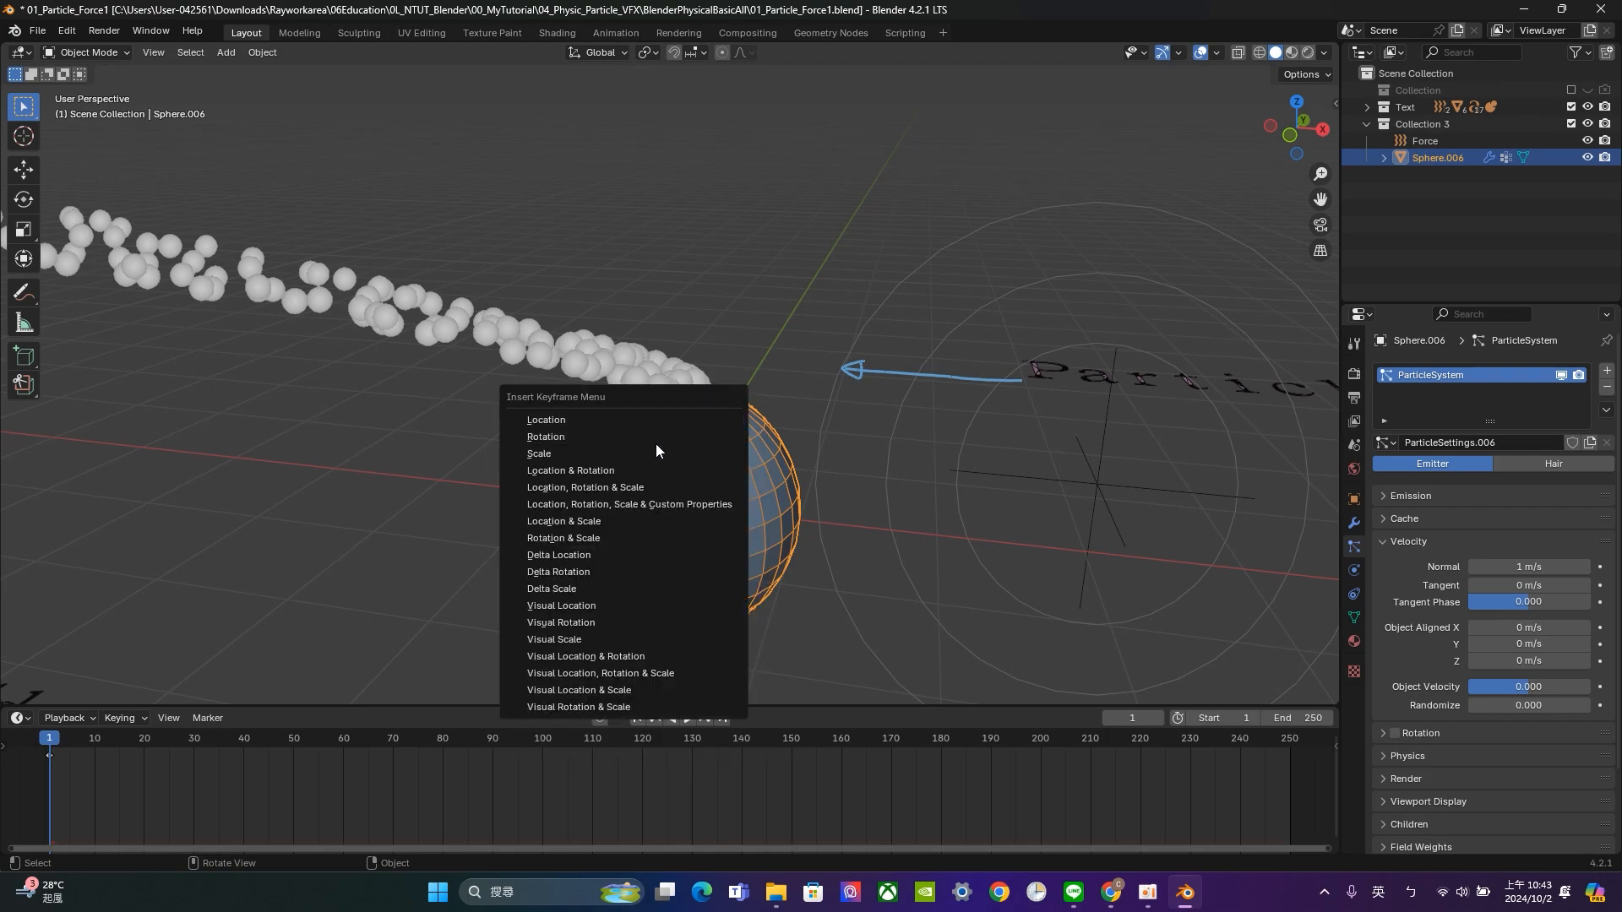
click(650, 419)
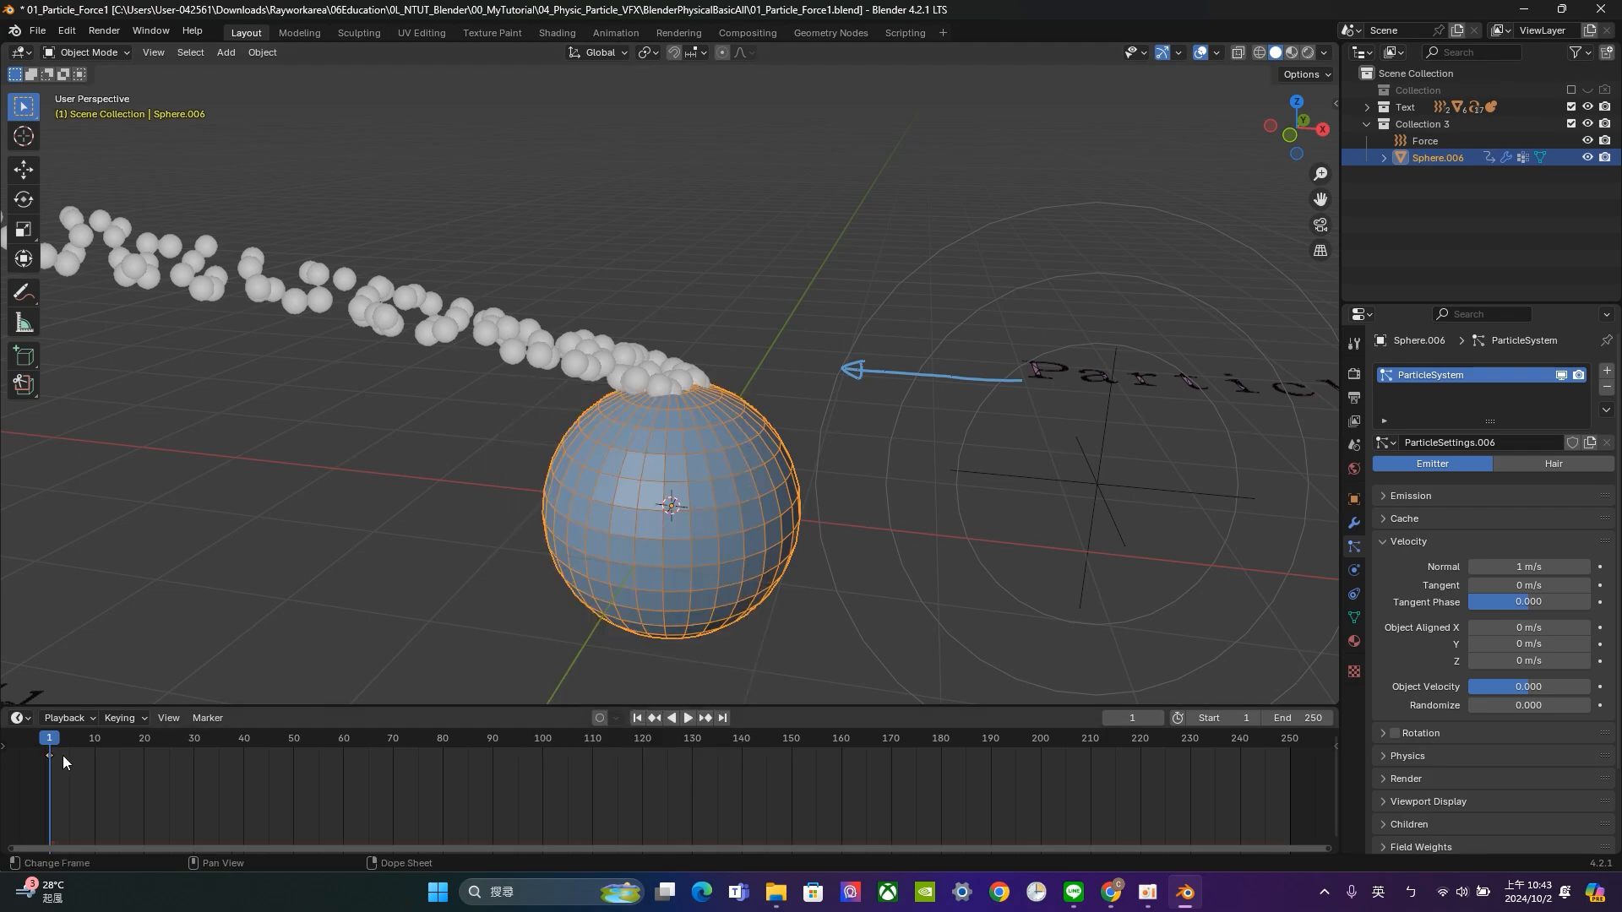
Go to frame 20, move the sphere about -3.9 m in X, -0.39 m in Y and 2.1 m in Z, and keyframe it.
key(space)
drag(149, 739, 145, 738)
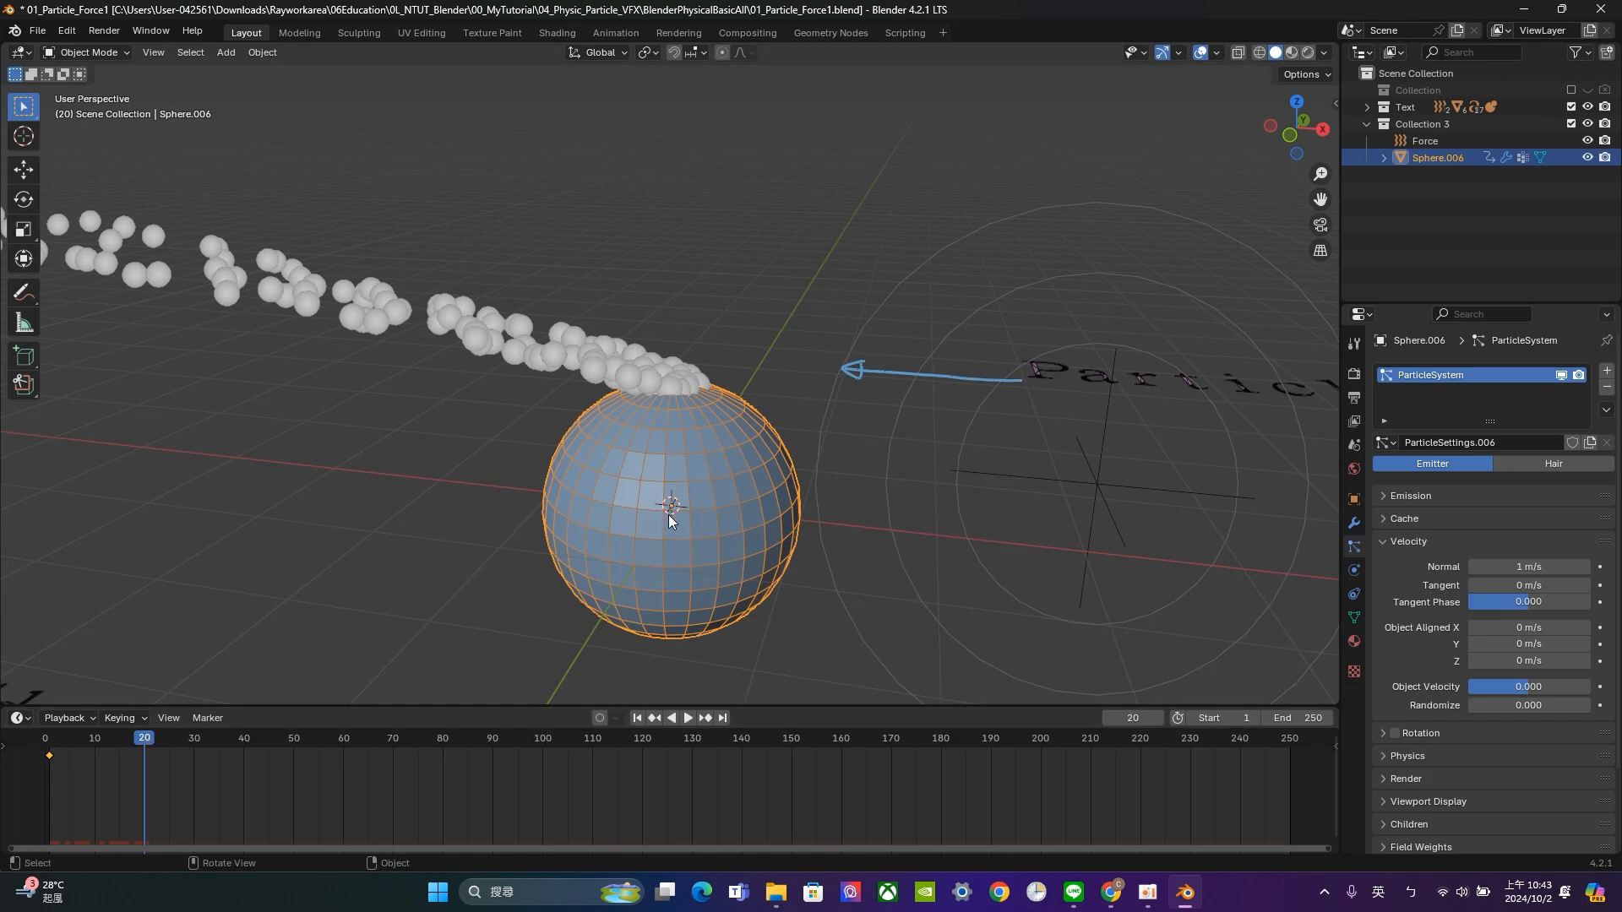
key(g)
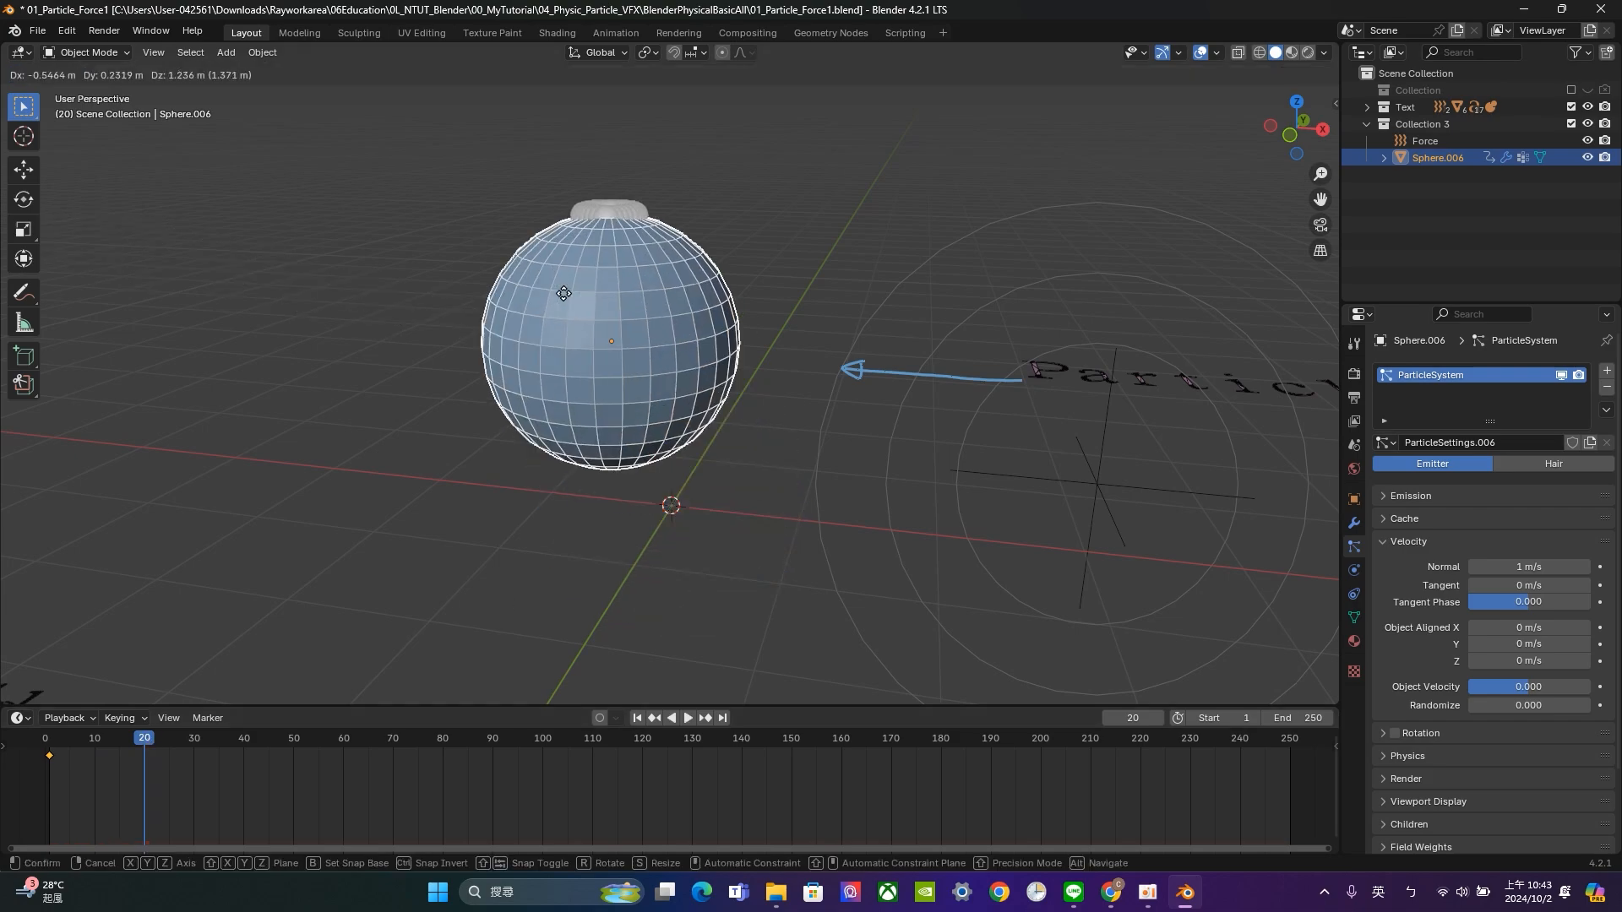
click(176, 224)
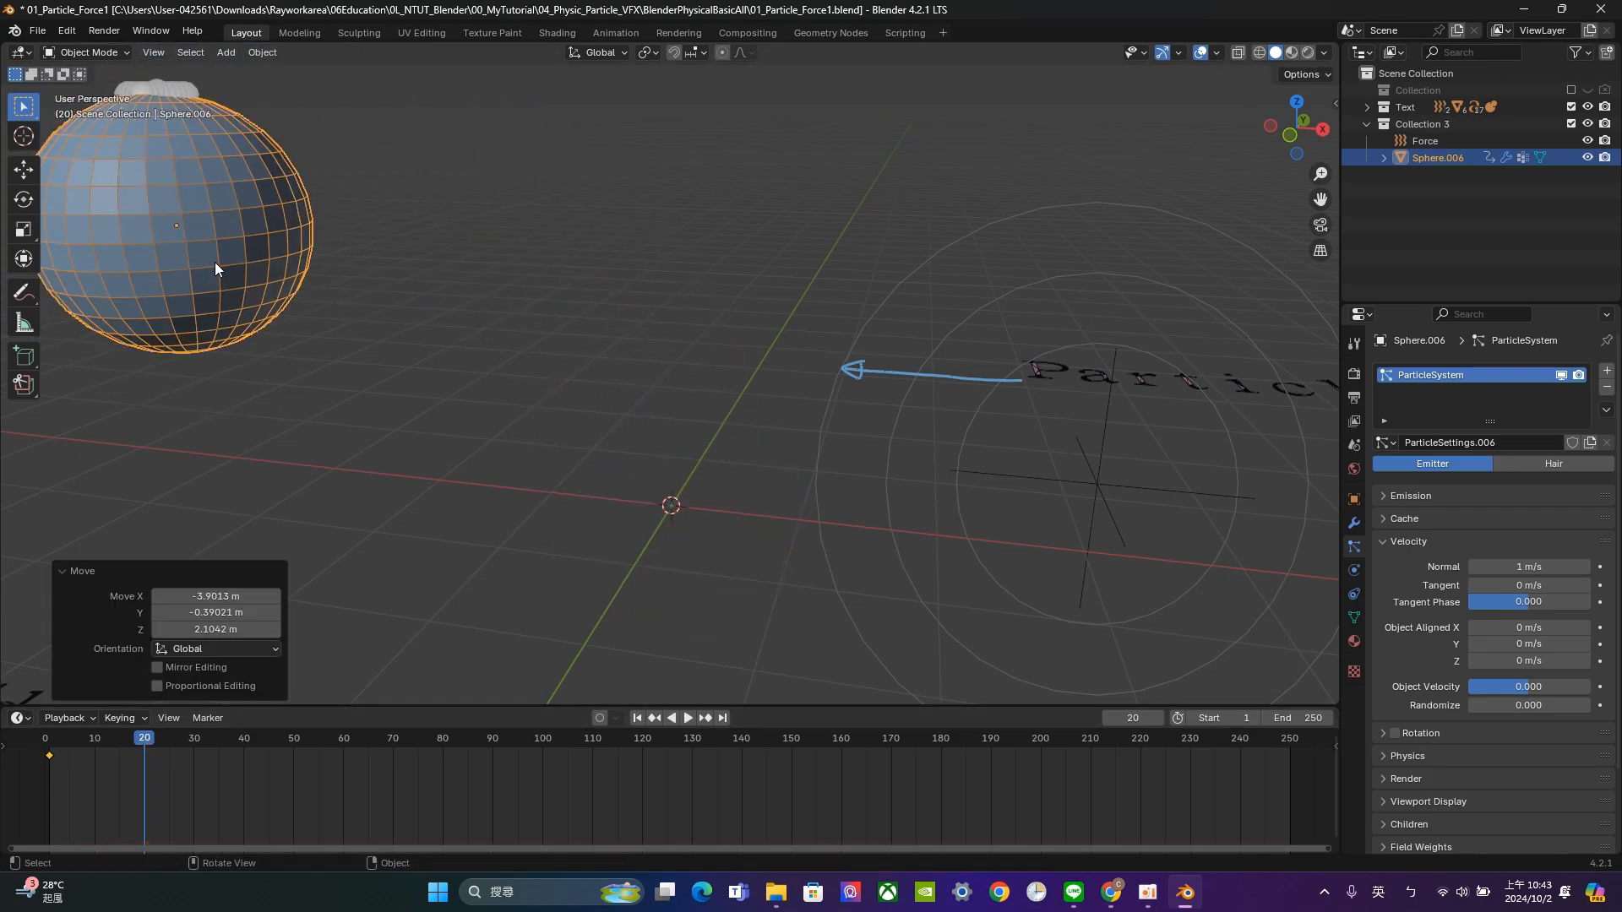
key(i)
click(214, 262)
Turn on auto keying and start playing the animation from the first frame.
scroll(382, 282, up, 2)
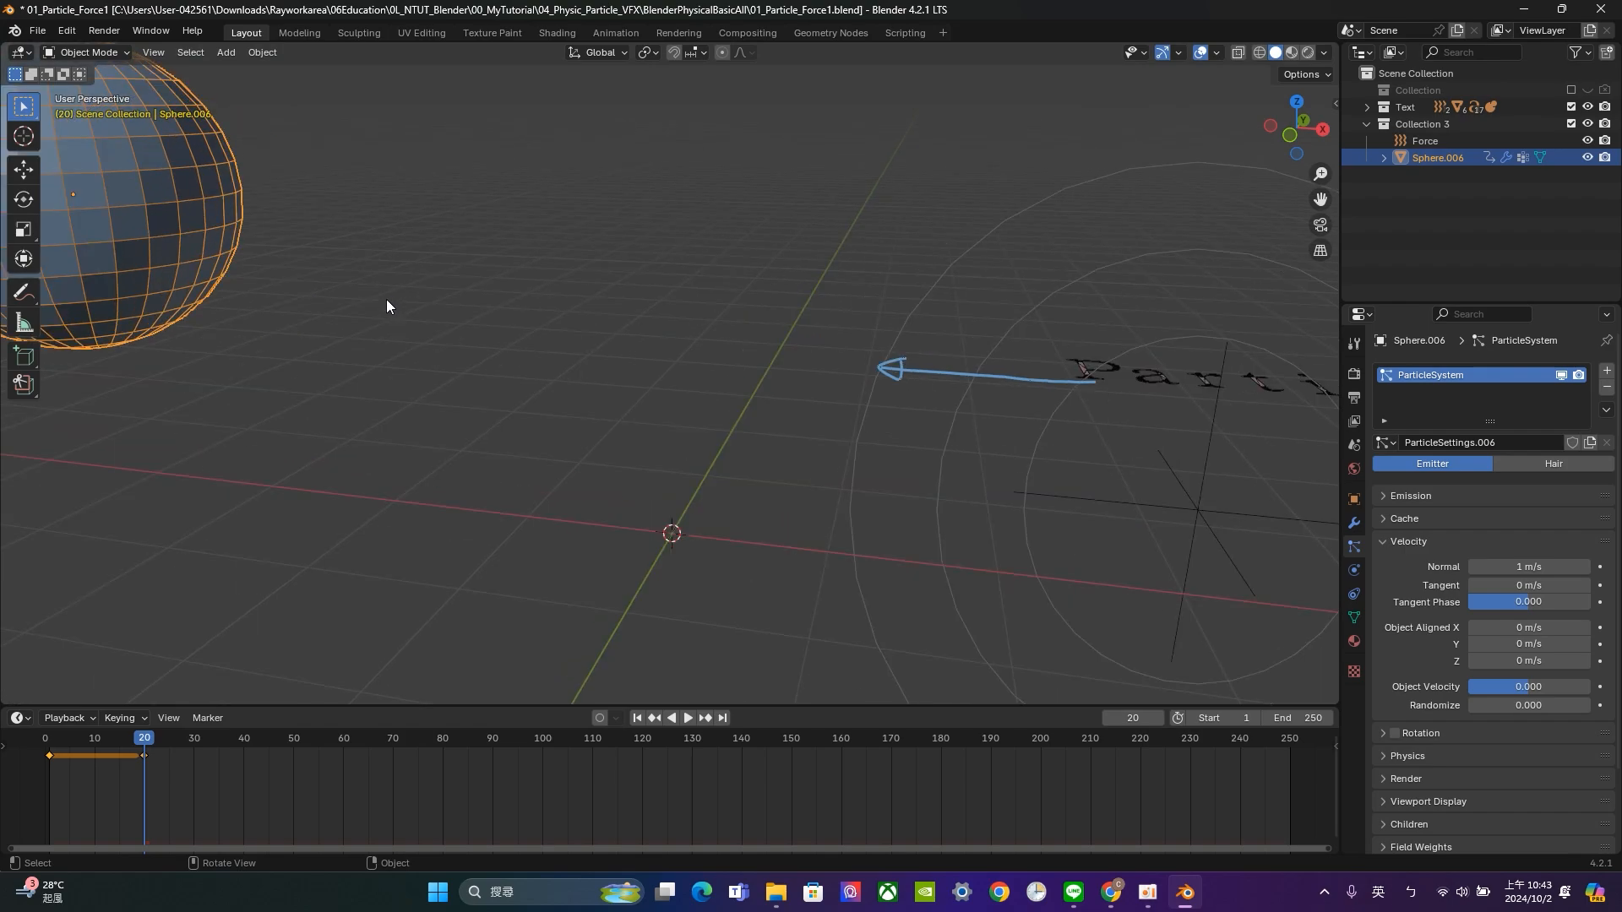
middle_drag(387, 304, 499, 425)
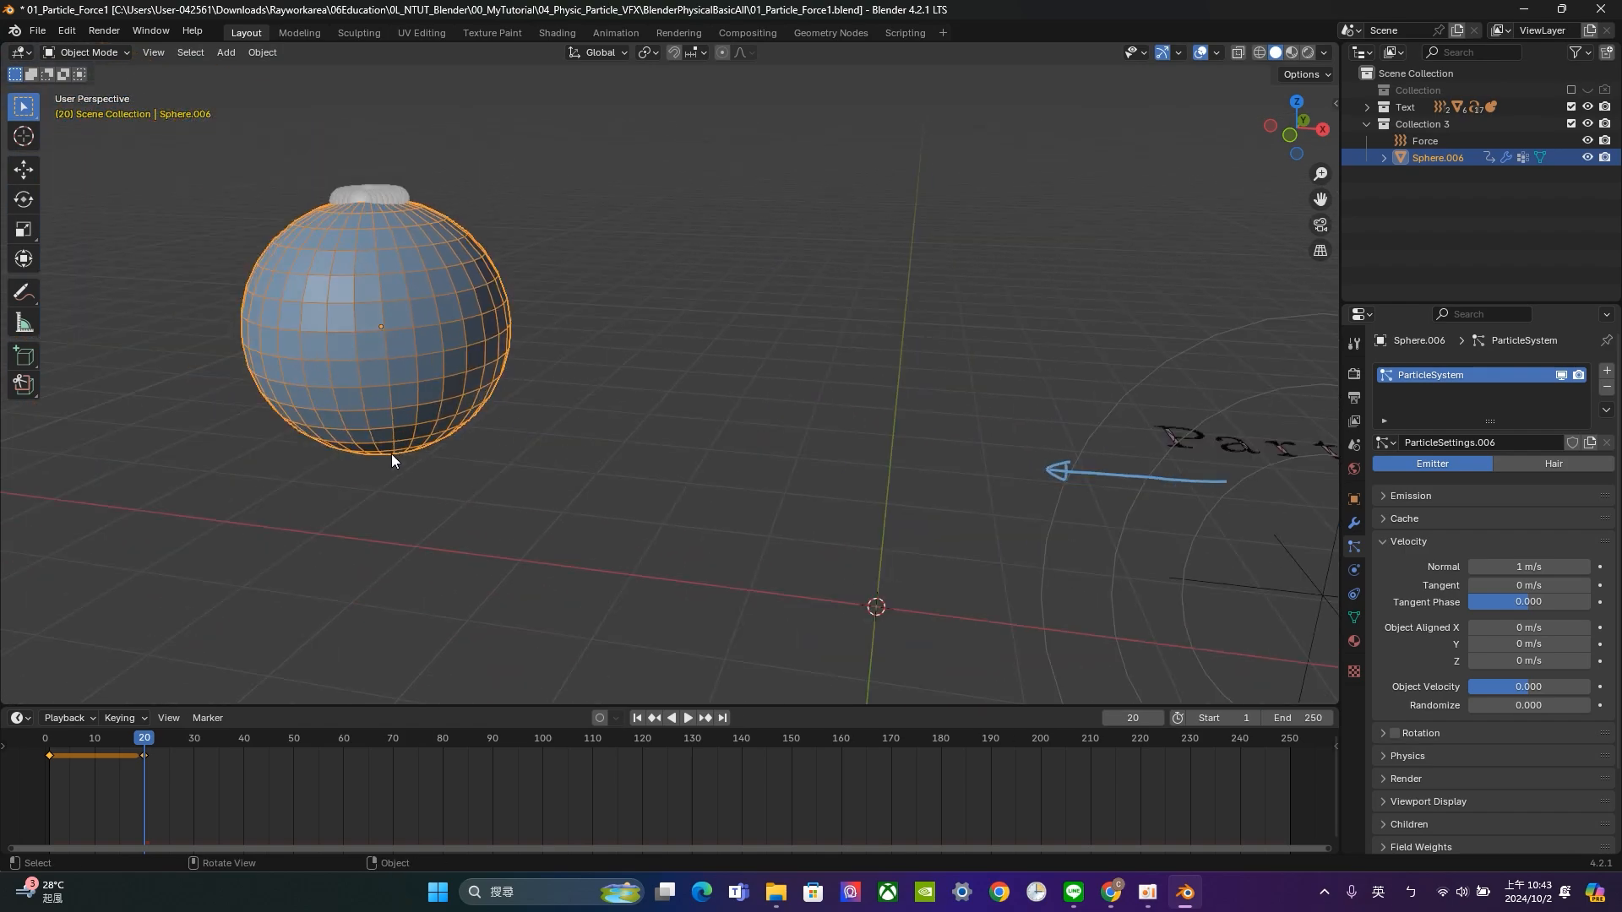
drag(288, 741, 294, 738)
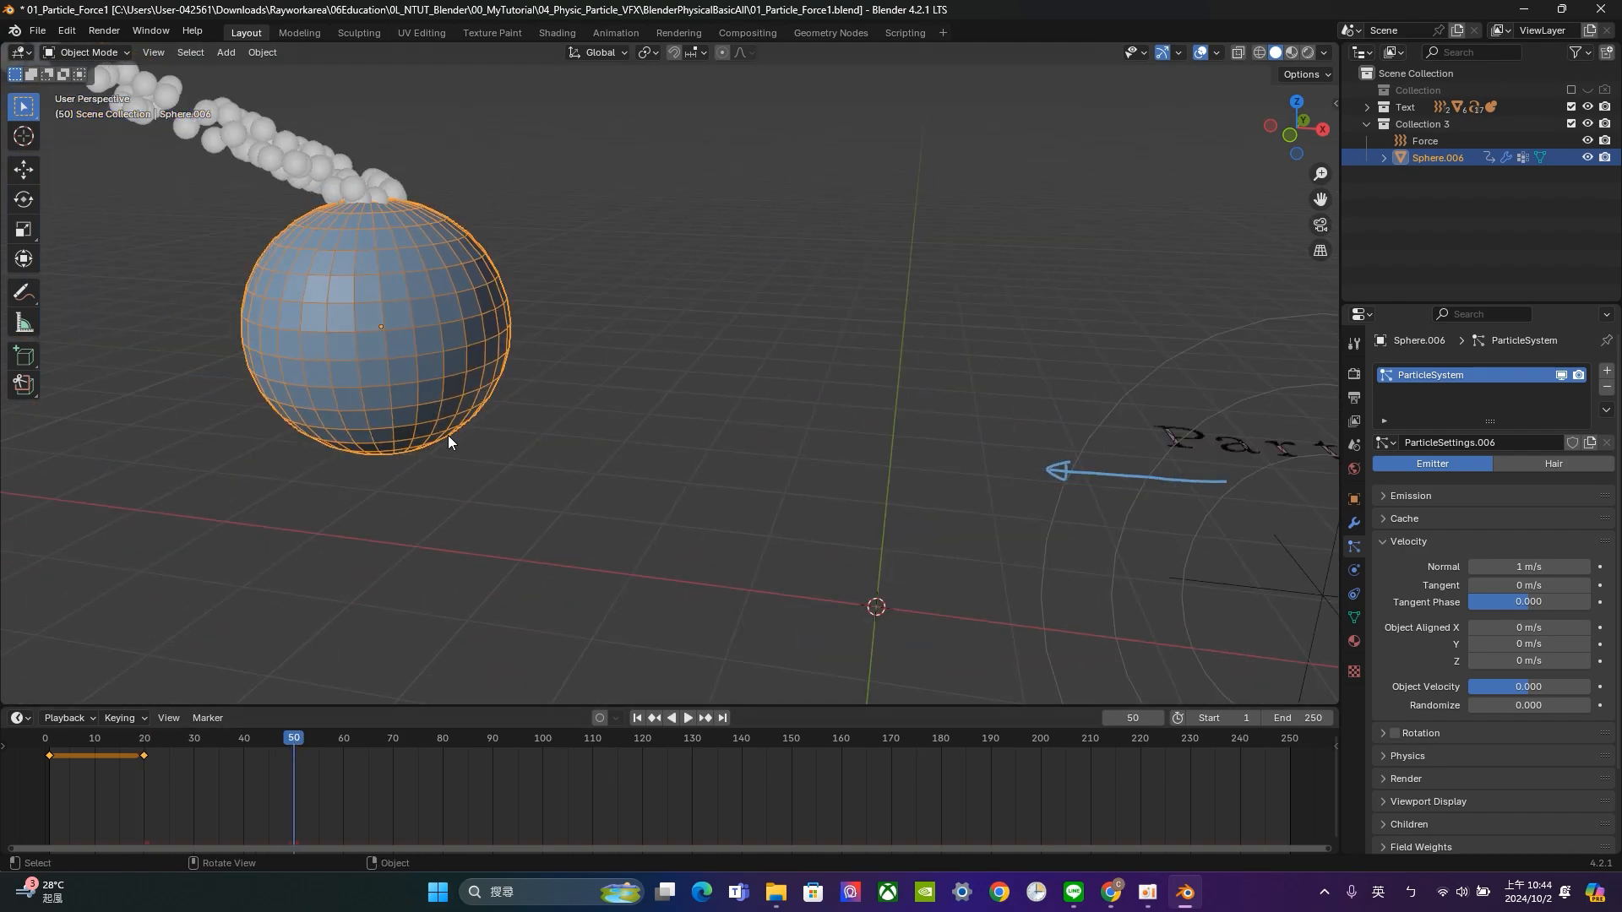
click(601, 719)
click(638, 718)
click(687, 721)
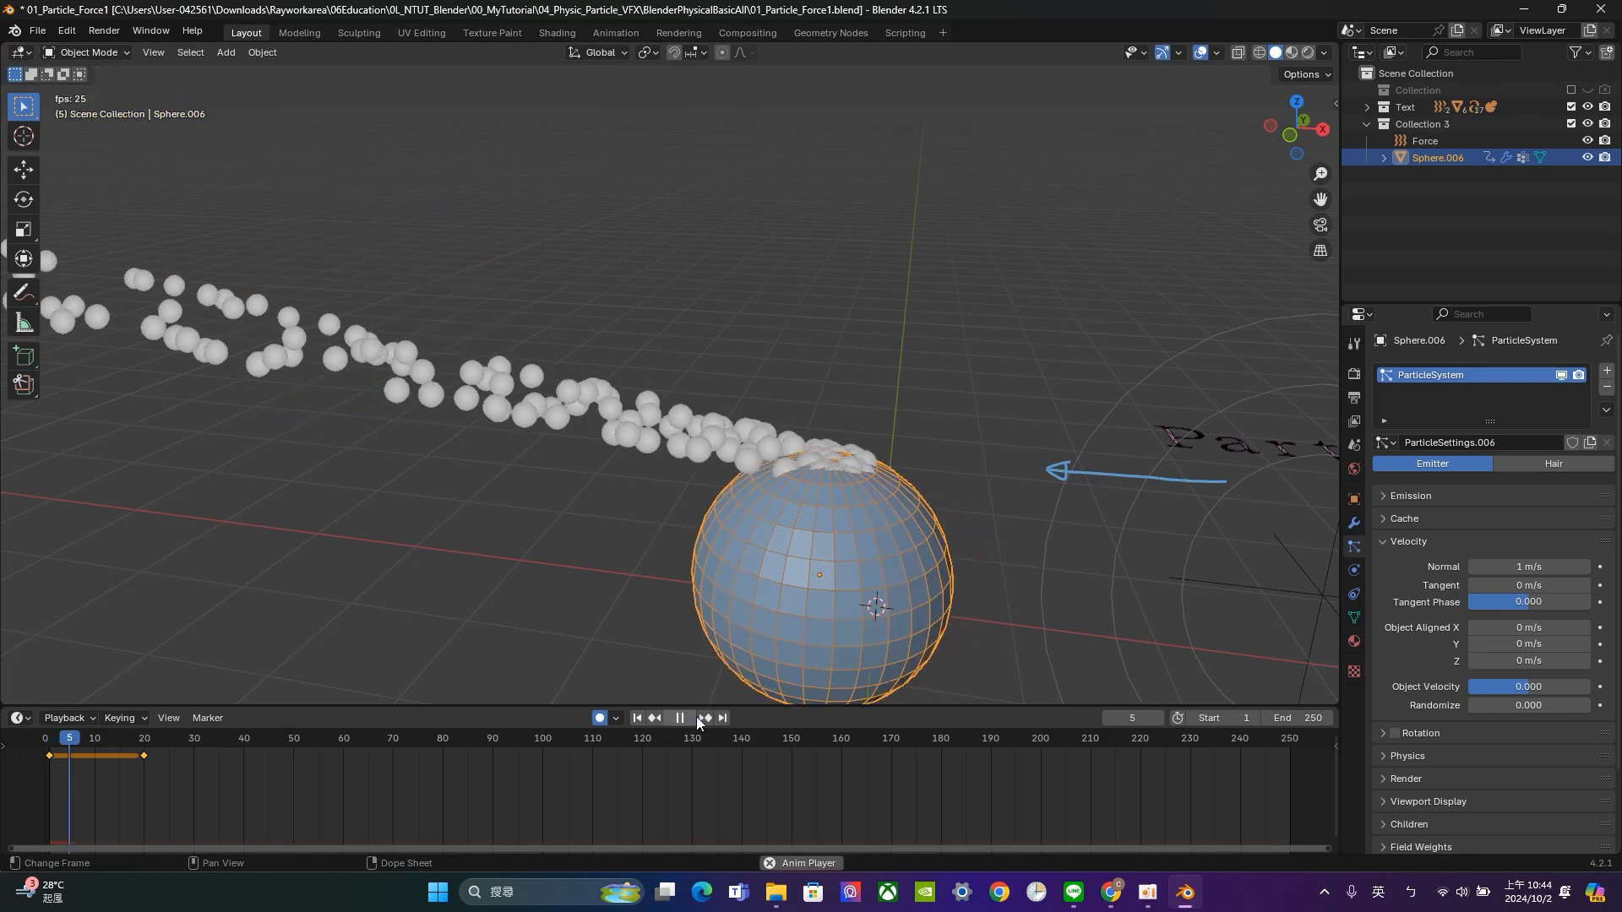
Record the sphere's motion by moving it freely around the scene three times during playback, and stop playback.
key(g)
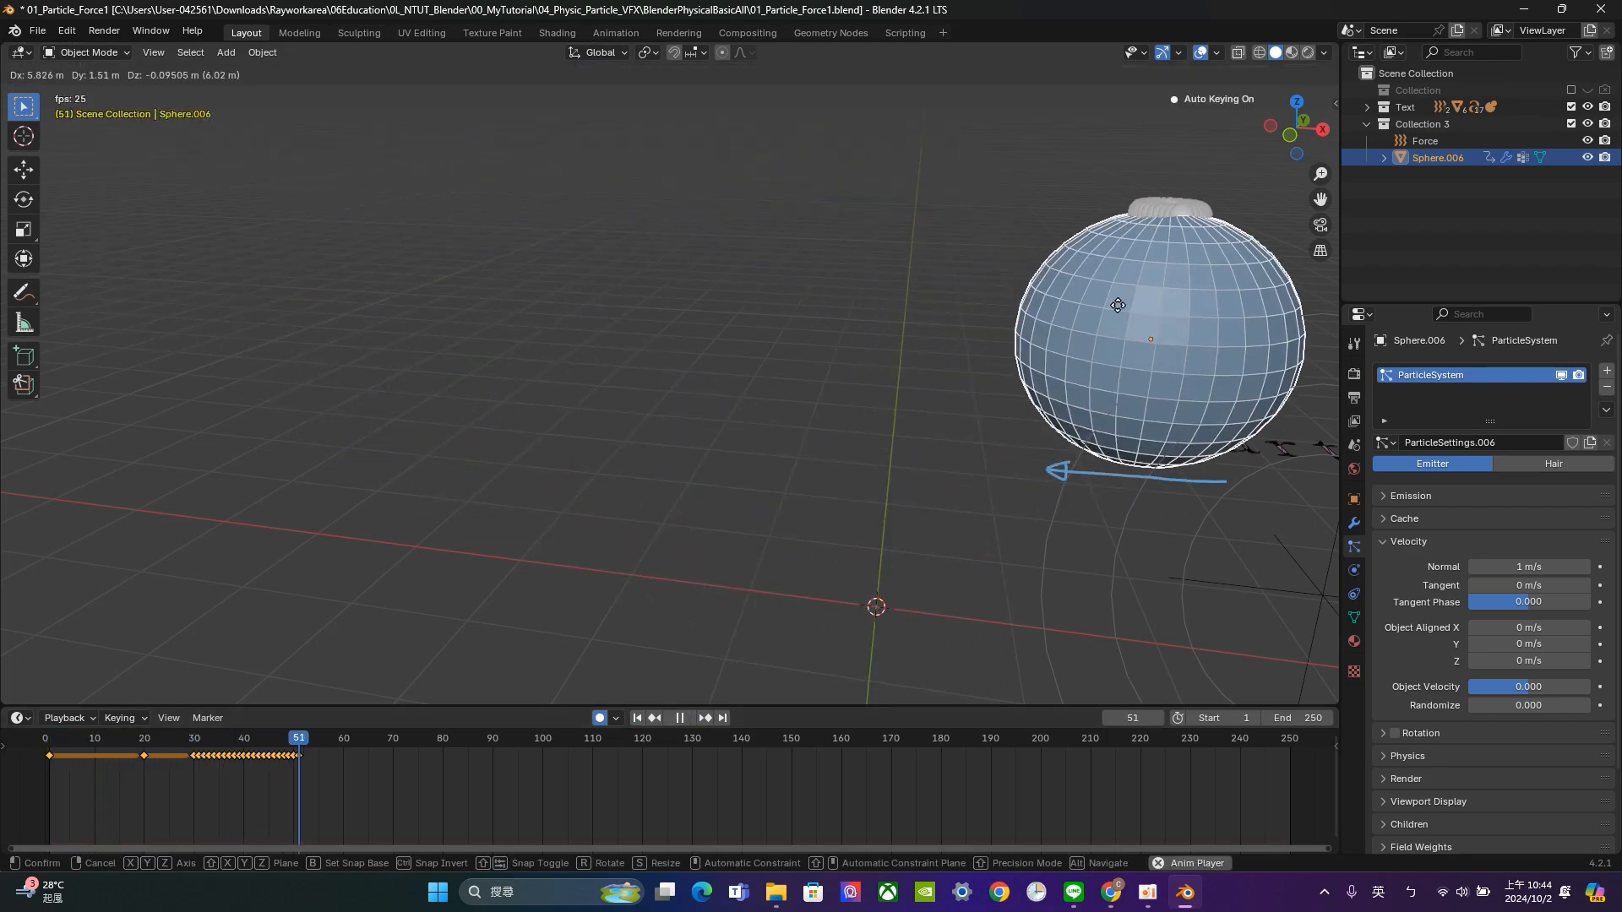
click(168, 290)
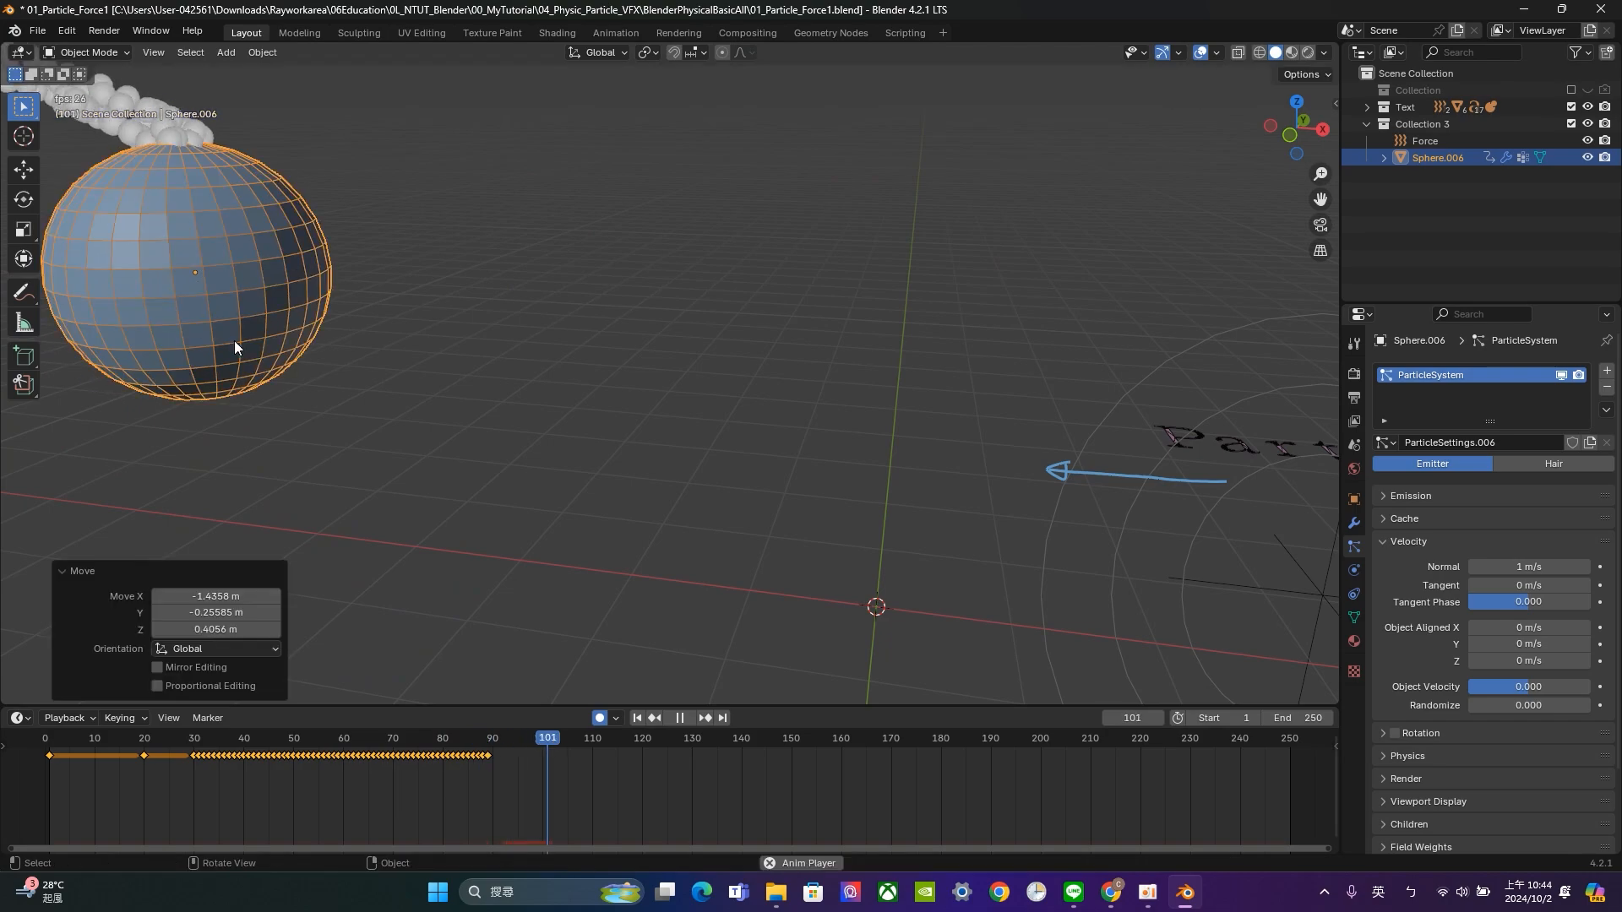
key(g)
click(673, 173)
scroll(727, 455, down, 4)
key(g)
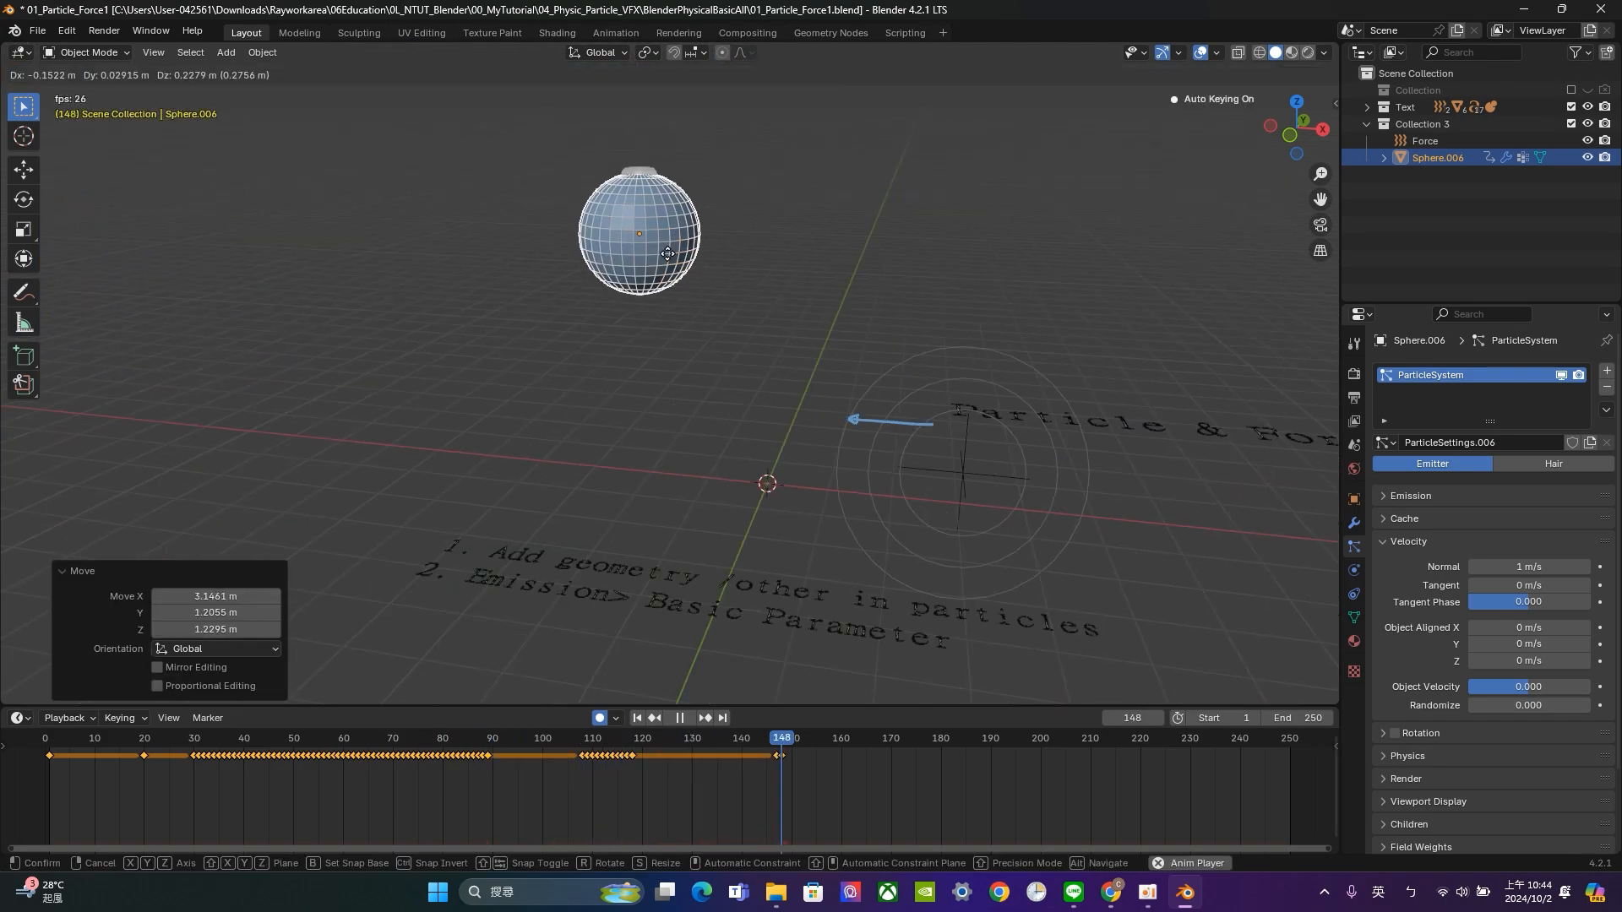
click(510, 470)
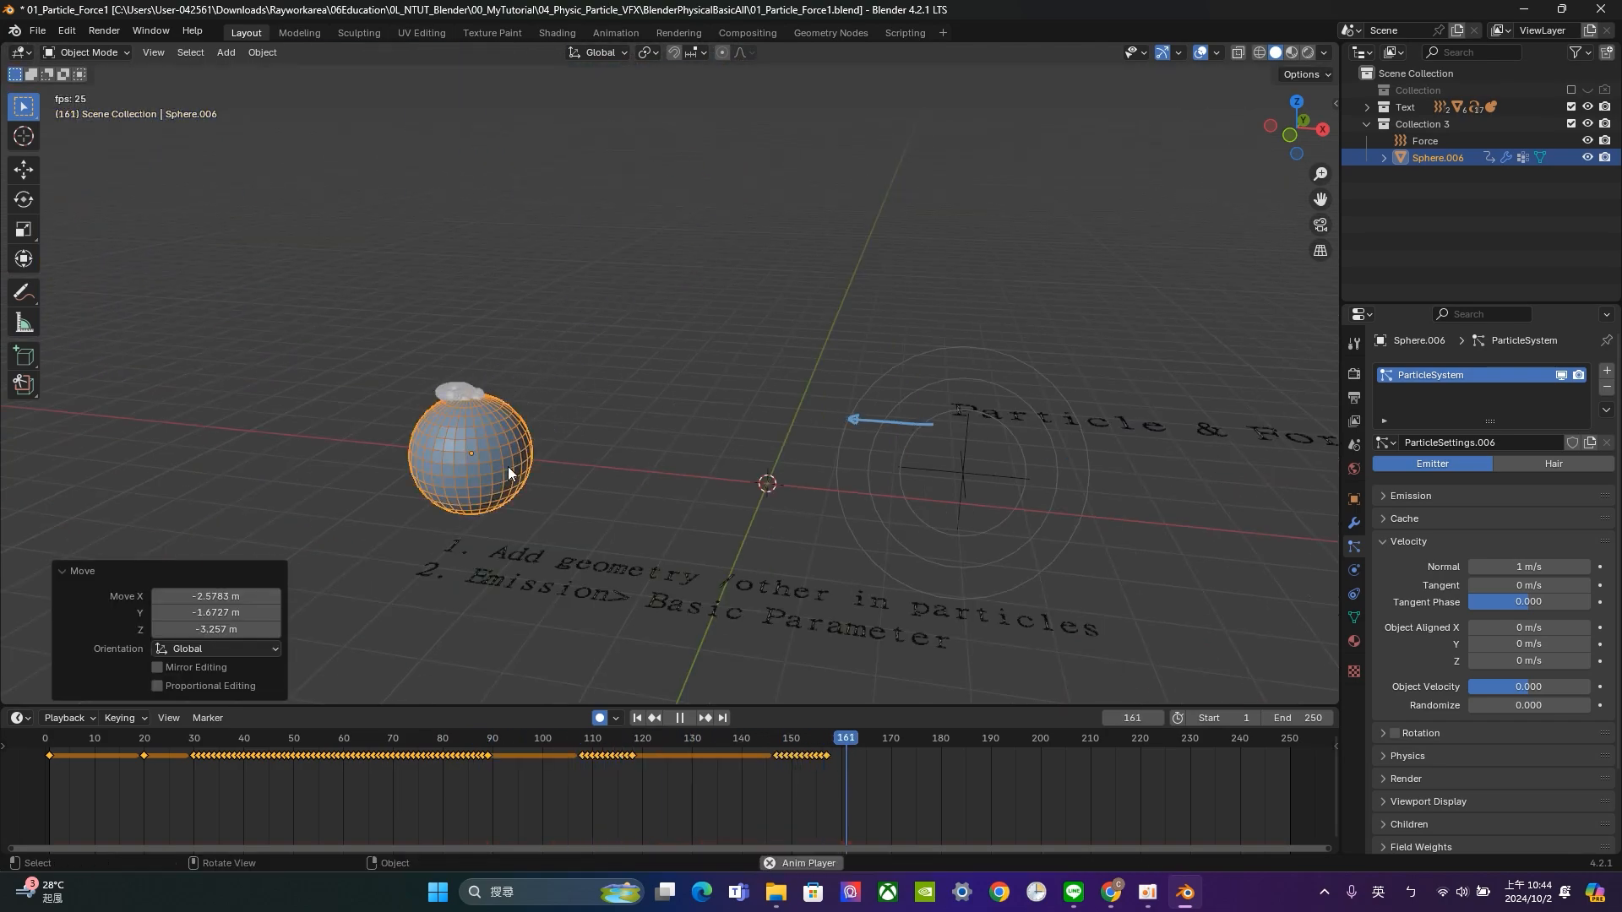
click(679, 717)
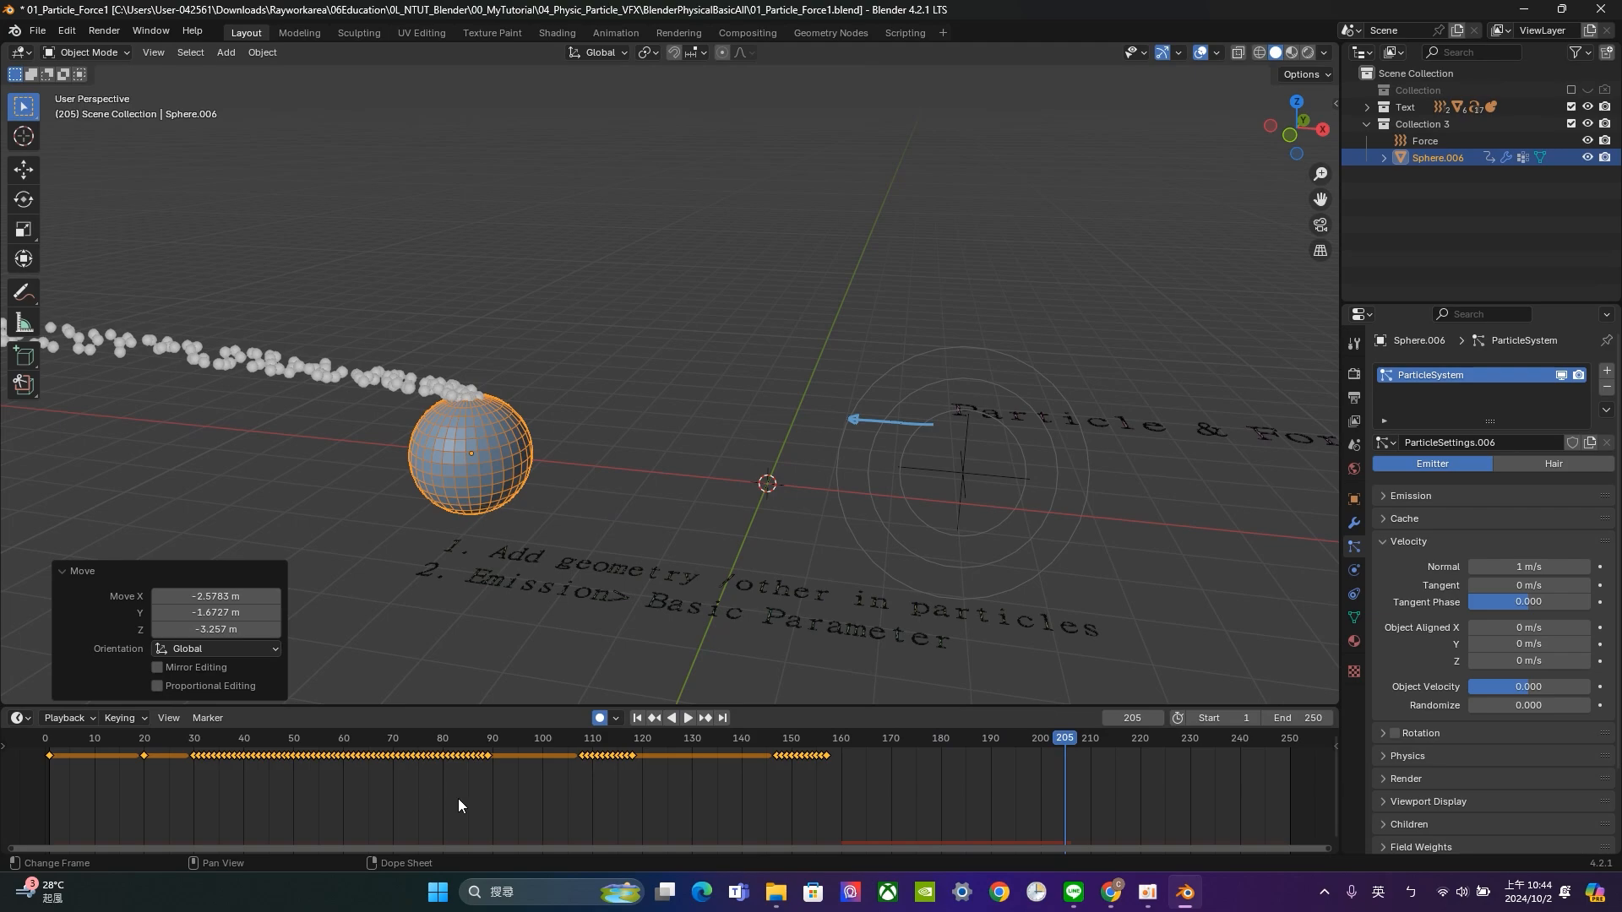
Delete the sphere's keyframes between about frames 47 and 82 and between about frames 150 and 153, and enlarge the timeline.
drag(458, 805, 284, 757)
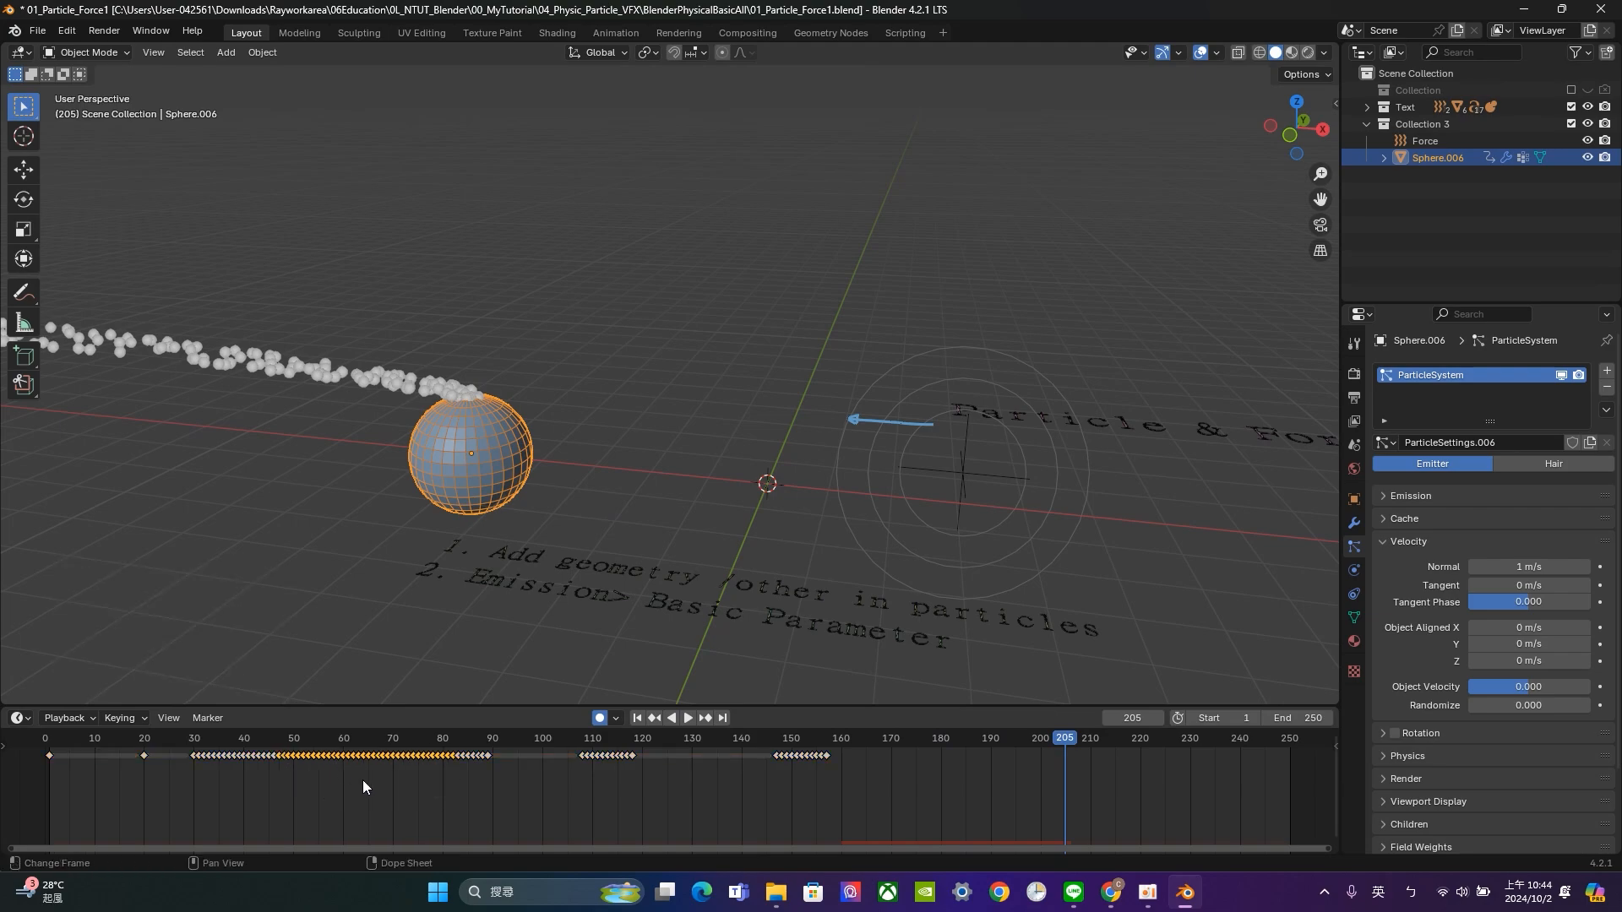
key(Delete)
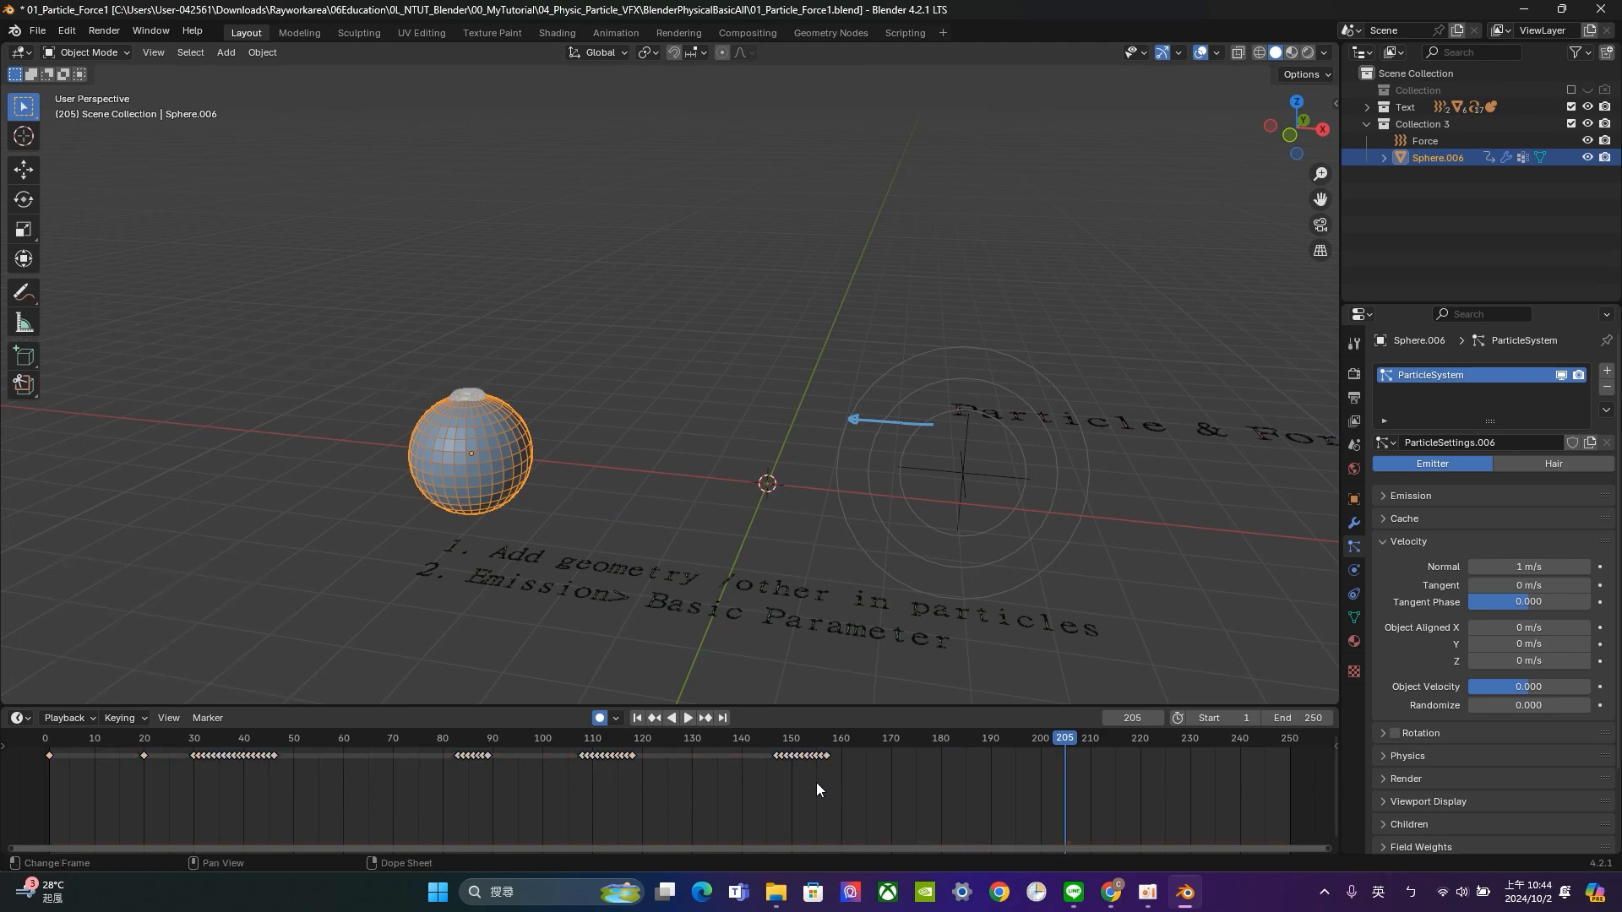
drag(816, 782, 793, 750)
key(Delete)
drag(637, 705, 642, 665)
Set the sphere's particle Object Velocity to 1 and play the animation from the first frame.
drag(1528, 686, 1590, 687)
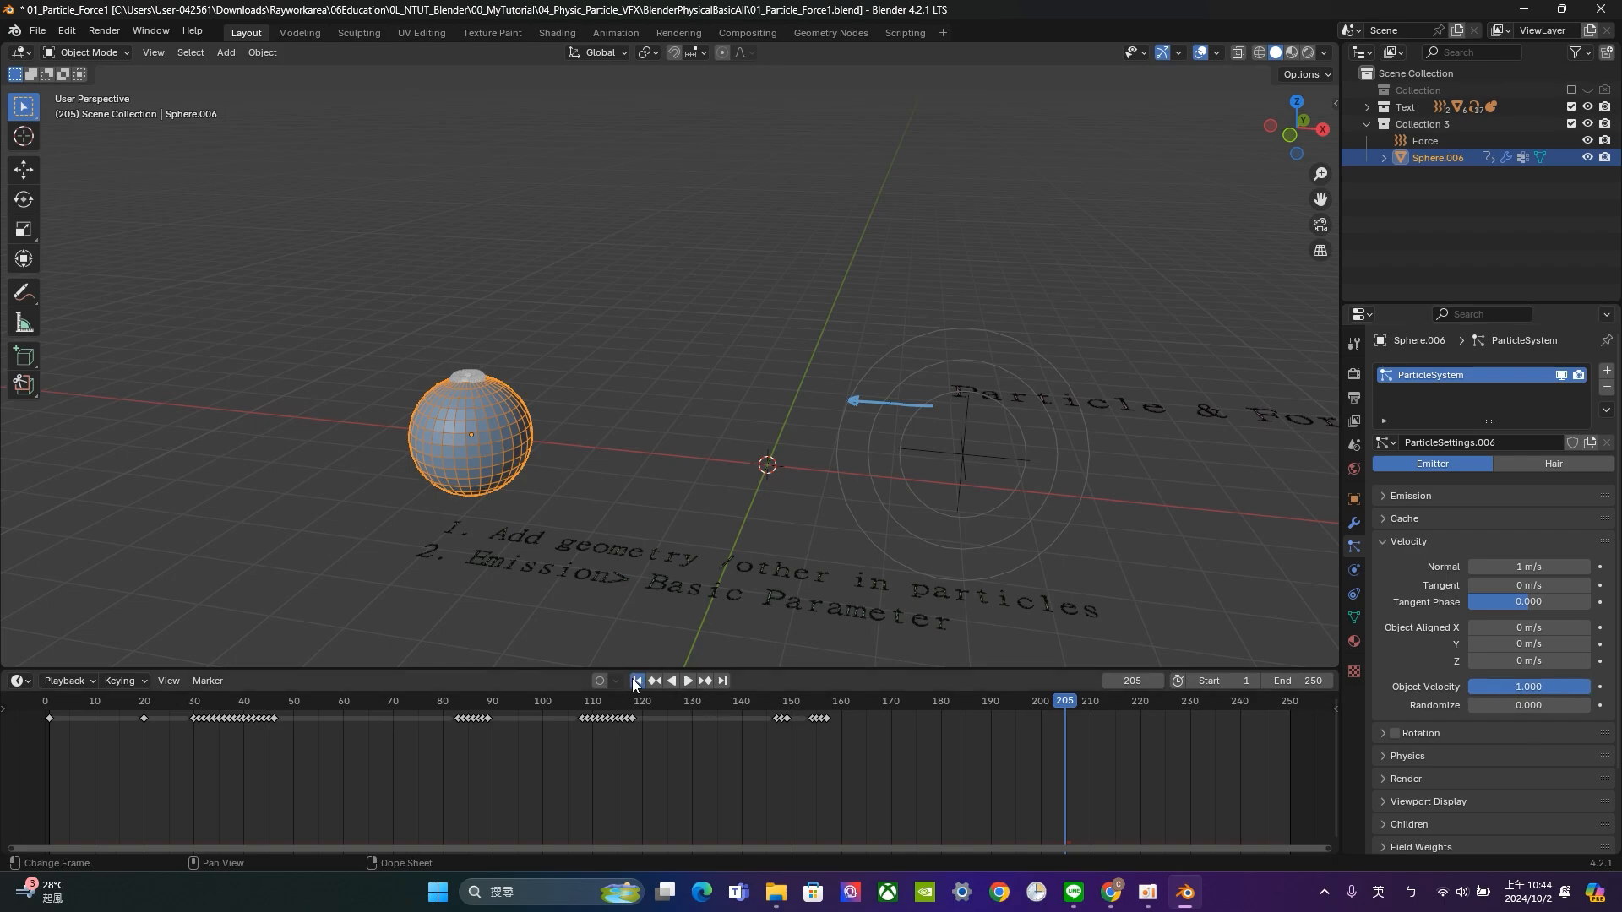
click(638, 680)
click(689, 680)
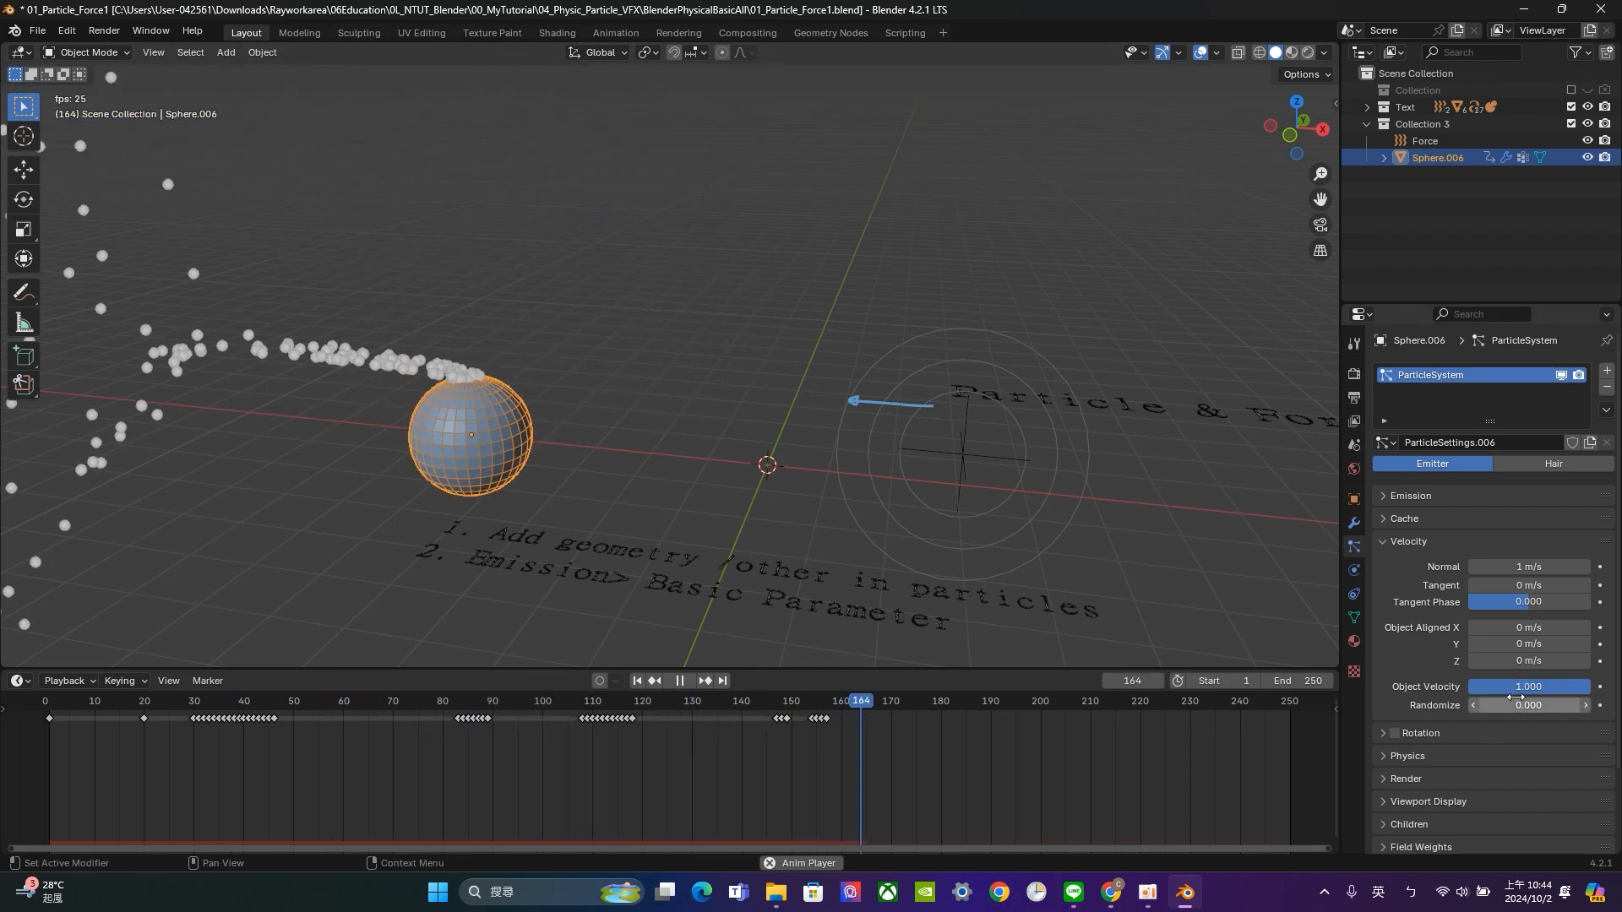
drag(1539, 689, 1589, 687)
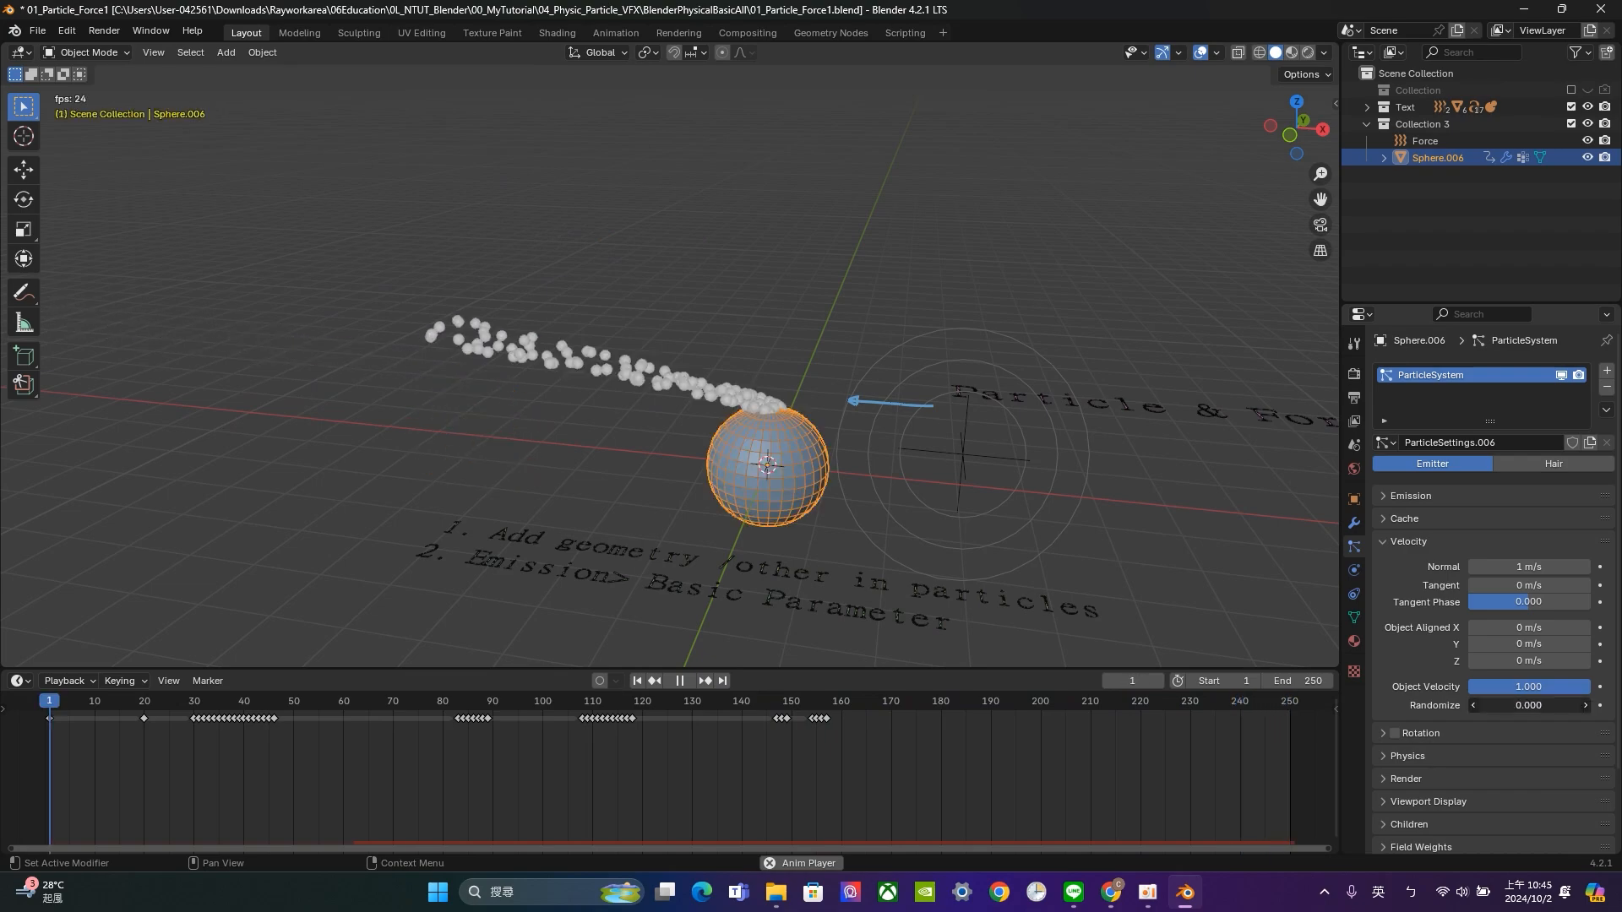
Set the particle velocity Randomize to 3.05 and return to frame 1 with playback stopped.
drag(1521, 705, 1575, 705)
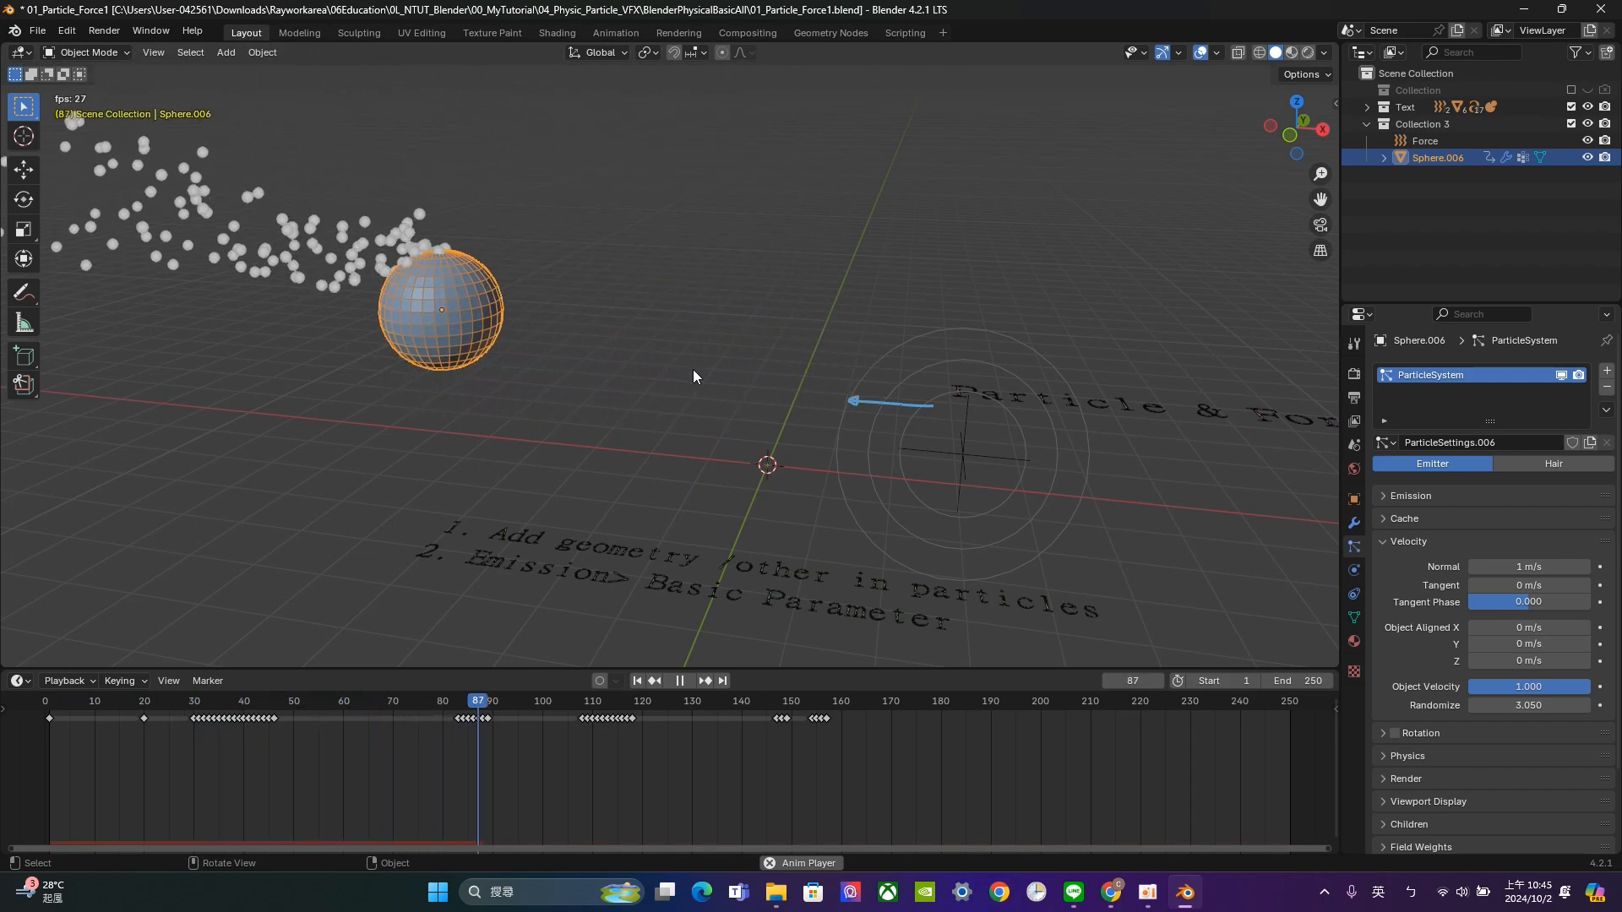
key(space)
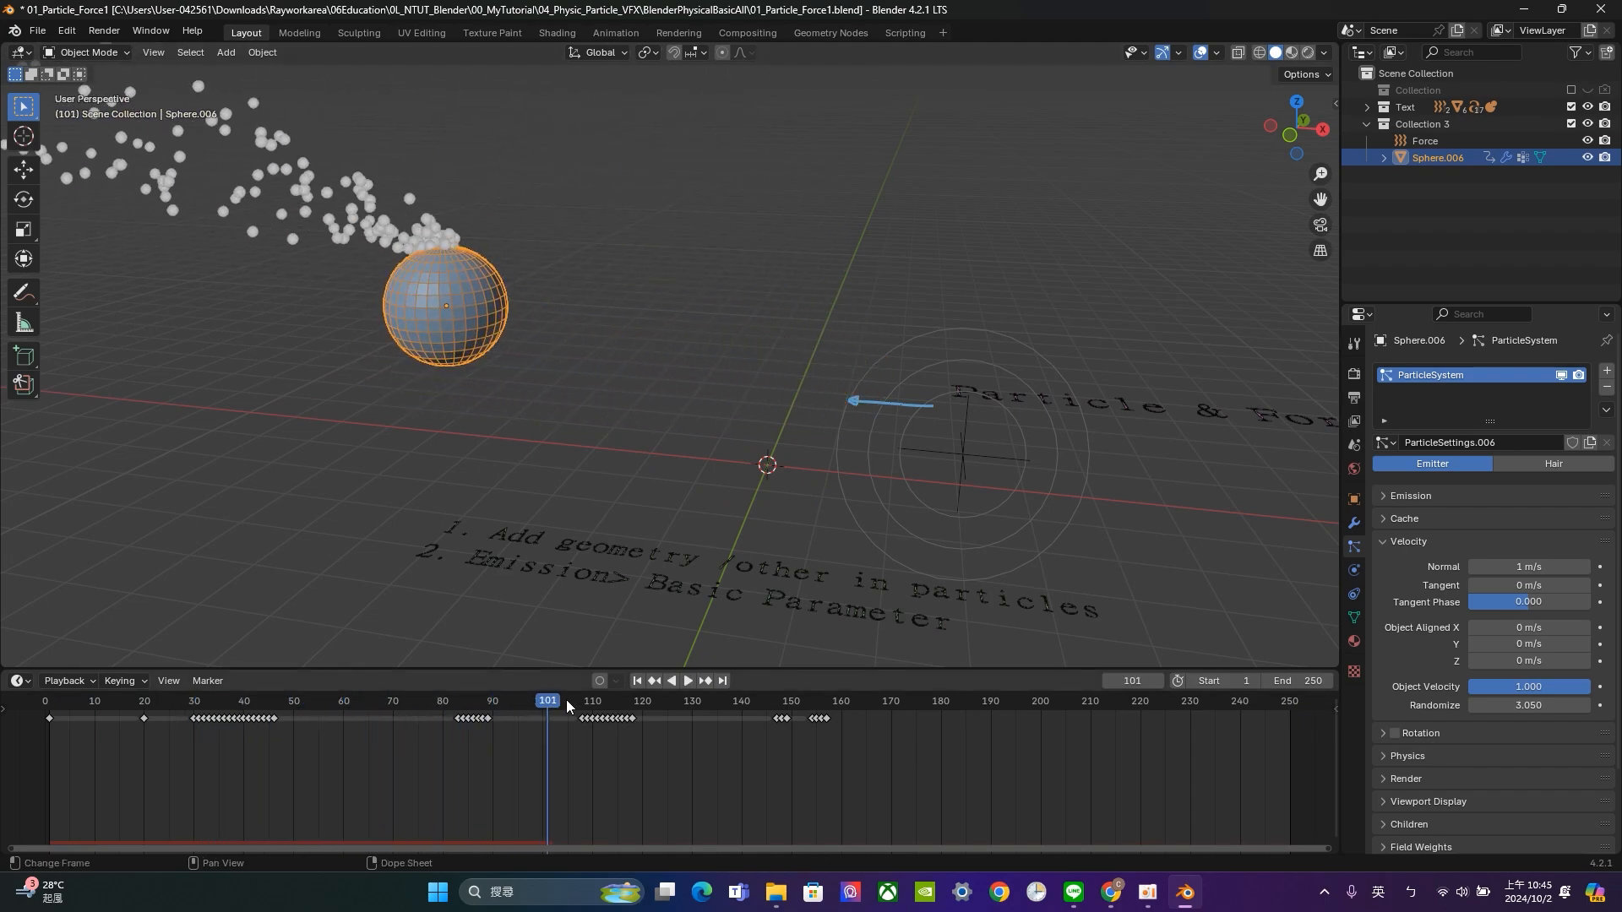
click(637, 680)
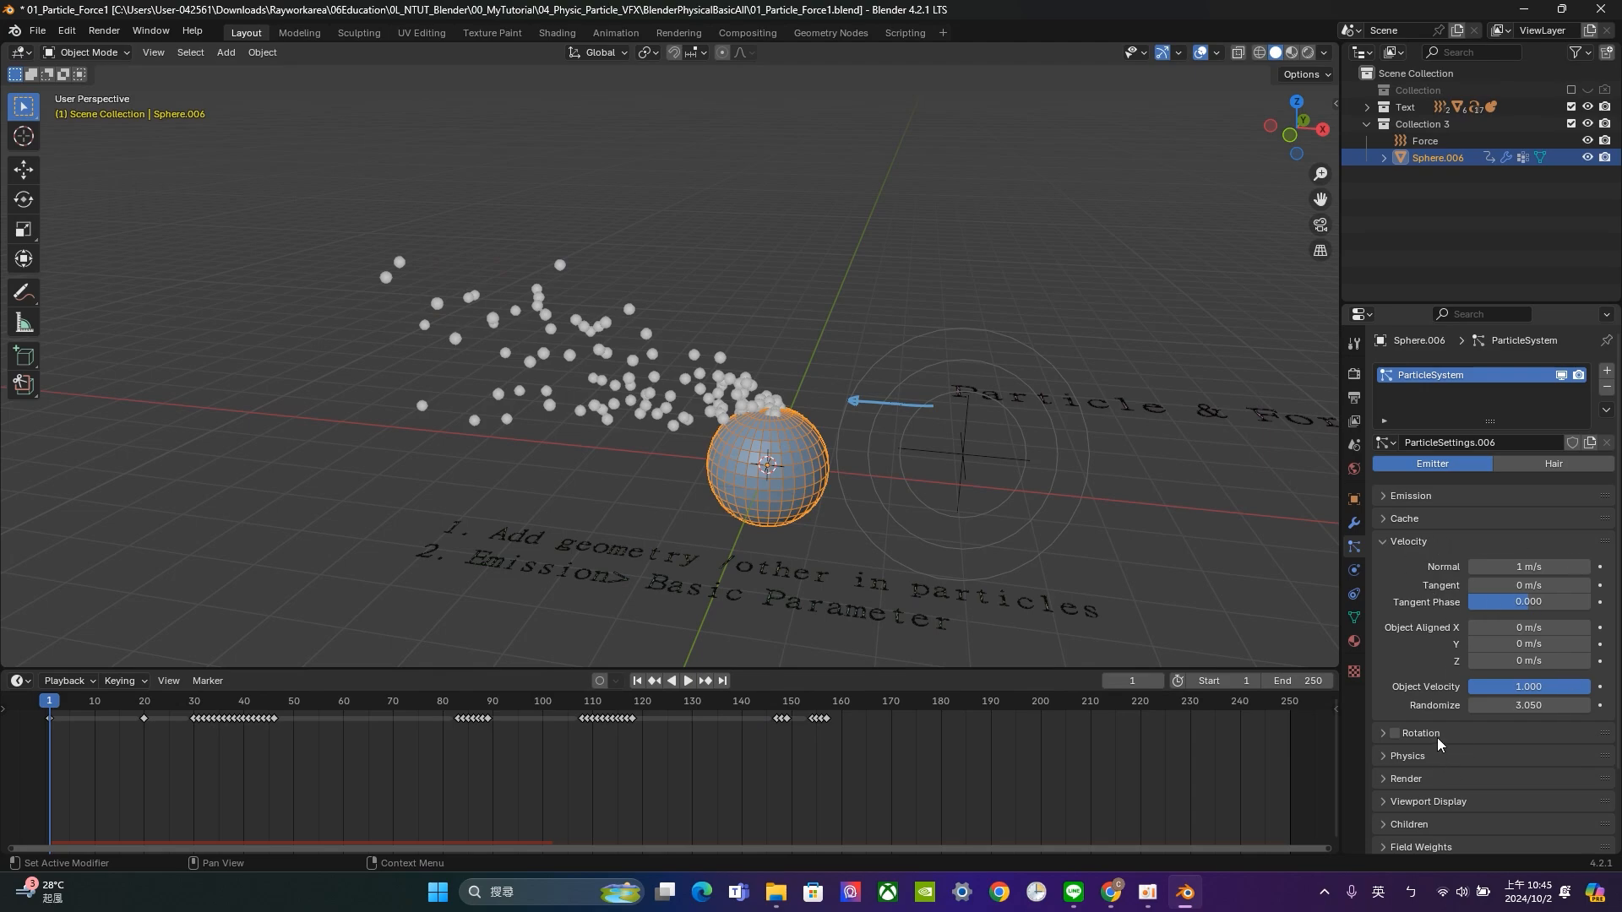
Examine the particle system's Rotation and Viewport Display settings, including the Display As options, and inspect the emitted particles up close.
click(1384, 734)
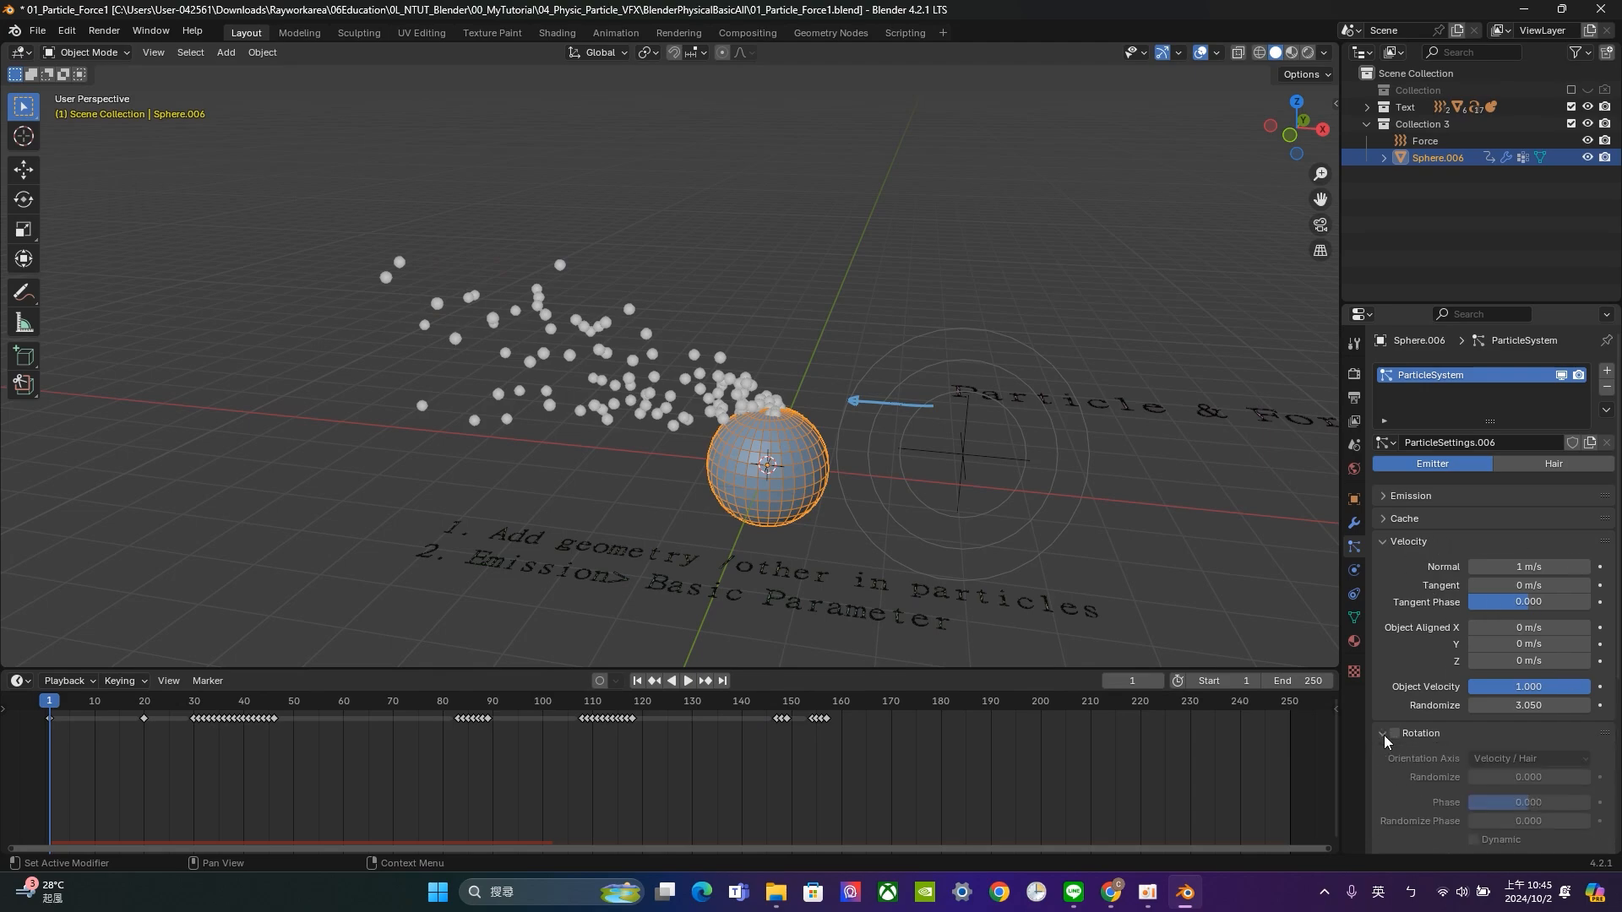
scroll(1482, 714, down, 3)
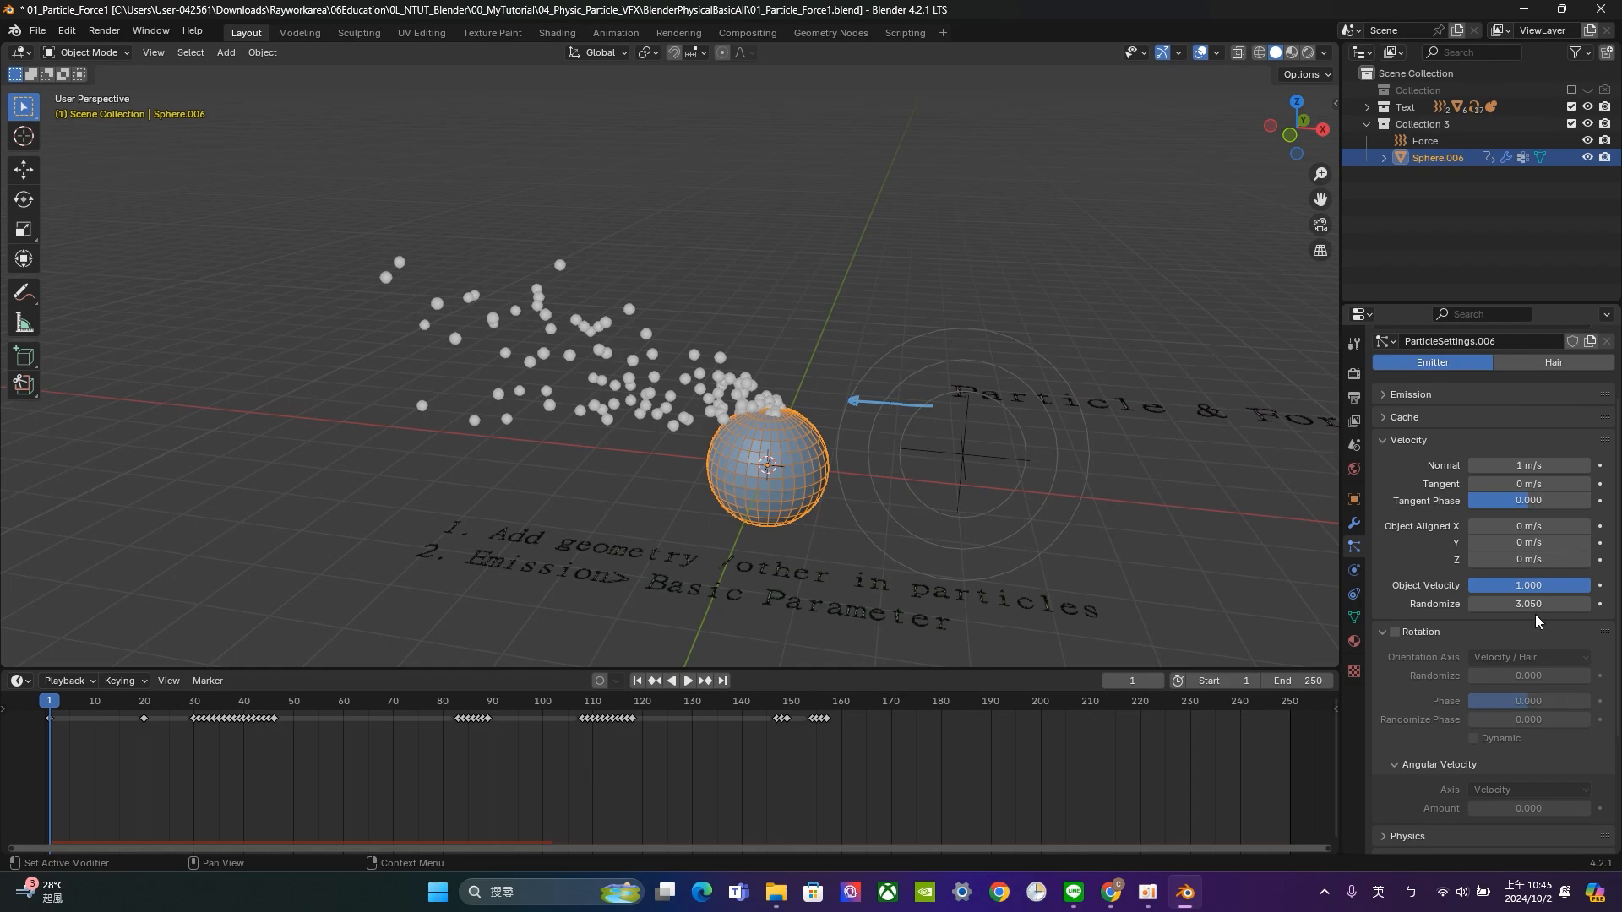
scroll(1545, 634, down, 3)
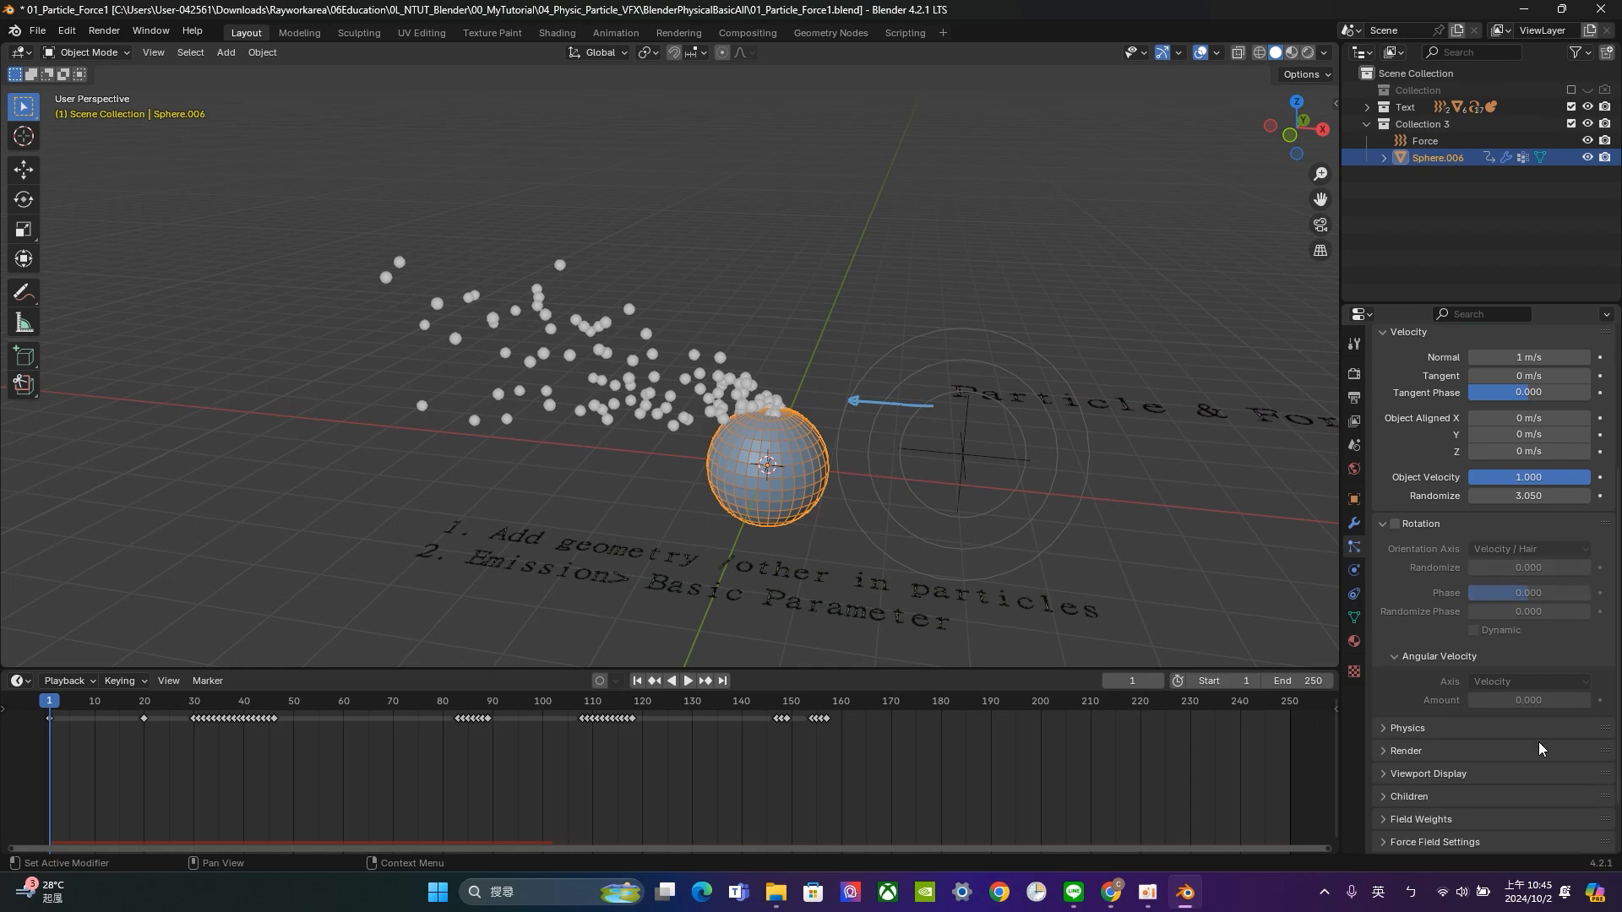
click(1468, 776)
scroll(1491, 727, down, 5)
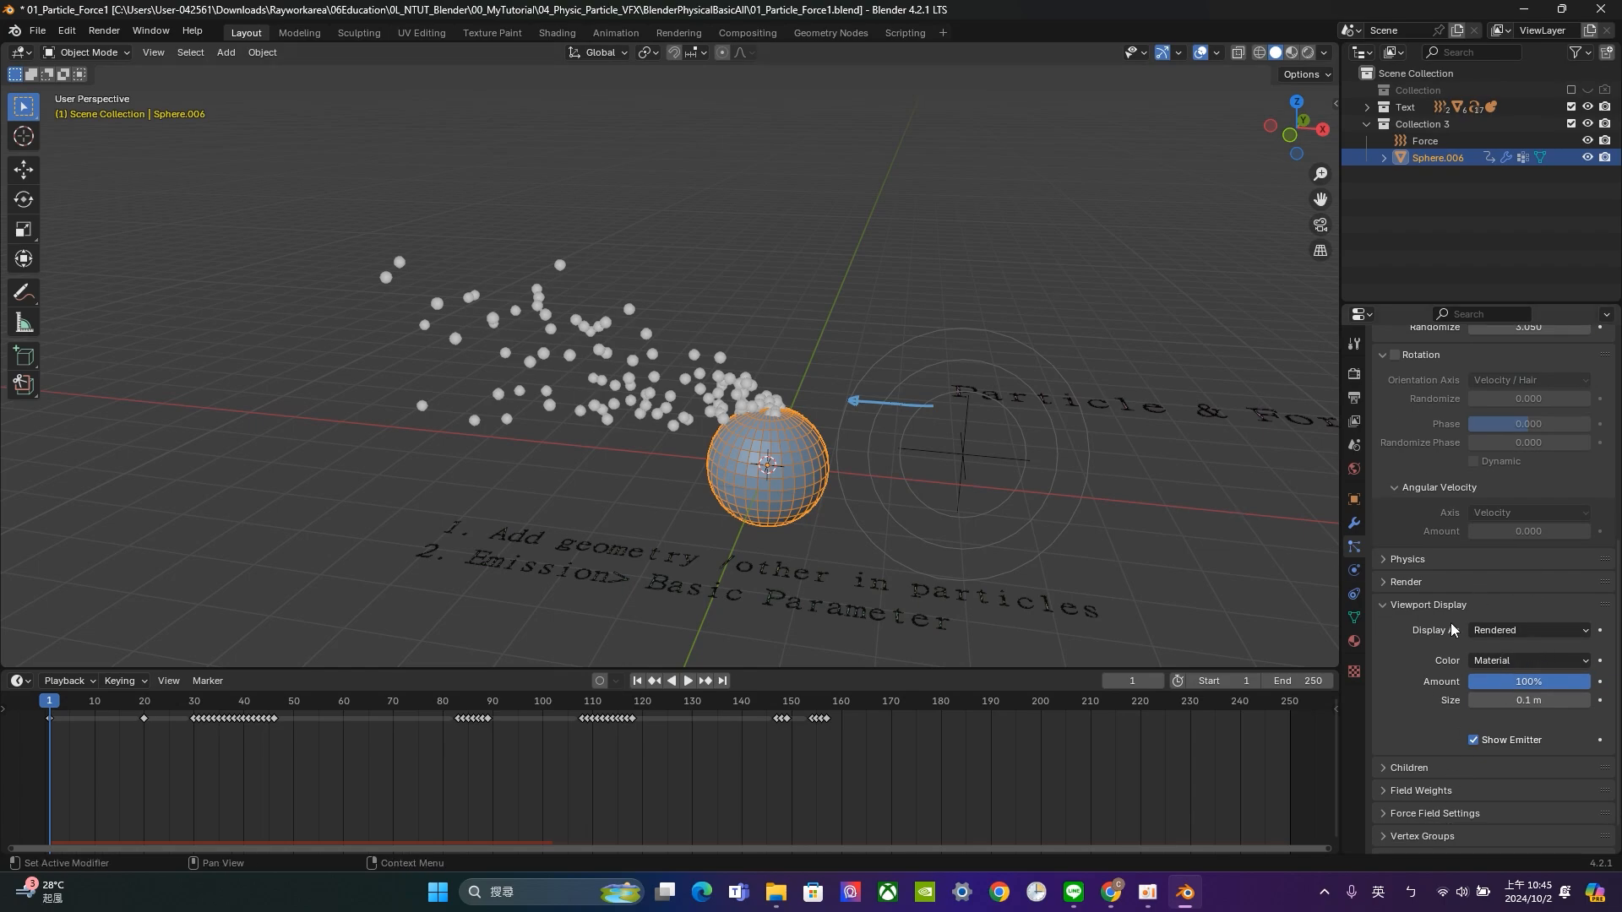
click(1525, 632)
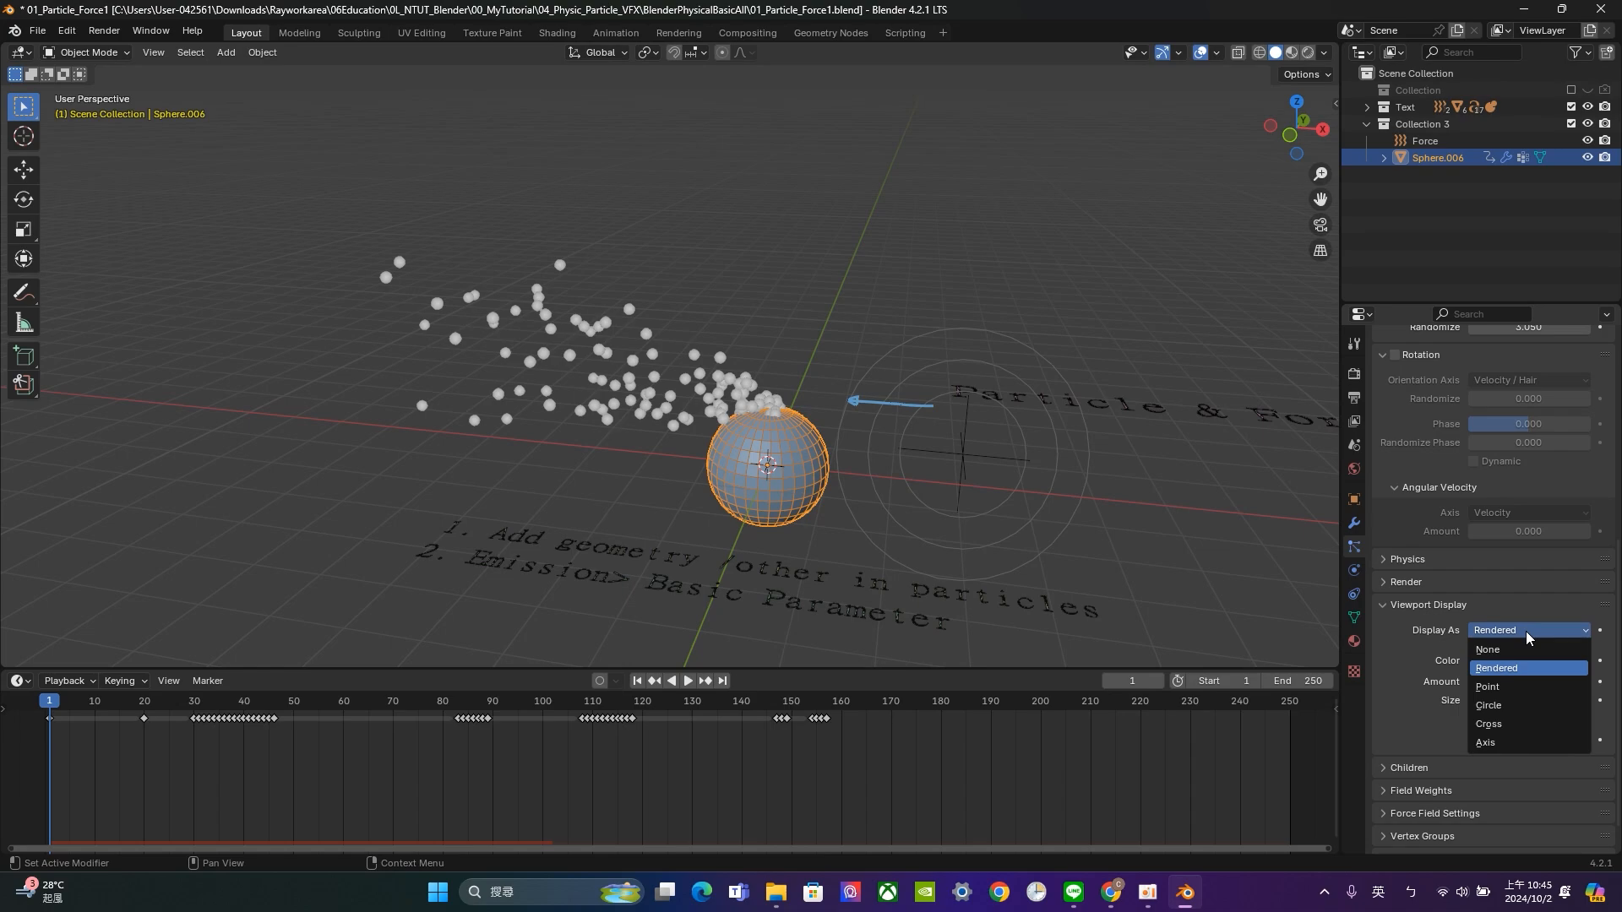
click(1526, 631)
scroll(1436, 777, down, 2)
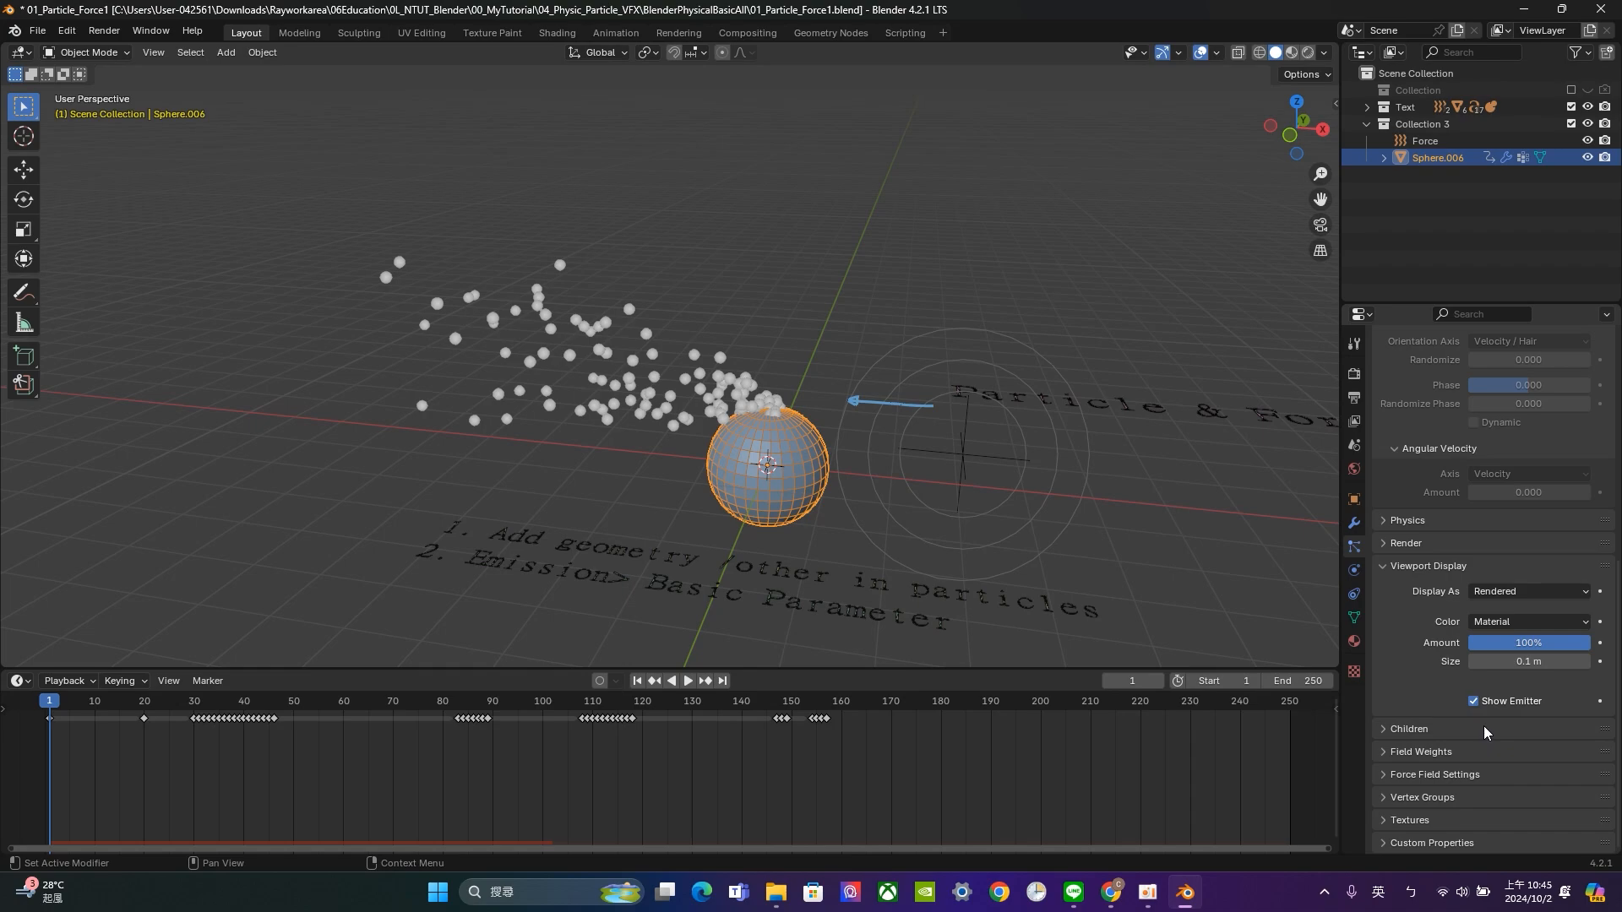
scroll(1484, 726, up, 5)
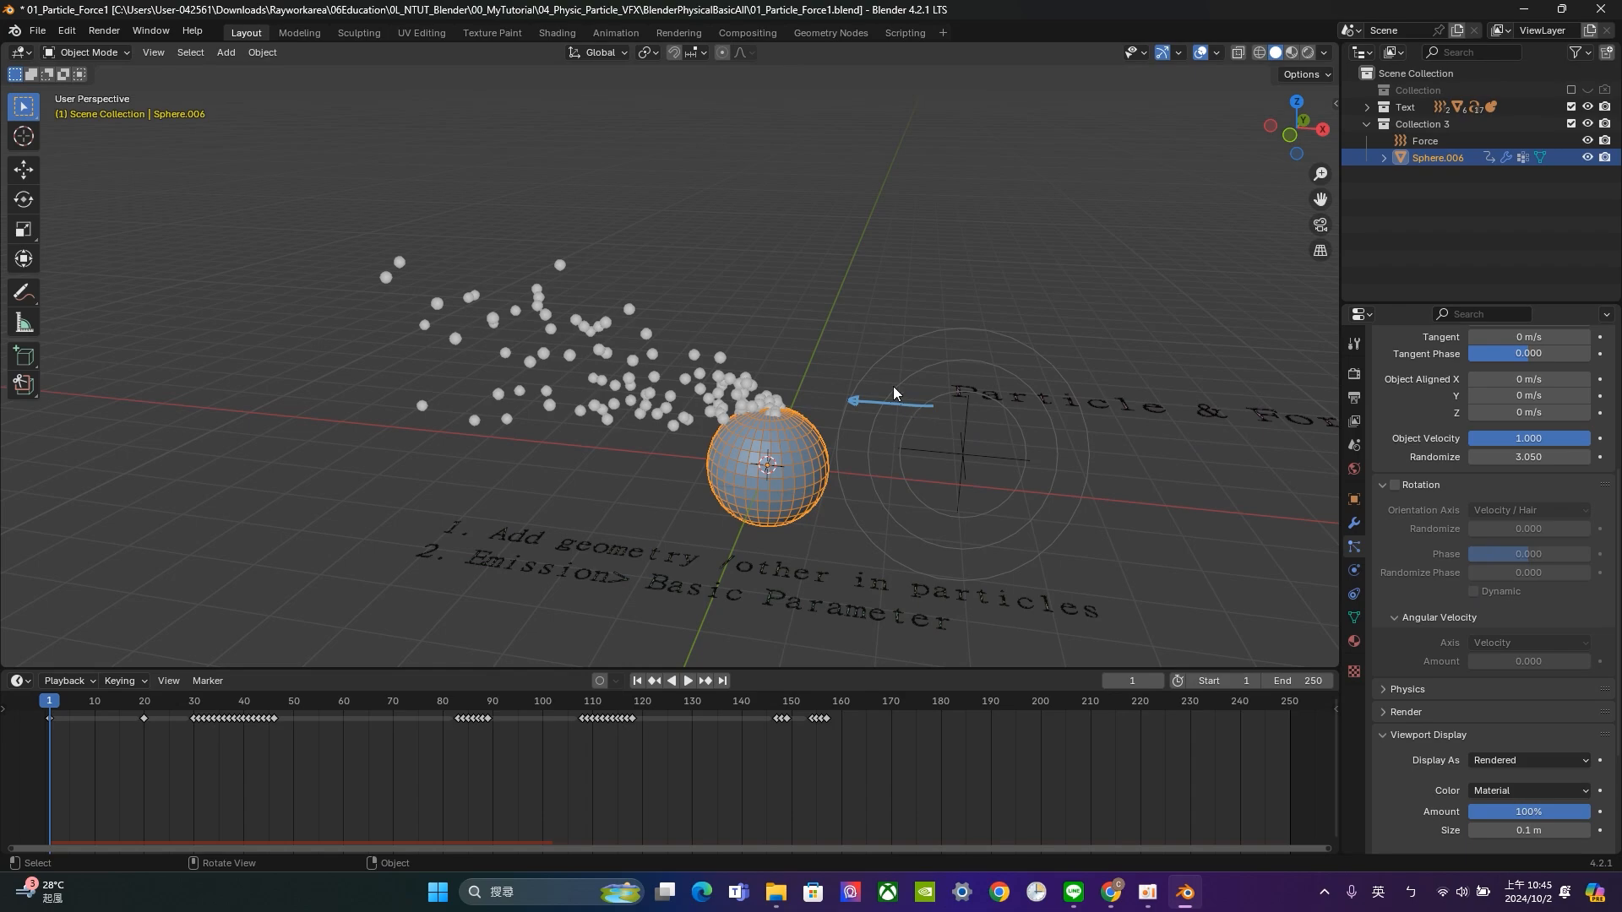
scroll(674, 397, up, 5)
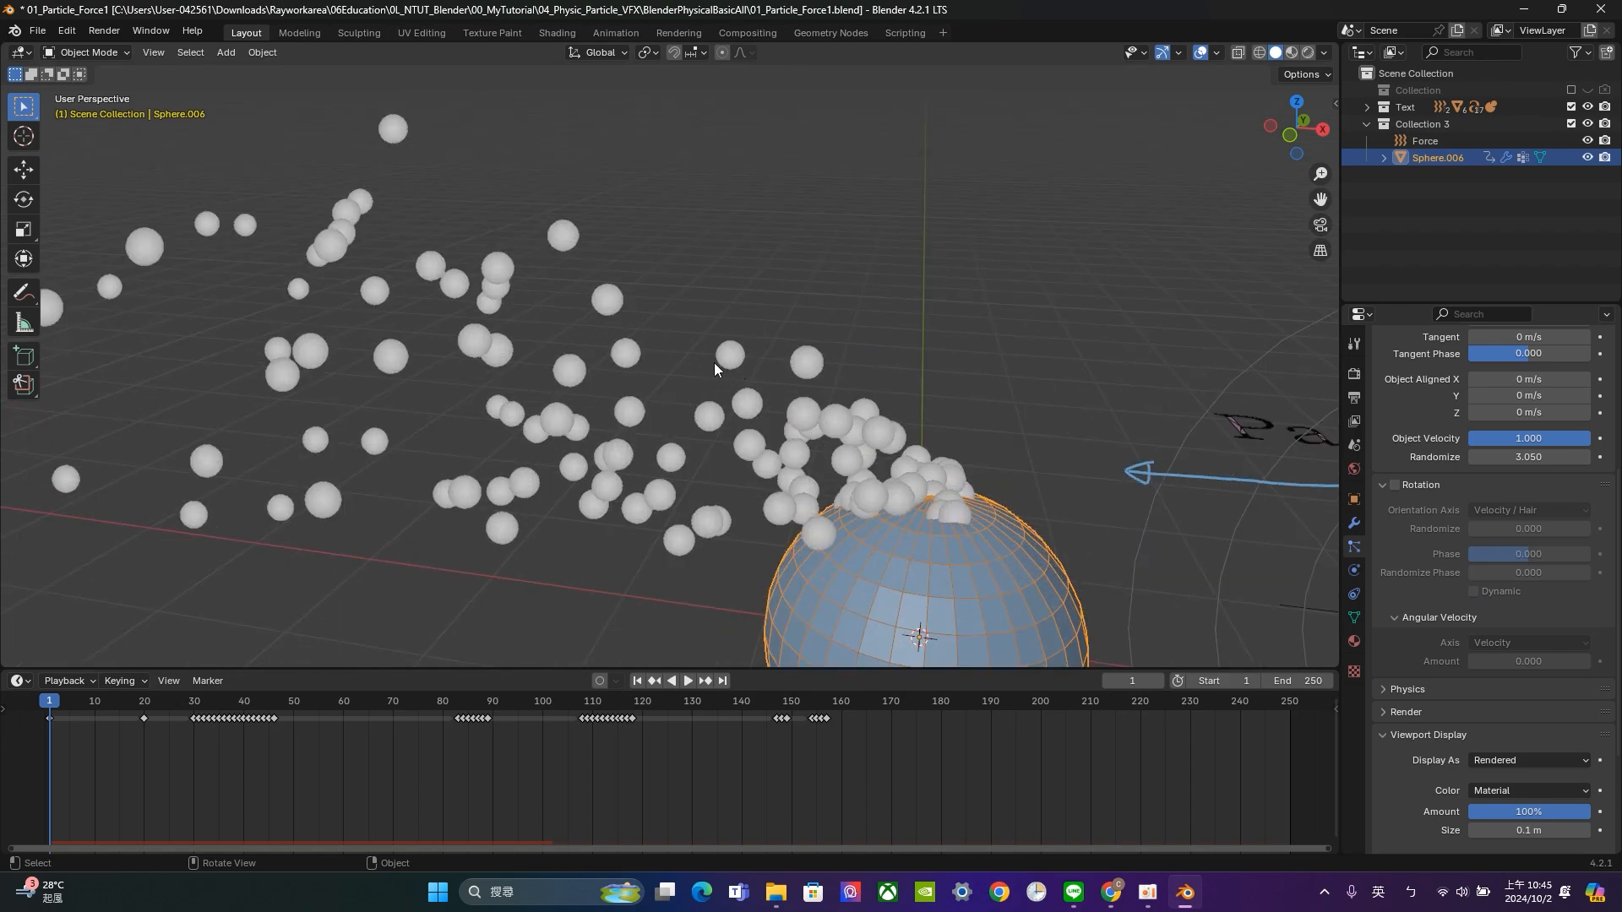
scroll(635, 349, down, 4)
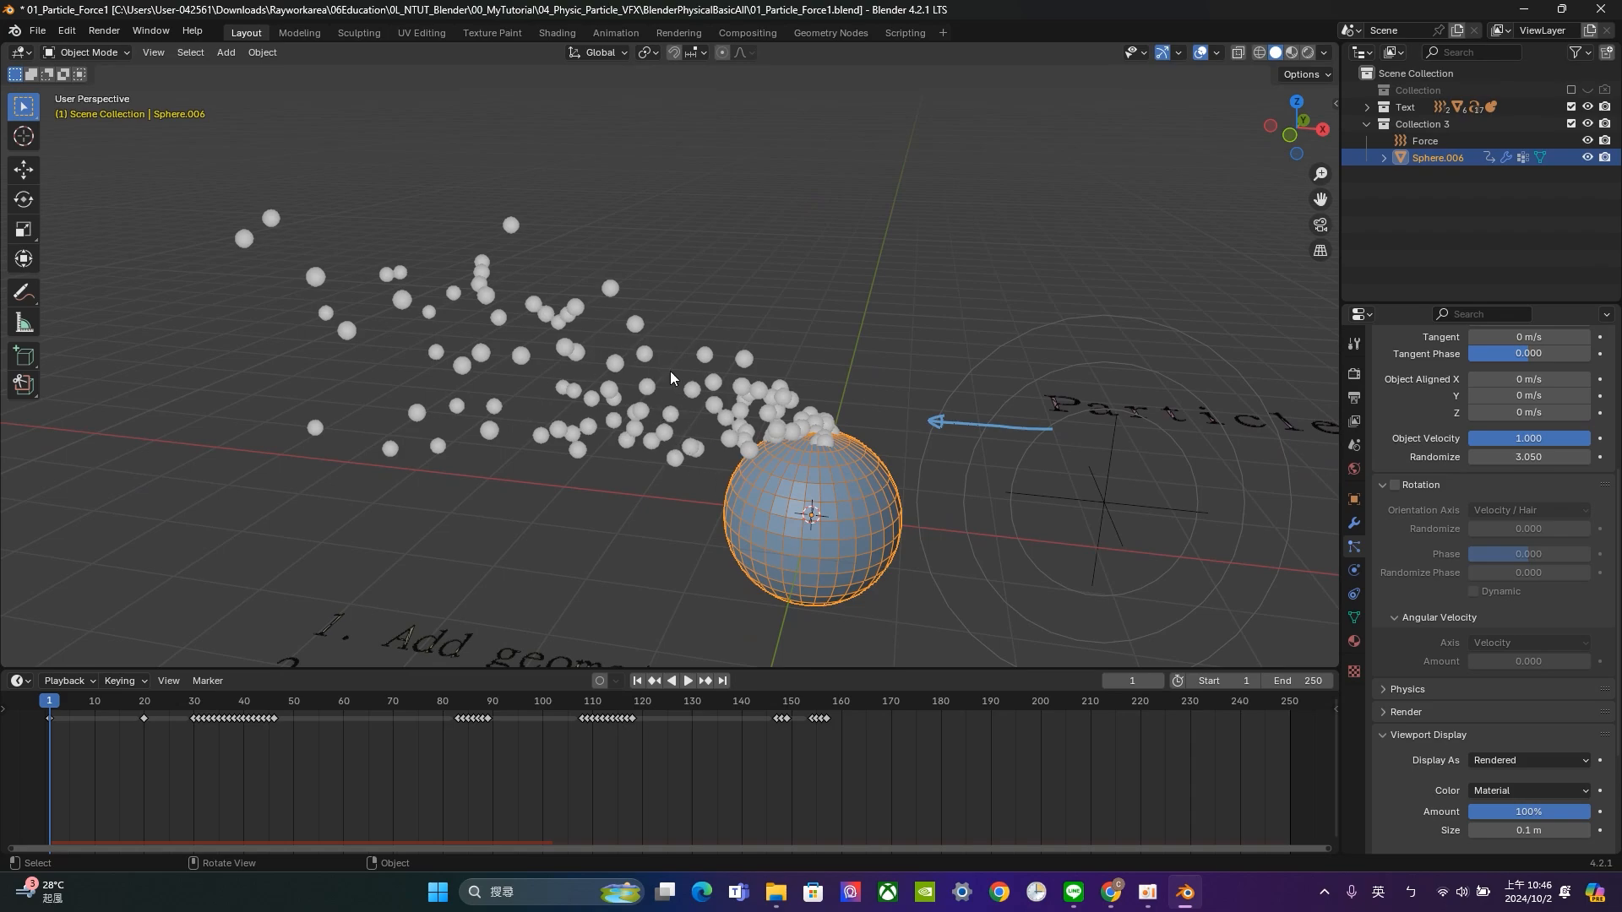
middle_drag(706, 451, 688, 352)
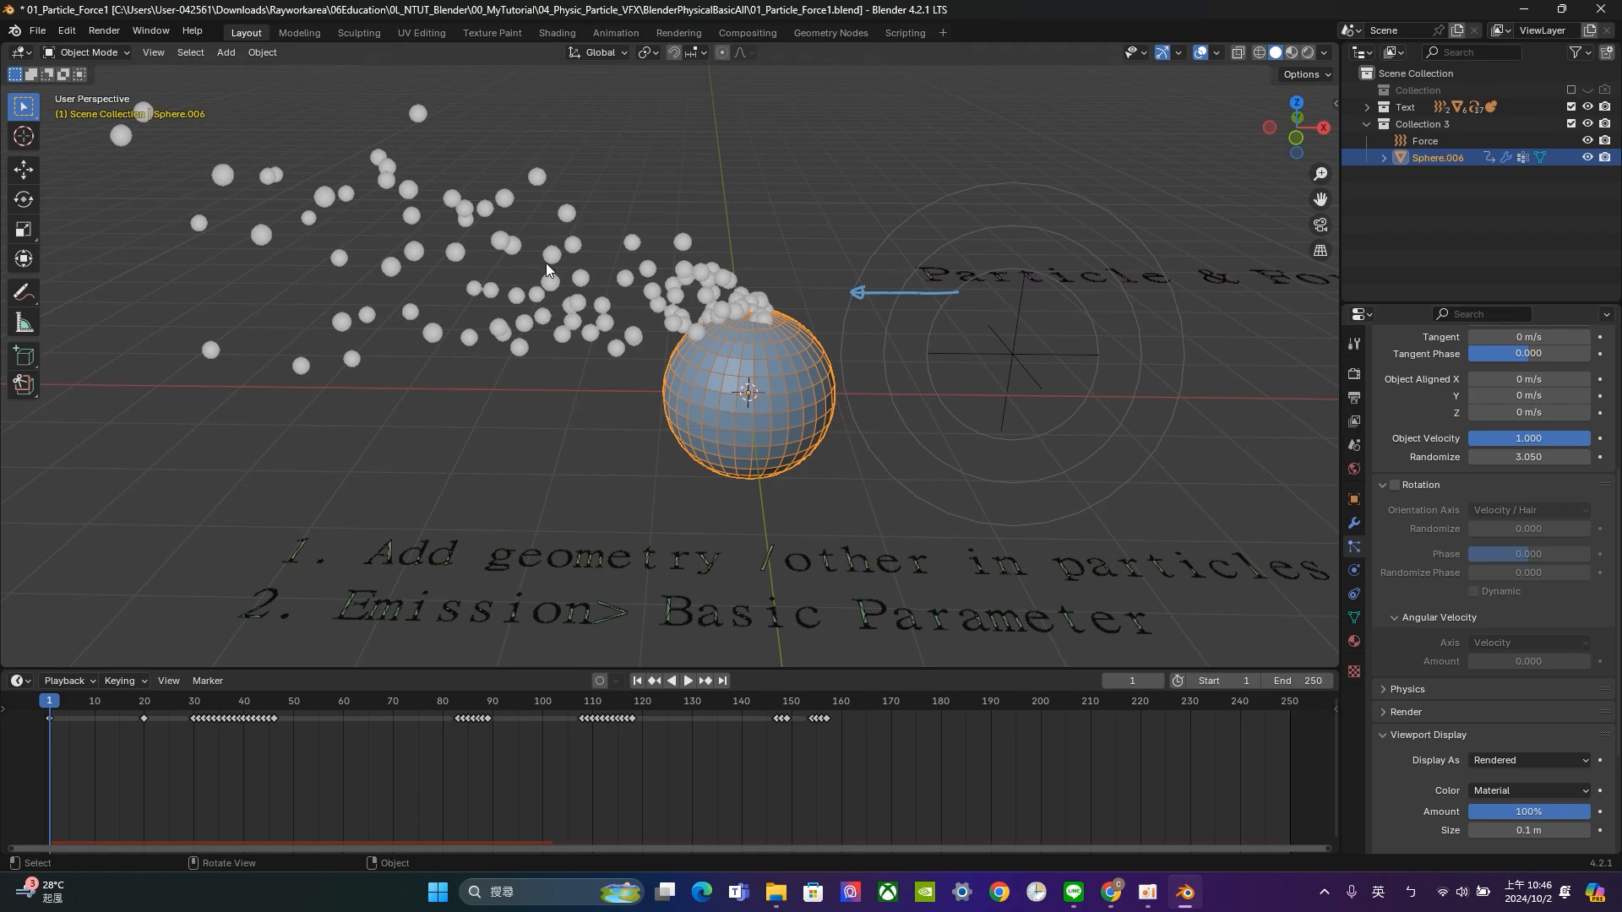
Collapse the Viewport Display settings and set the particles' Render As option to Object.
click(1427, 737)
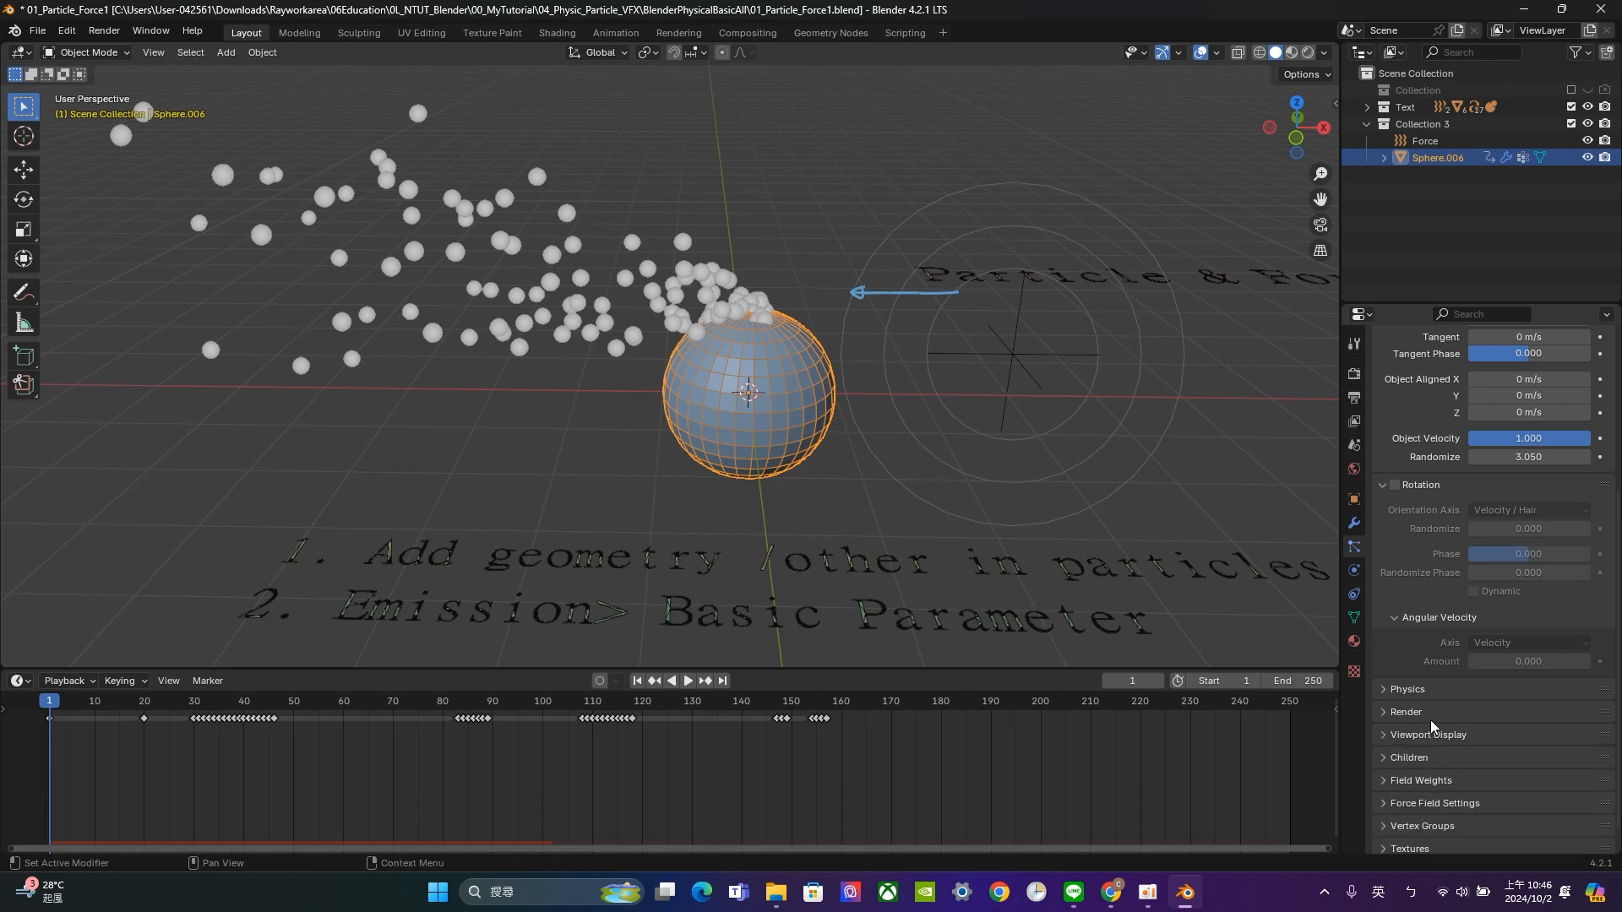
click(1431, 717)
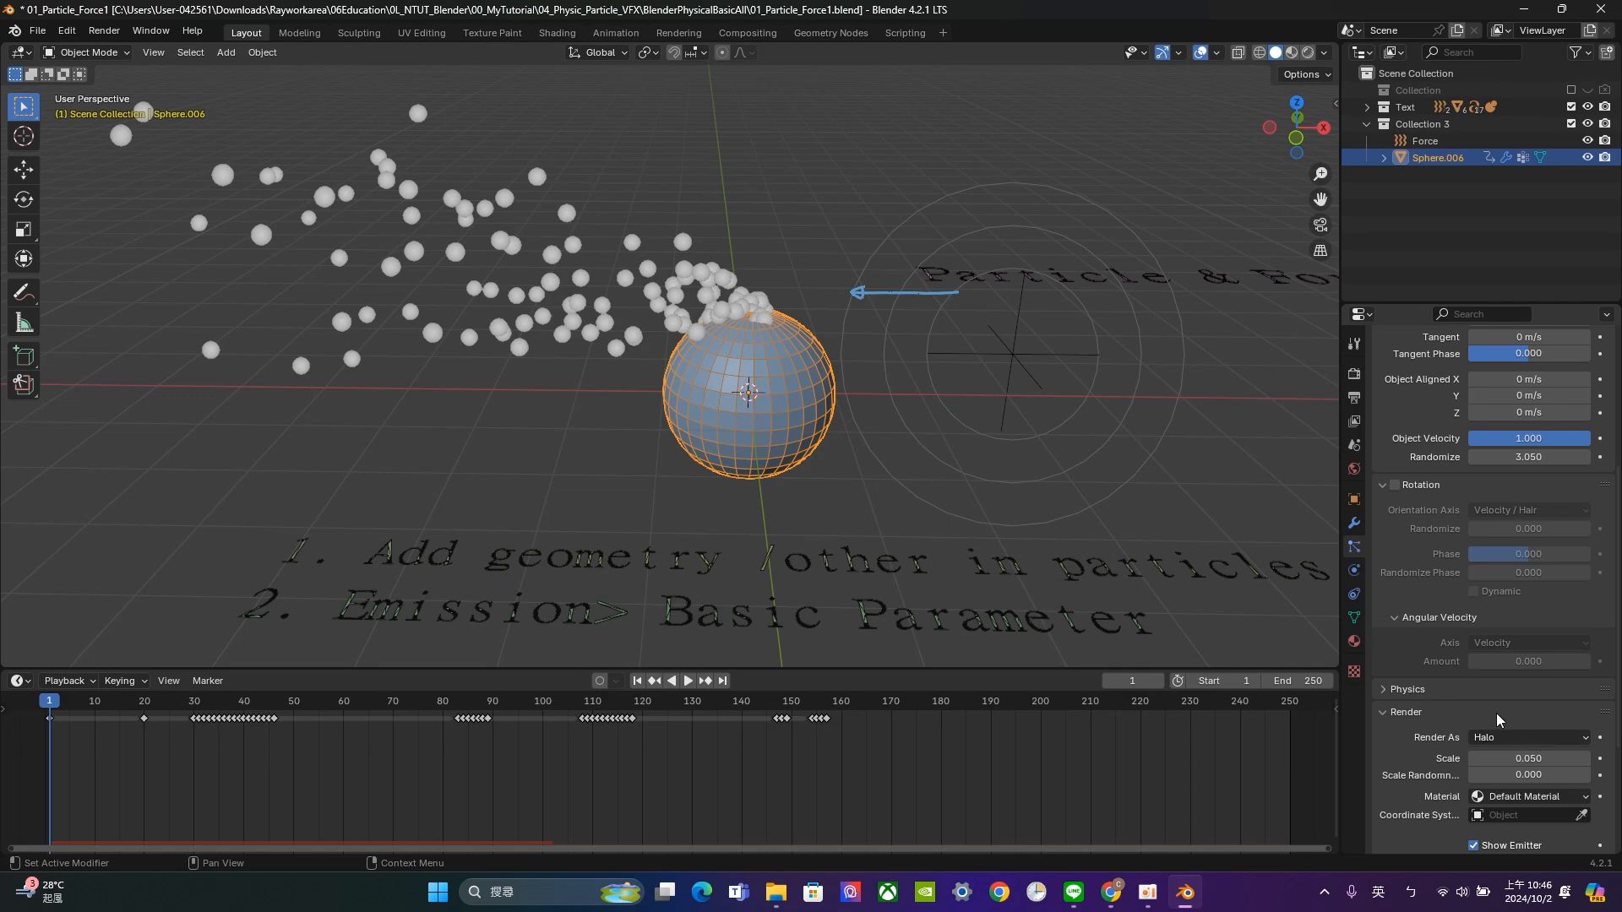
scroll(1497, 713, down, 5)
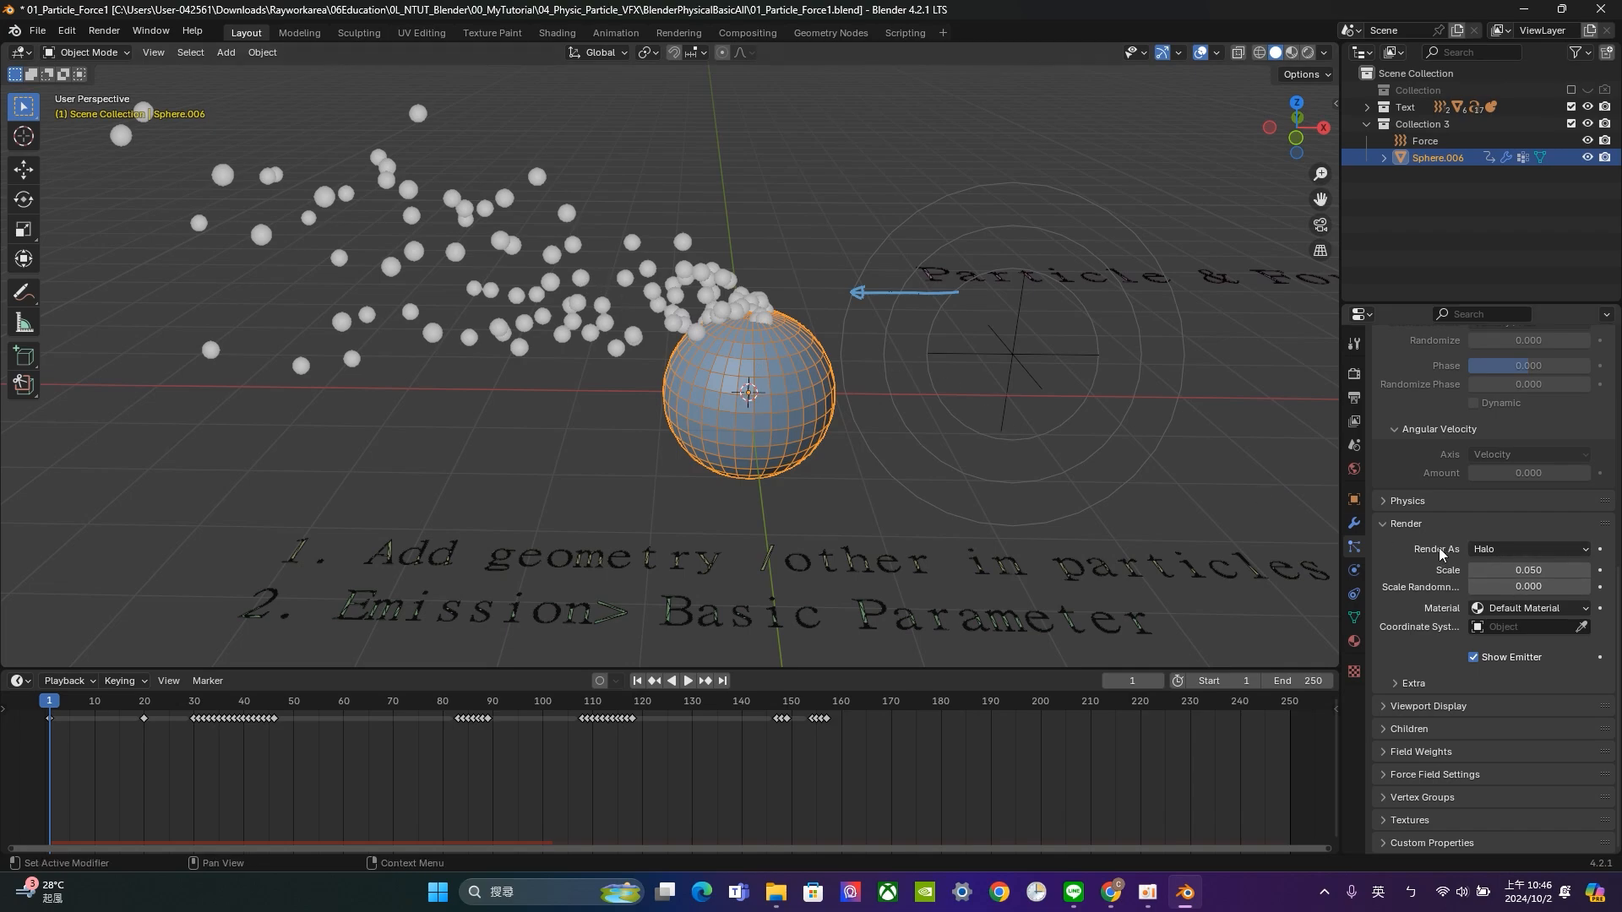
click(1512, 549)
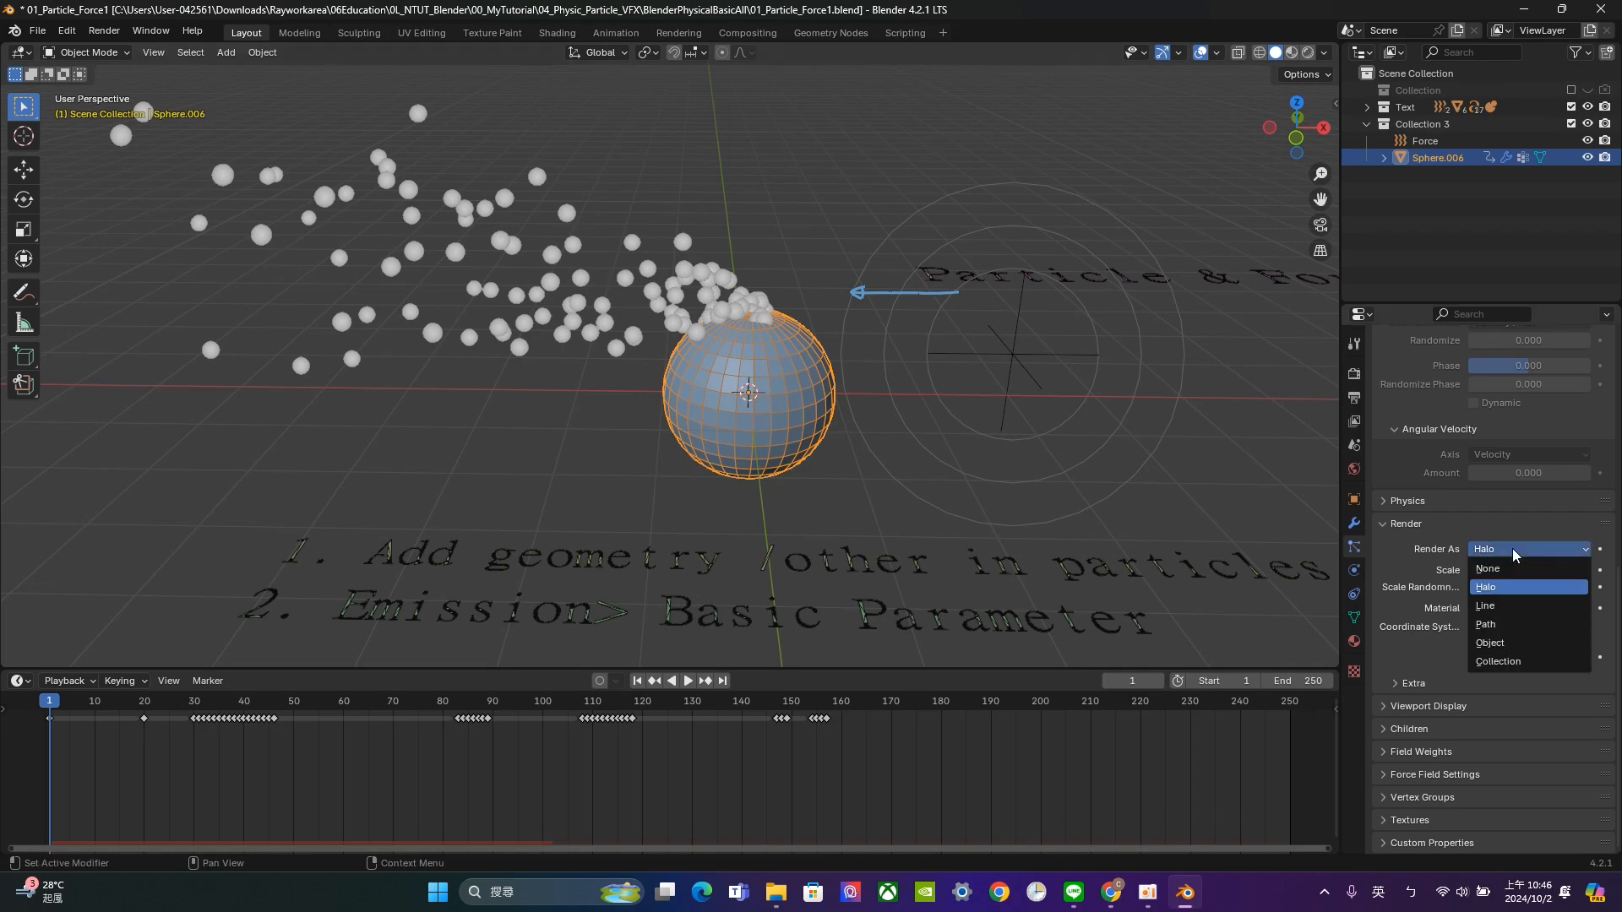
click(1520, 646)
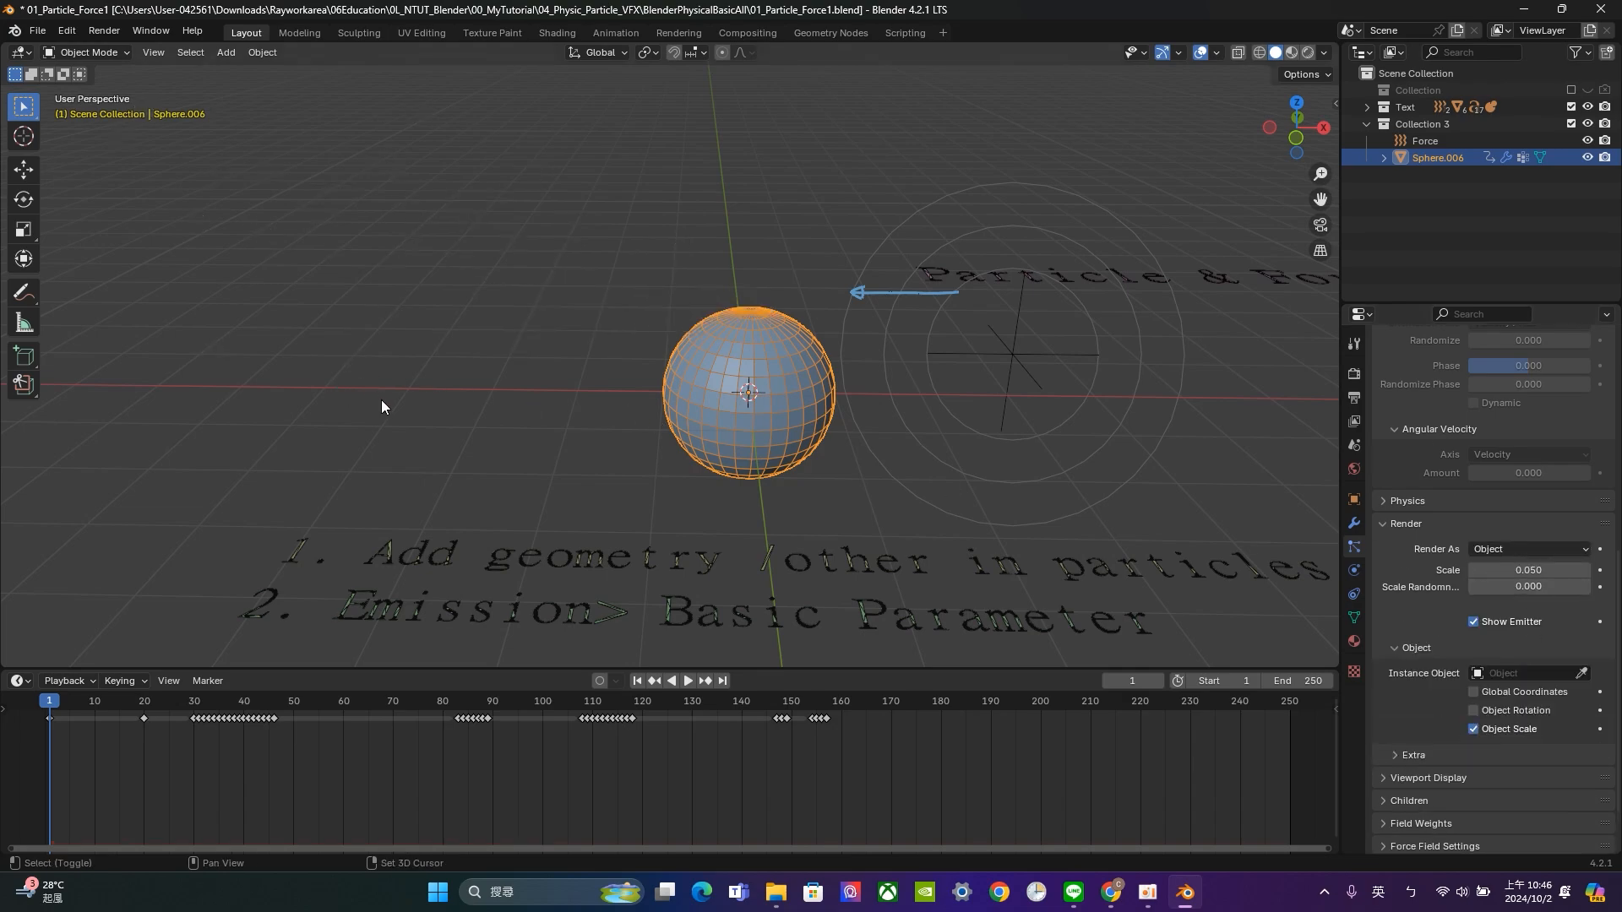
Add a cube mesh and move it about 6 m along negative X, away from the sphere.
key(shift+a)
mouse_move(367, 427)
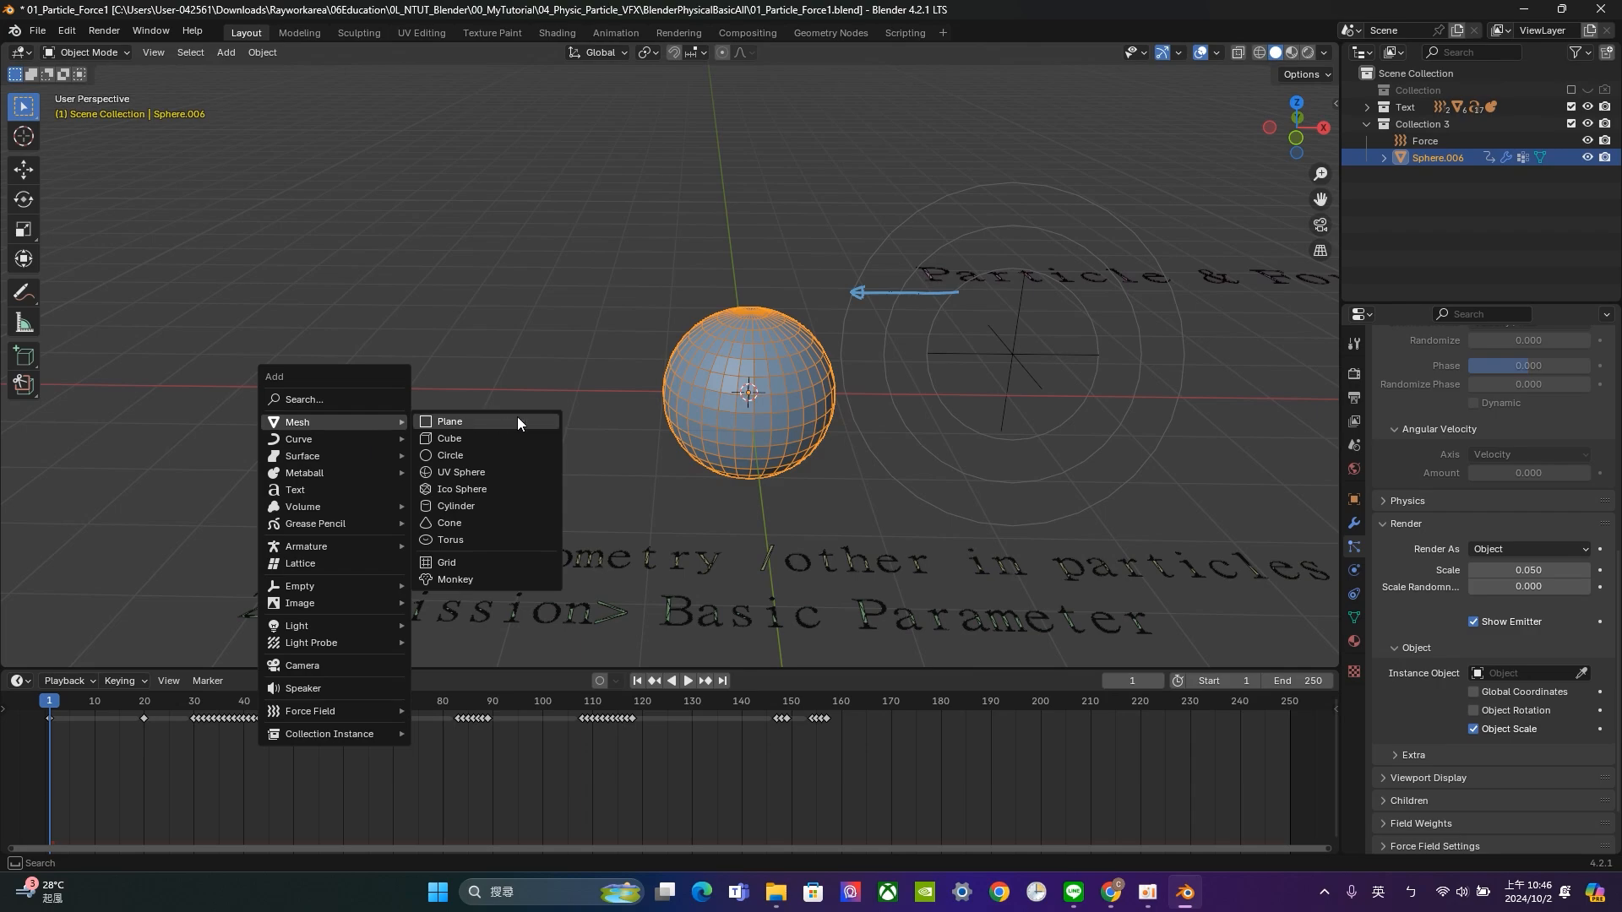
click(482, 440)
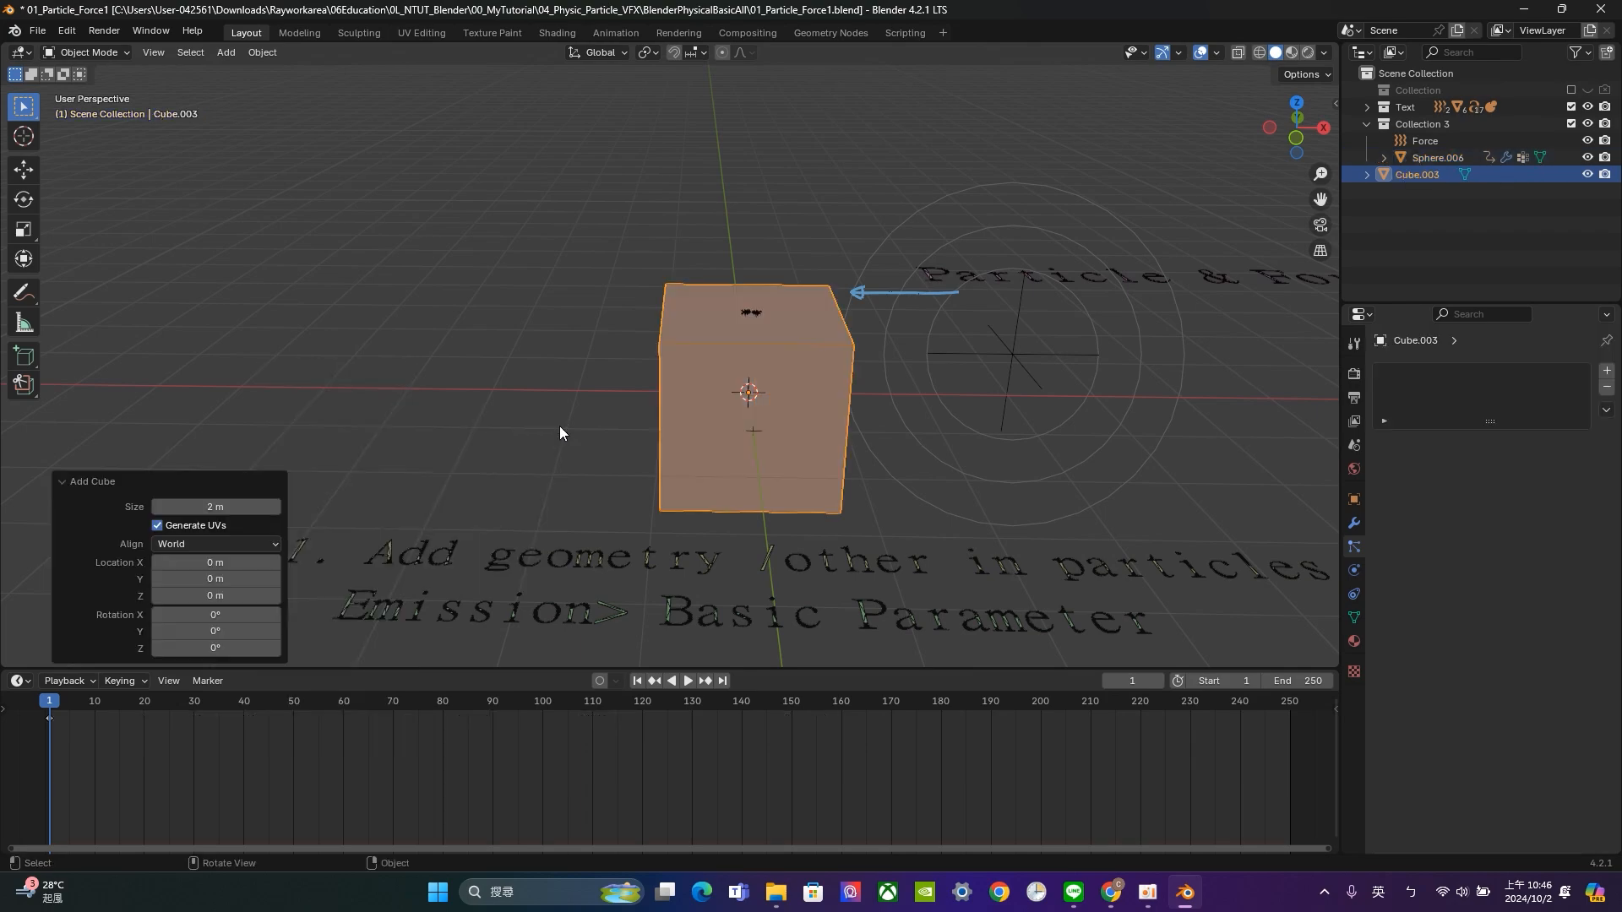
key(g)
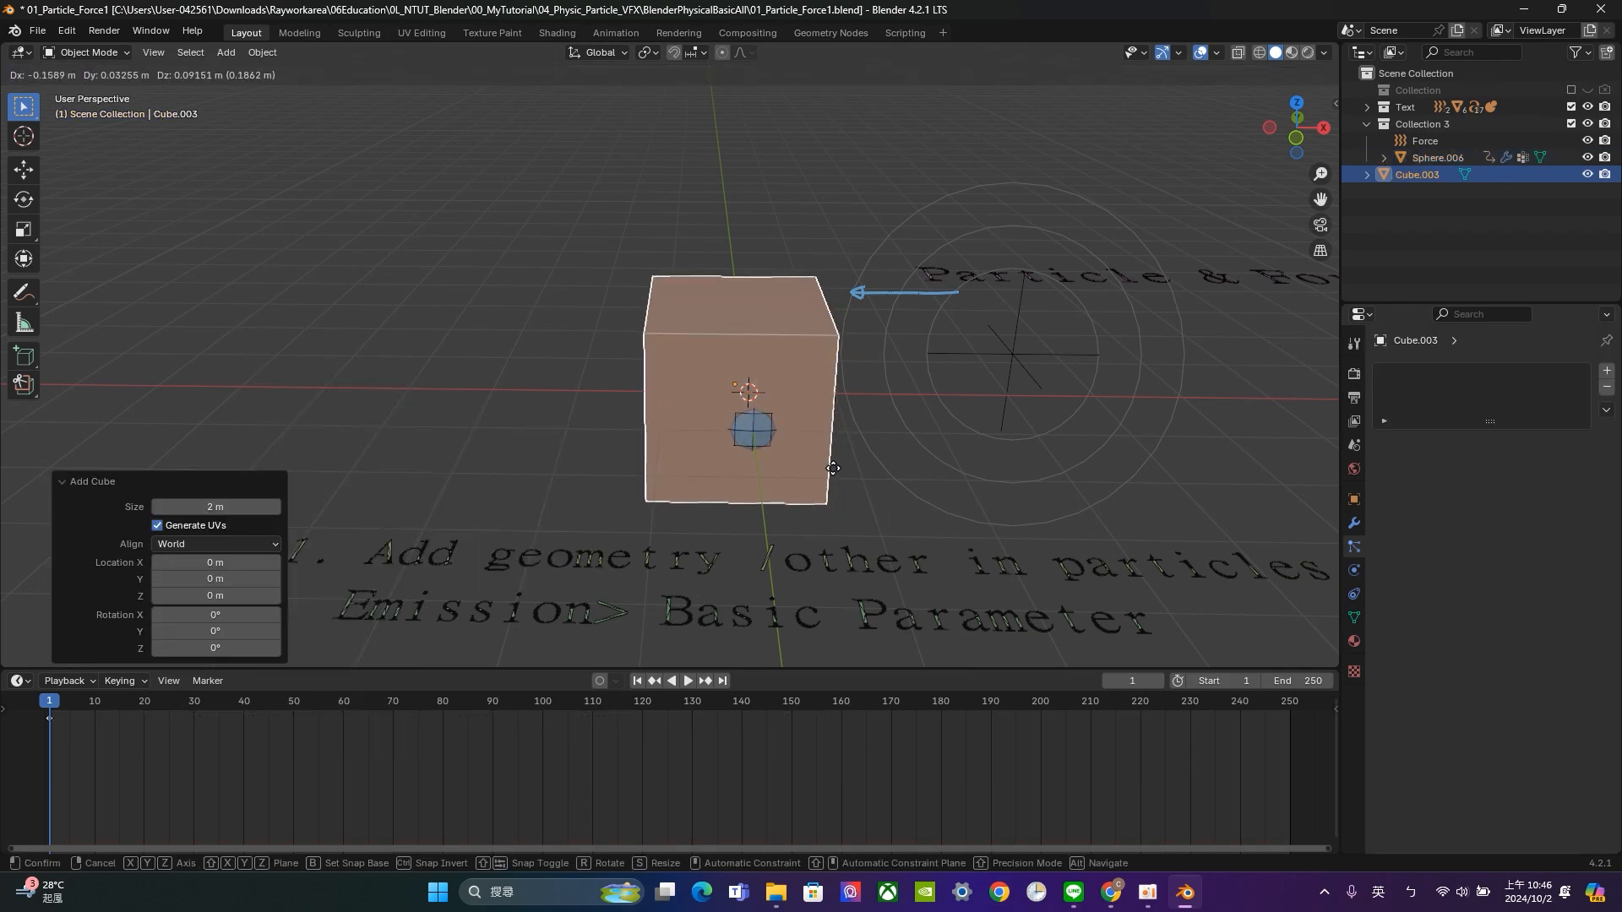
click(390, 419)
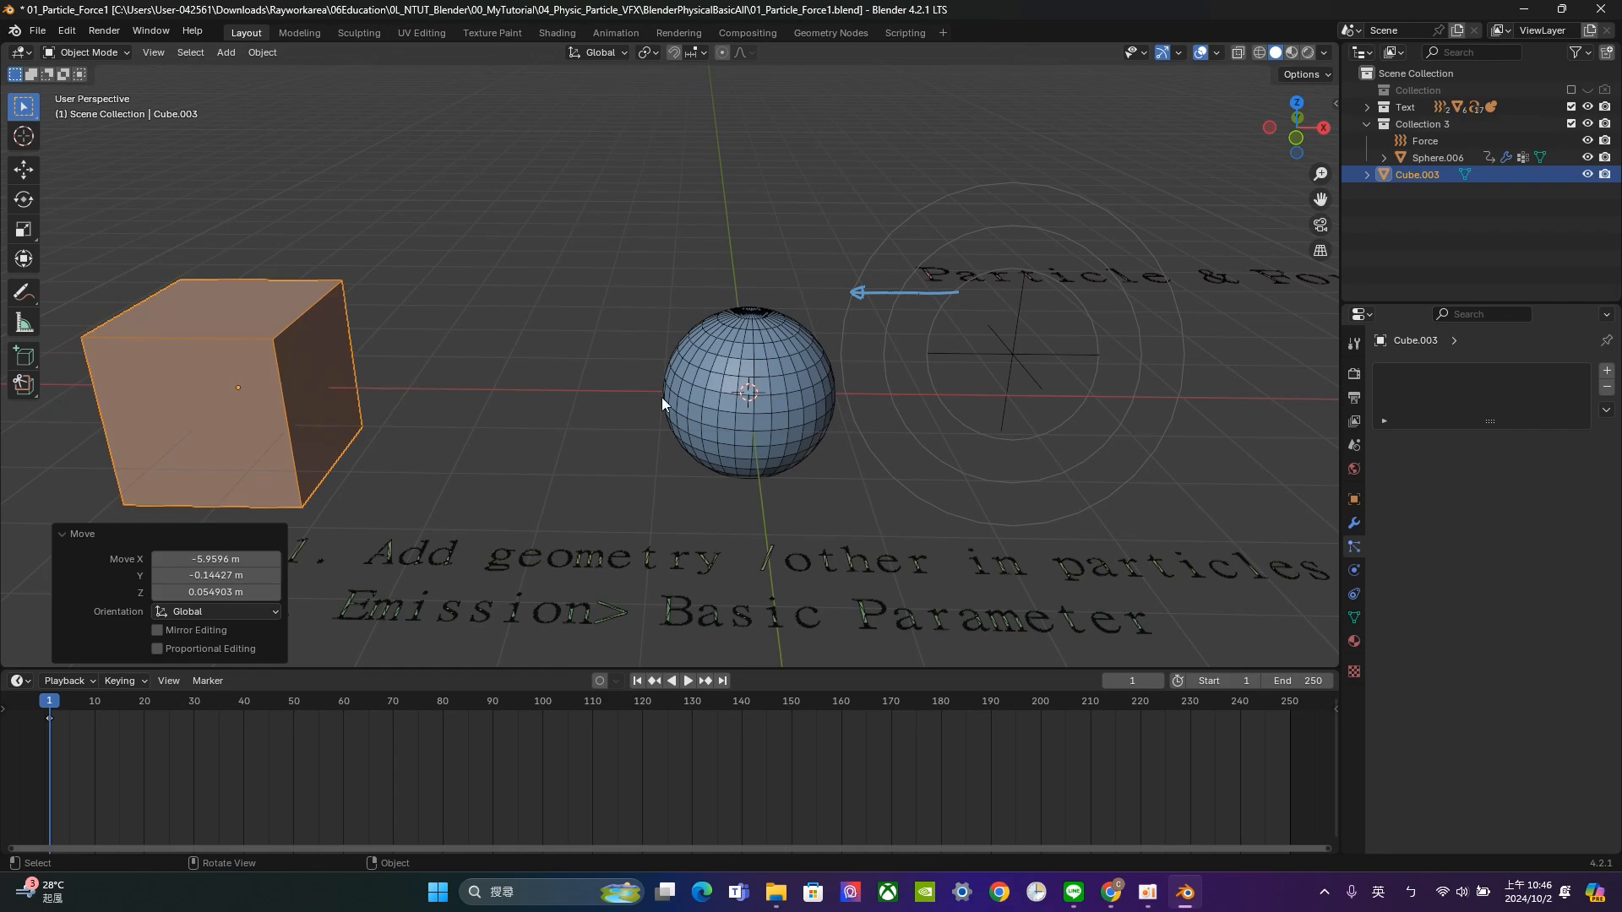
Set the new cube as the Instance Object for the sphere's particle rendering.
click(726, 334)
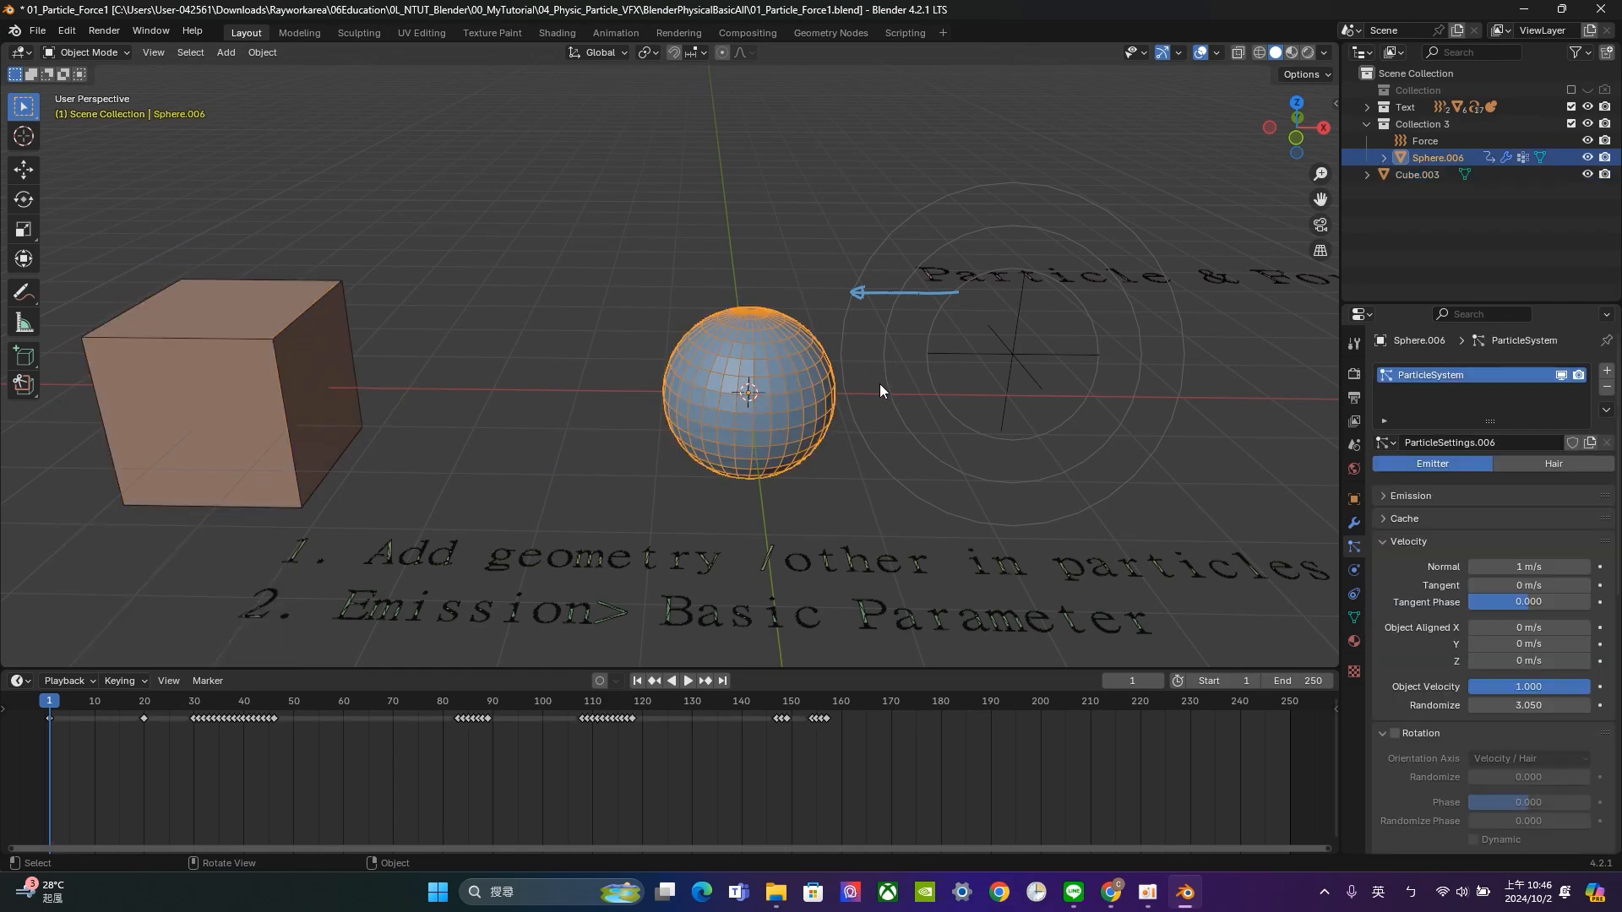
scroll(1533, 660, down, 12)
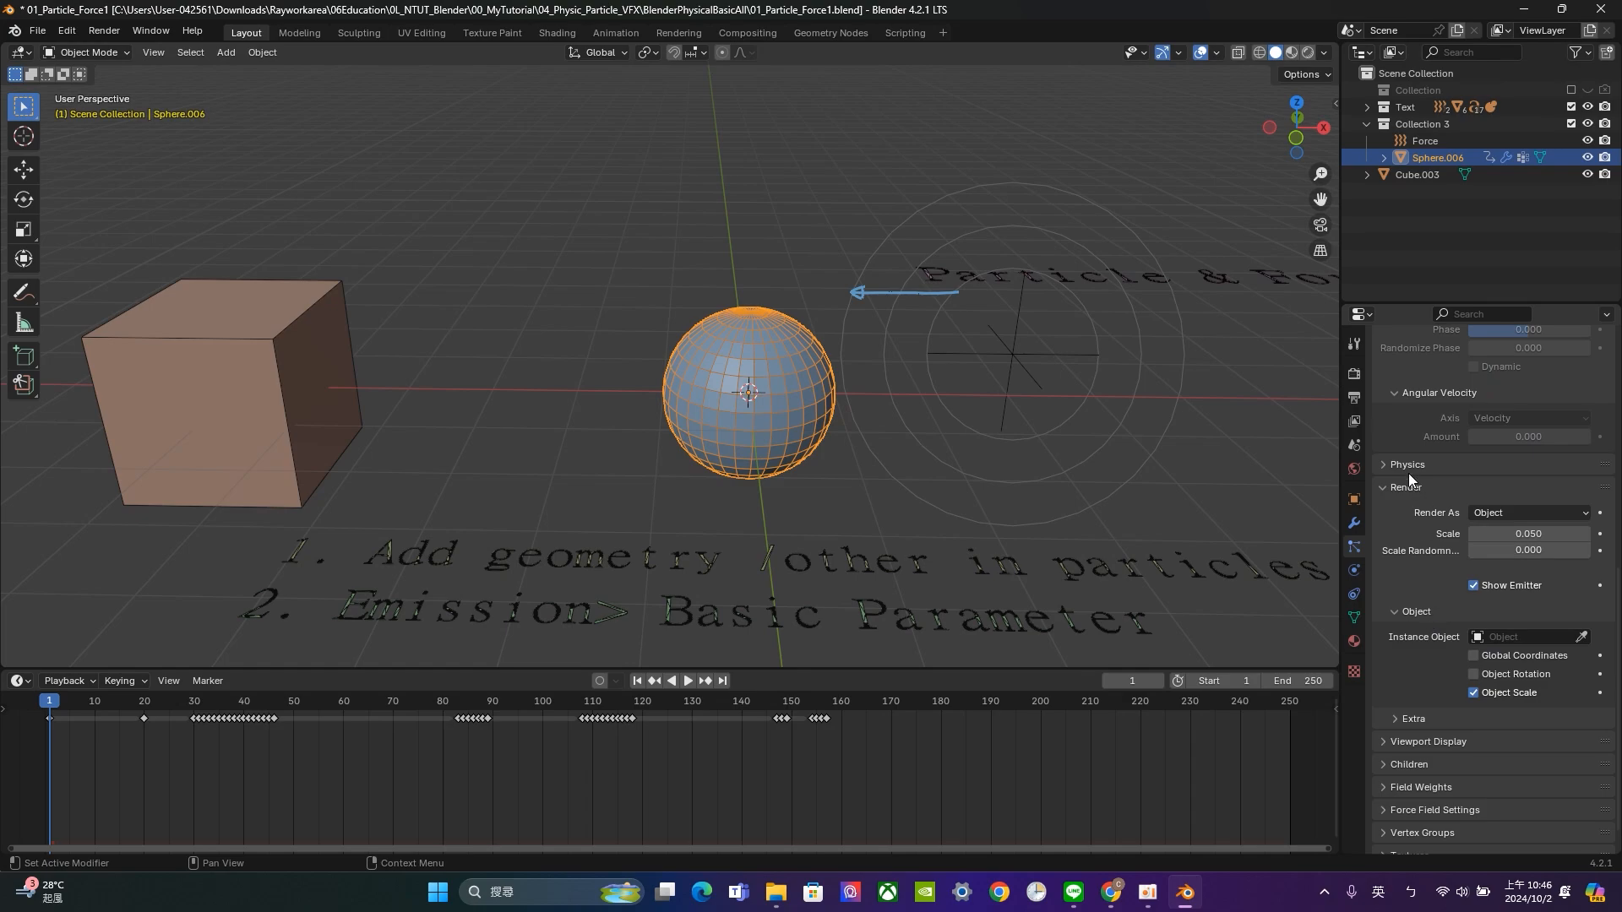
click(1582, 637)
click(271, 301)
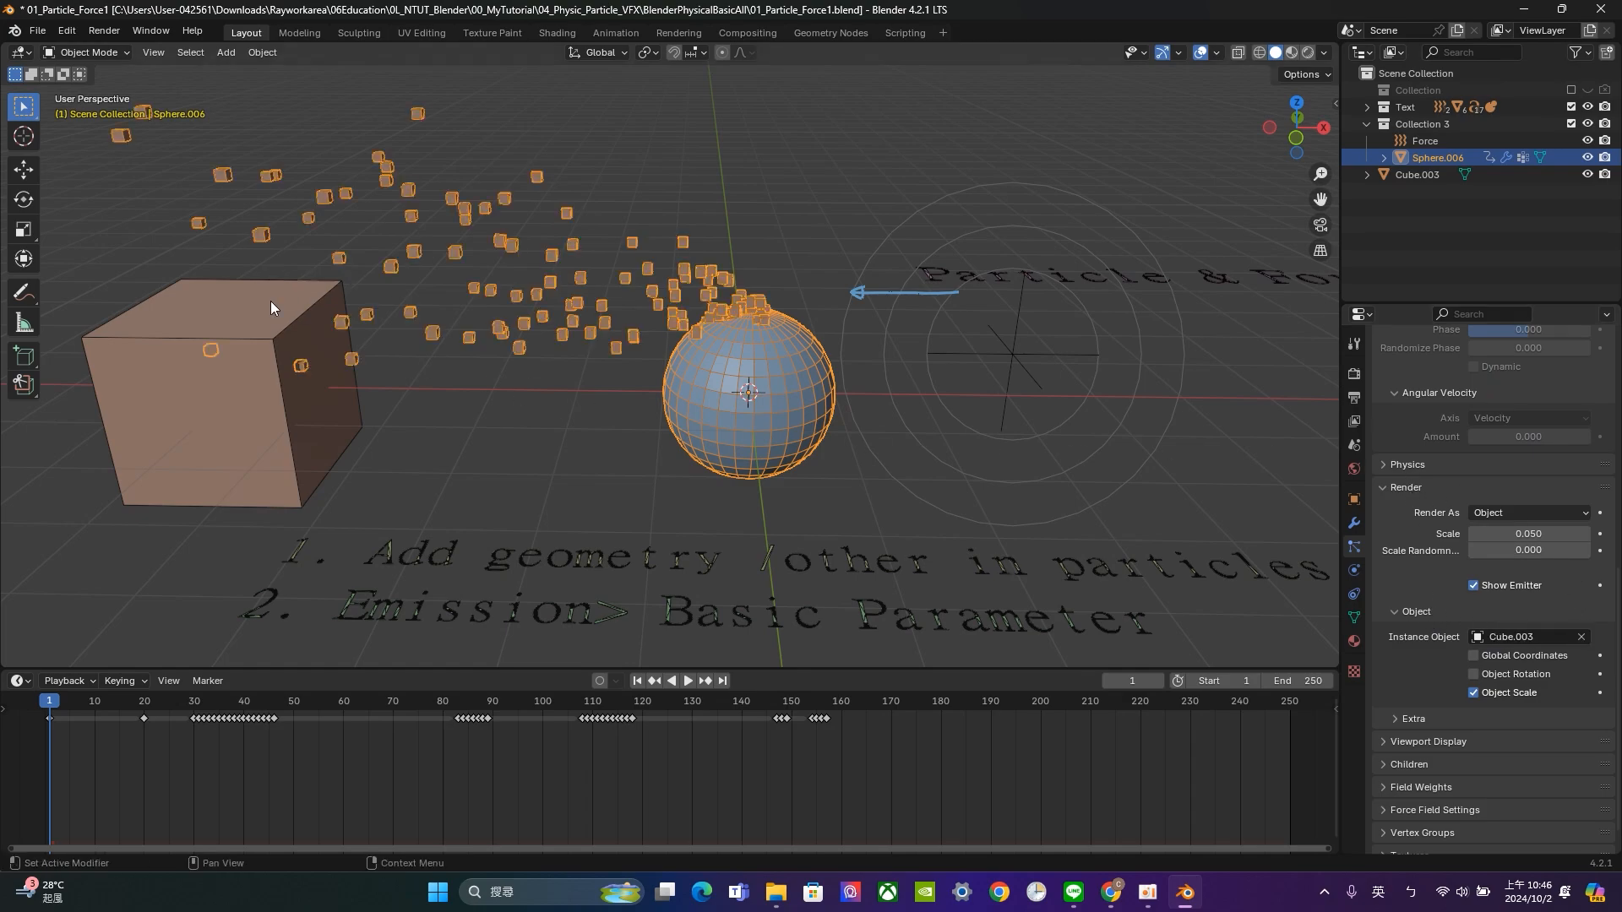
Hide the original cube in the viewport, play the animation to inspect the cube-shaped particles, and stop playback.
click(331, 434)
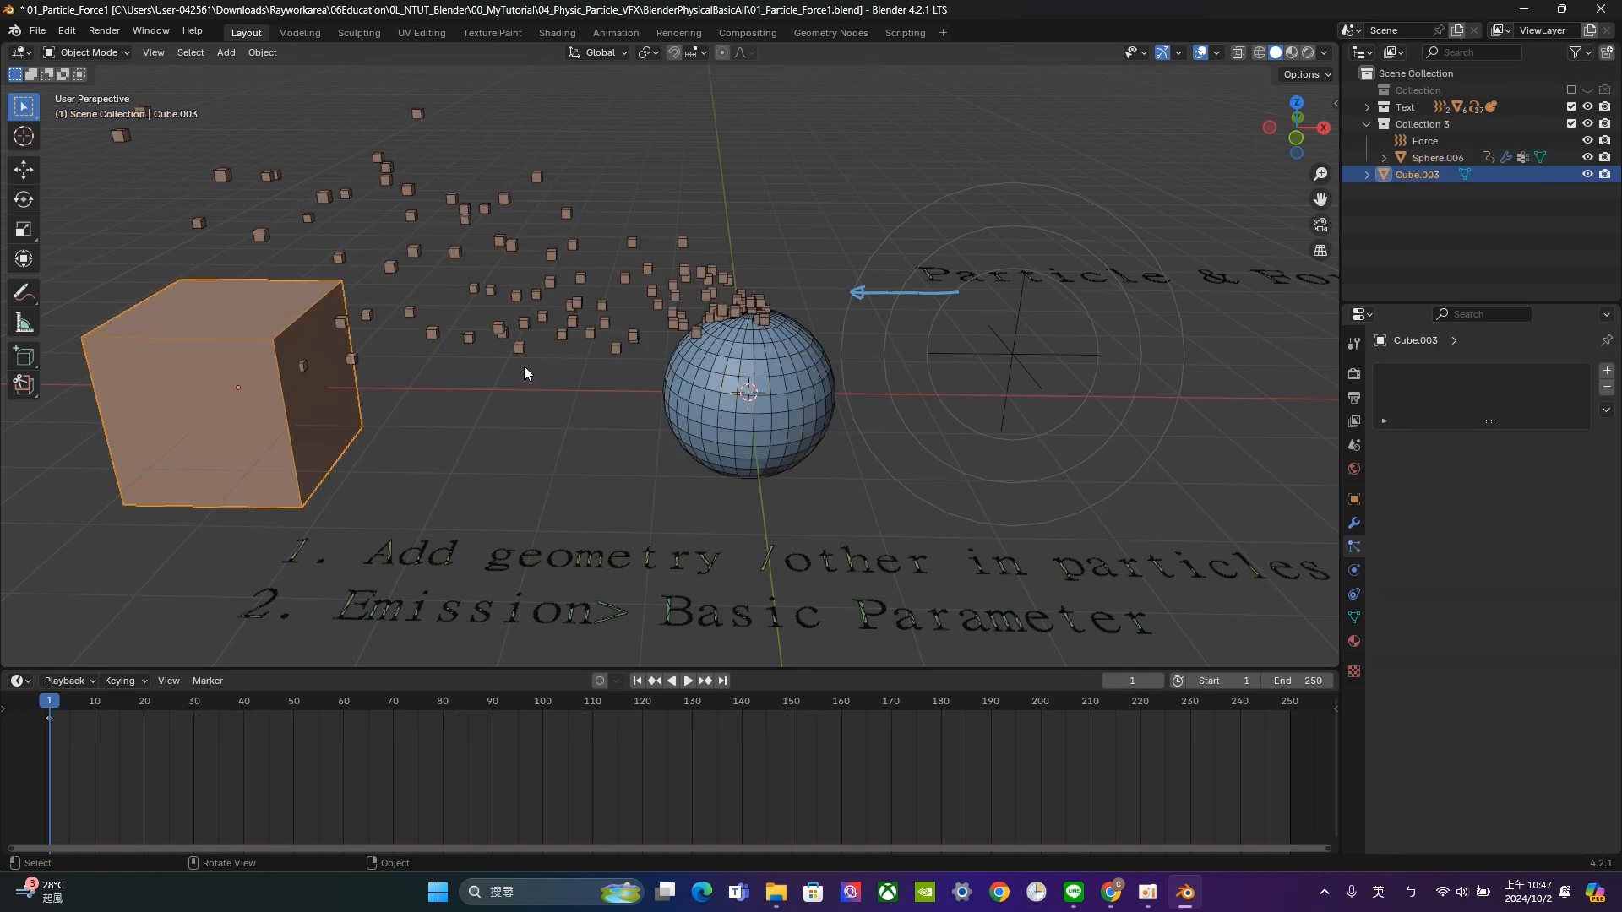
key(h)
click(688, 681)
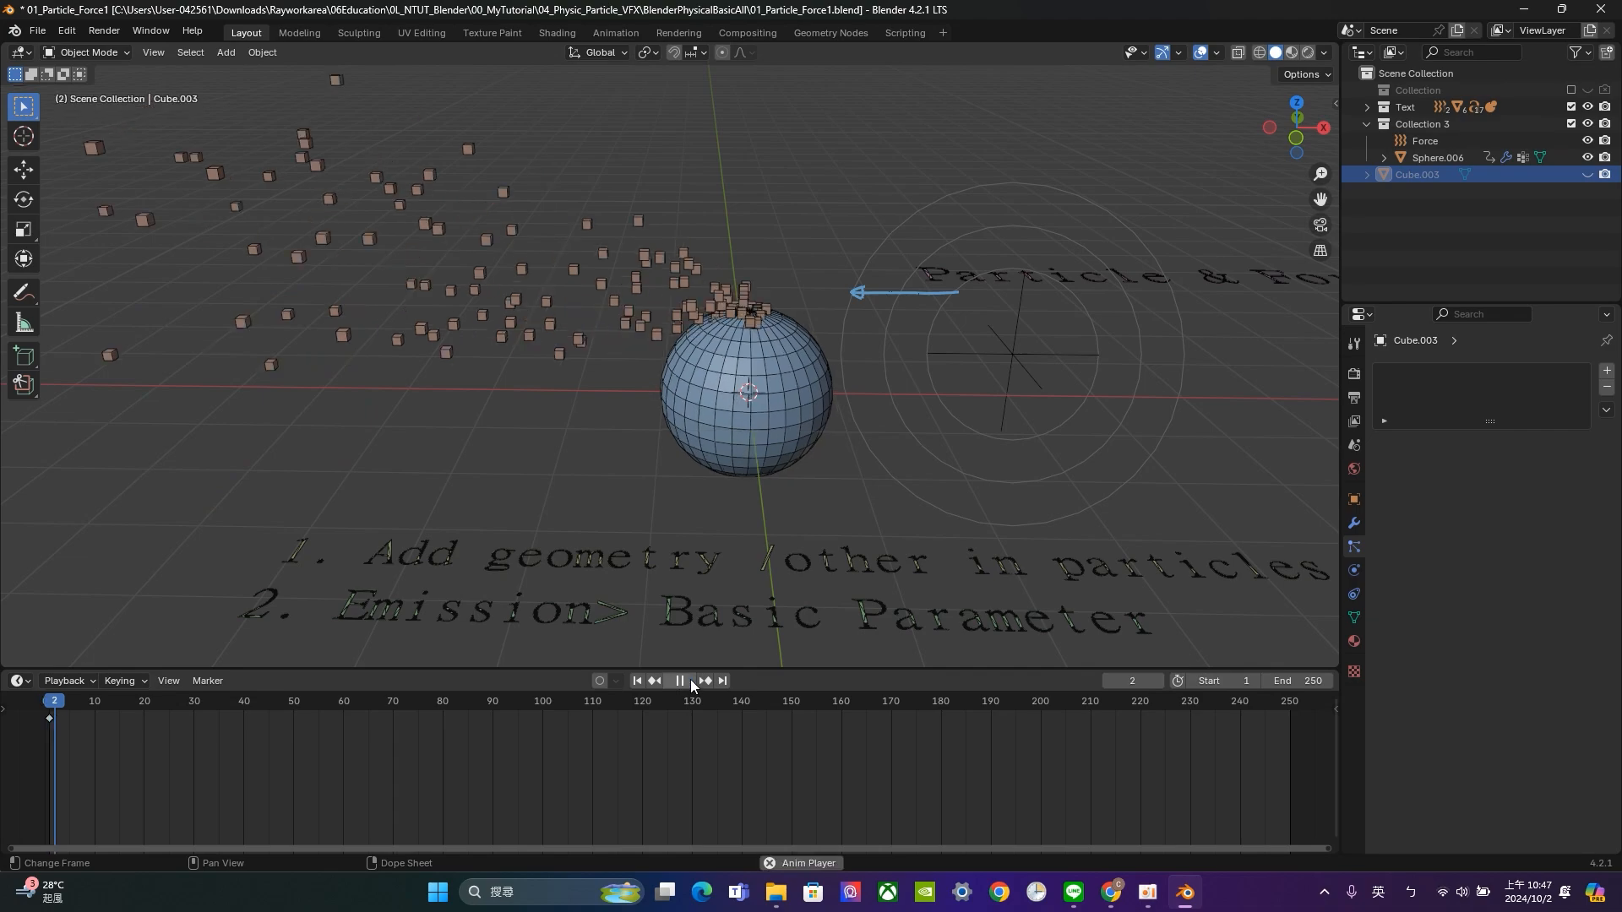
middle_drag(544, 257, 606, 446)
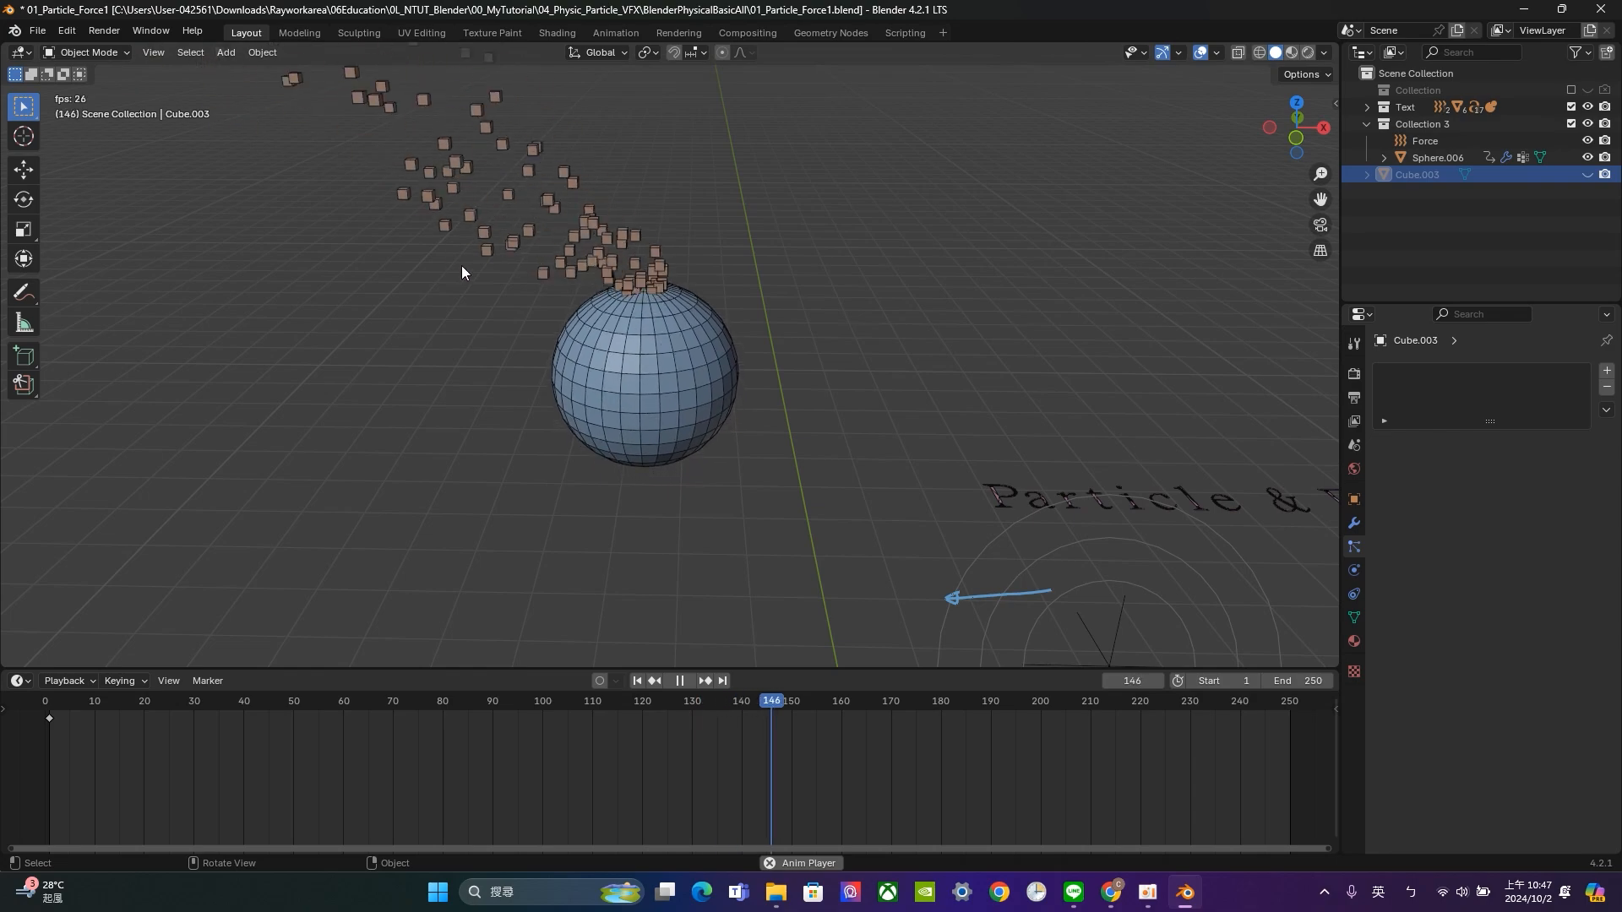
middle_drag(408, 447, 593, 316)
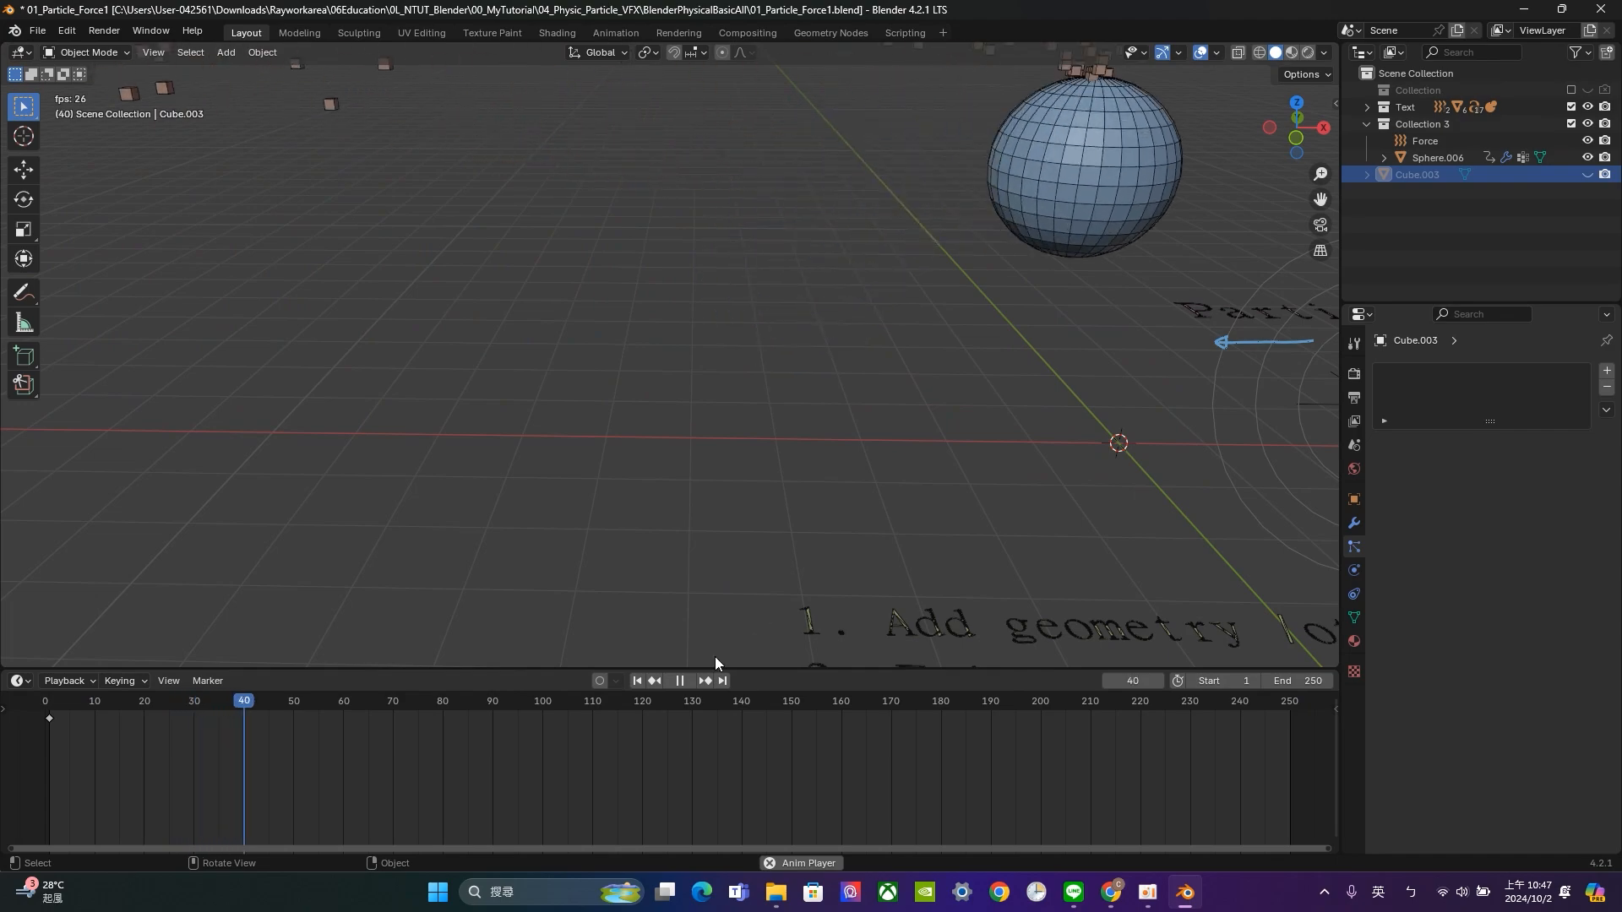
click(680, 681)
Enable Rotation in the sphere's particle settings and set the rotation Randomize to 1.
click(1134, 347)
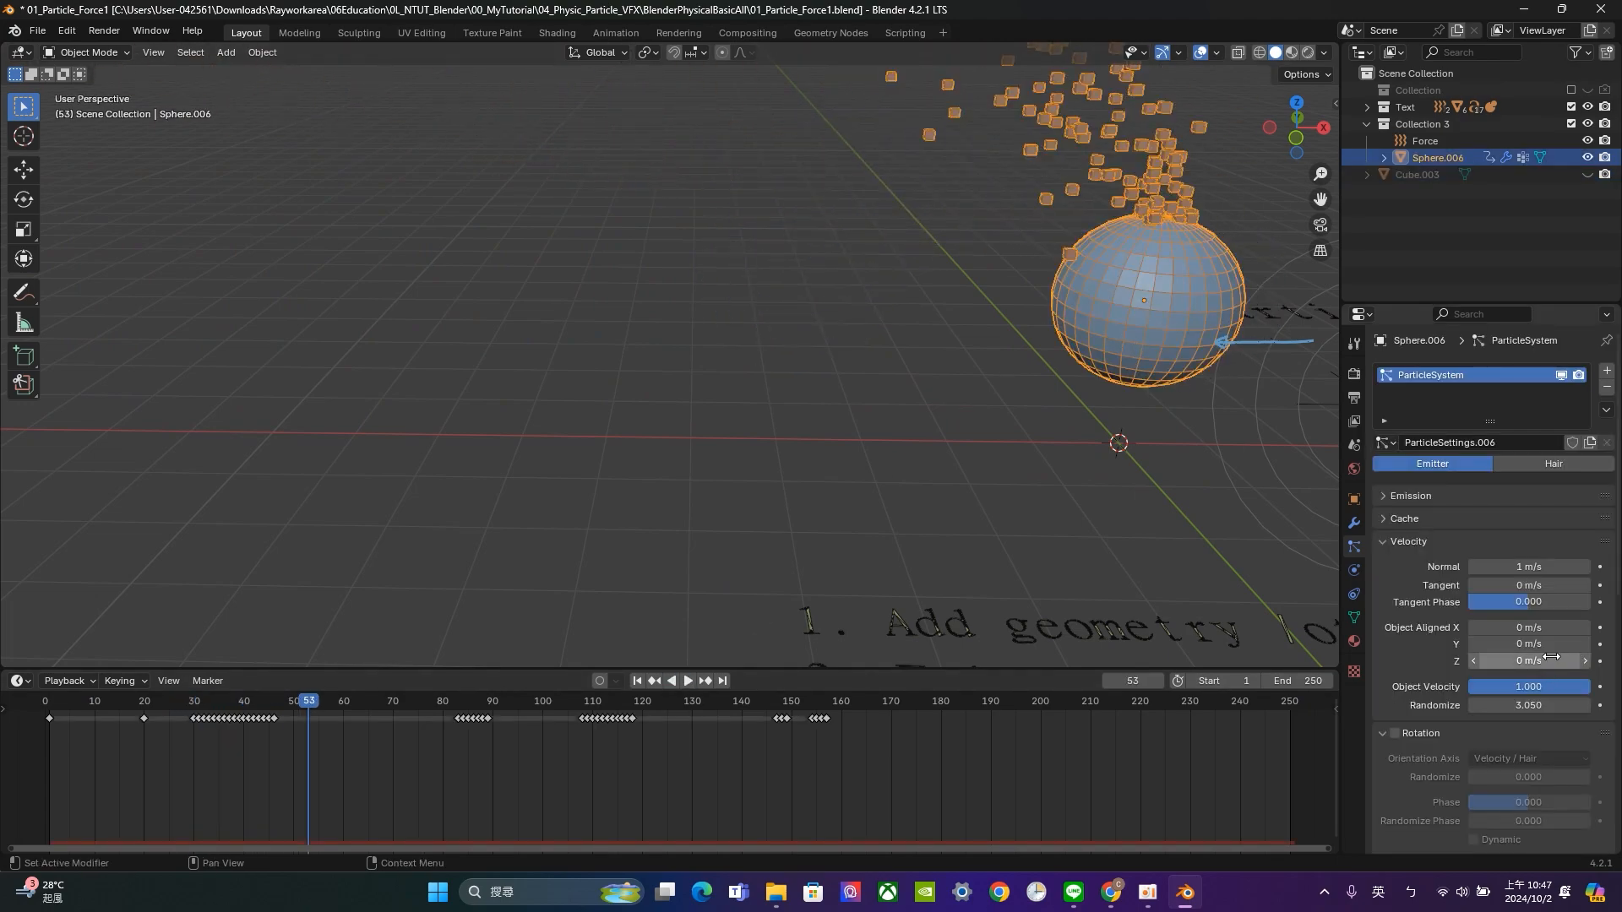
scroll(1546, 667, down, 1)
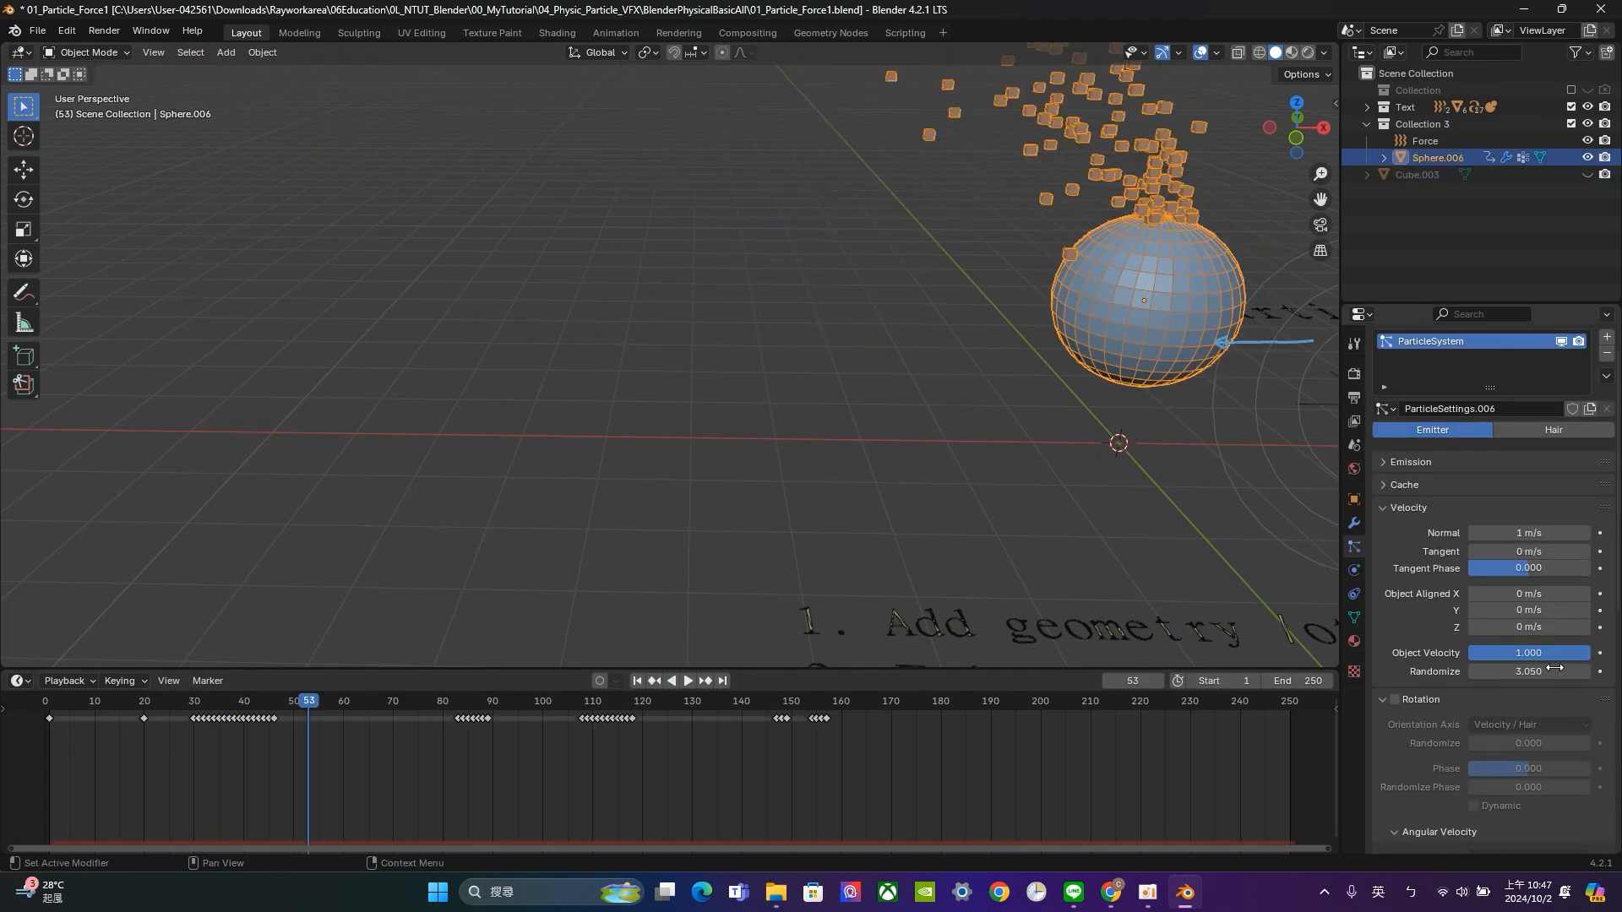
click(1402, 697)
click(1394, 698)
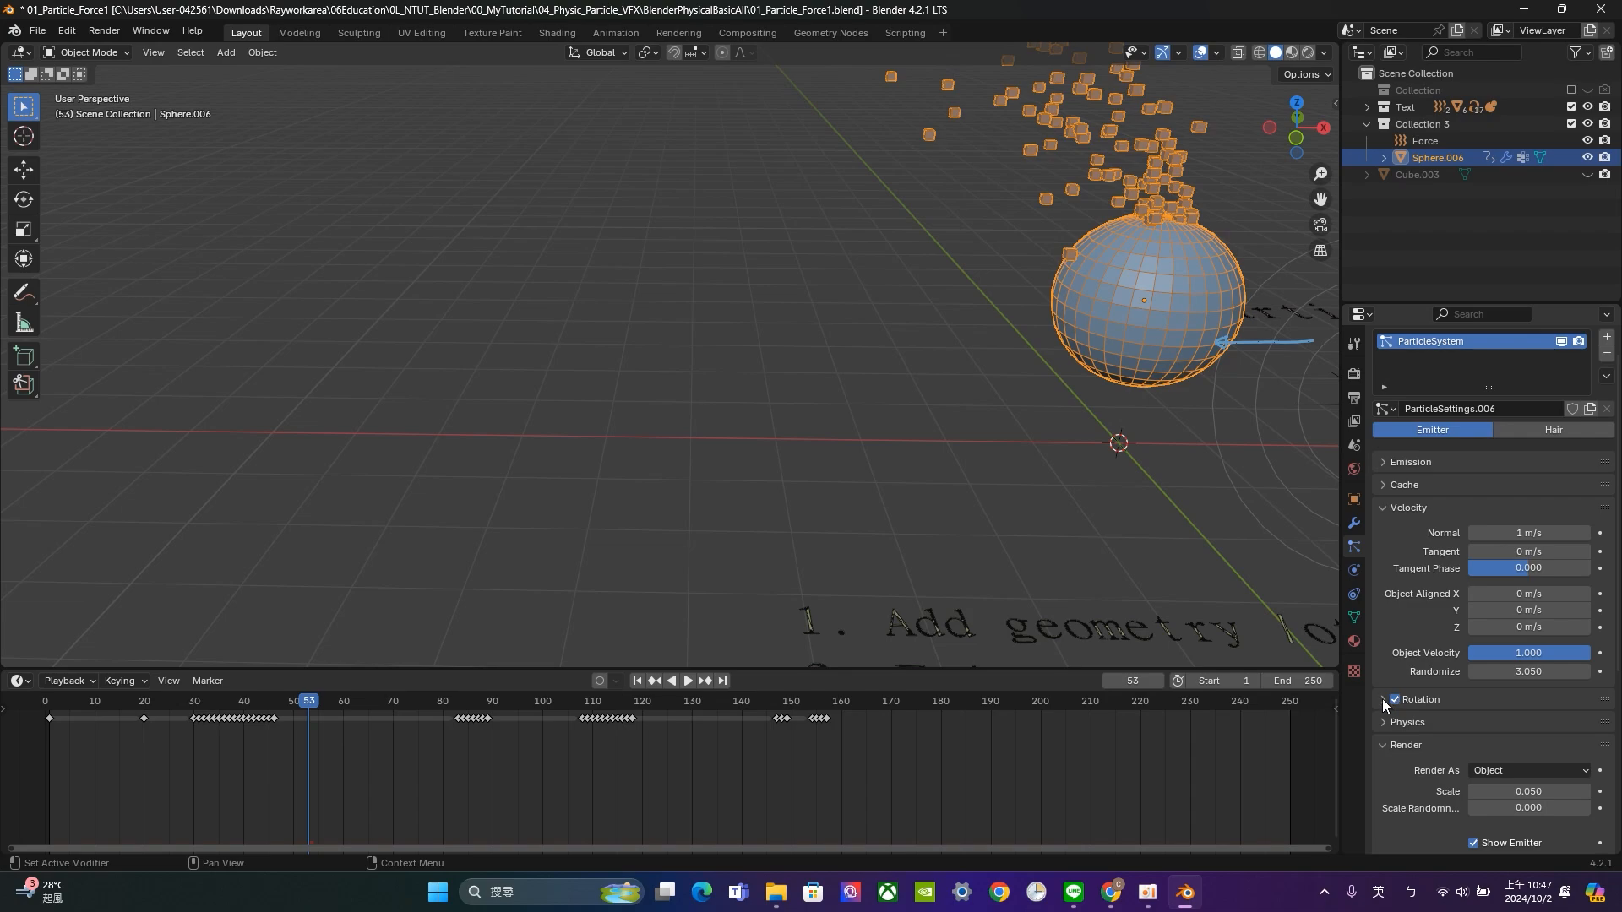
click(1383, 700)
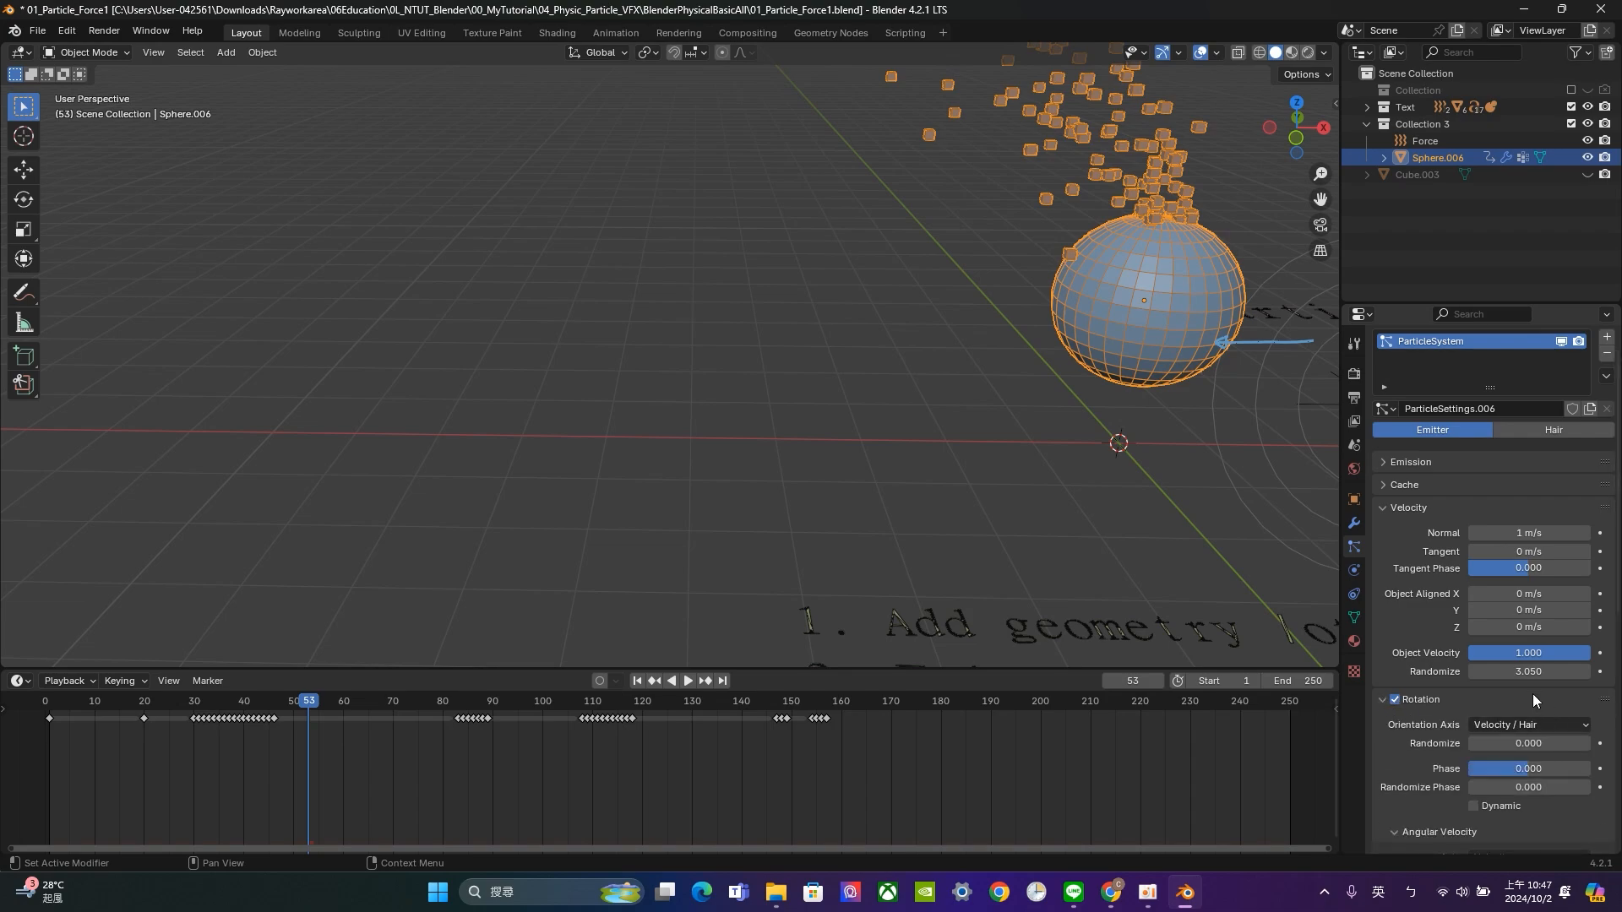
drag(1483, 745, 1578, 745)
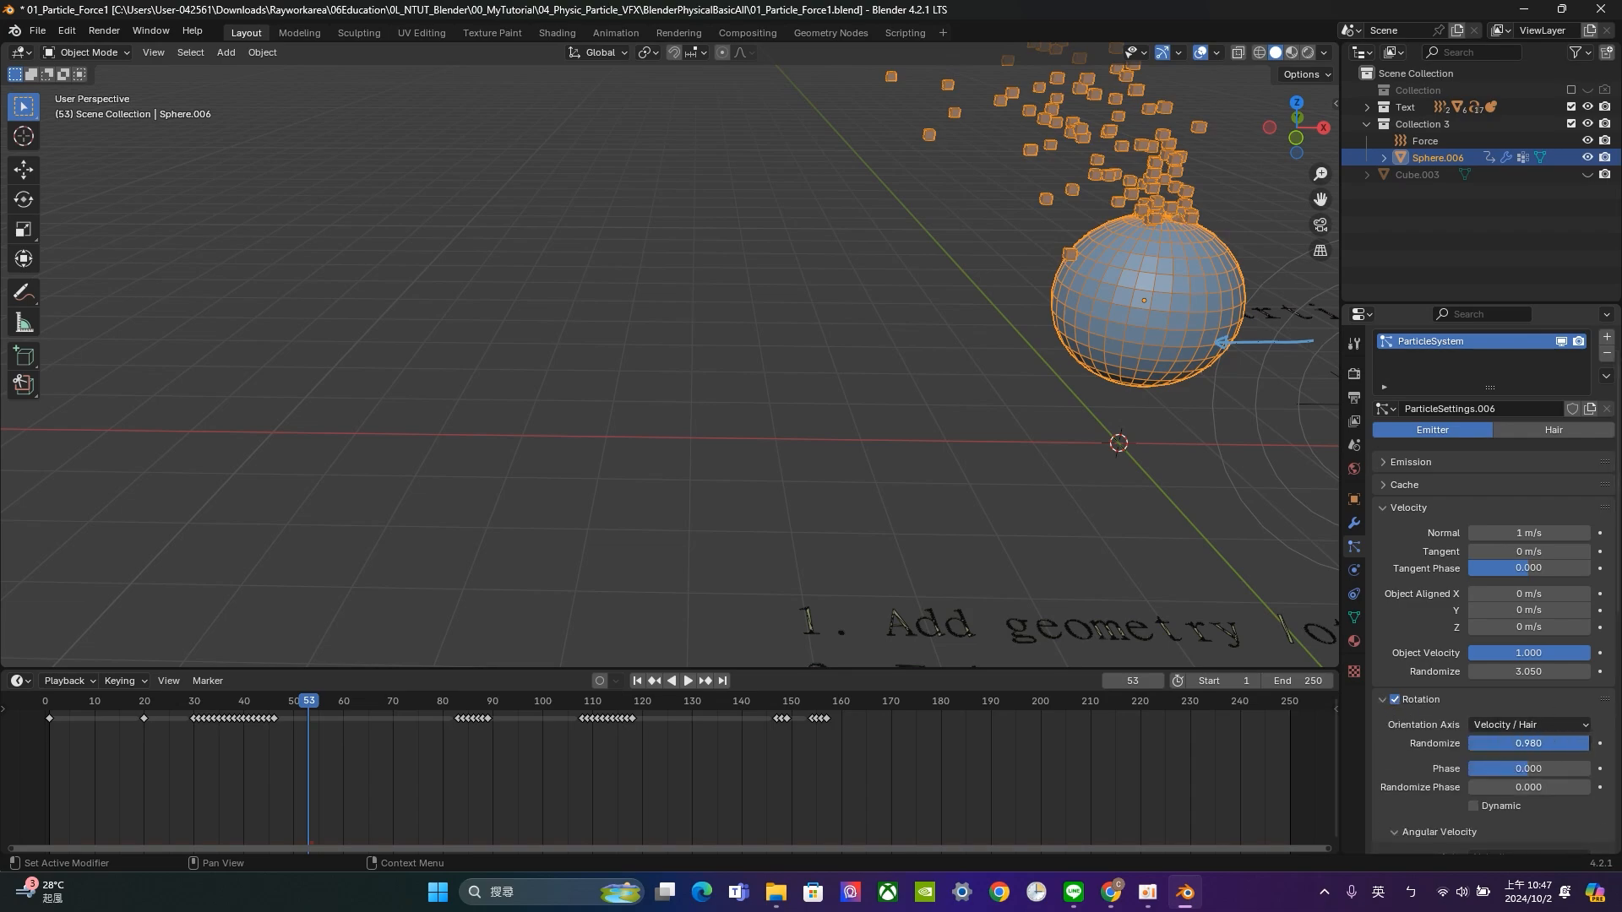
scroll(1589, 742, down, 3)
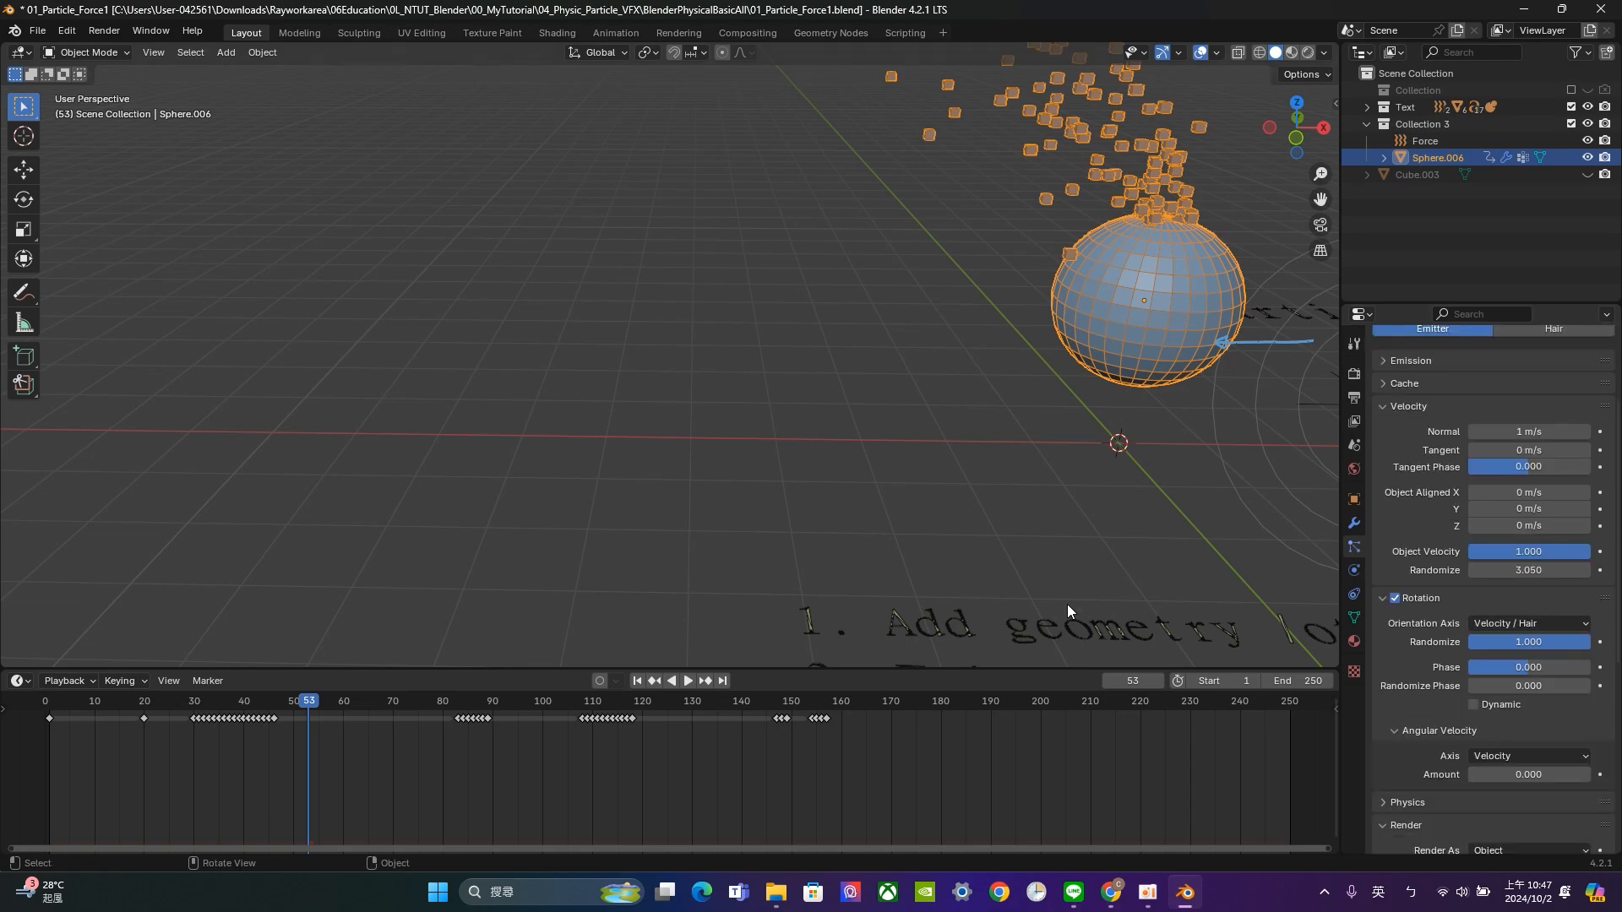
Play the animation from the first frame with the sphere deselected to view the rotated cube particles.
click(637, 681)
click(689, 681)
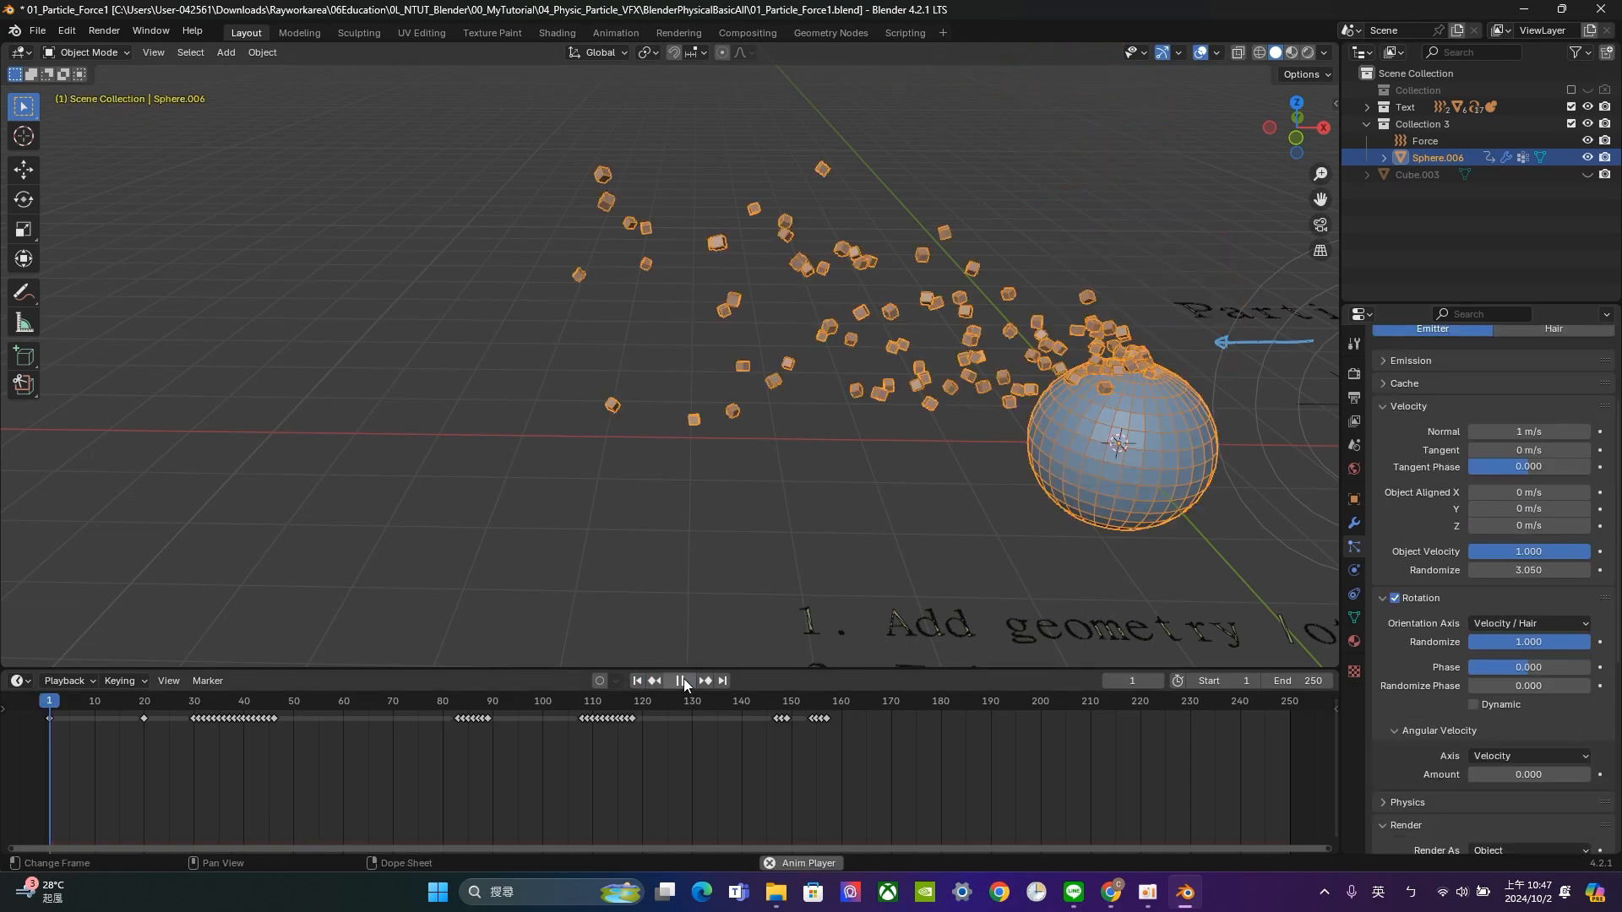
click(588, 338)
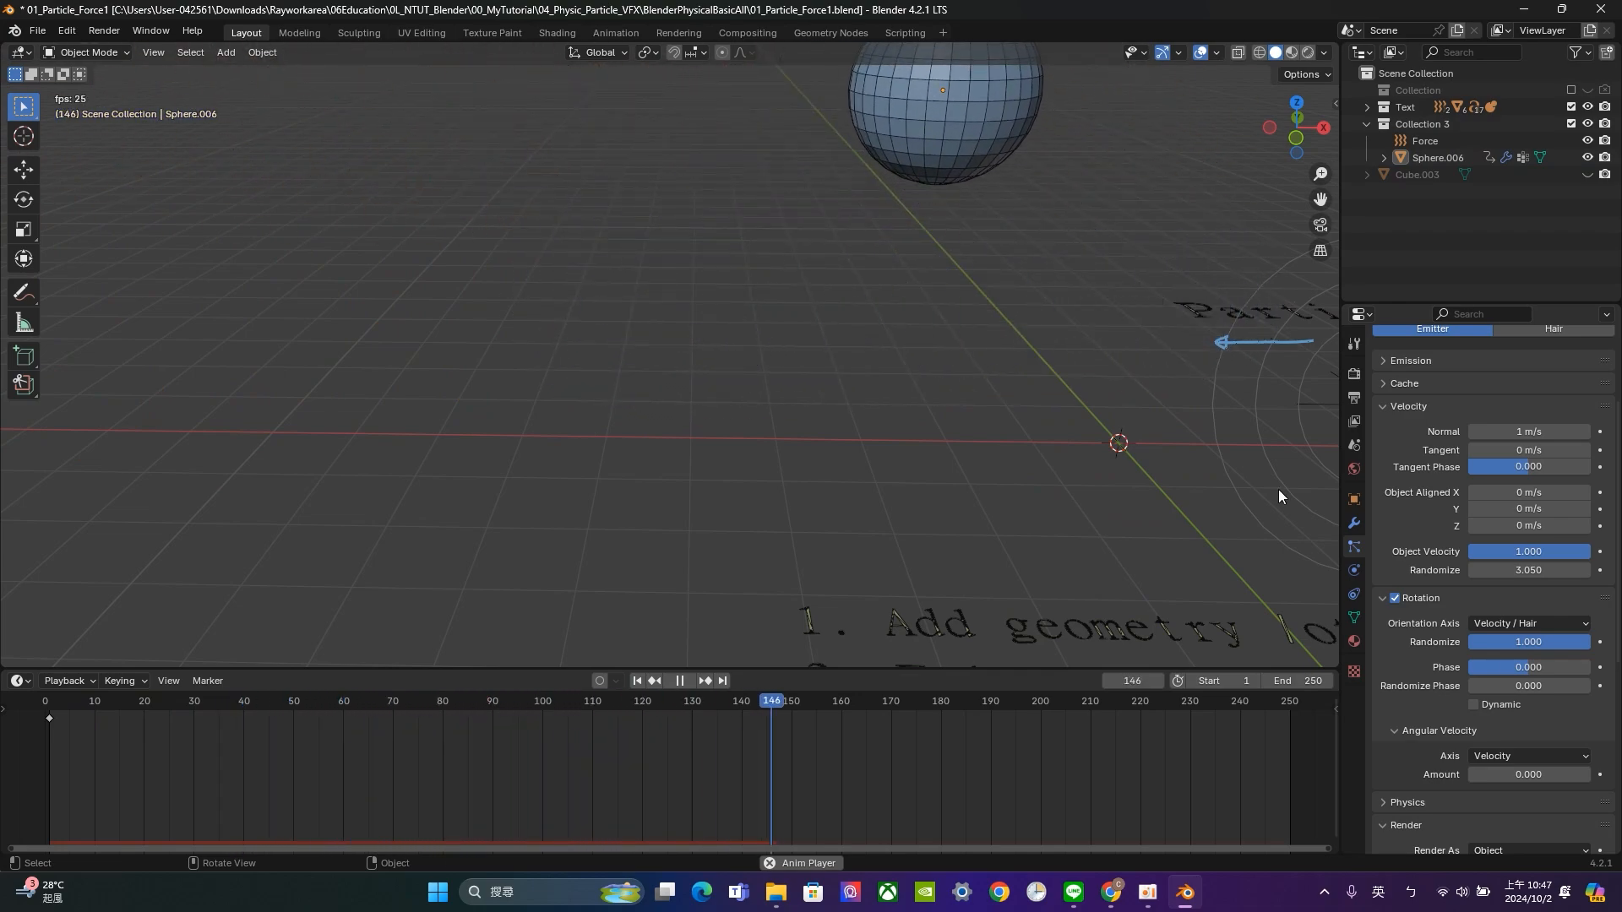
Enable Dynamic rotation for the particles, switching it off and on again during playback to compare the motion.
click(1474, 704)
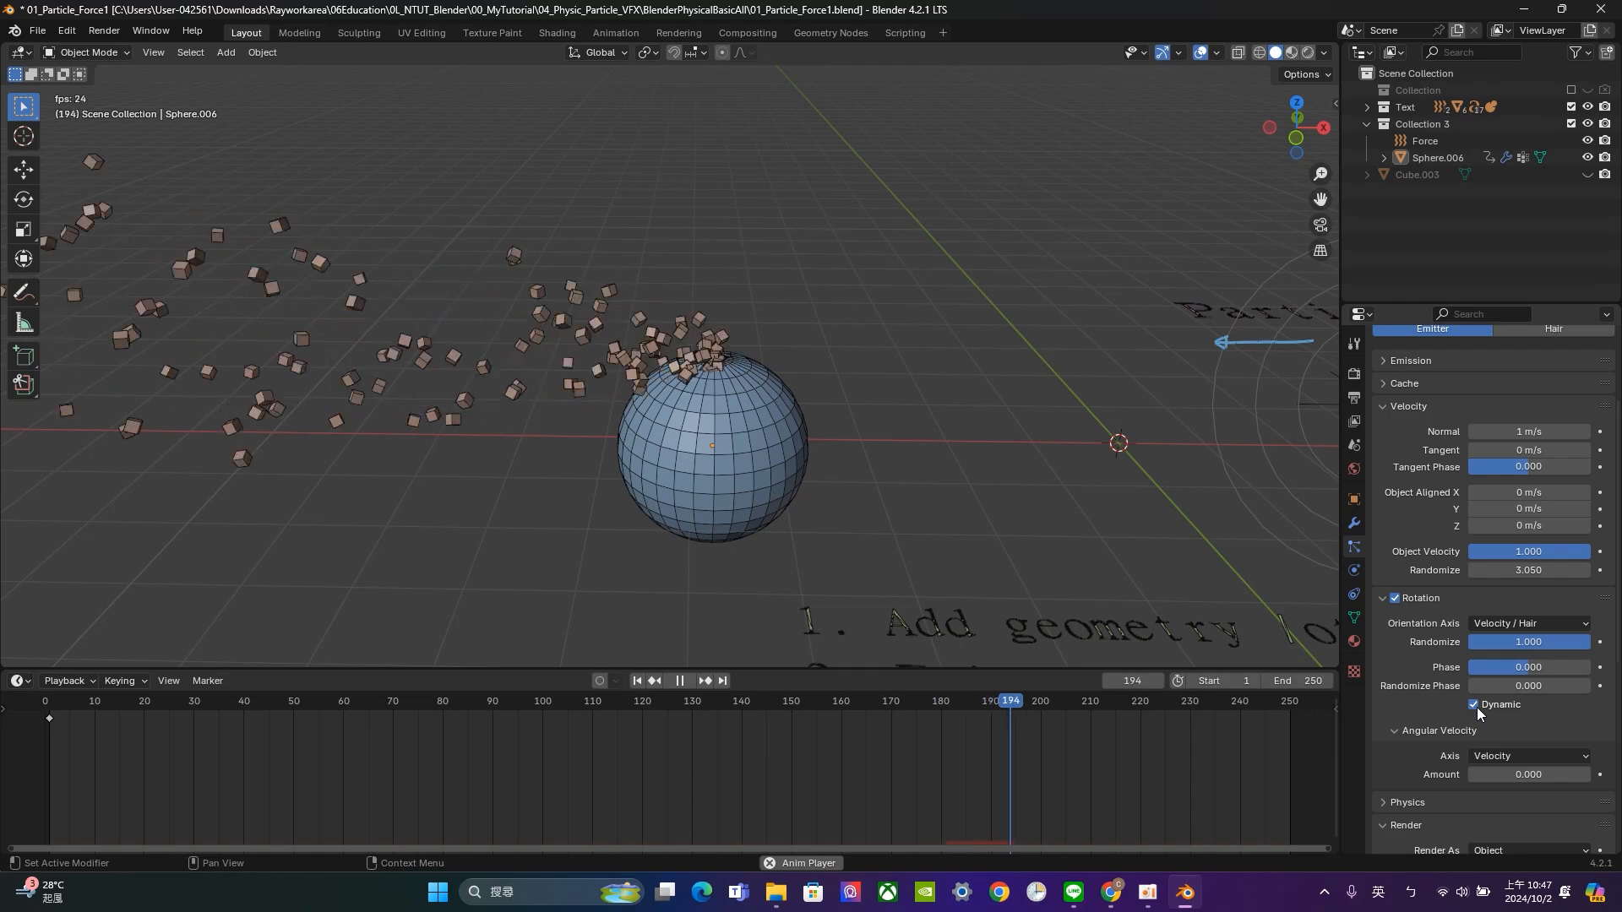
scroll(659, 372, up, 4)
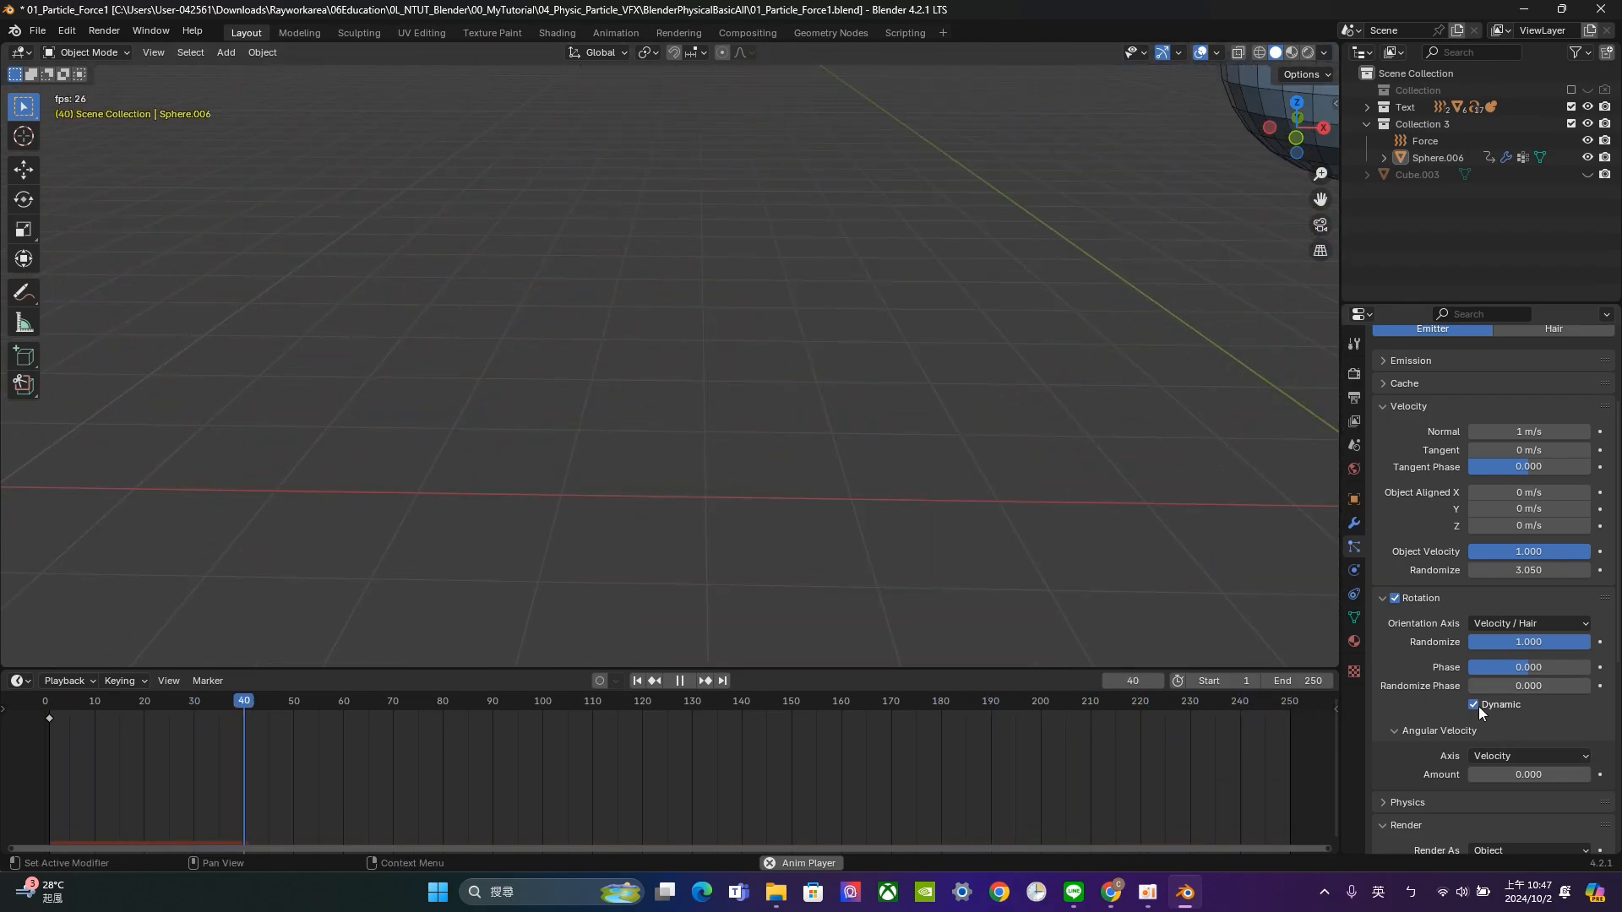
scroll(736, 516, down, 4)
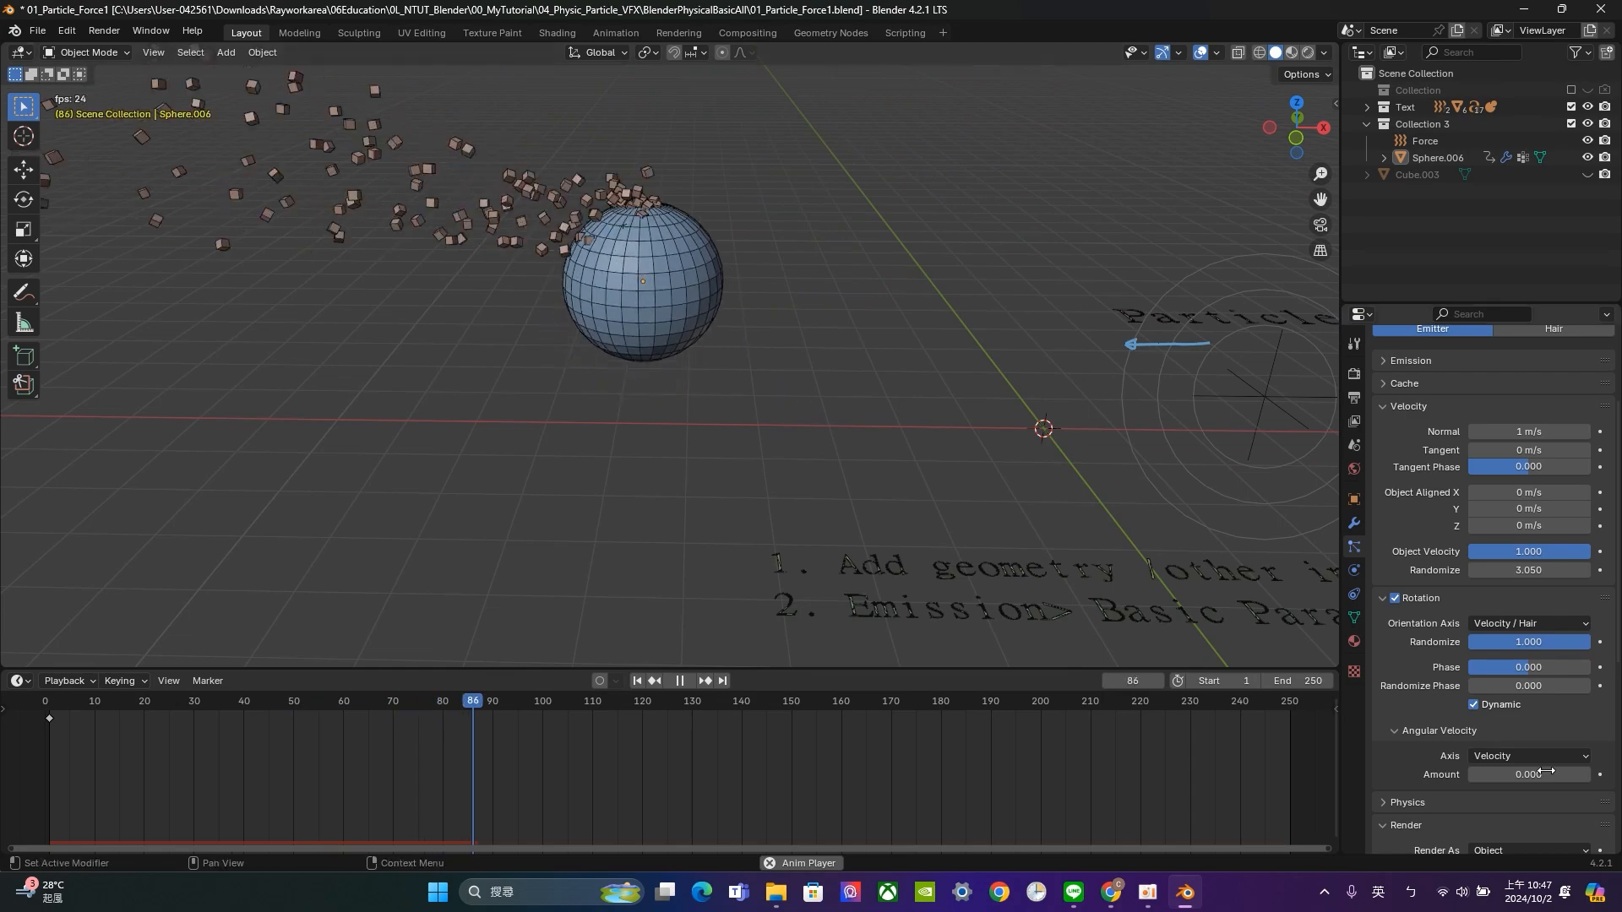
click(1479, 708)
middle_drag(844, 448, 813, 479)
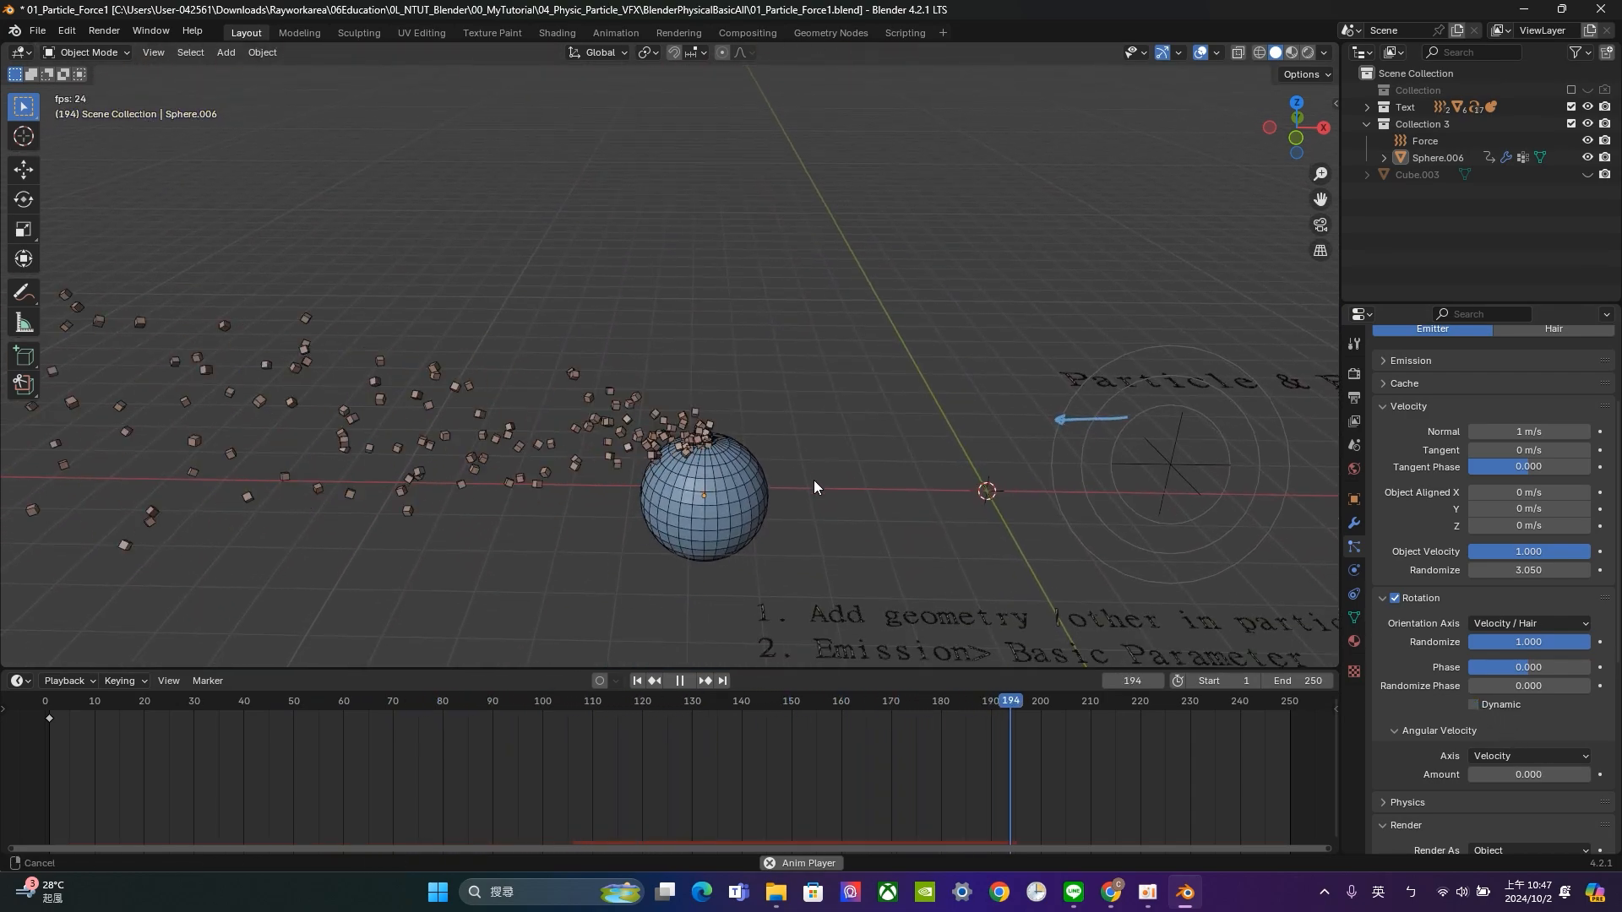
click(1474, 705)
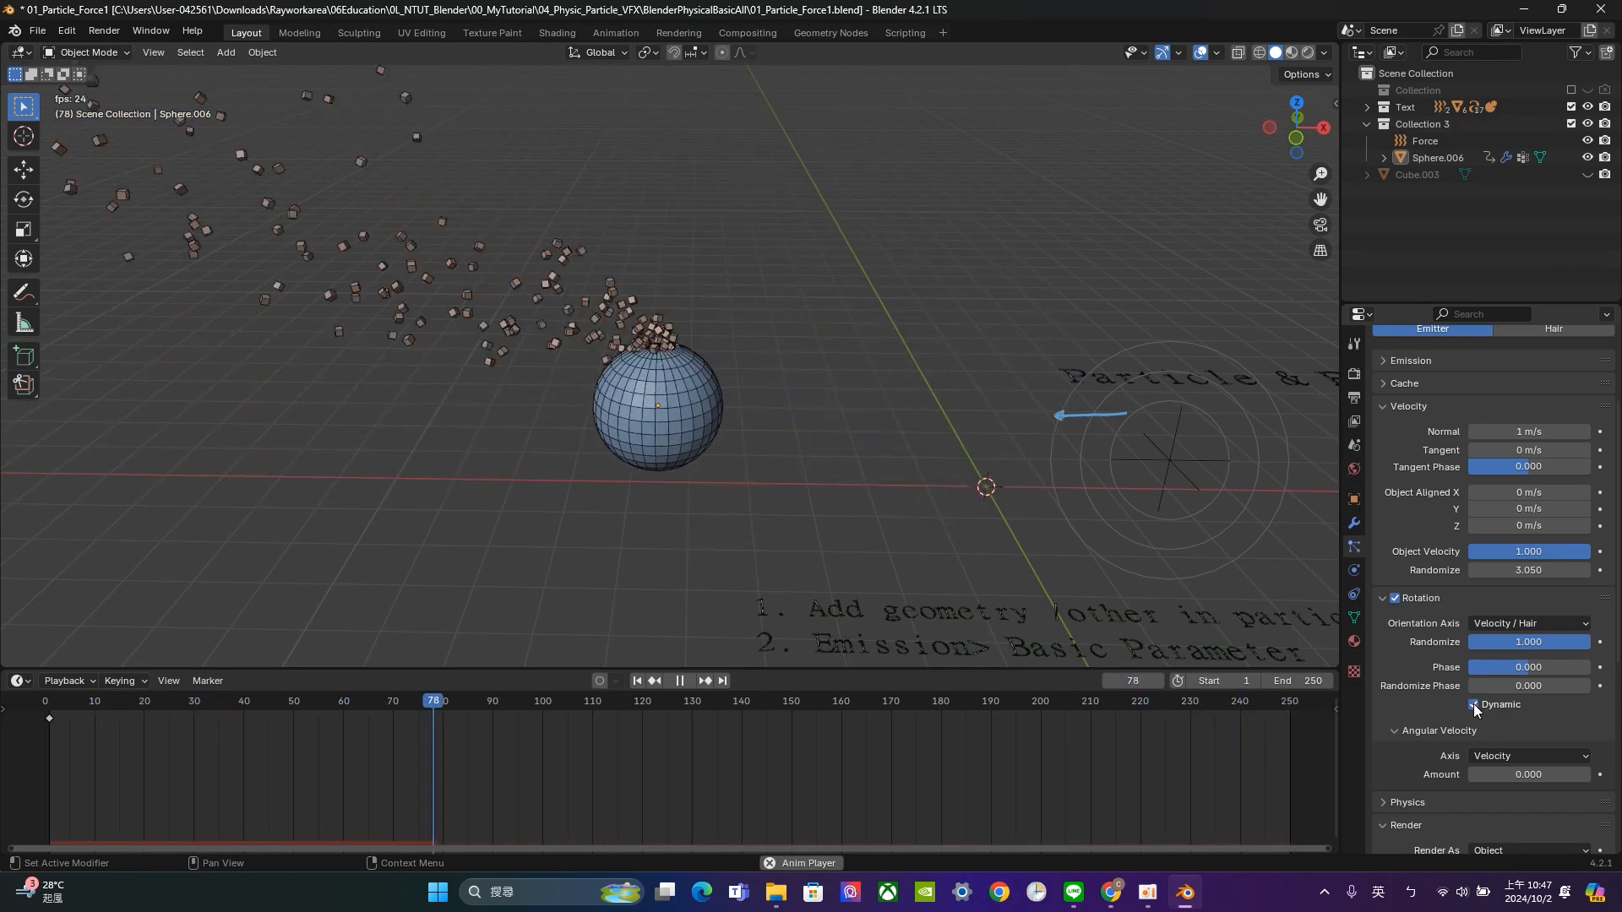
Set the particles' Angular Velocity axis to Global X with an amount of 100 and inspect the spinning cubes.
click(1512, 755)
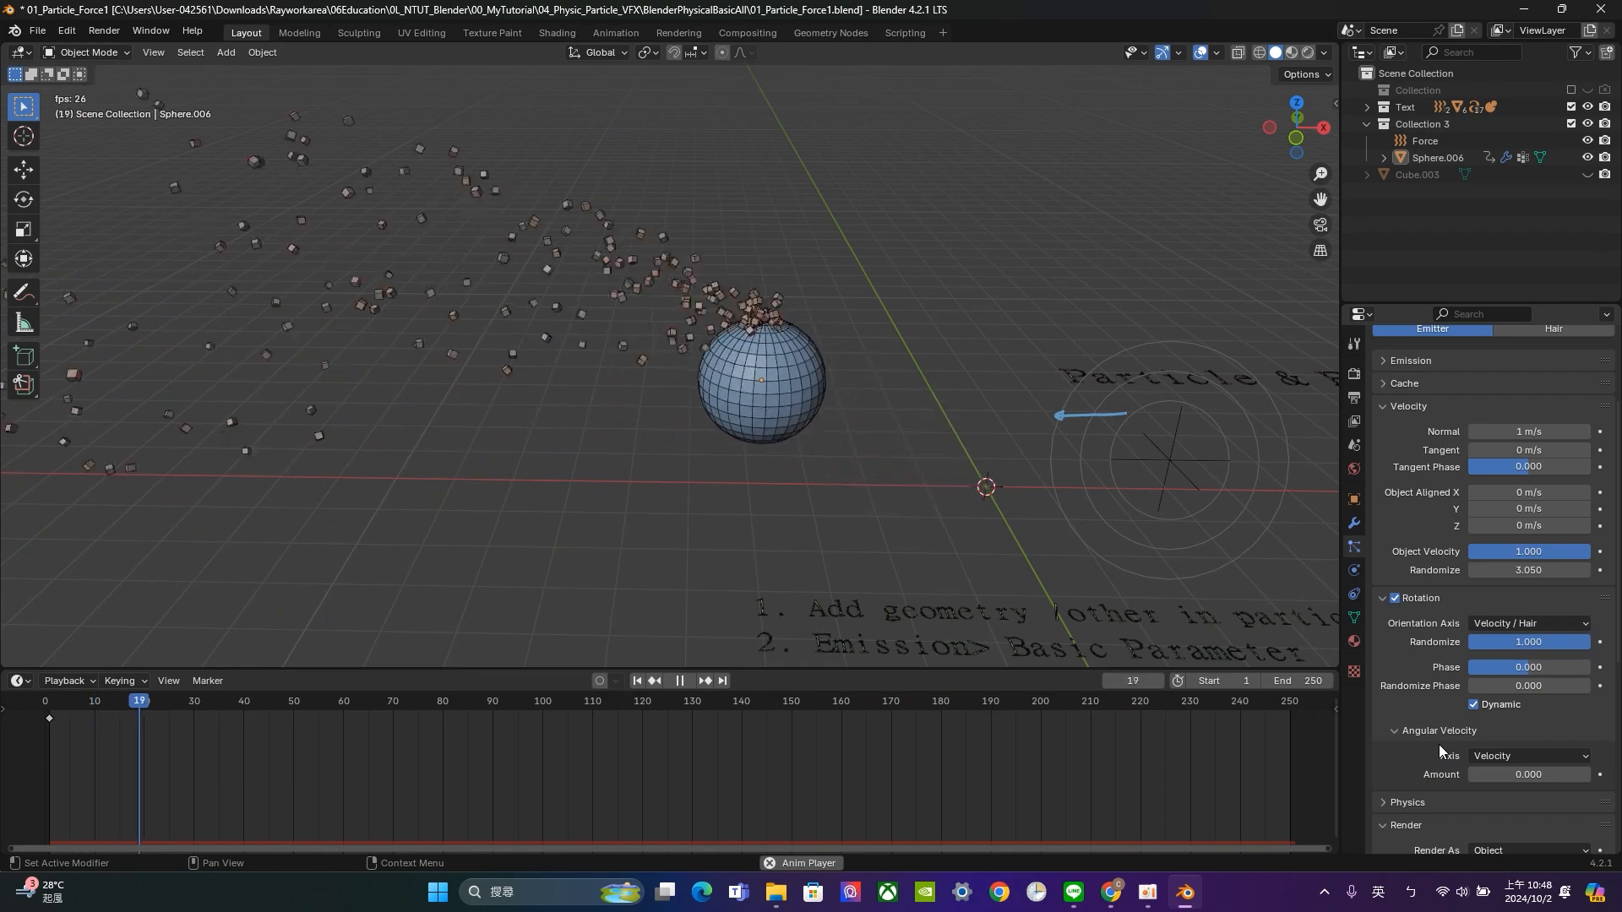
click(1501, 756)
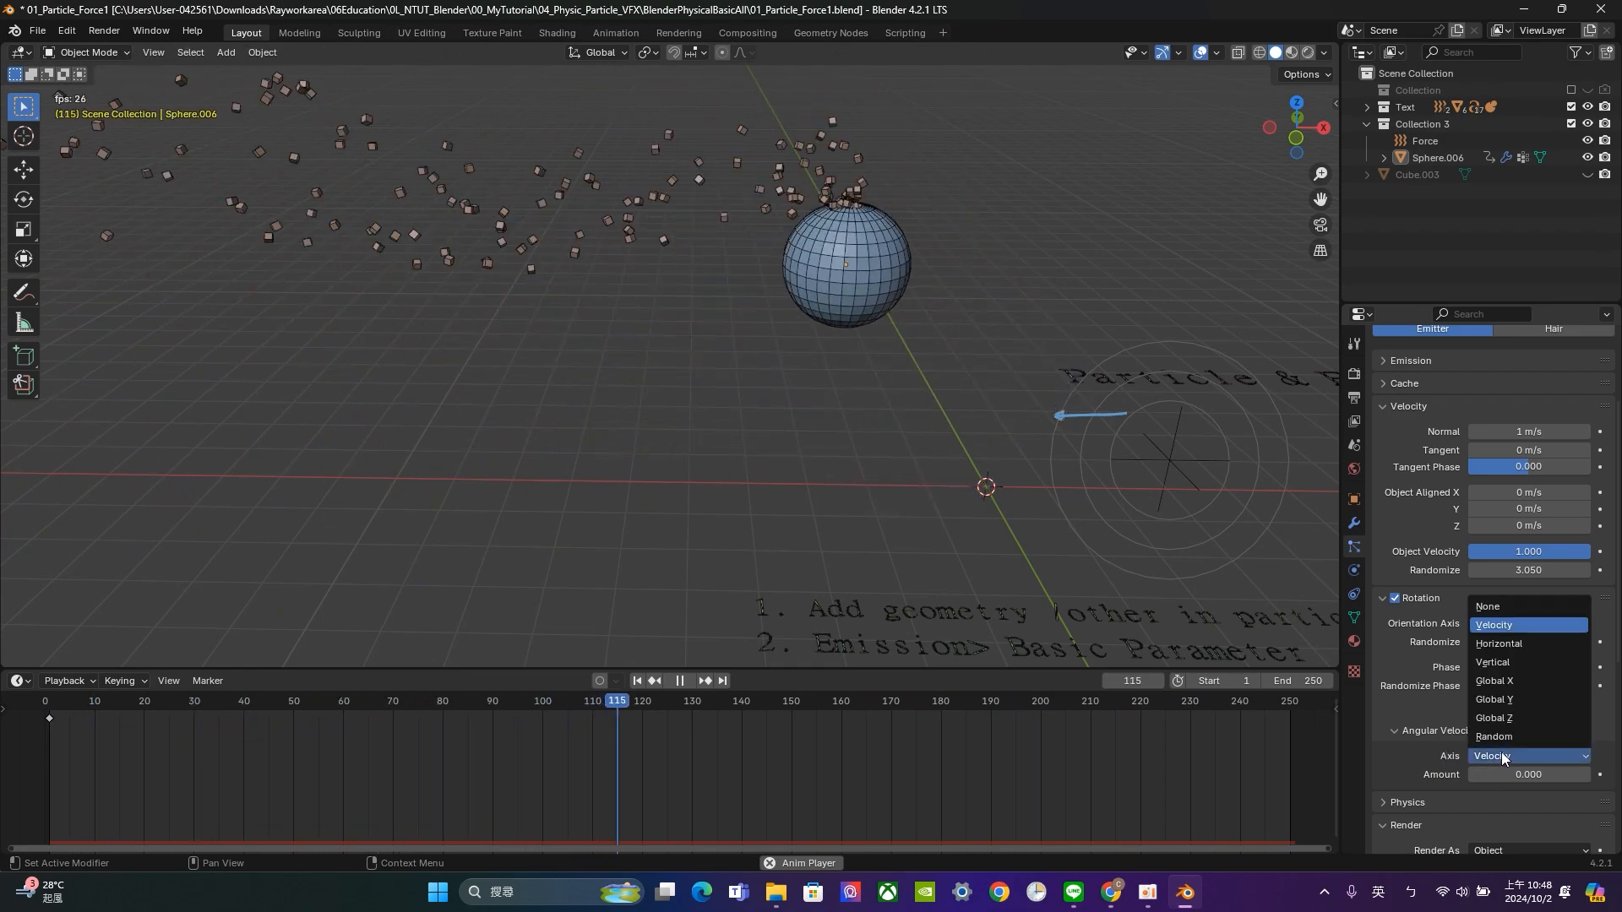
click(1512, 681)
drag(1521, 774, 1617, 774)
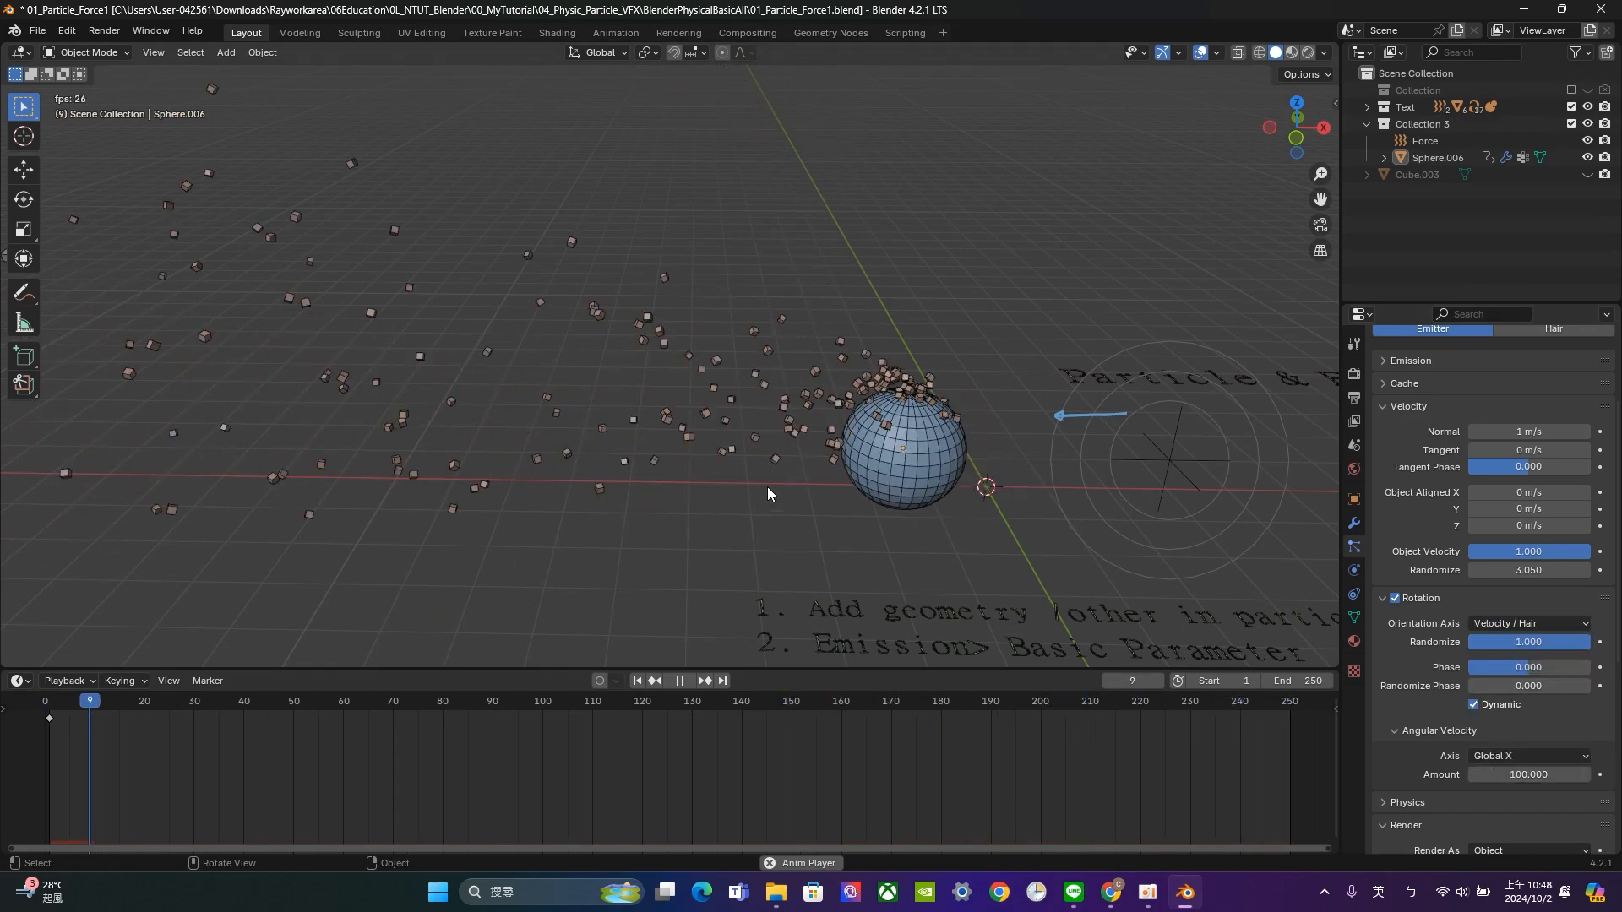
scroll(767, 487, up, 5)
scroll(752, 449, down, 3)
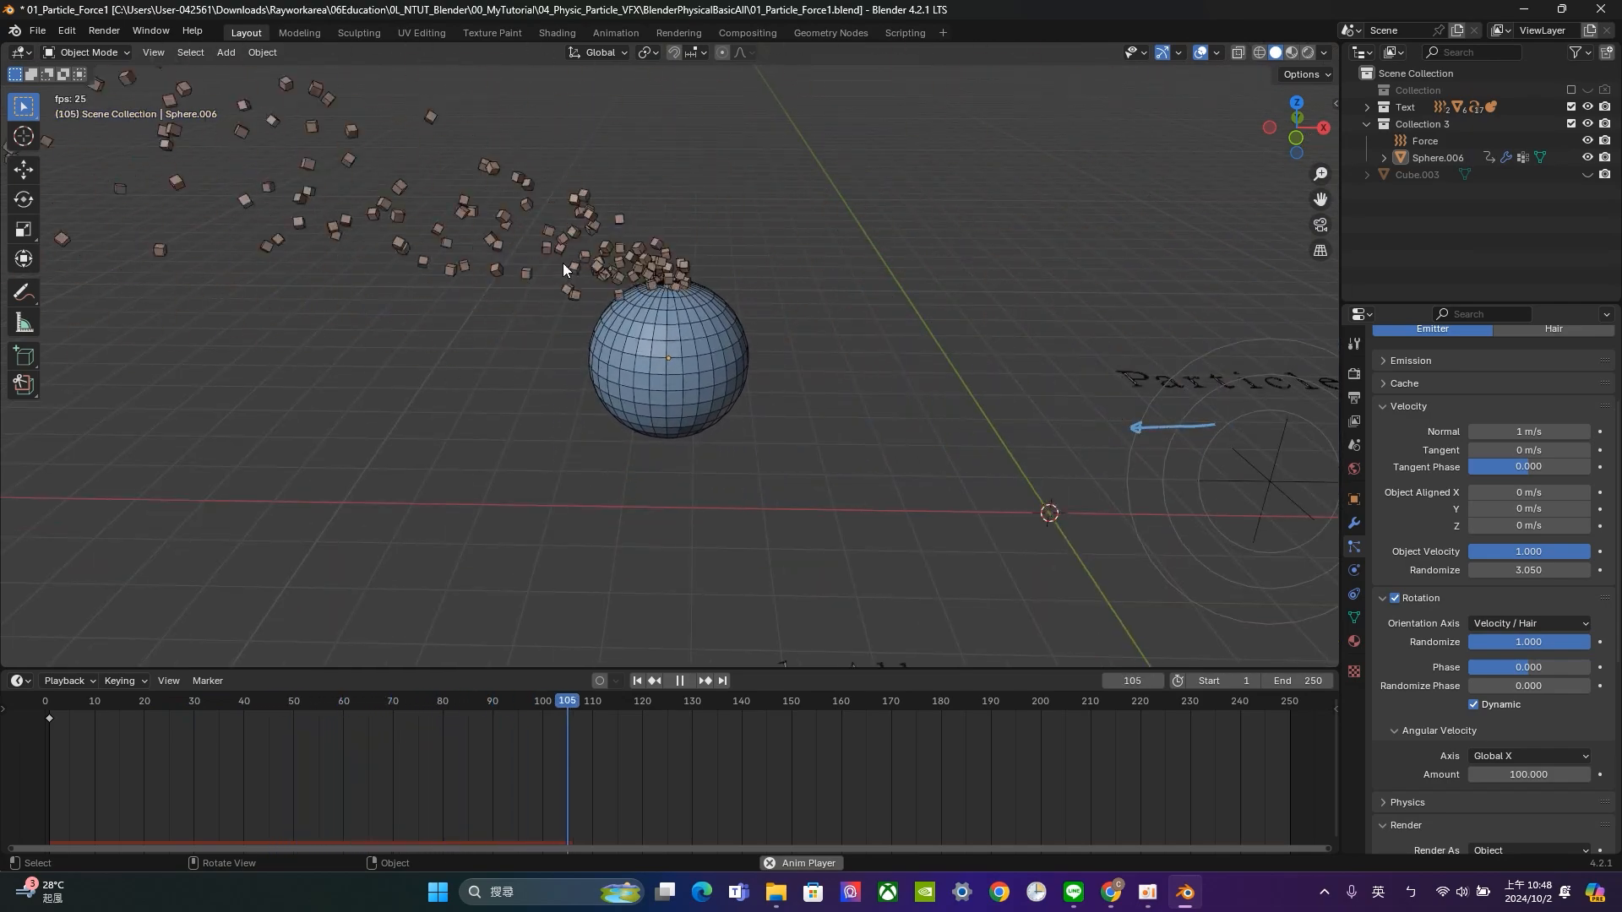
middle_drag(563, 262, 656, 418)
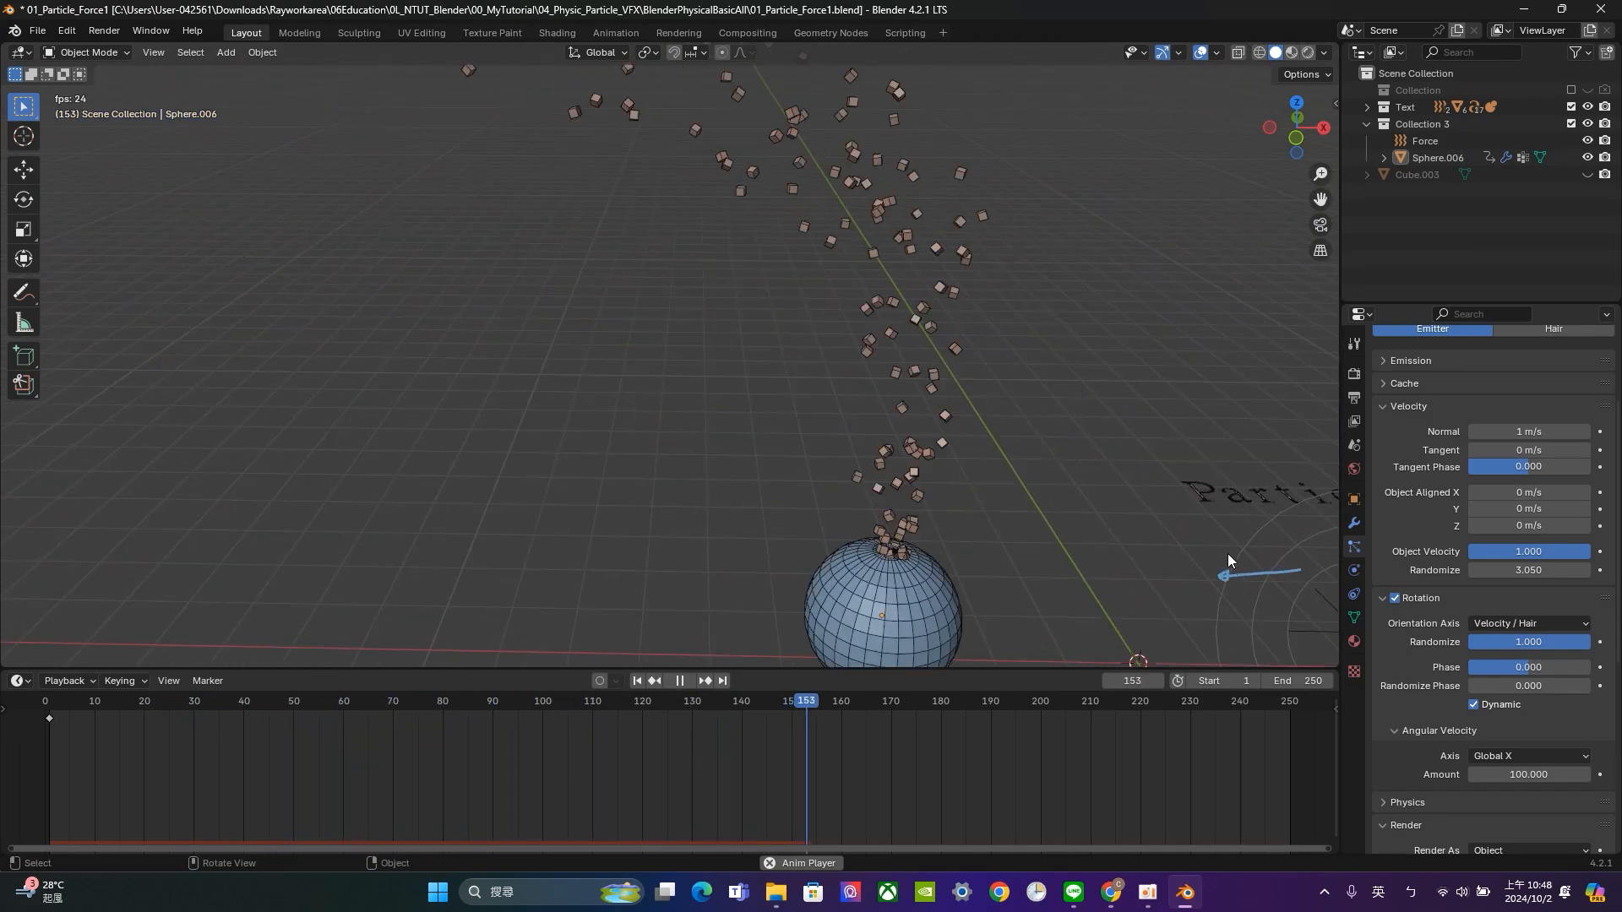
Stop playback and set the Force field's Strength to 10 in its physics settings.
scroll(1217, 553, down, 6)
click(926, 449)
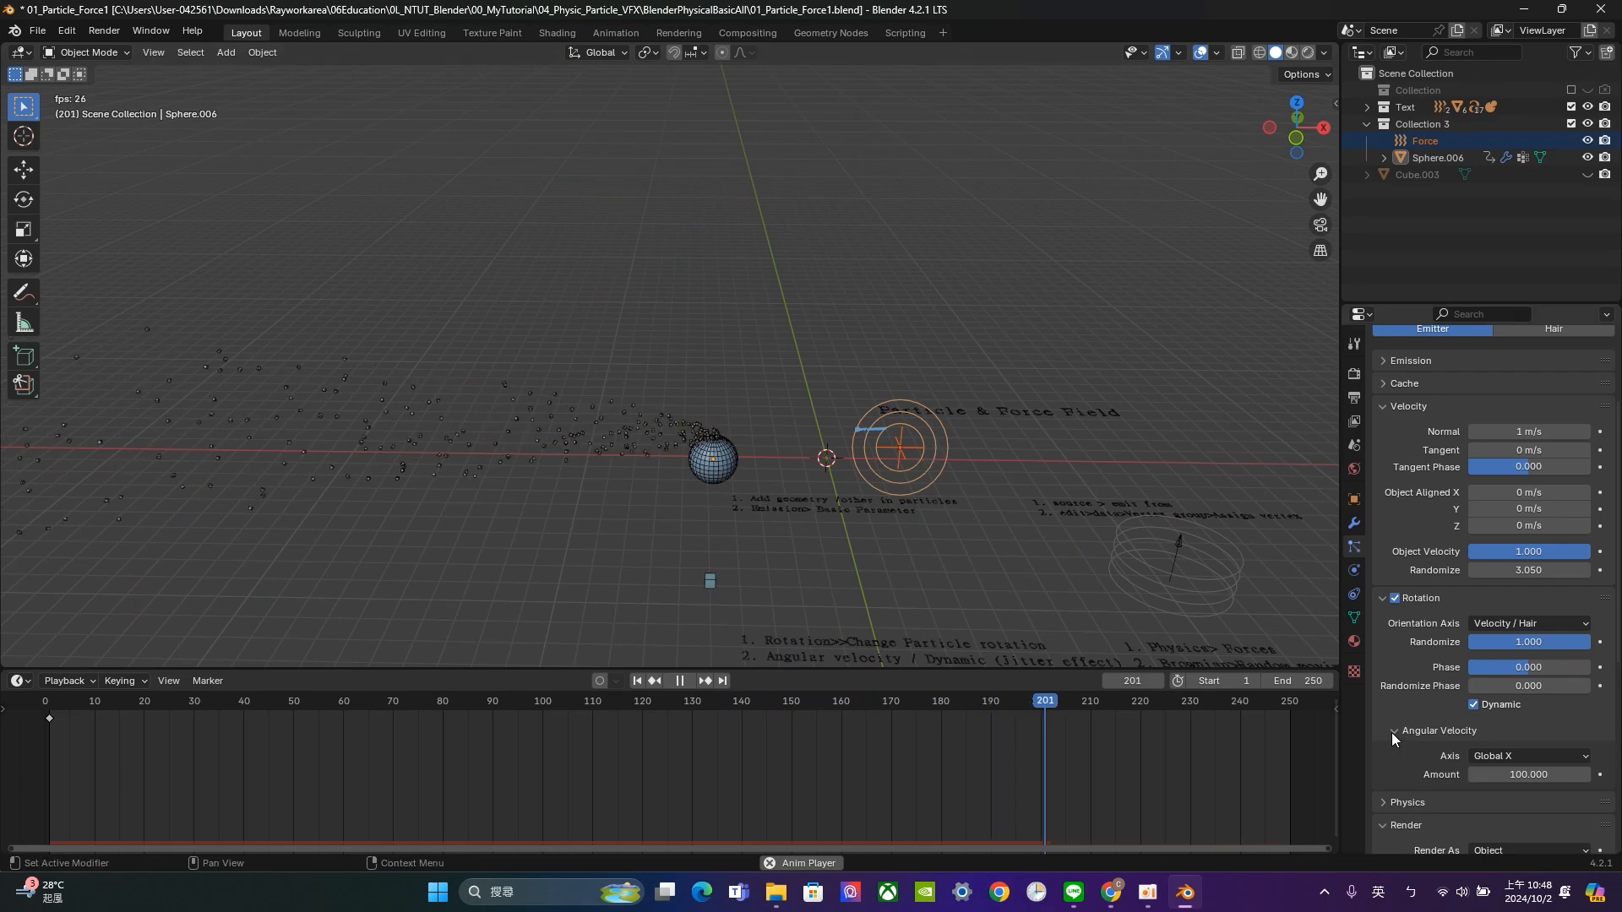
click(1355, 571)
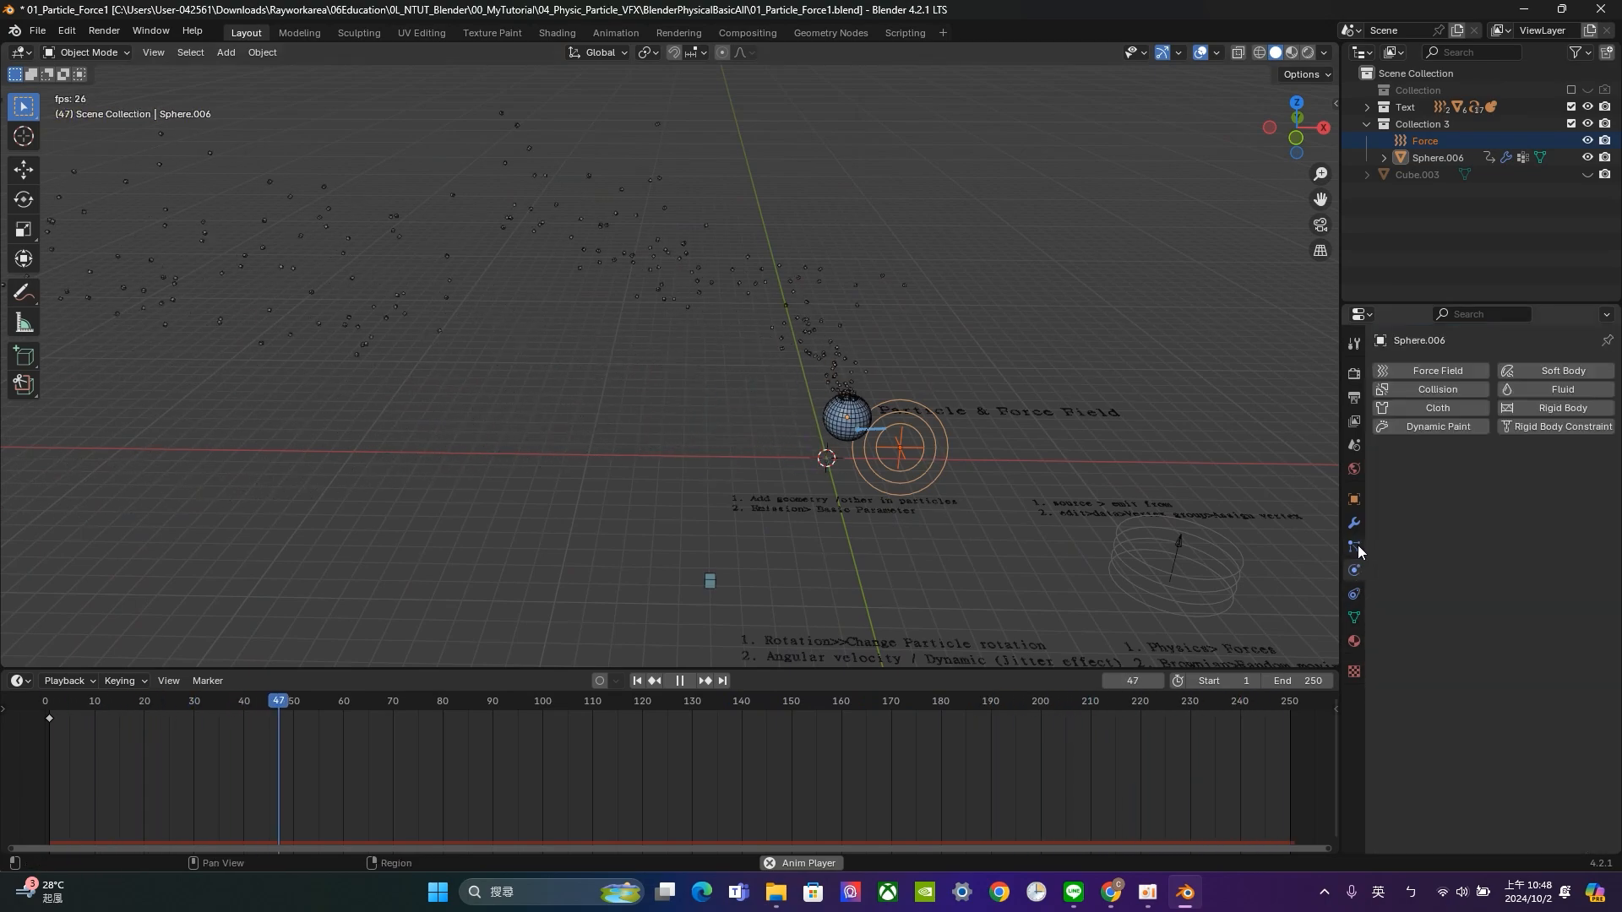
click(975, 483)
key(space)
click(921, 454)
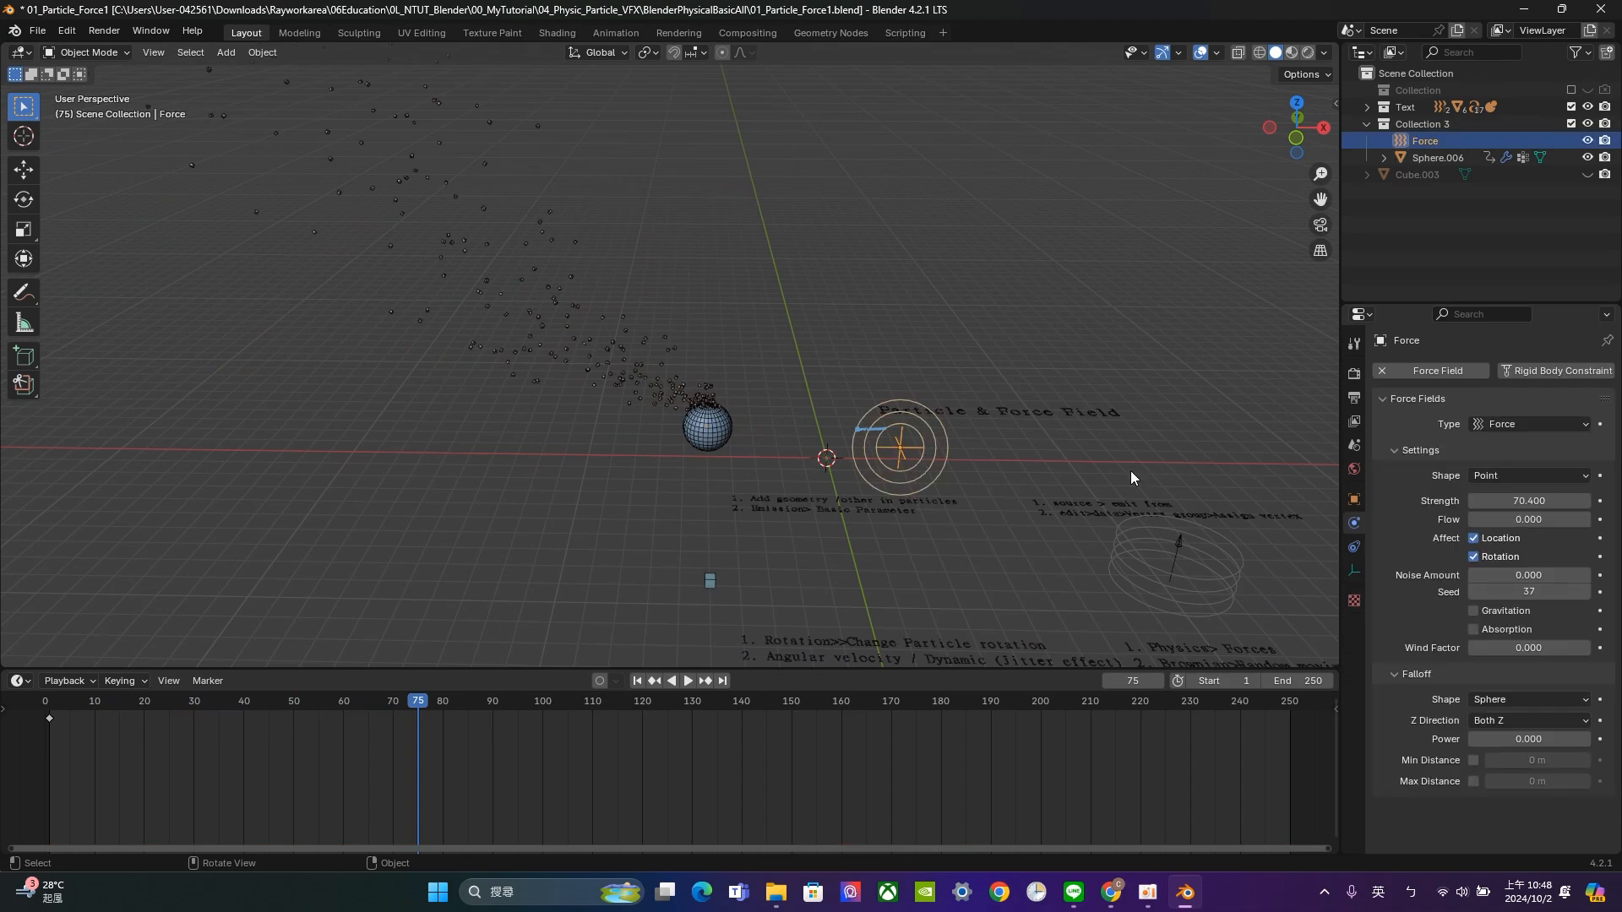
click(1527, 501)
text(10)
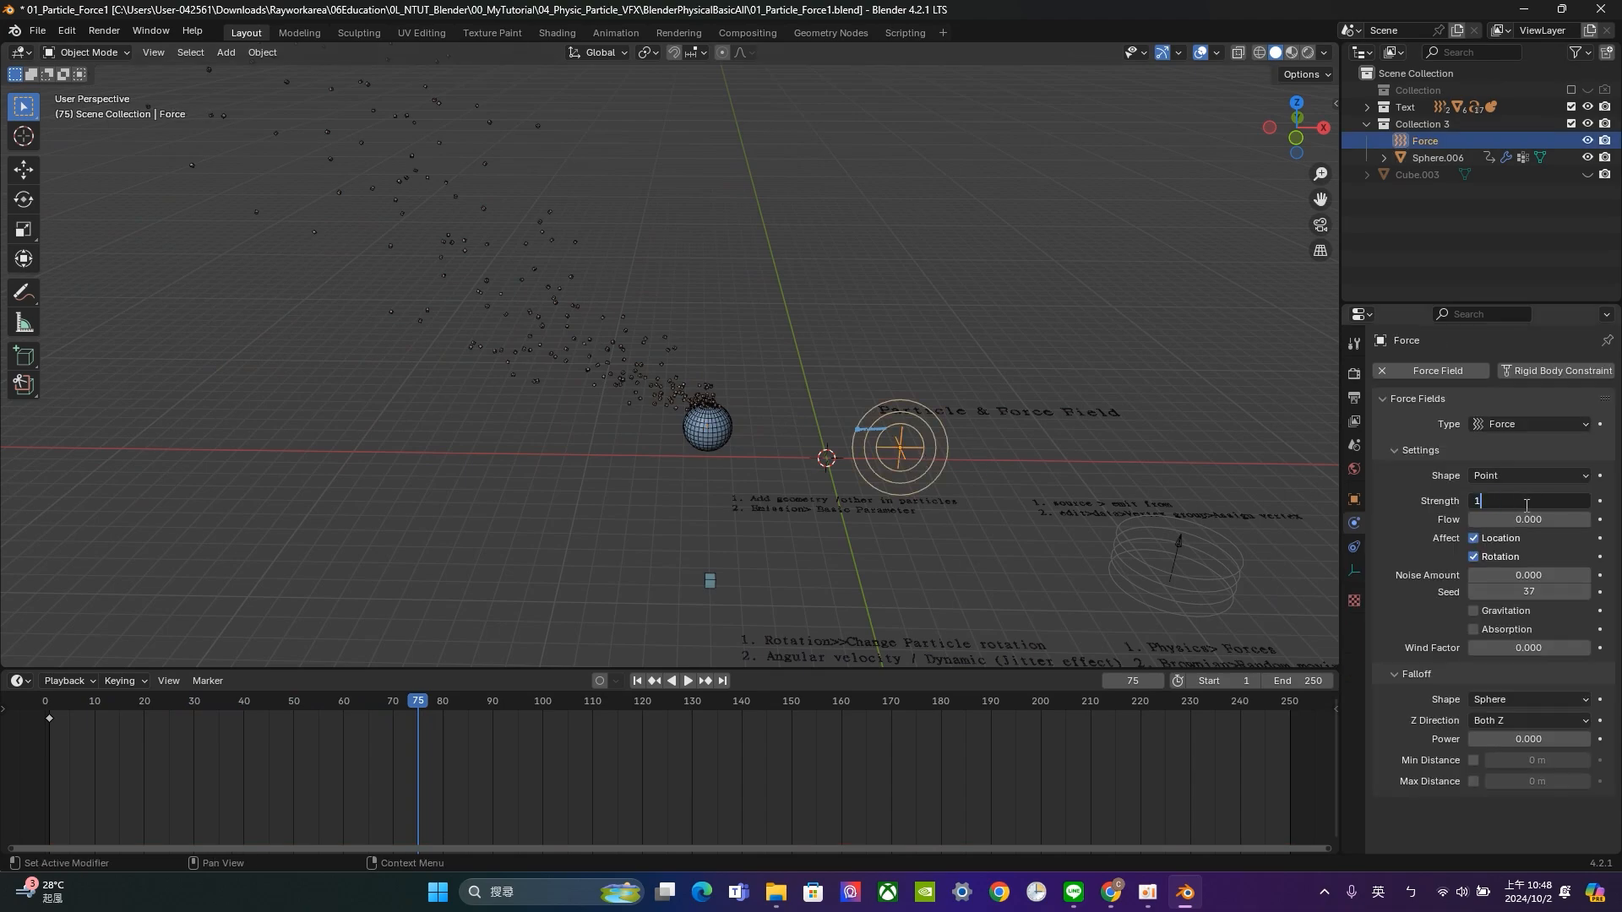
key(Return)
Replay the animation from the first frame and view the particles under the weaker force up close.
click(638, 681)
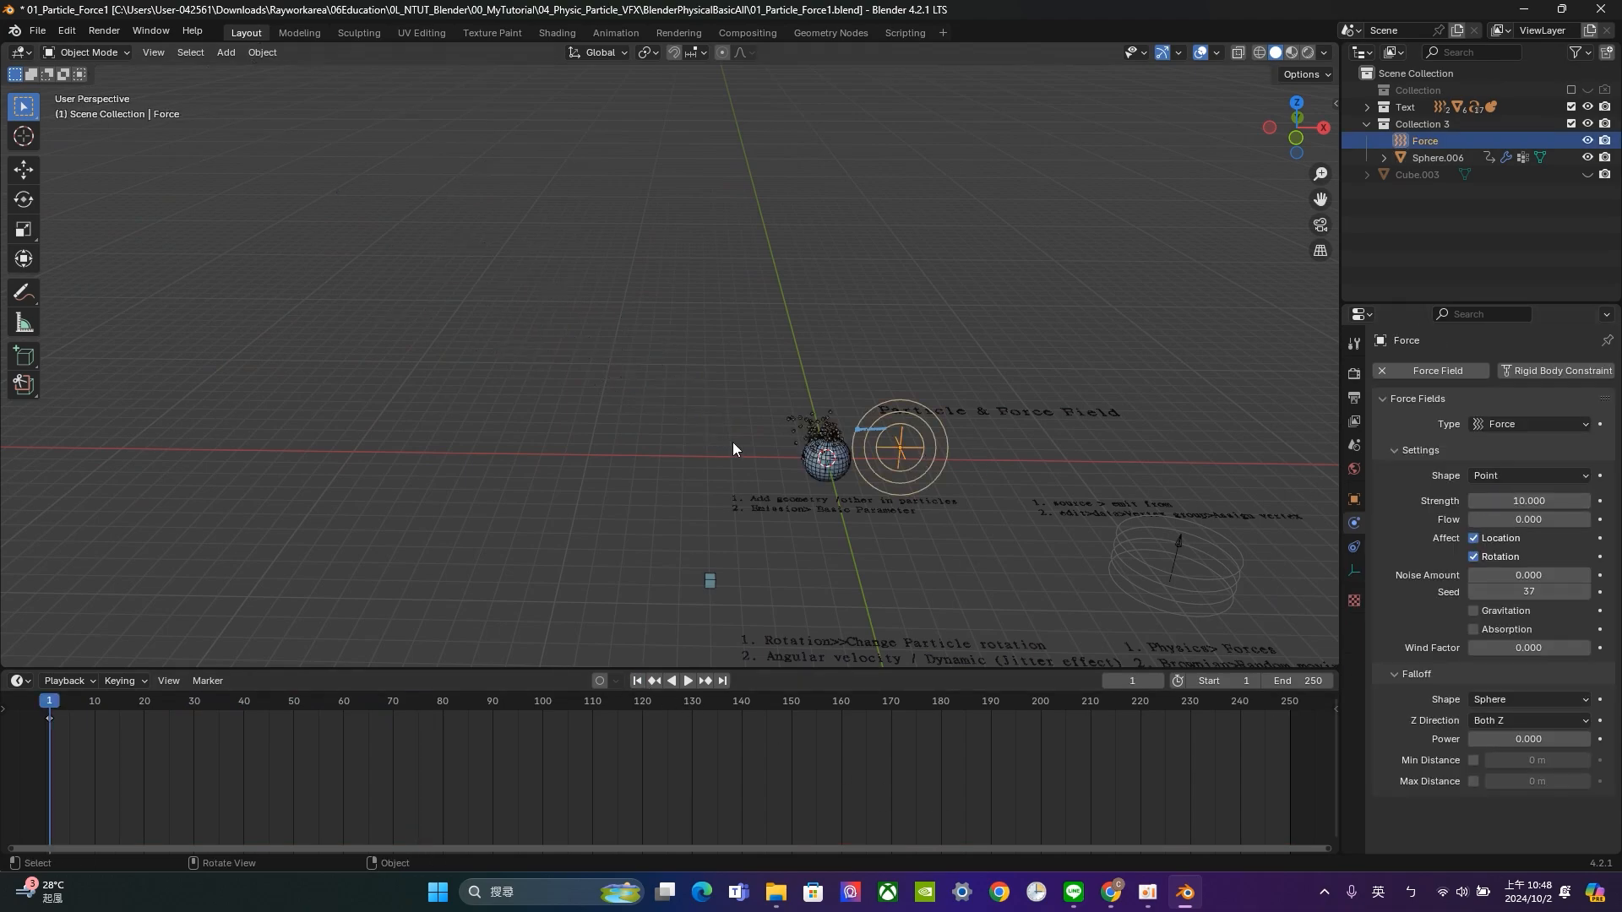
scroll(924, 510, up, 4)
key(space)
scroll(924, 536, down, 1)
scroll(924, 536, up, 2)
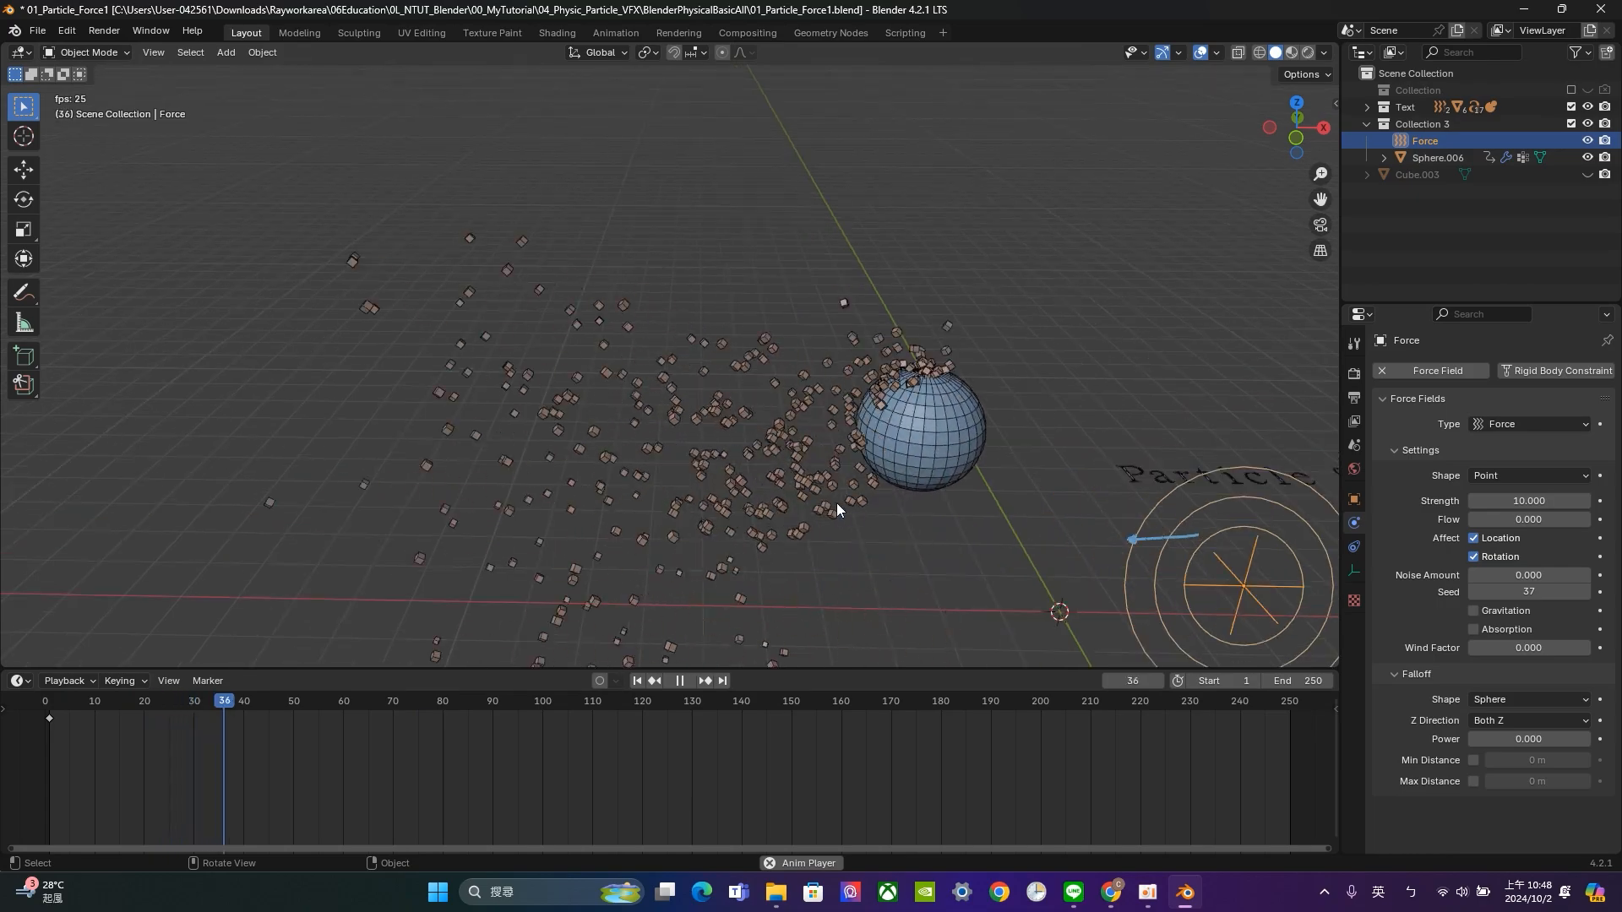
Select the UV sphere, set its particles' Angular Velocity axis to Global Z, and play the animation to check the spin.
key(space)
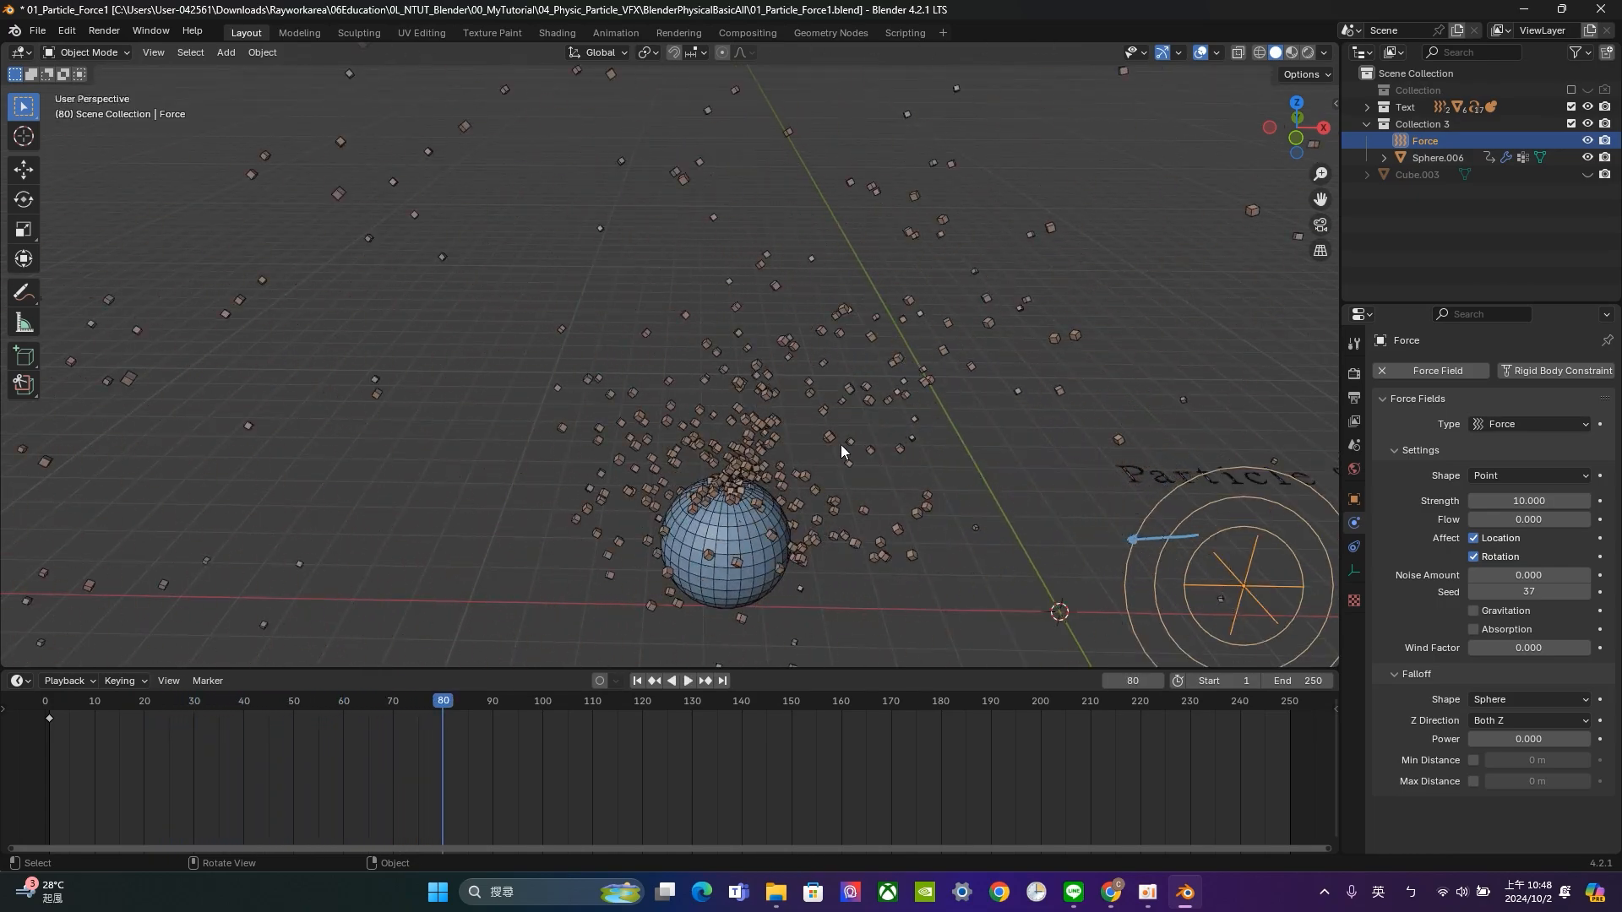
scroll(840, 444, up, 4)
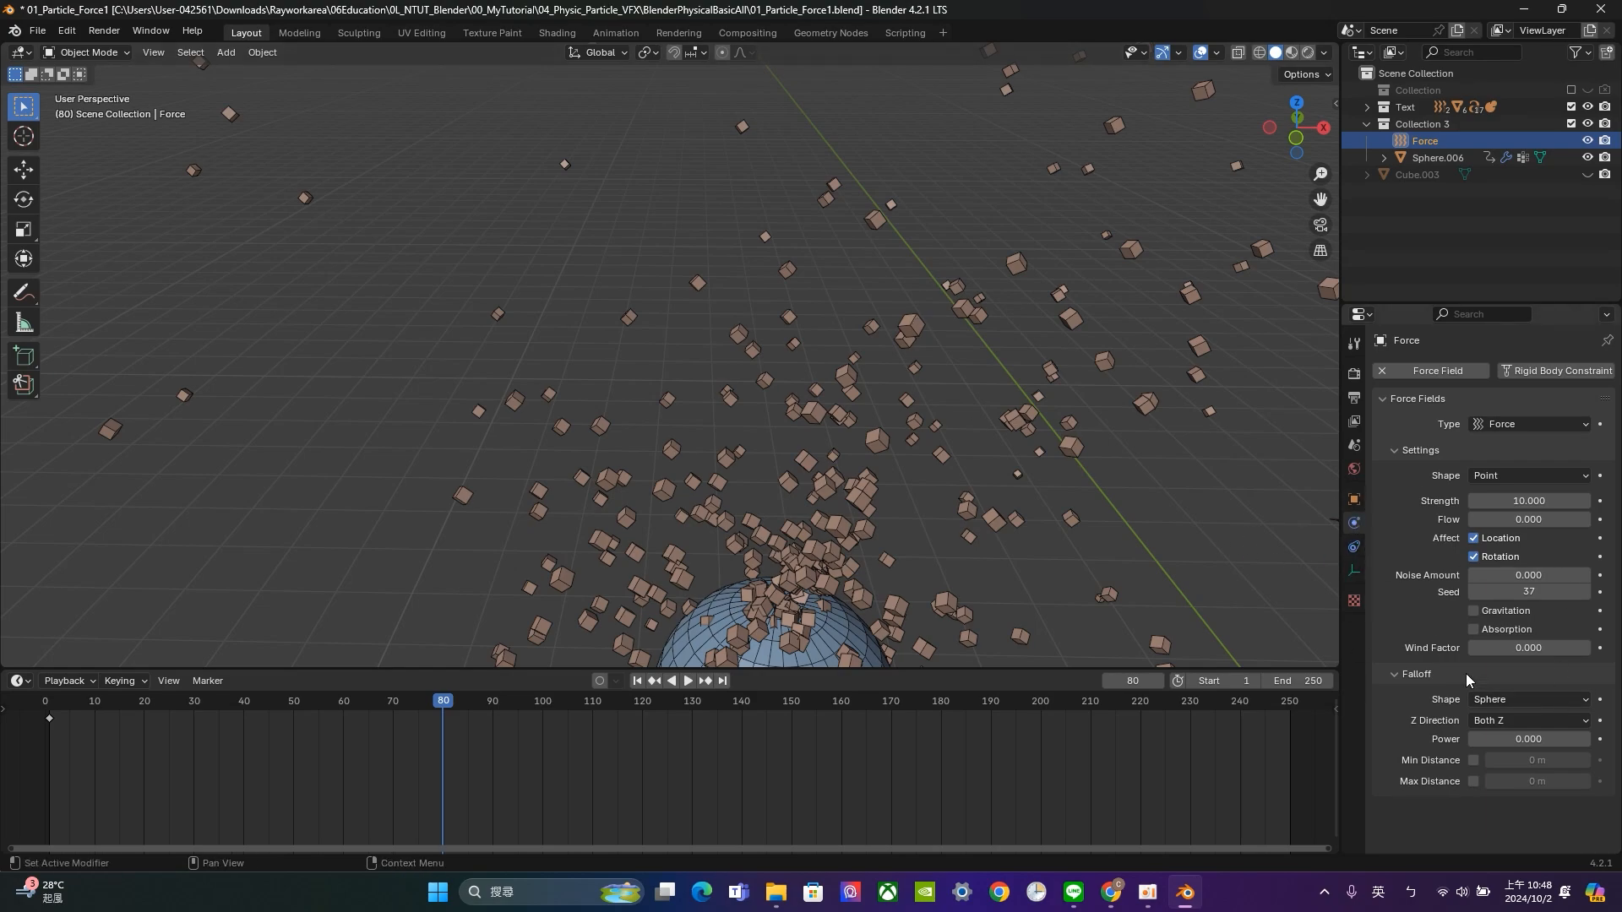
click(909, 534)
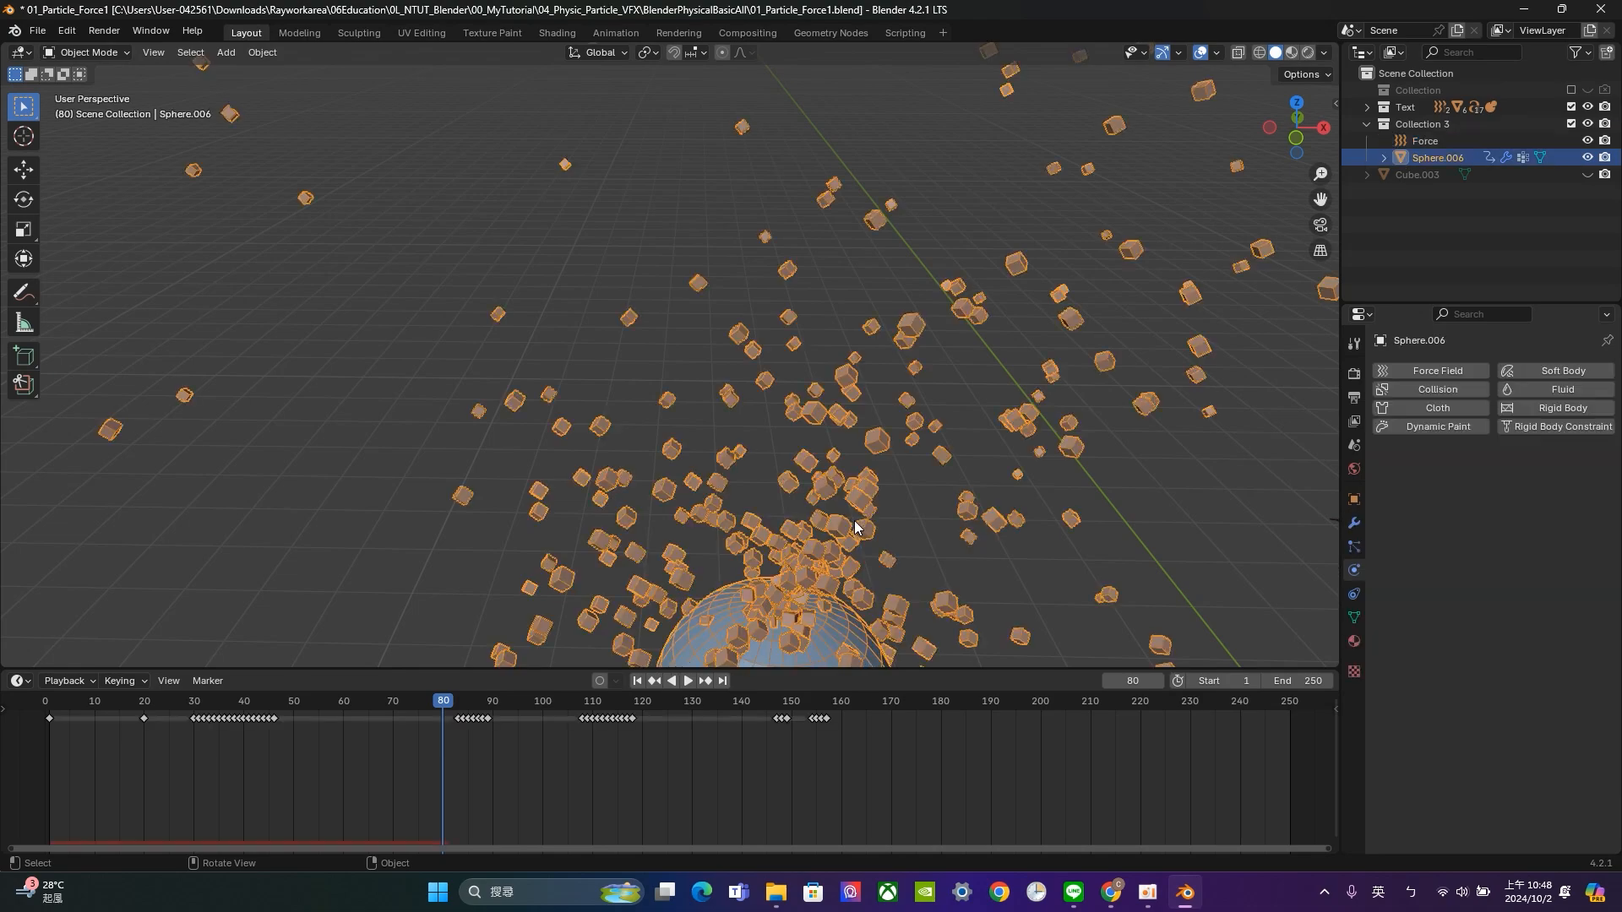
click(1354, 546)
scroll(1550, 671, down, 10)
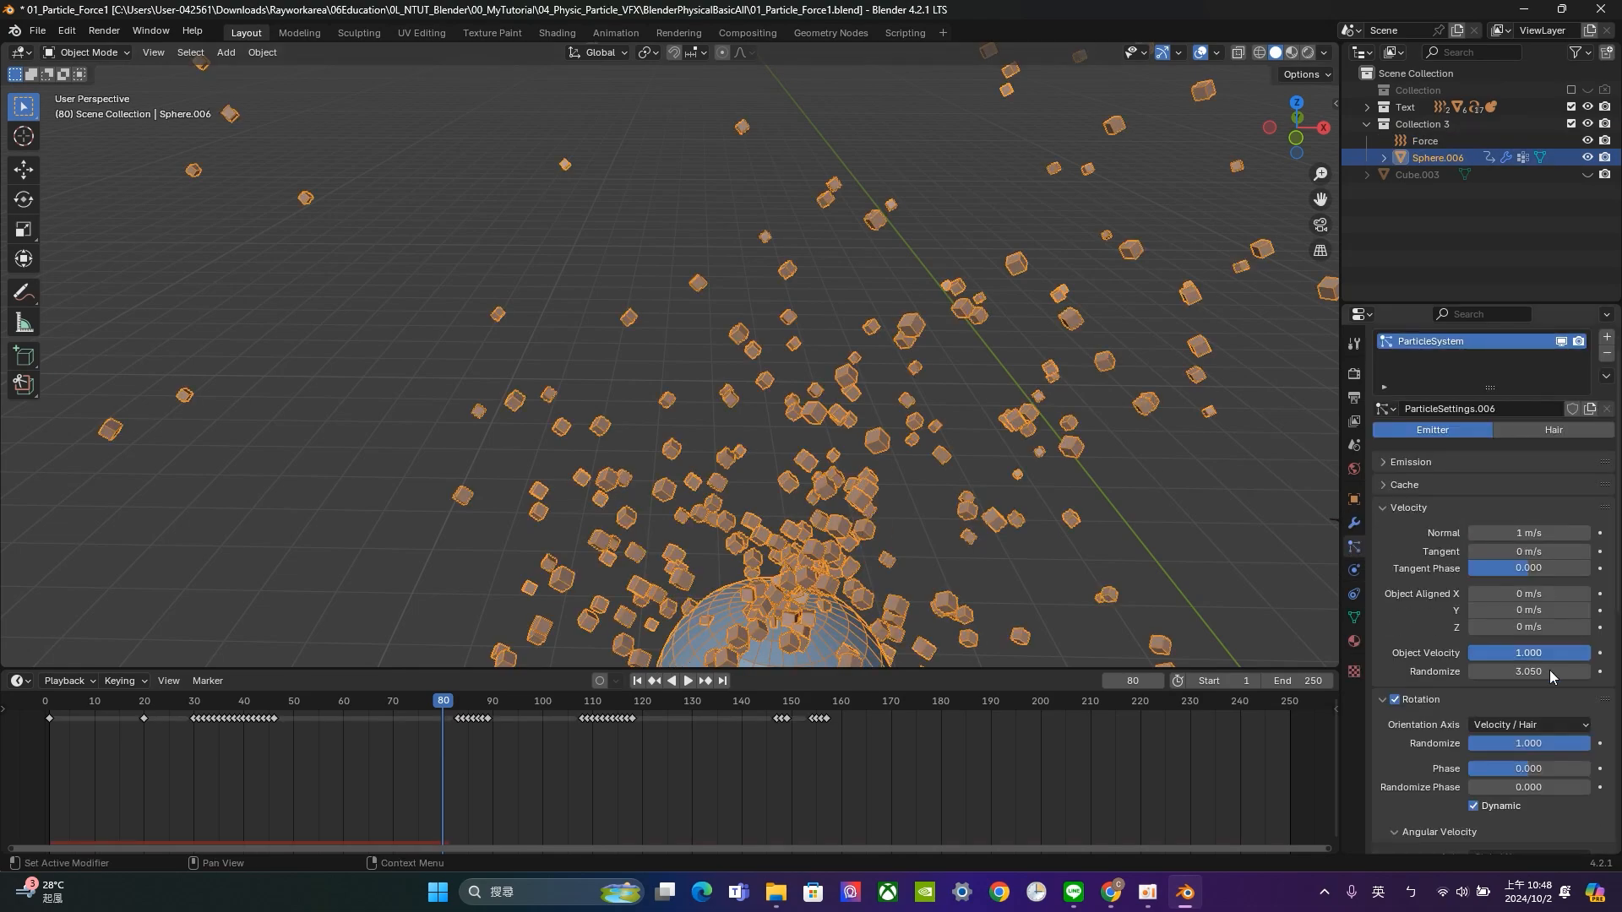
click(1539, 620)
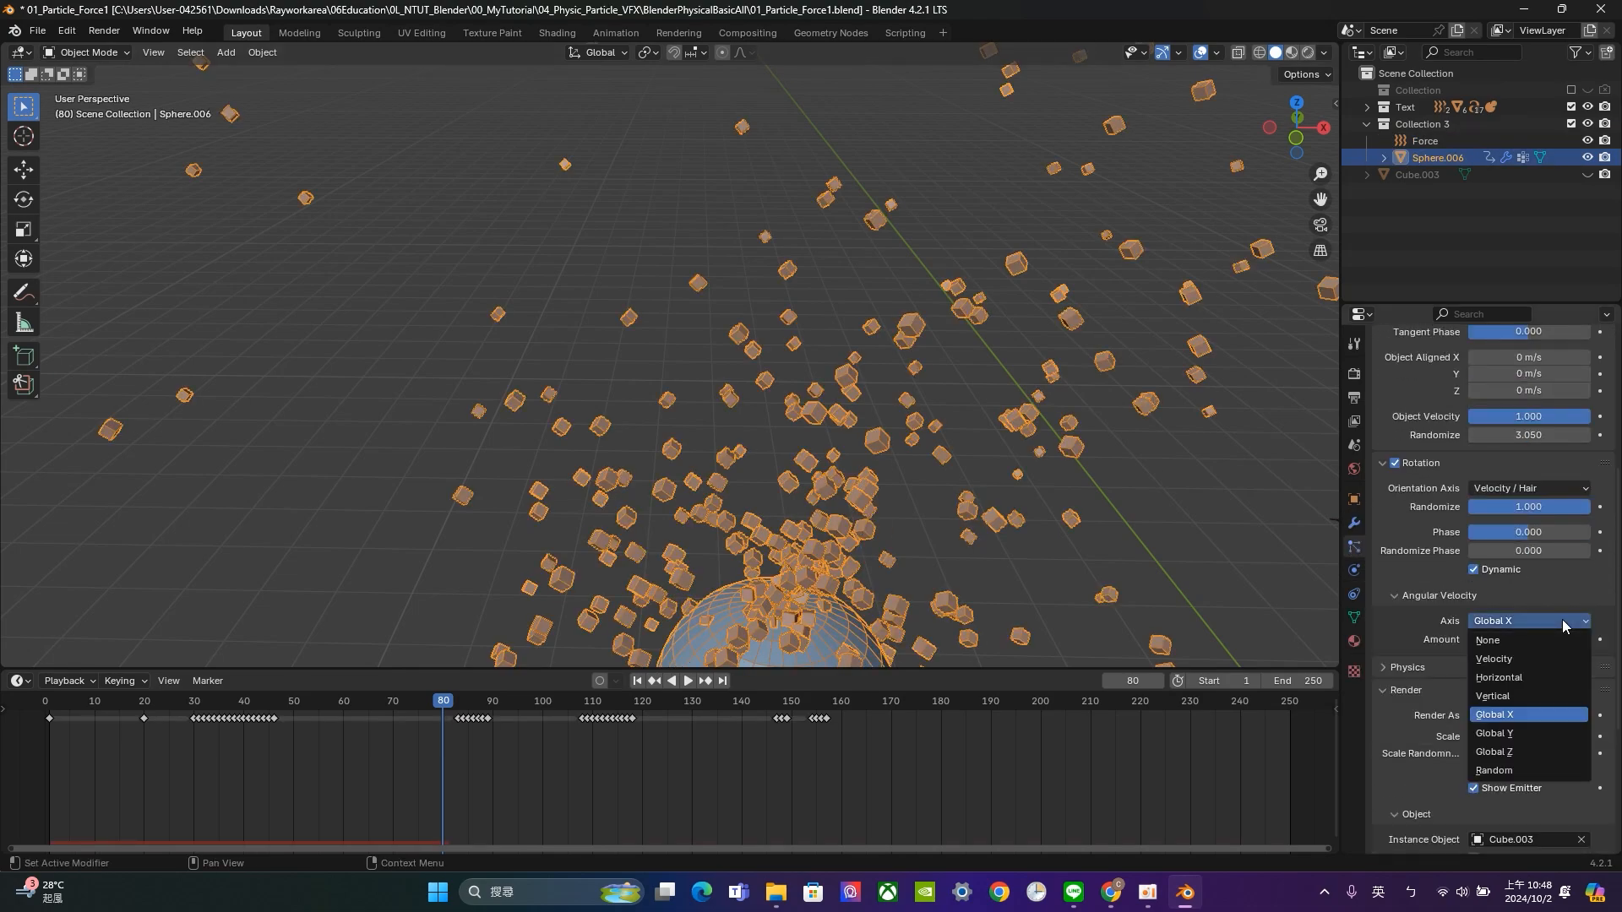
click(1512, 754)
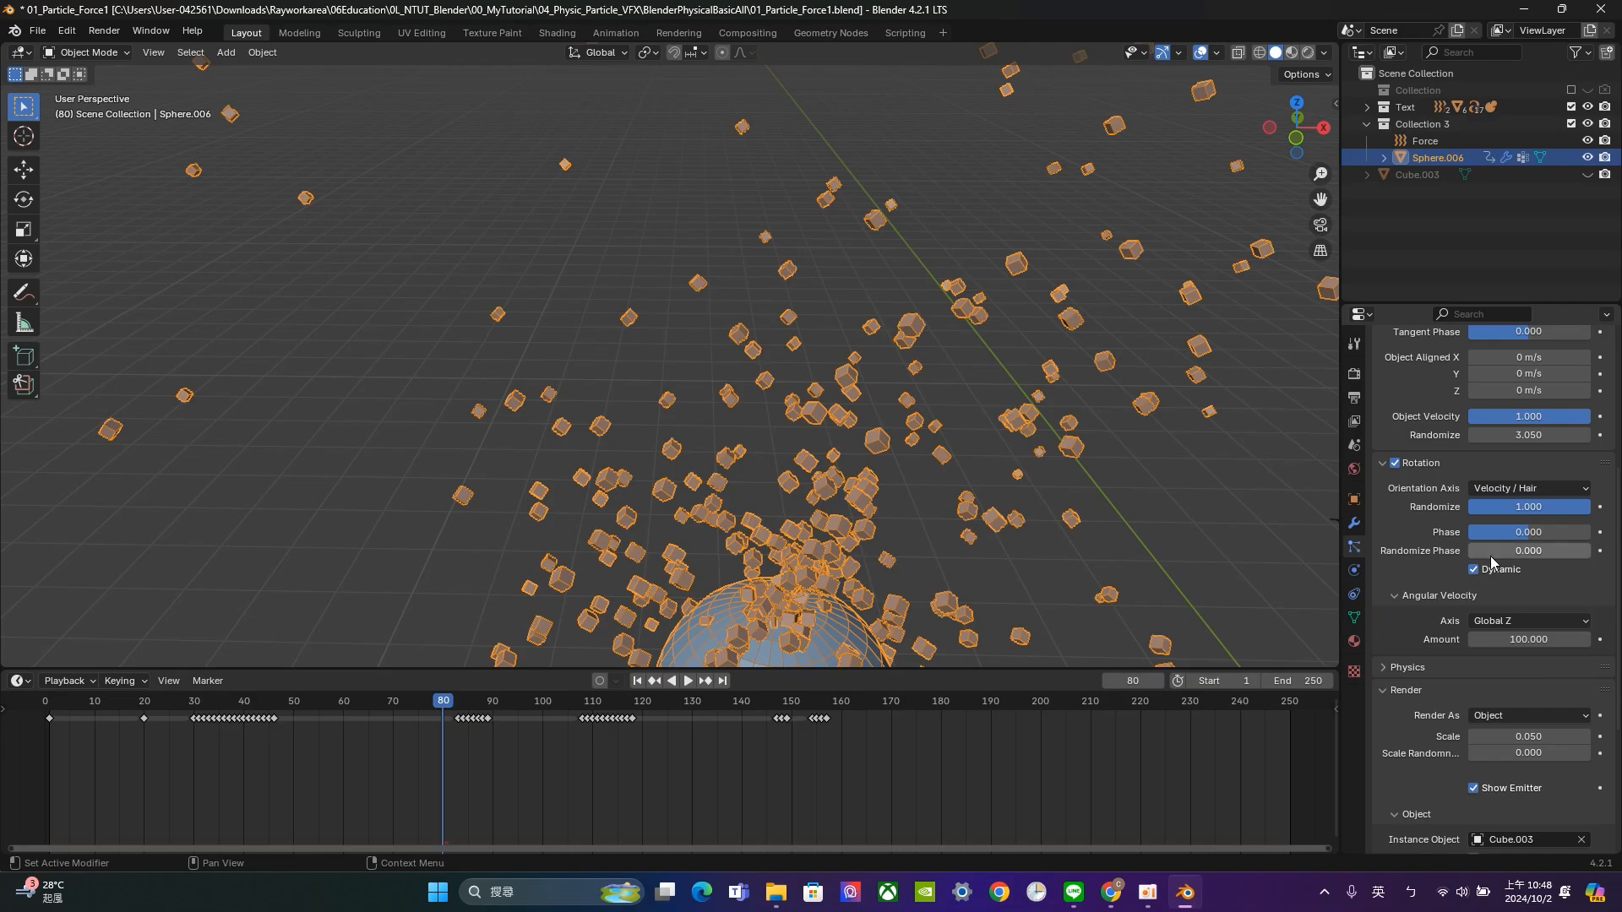
key(space)
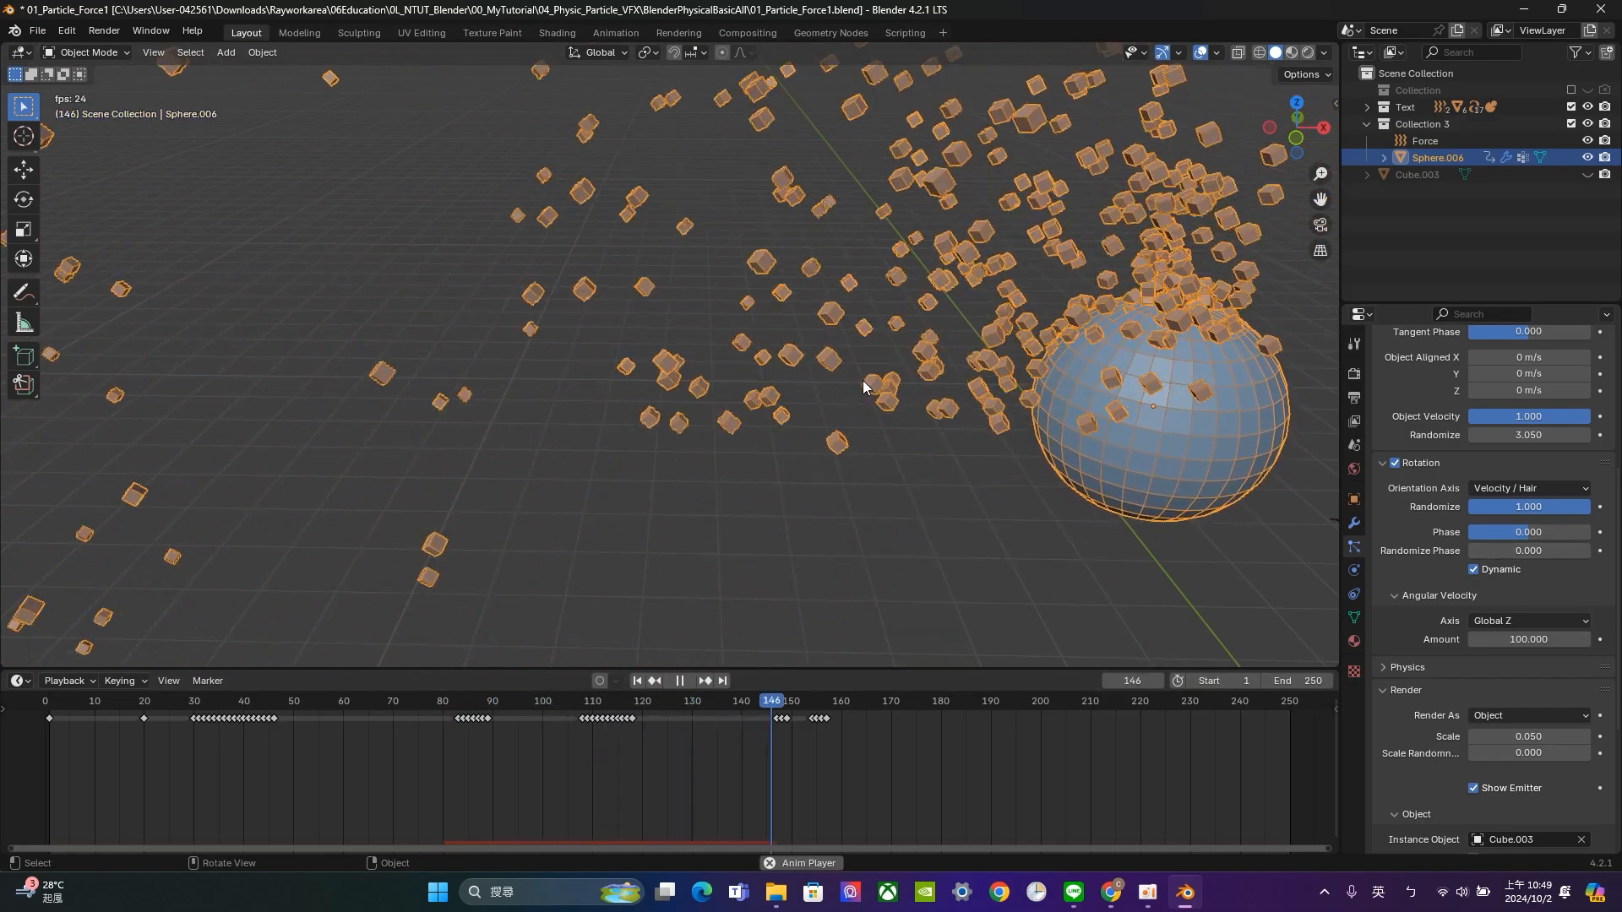
key(space)
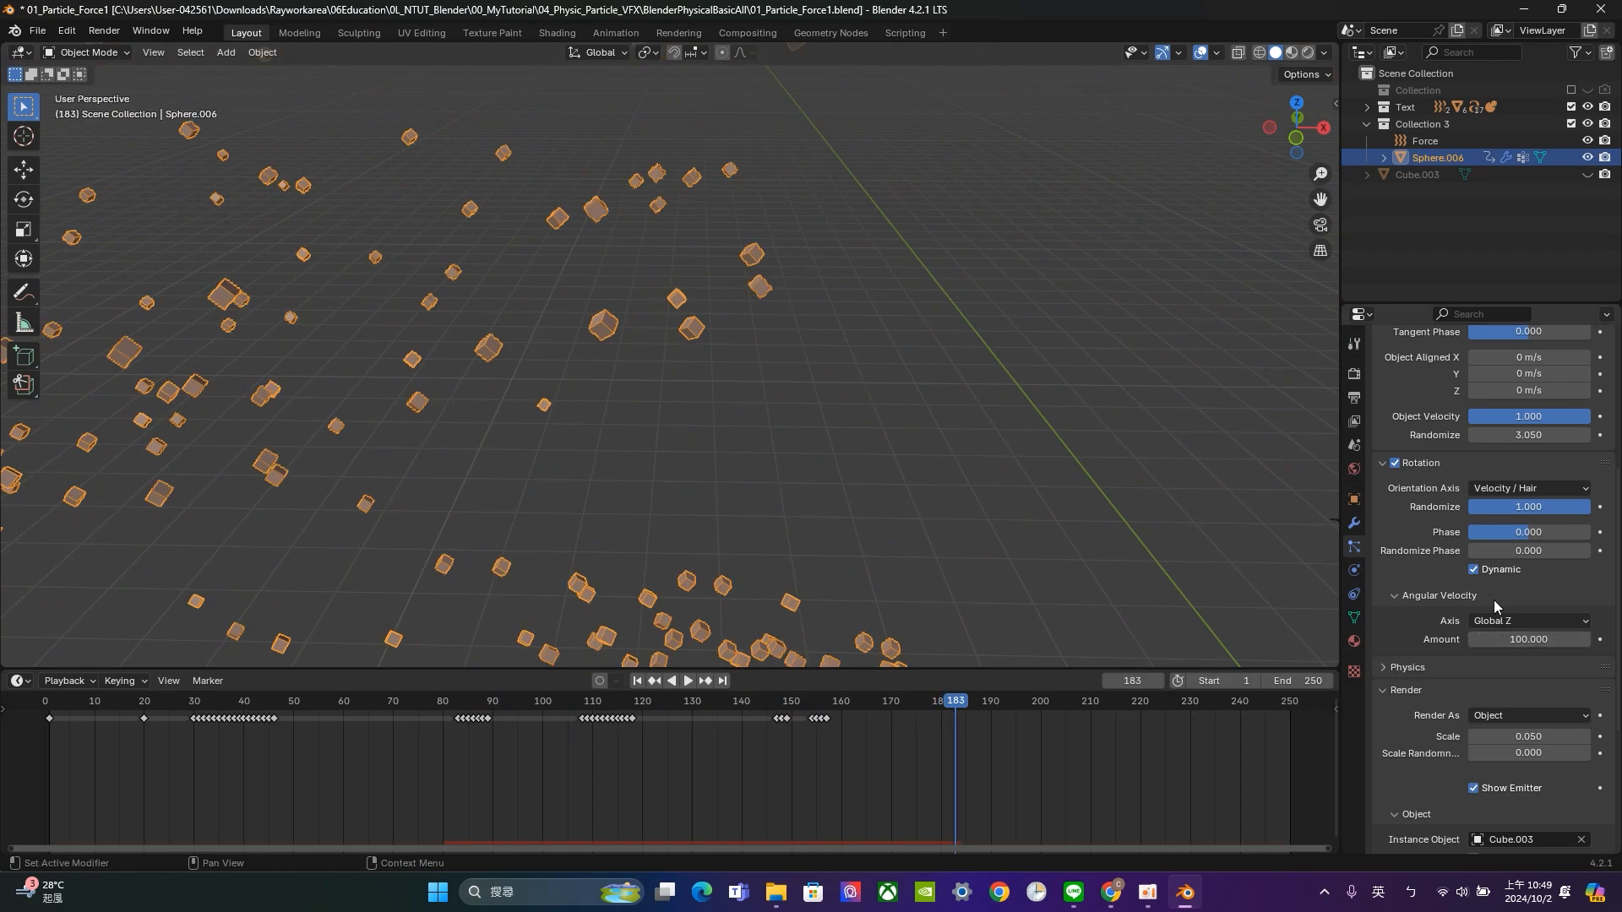
Set the particles' Angular Velocity axis to Velocity with an amount of 30.
click(1514, 625)
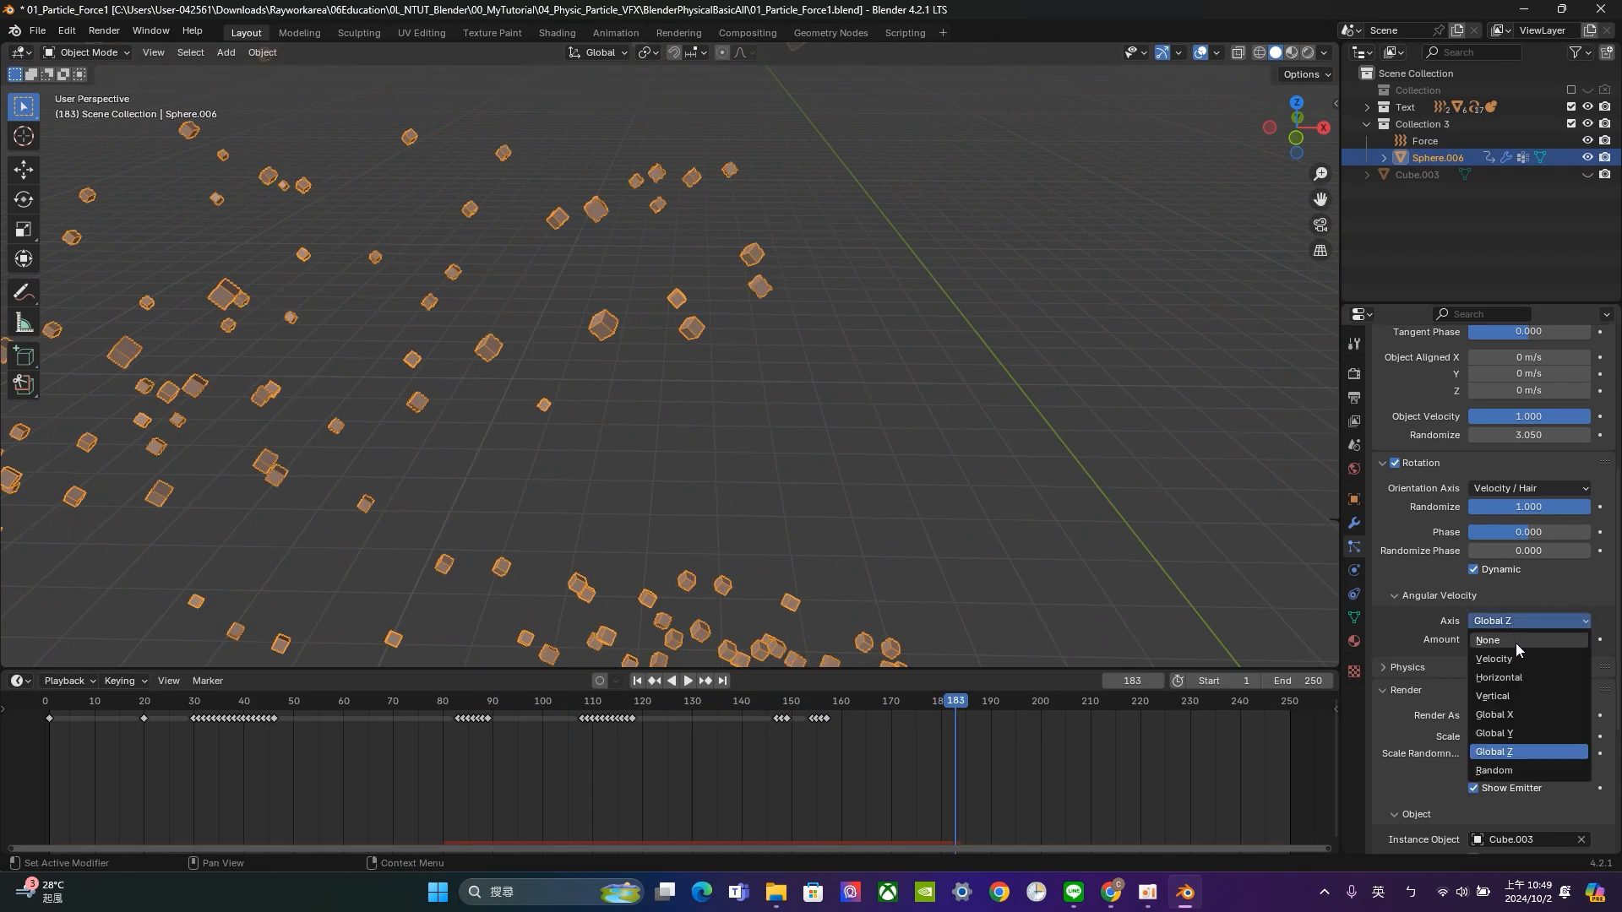
click(1517, 659)
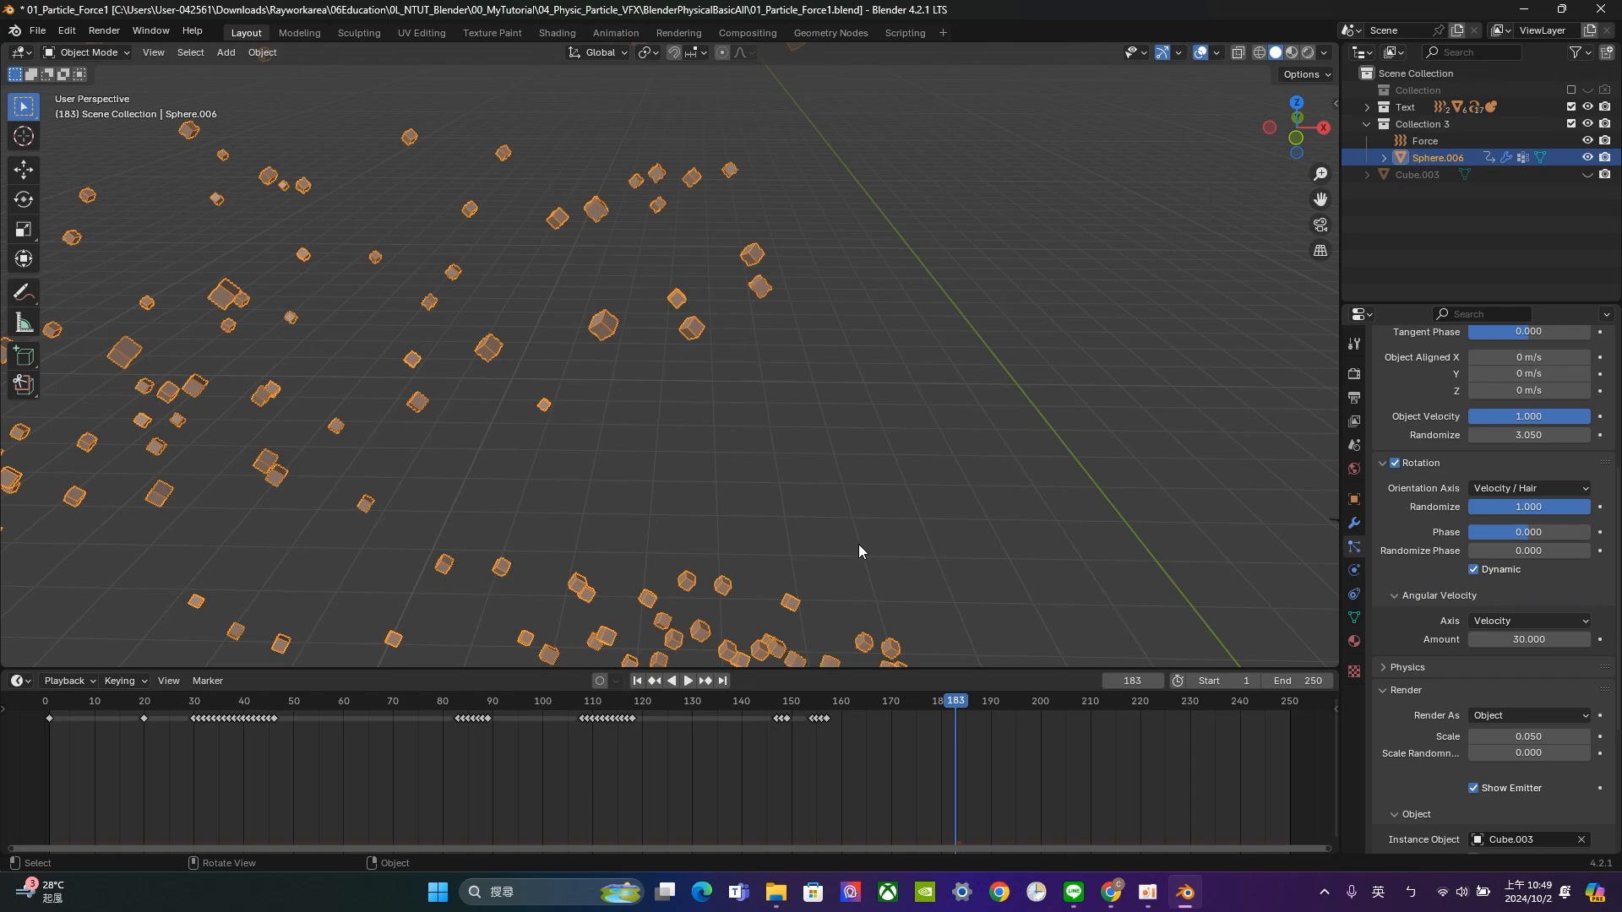
scroll(858, 551, down, 5)
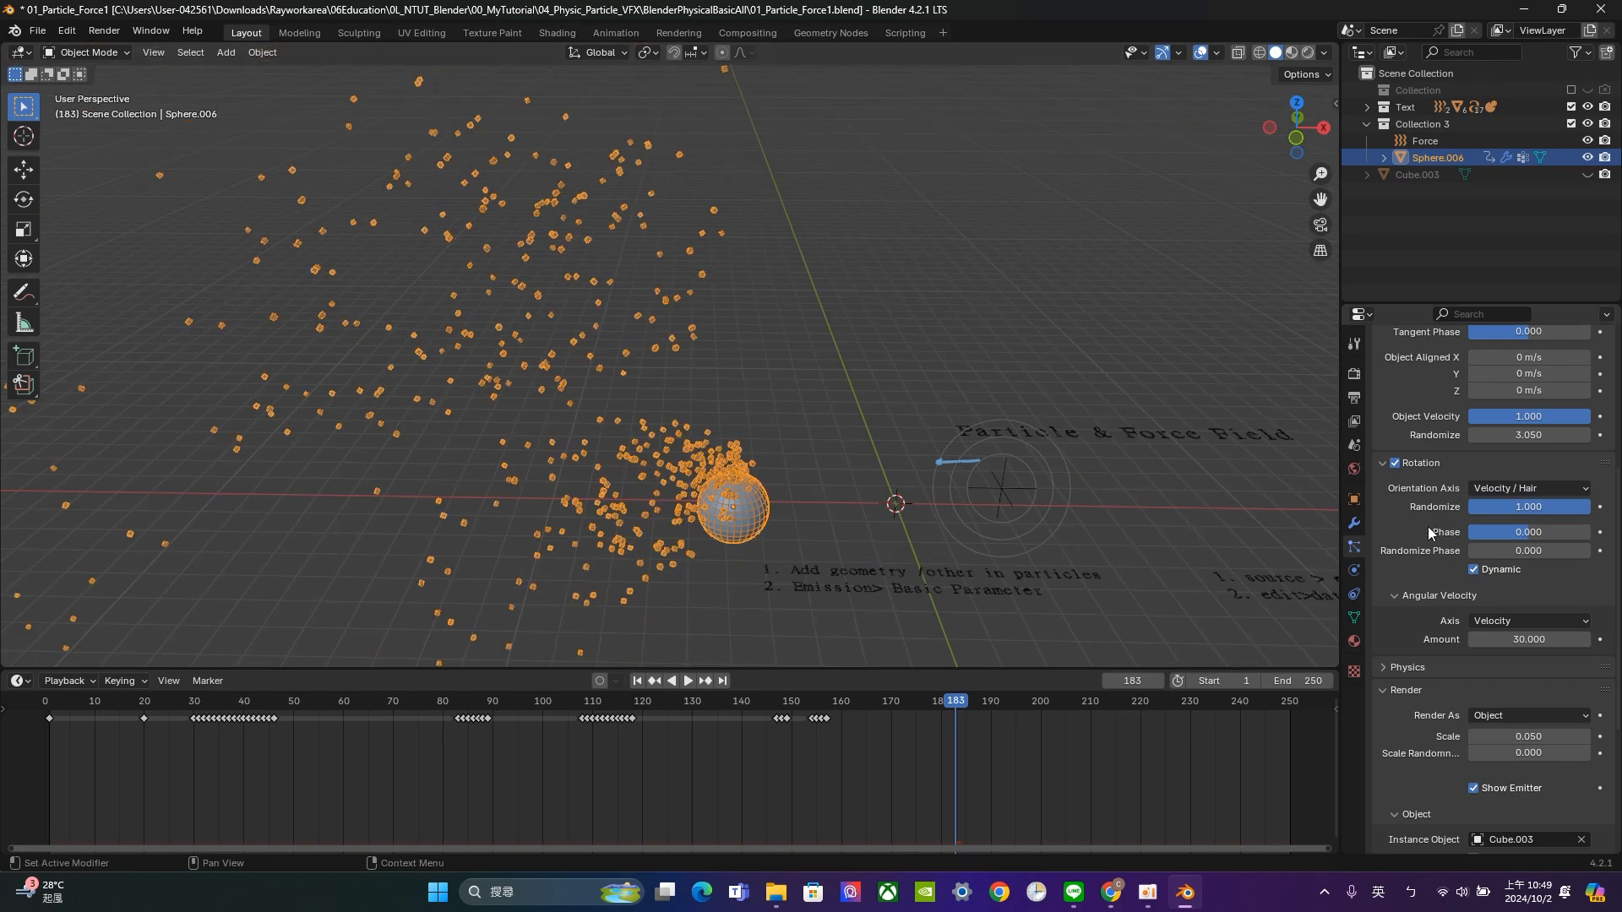
Expand the particle Physics settings, set the Brownian force to 4.03, and play the animation from the first frame.
click(1382, 468)
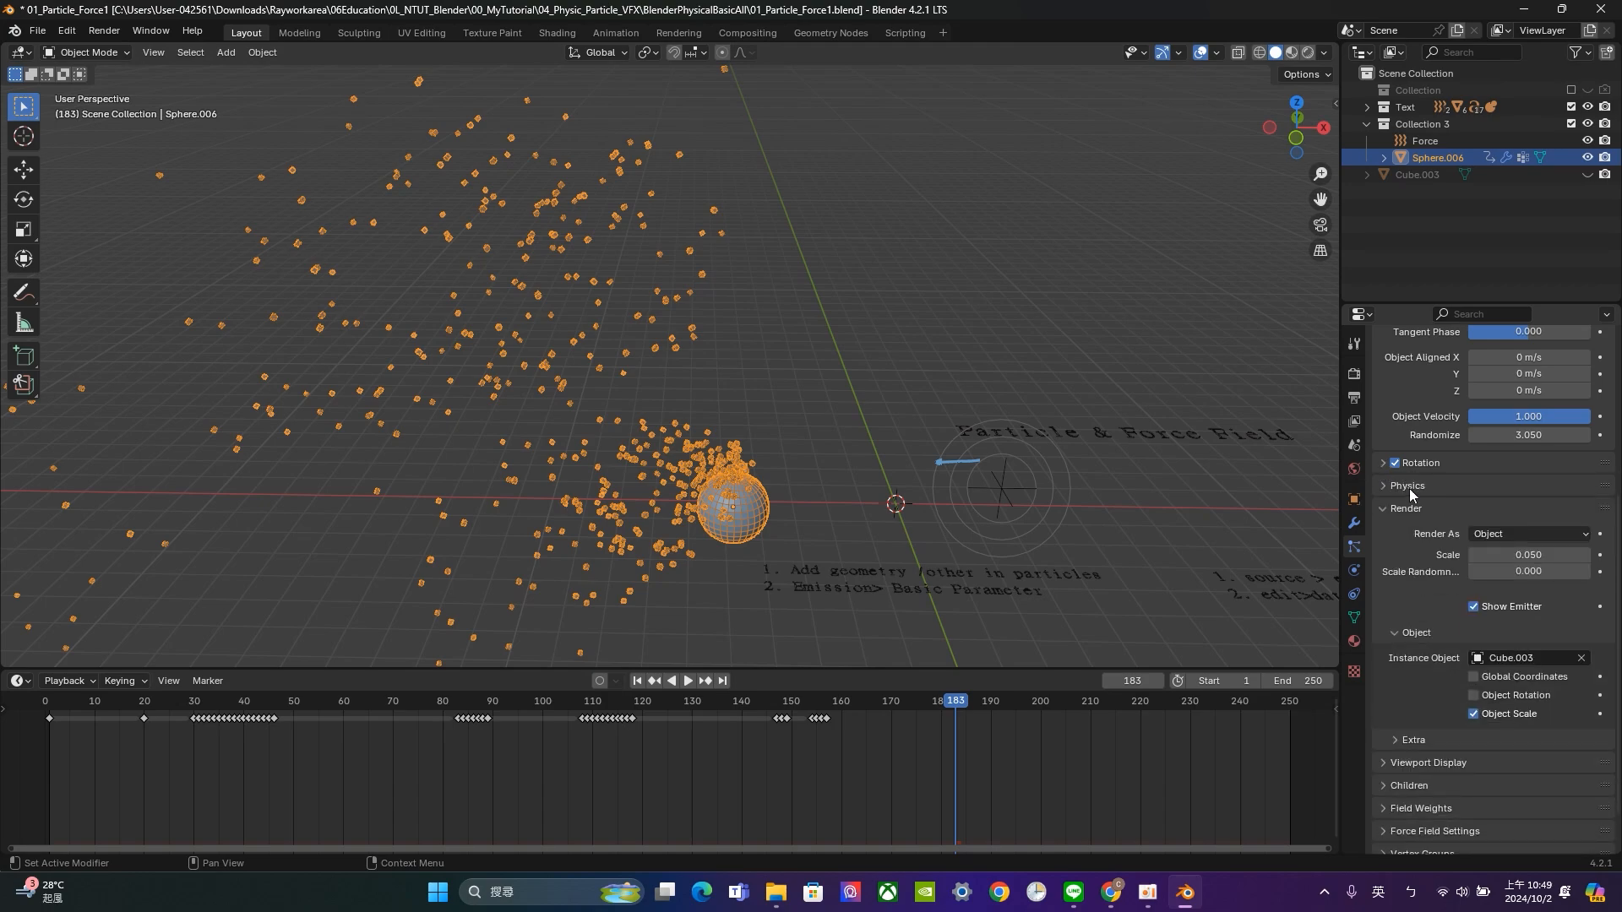
click(1409, 488)
middle_drag(934, 501, 859, 484)
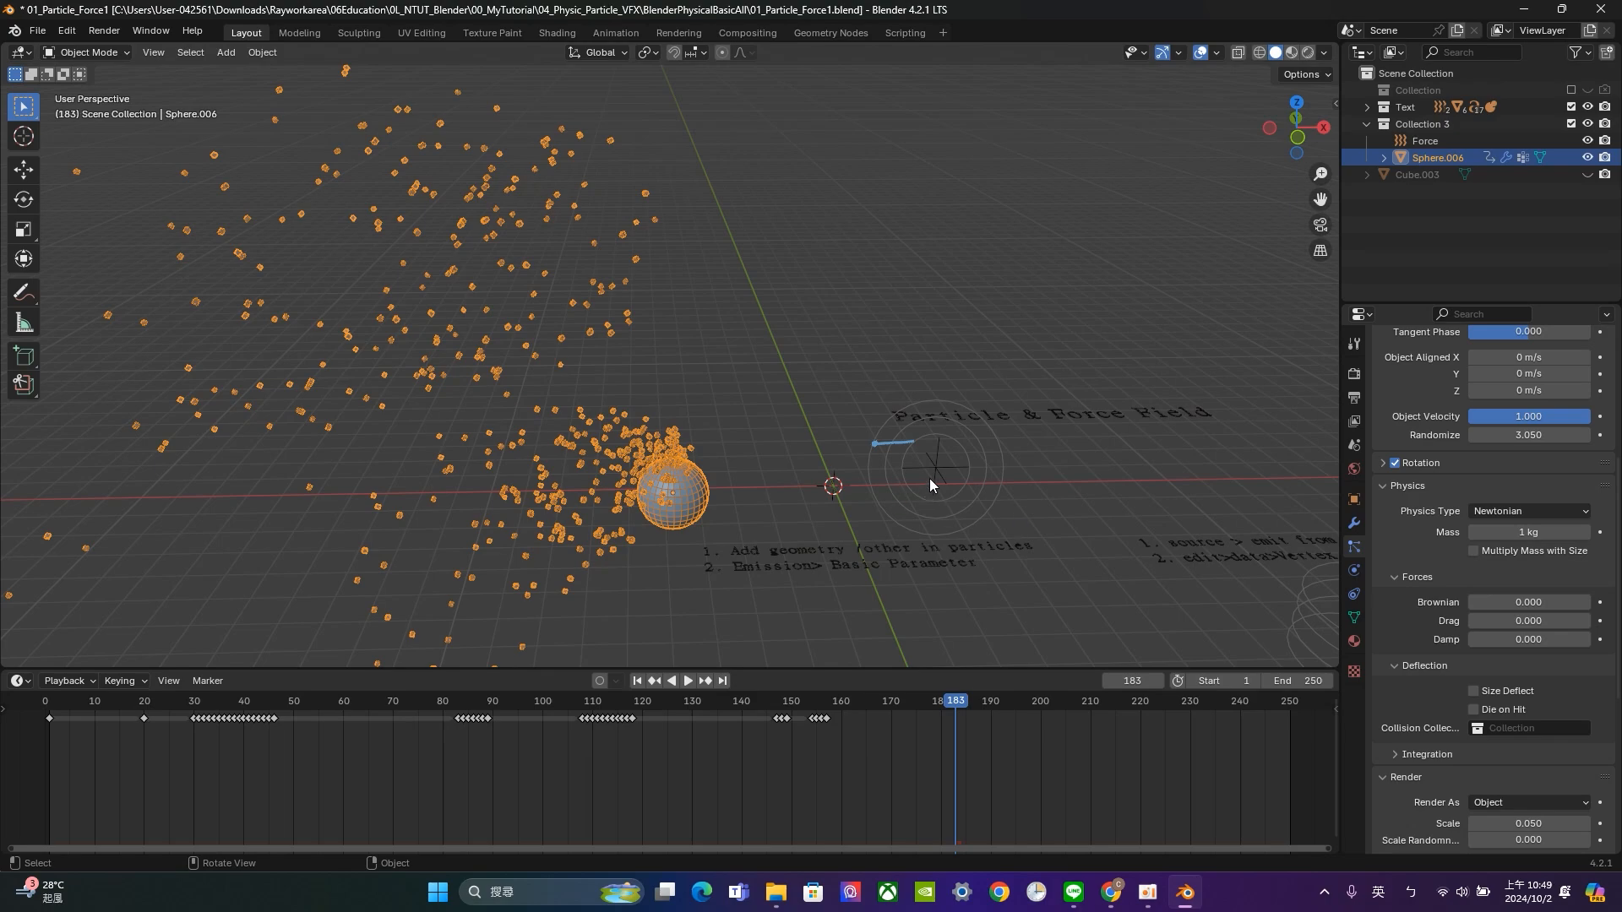
click(639, 681)
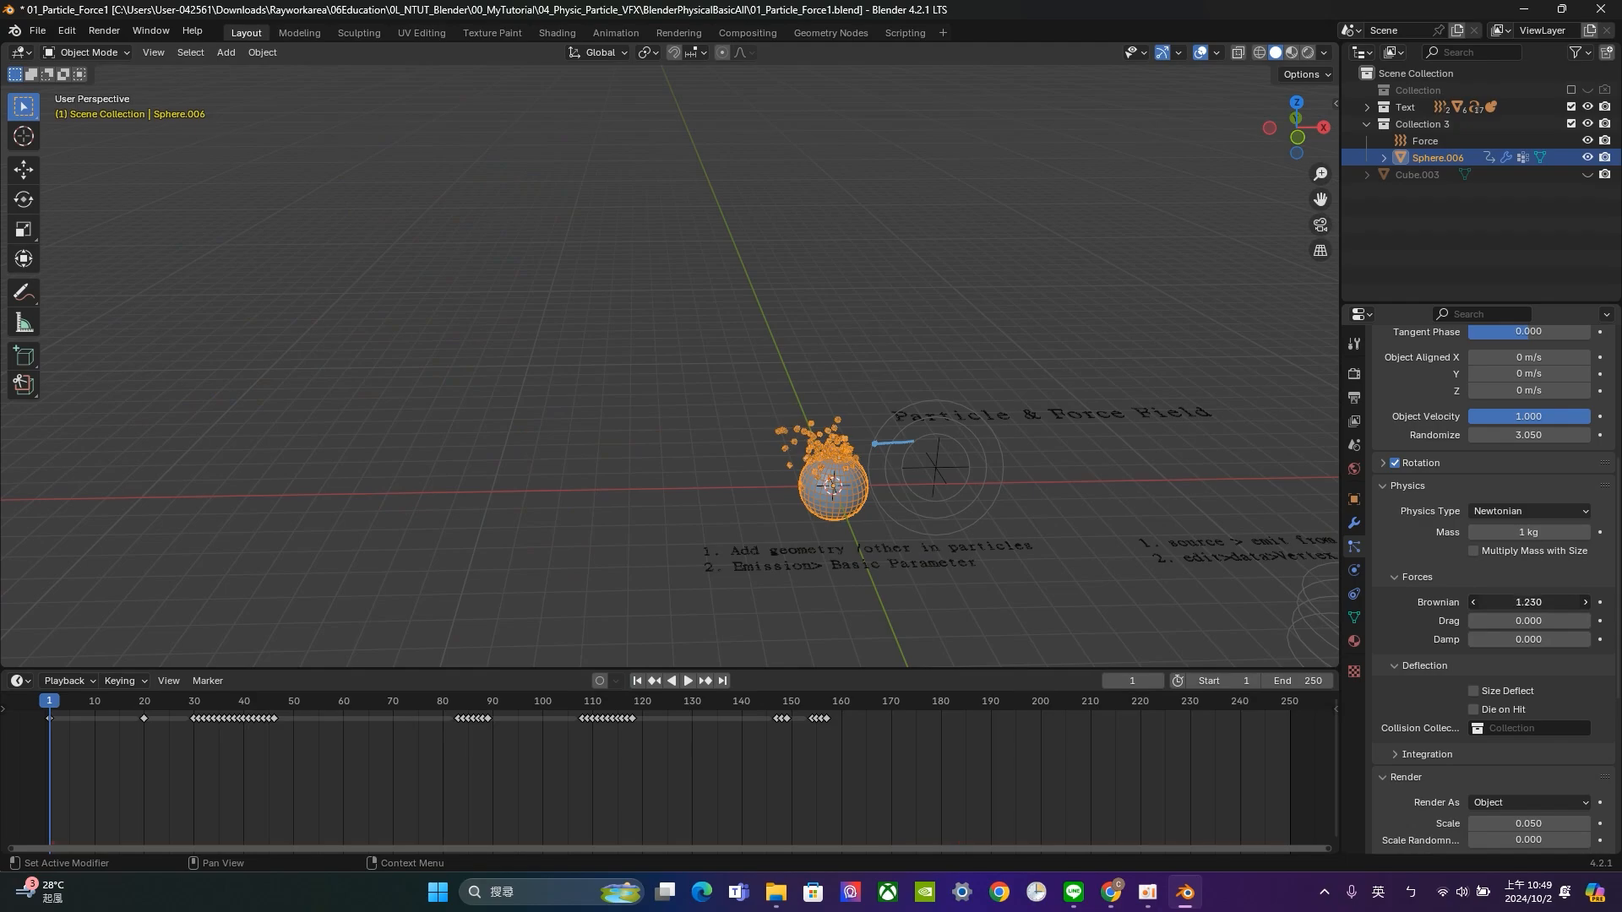
click(687, 681)
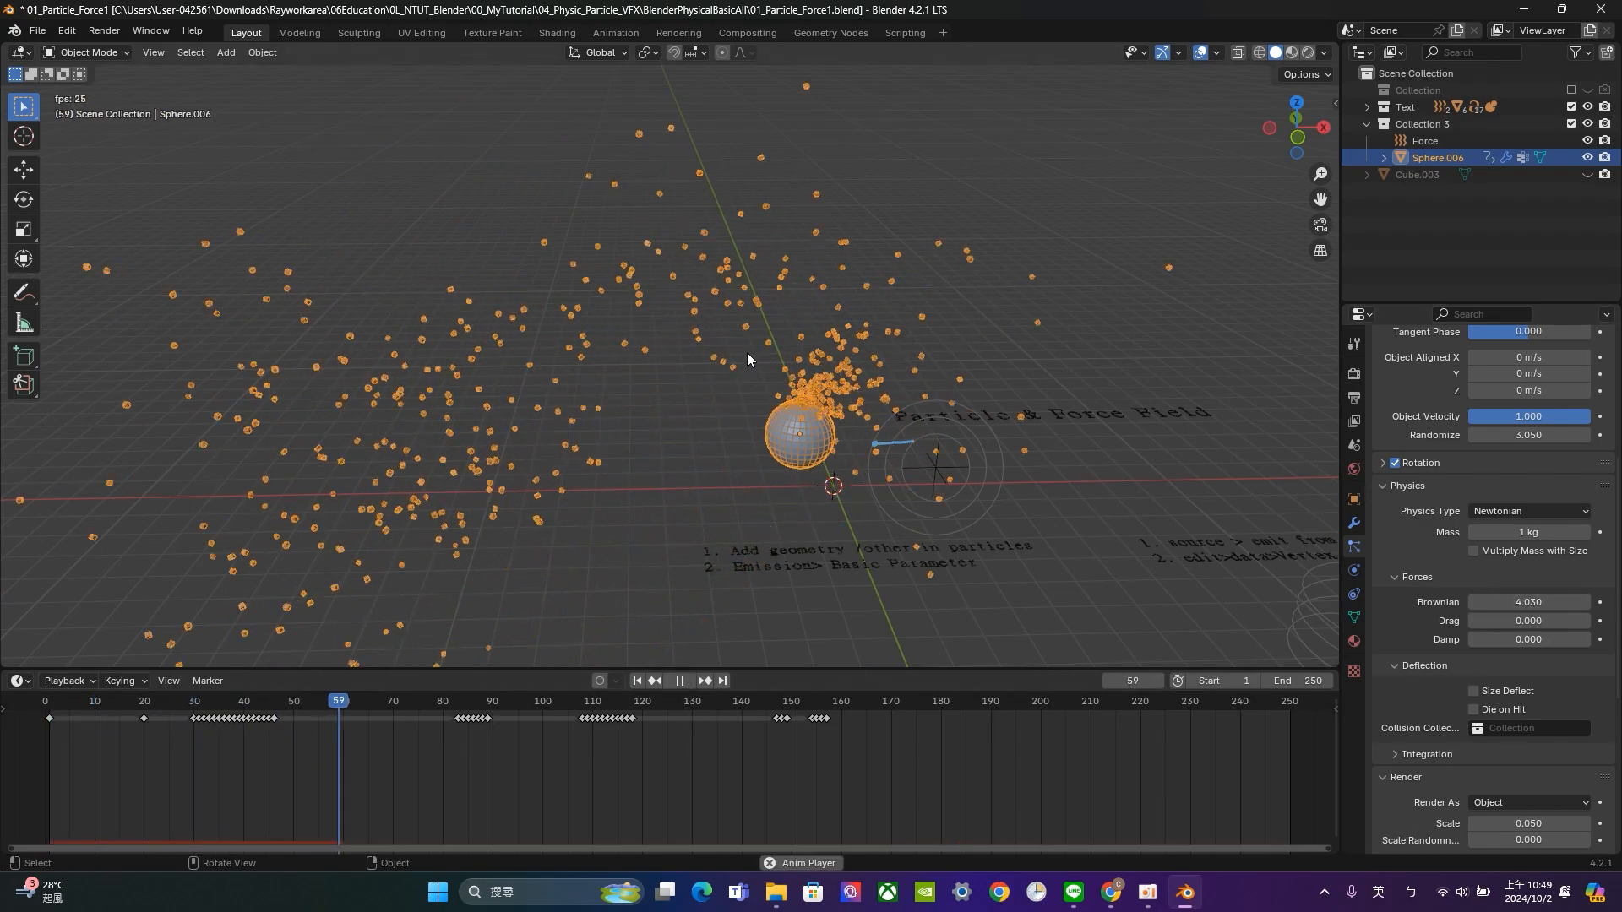
scroll(793, 360, up, 2)
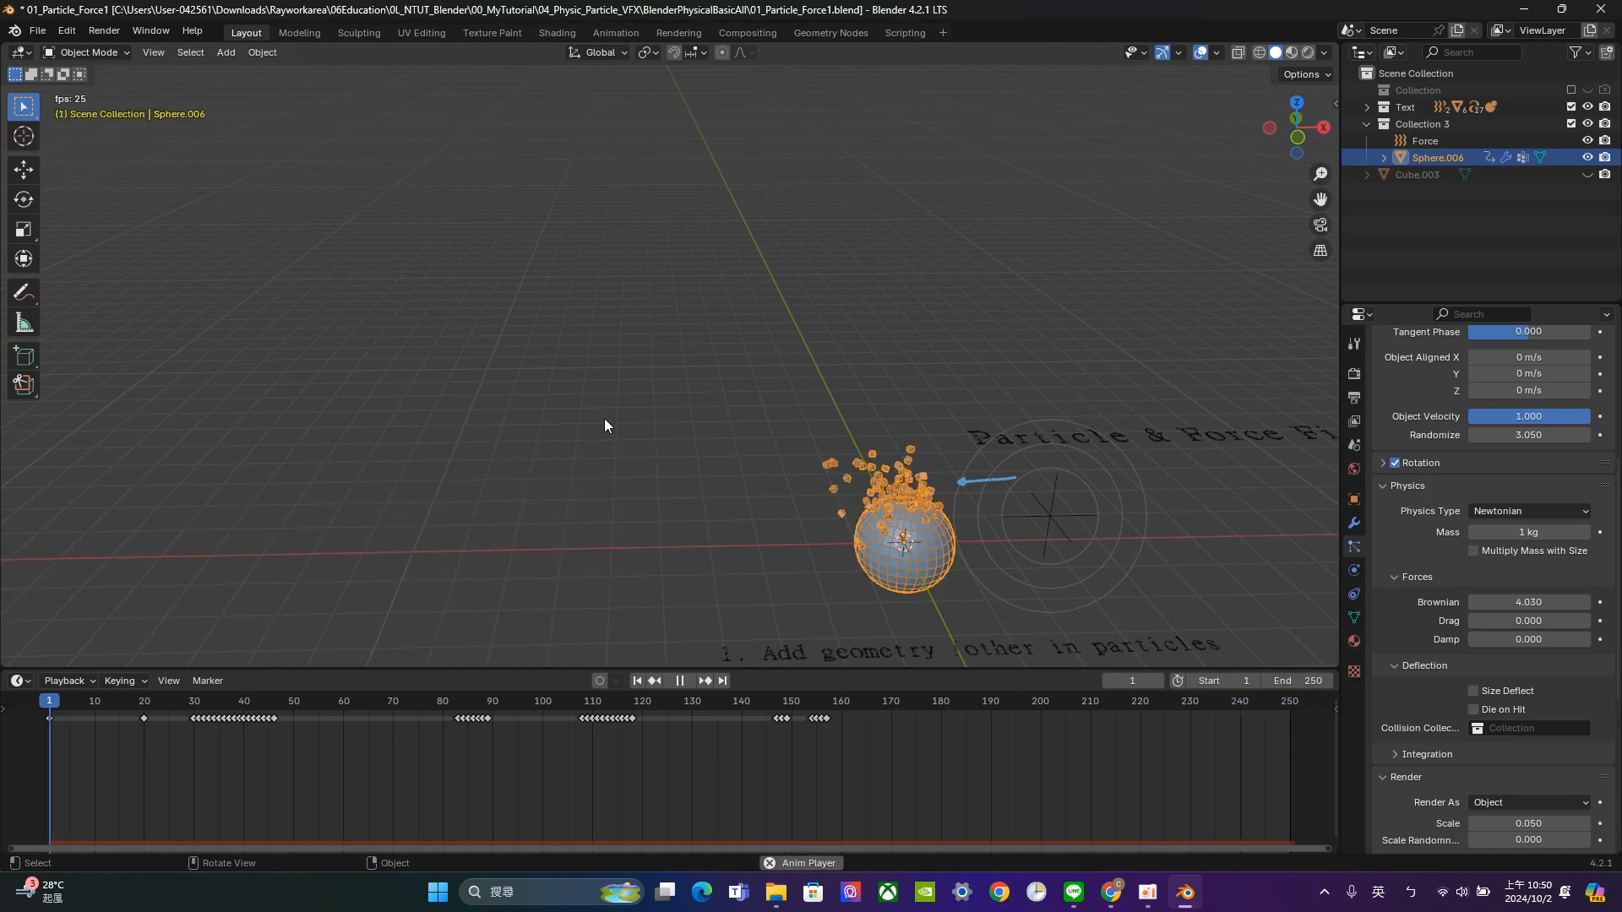
Move the Force field by about -2.6 m in X, 1.28 m in Y and 3.12 m in Z during playback.
click(1112, 535)
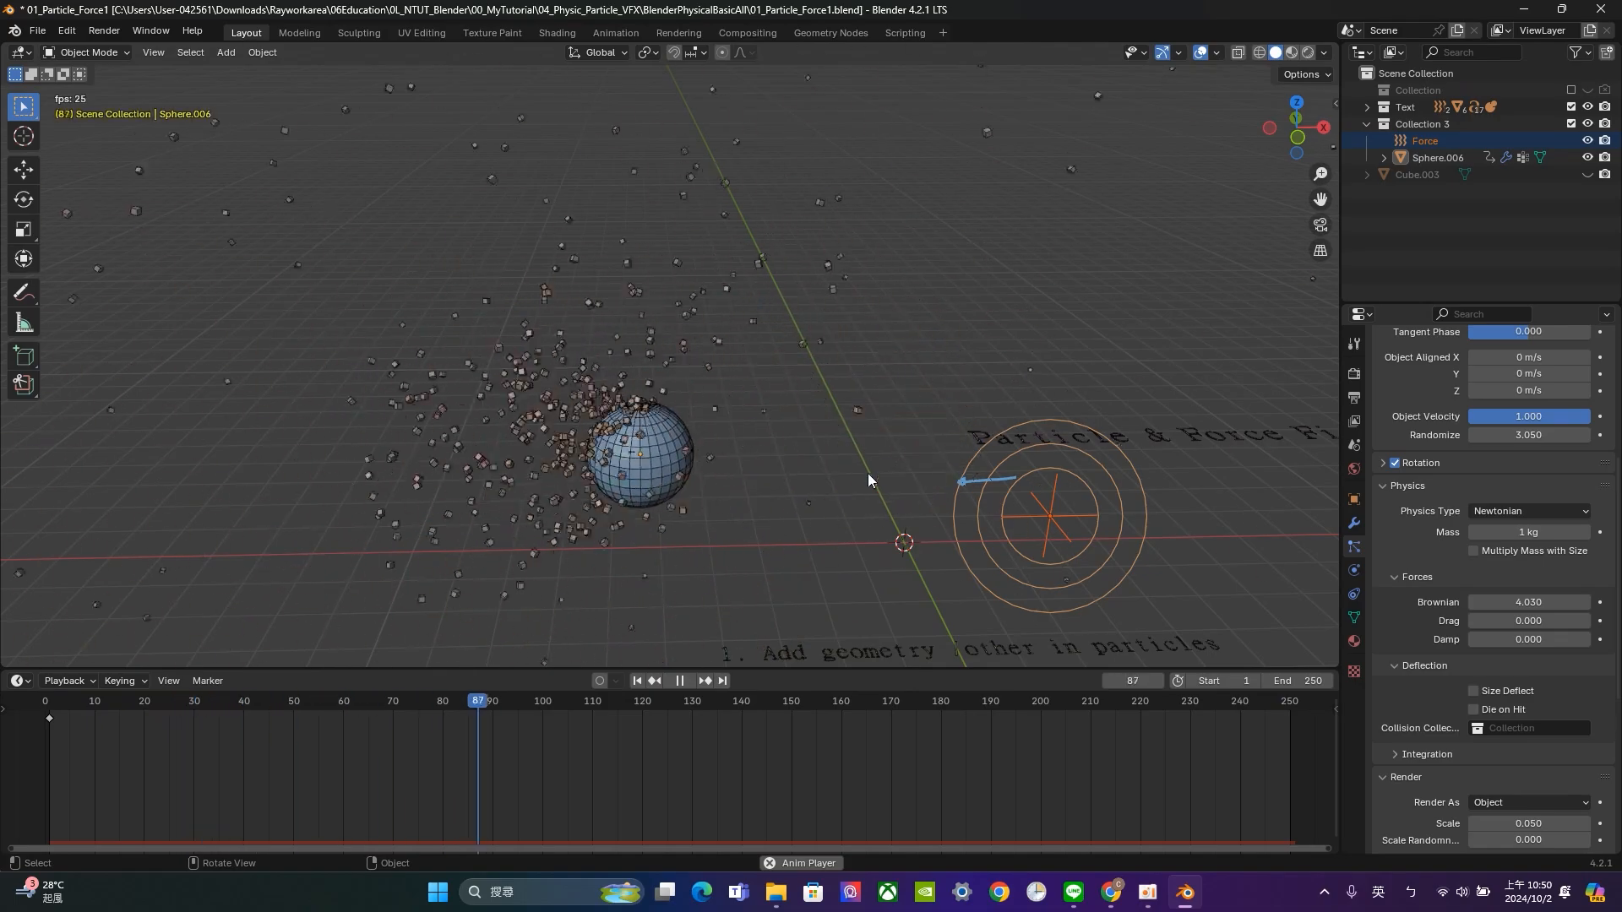
key(g)
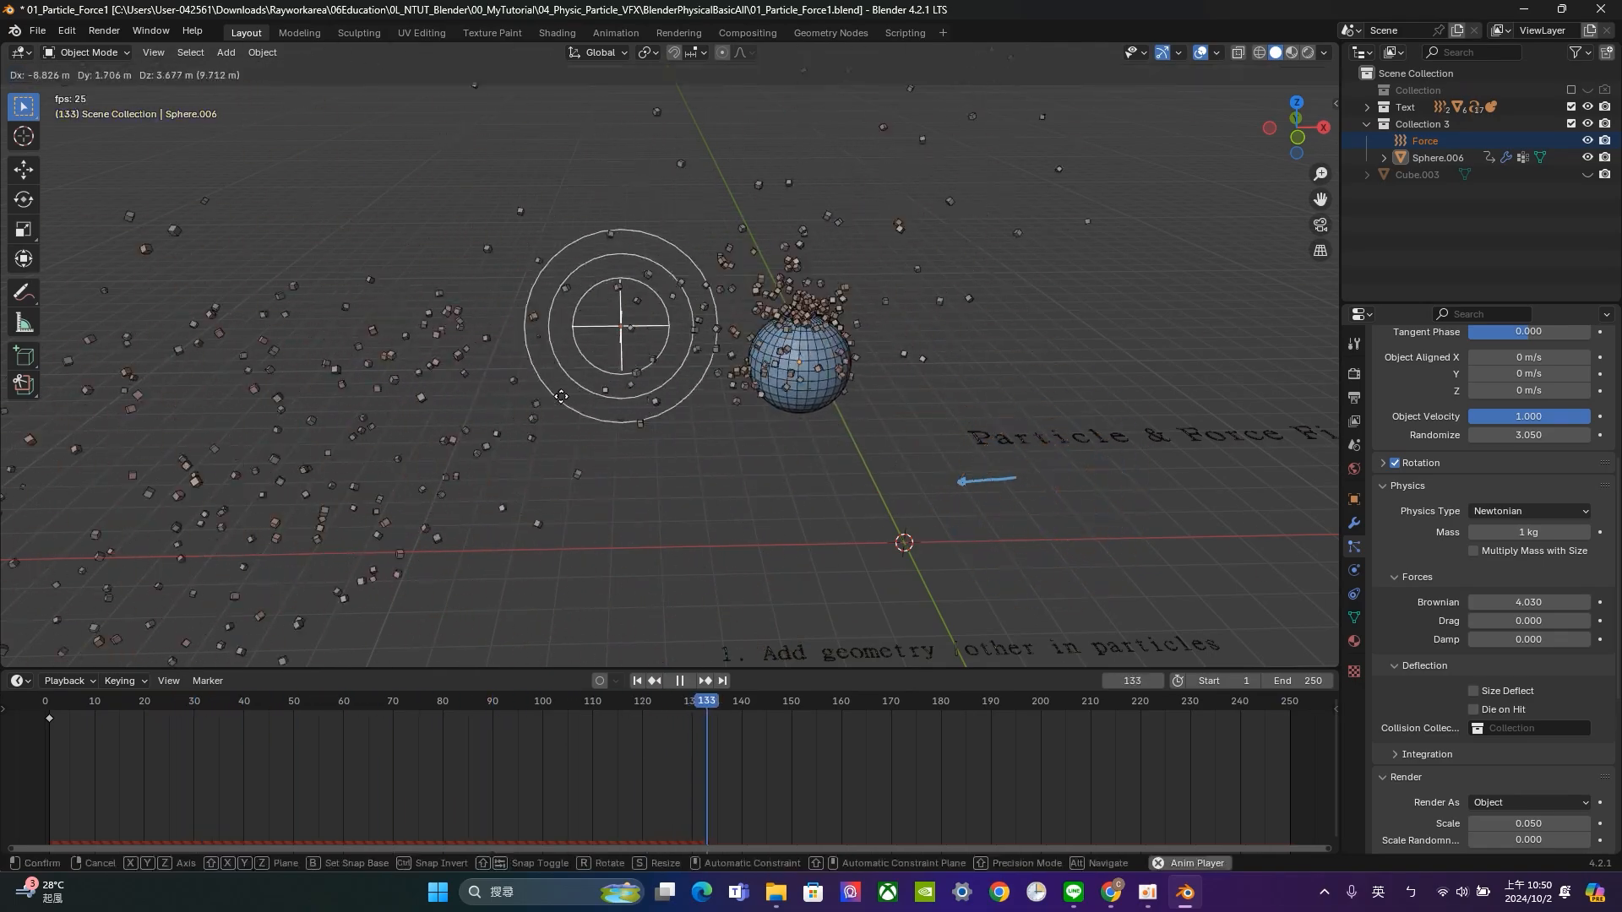
click(863, 386)
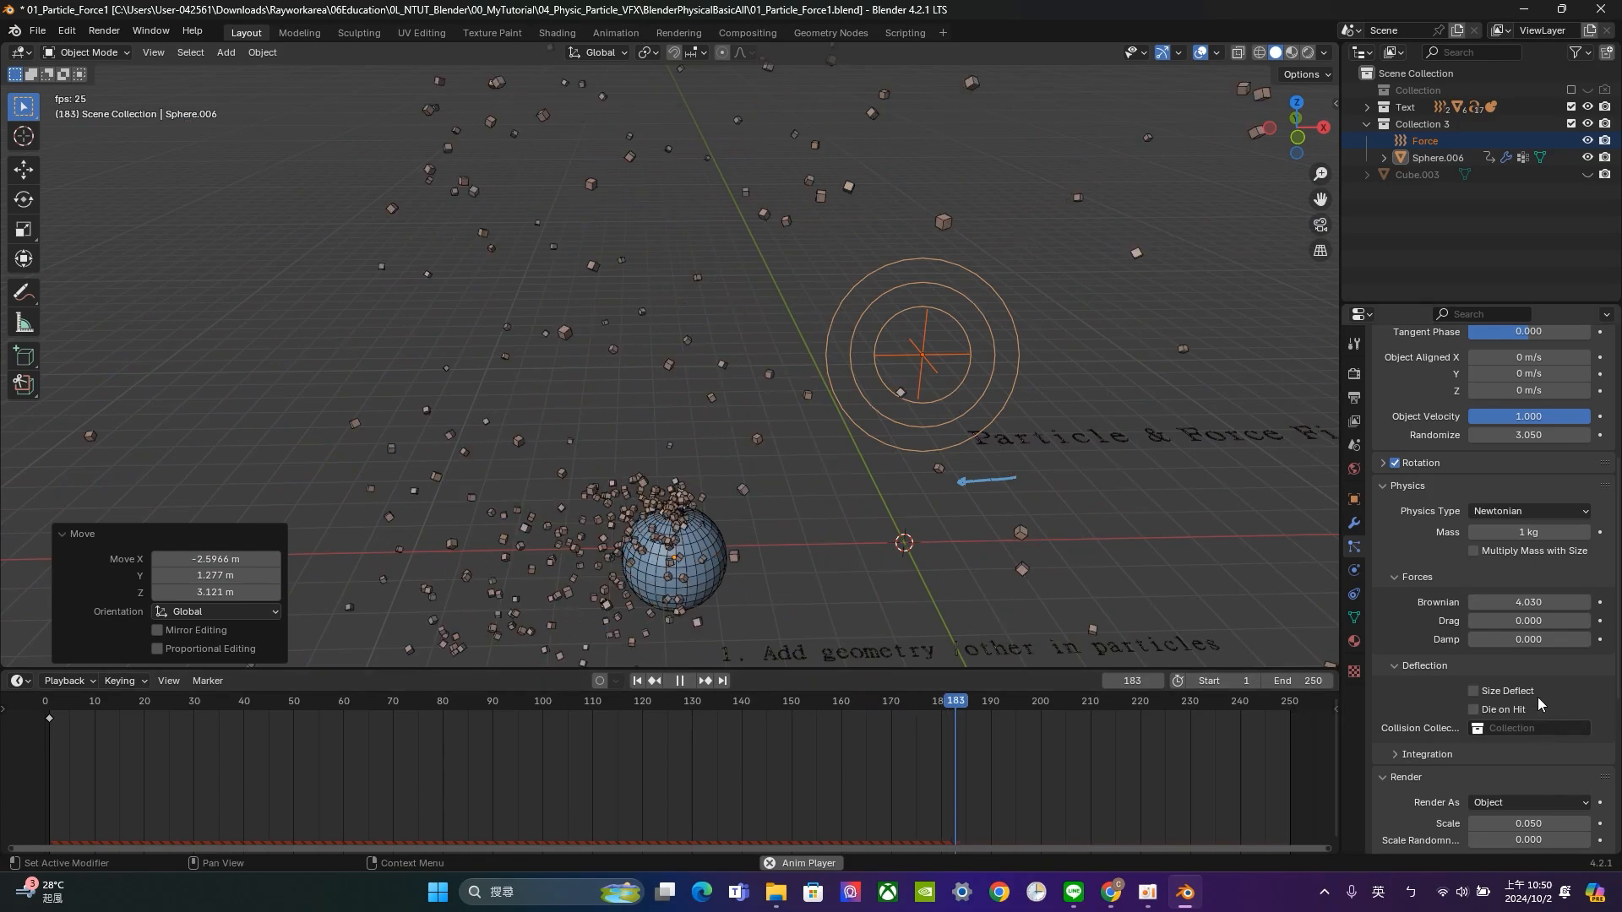
Raise the particles' Brownian force to 9.14 and set Drag to 1.
drag(1521, 602, 1588, 602)
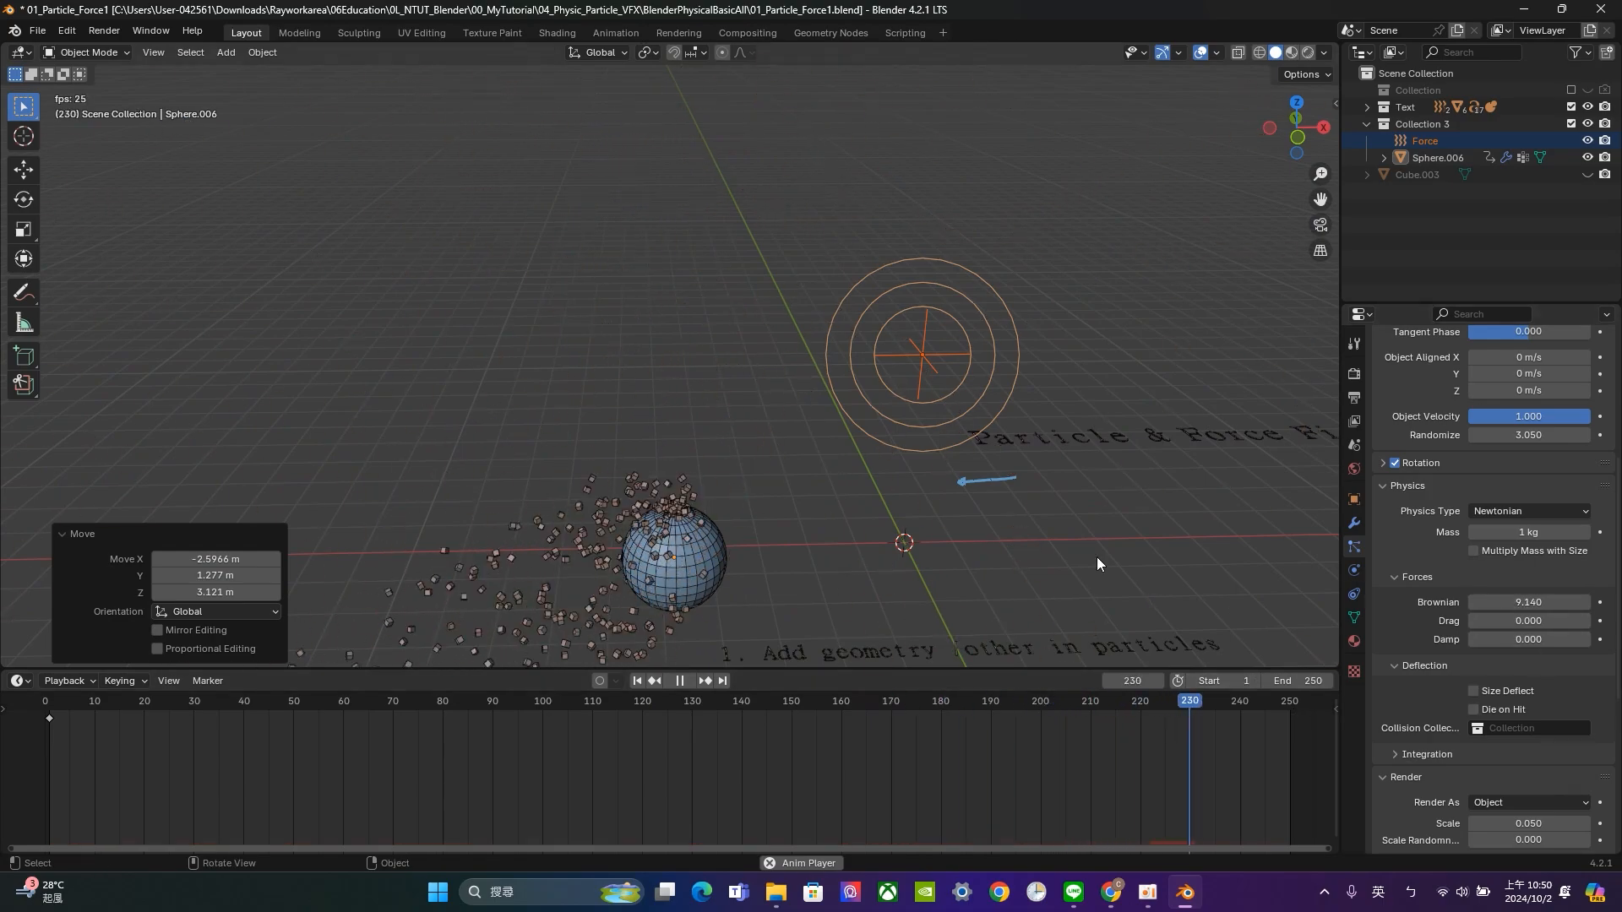
shift+middle_drag(694, 470, 674, 364)
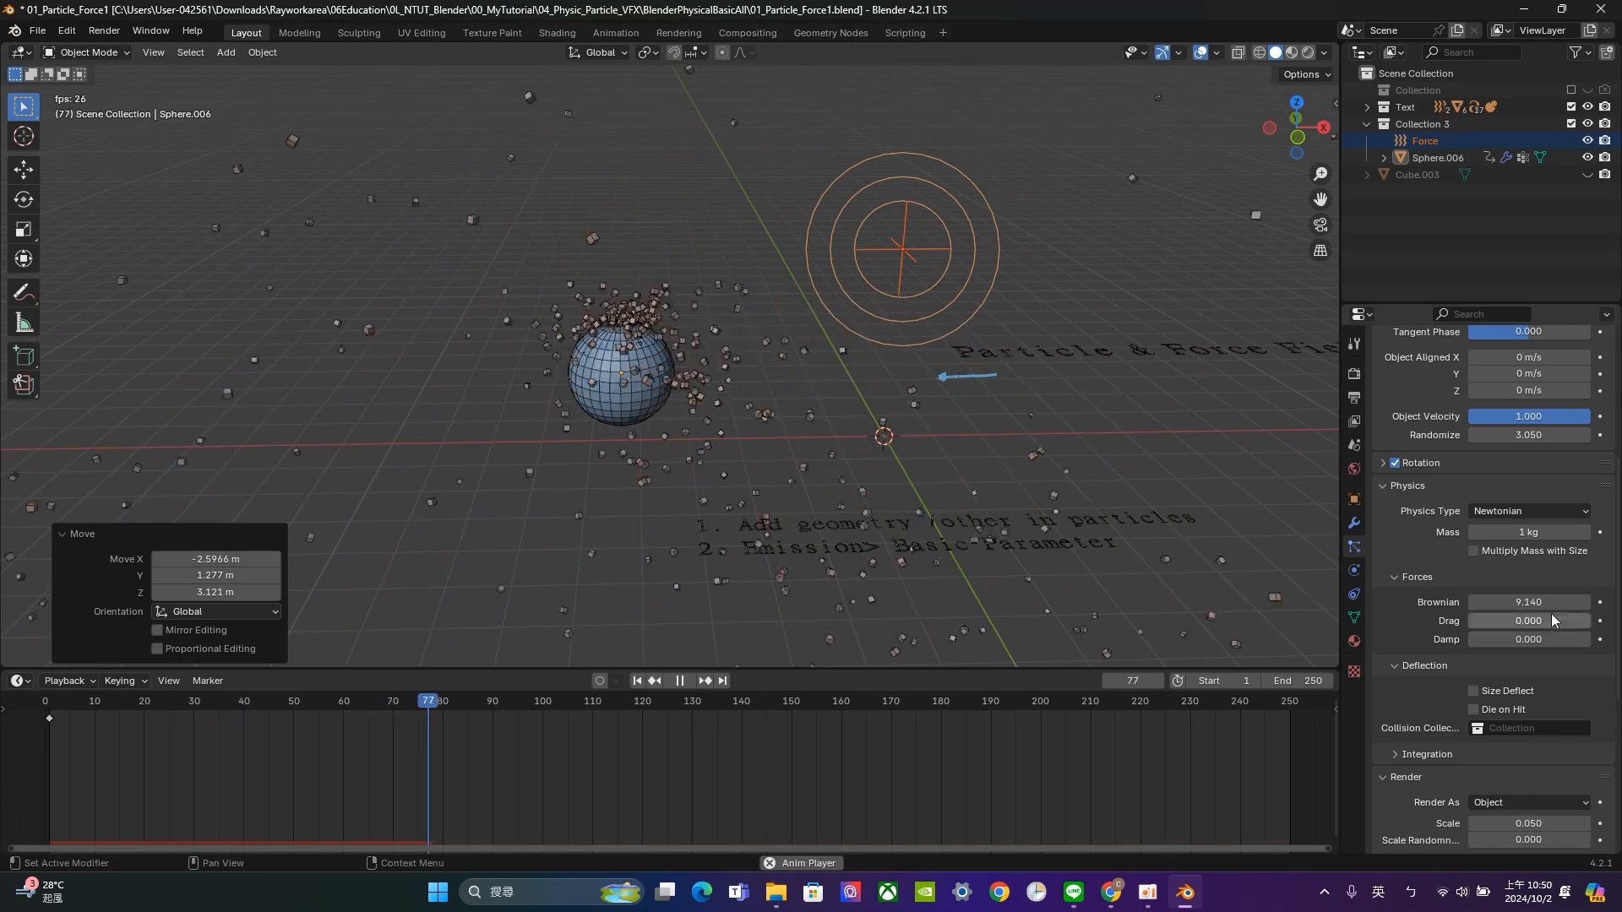
drag(1509, 620, 1588, 620)
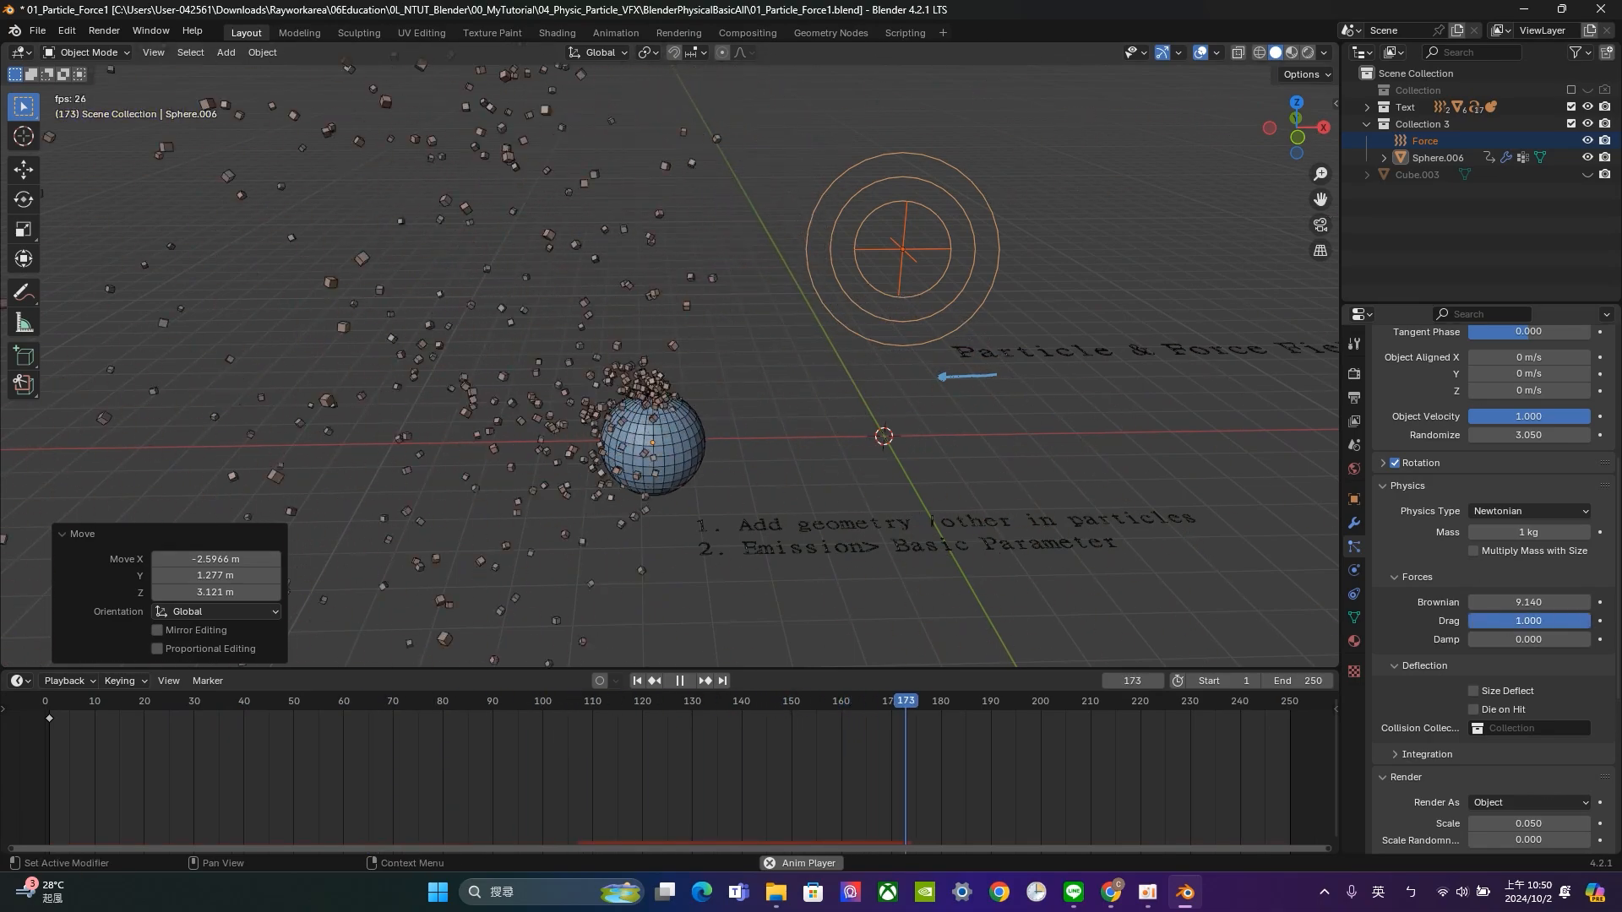
Set the particles' Brownian force to 0.
click(1552, 604)
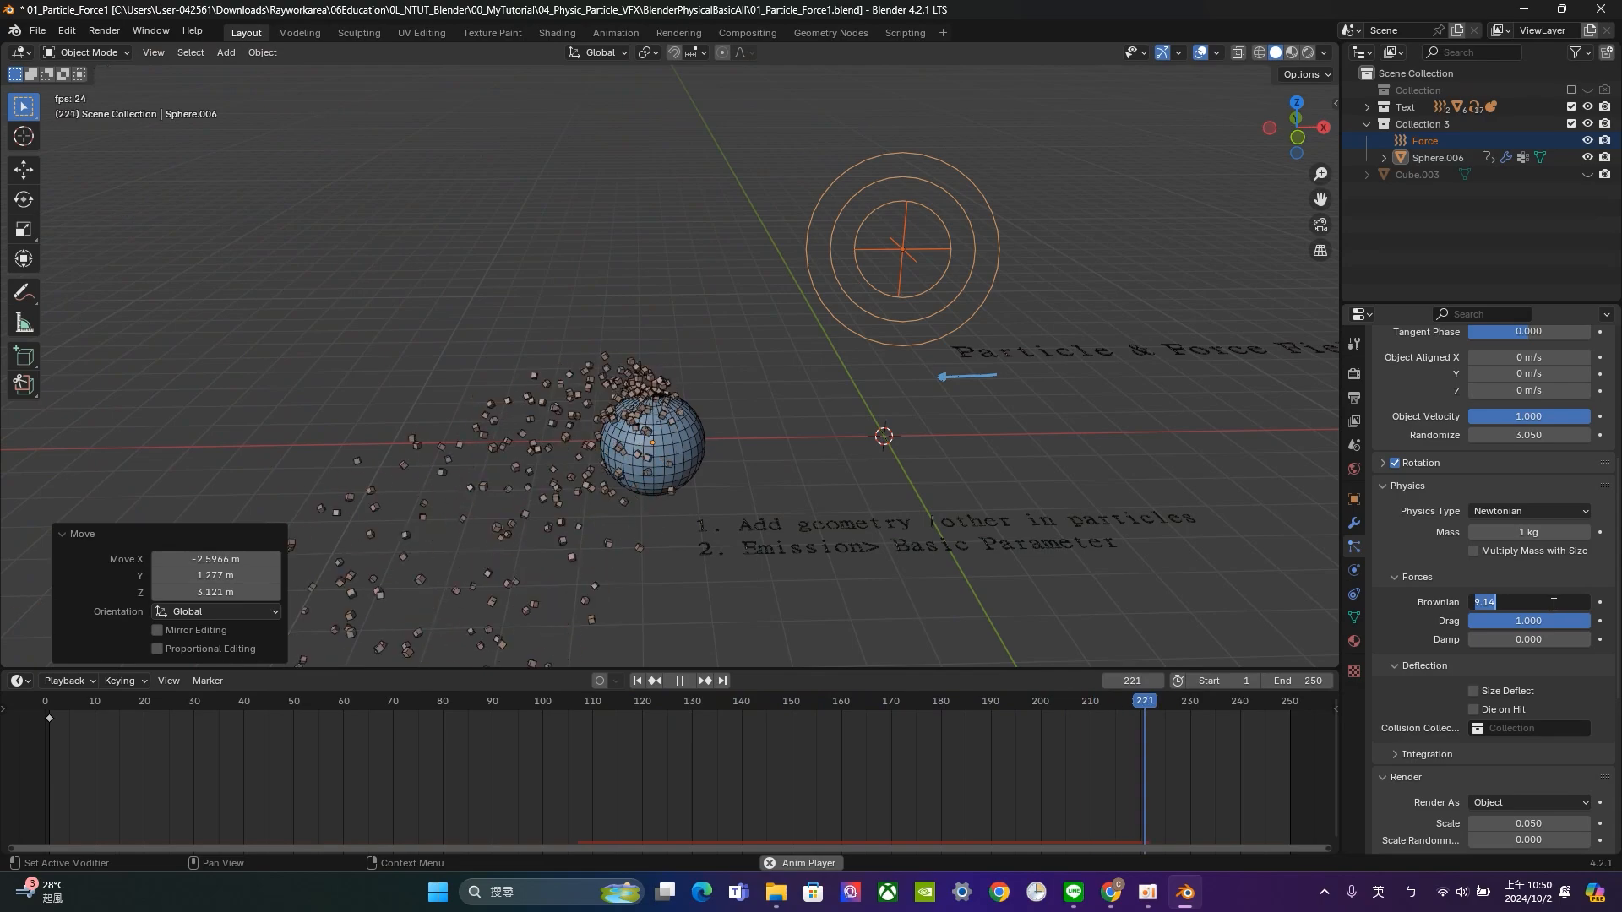
text(0)
key(Return)
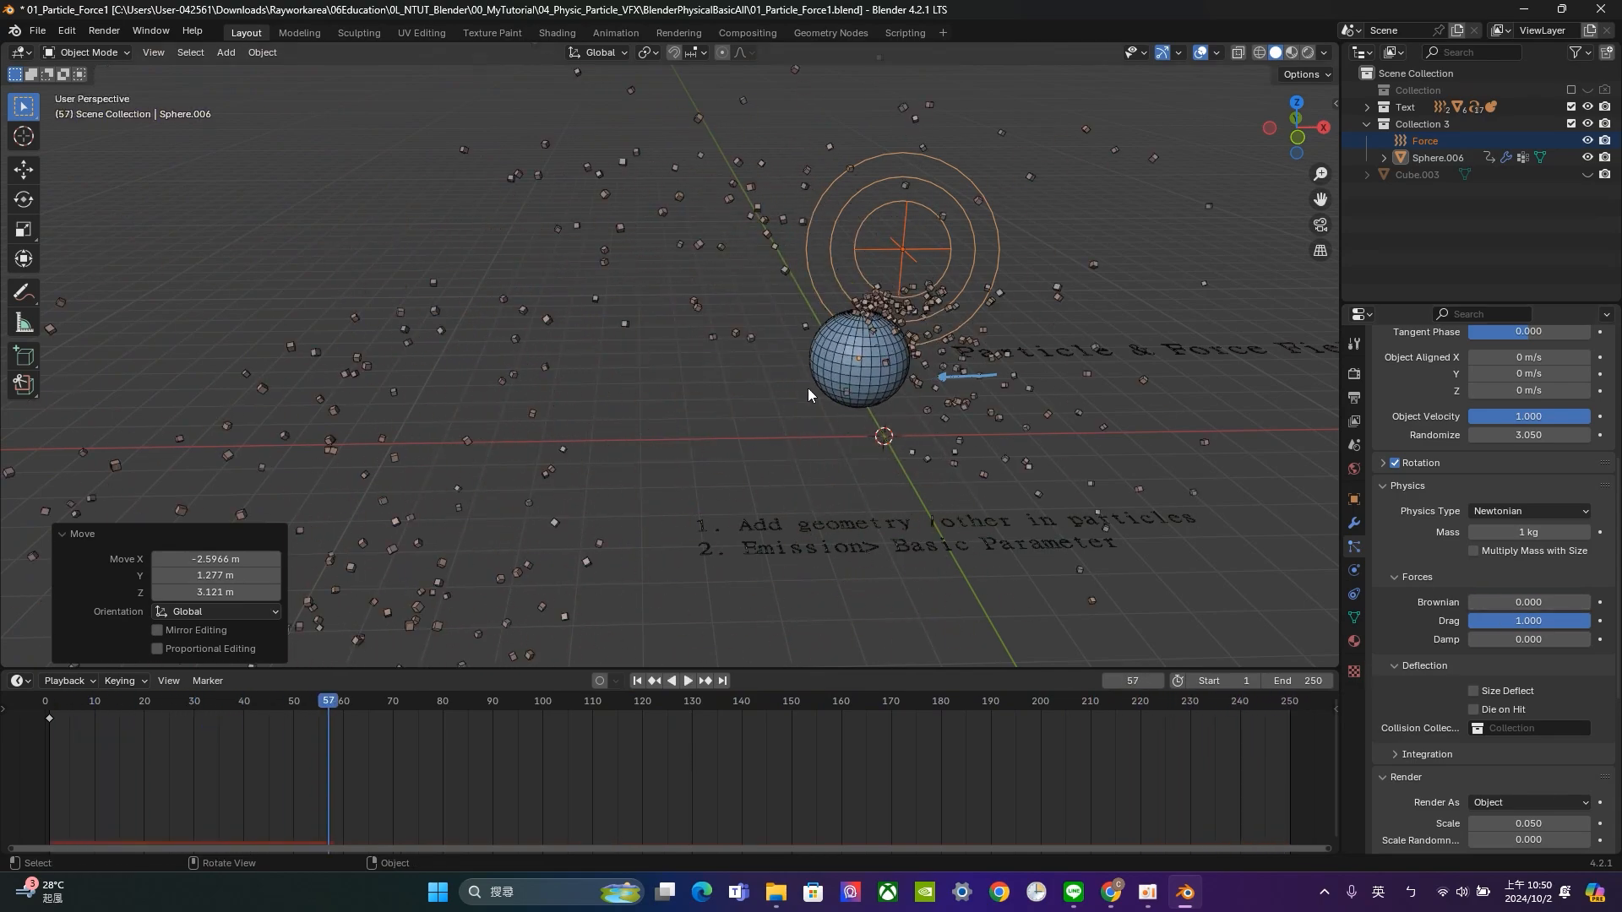
Delete all of the UV sphere's animation keyframes.
click(832, 372)
key(space)
drag(919, 781, 34, 724)
key(Delete)
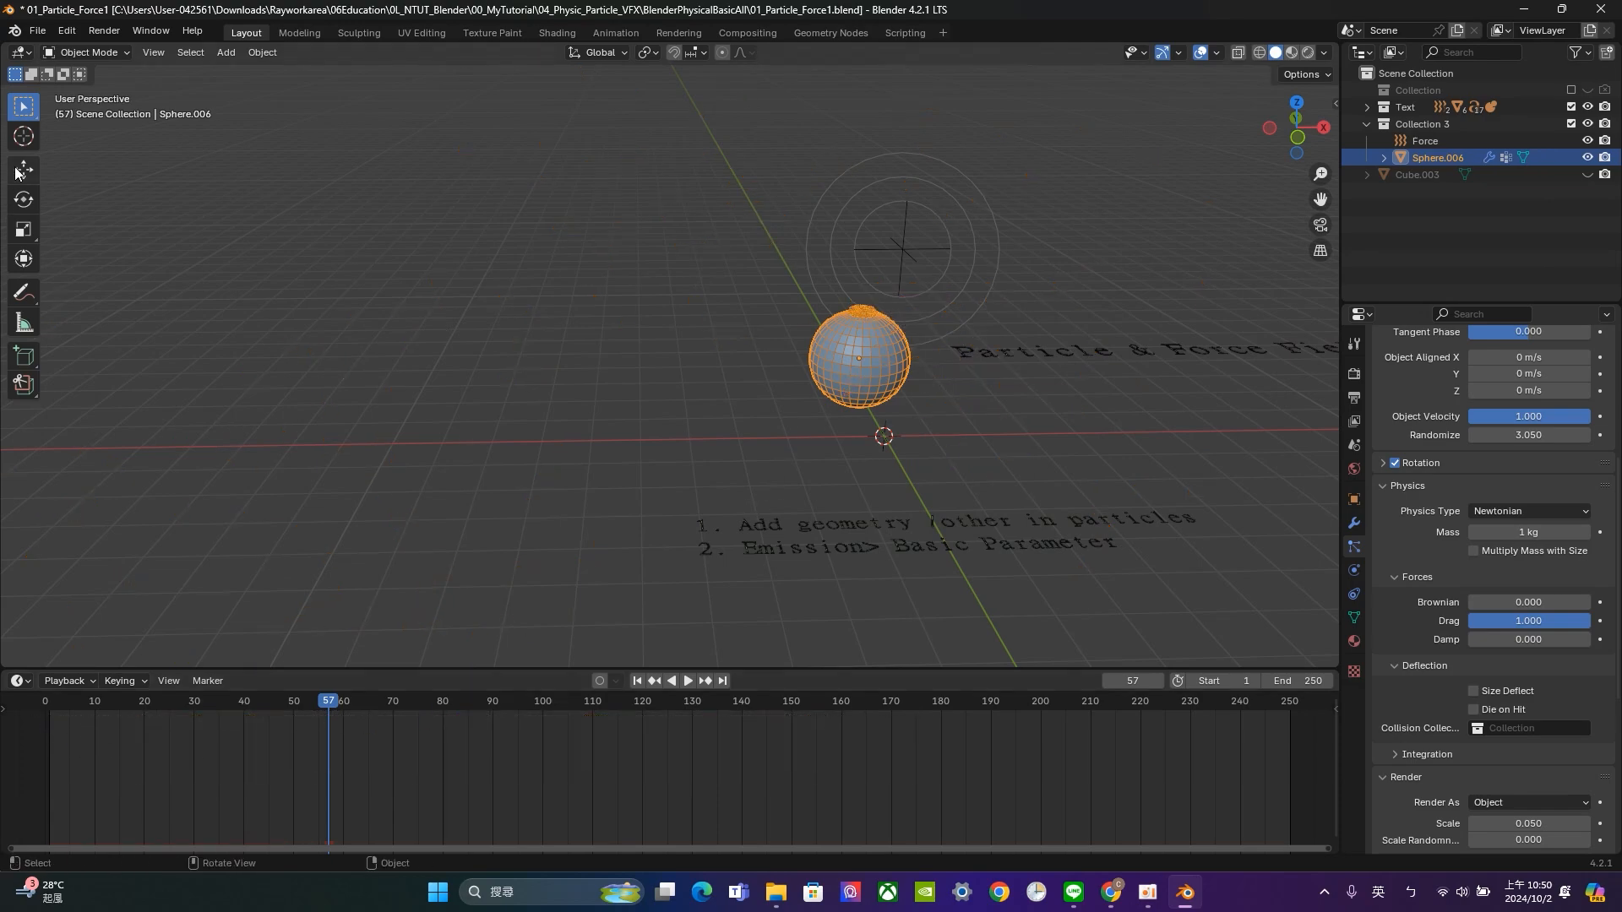
Move the UV sphere away from the Force field by about -4.83 m in X and play the animation from the first frame.
drag(848, 353, 610, 384)
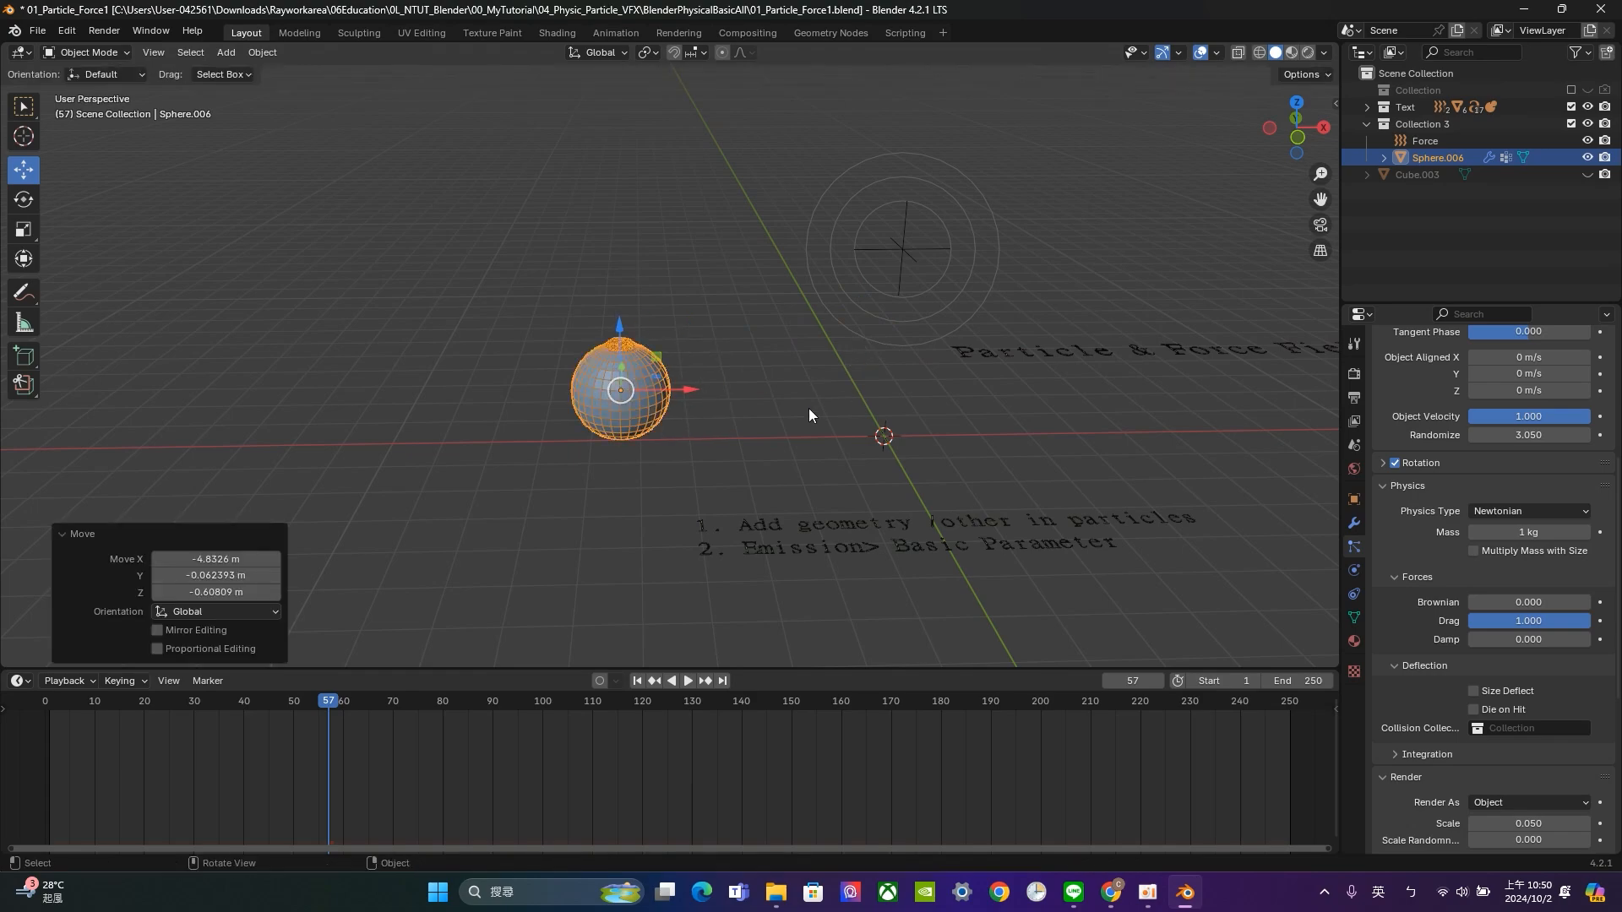
key(shift+Left)
click(687, 681)
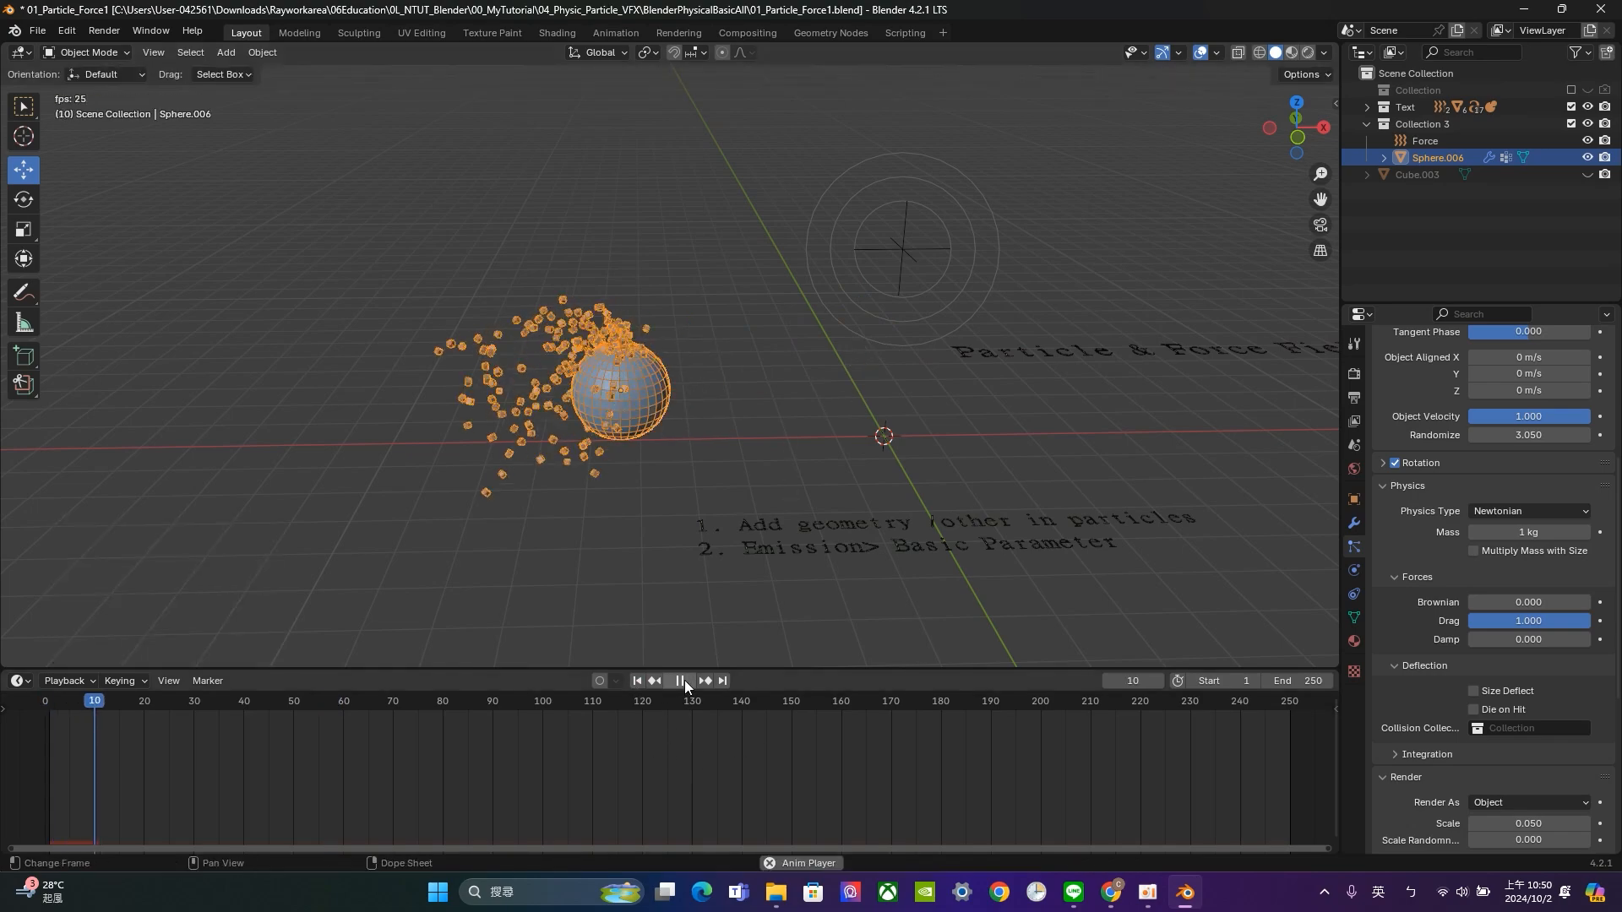
Snap the 3D cursor to the Force field.
click(938, 283)
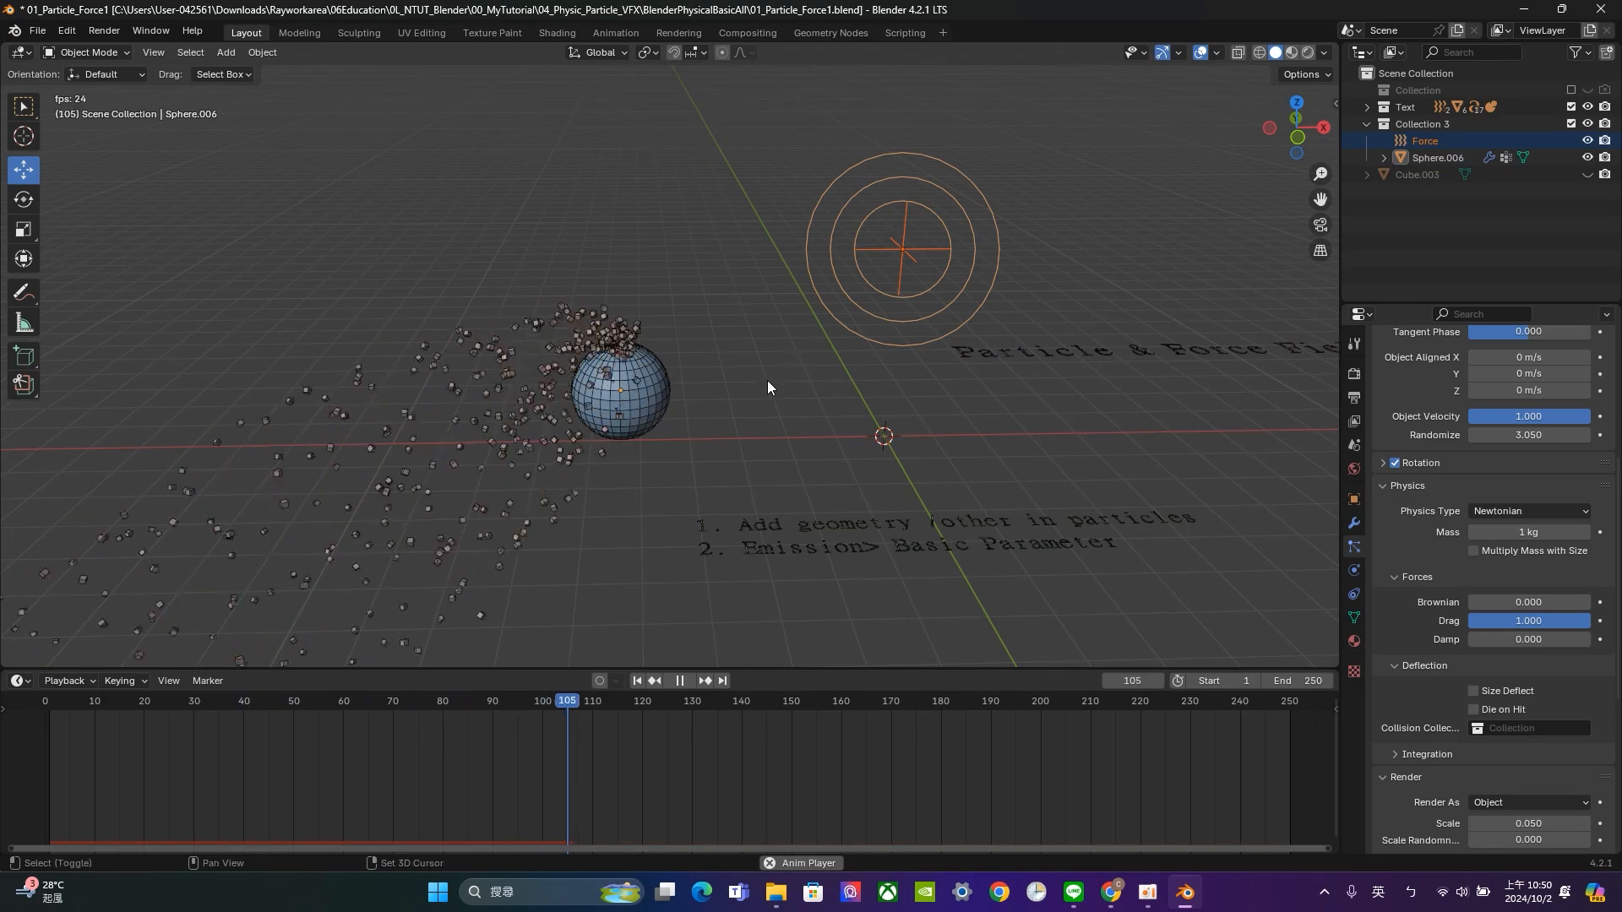
key(shift+s)
click(766, 485)
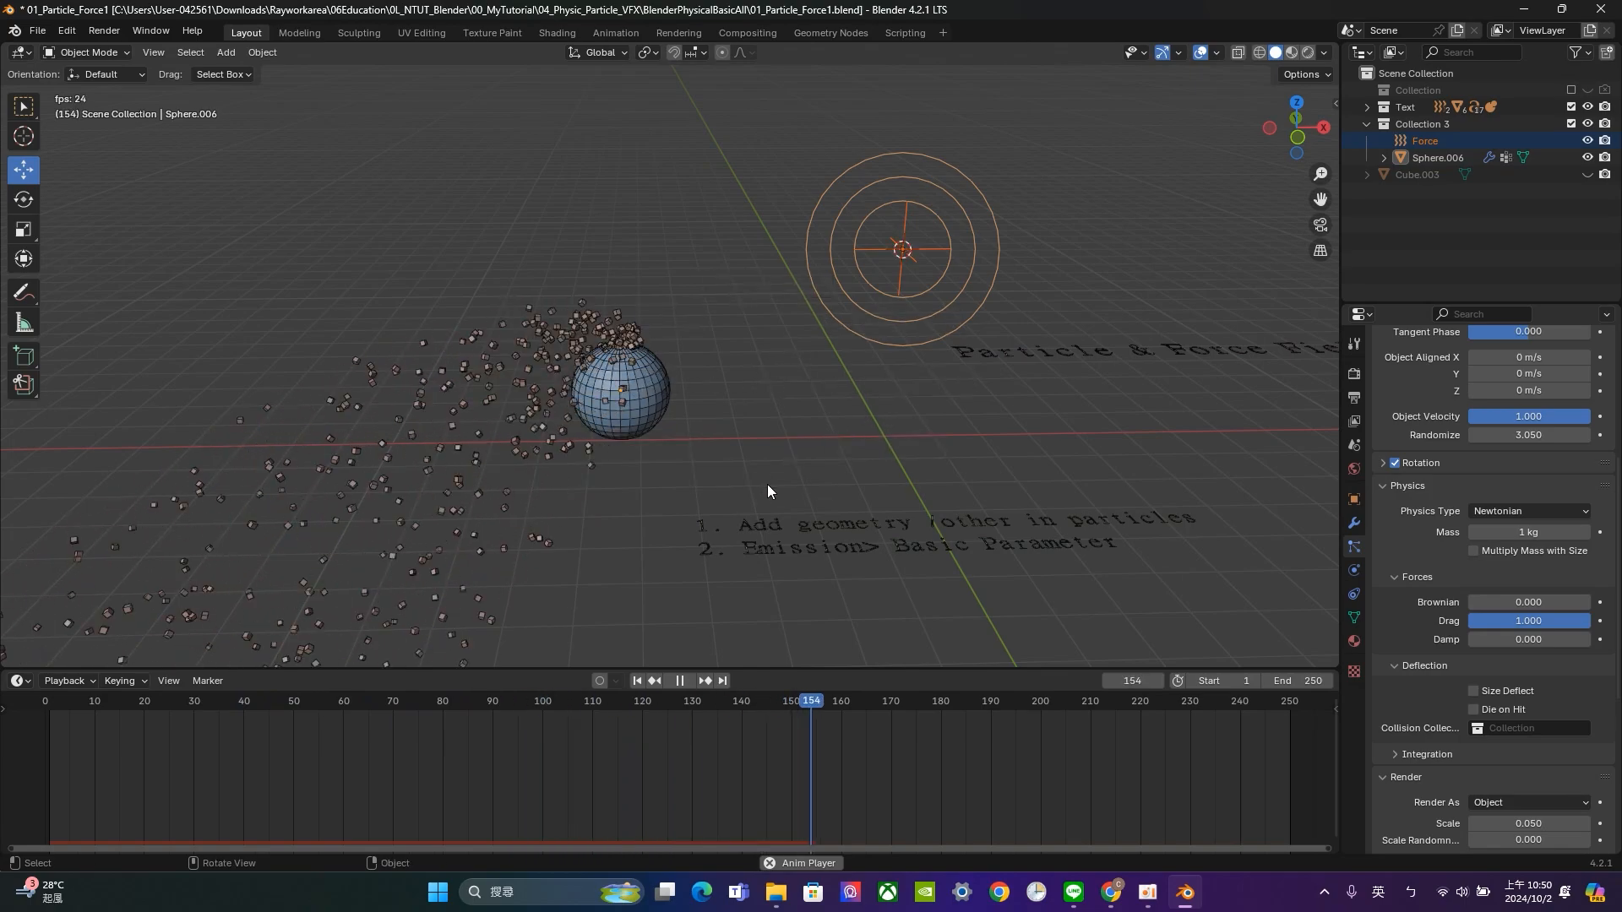
Snap the 3D cursor to the UV sphere and snap the Force field onto the cursor to centre it in the sphere.
click(652, 378)
key(shift+s)
click(702, 456)
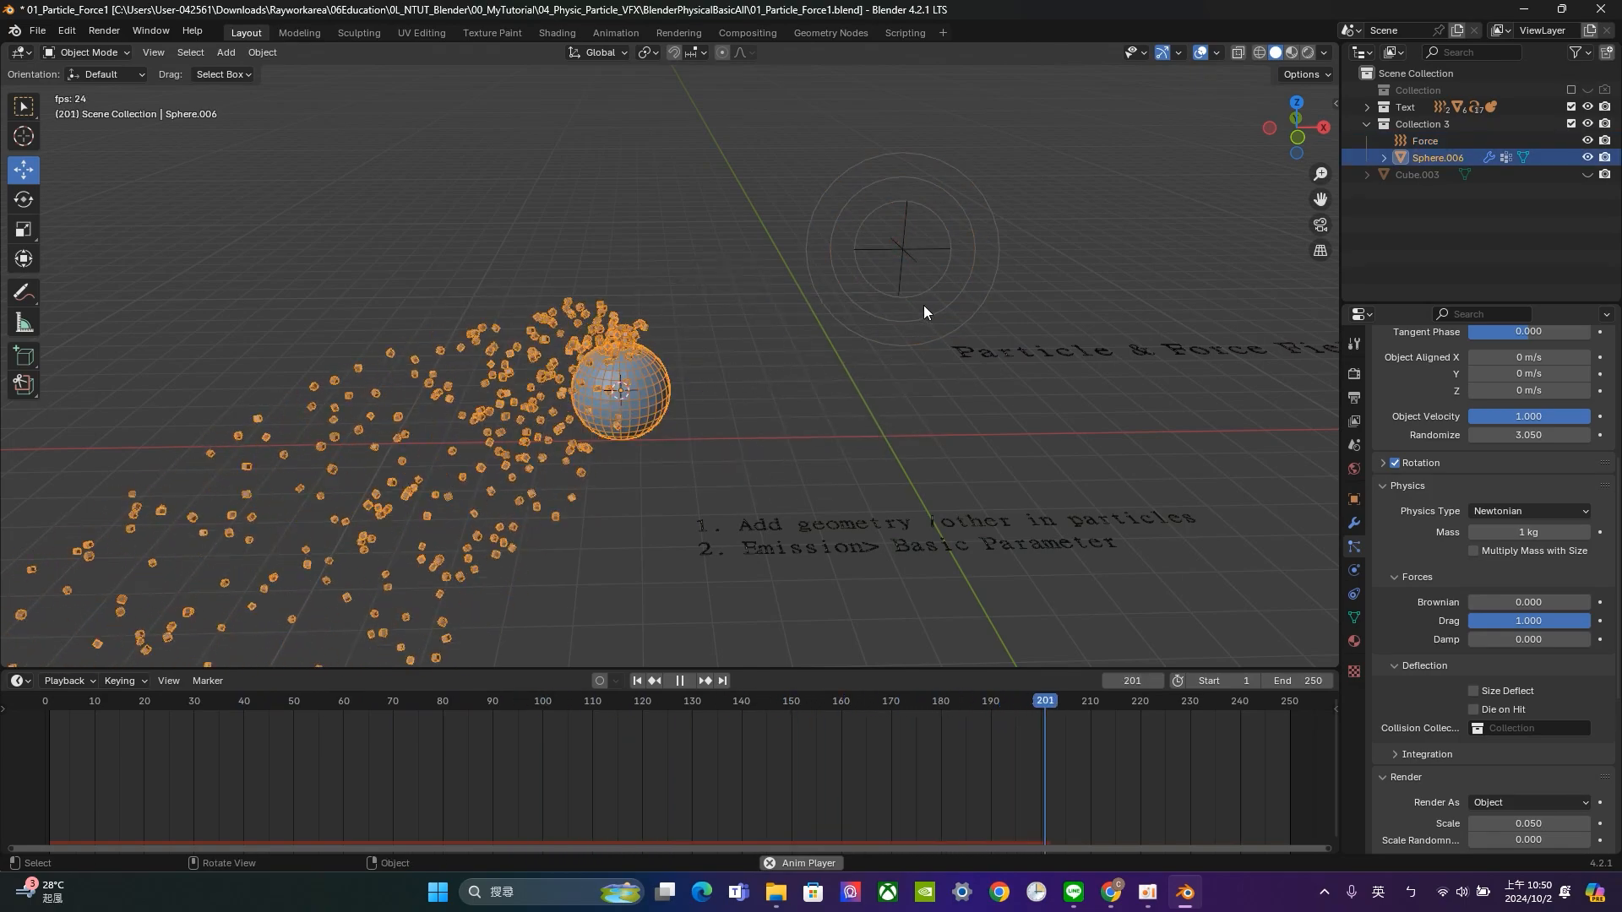
click(929, 211)
key(shift+s)
click(949, 118)
shift+middle_drag(769, 346, 824, 290)
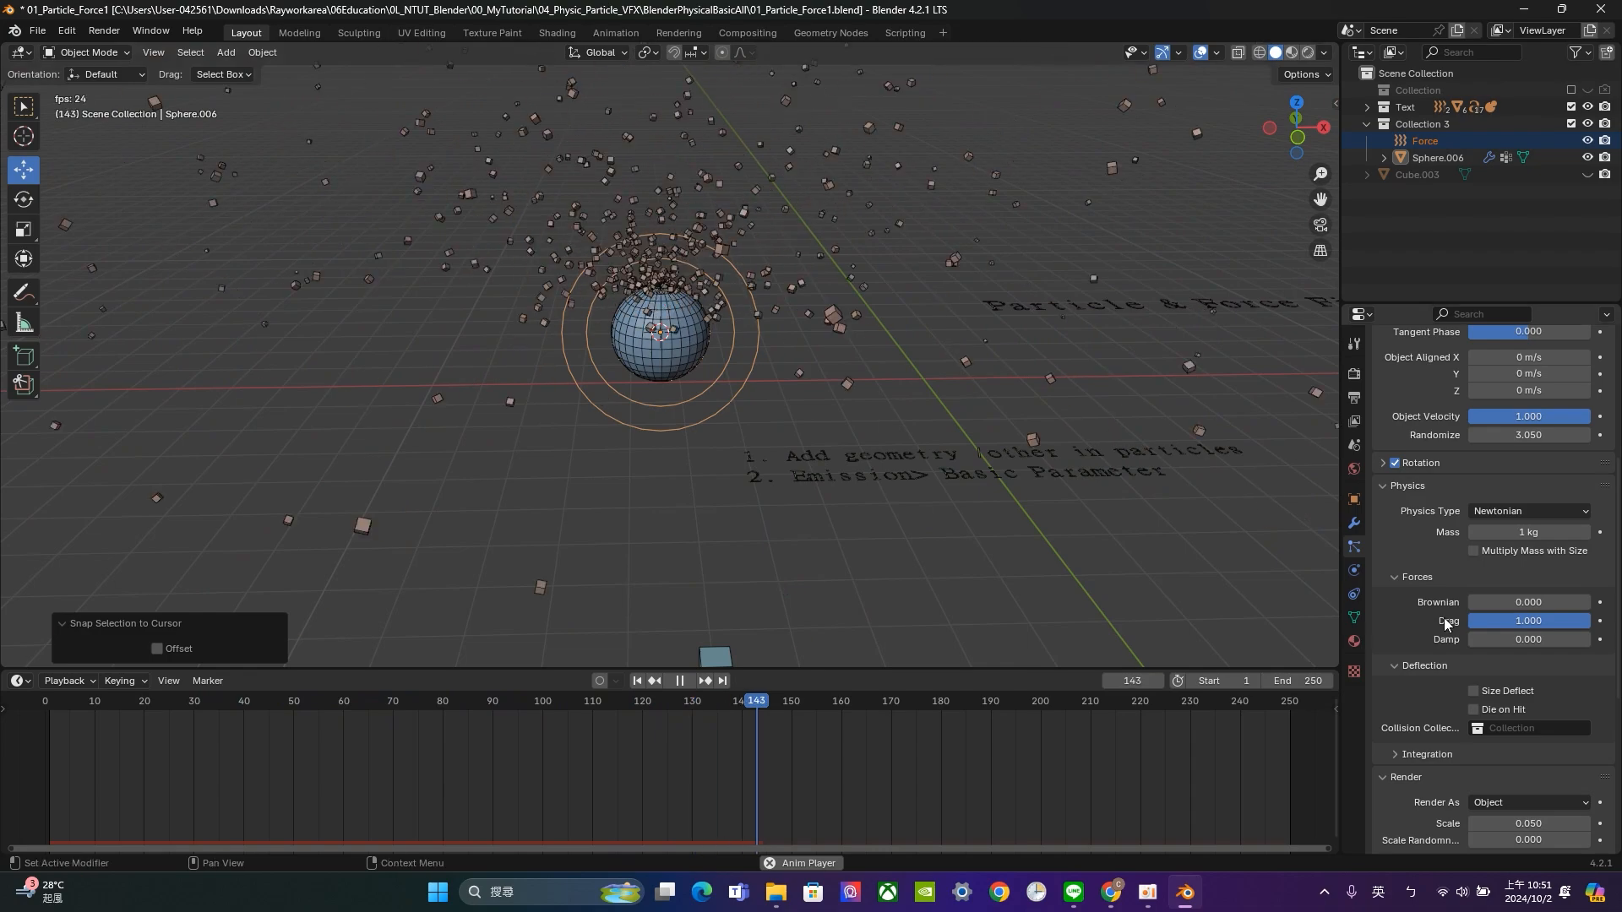
Try the particles' Damp at 1 during playback, and return it to 0 to compare the motion.
drag(1497, 642, 1592, 638)
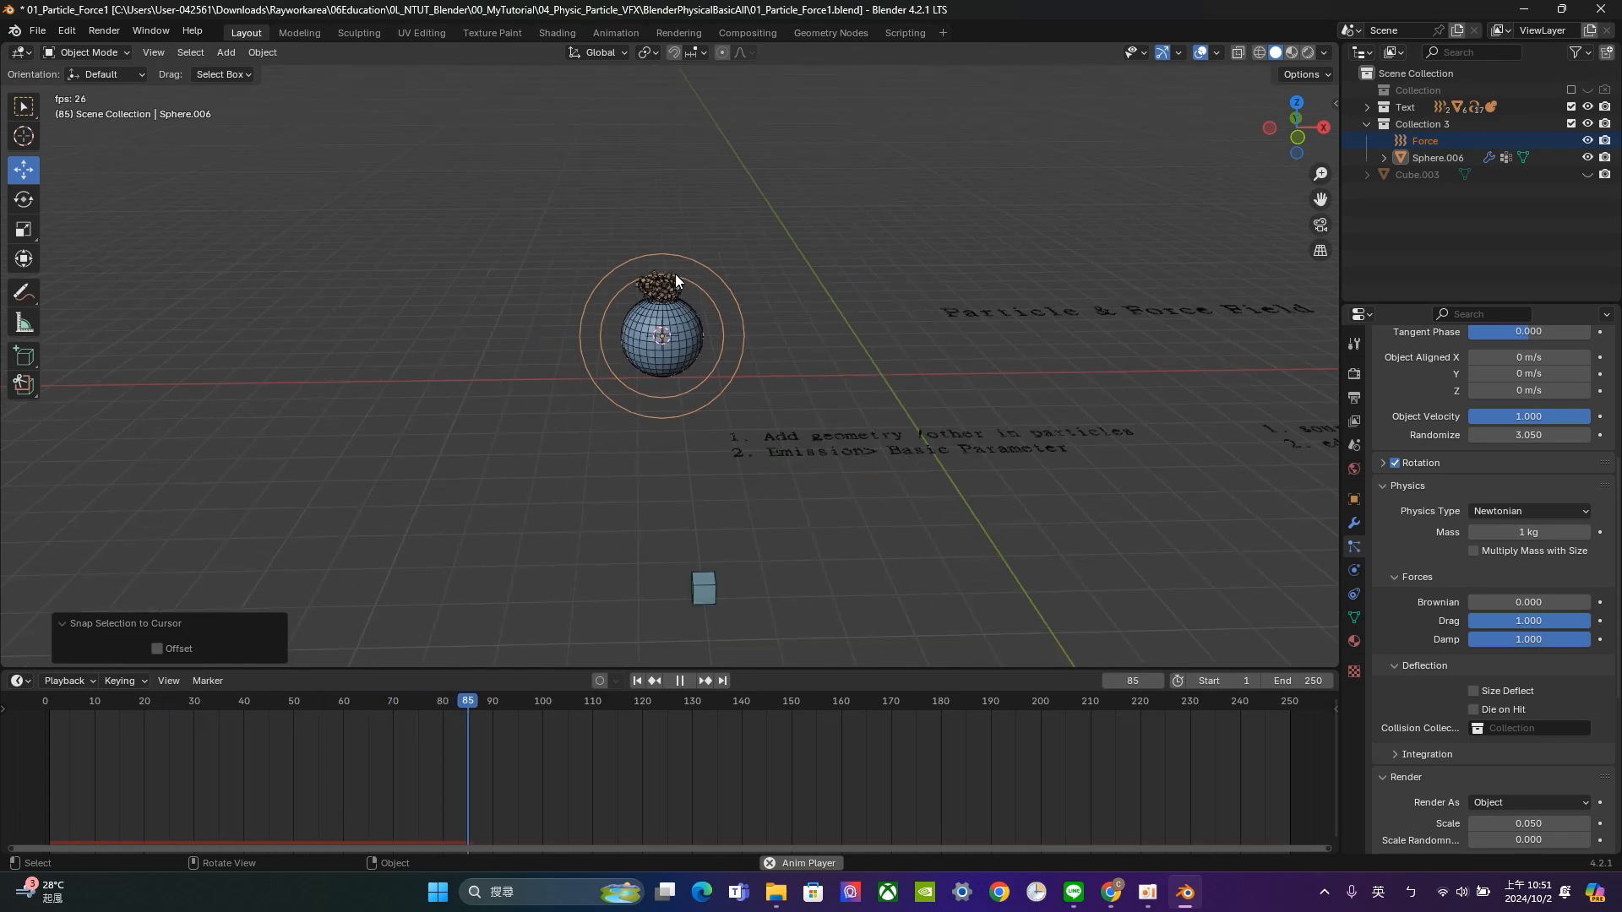
scroll(675, 273, up, 4)
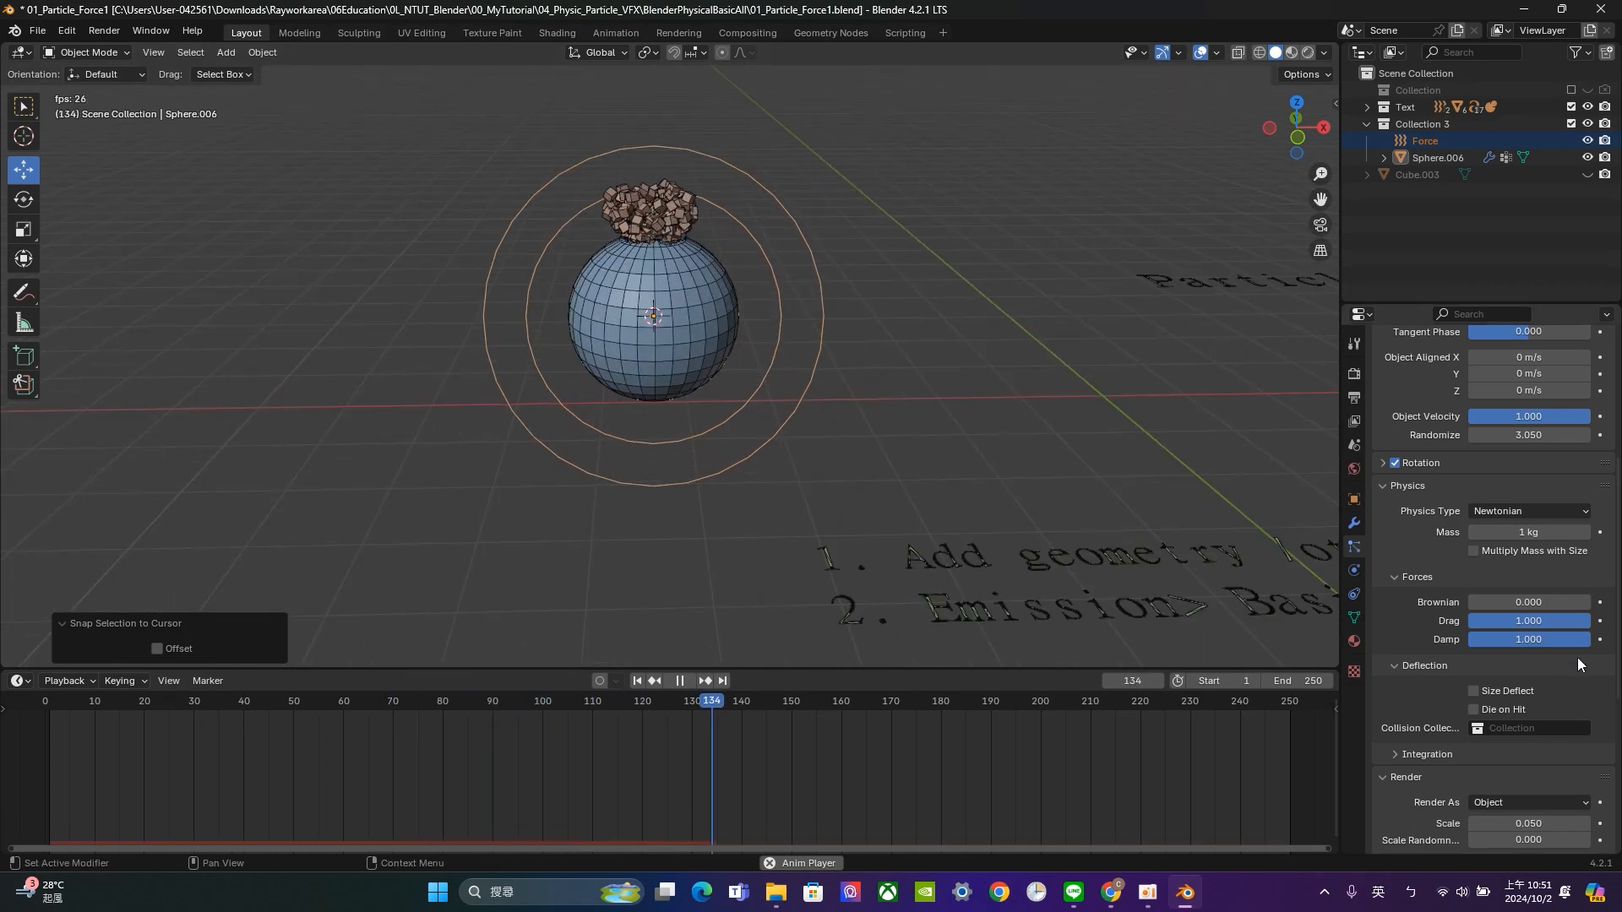
drag(1569, 639, 1467, 639)
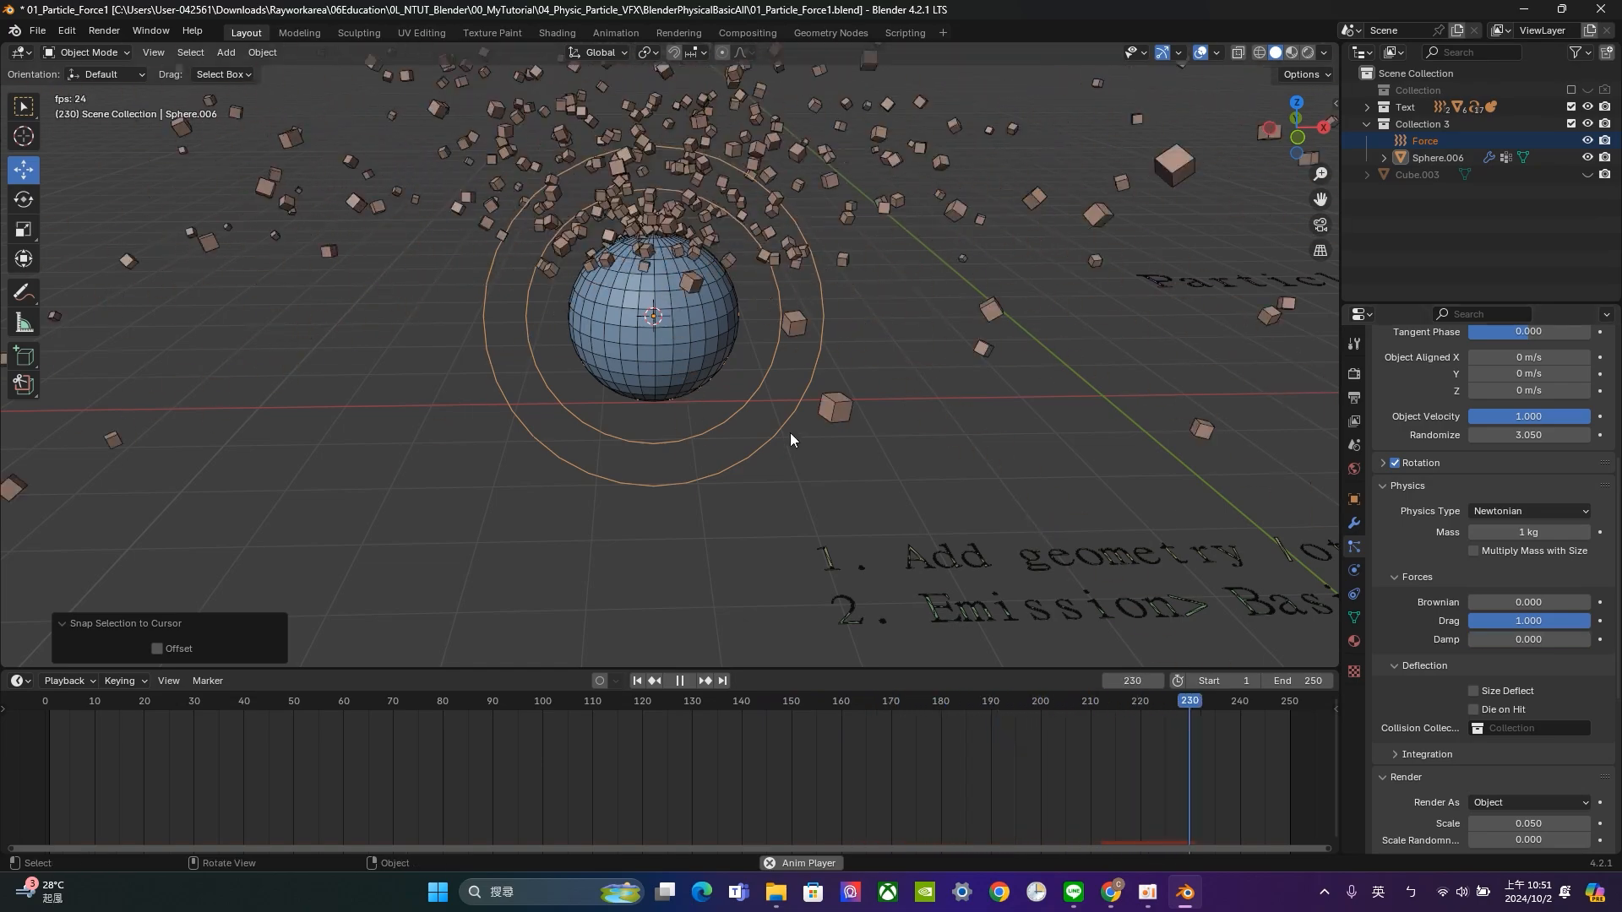
scroll(789, 432, down, 4)
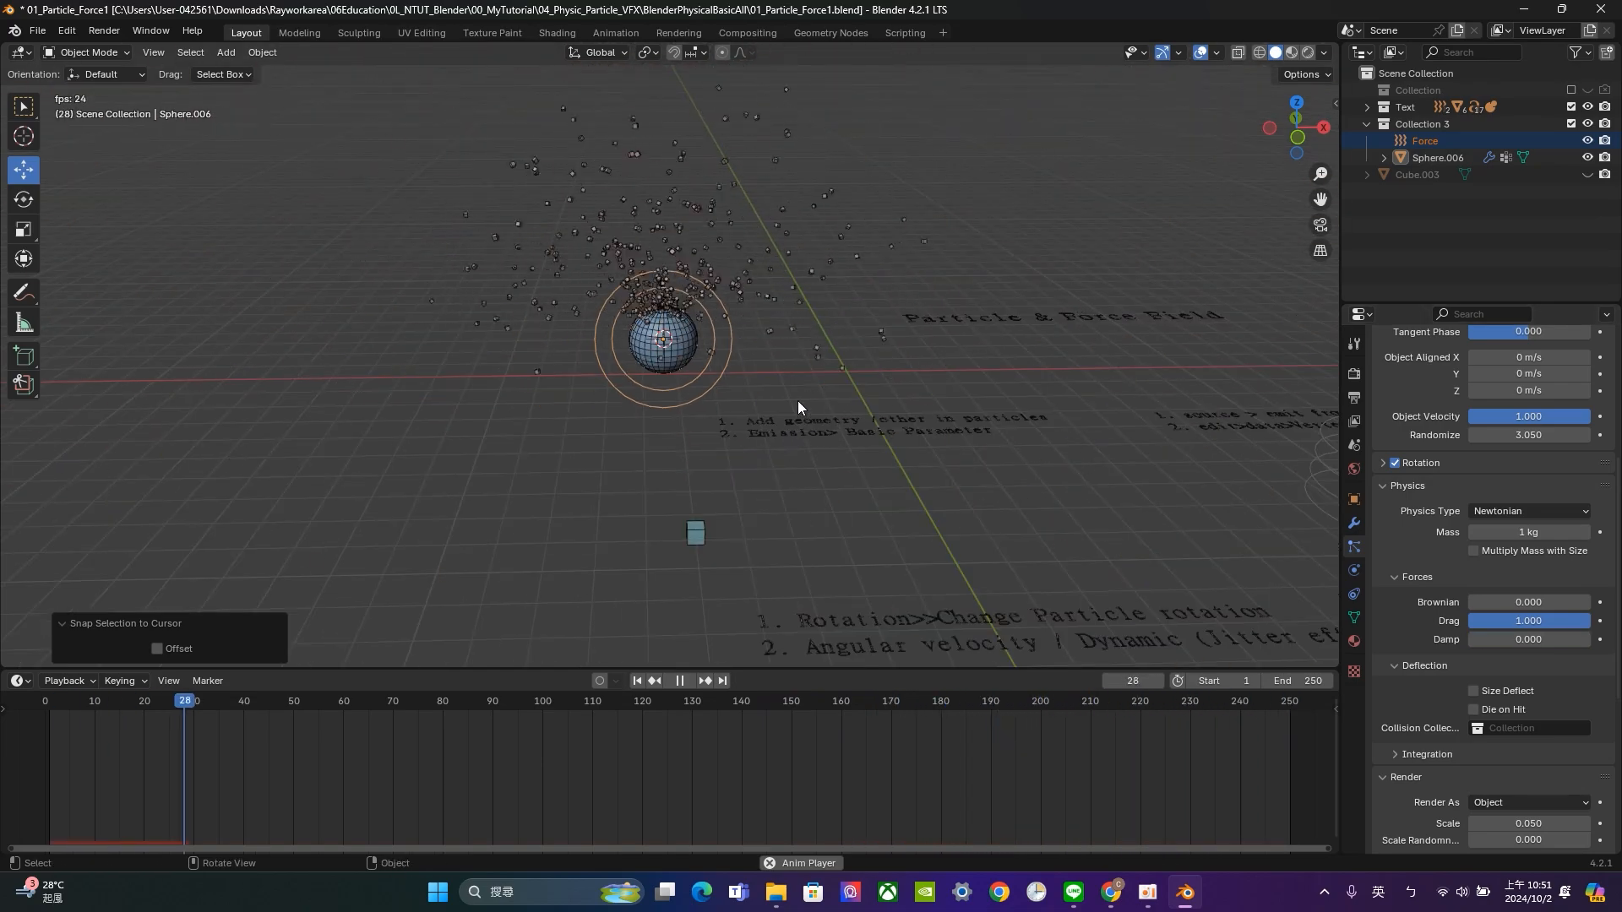
Examine the floor notes on Brownian, Drag and Damp and the particle spread around the UV sphere during playback.
middle_drag(912, 393, 663, 168)
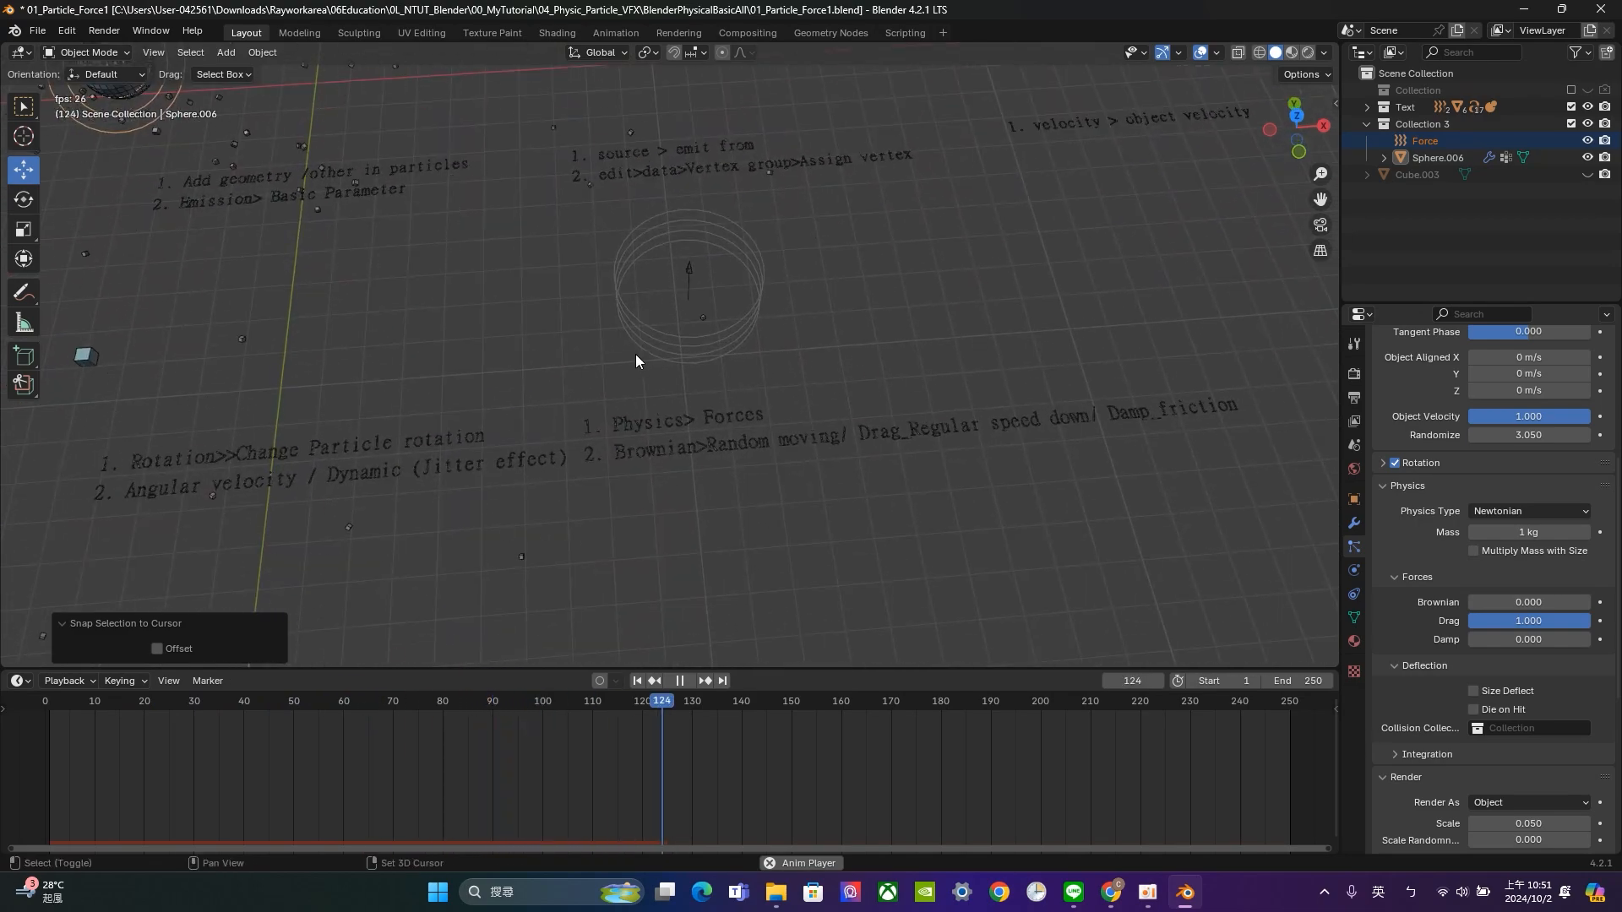
middle_drag(811, 381, 798, 368)
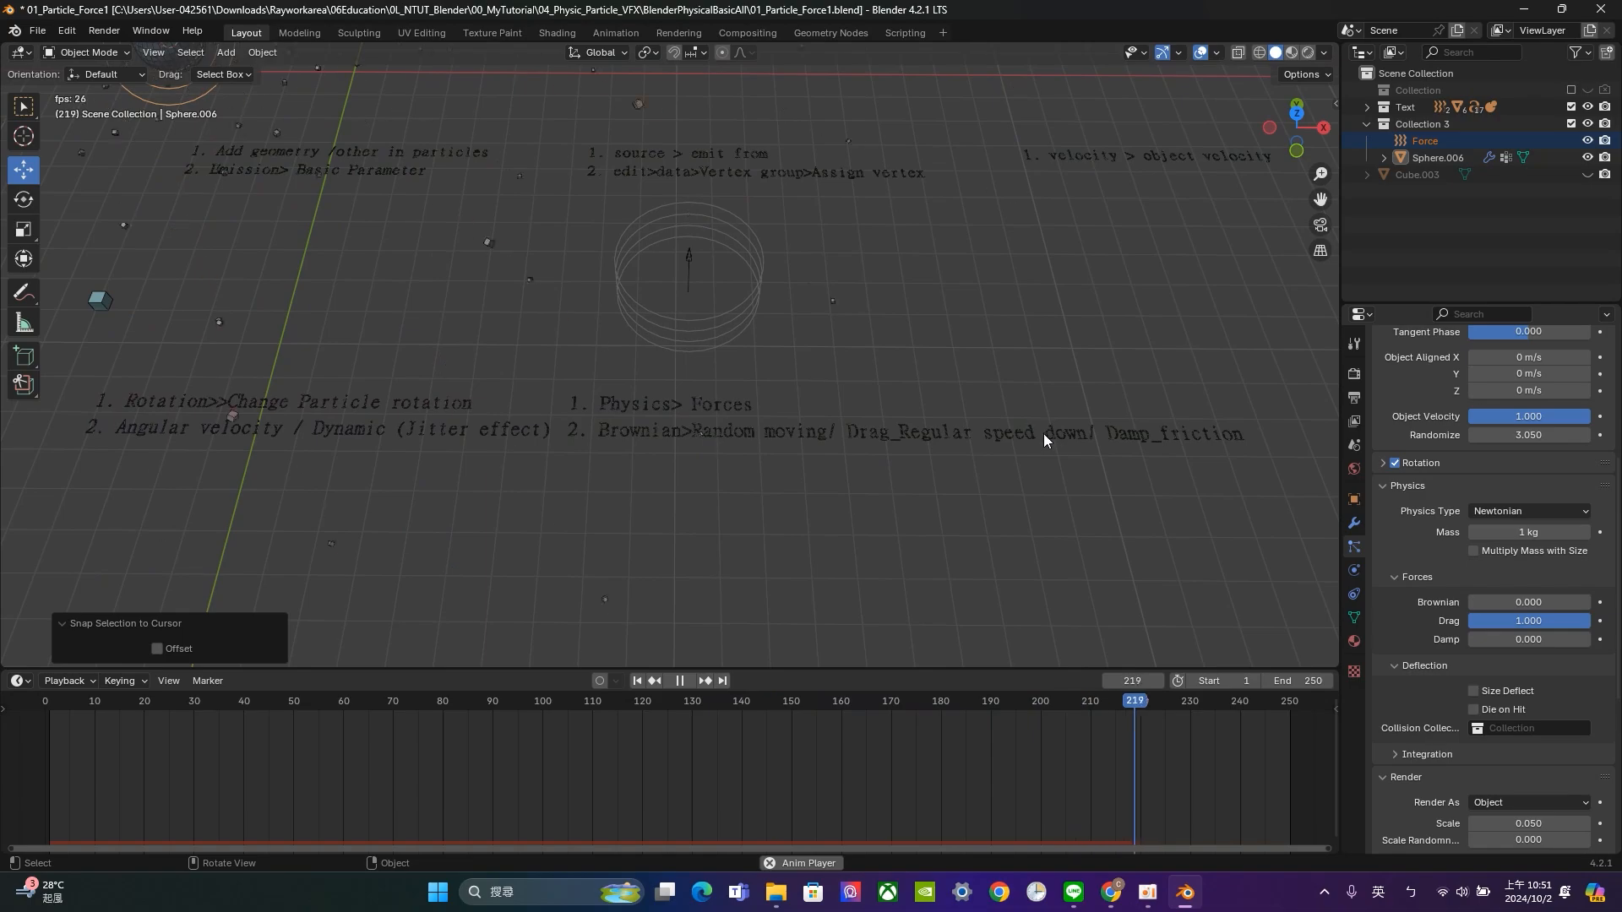
middle_drag(976, 436, 978, 423)
shift+middle_drag(530, 287, 821, 534)
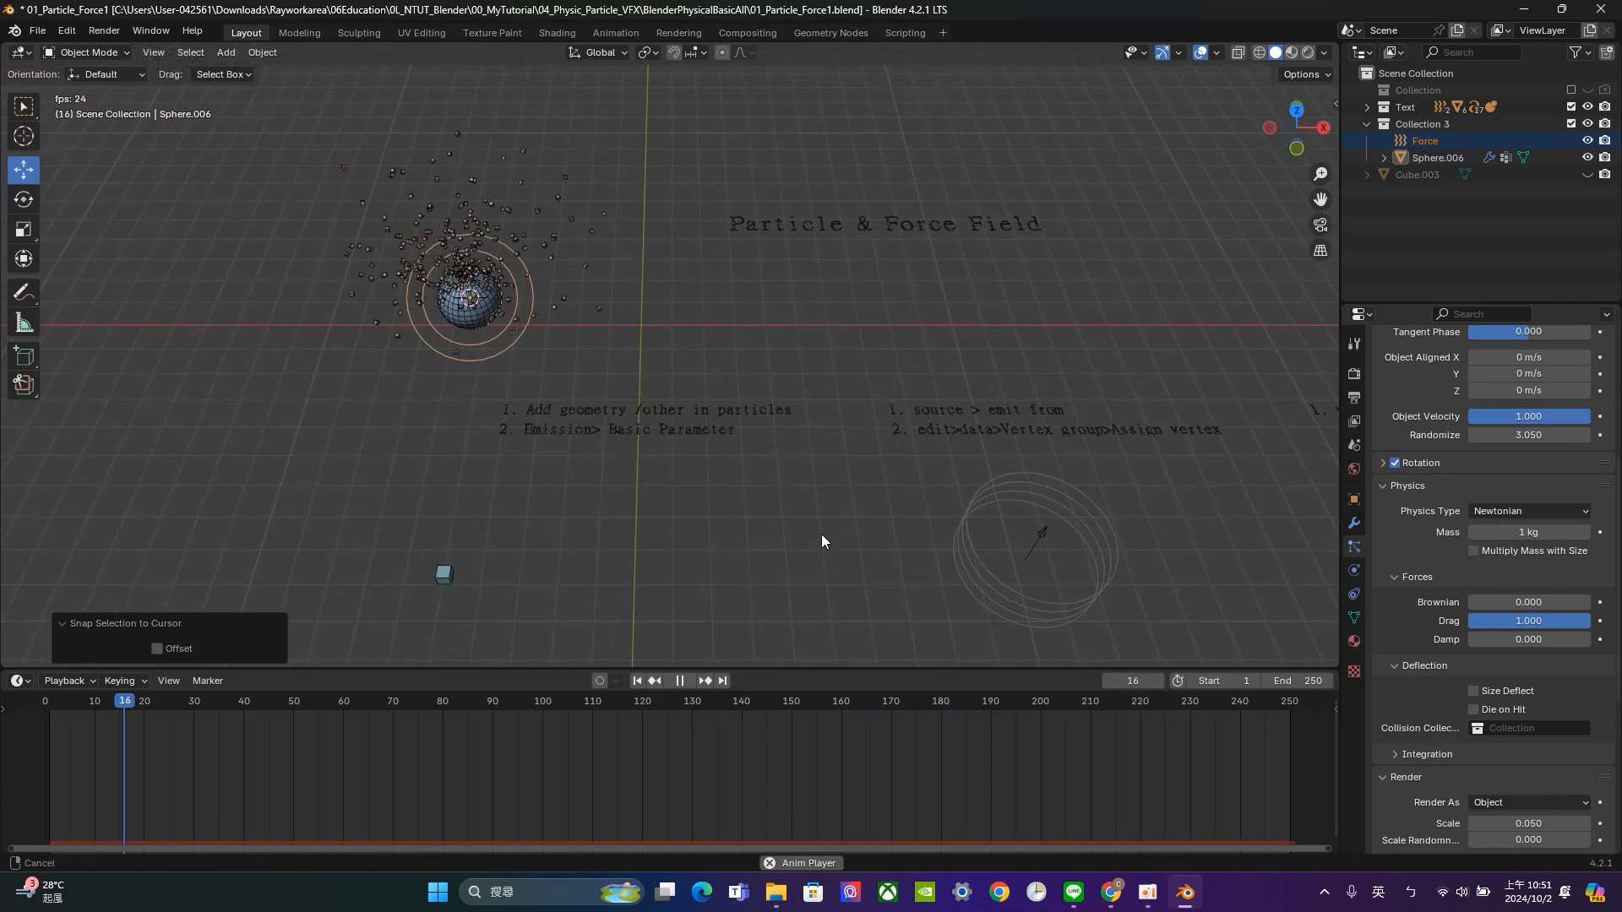
scroll(388, 266, up, 5)
shift+middle_drag(389, 265, 649, 327)
scroll(541, 363, down, 6)
scroll(657, 260, up, 2)
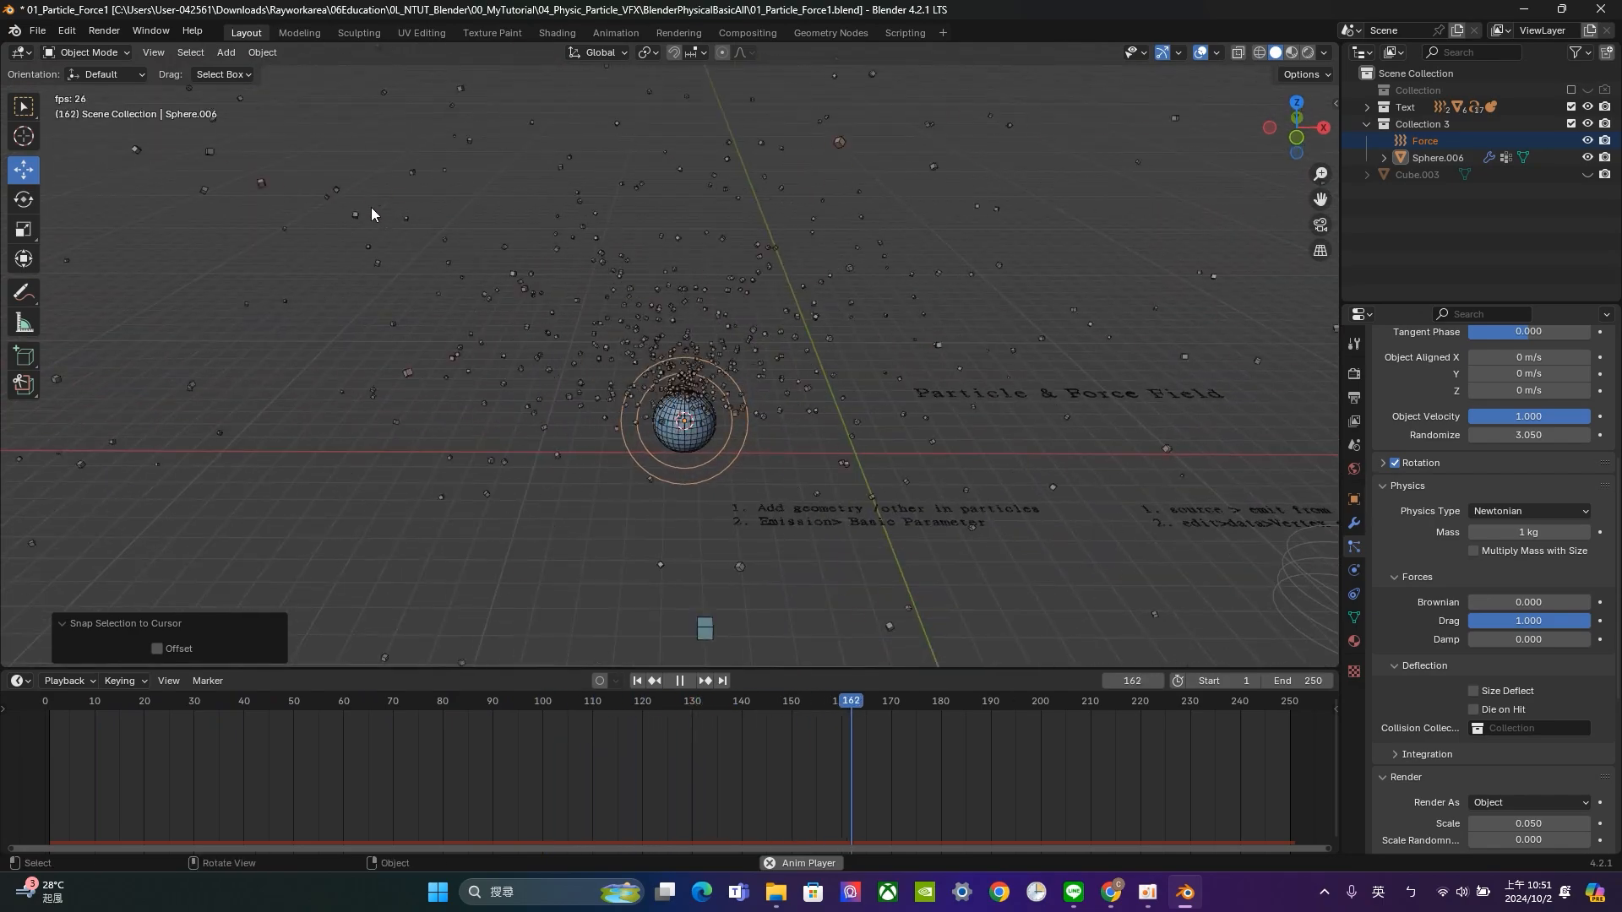
middle_drag(440, 263, 396, 221)
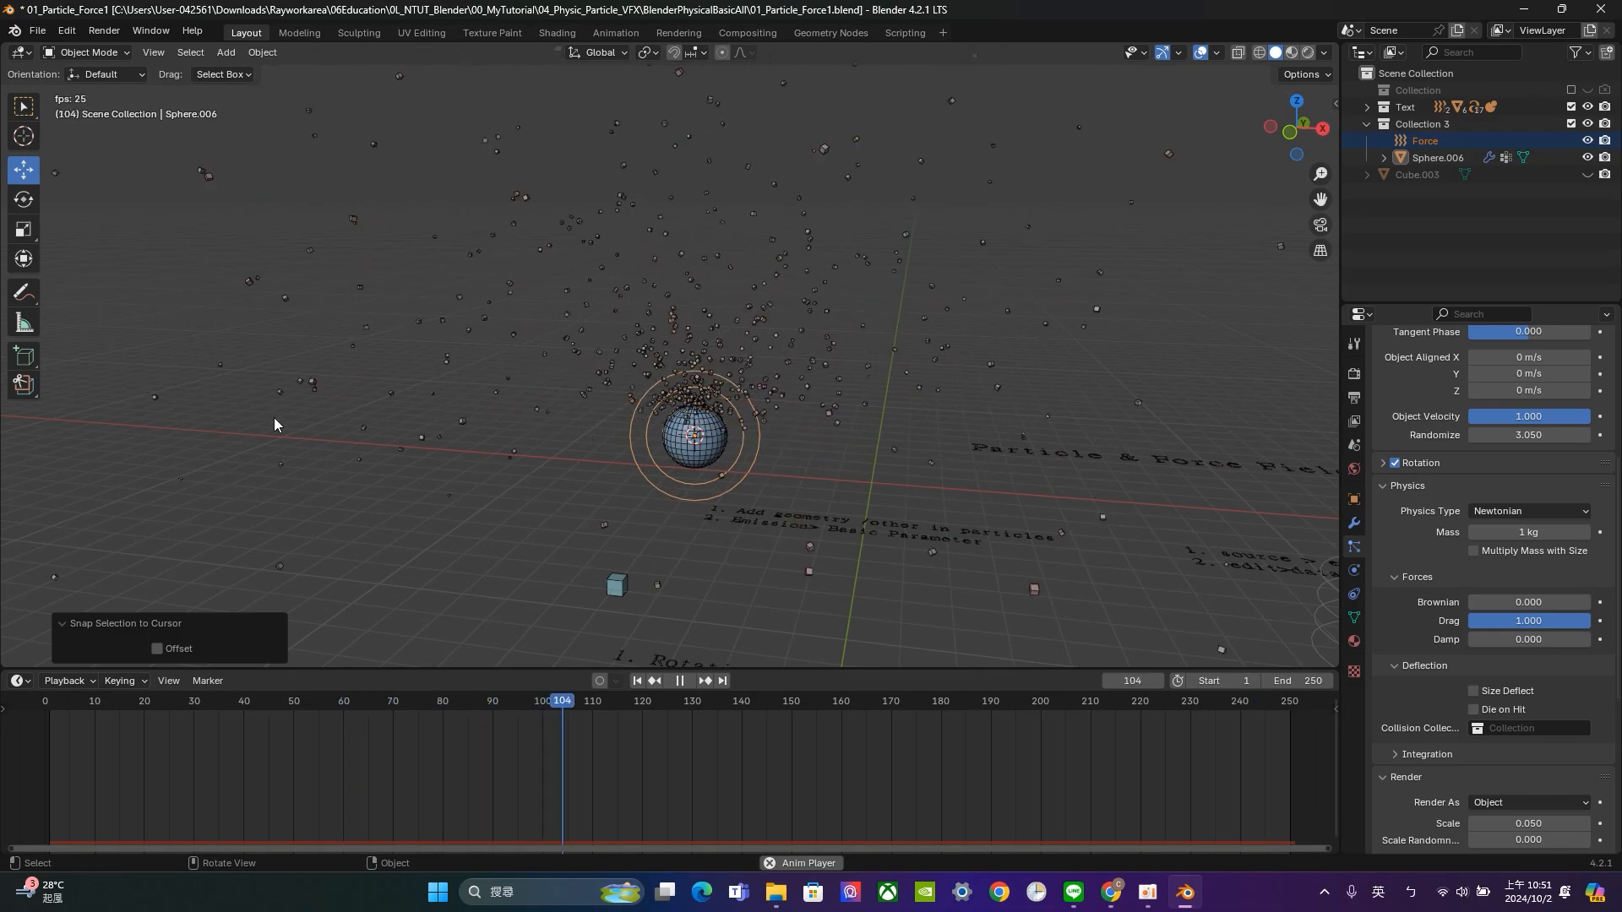
Activate the Annotate tool, and set the particles' Drag to 0.469 and Damp to 0.878 during playback.
click(23, 293)
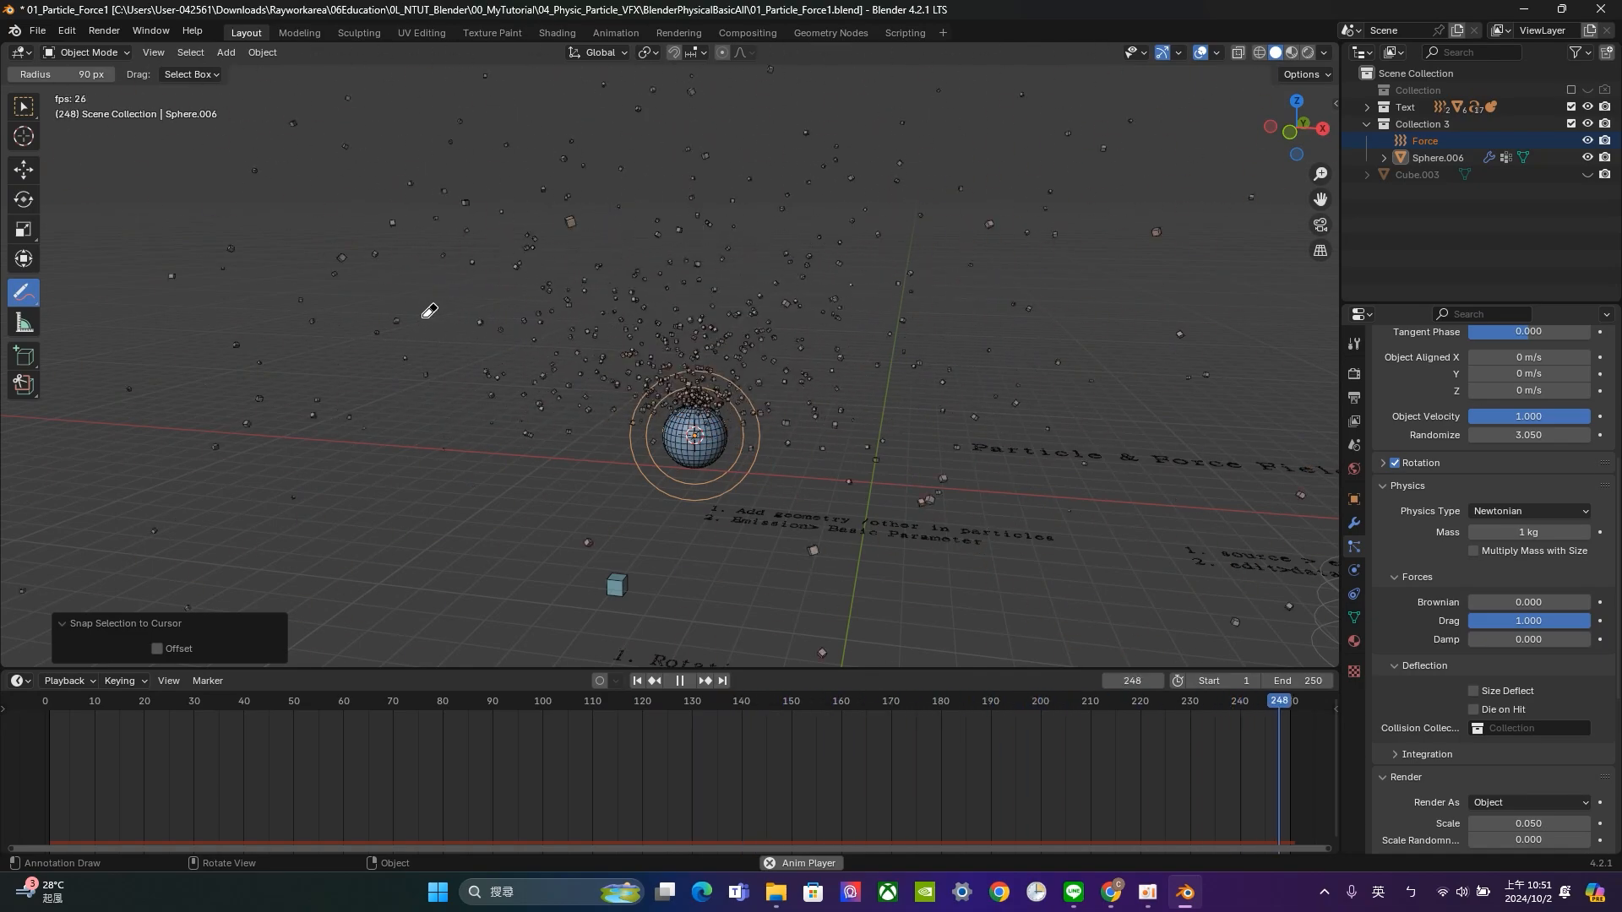
drag(1544, 623, 1419, 622)
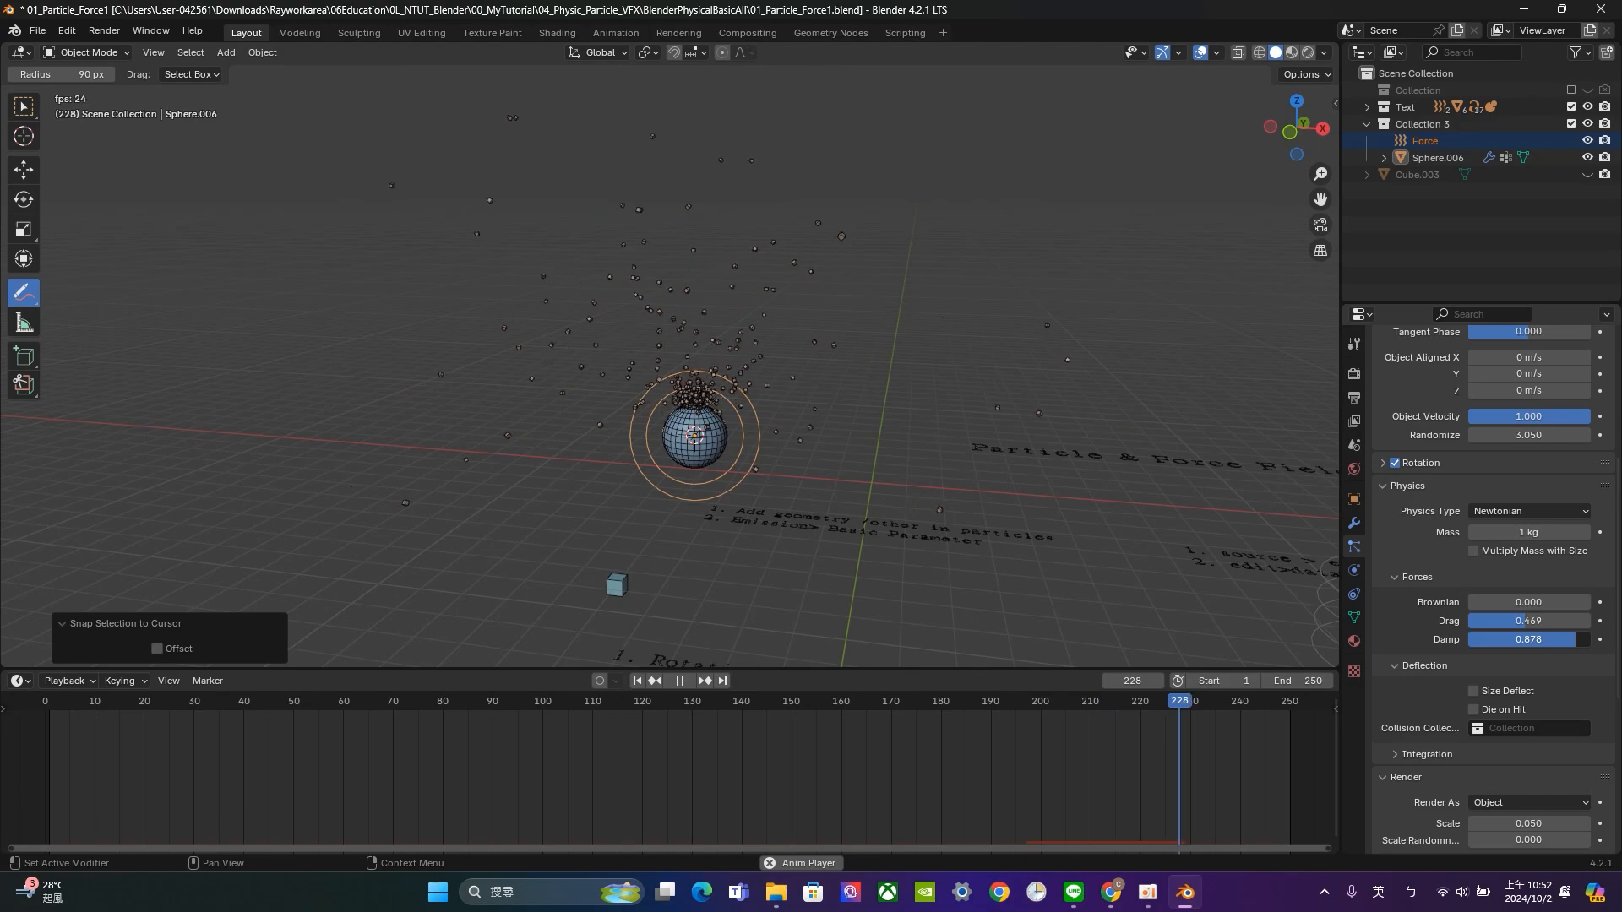
scroll(675, 431, up, 5)
scroll(743, 504, down, 1)
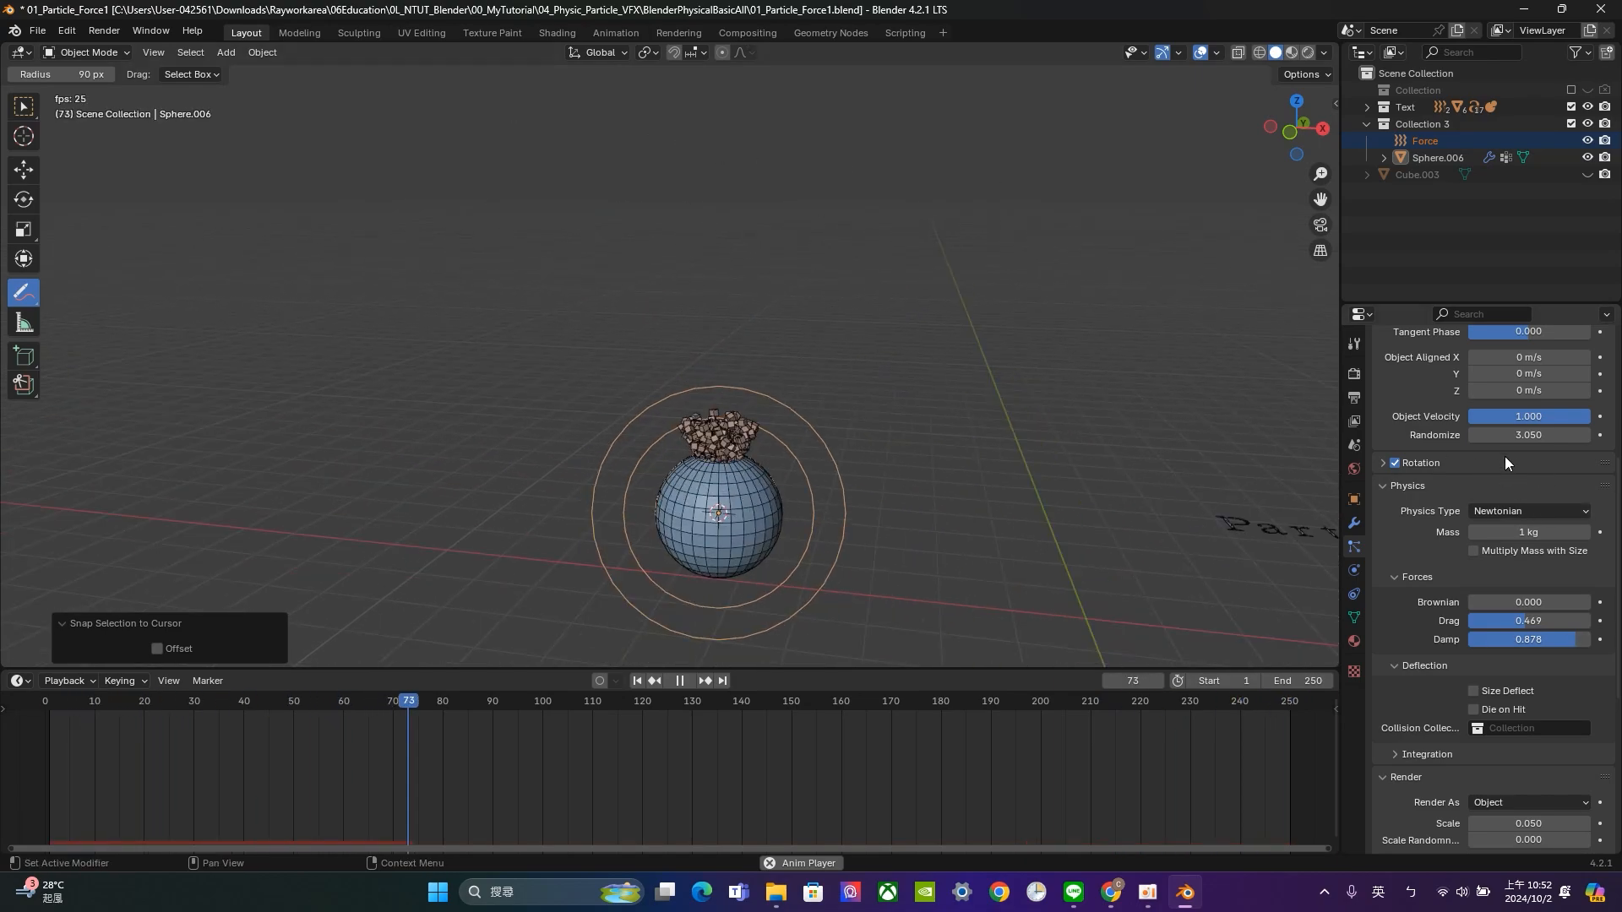
Lower the particles' Damp to 0.401 during playback.
click(1436, 466)
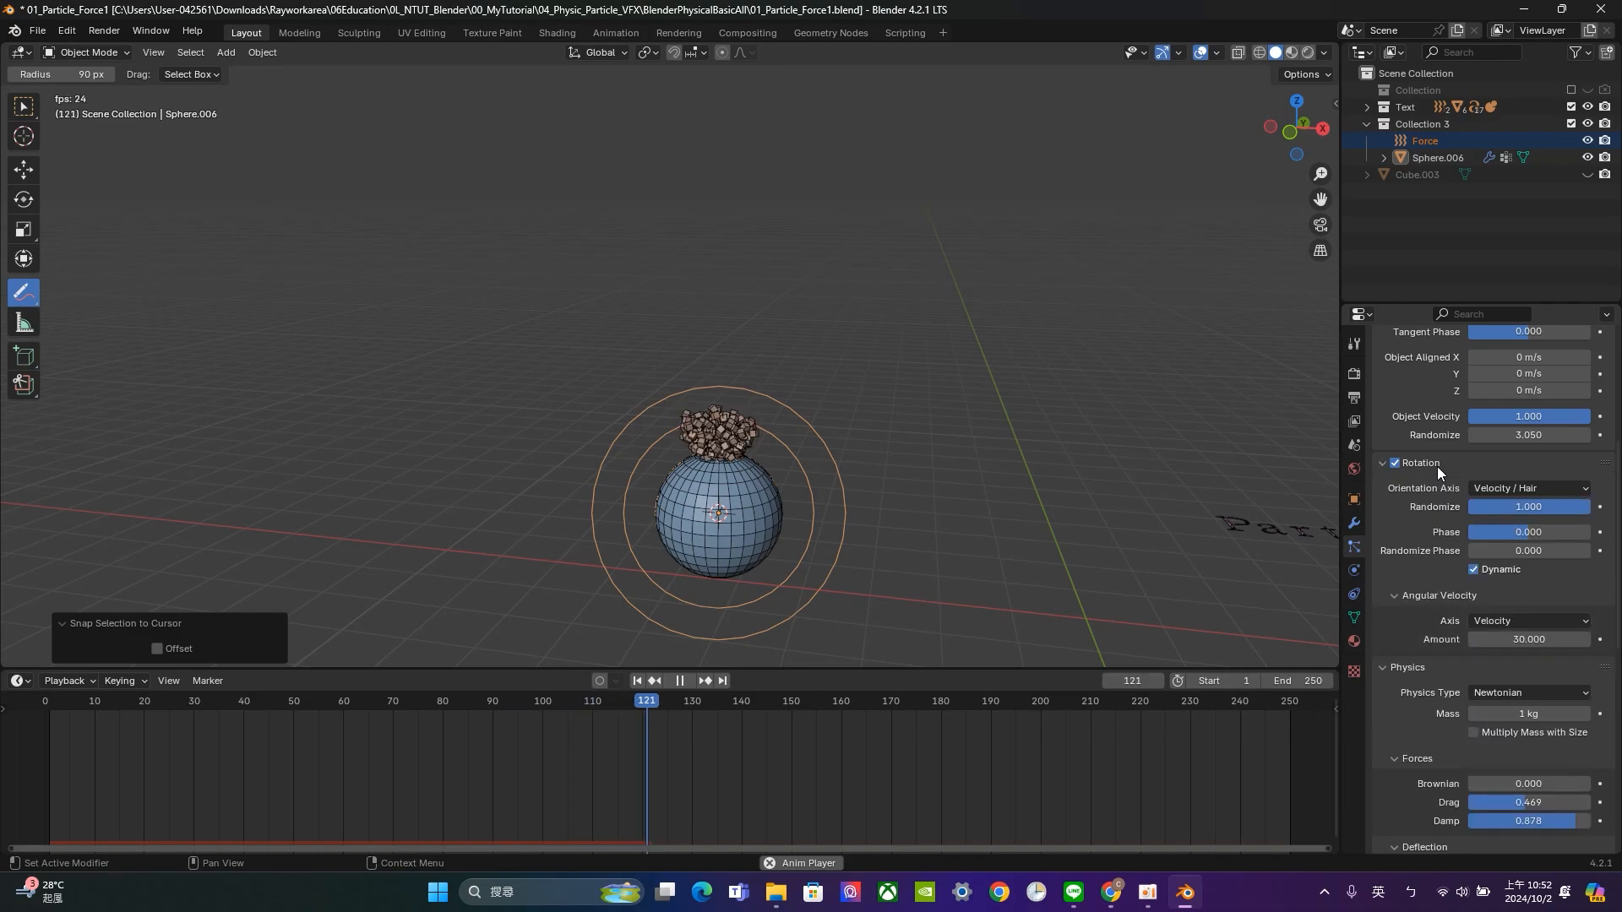
click(1446, 465)
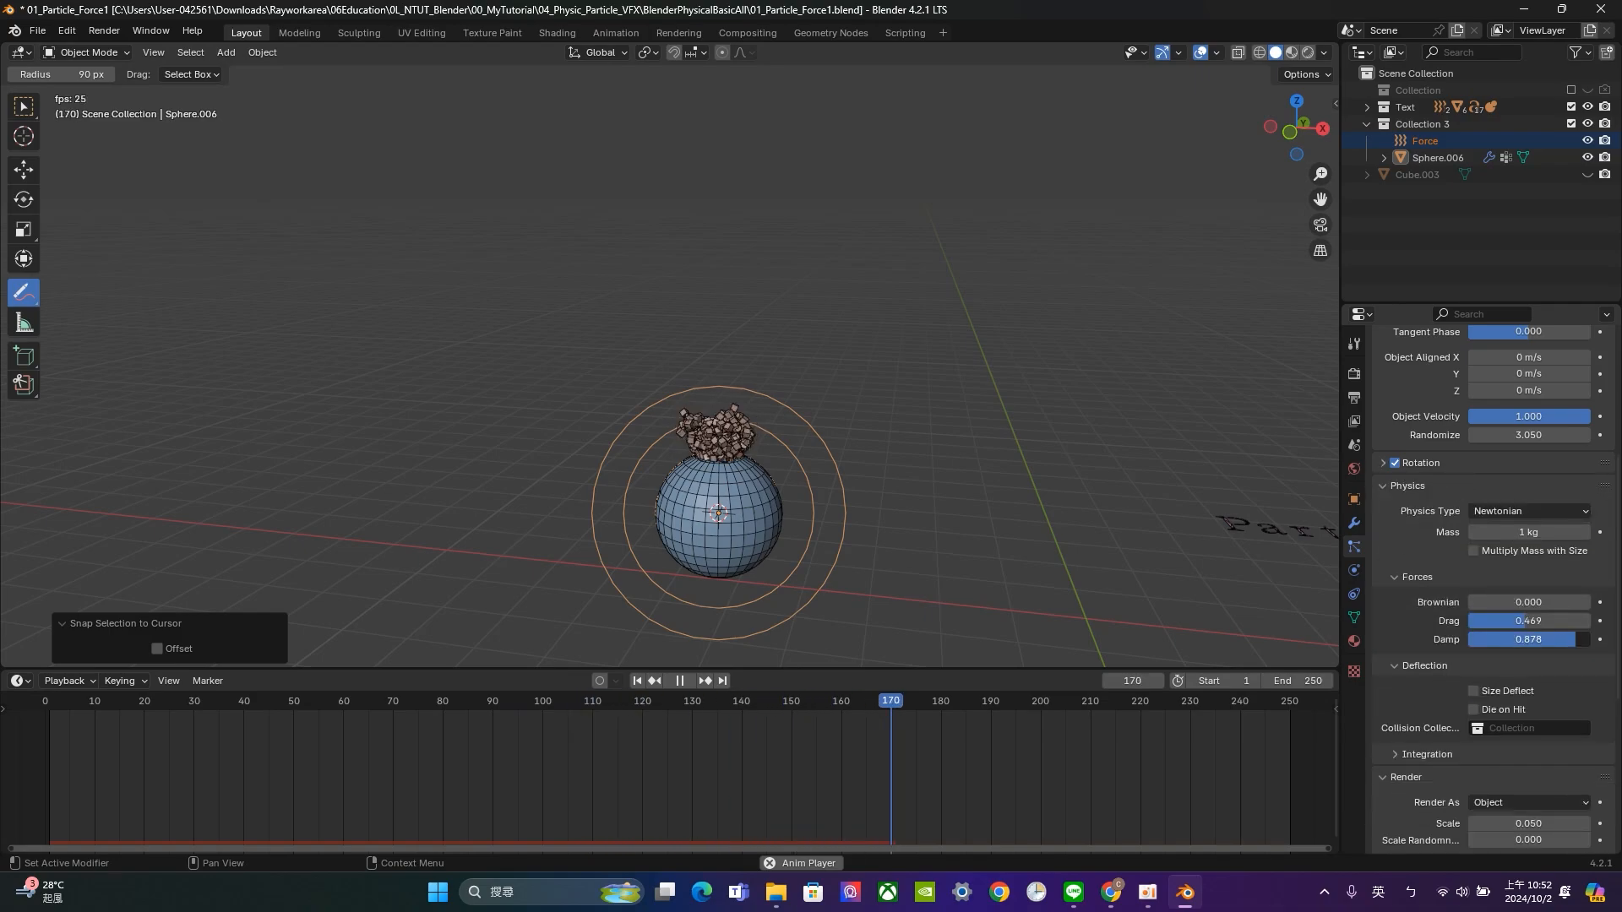
drag(1574, 640, 1517, 640)
scroll(417, 363, up, 5)
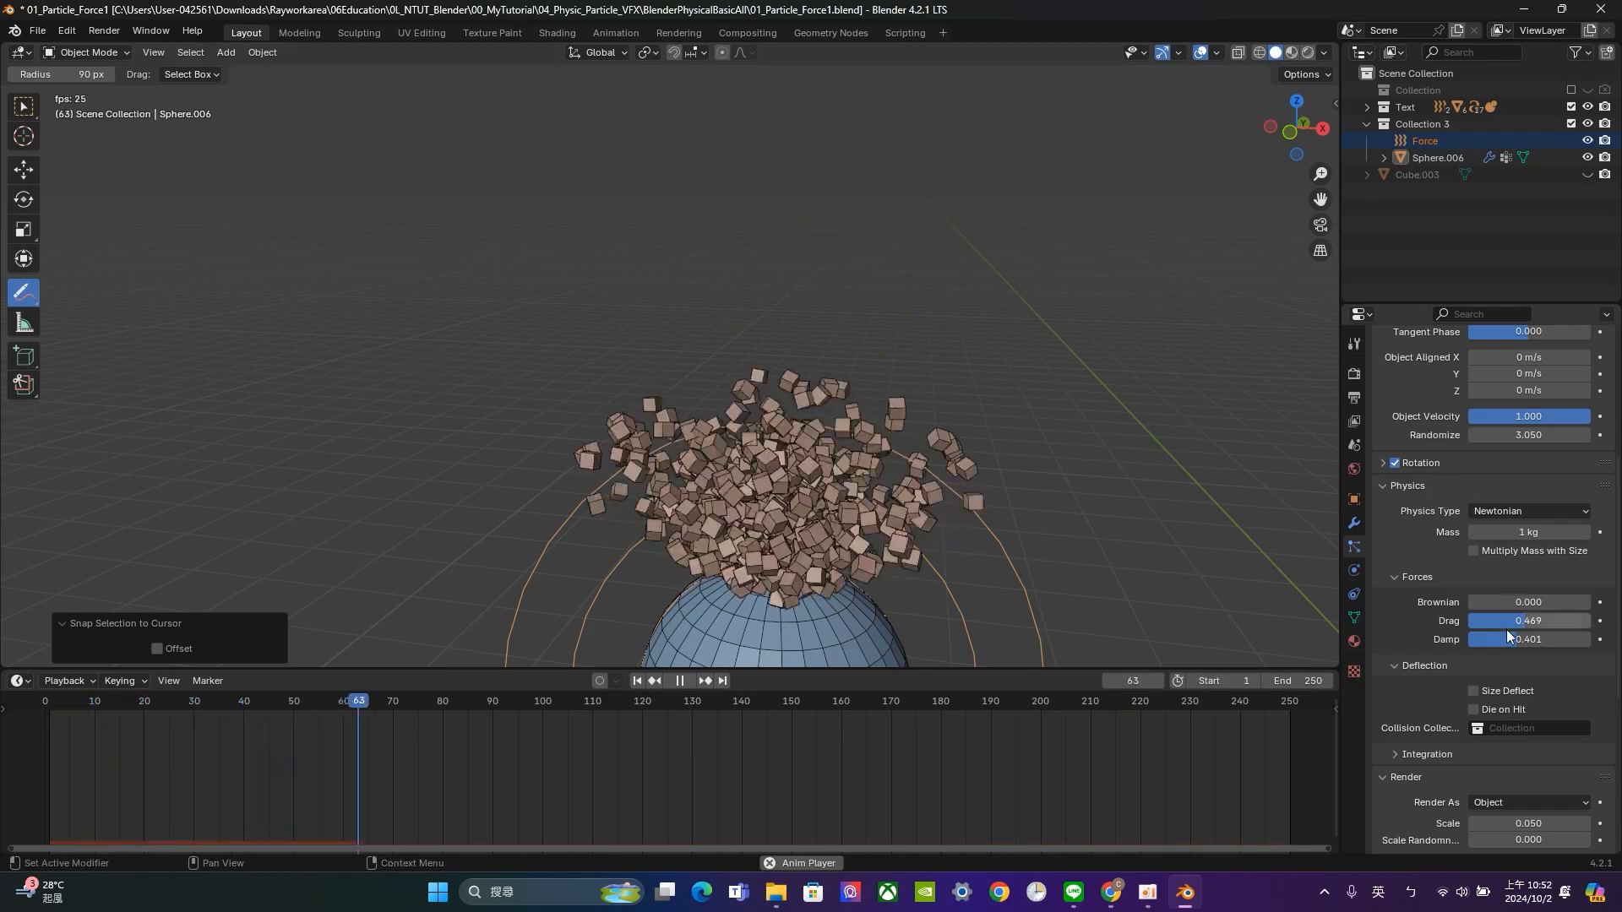
Expand the particles' Rotation settings, and try turning Dynamic off and back on during playback.
click(1422, 464)
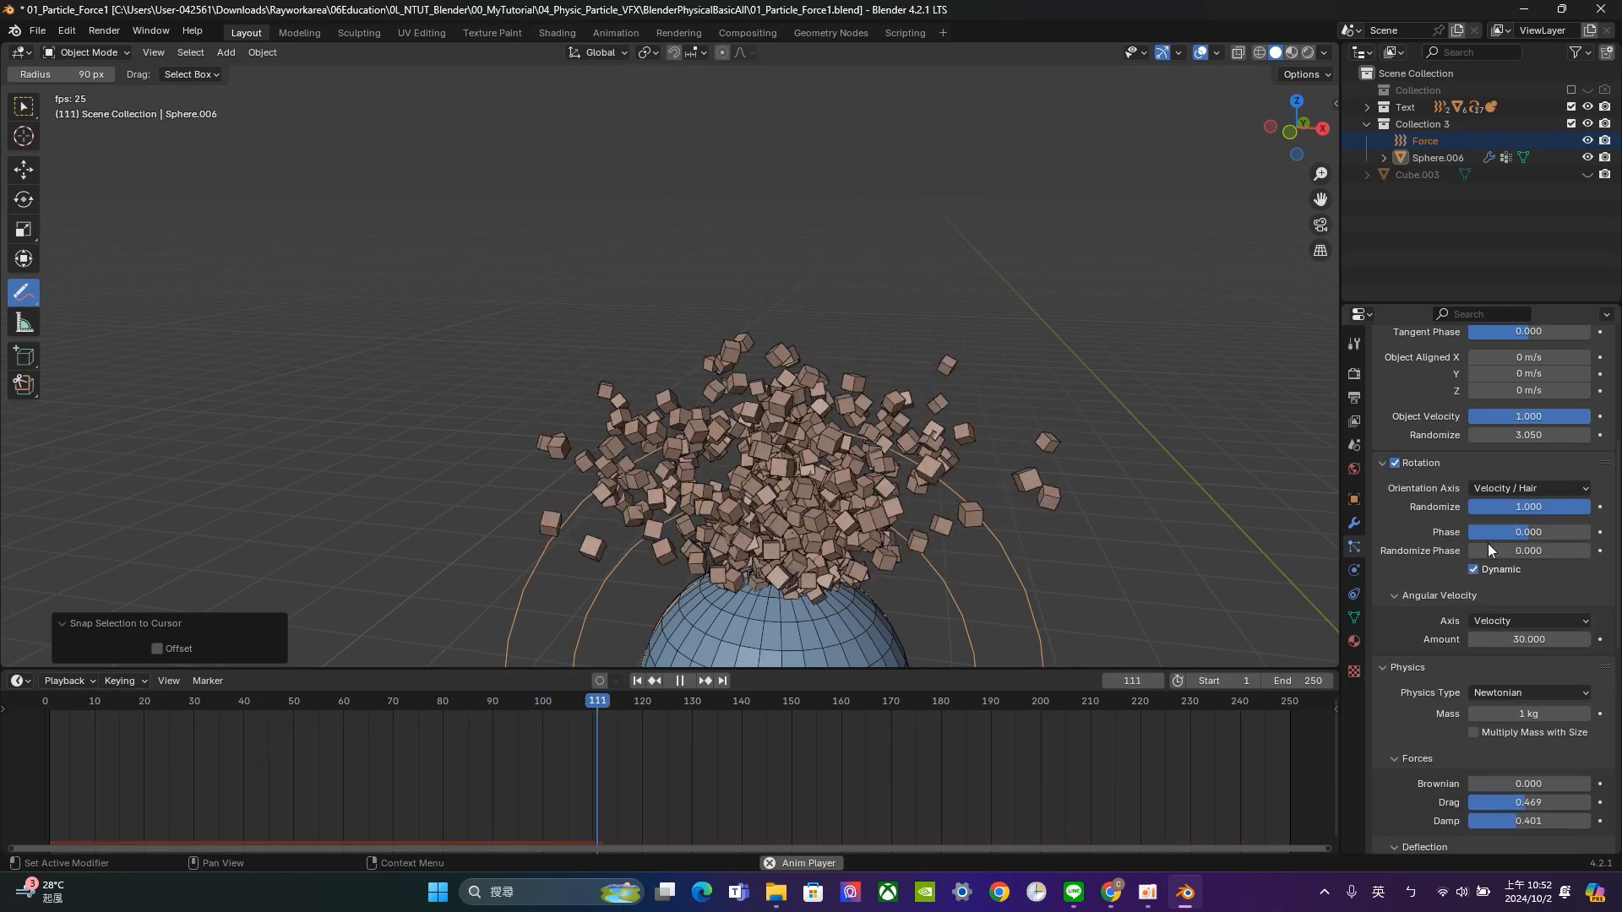
click(1474, 570)
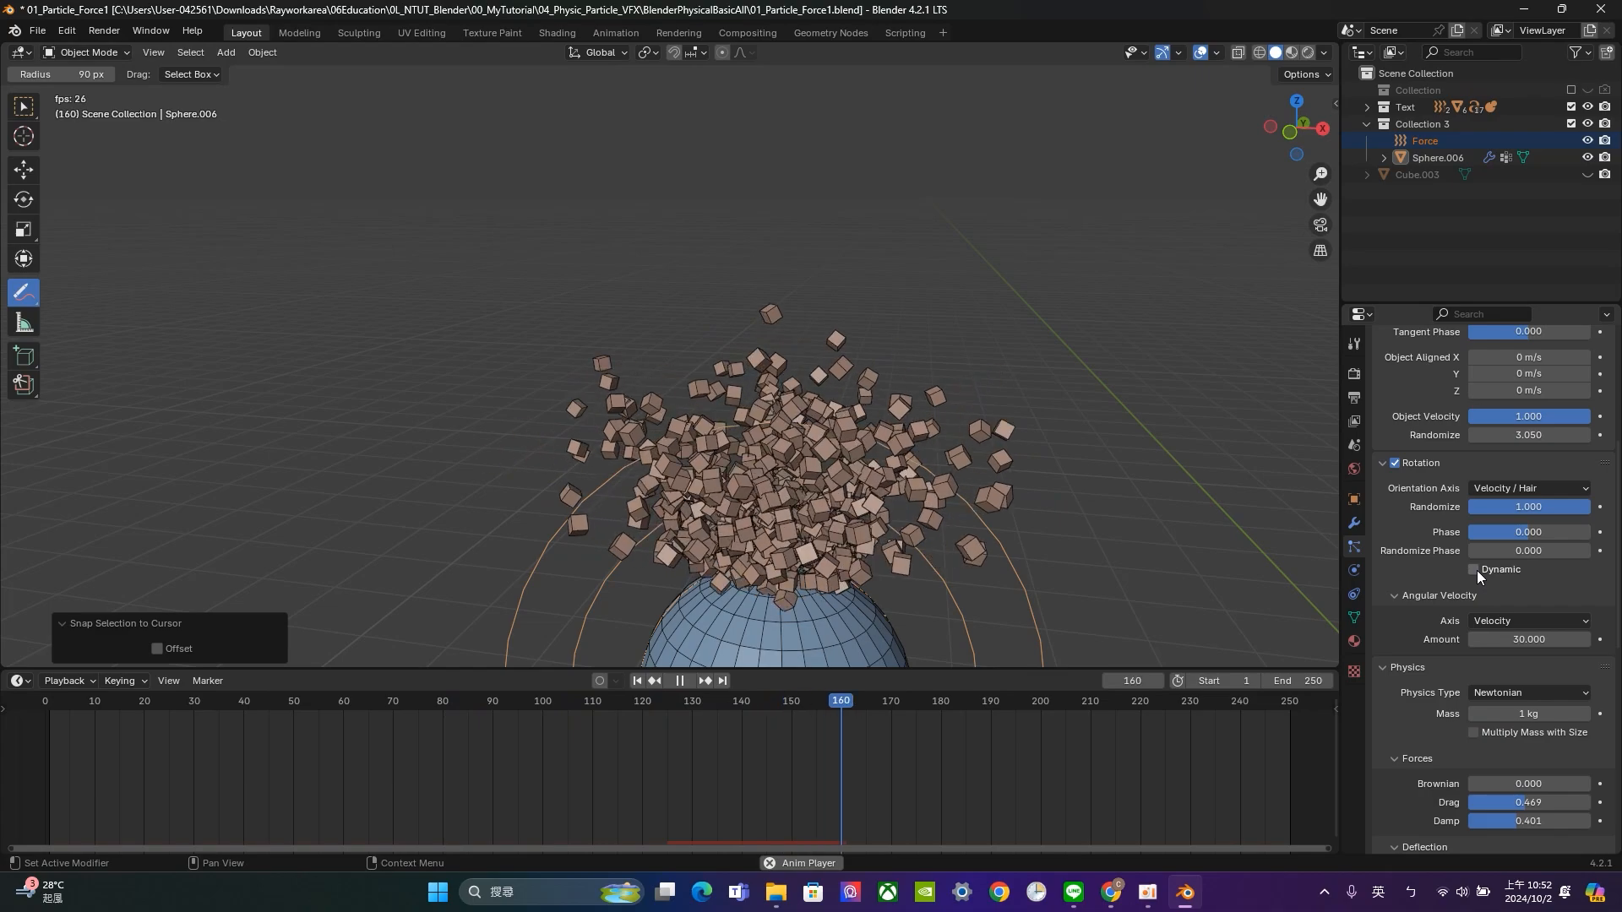
click(1475, 570)
Try the Angular Velocity axis at Global Y and Global X, and return it to Velocity.
click(1503, 619)
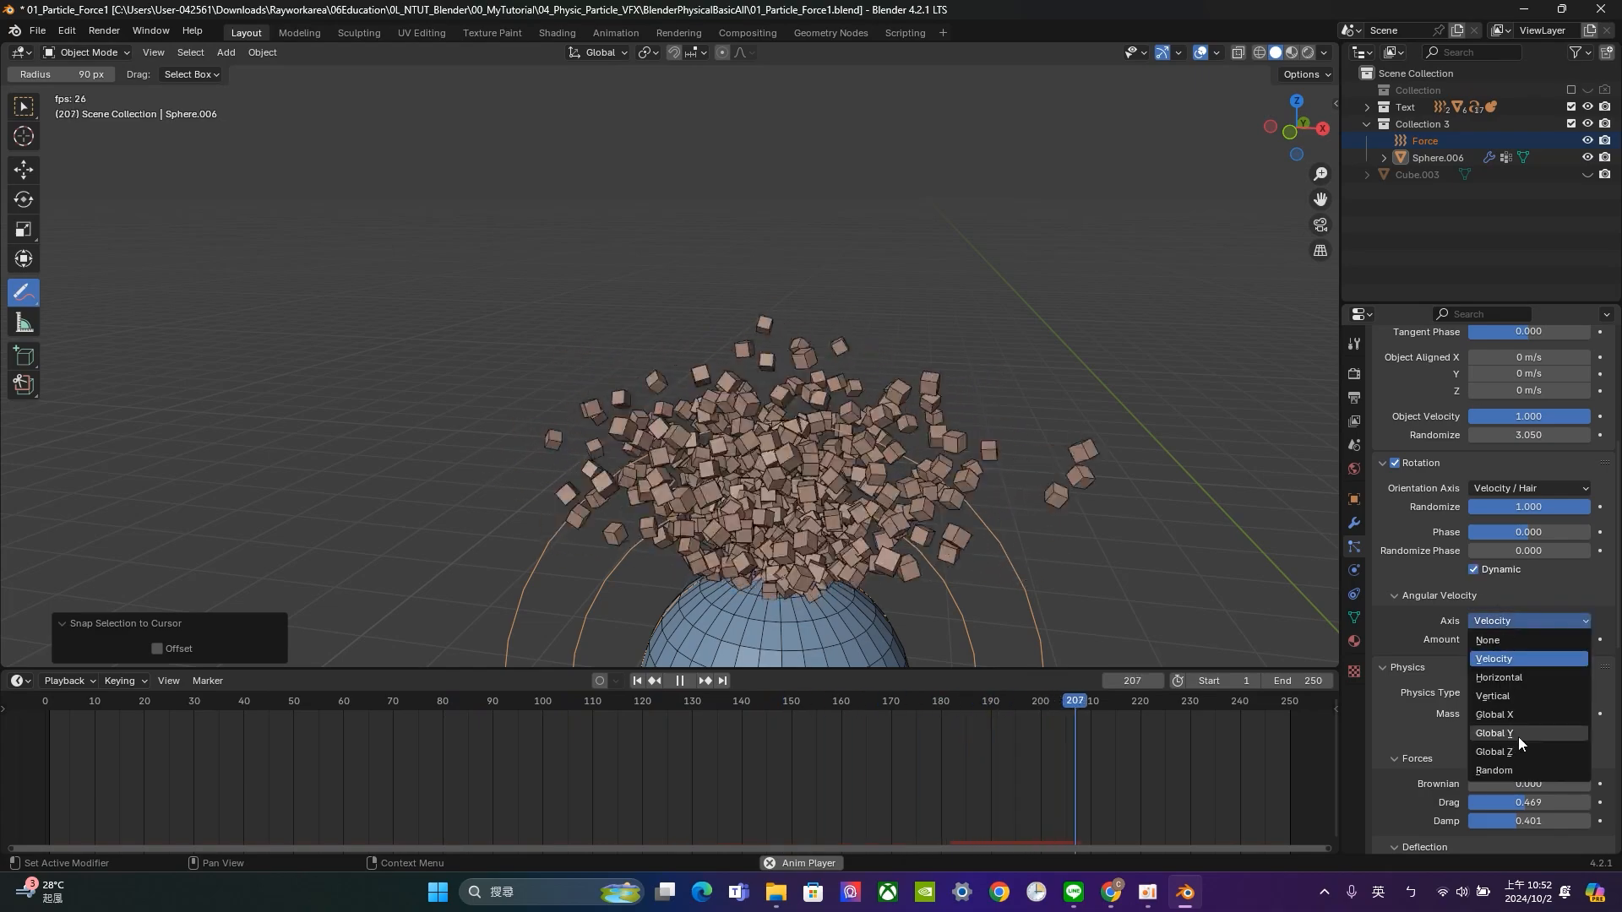
click(1514, 740)
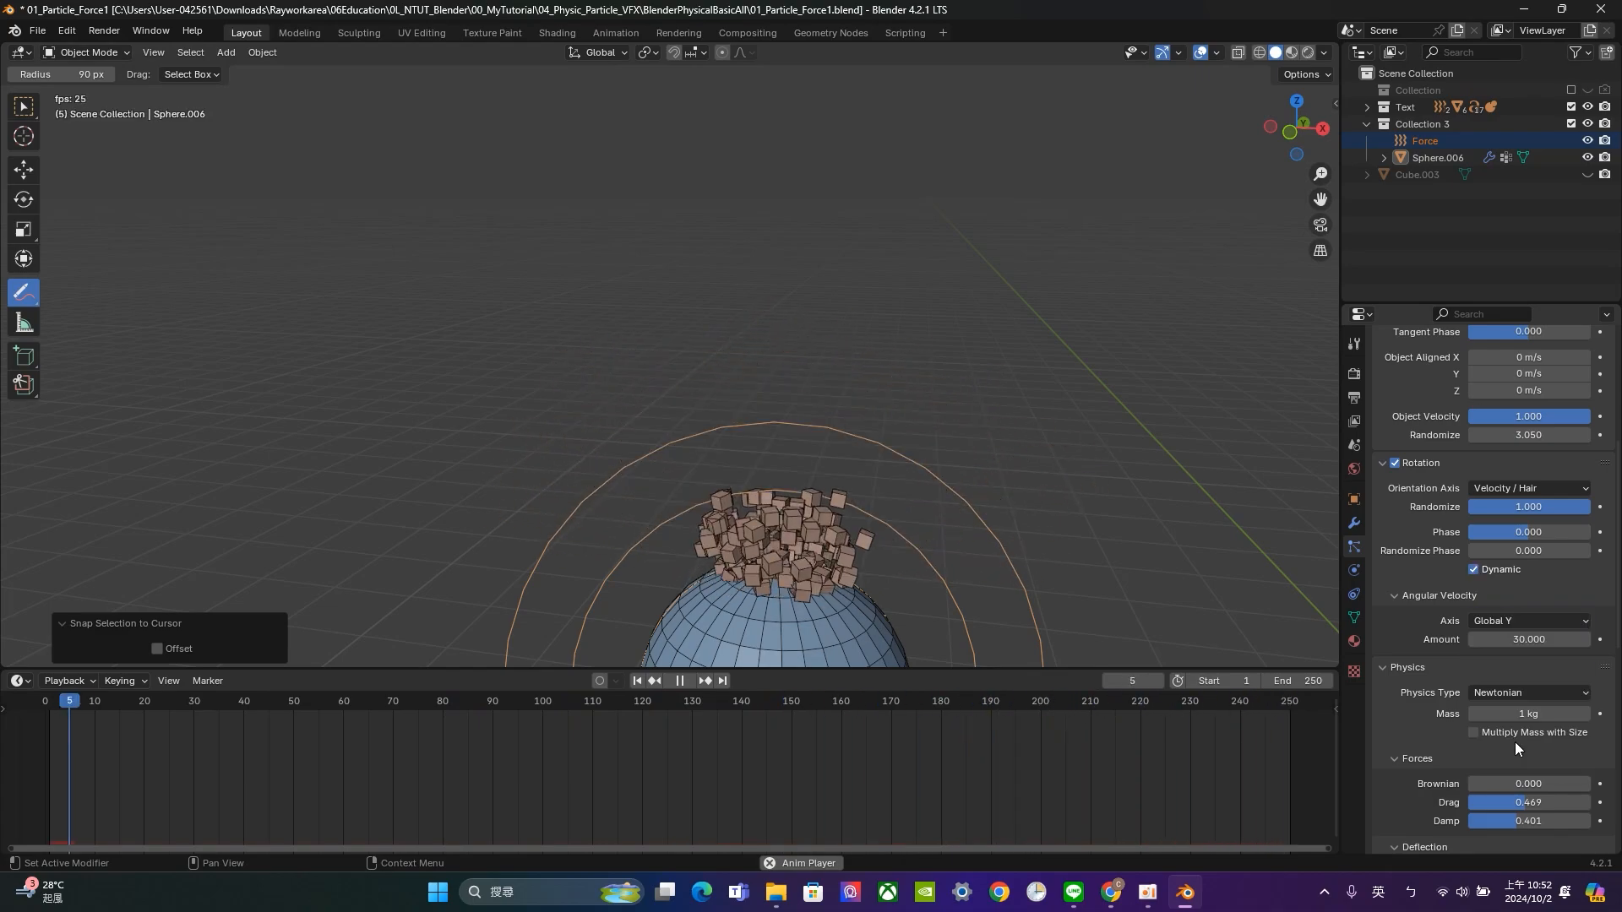
click(1525, 620)
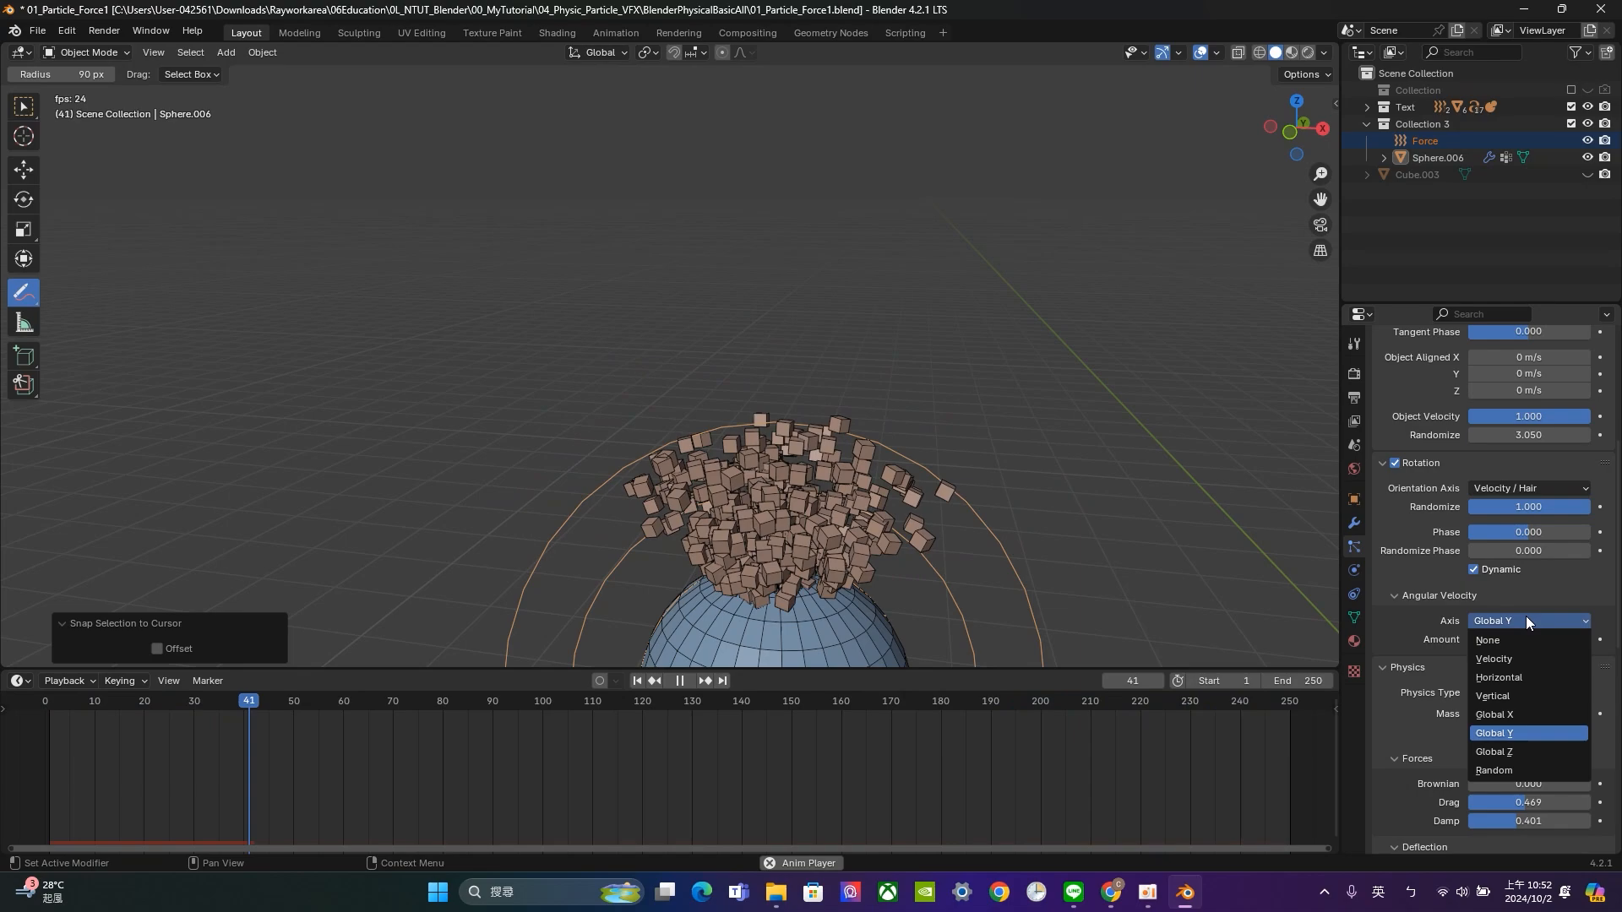
click(1523, 717)
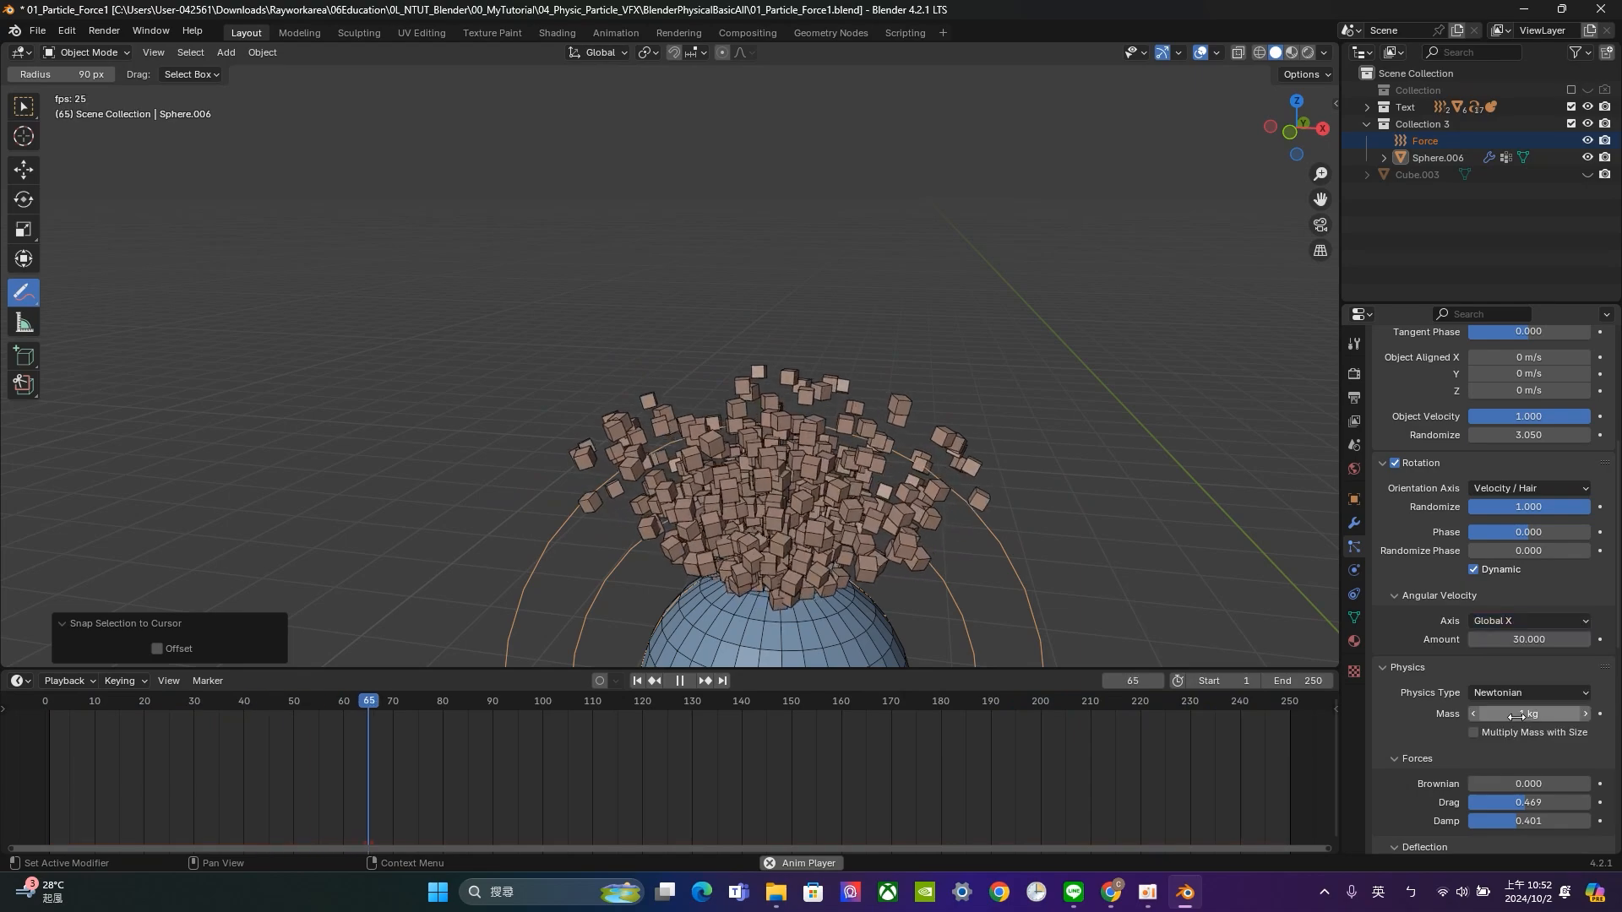
click(1513, 618)
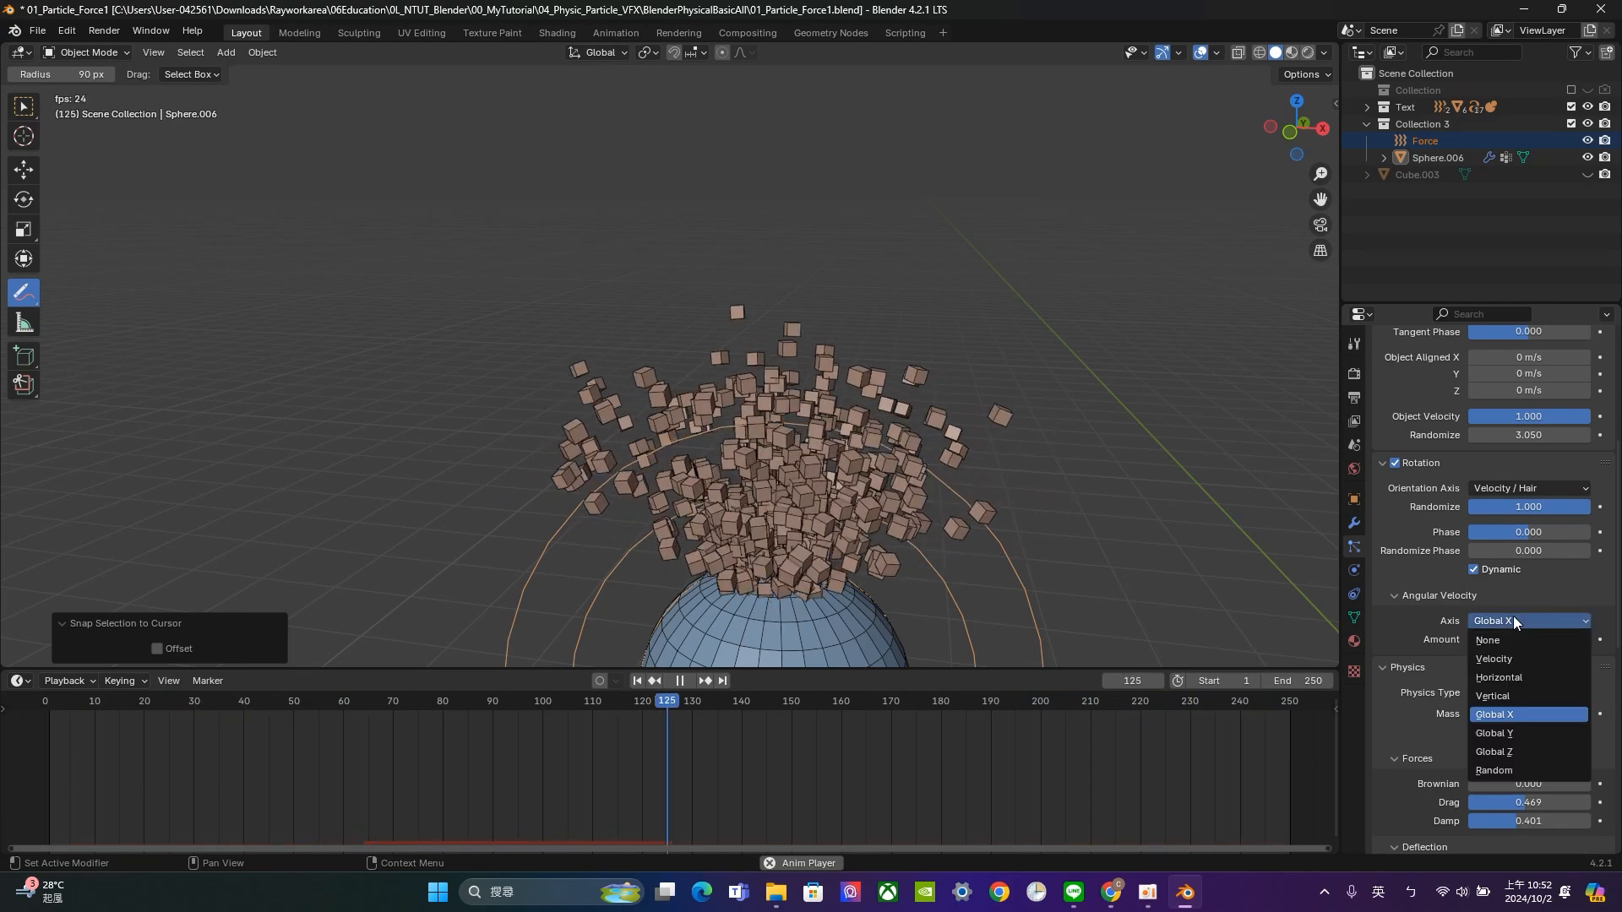
click(1517, 658)
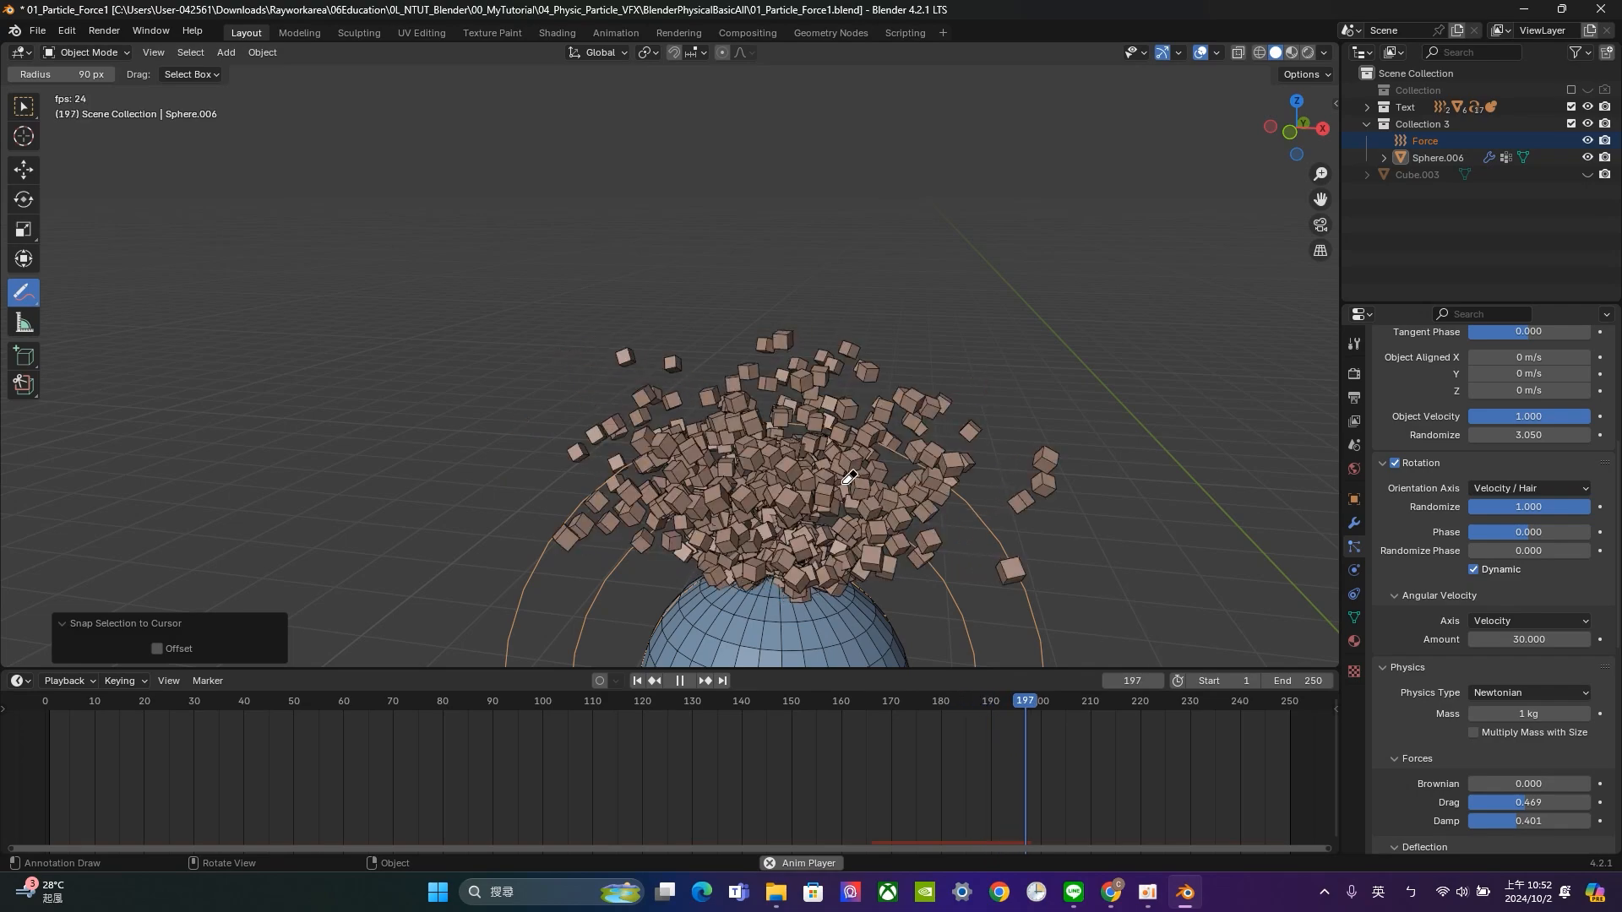
Stop the playback and set the particles' Brownian force to 0.930.
scroll(831, 484, down, 4)
shift+middle_drag(828, 457, 808, 309)
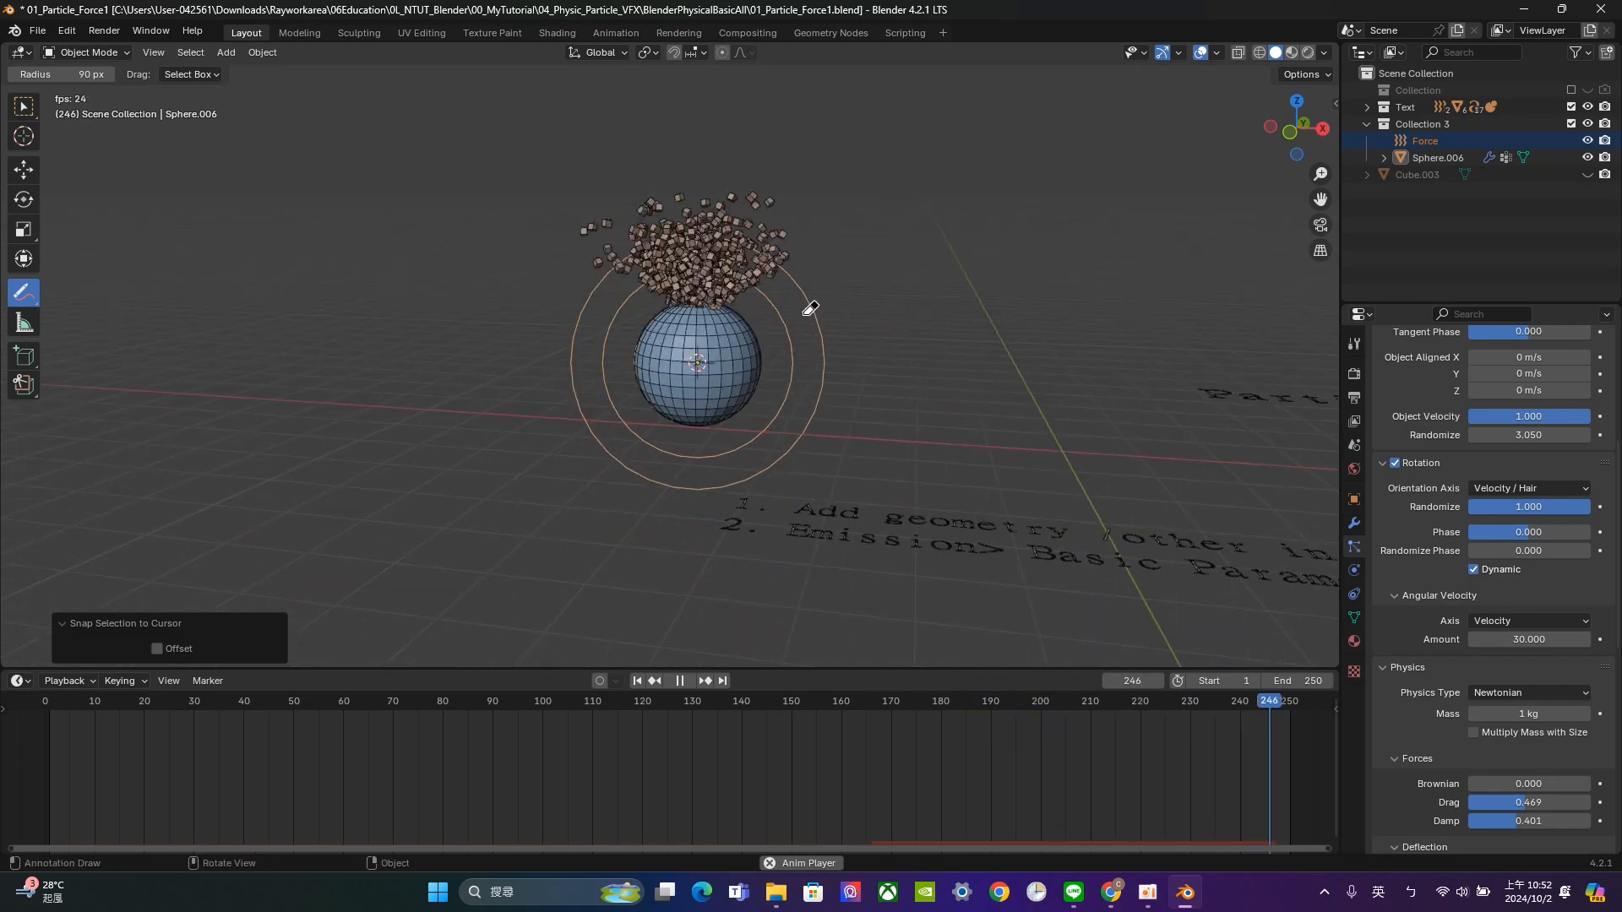
key(space)
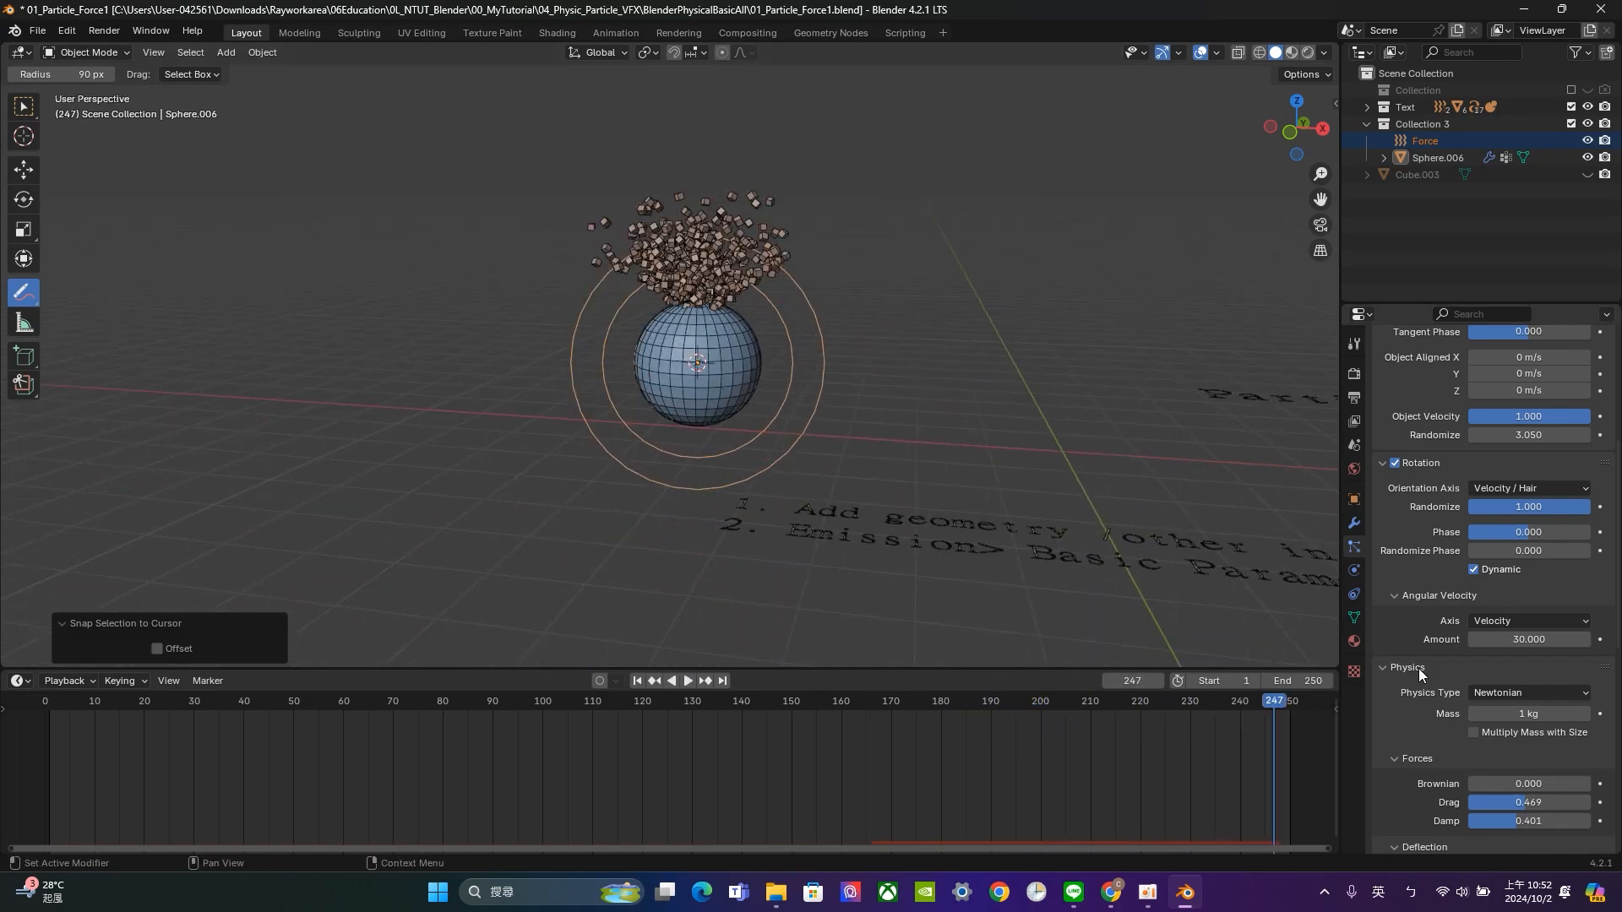
drag(1518, 784, 1563, 784)
scroll(1539, 764, down, 4)
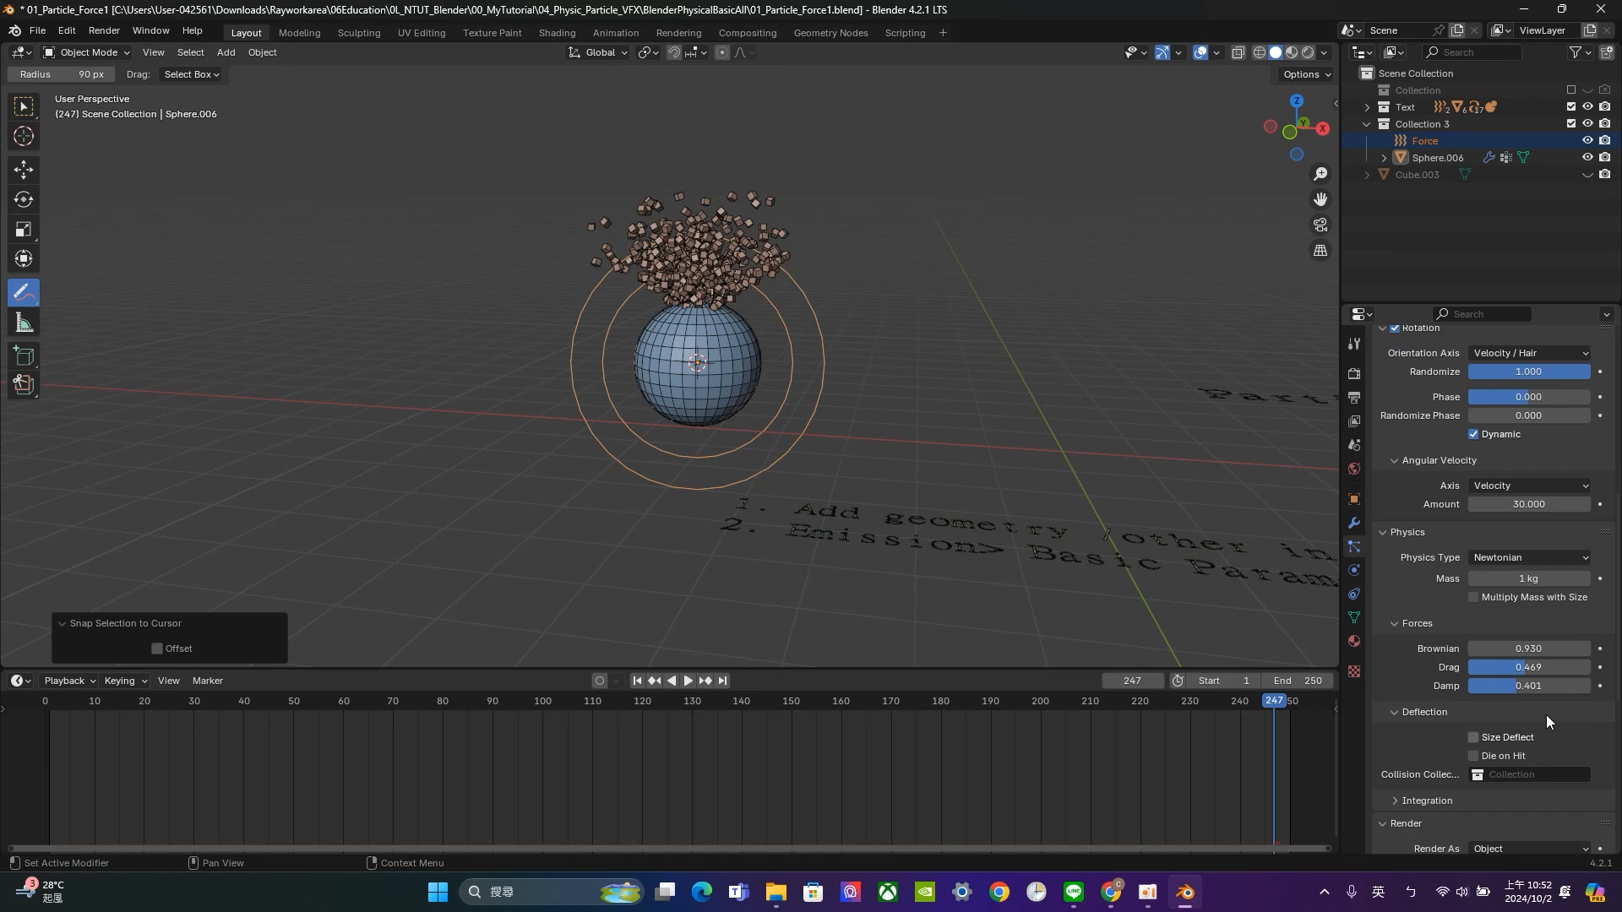
Collapse the Velocity, Rotation, Physics and Render settings of the particle system.
scroll(1527, 652, down, 4)
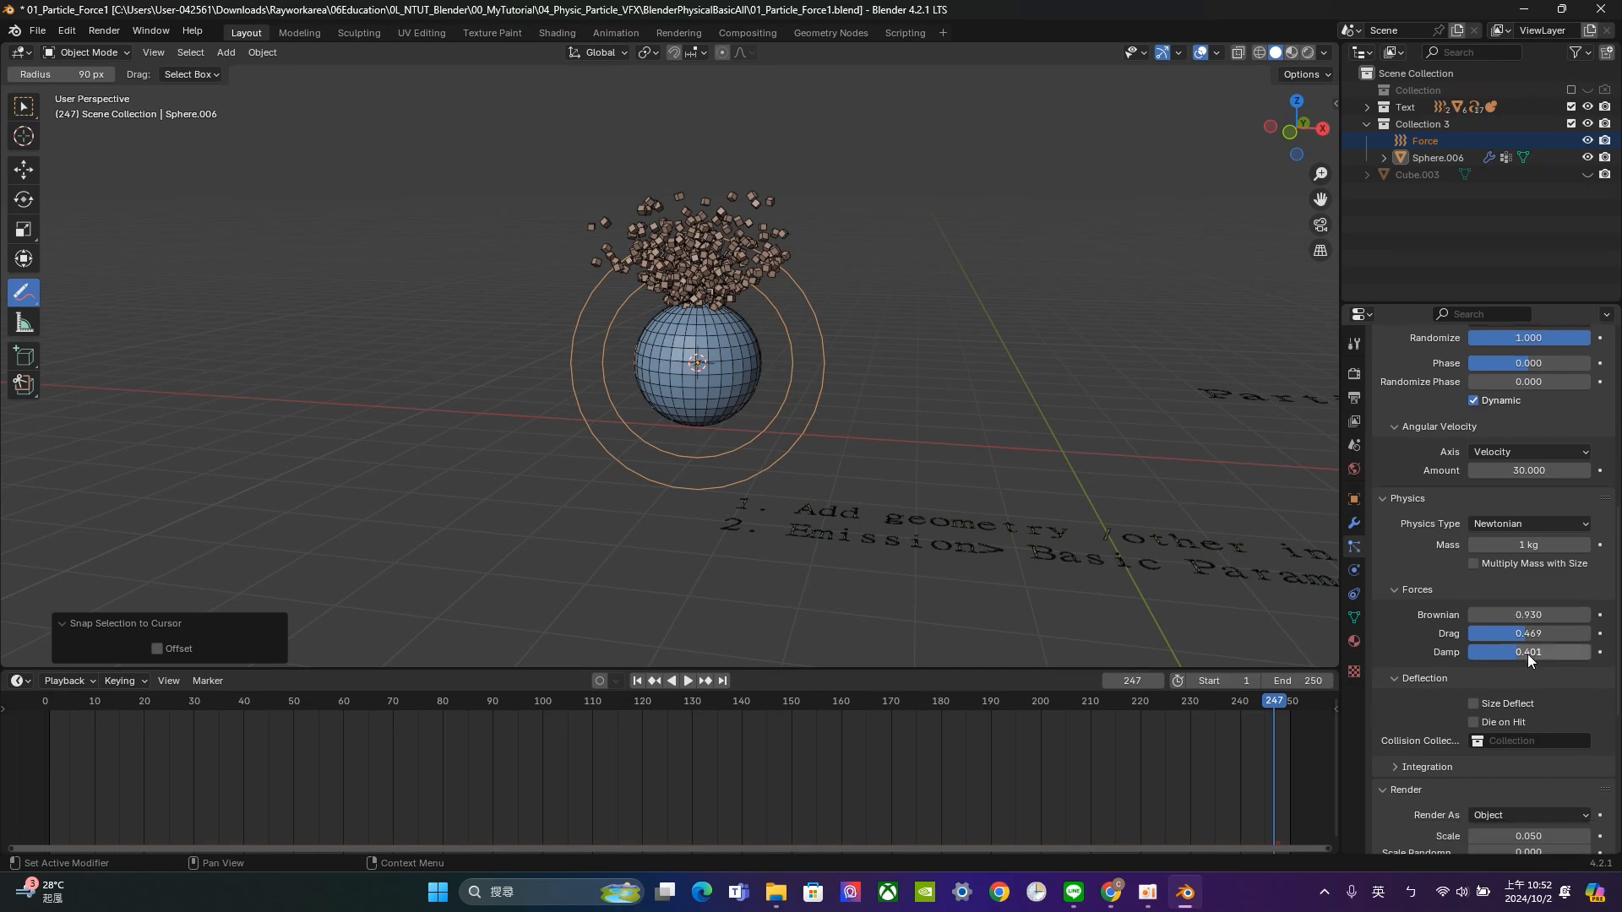
scroll(1527, 646, up, 1)
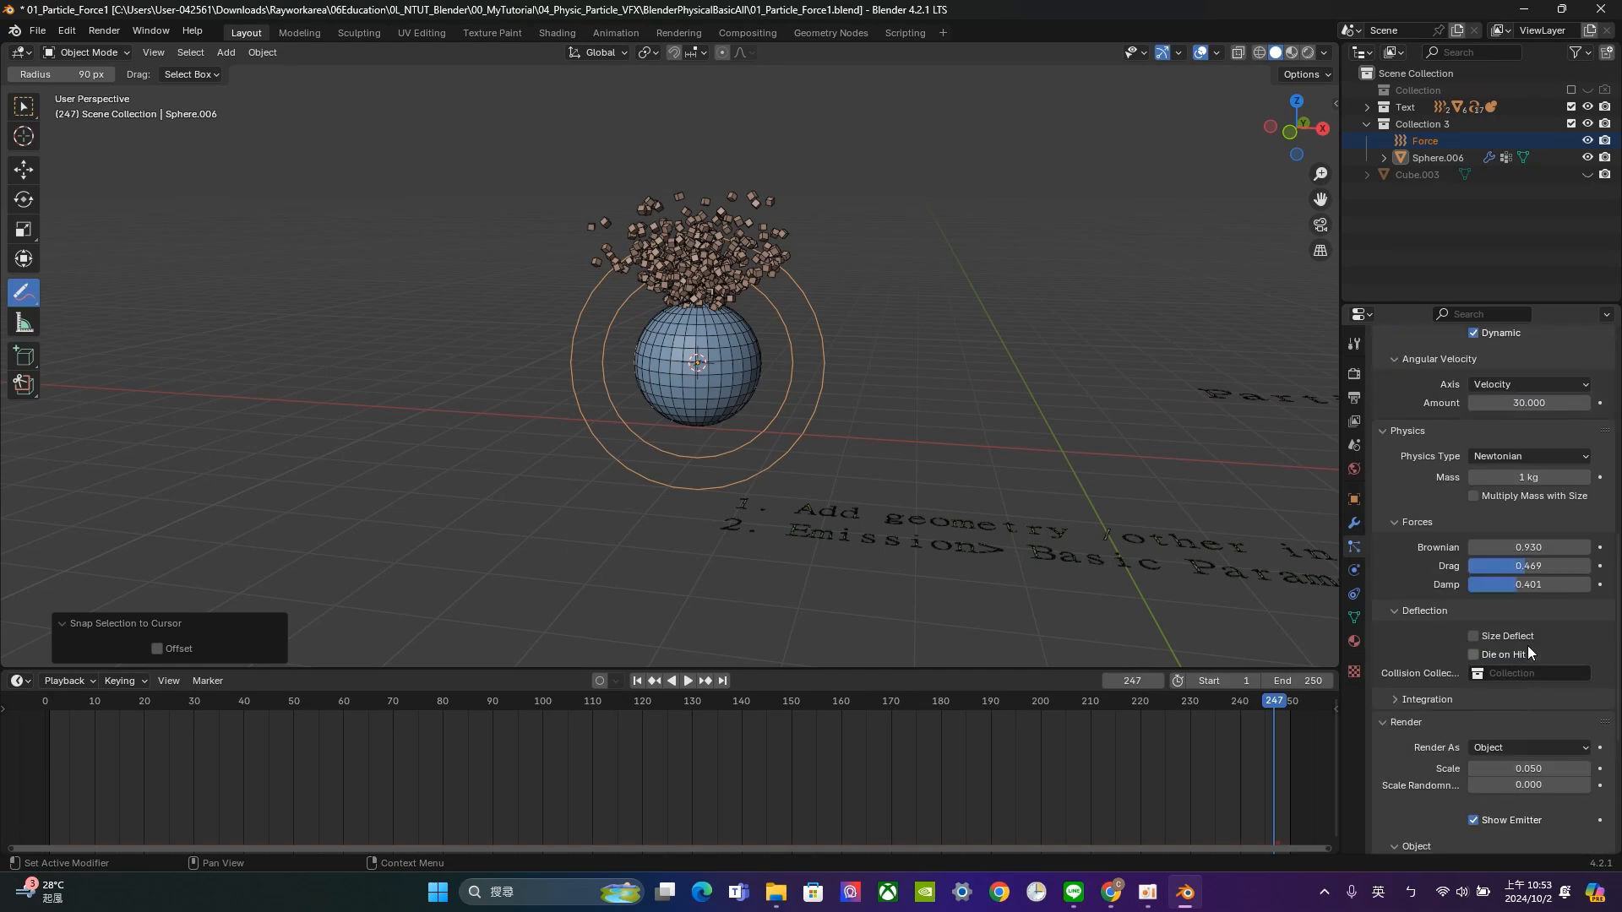
scroll(1527, 645, up, 8)
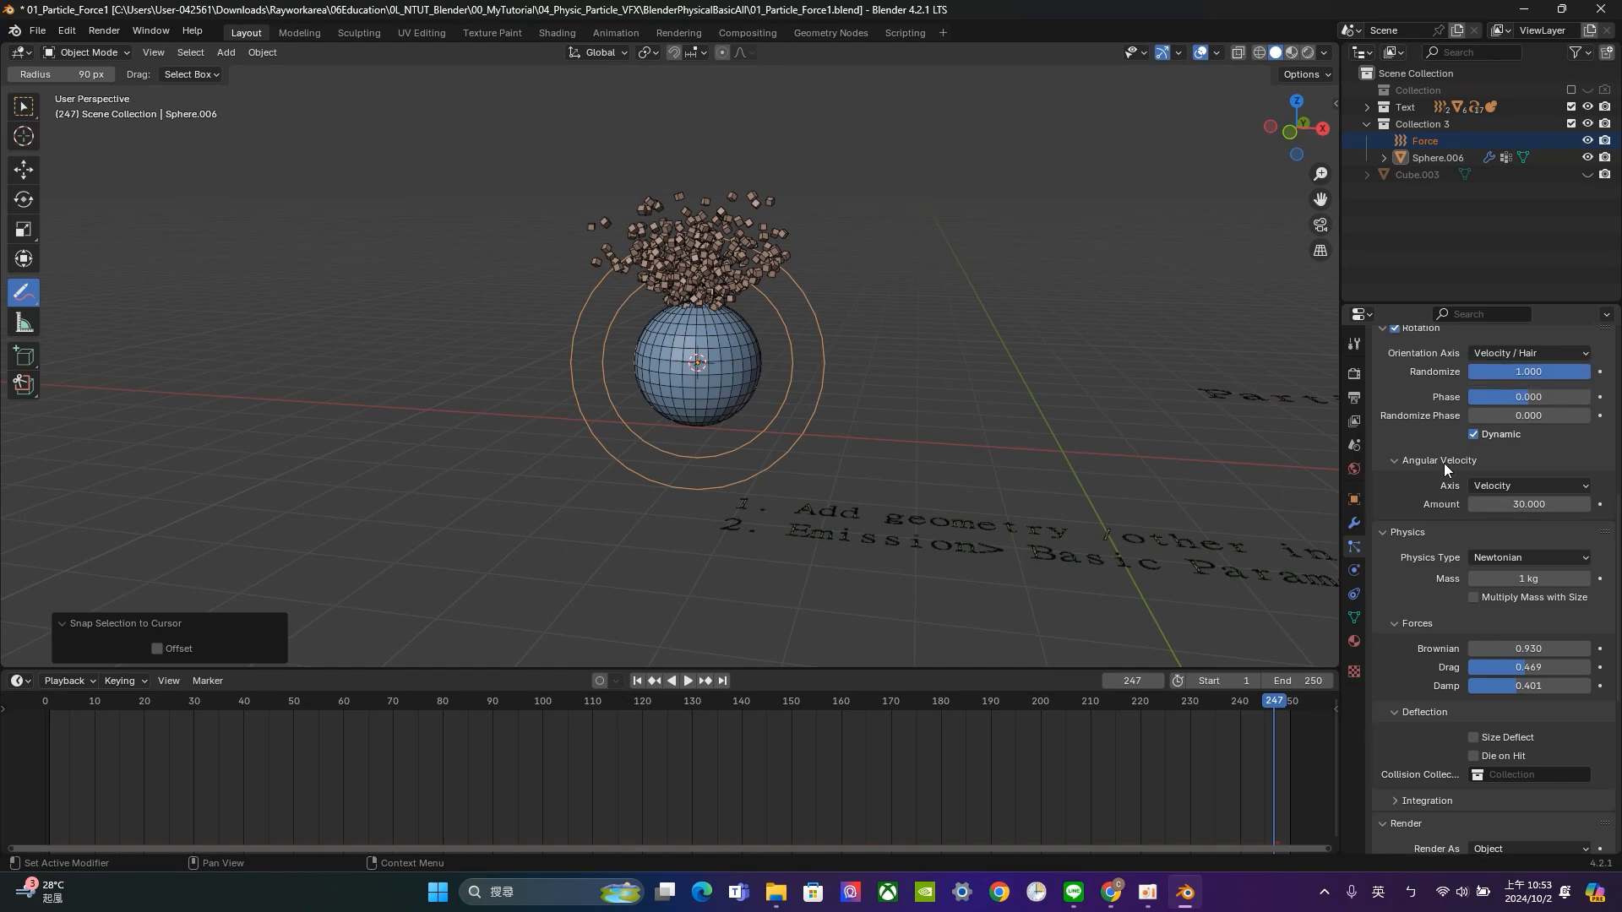
scroll(1441, 450, up, 5)
click(1408, 444)
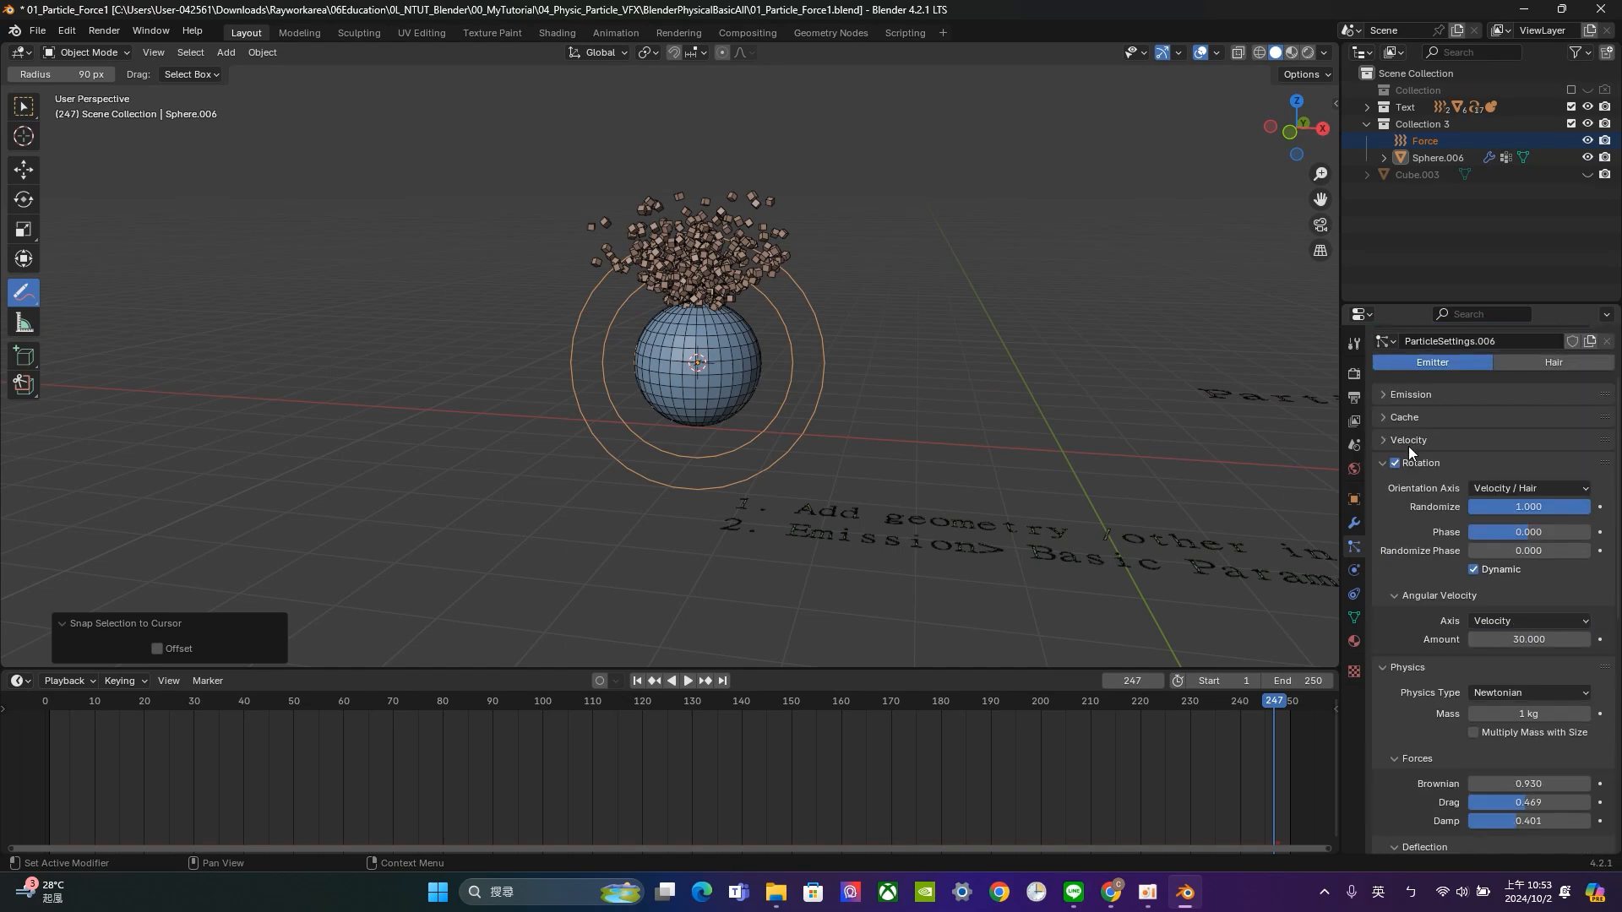
click(1432, 464)
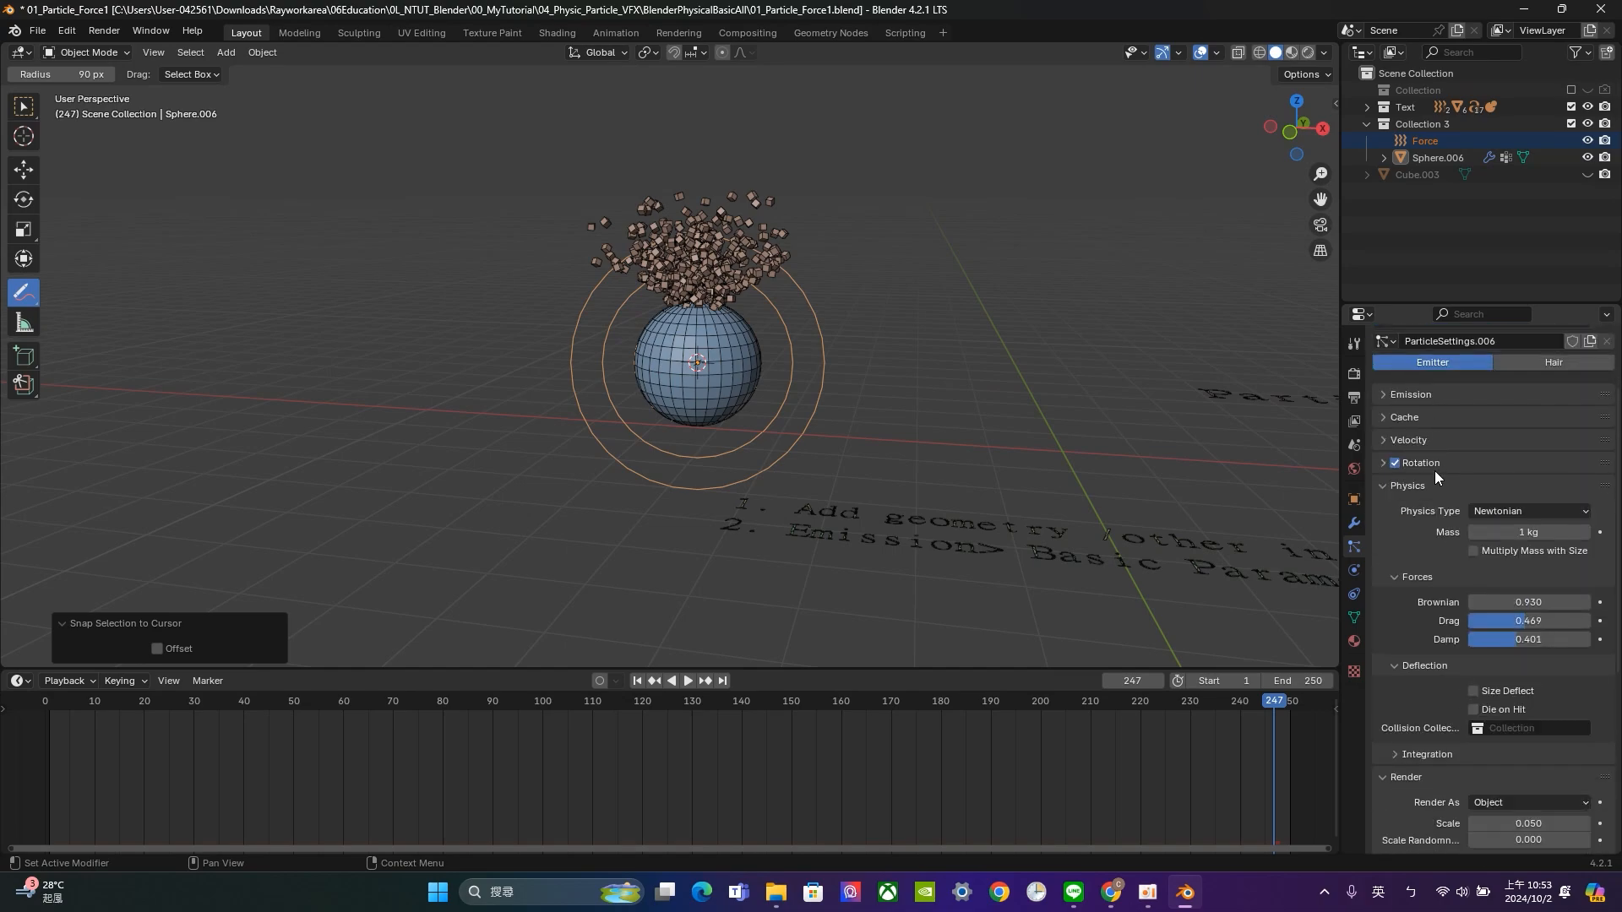
click(1426, 484)
click(1417, 511)
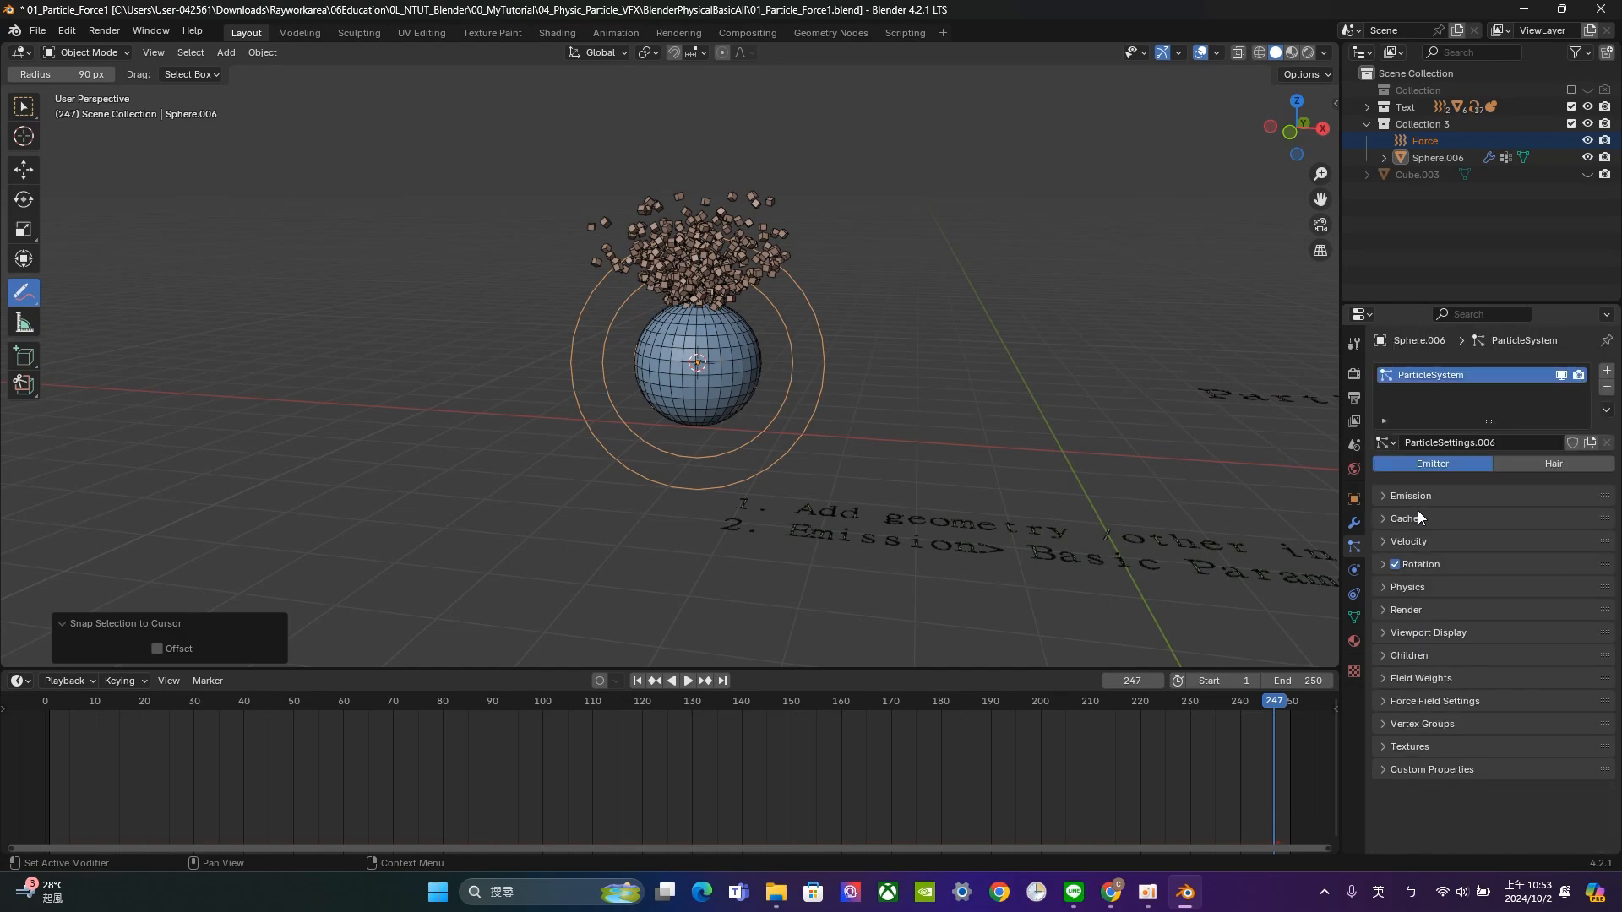
Expand the Children settings, try Simple children, switch back to None, and play the animation from the first frame.
click(1423, 656)
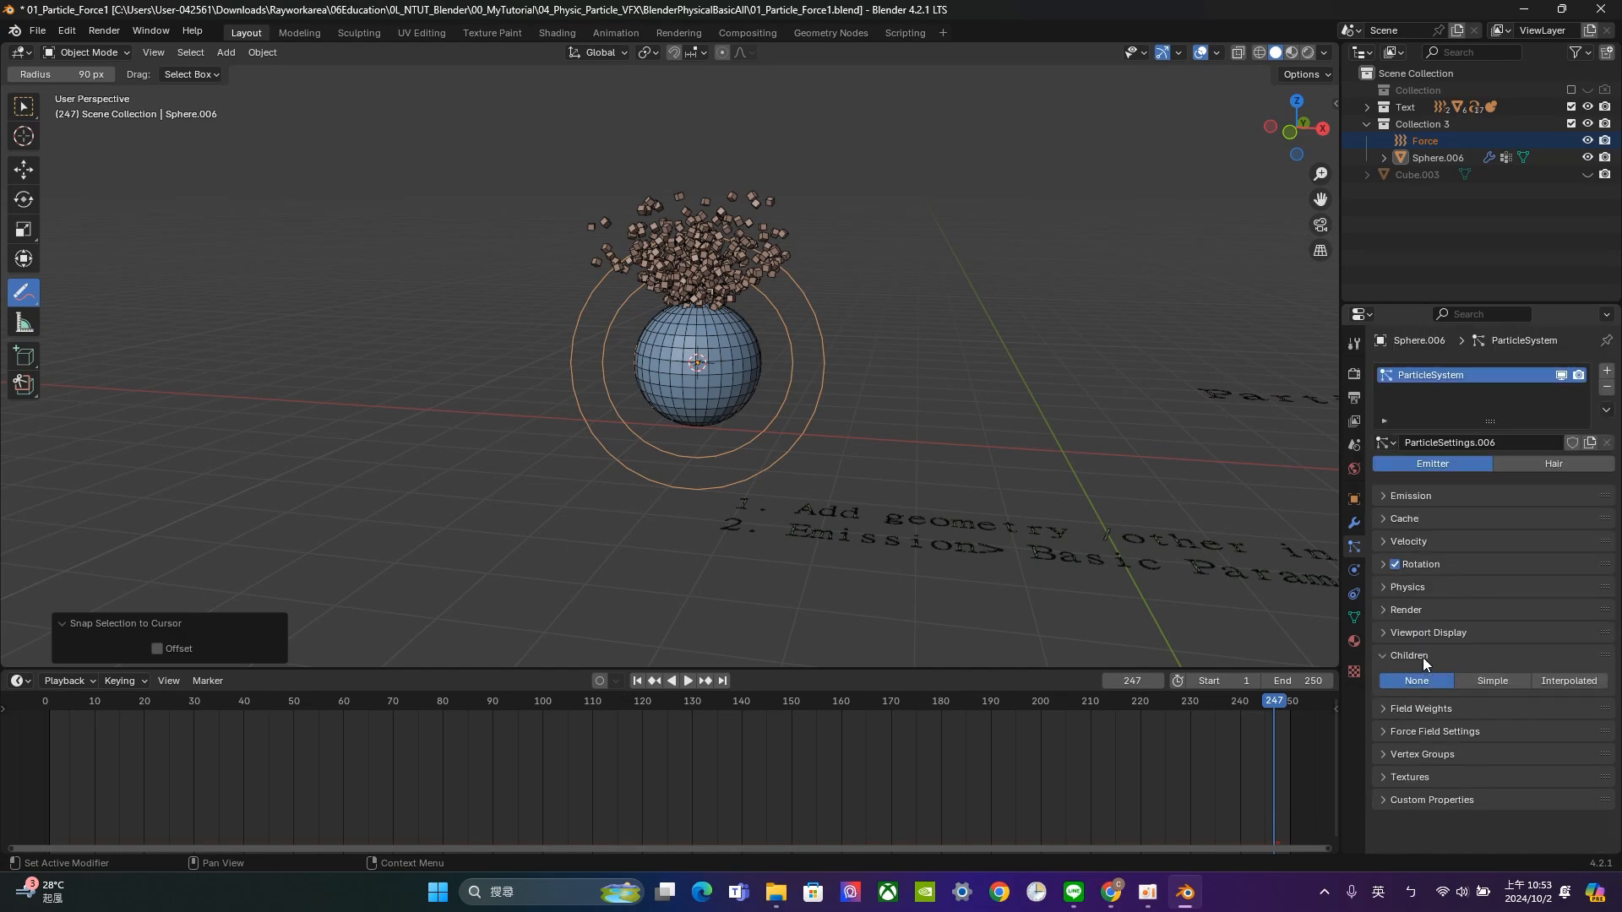
click(1501, 682)
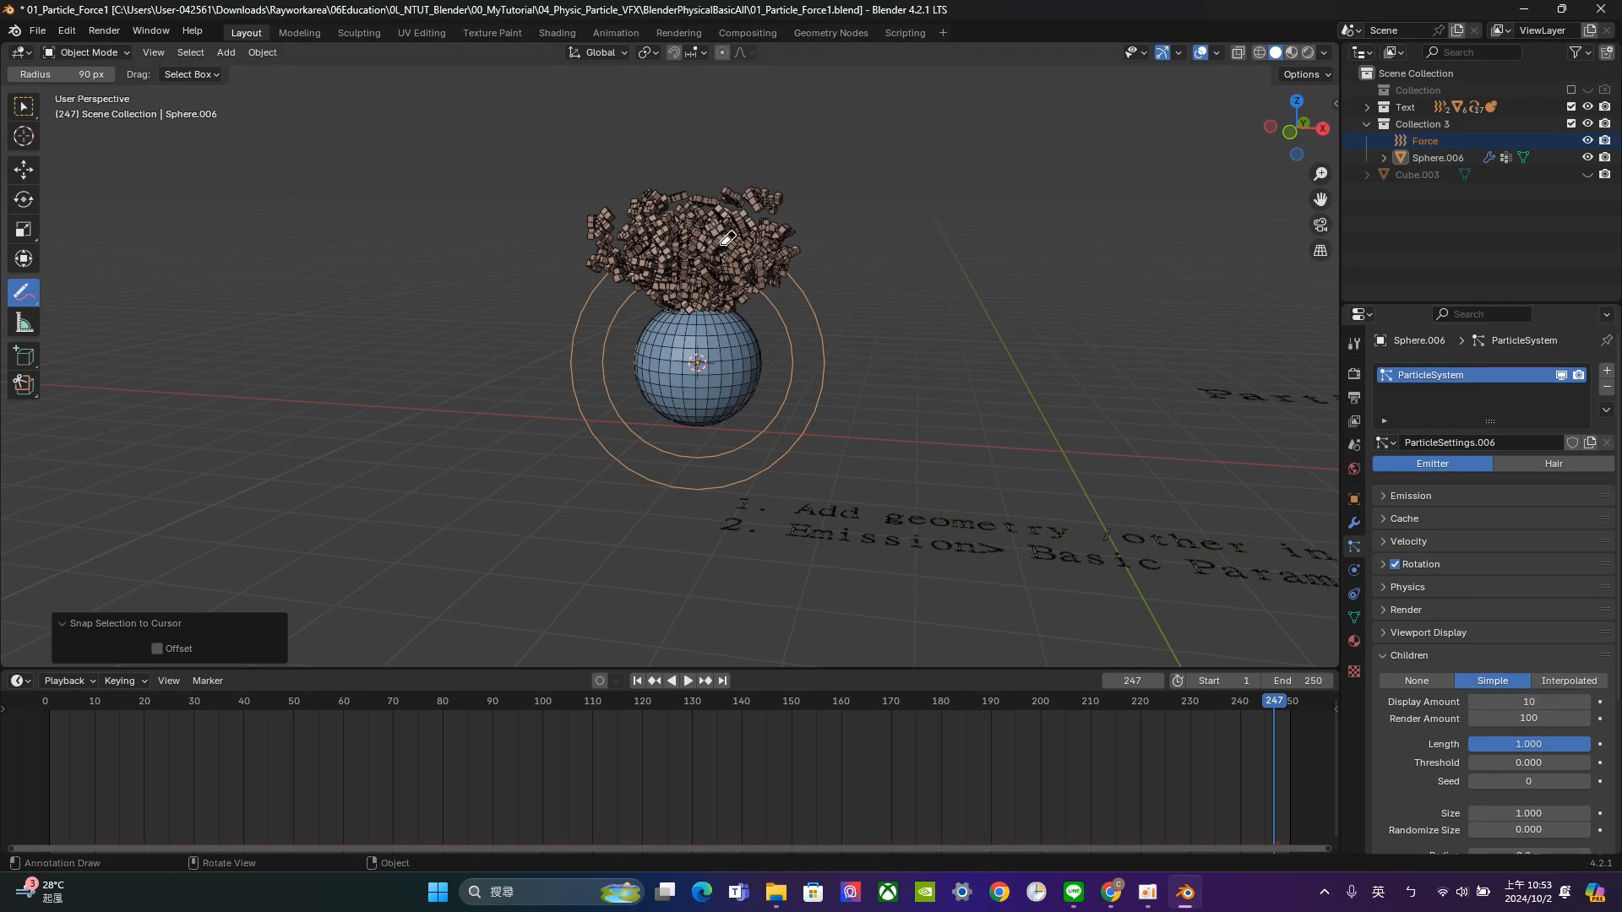
scroll(725, 284, up, 2)
click(637, 681)
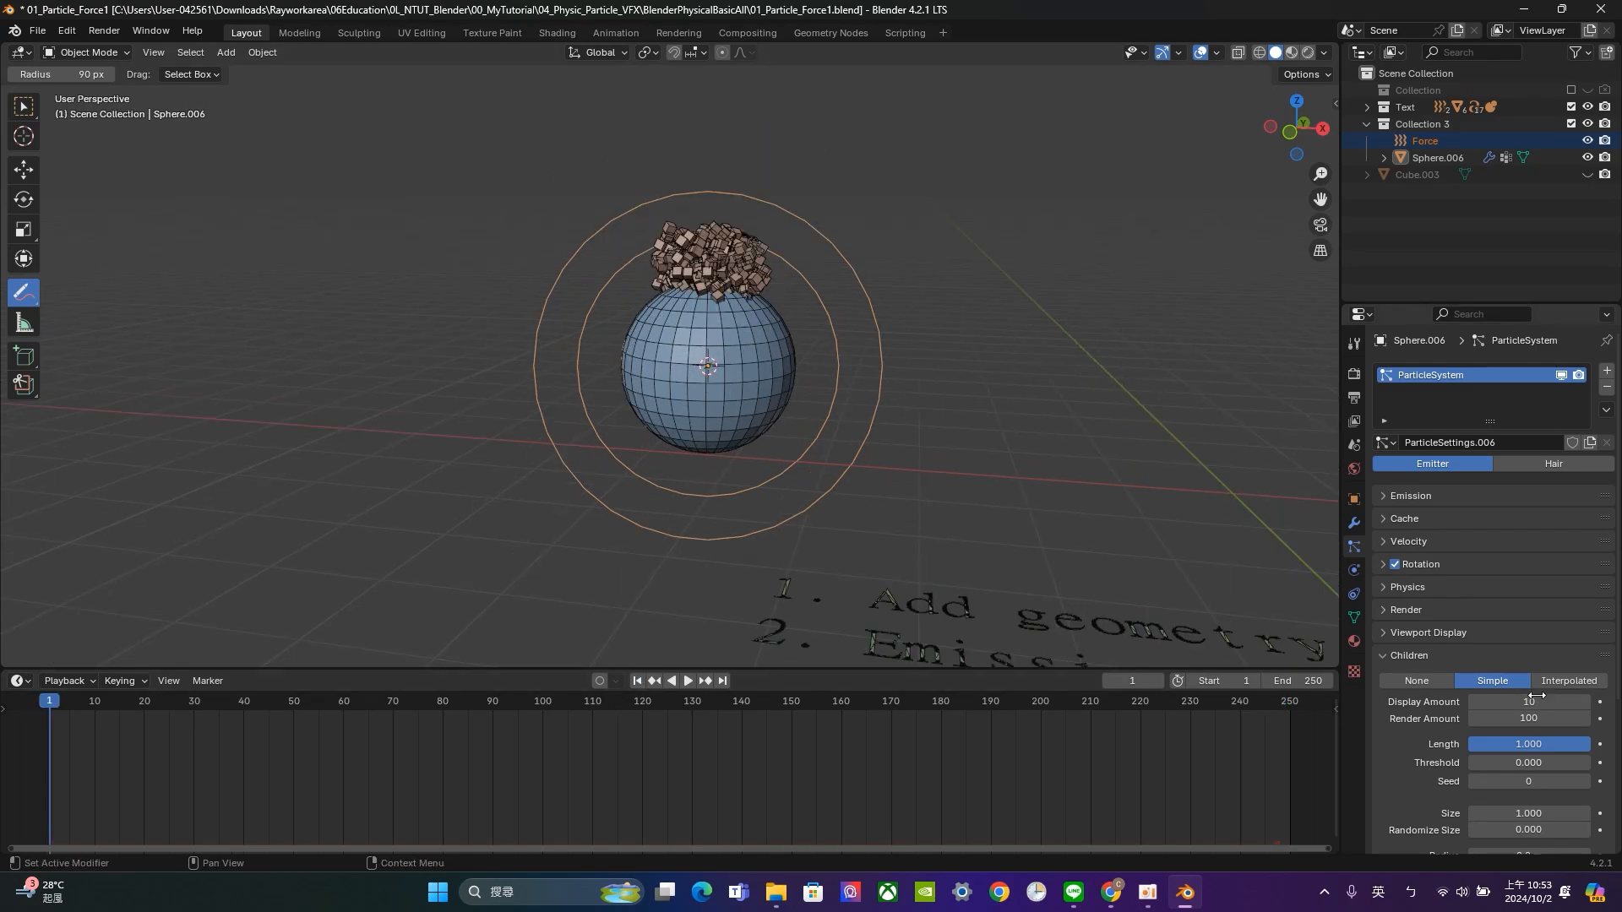
click(1402, 681)
middle_drag(704, 256, 703, 649)
click(689, 681)
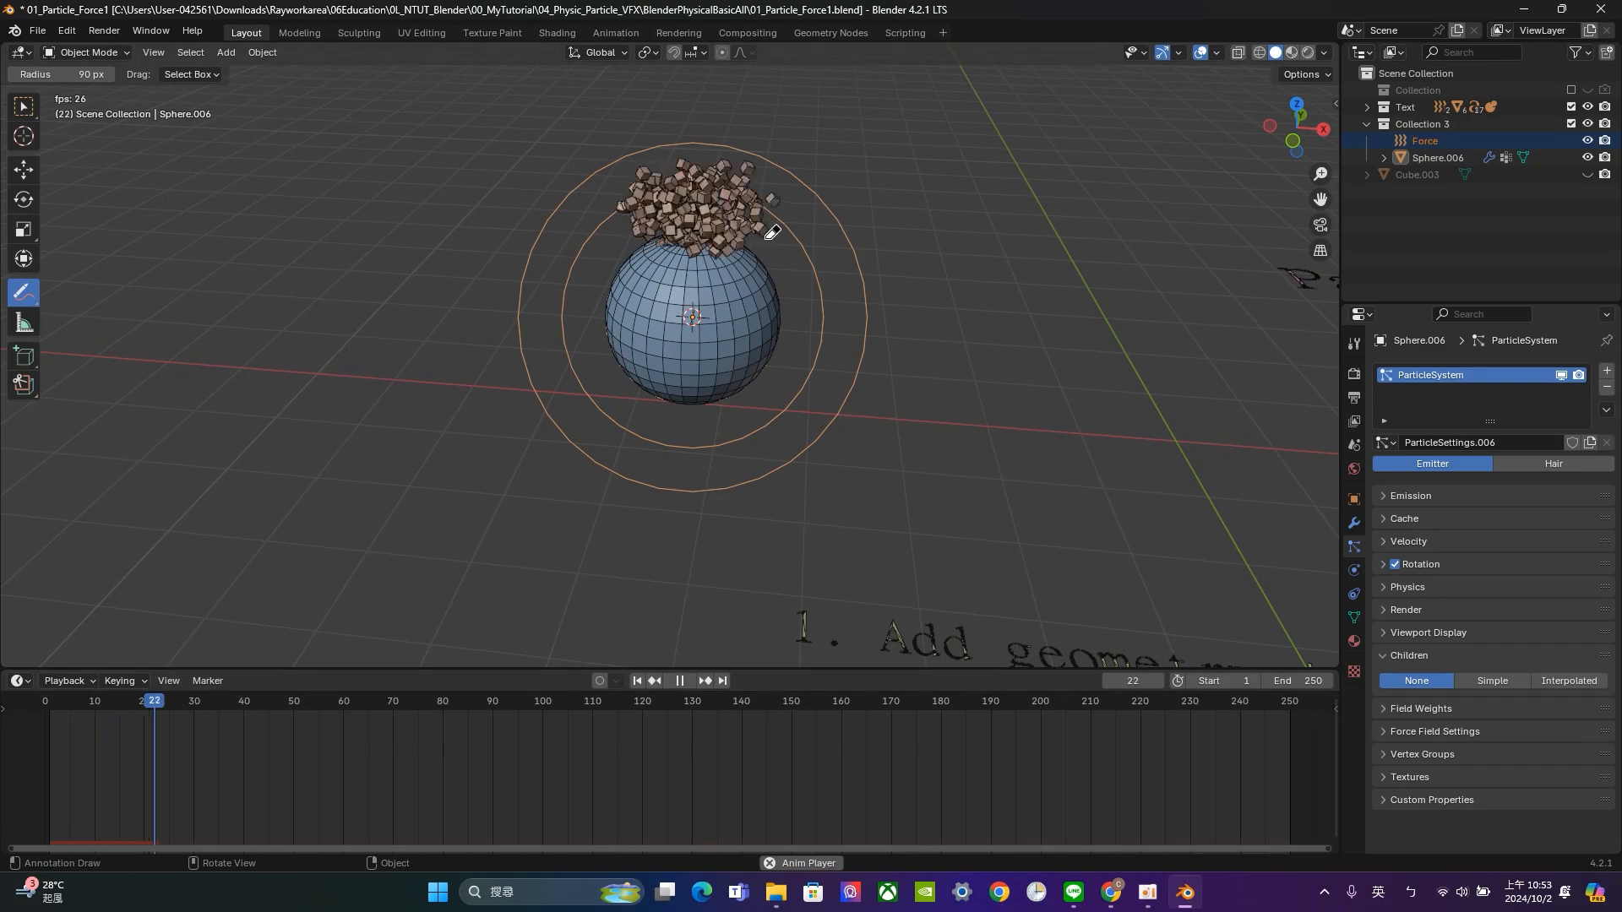
Set the particles' Children type to Simple and reduce its Display Amount to 4 during playback.
click(1502, 681)
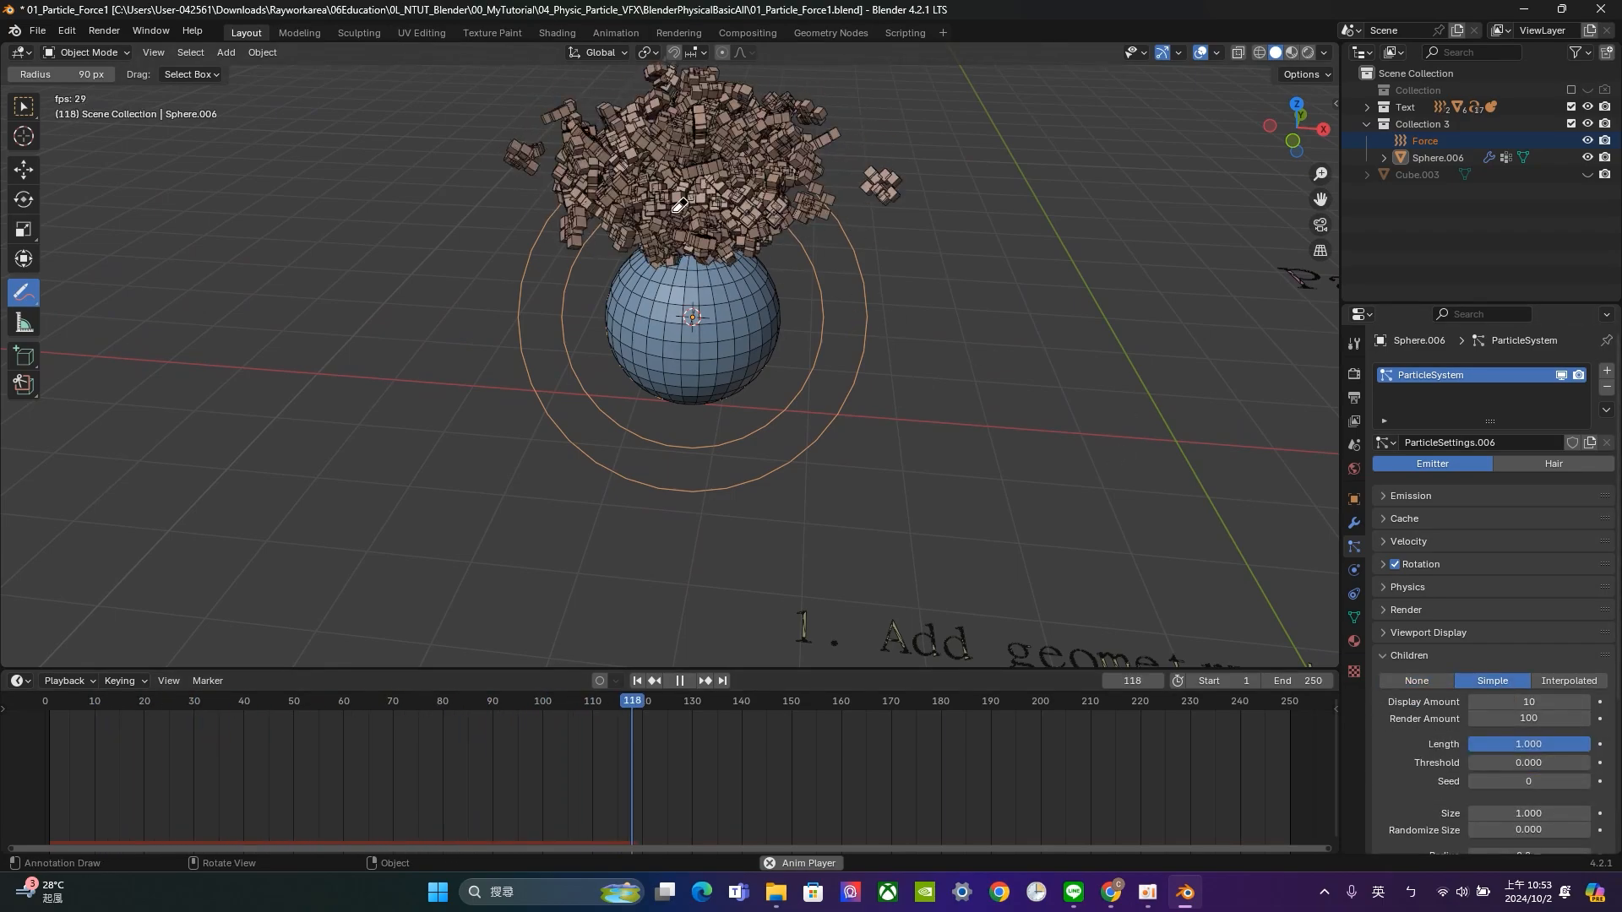
mouse_move(1544, 703)
mouse_down()
mouse_move(1487, 703)
mouse_move(1520, 702)
mouse_up()
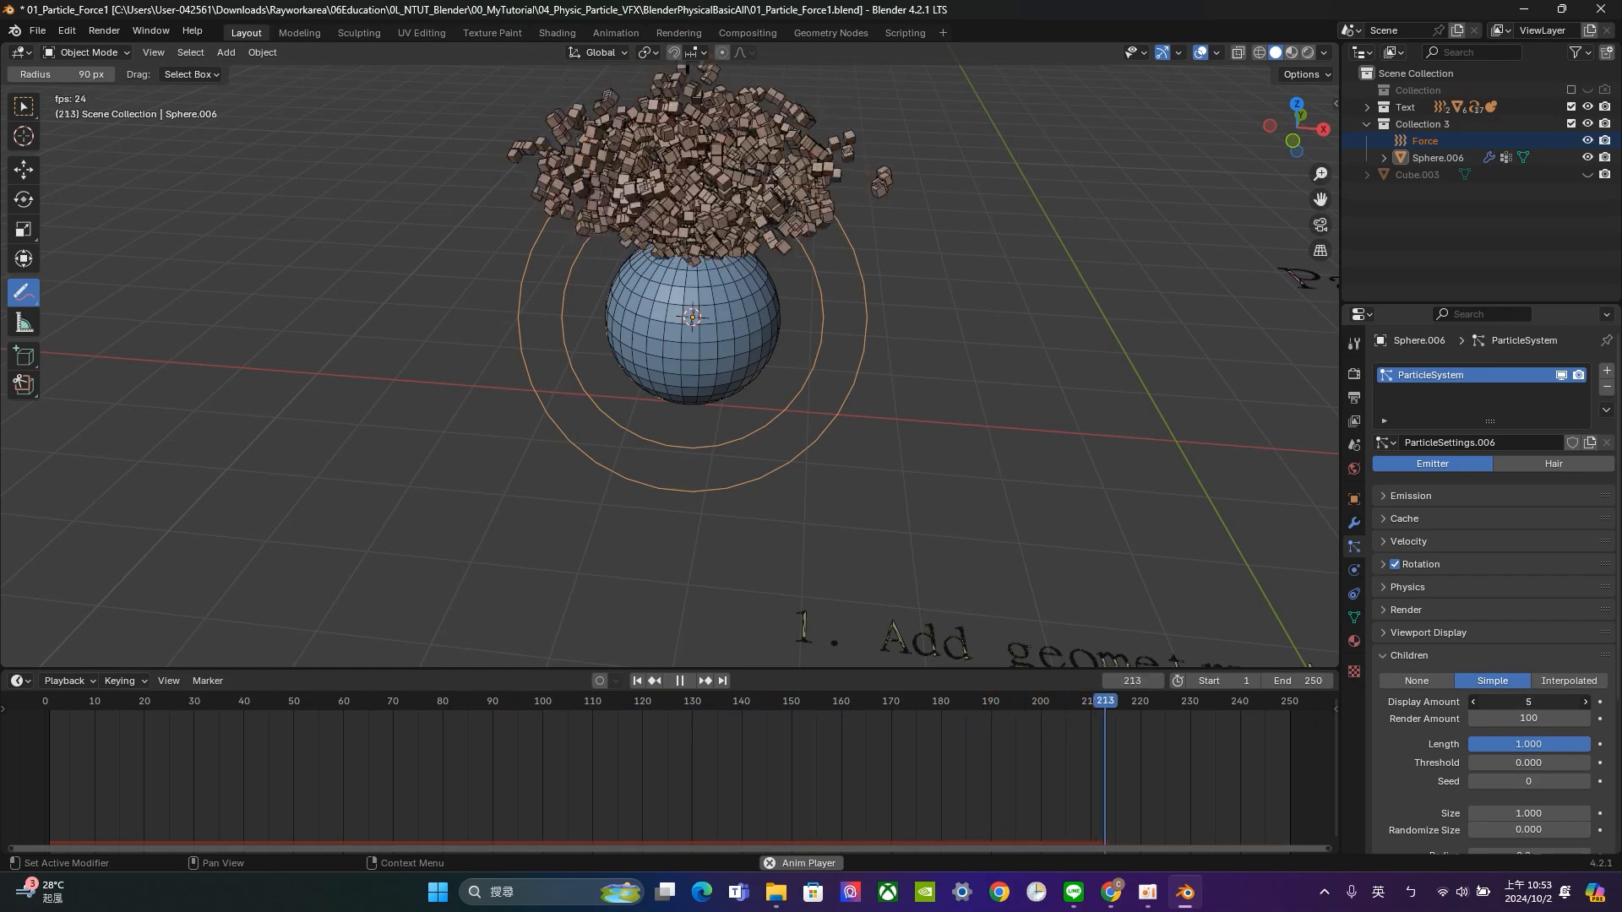
drag(1517, 703, 1492, 703)
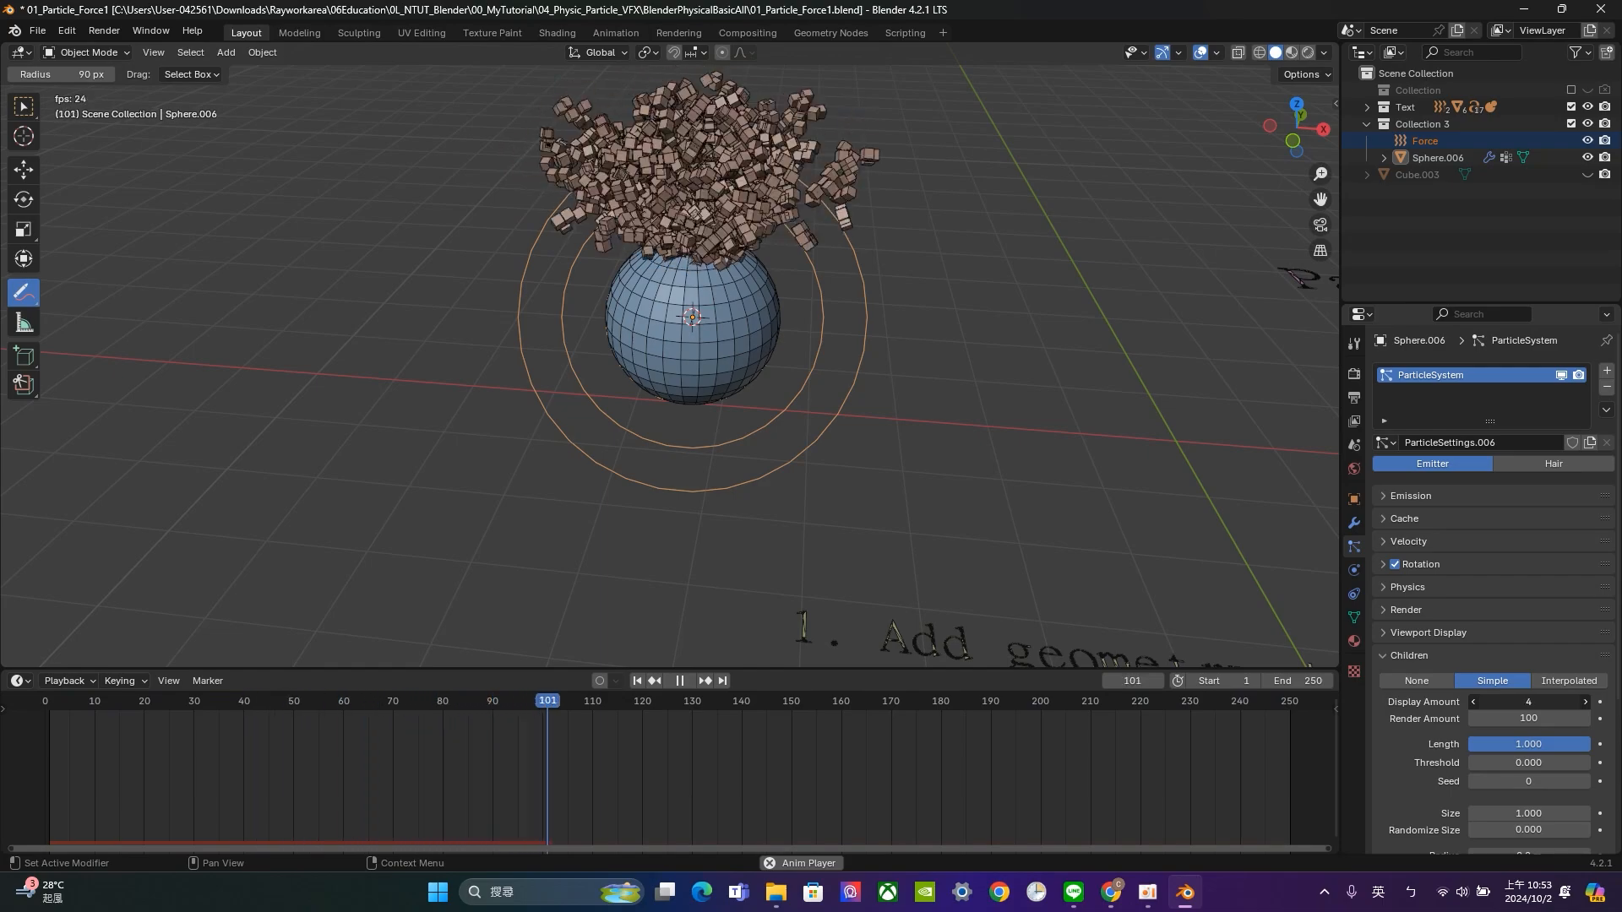
Try the Interpolated children type, return it to Simple and collapse the Children settings.
click(1571, 681)
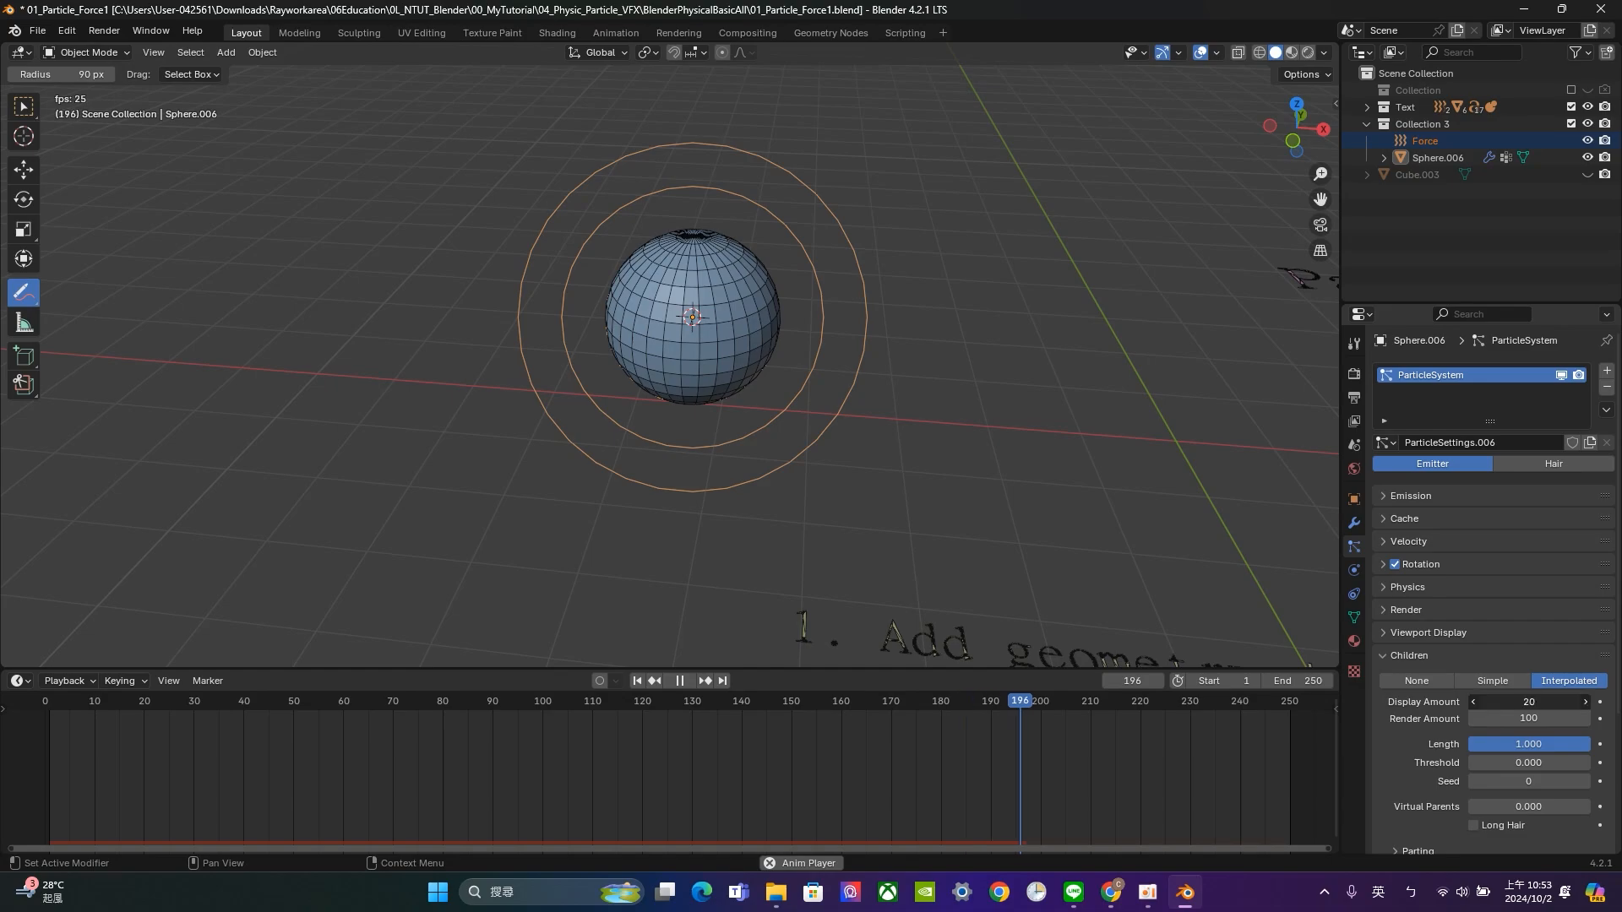
click(1504, 684)
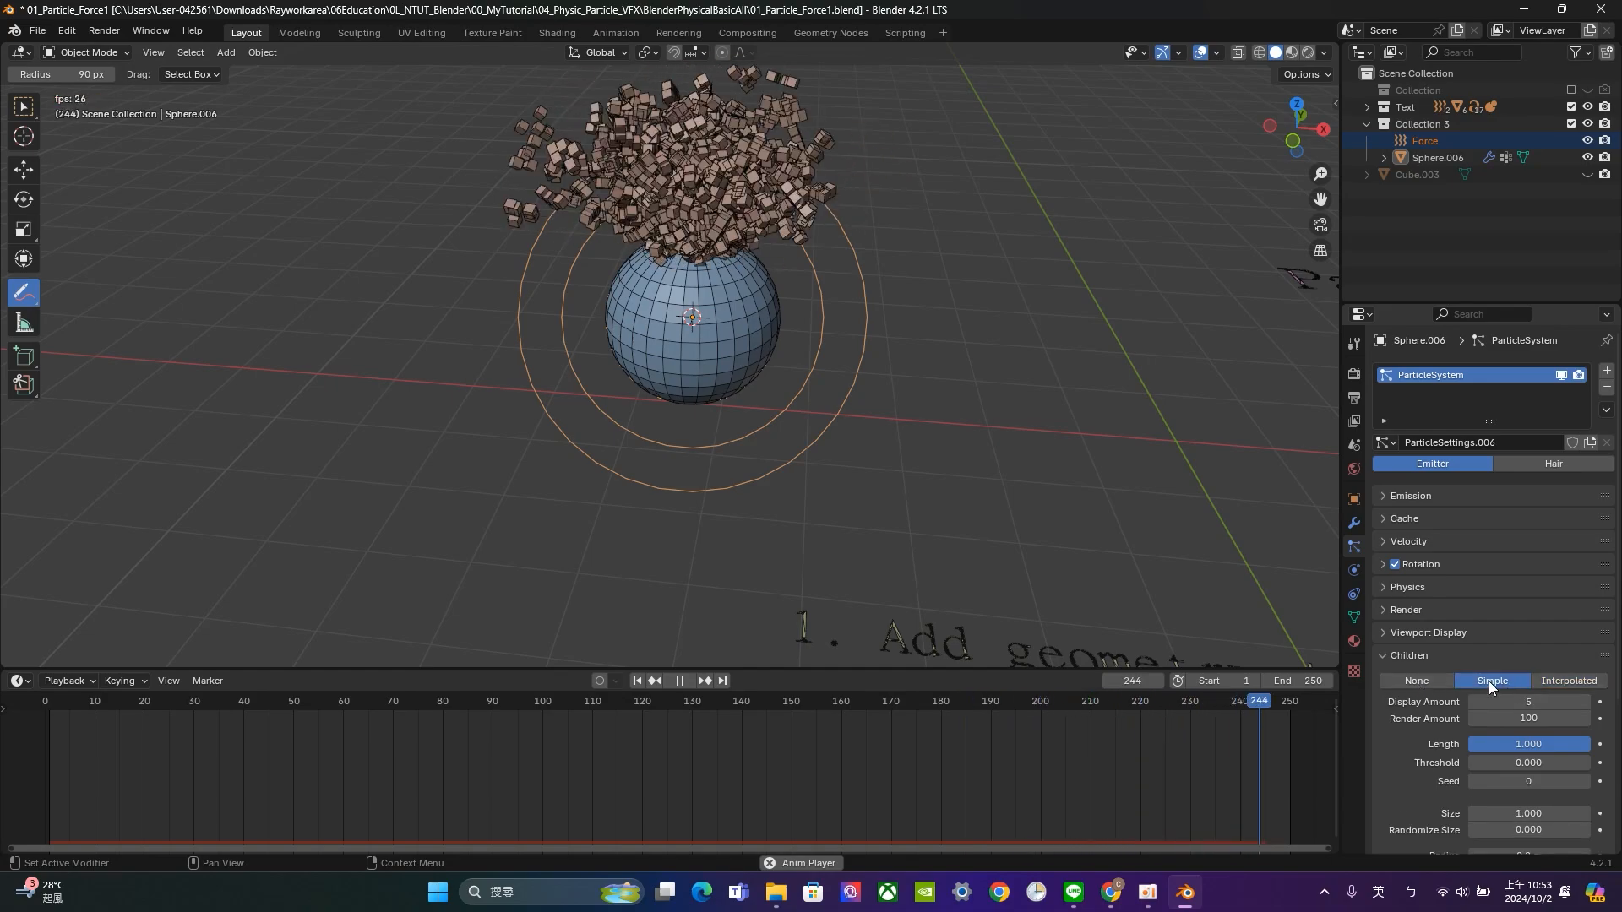
click(1421, 657)
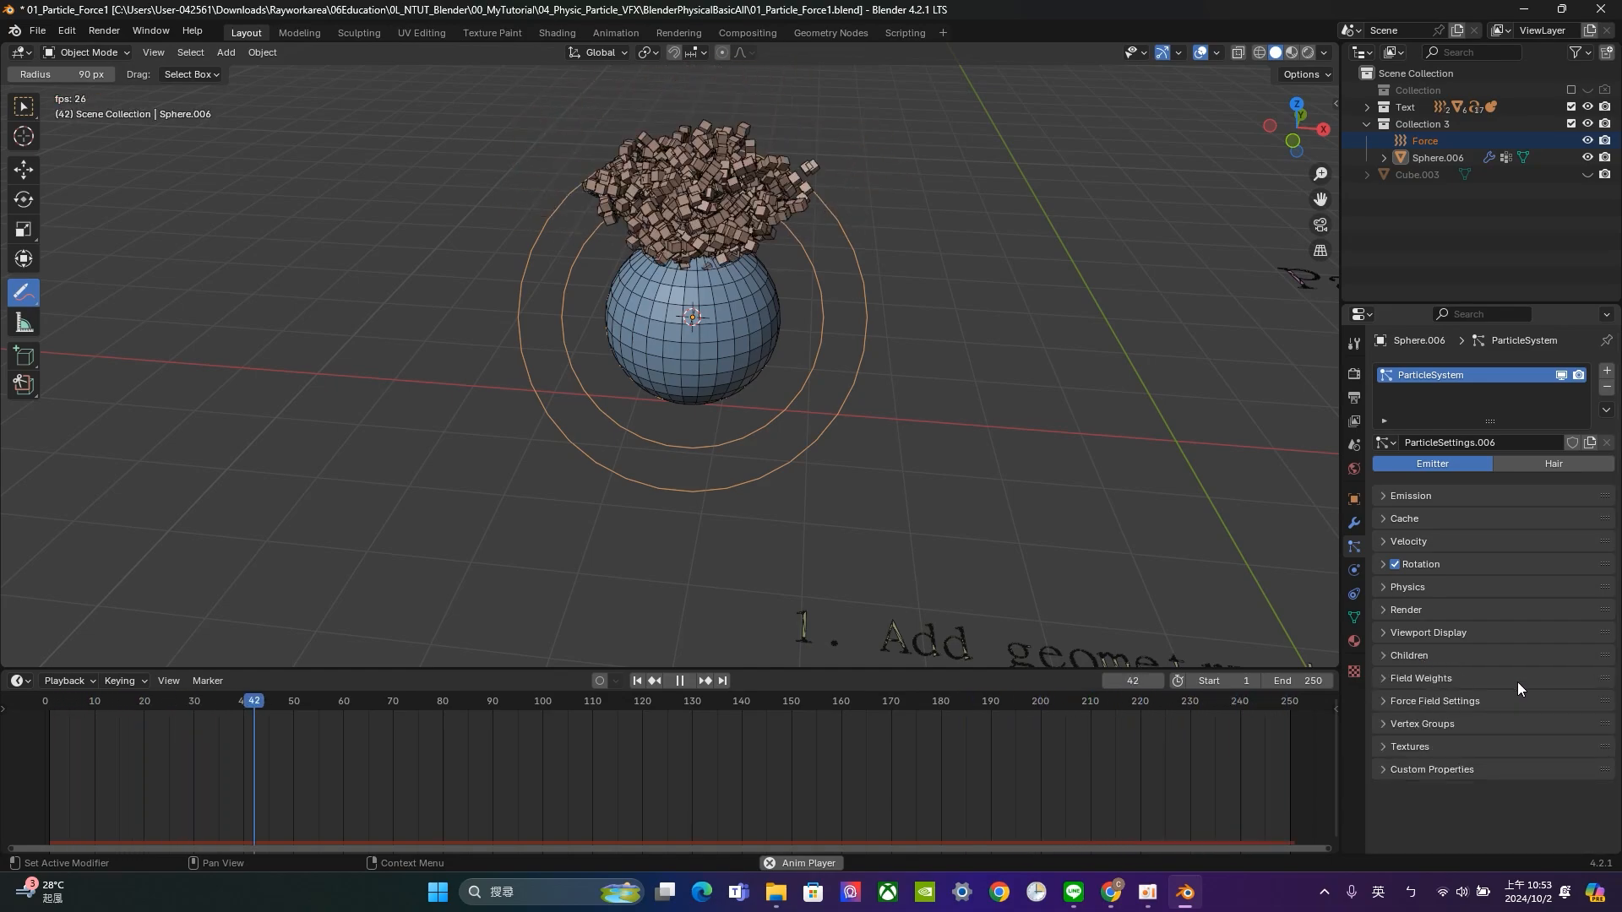
Expand the particle system's Field Weights settings and stop the playback.
click(1463, 678)
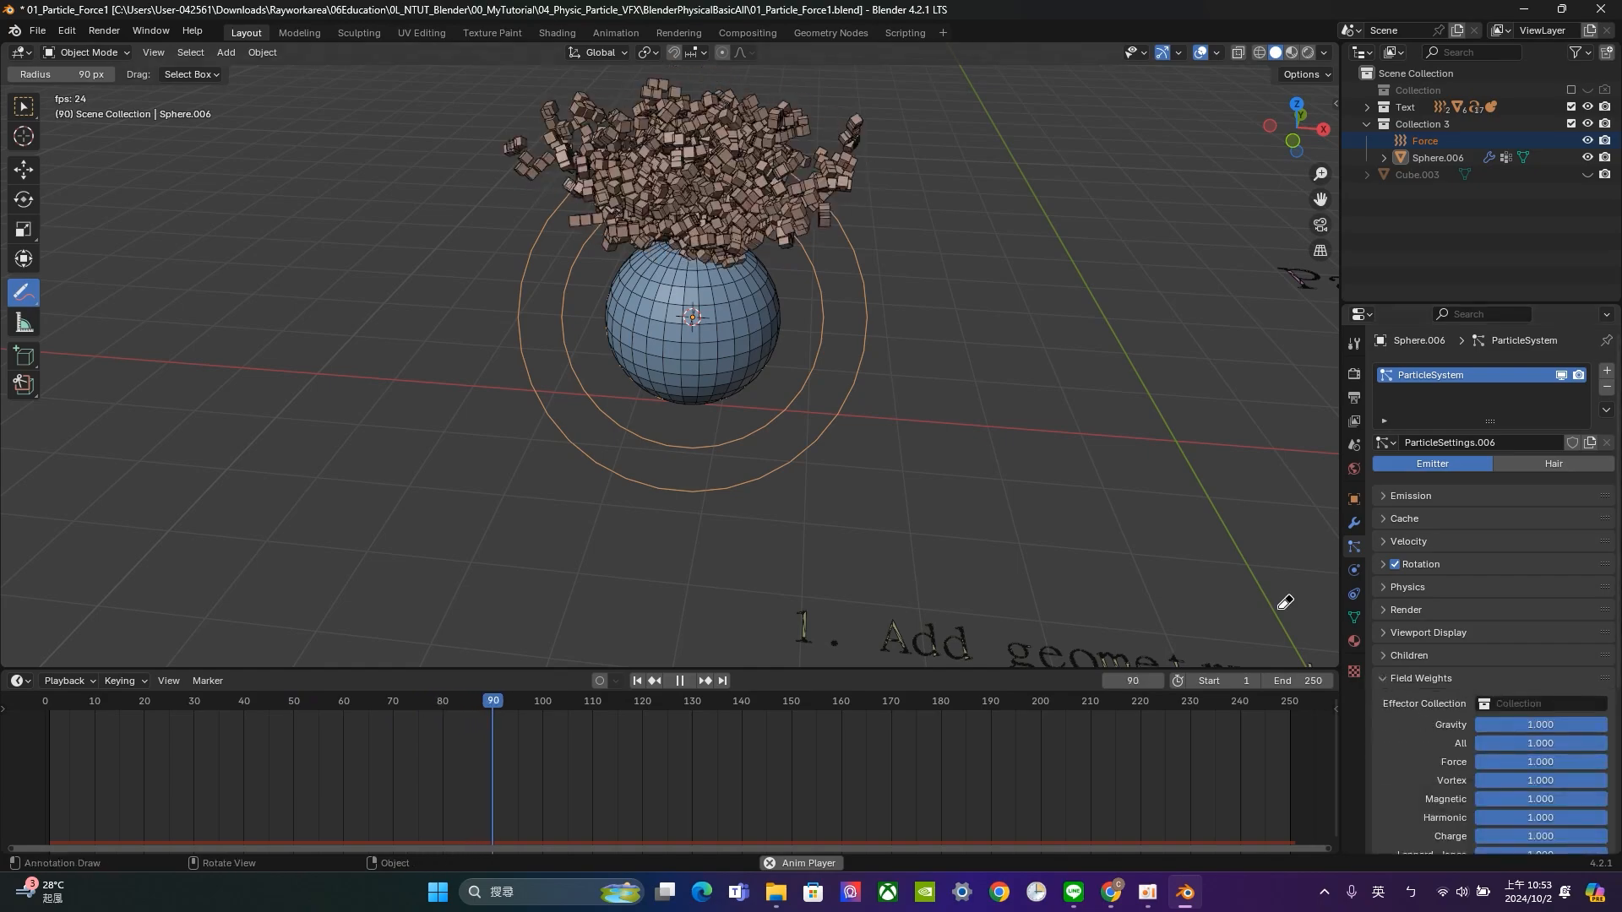
middle_drag(803, 355, 811, 453)
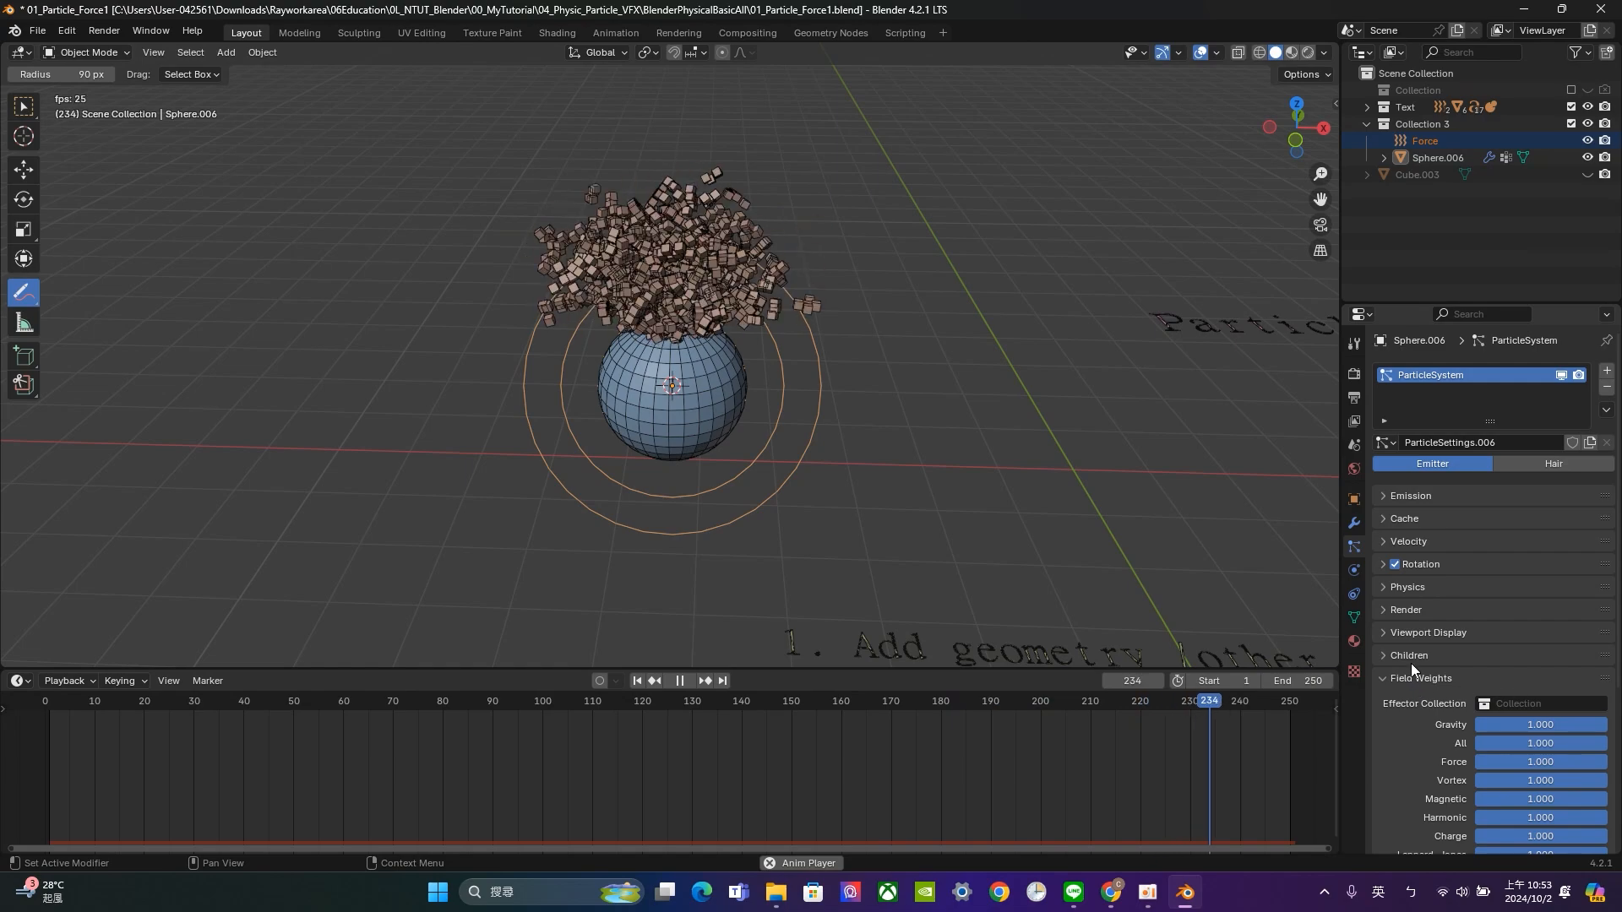
key(space)
Select the Force object around the sphere and change its force field type to Turbulence.
click(24, 107)
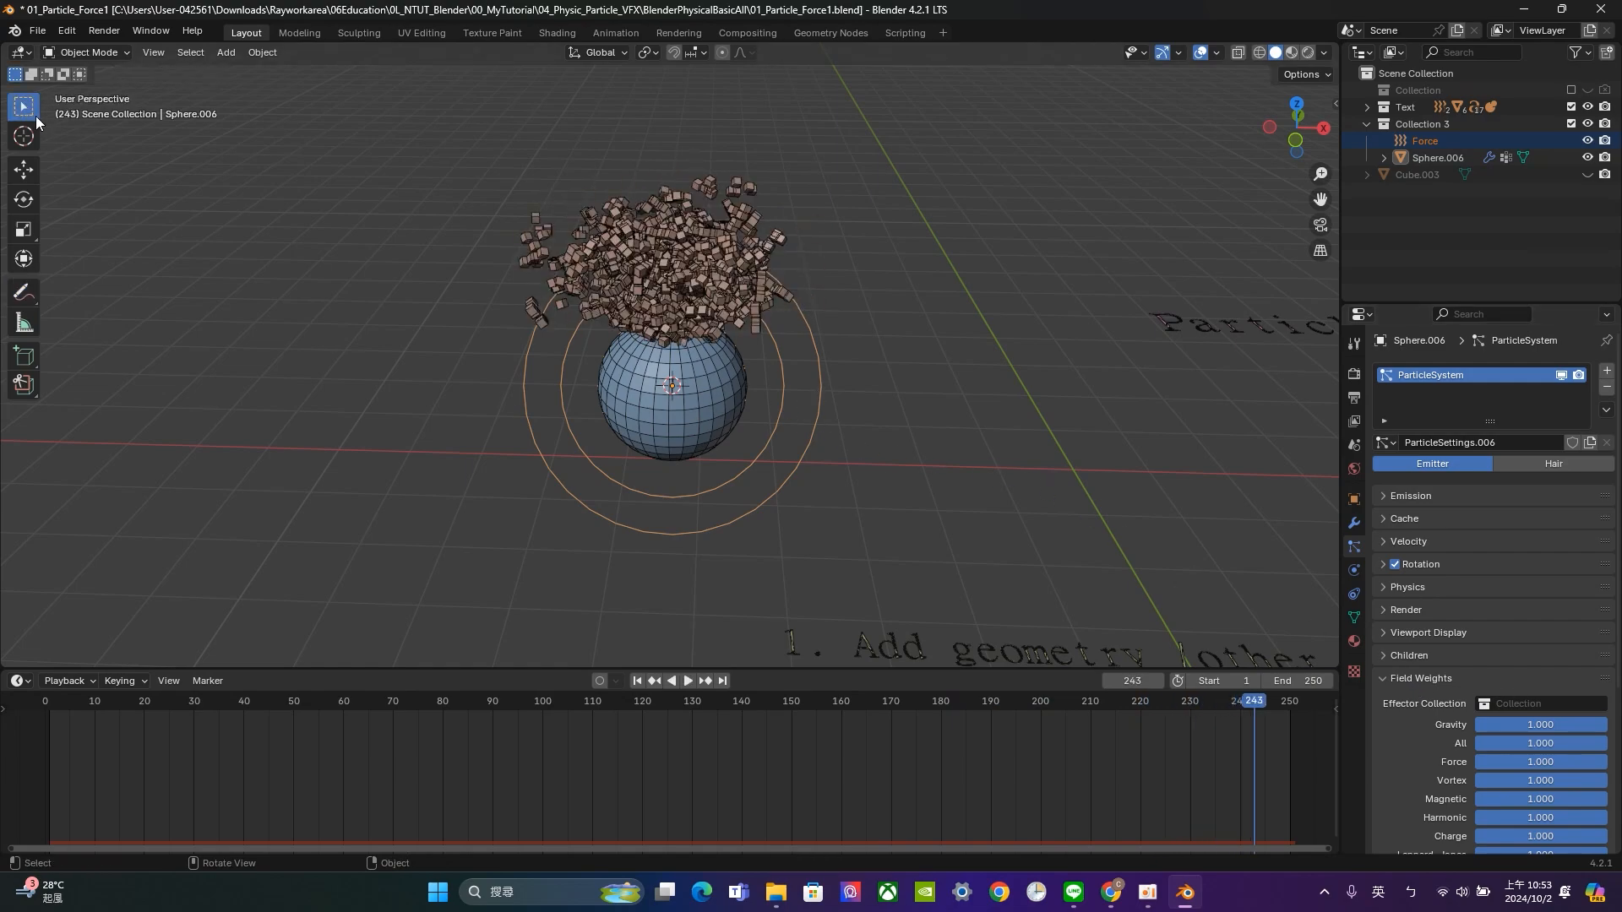
click(783, 407)
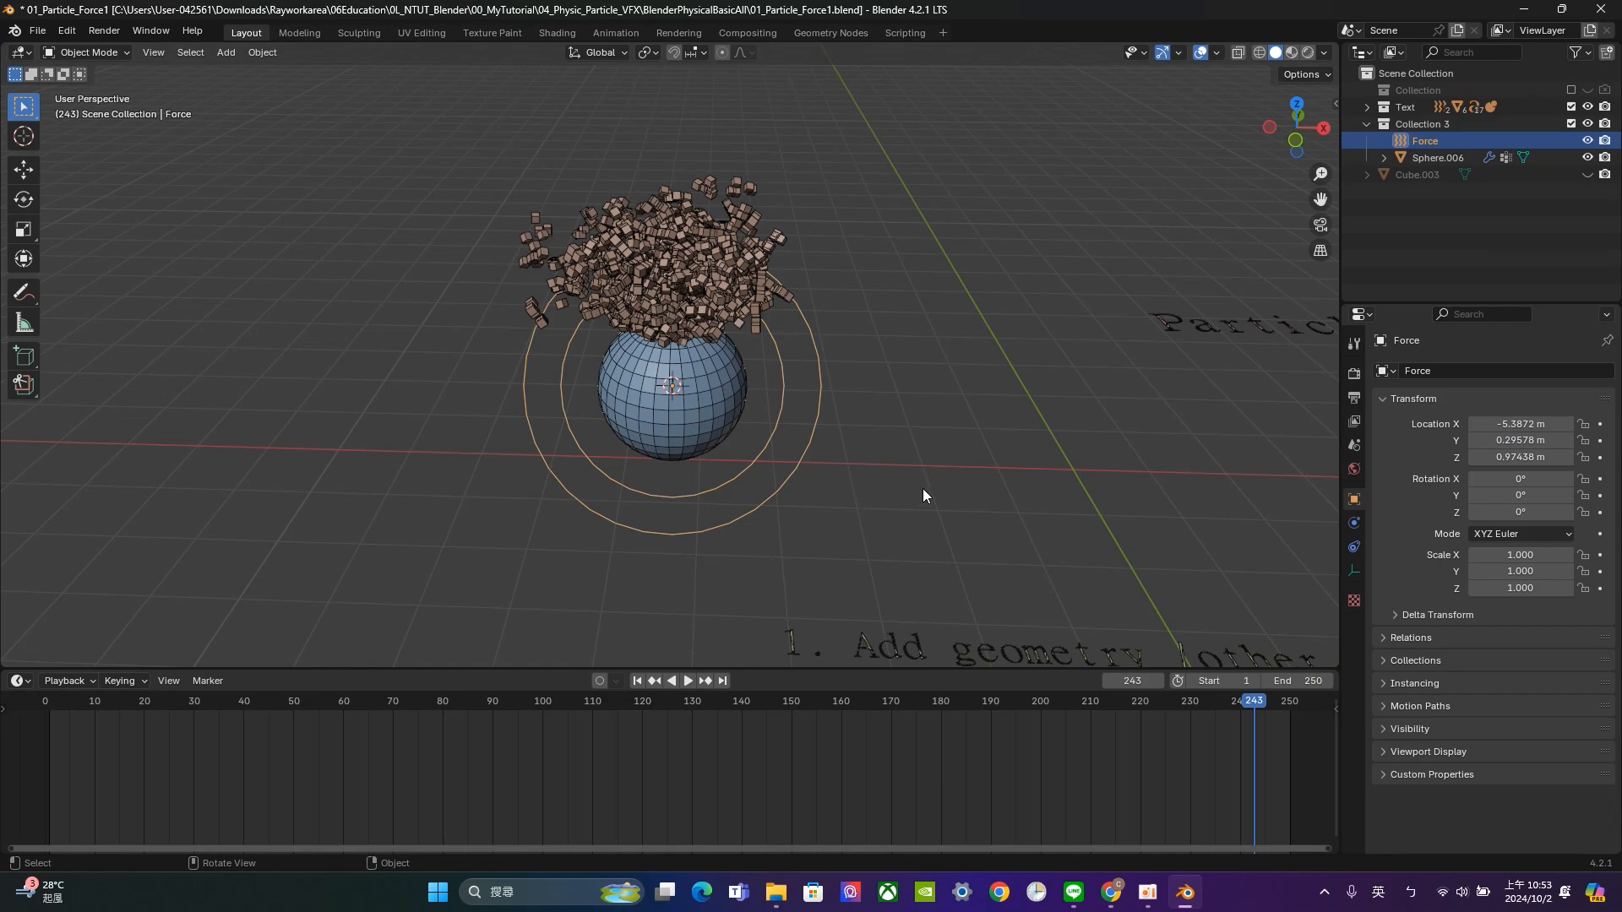
click(1355, 523)
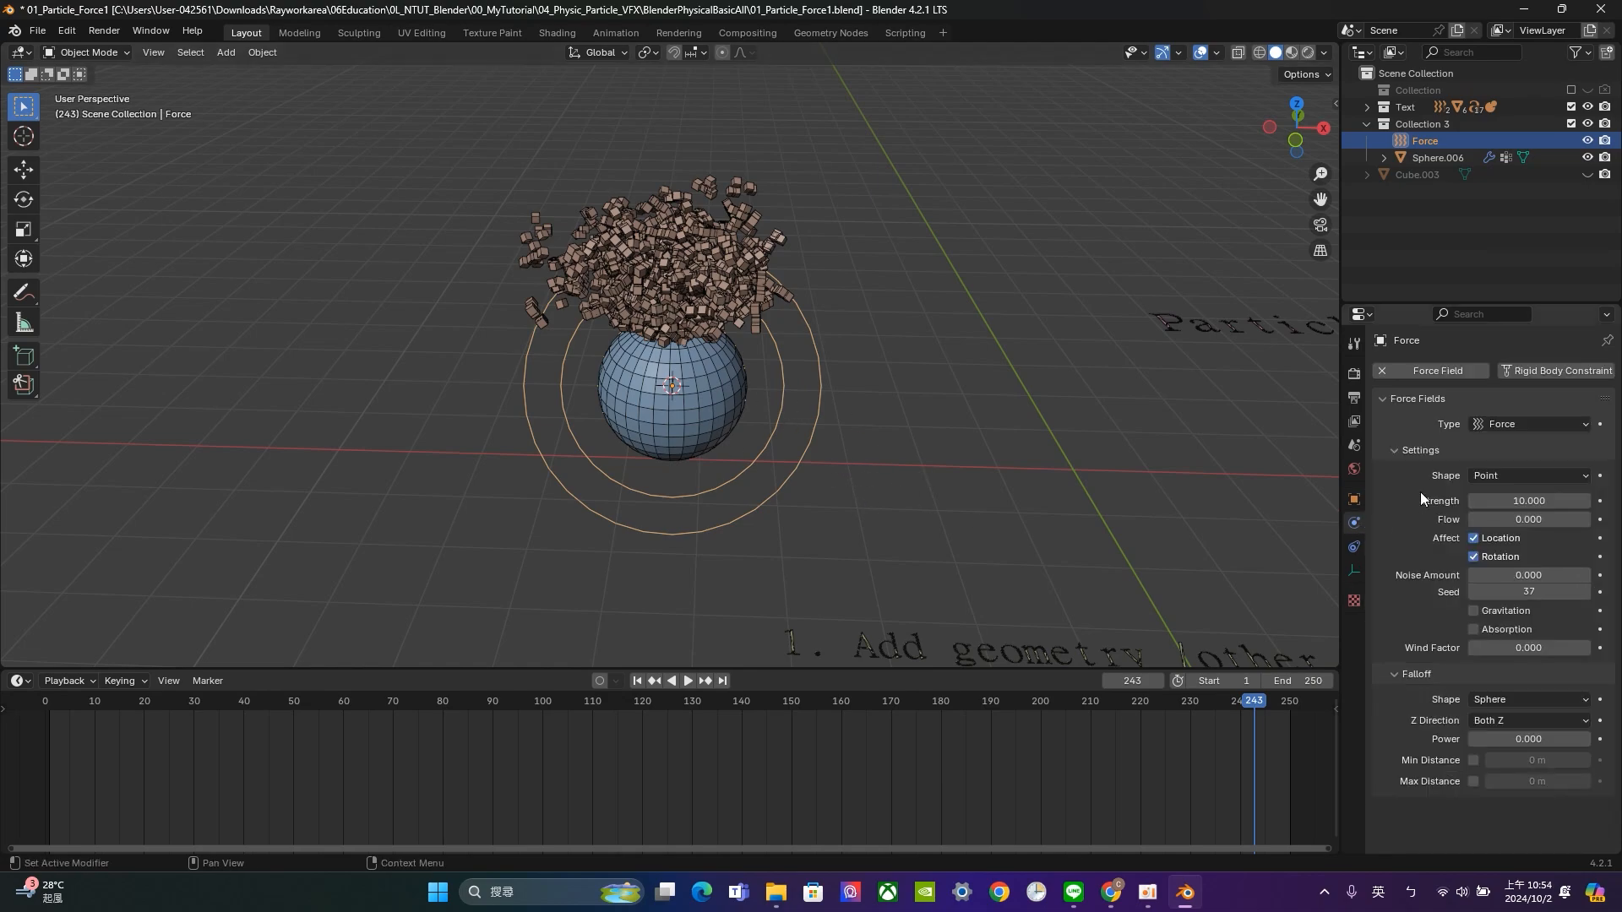
click(1519, 424)
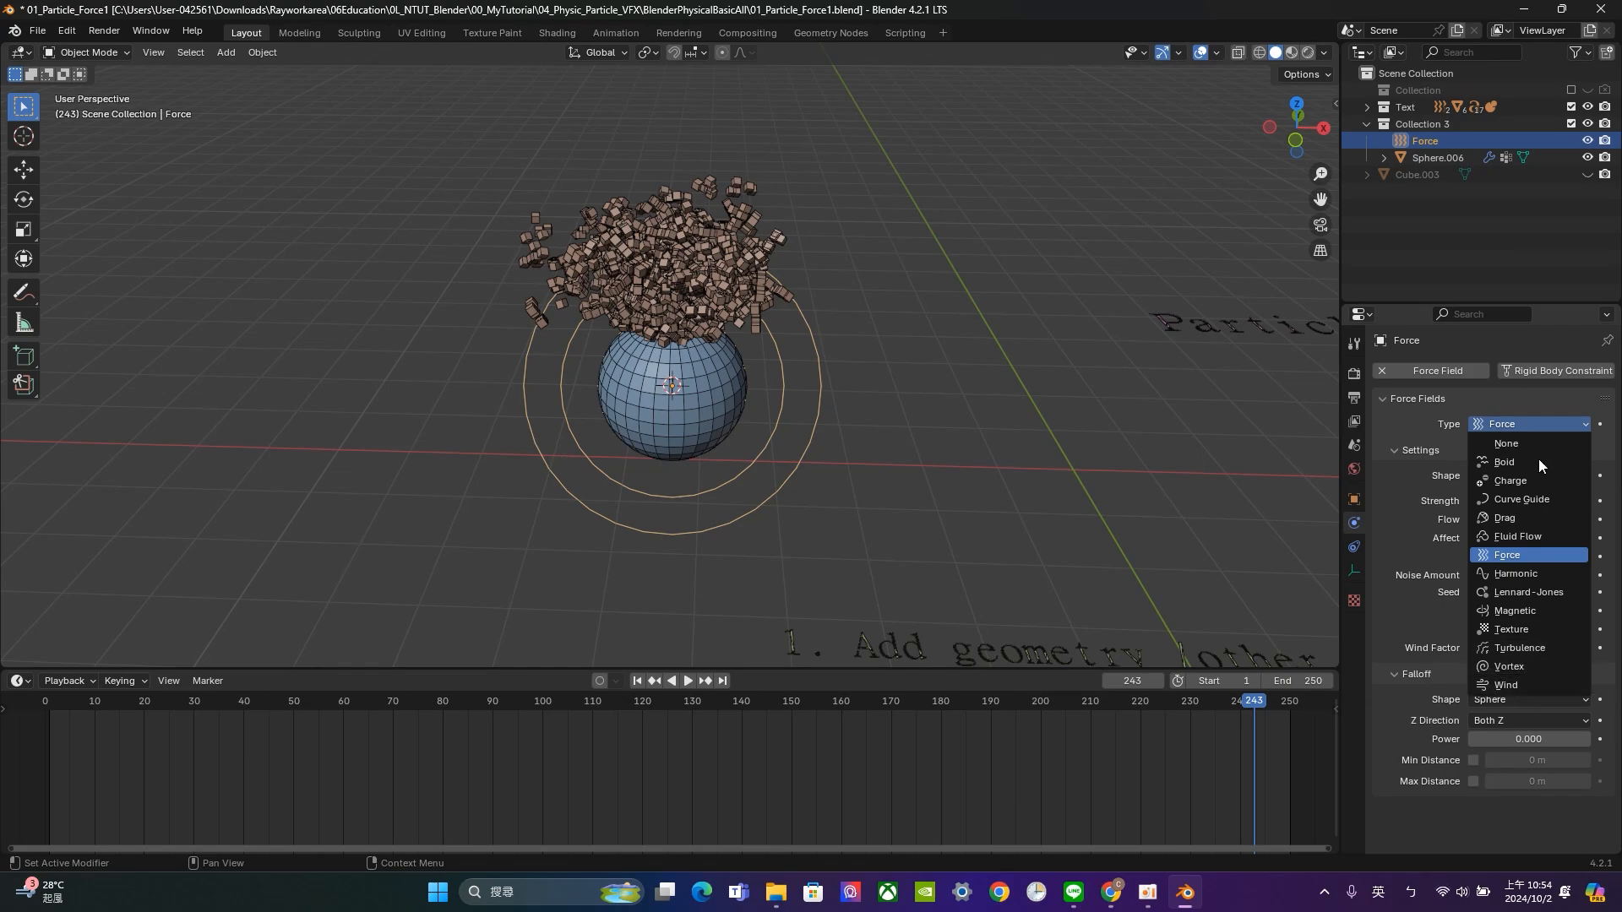
click(1527, 648)
Play the animation and move the Turbulence field about 1.5 m up, above the sphere.
key(space)
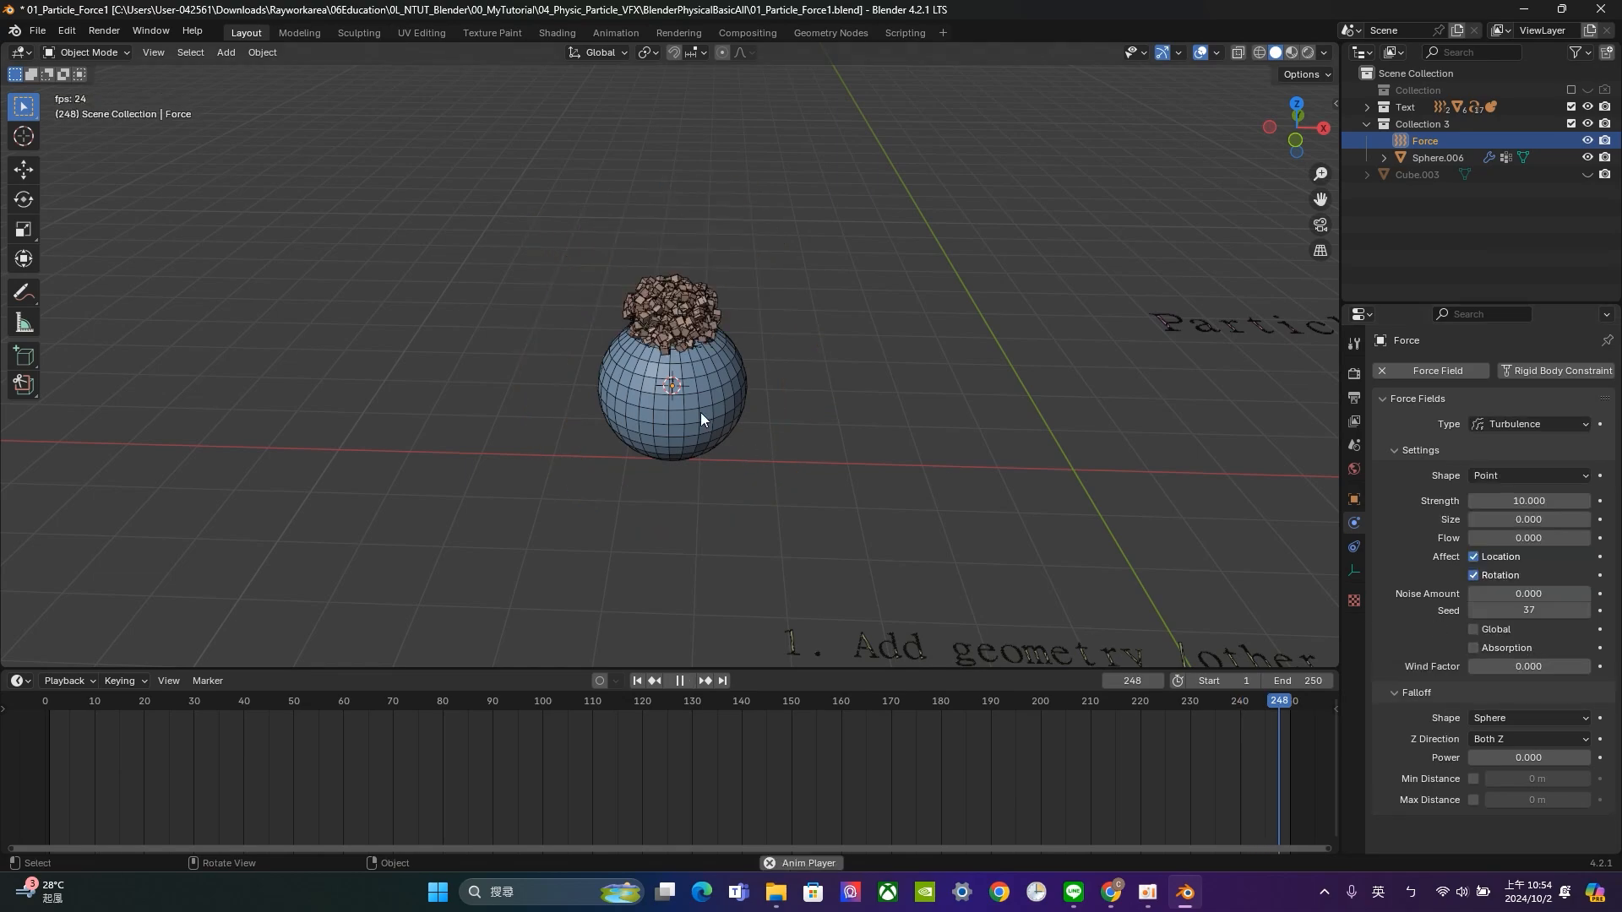
middle_drag(716, 404, 761, 450)
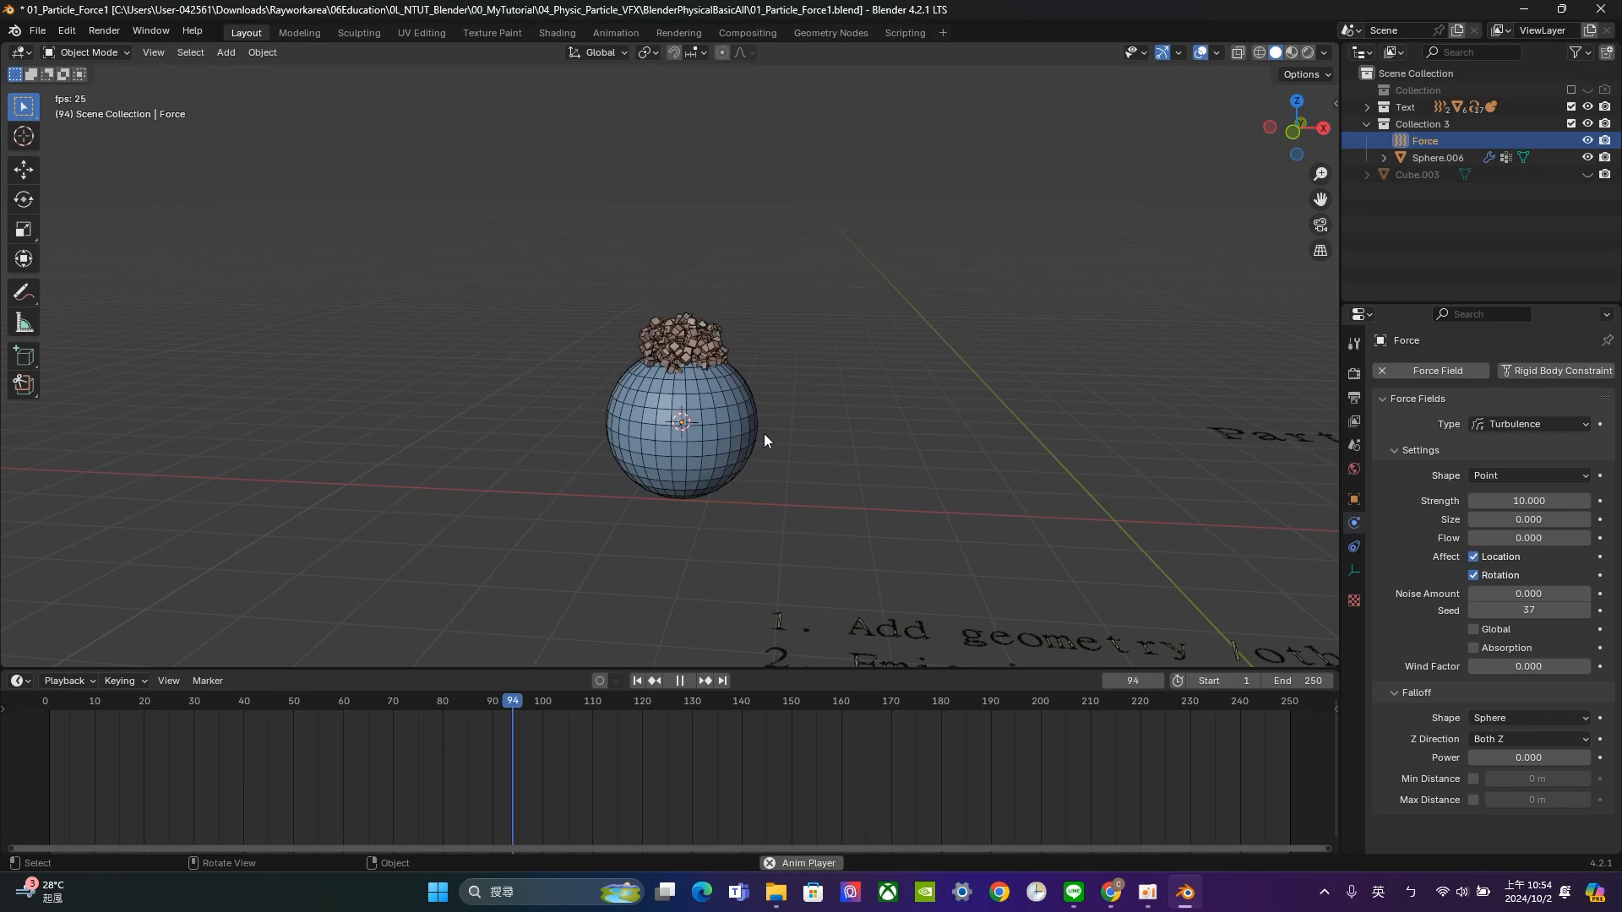
key(g)
click(728, 251)
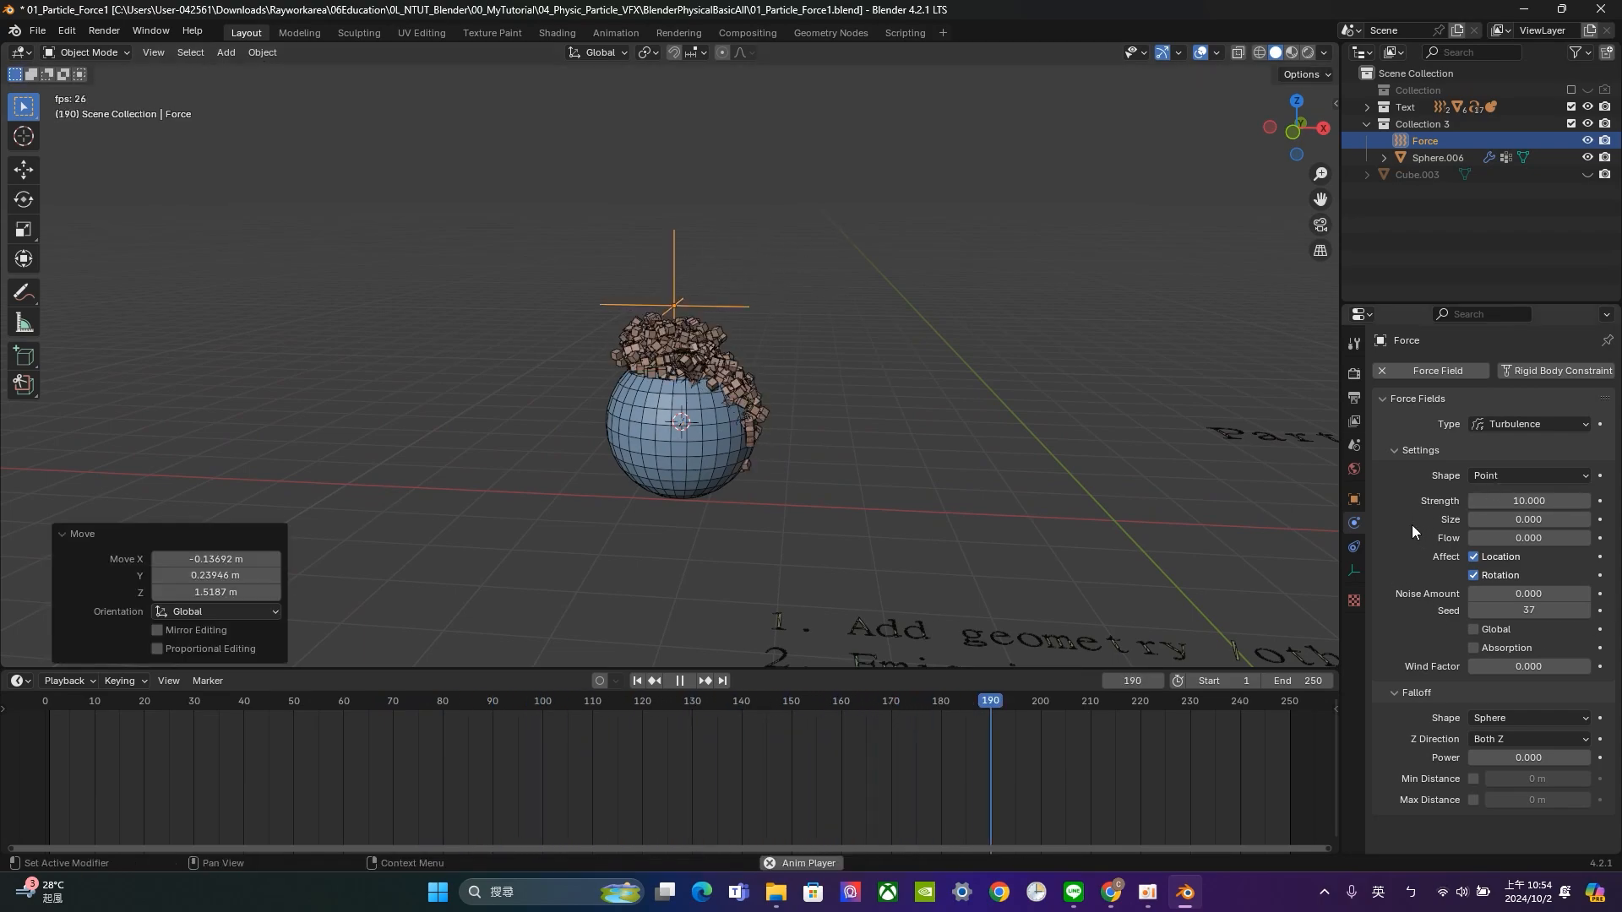
Set the Turbulence strength to 8.200 and enable falloff limits with Min Distance 1.7 m and Max Distance 3.83 m.
drag(1518, 501, 1488, 501)
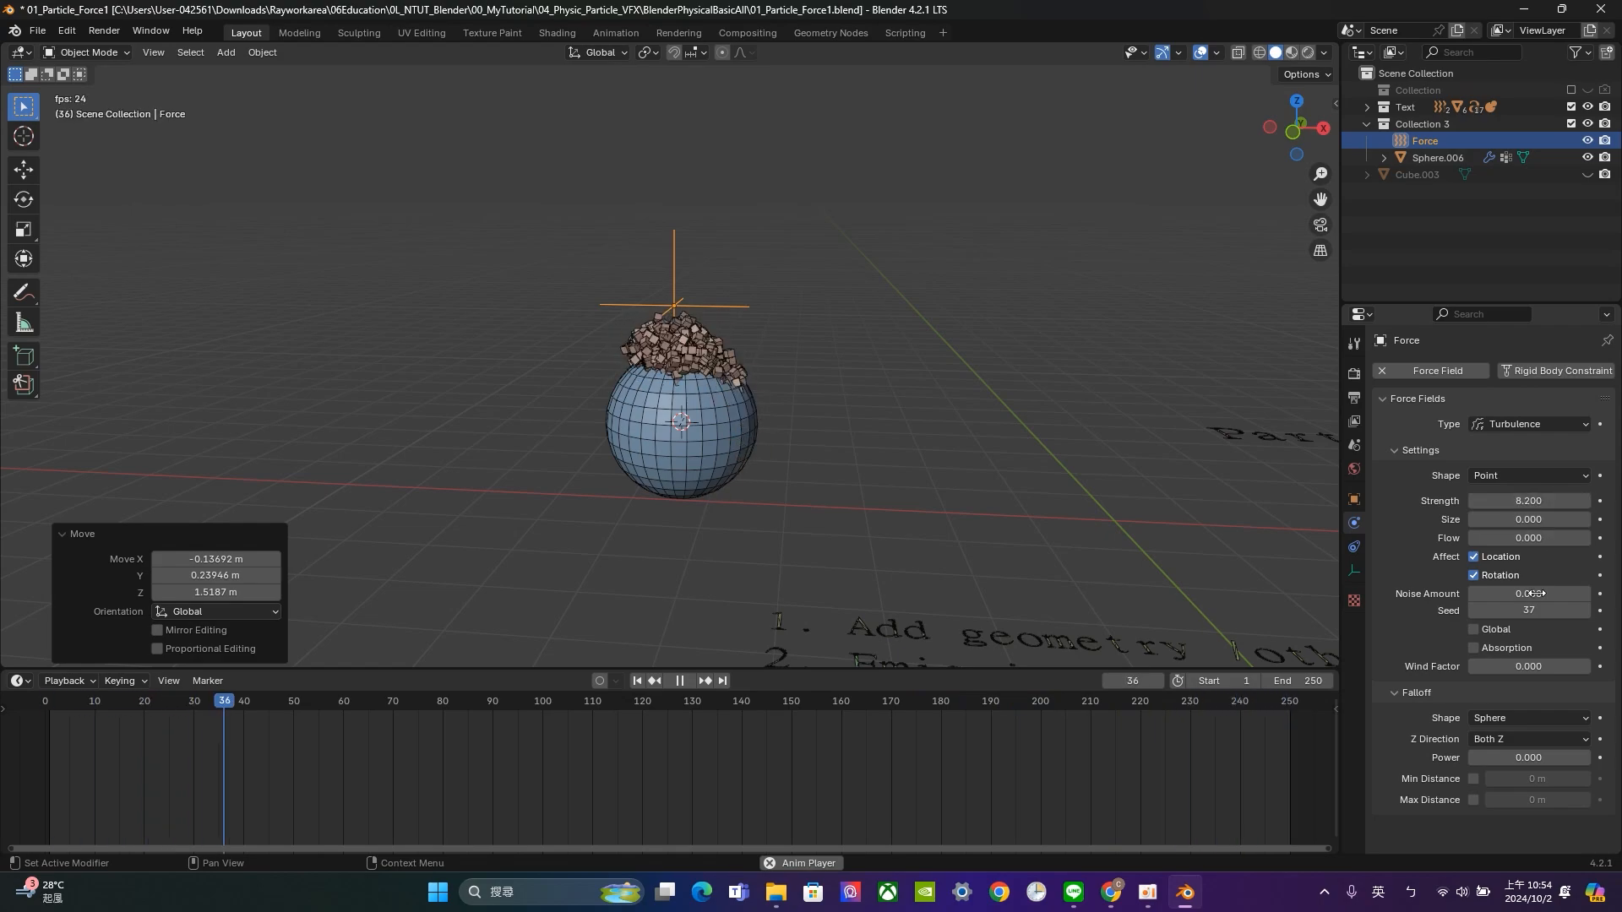
click(1473, 779)
click(1473, 800)
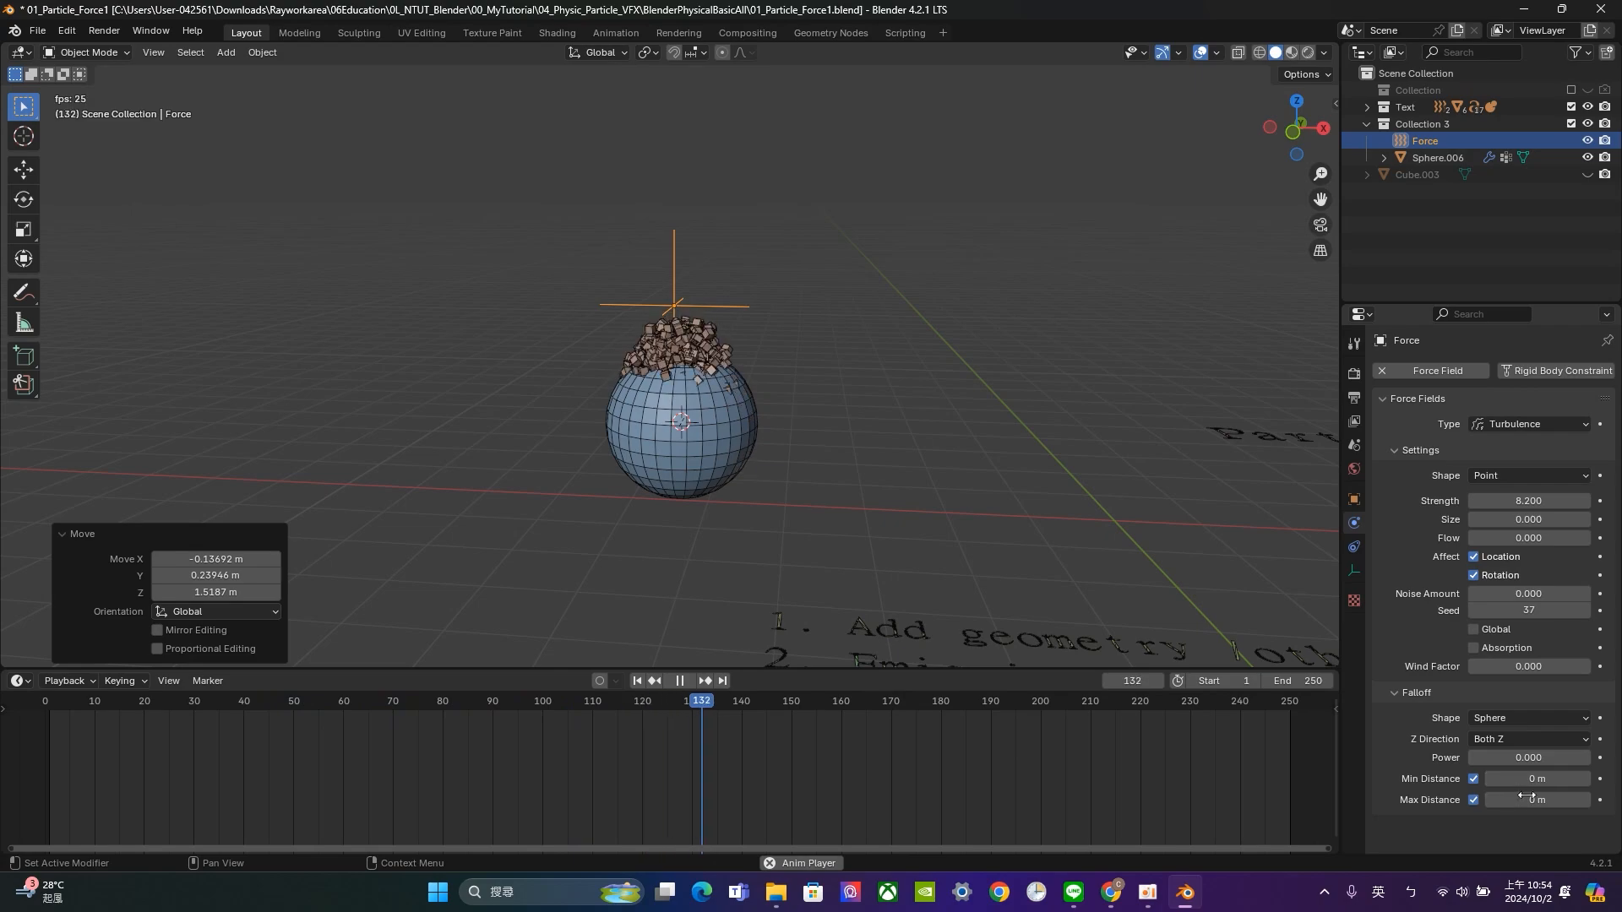
drag(1530, 800, 1579, 779)
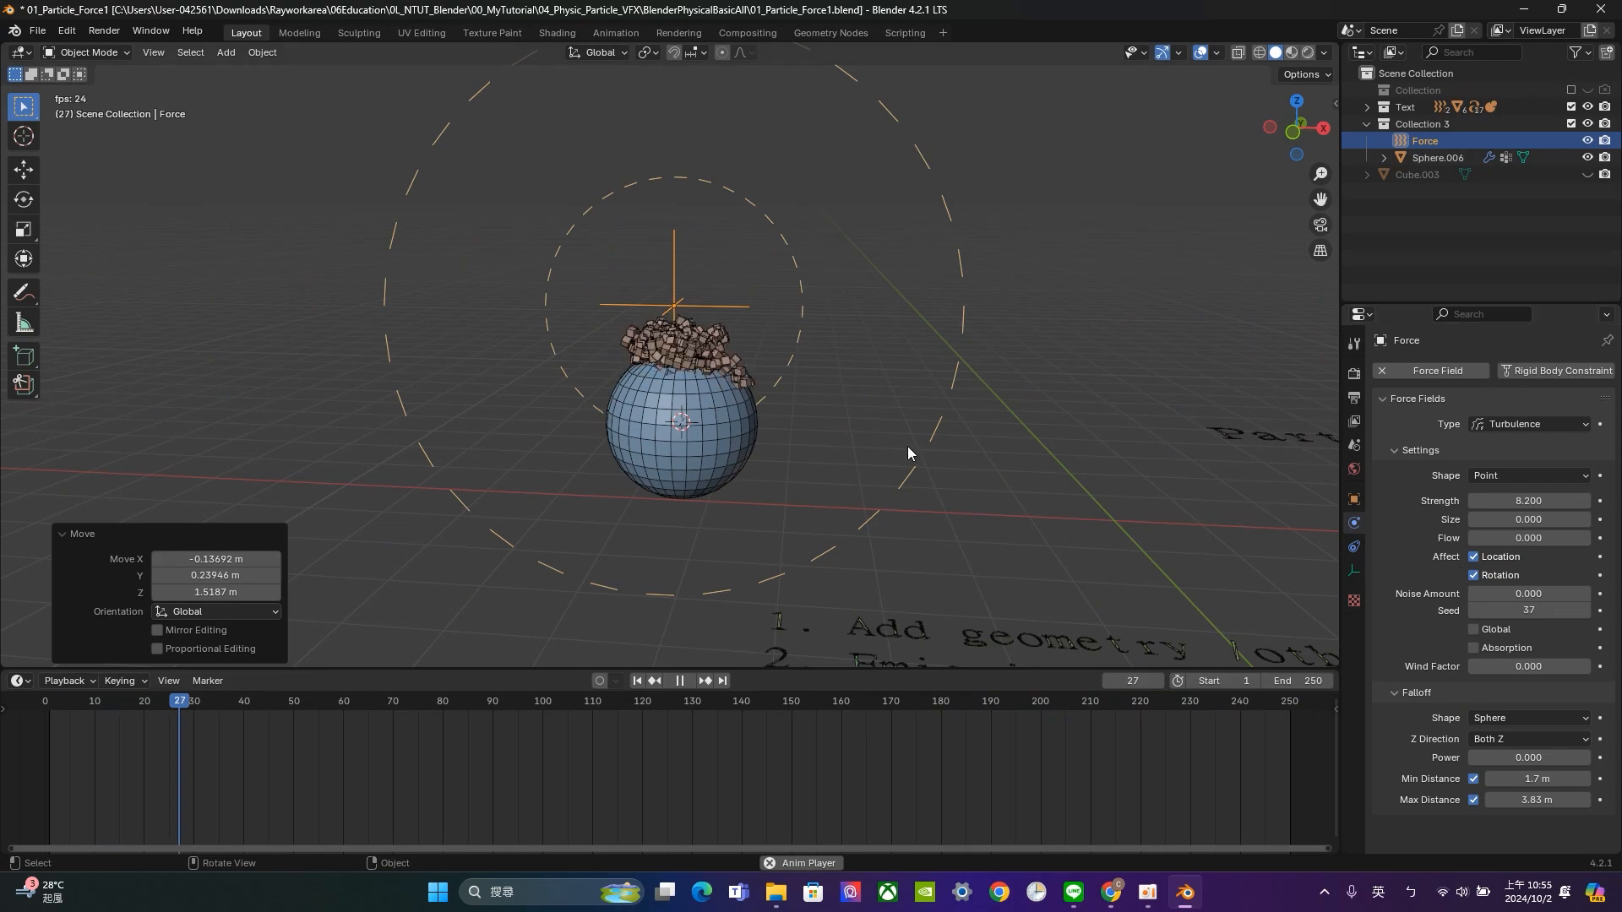
Keep the Turbulence field's shape as Point and set its Noise Amount to 9.300.
middle_drag(907, 446, 939, 492)
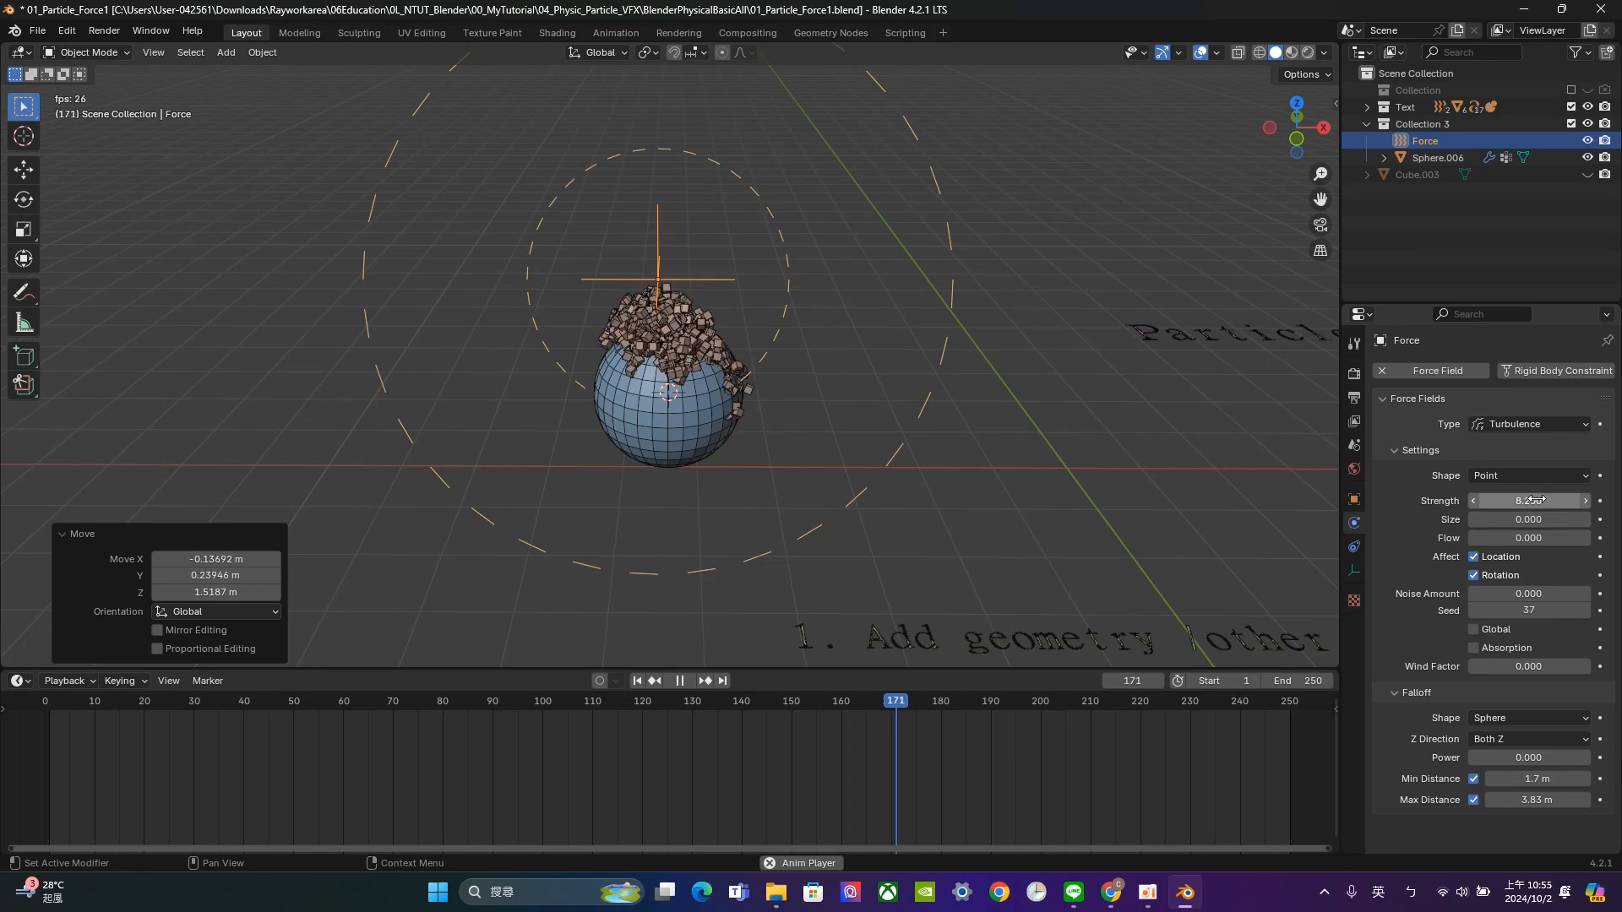
click(1534, 473)
click(1527, 478)
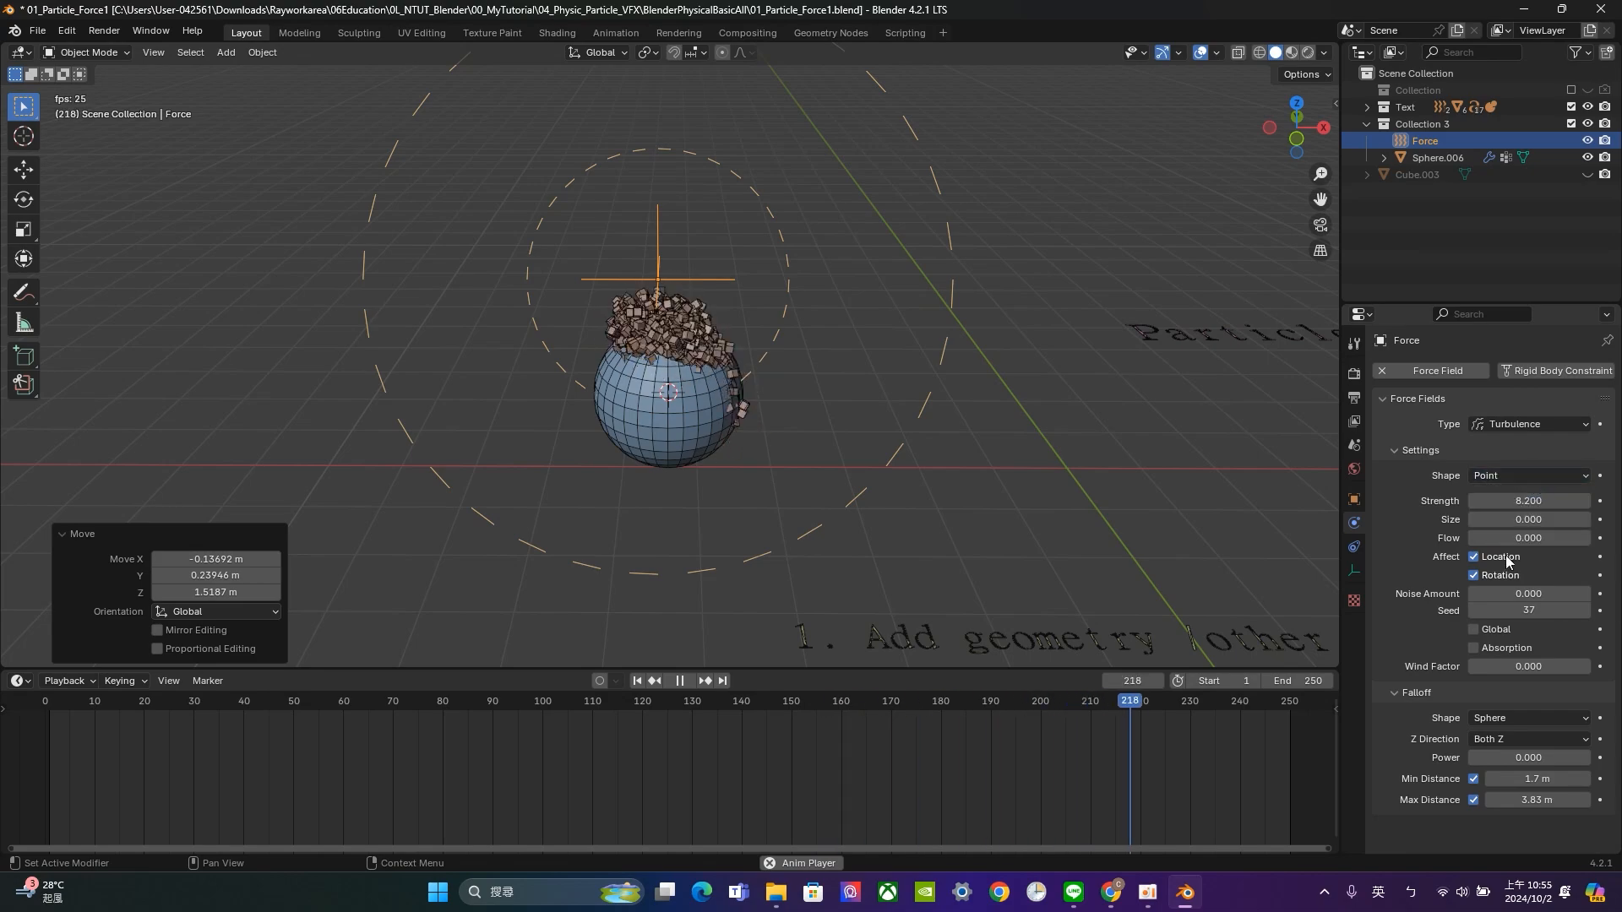
drag(1512, 594, 1571, 594)
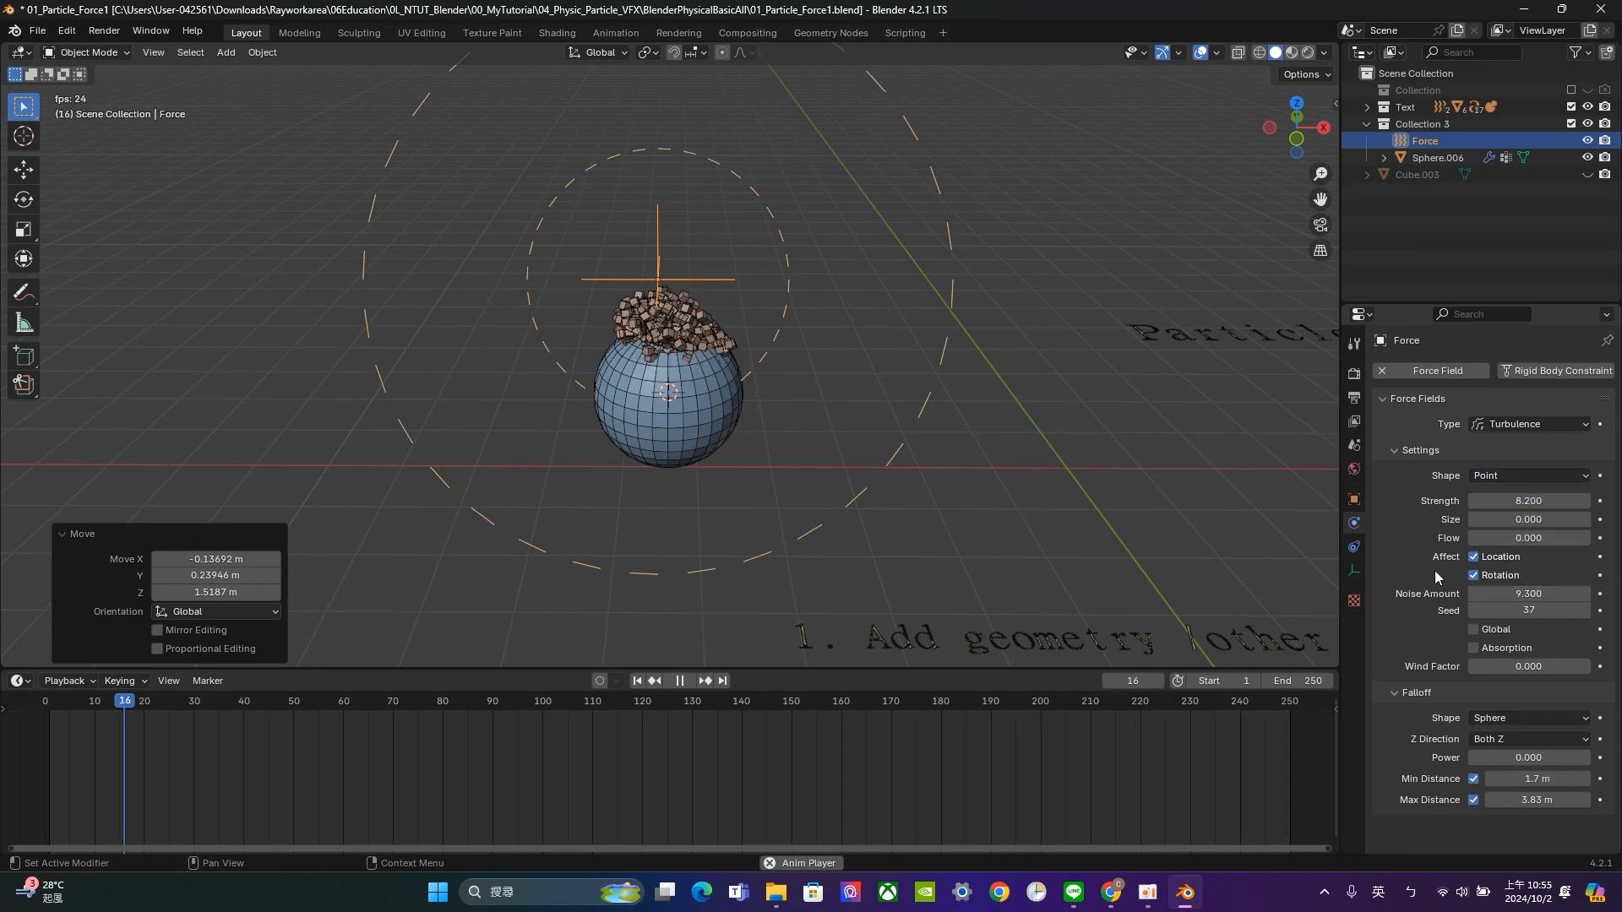
Select the emitter sphere, expand the Physics settings of its particle system and resume the playback.
click(730, 429)
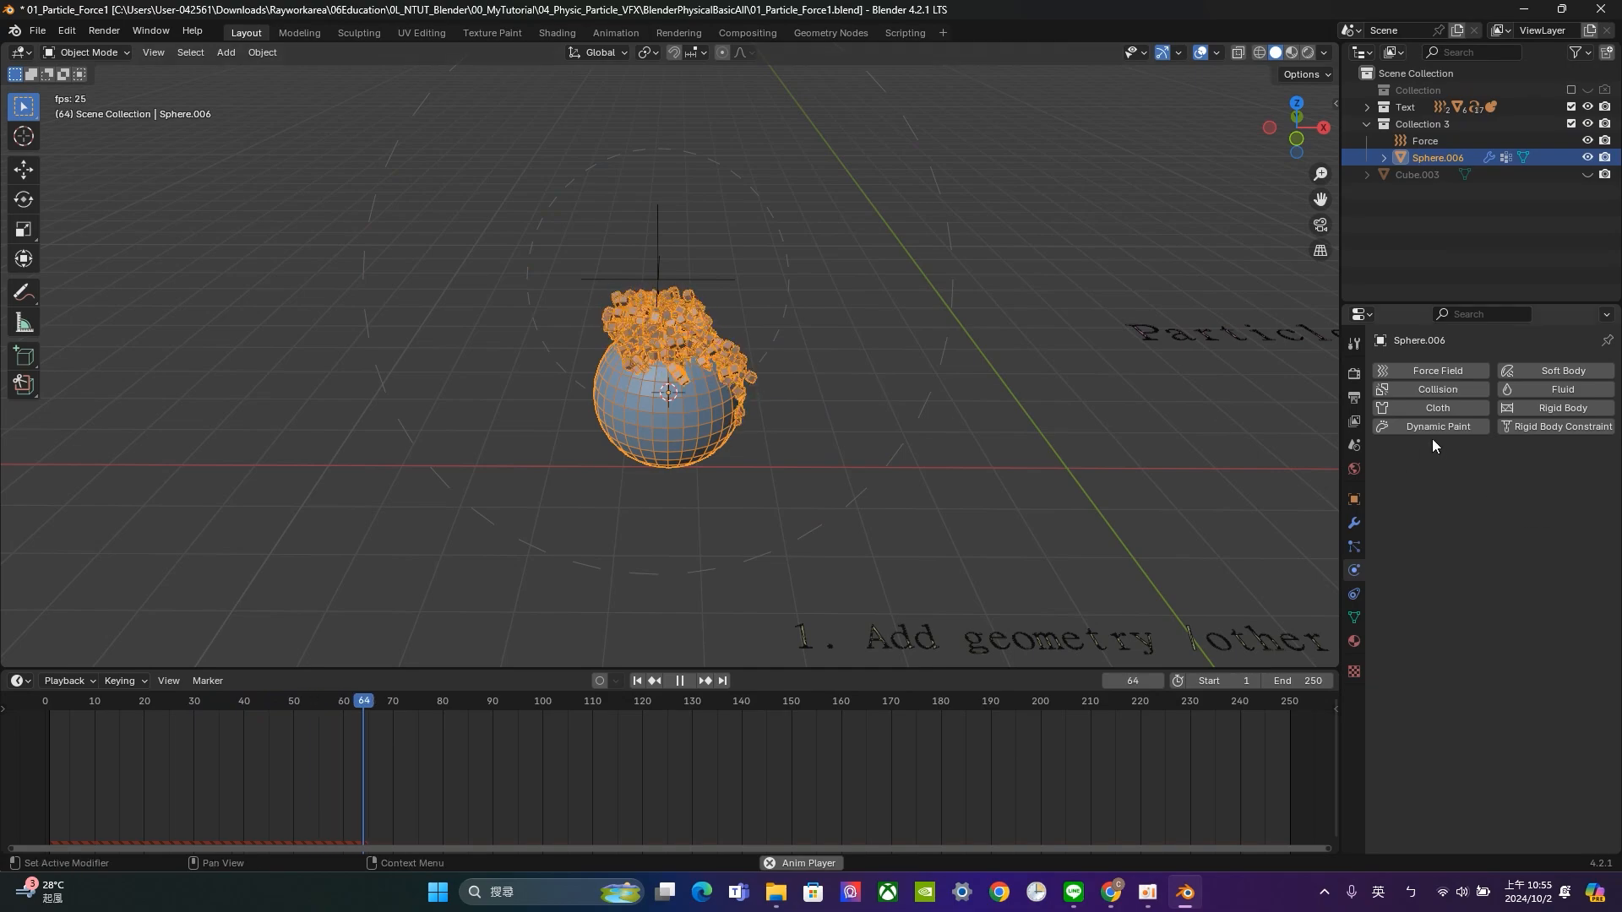
click(784, 489)
click(682, 427)
key(space)
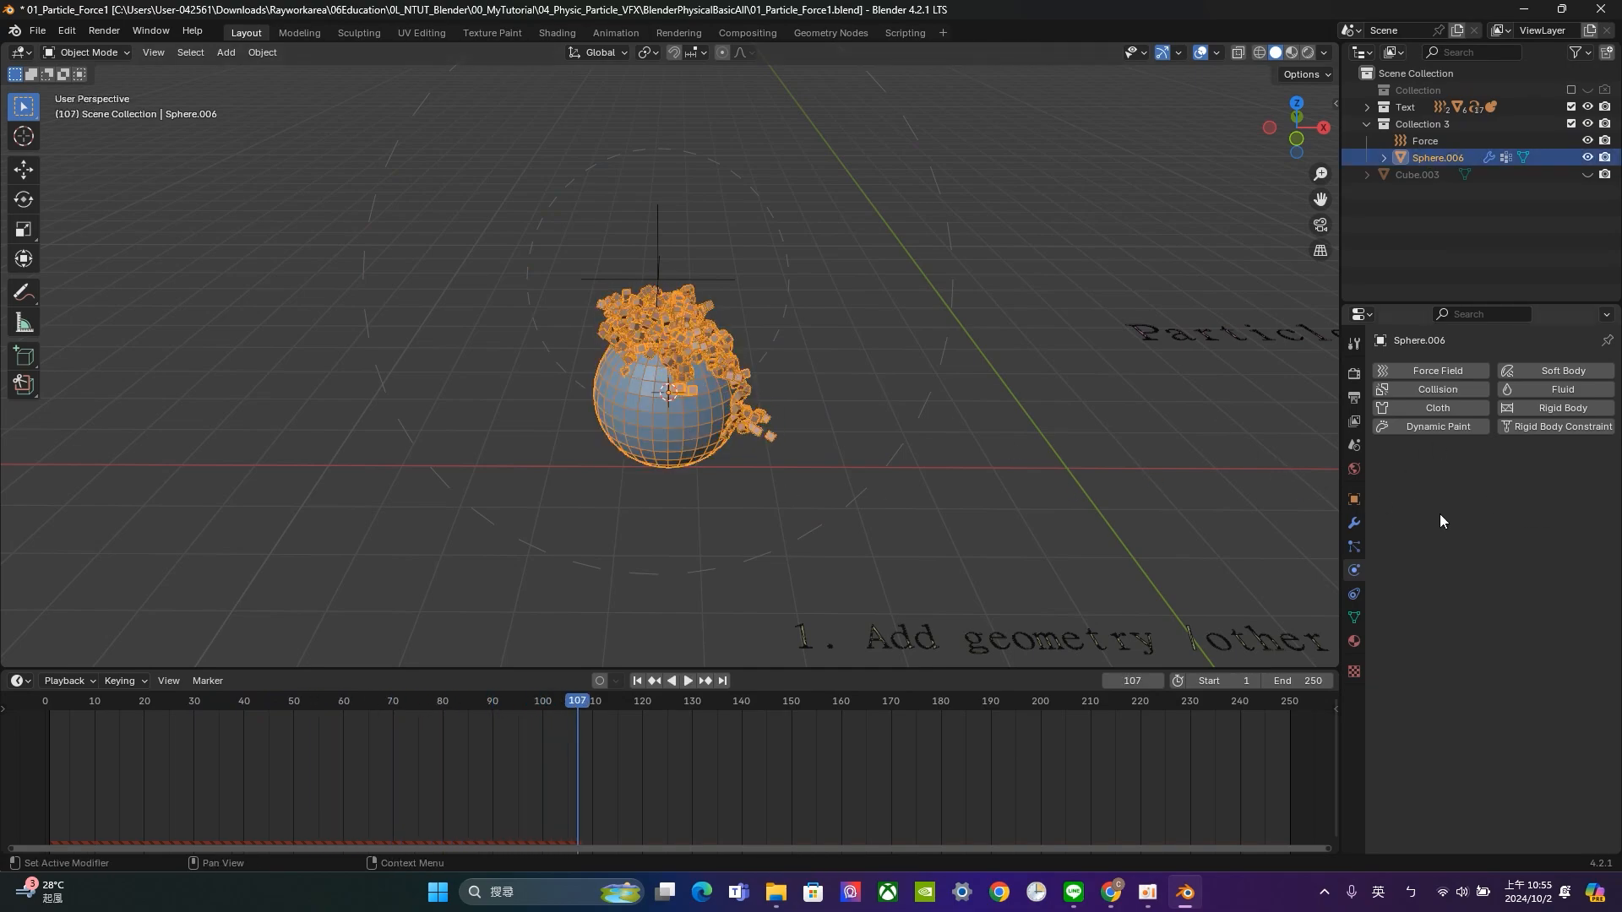
click(1355, 547)
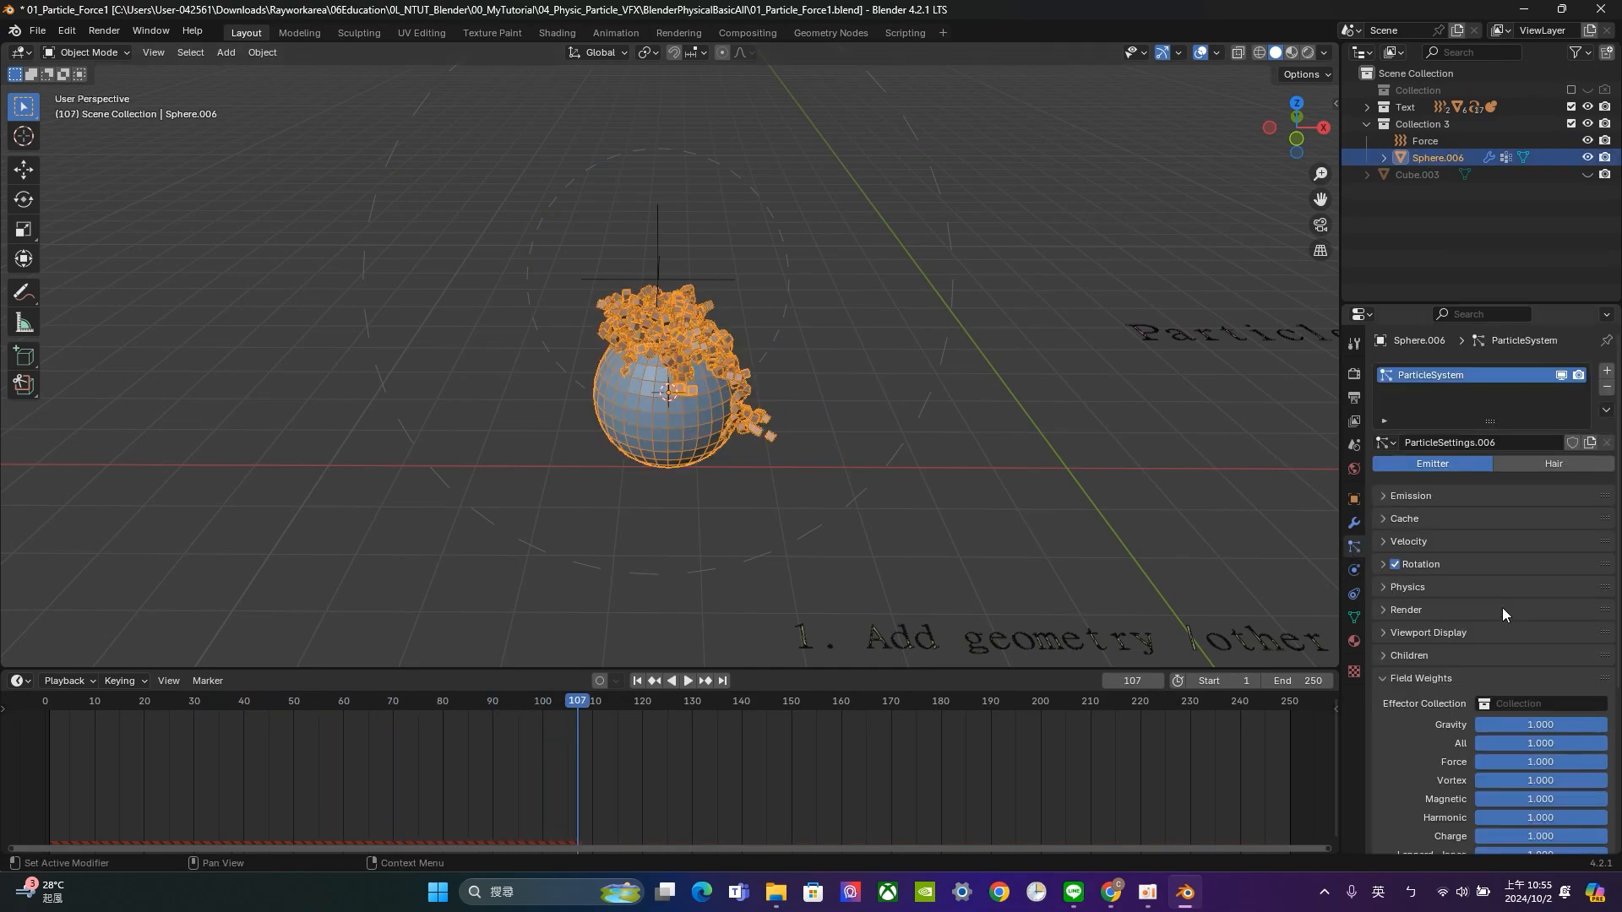
click(1424, 587)
key(space)
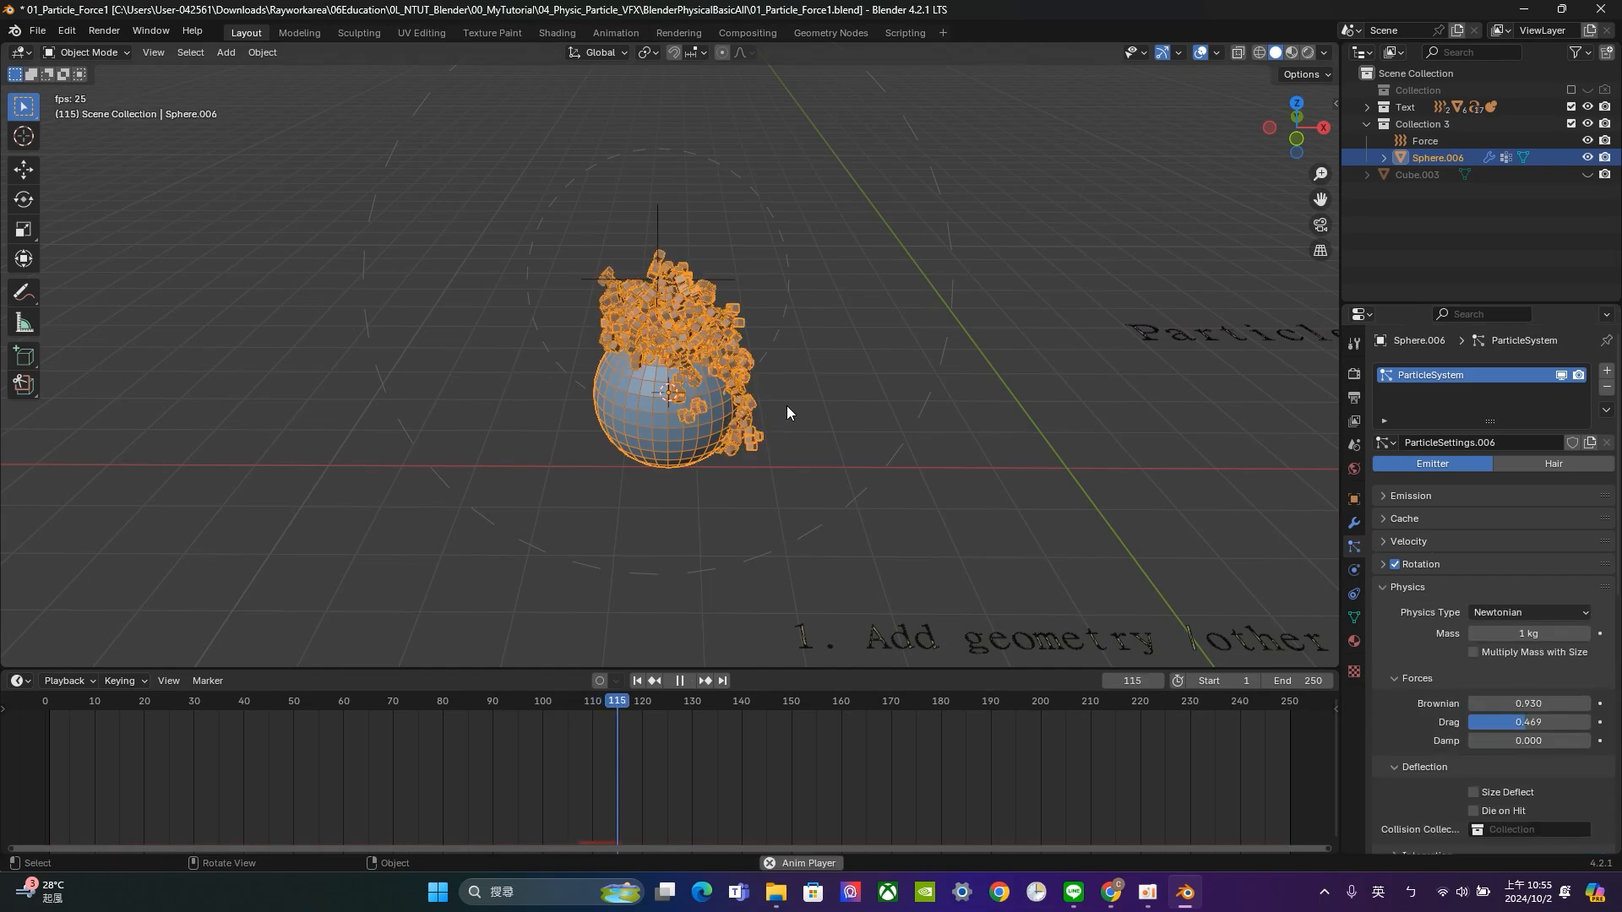
Select the Turbulence field and move it about 2.4 m down, below the sphere's centre.
scroll(863, 383, down, 3)
middle_drag(864, 383, 831, 329)
drag(860, 352, 813, 302)
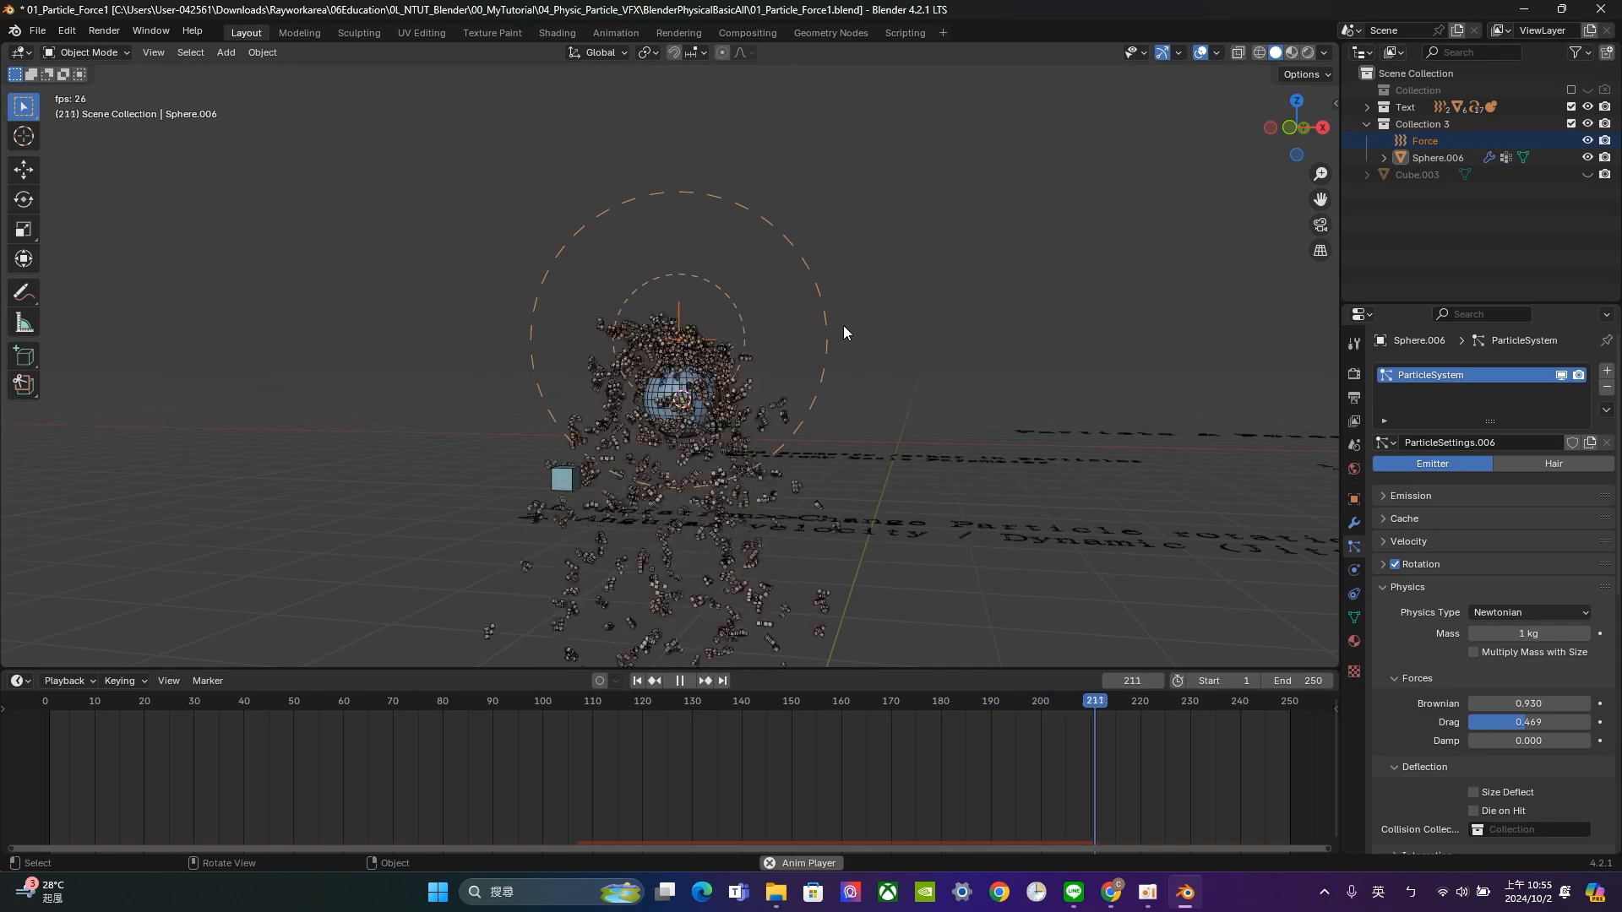
key(g)
click(840, 417)
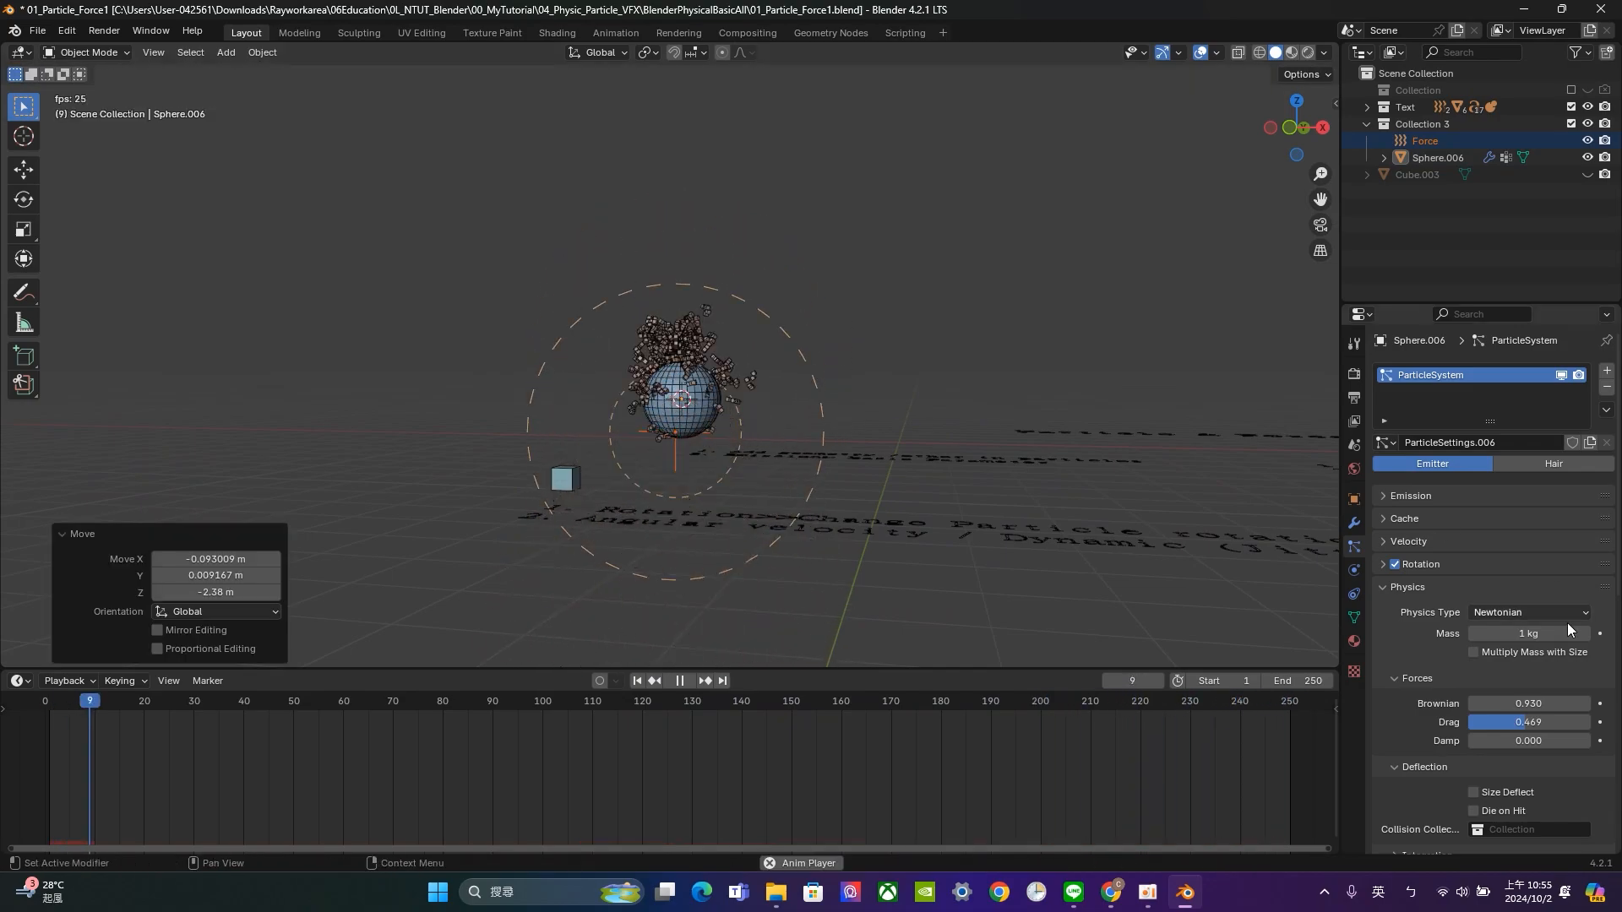
Expand the sphere's Children settings and set the children type to None.
scroll(1502, 661, down, 6)
click(1438, 722)
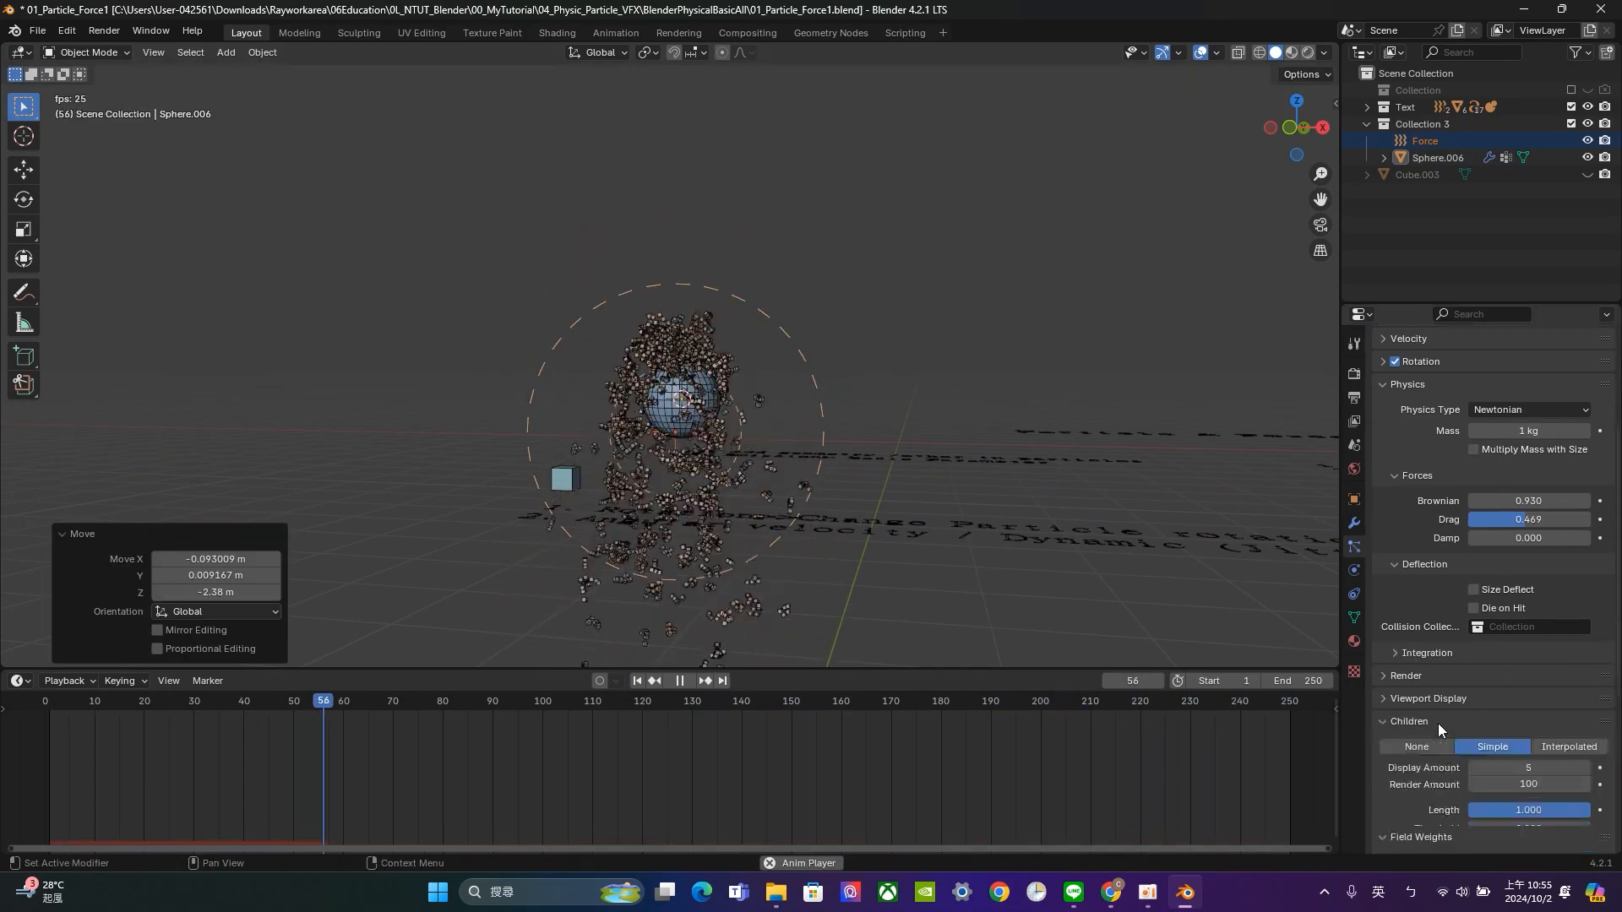
click(1420, 747)
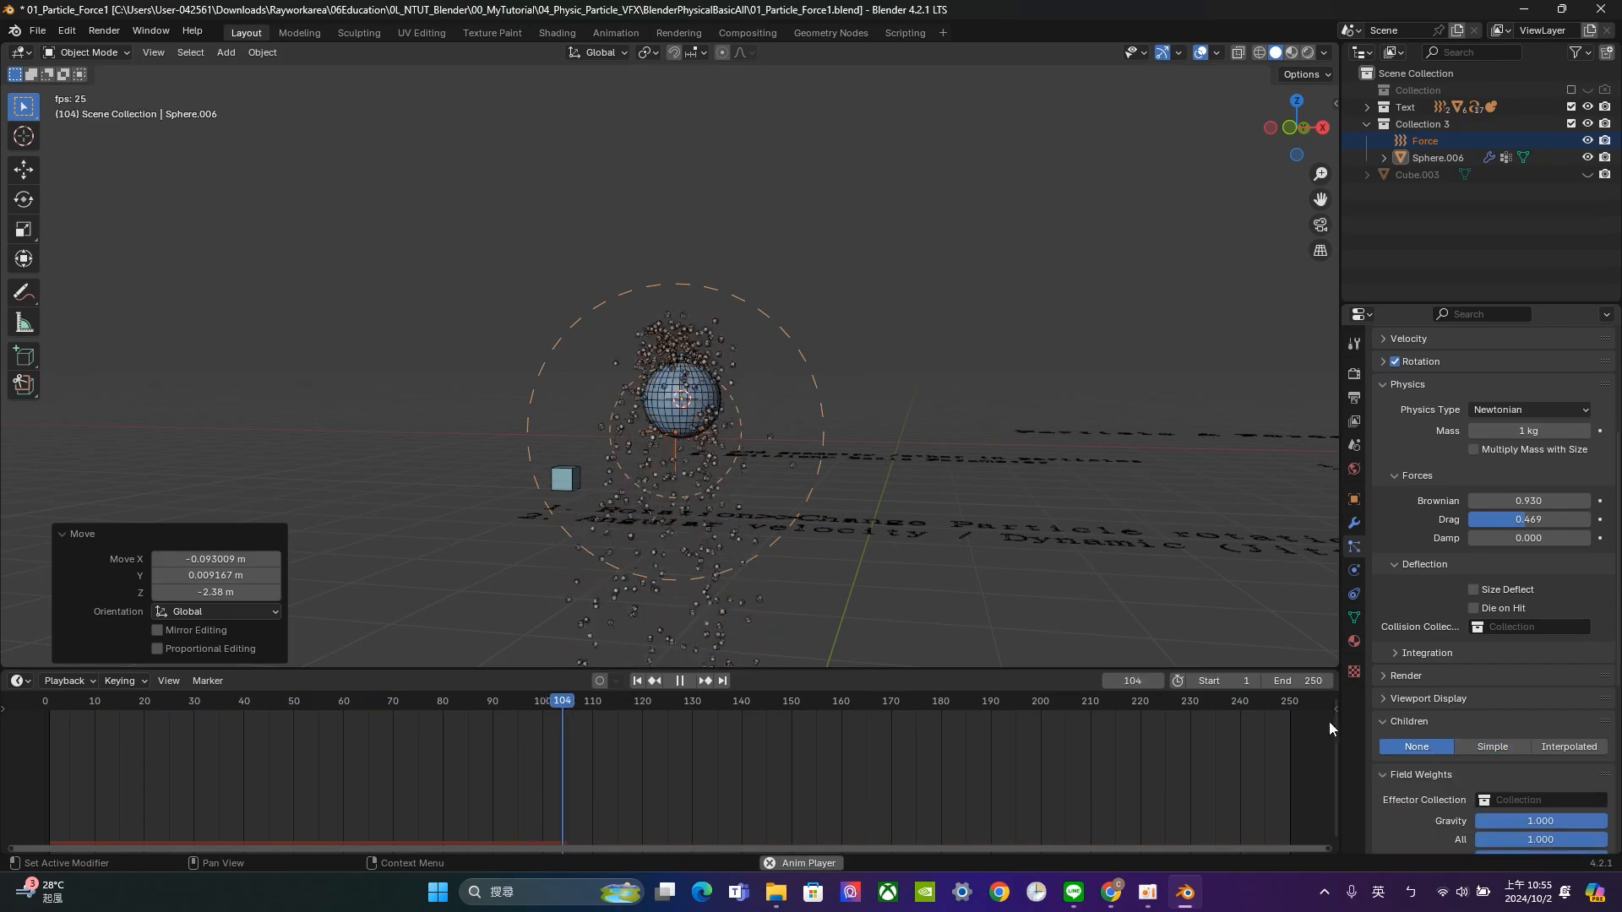
scroll(790, 443, up, 5)
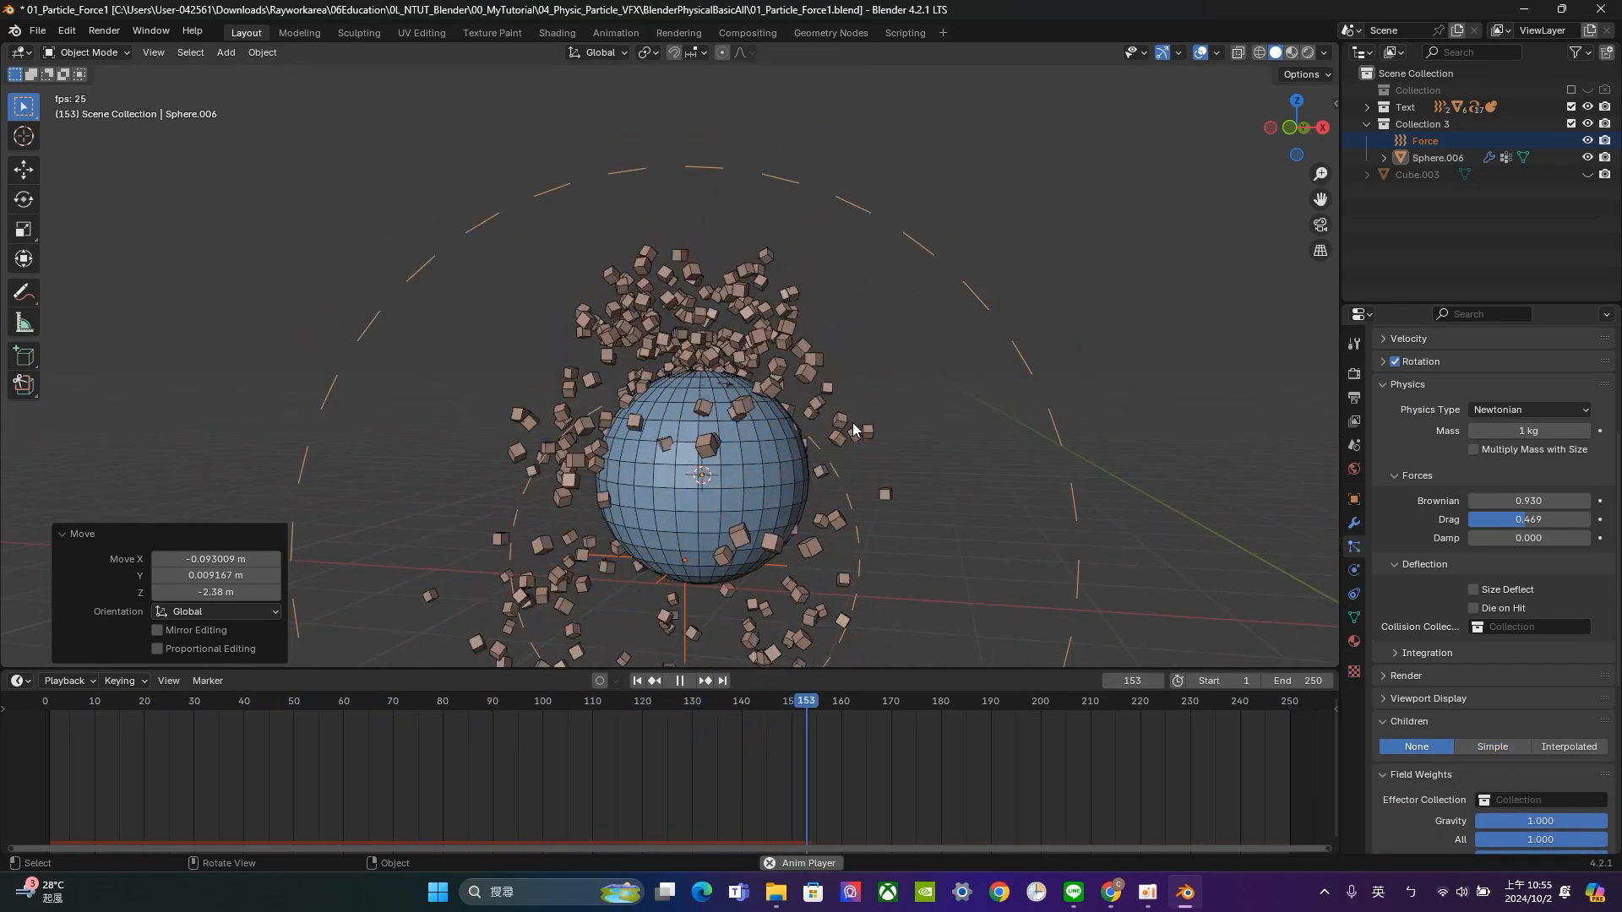
middle_drag(854, 422, 843, 229)
middle_drag(854, 251, 945, 289)
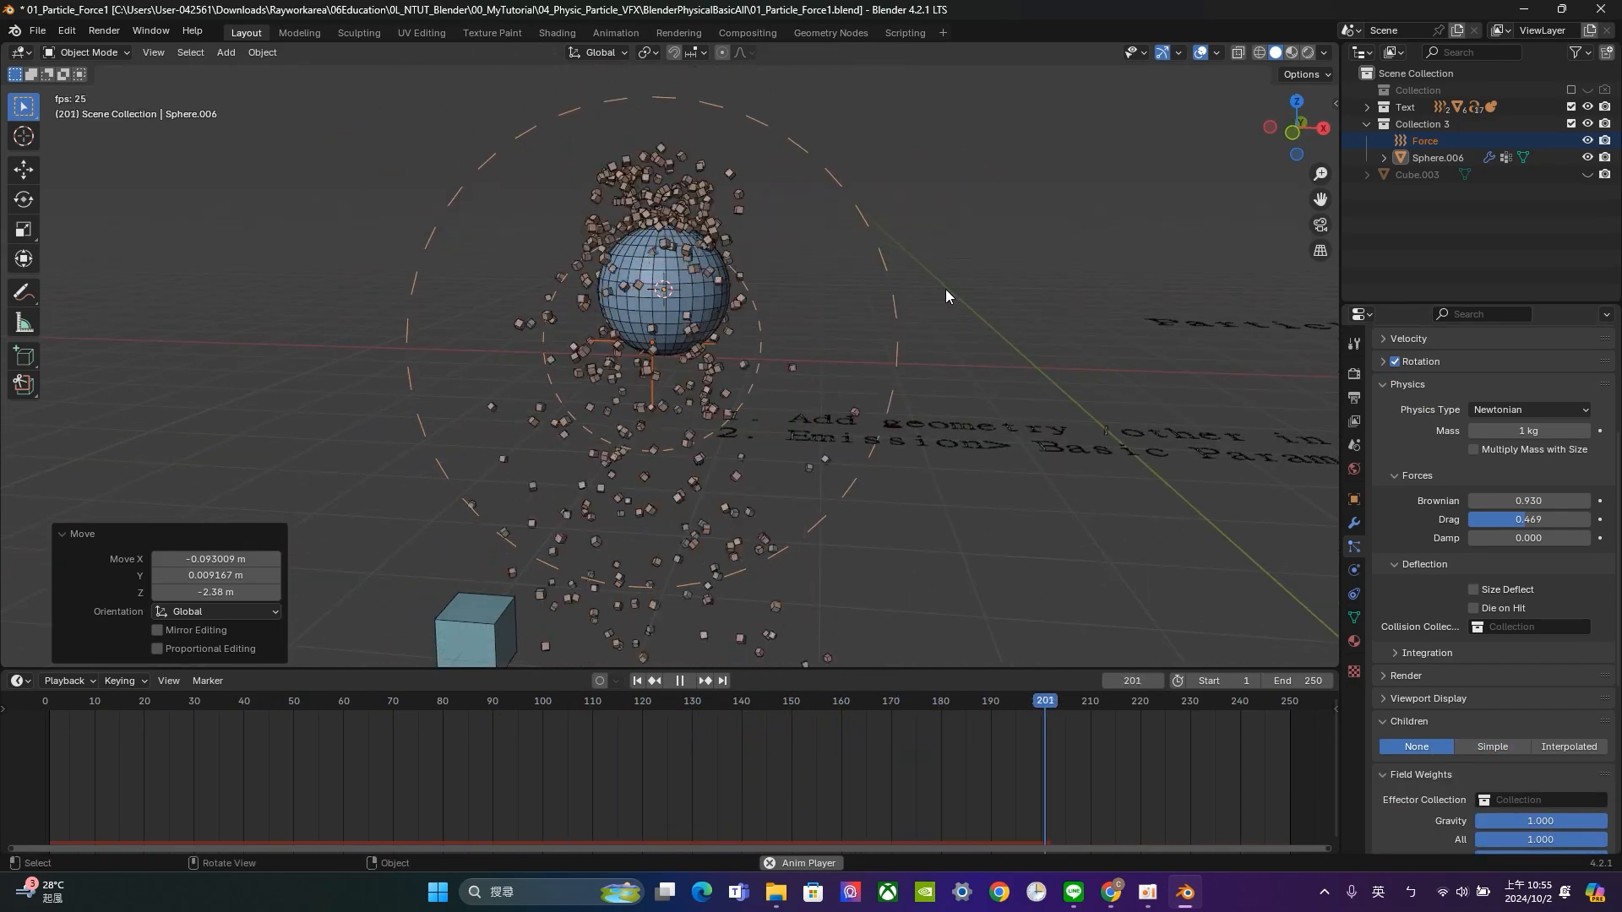
Stop the playback, reselect the Turbulence field and set its strength to 47.800.
click(1354, 571)
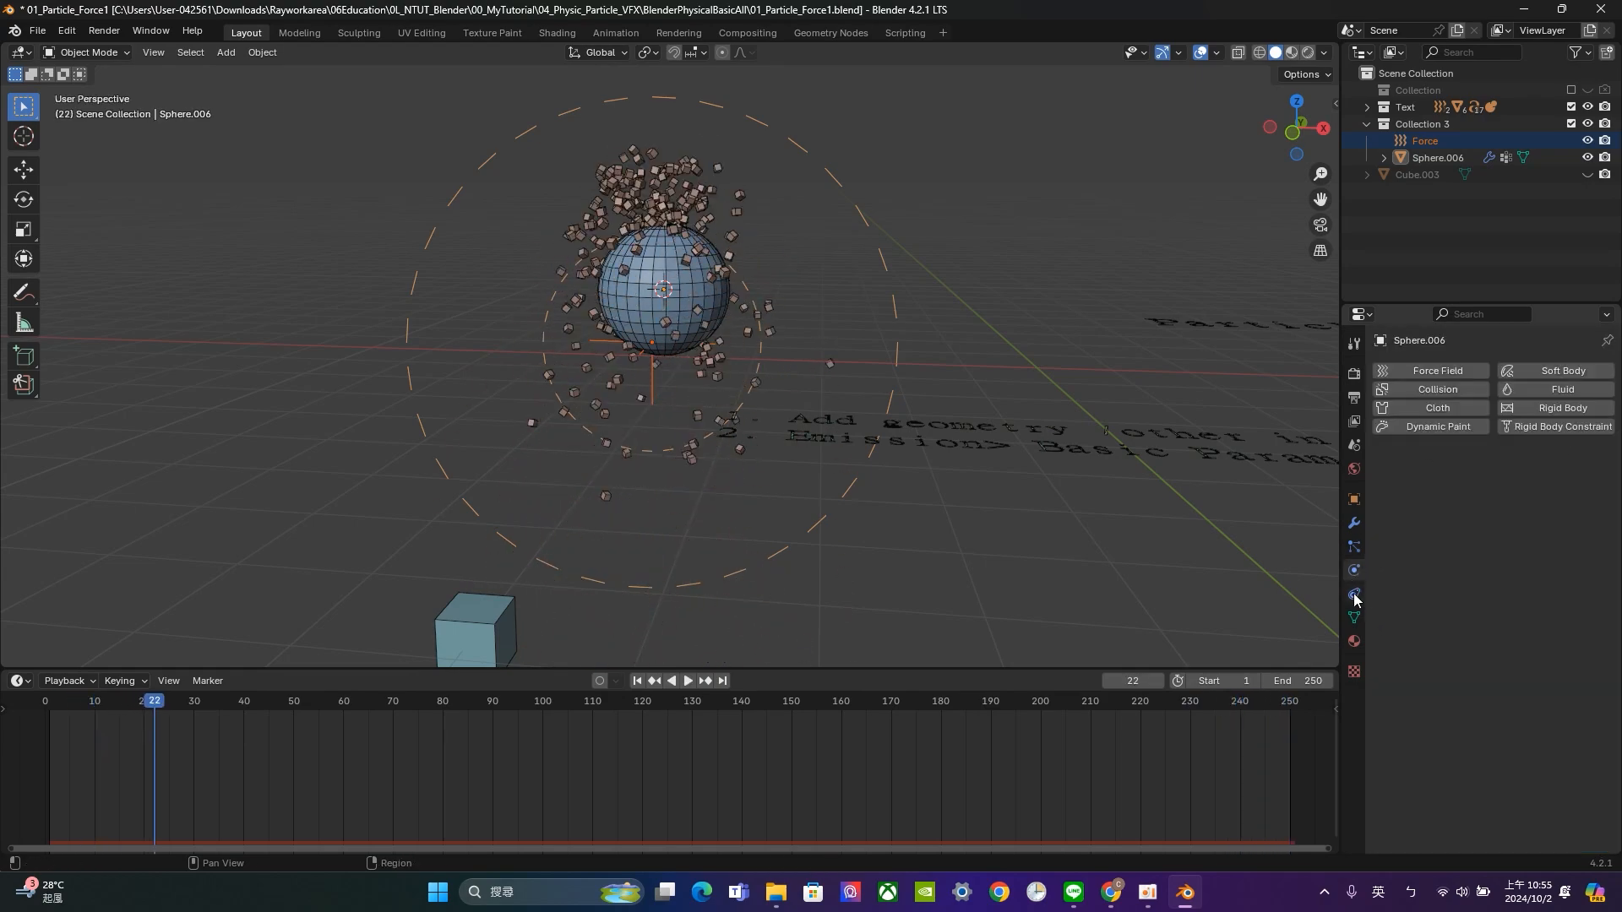
click(1355, 596)
click(1354, 571)
click(895, 381)
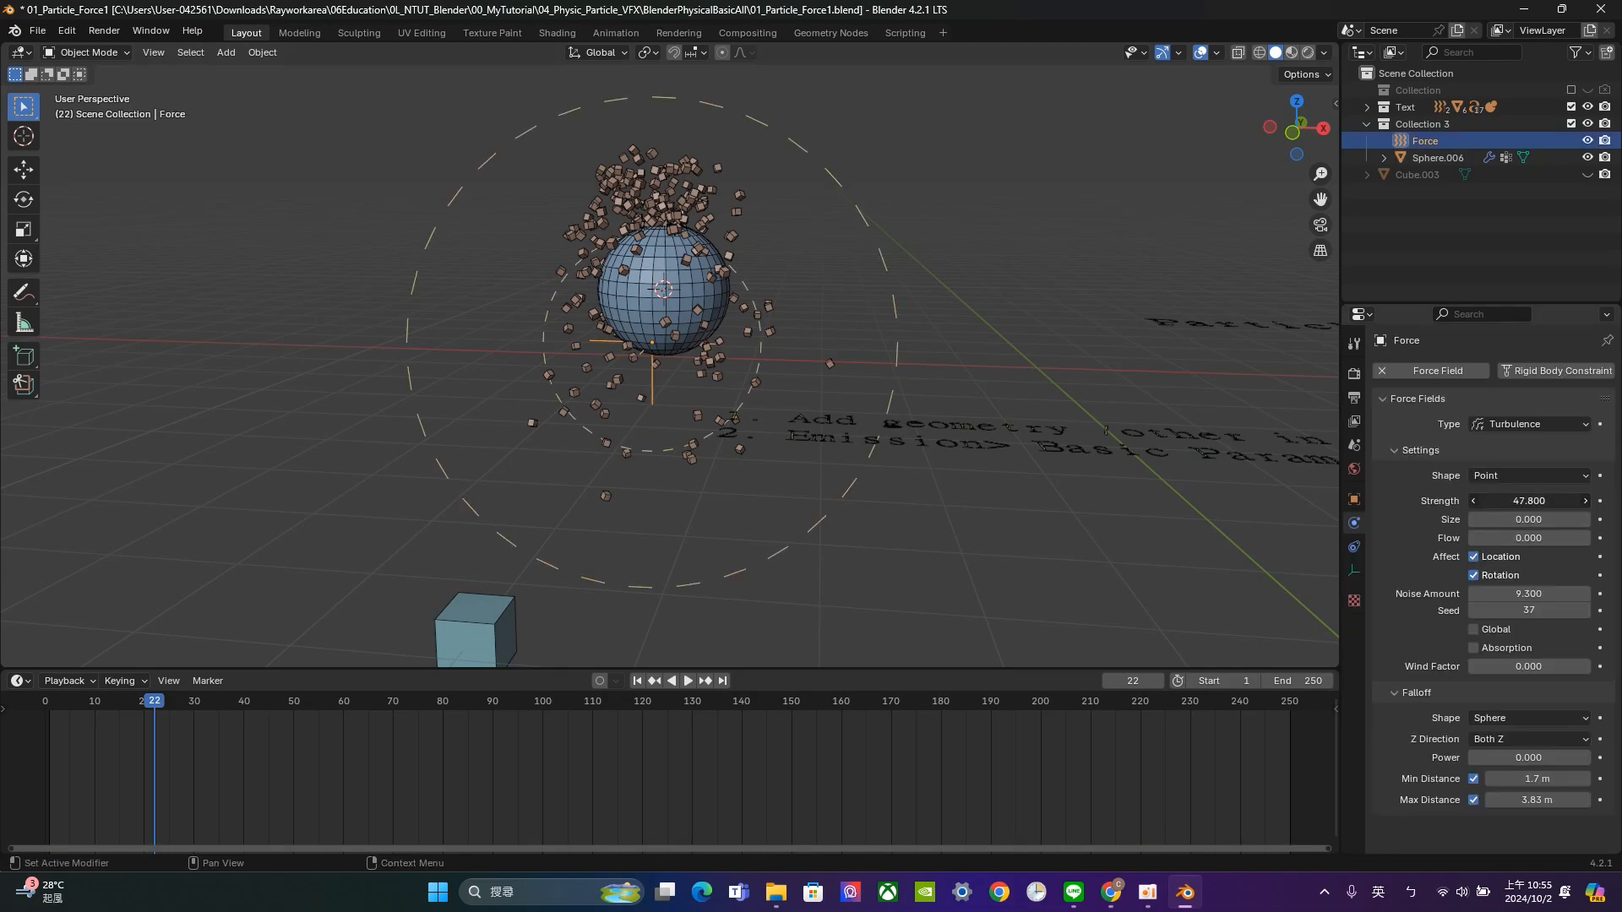
Play the animation and examine the turbulent particle motion around the sphere from several angles.
key(space)
scroll(797, 424, down, 2)
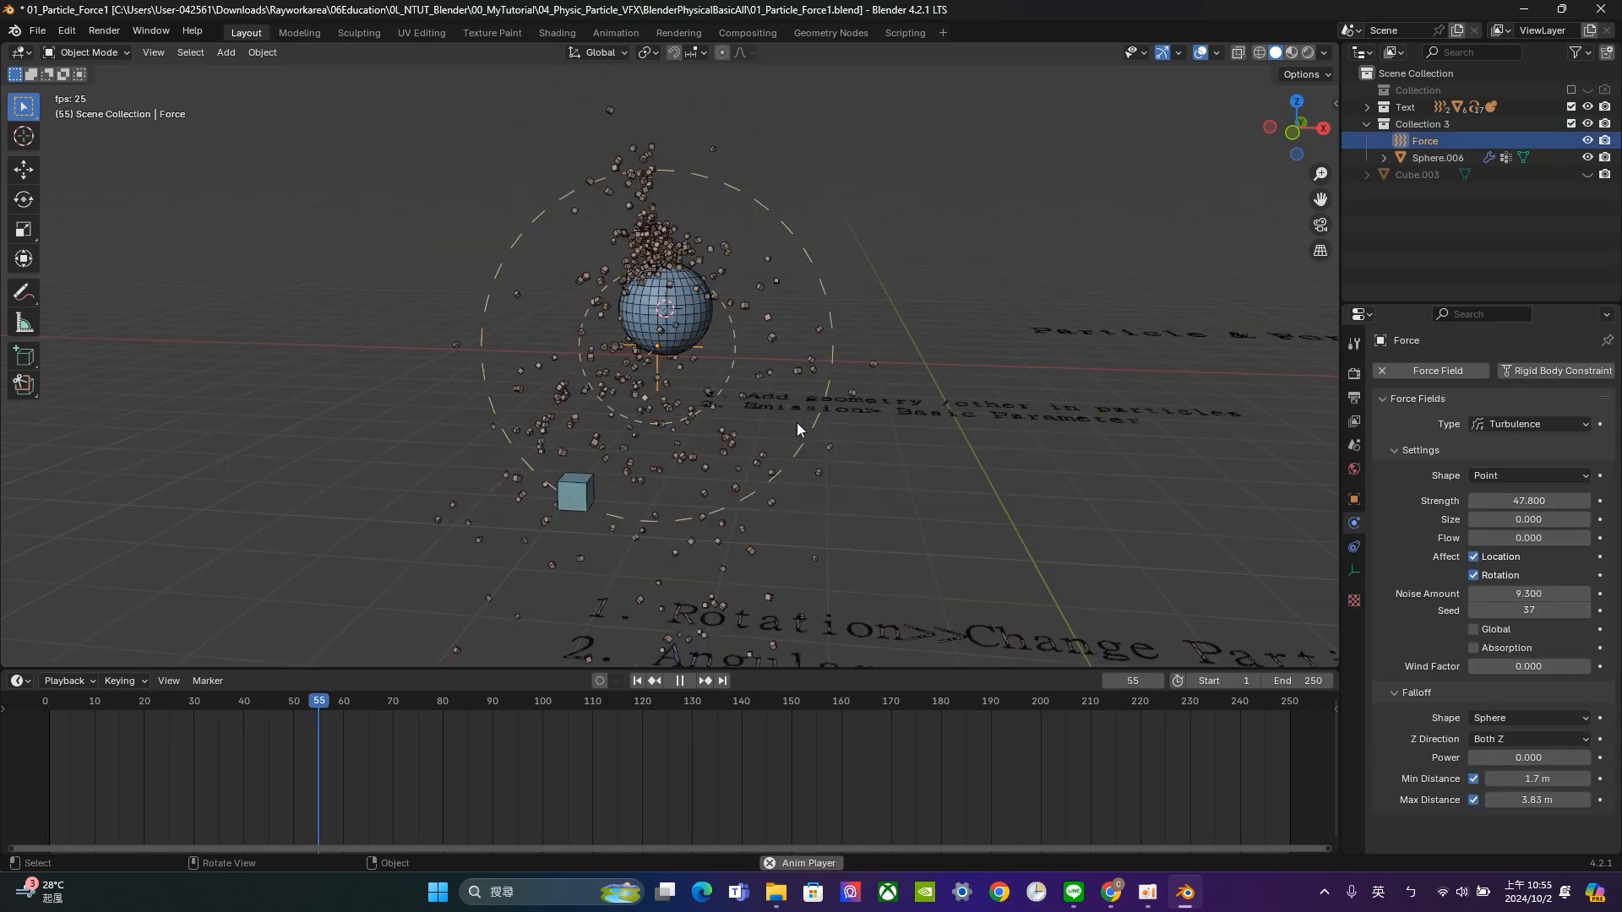
middle_drag(798, 422, 723, 342)
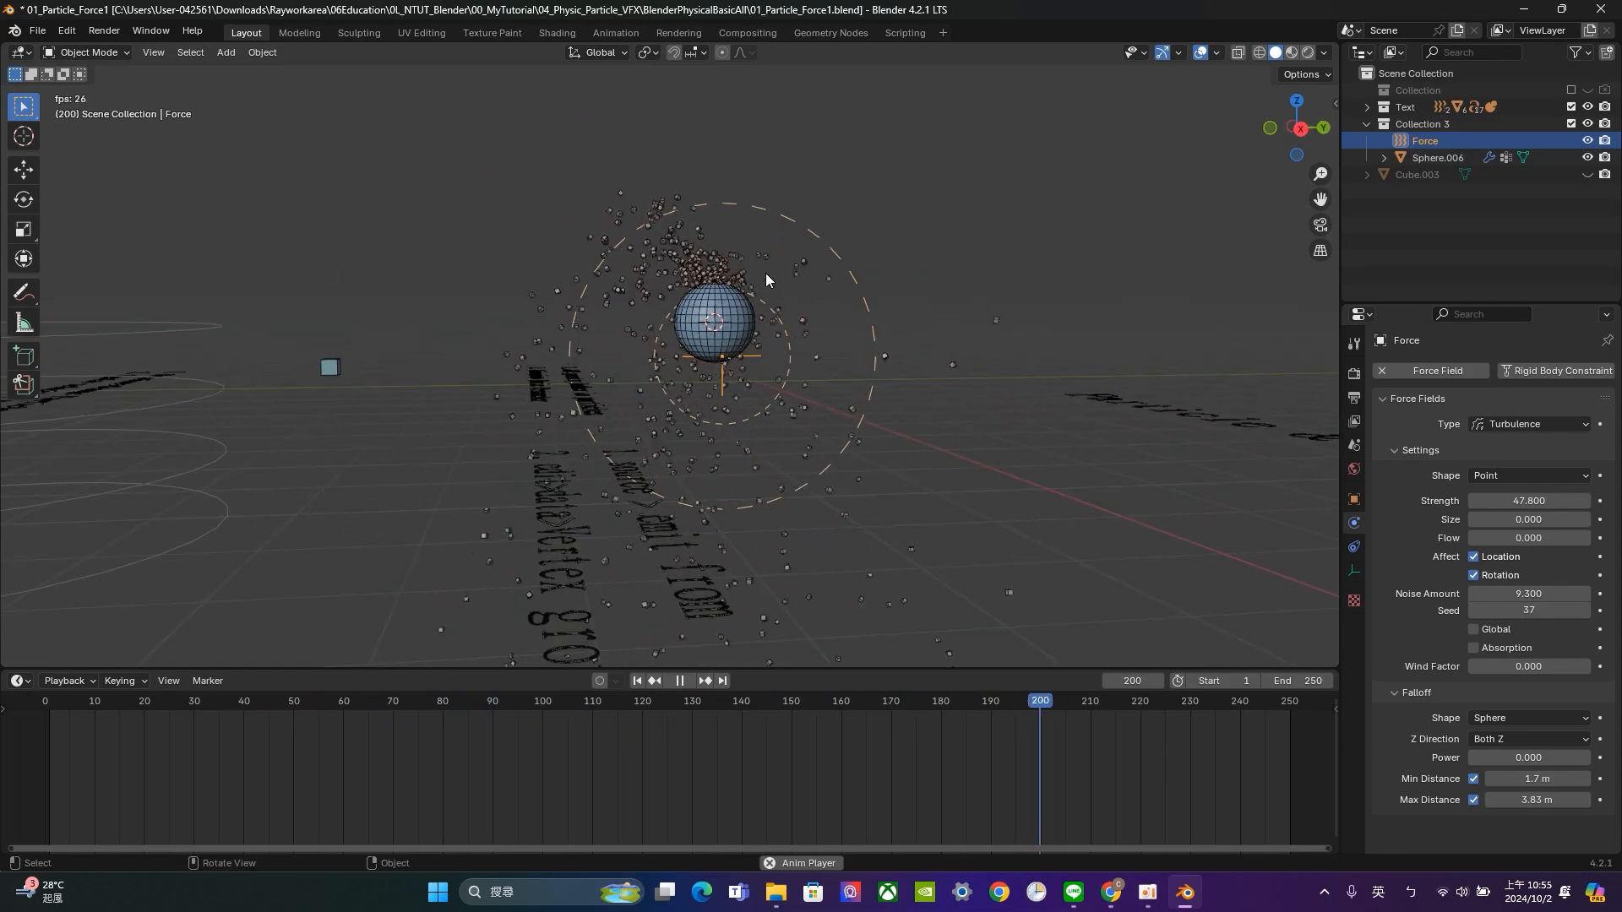
middle_drag(766, 274, 587, 305)
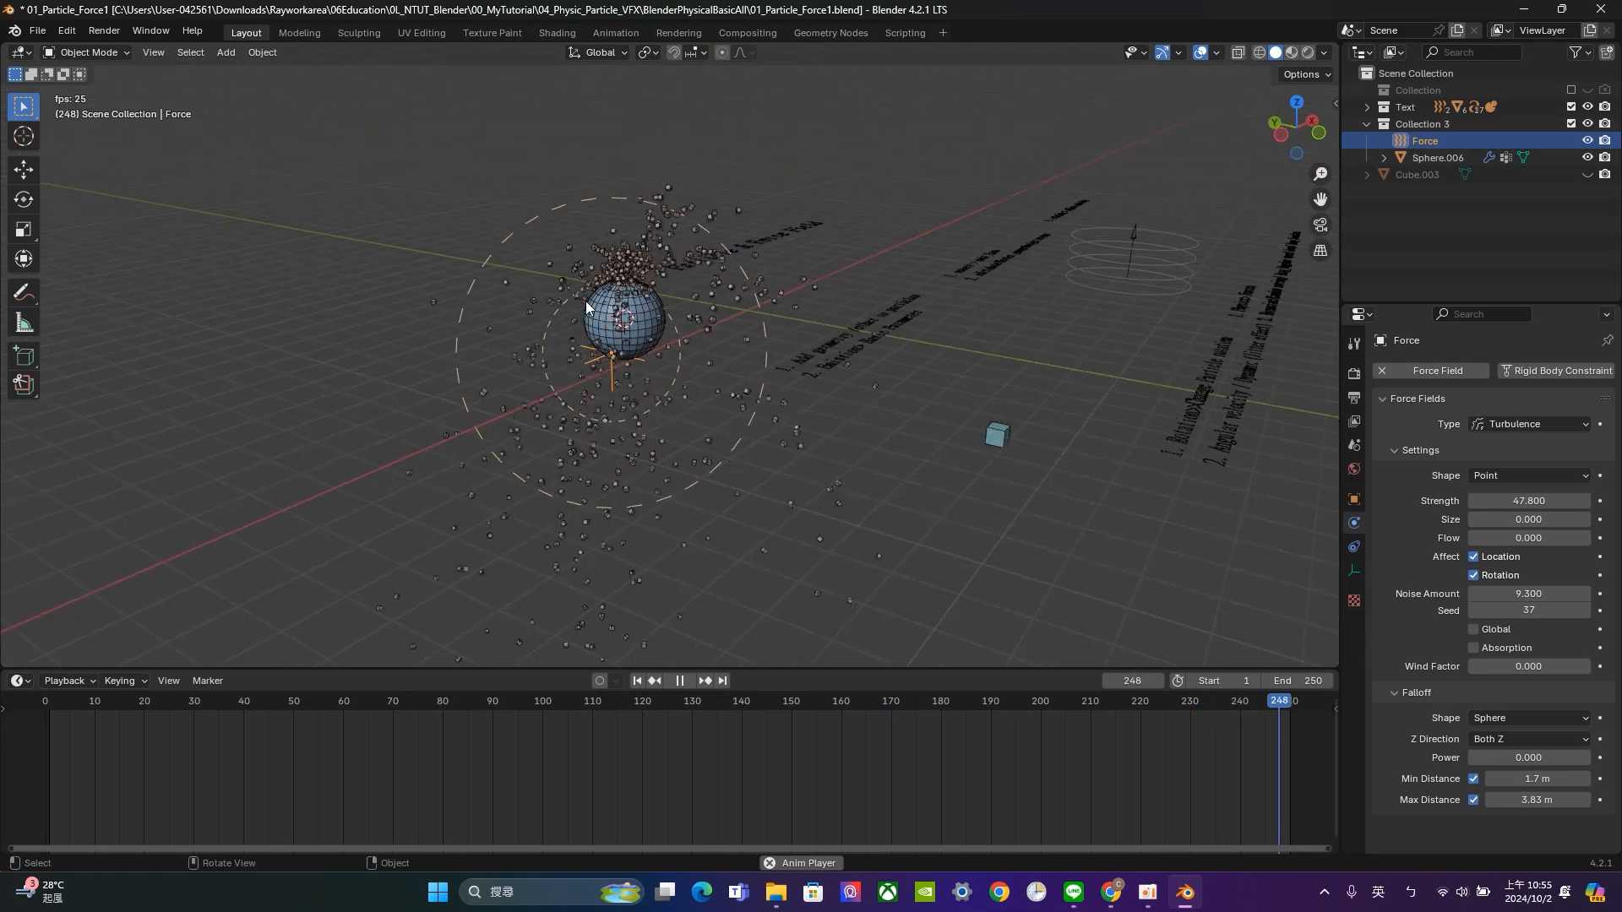
scroll(675, 254, up, 2)
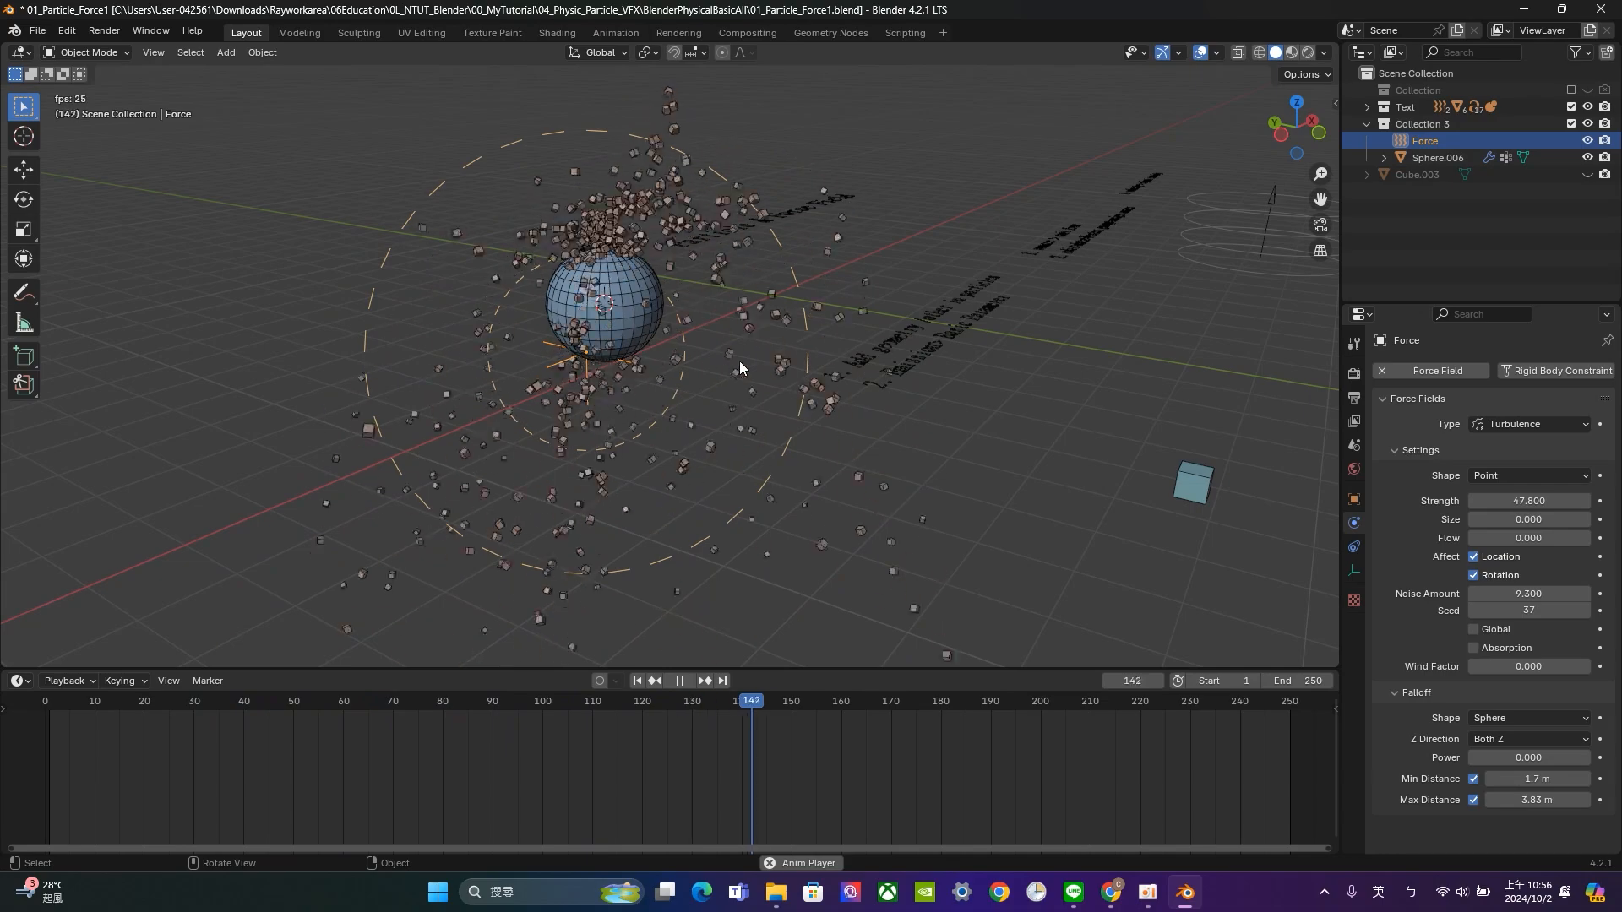
middle_drag(689, 372, 662, 337)
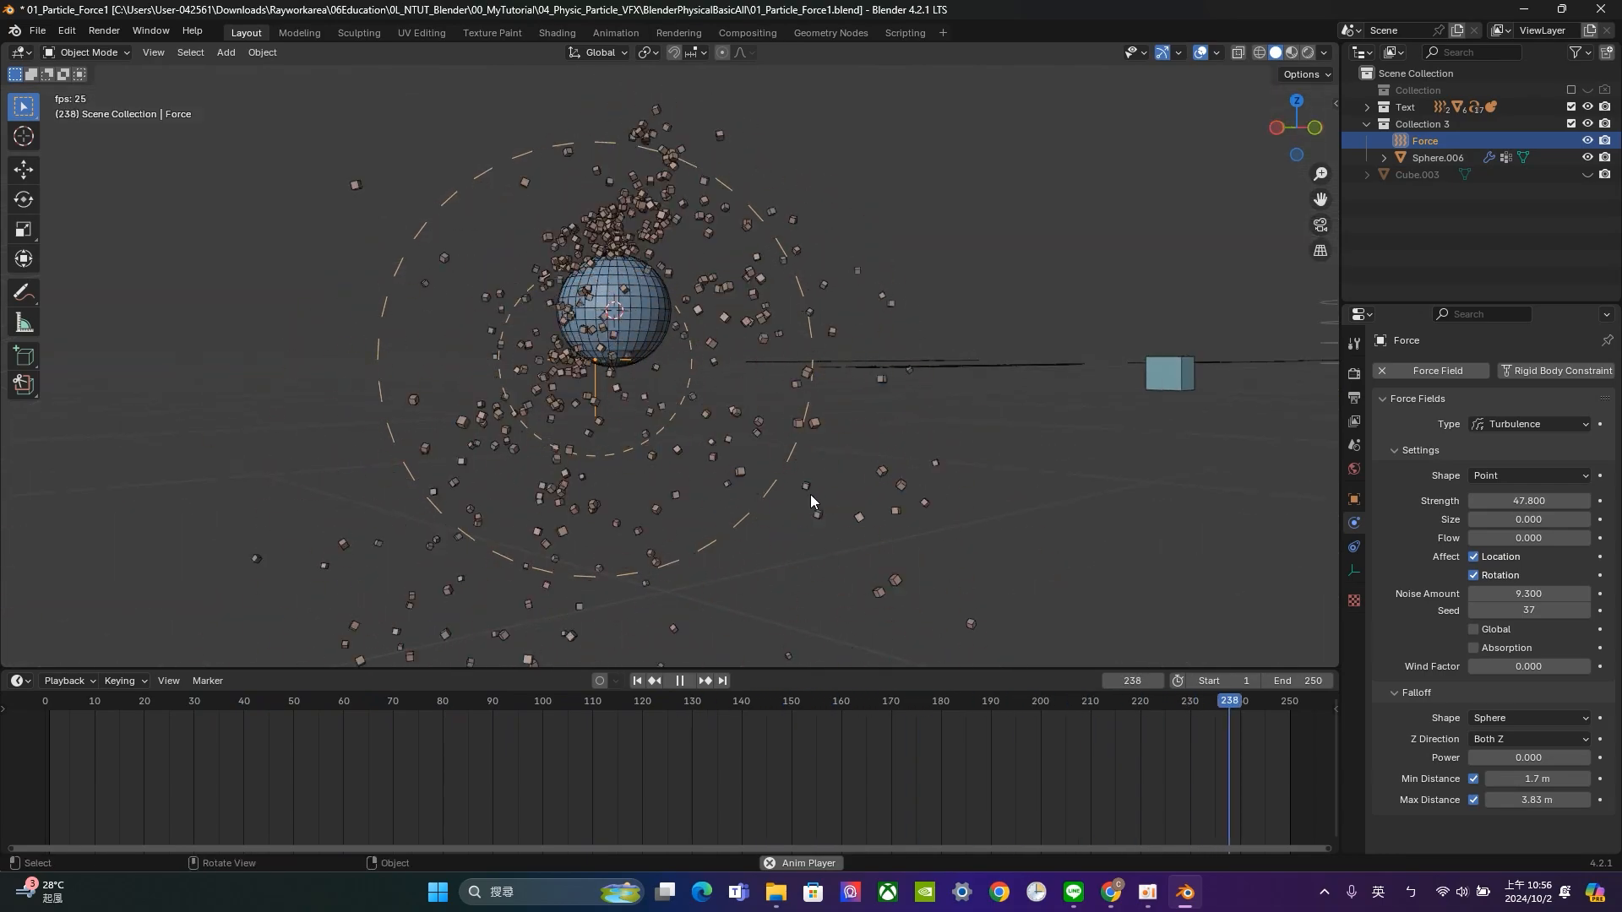
Test the sphere's Turbulence field weight in its particle settings at 0.000 and restore it to 1.000 during playback.
click(648, 309)
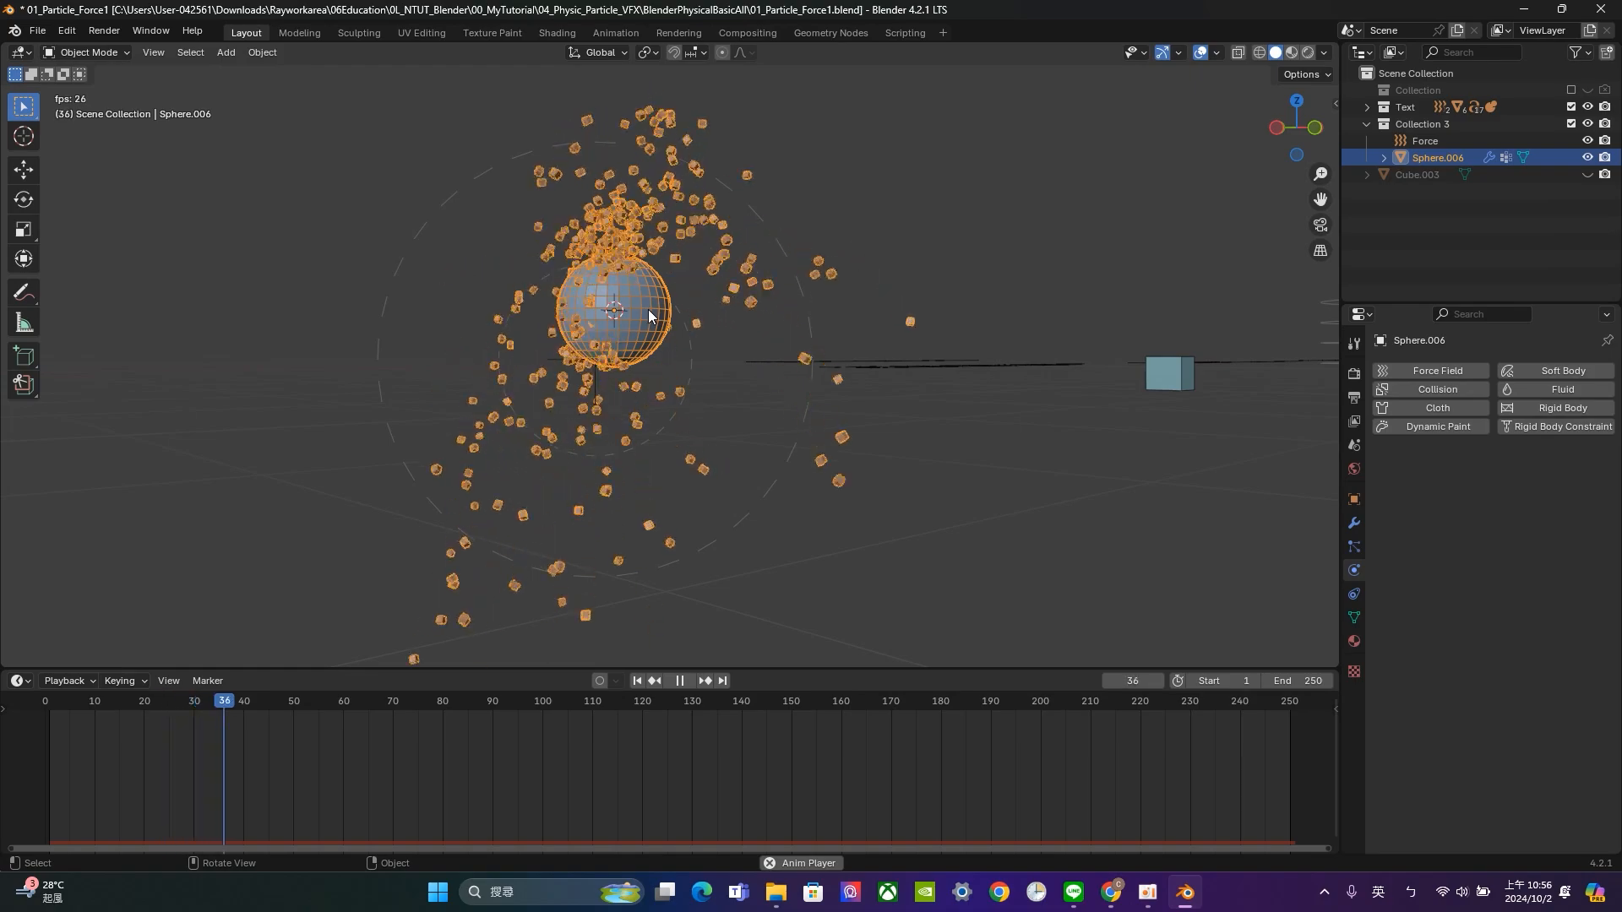
click(1354, 546)
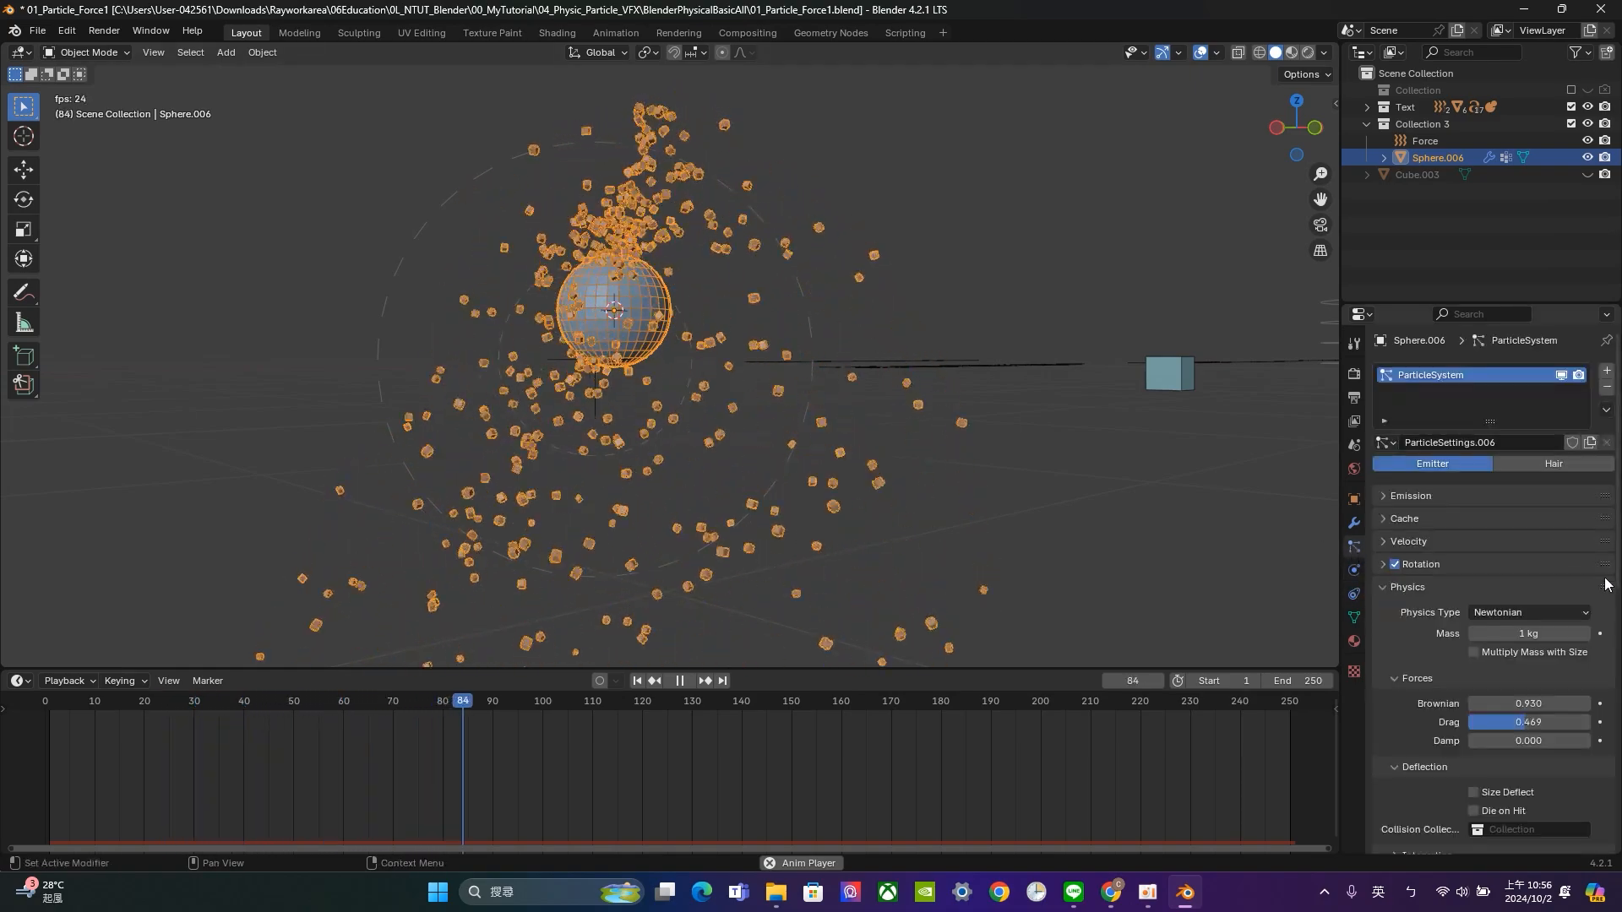
scroll(1605, 583, down, 15)
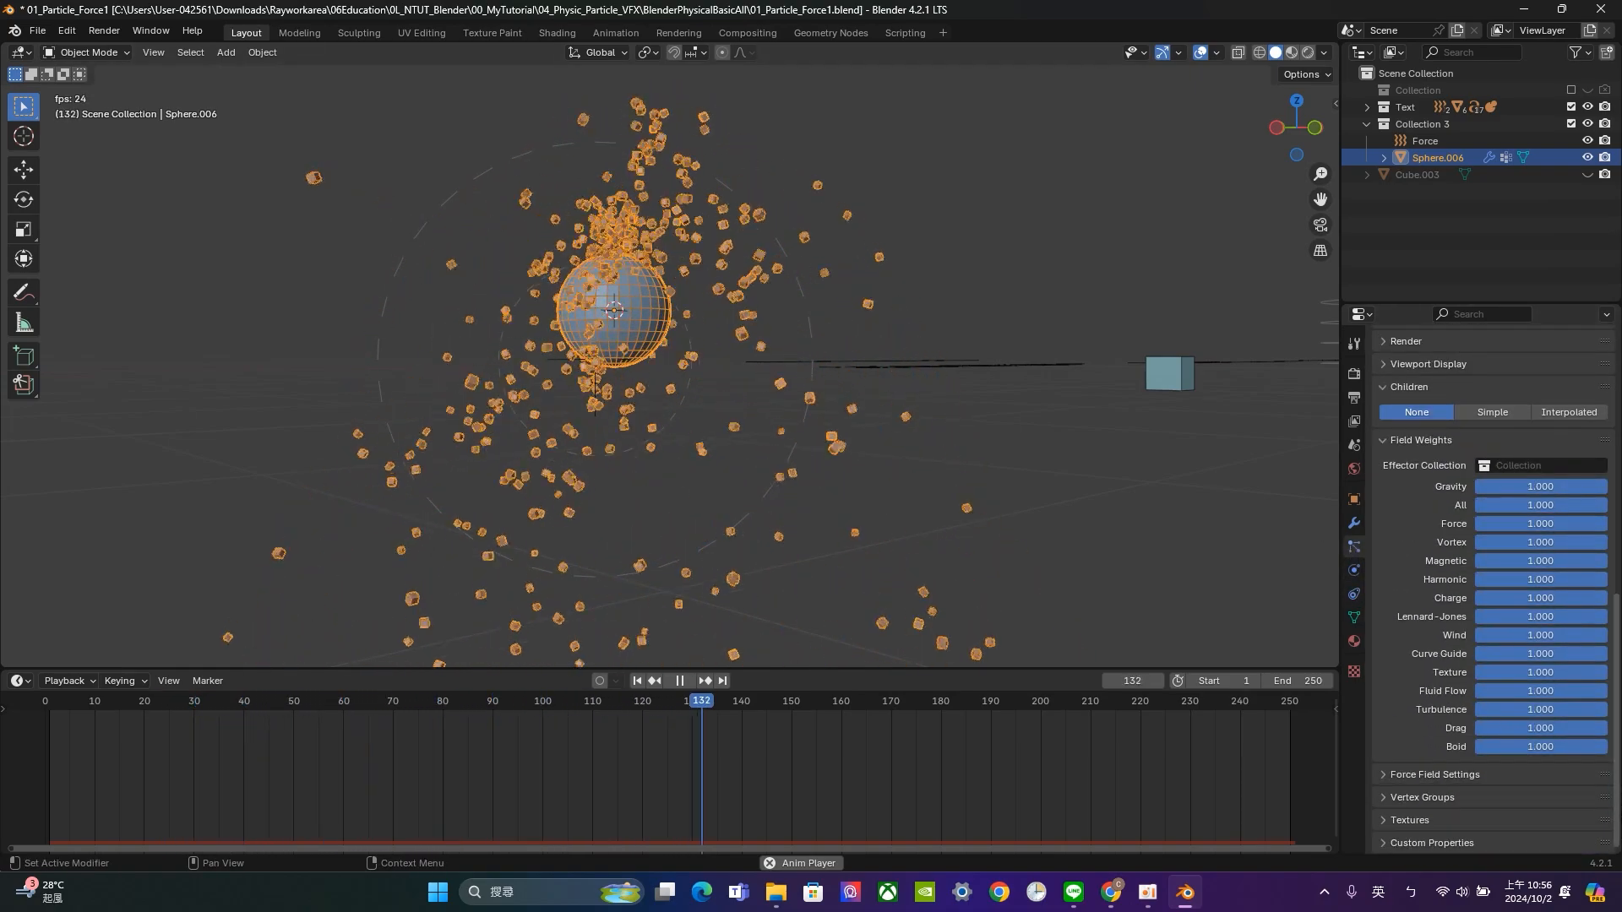
scroll(1554, 564, up, 2)
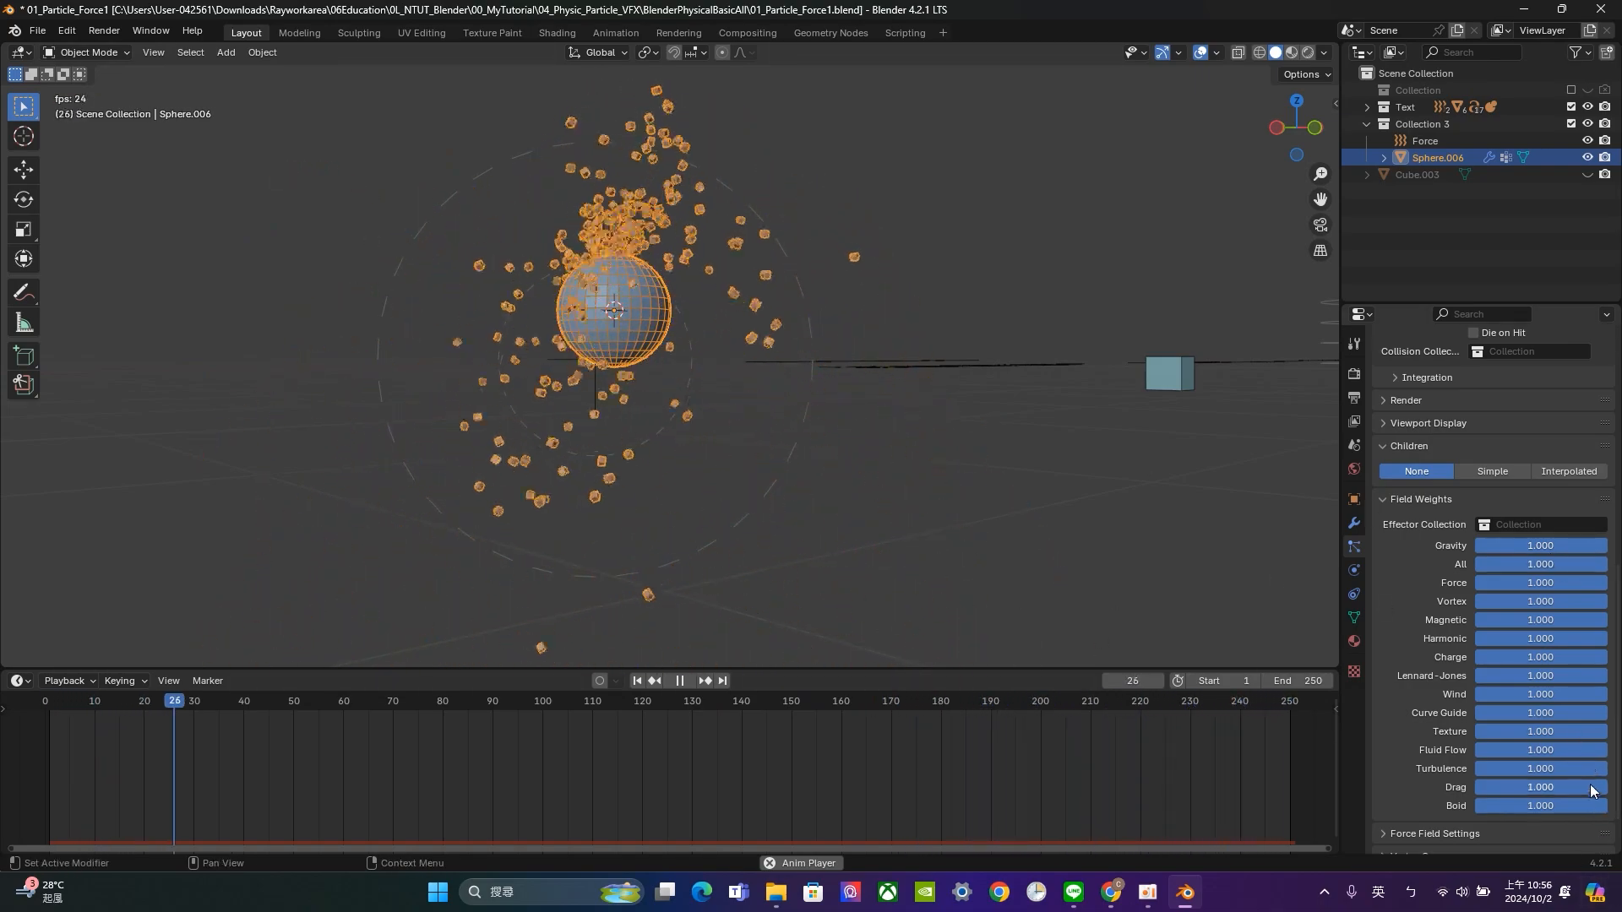
drag(1585, 771, 1446, 770)
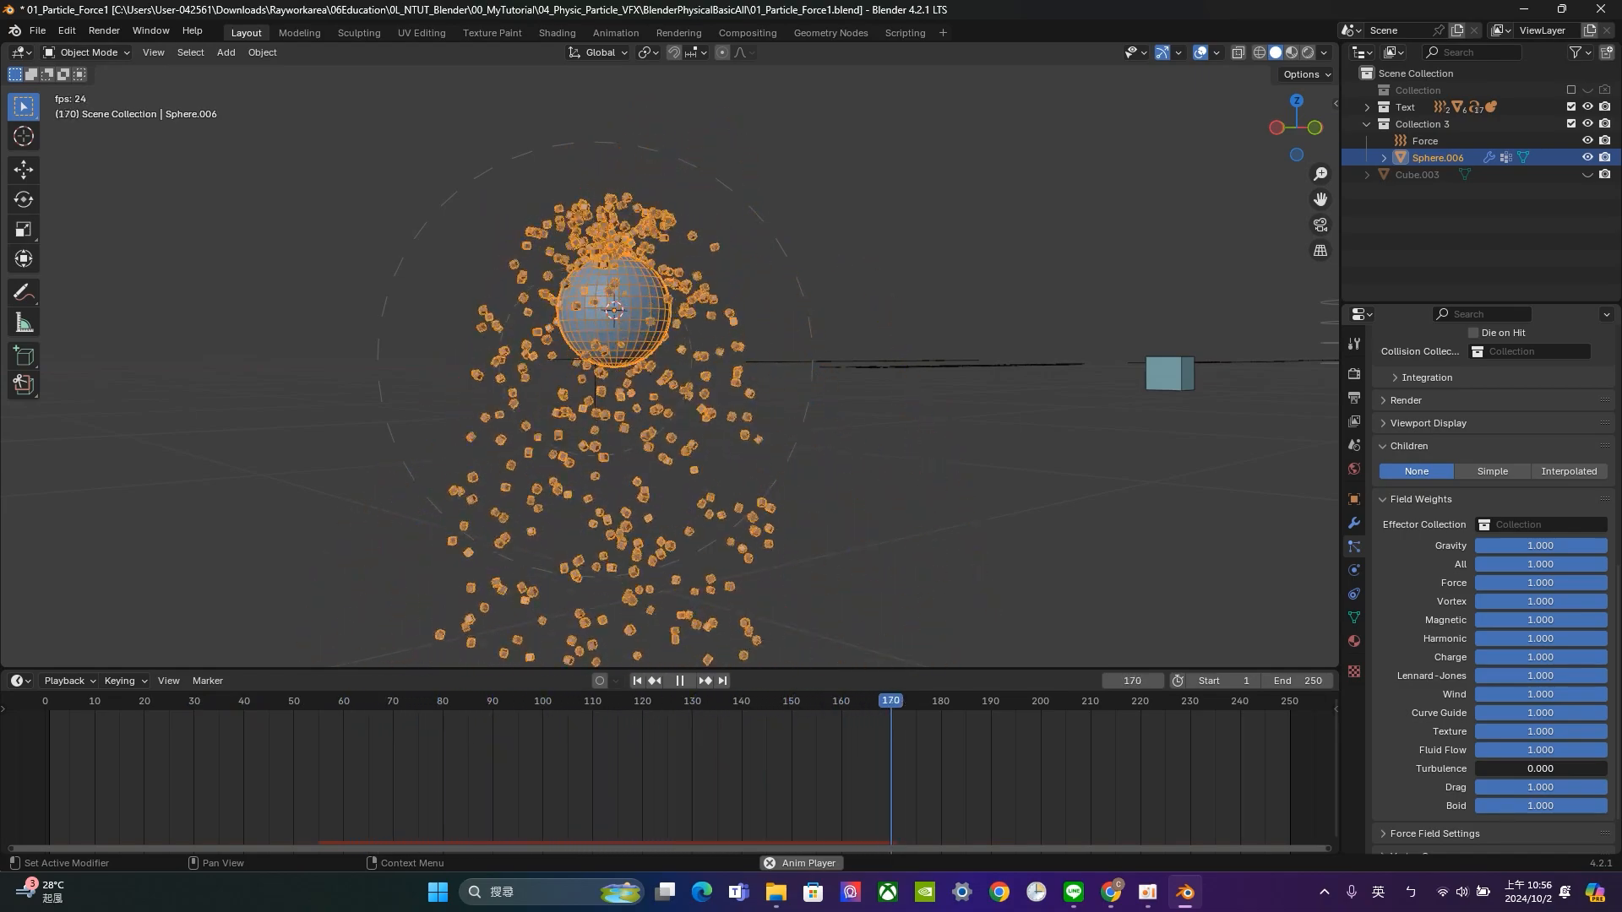
drag(1446, 770, 1605, 771)
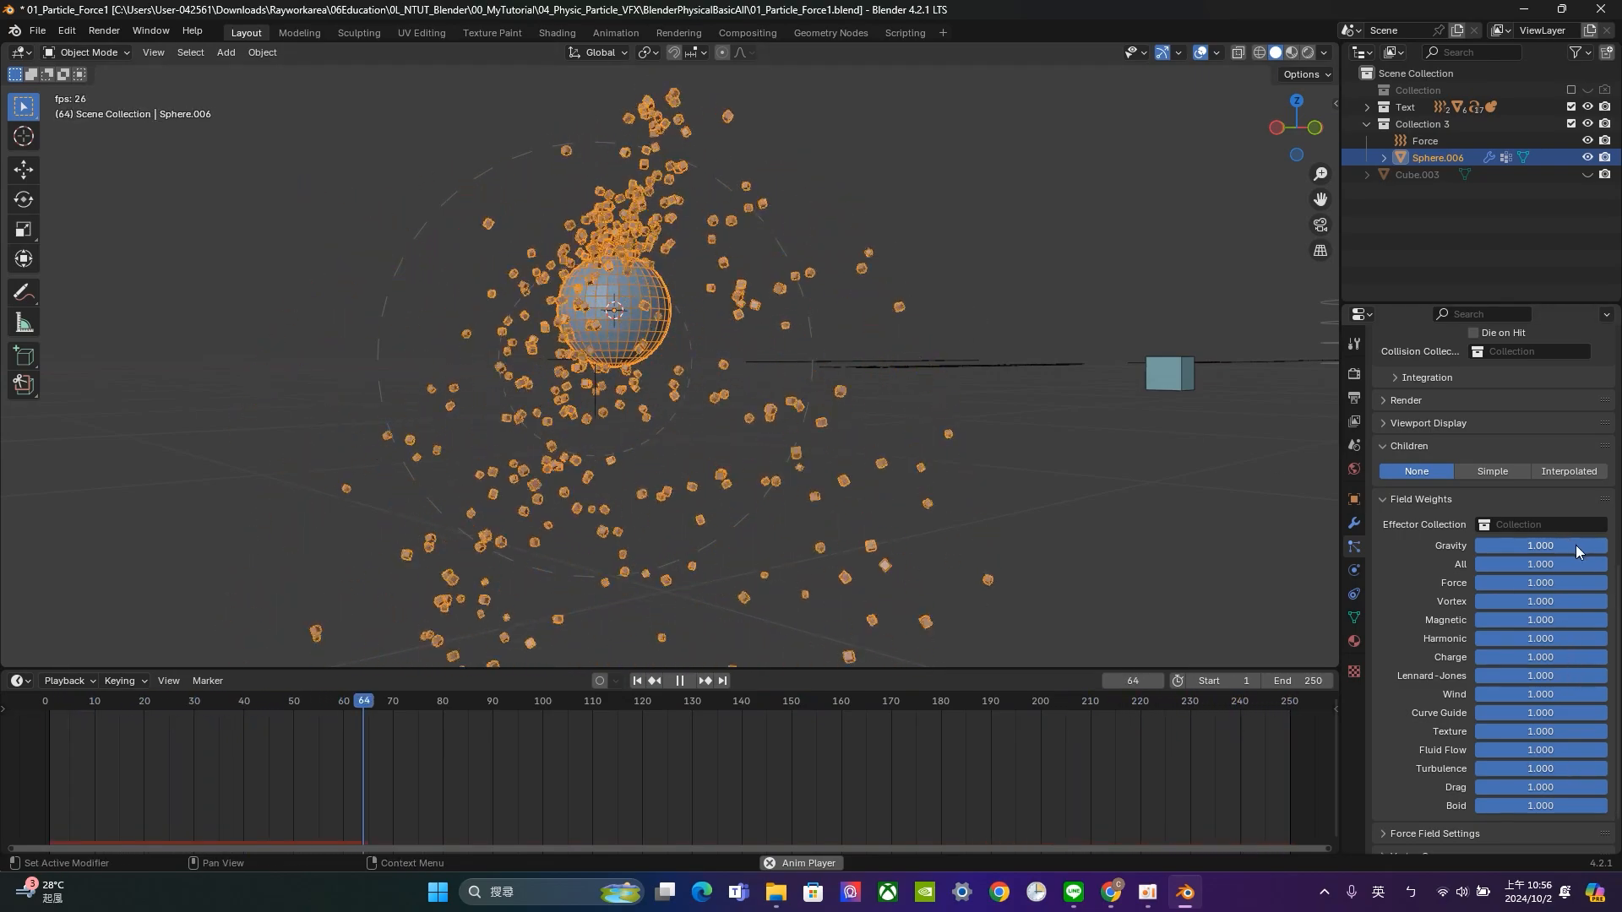
Set the particle system's Gravity field weight to 0.000, watch the particles, and raise the weight to 0.535.
drag(1574, 545, 1462, 546)
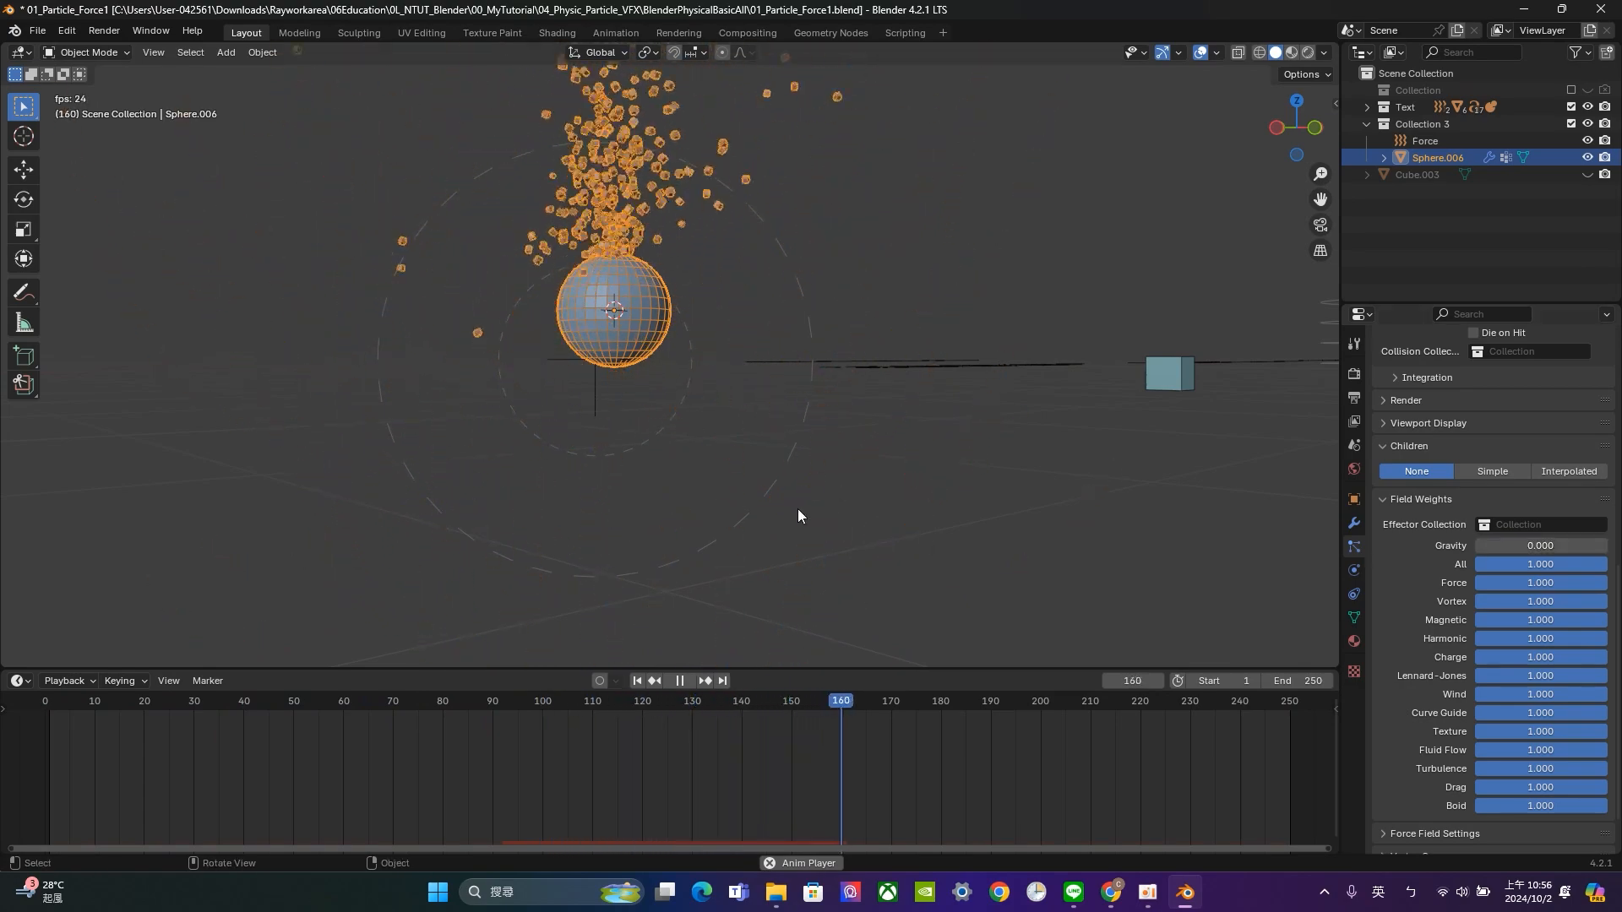
scroll(800, 511, down, 6)
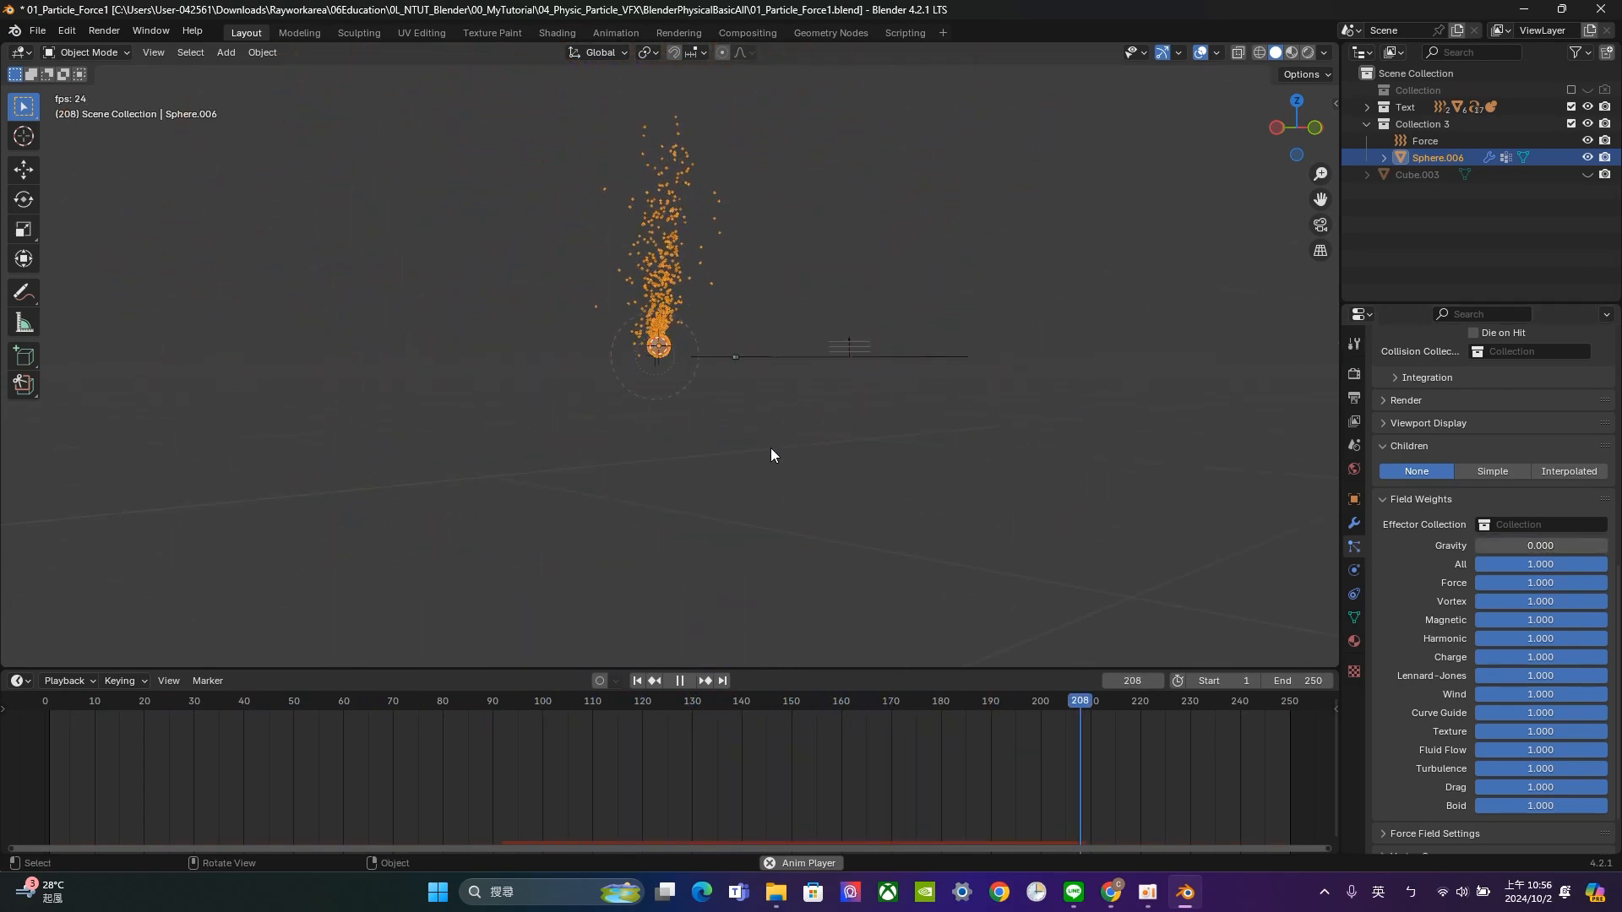
scroll(743, 448, up, 2)
drag(1519, 546, 1595, 545)
Select the Turbulence field and set its strength to 356.300.
click(691, 409)
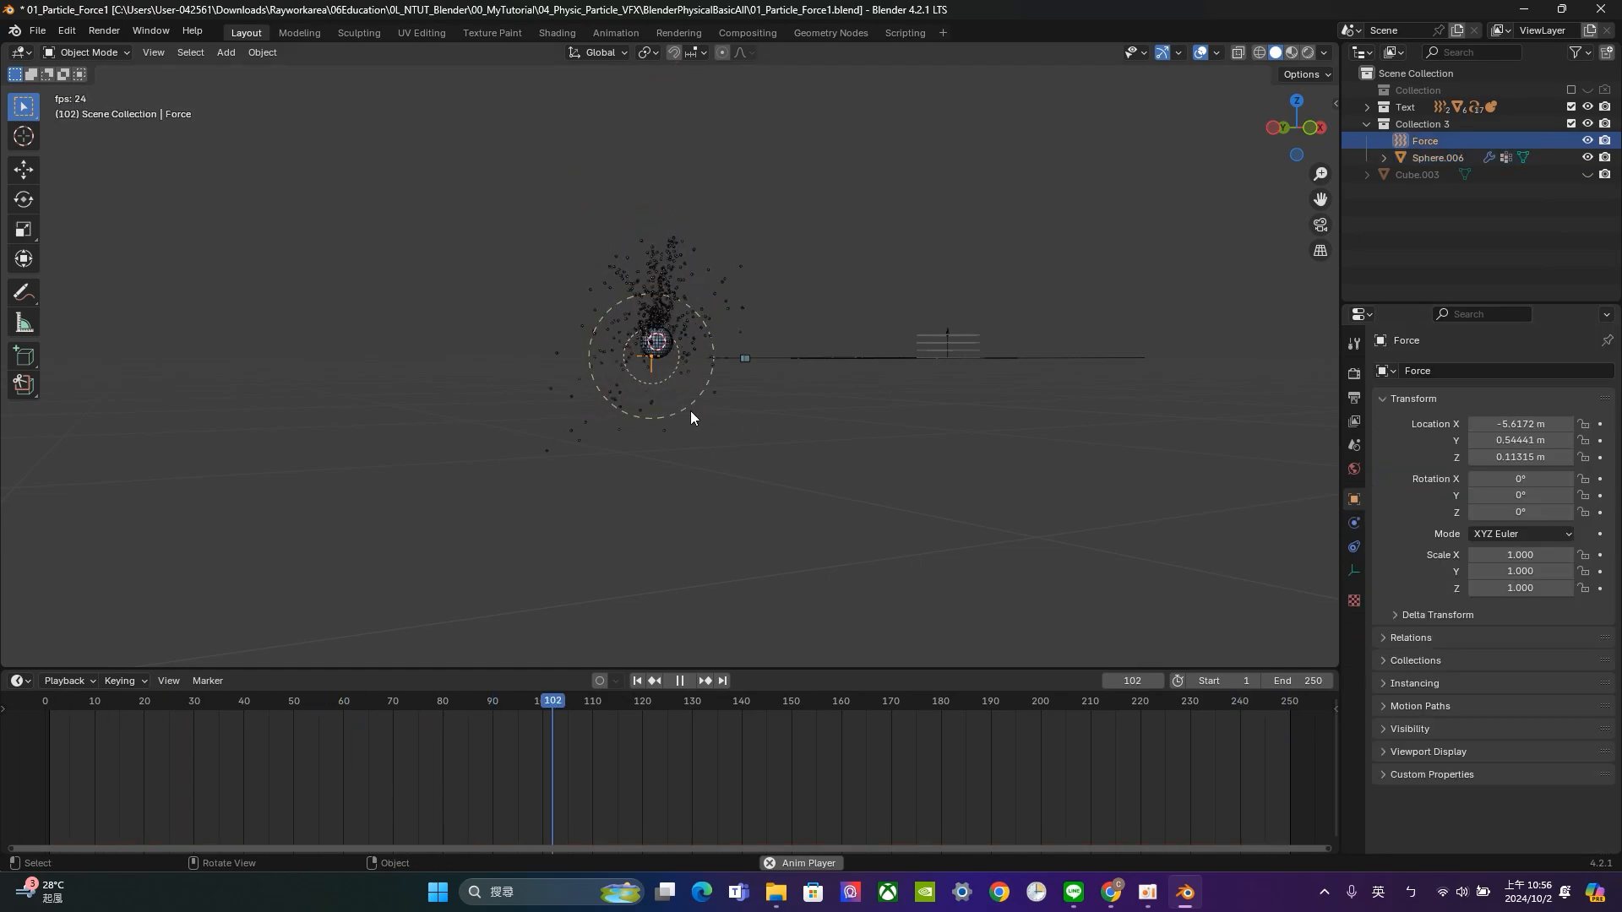
scroll(691, 410, up, 3)
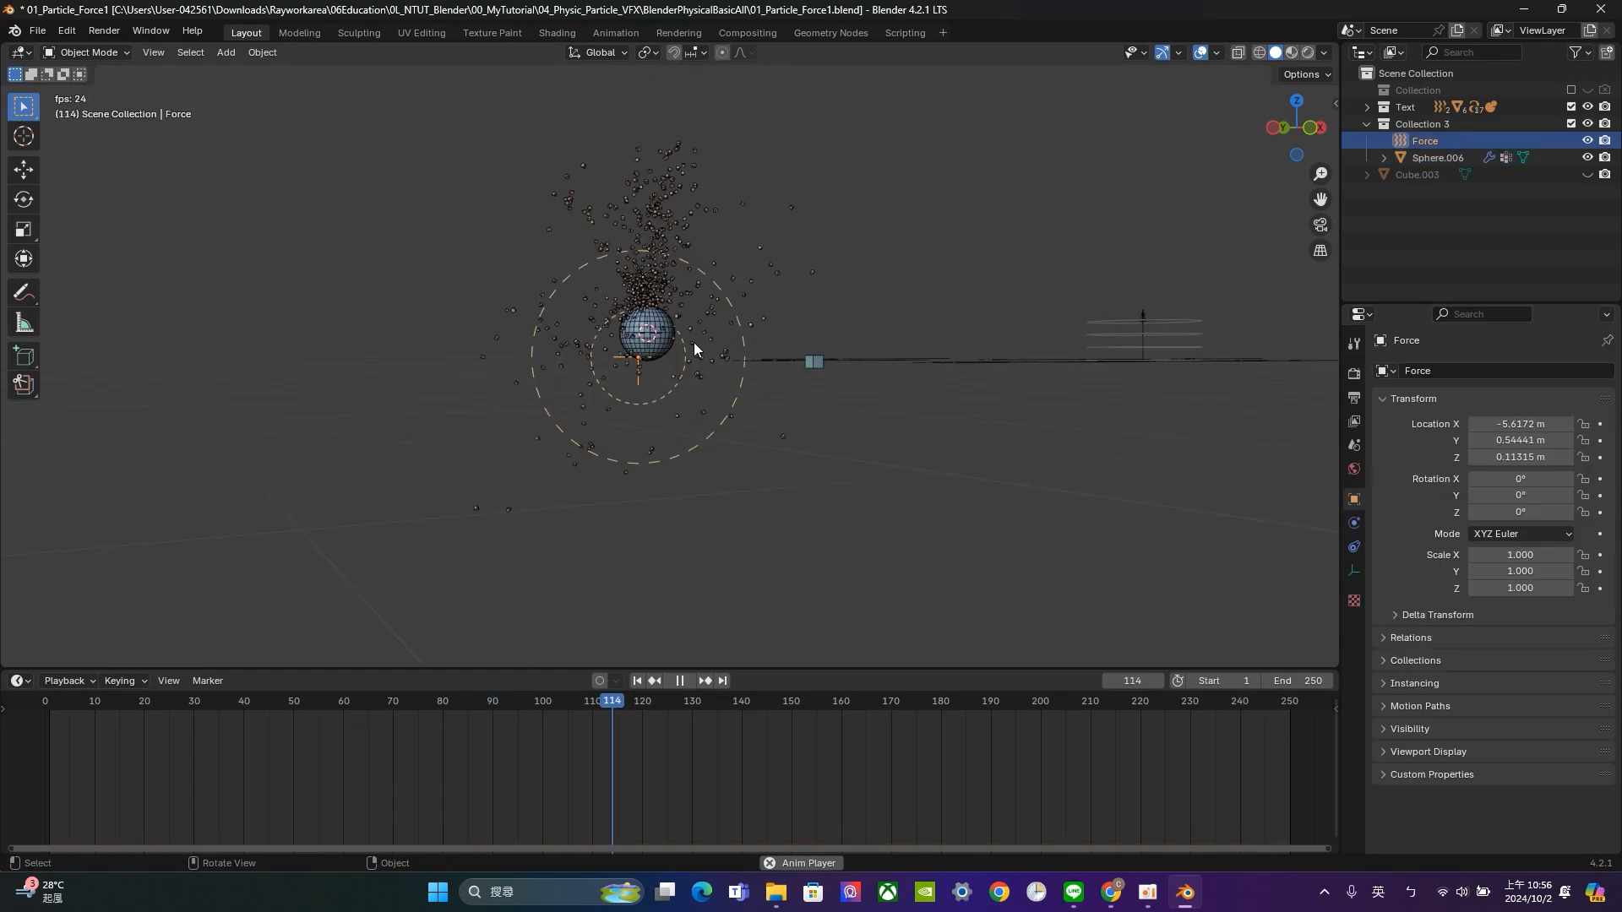
click(1352, 524)
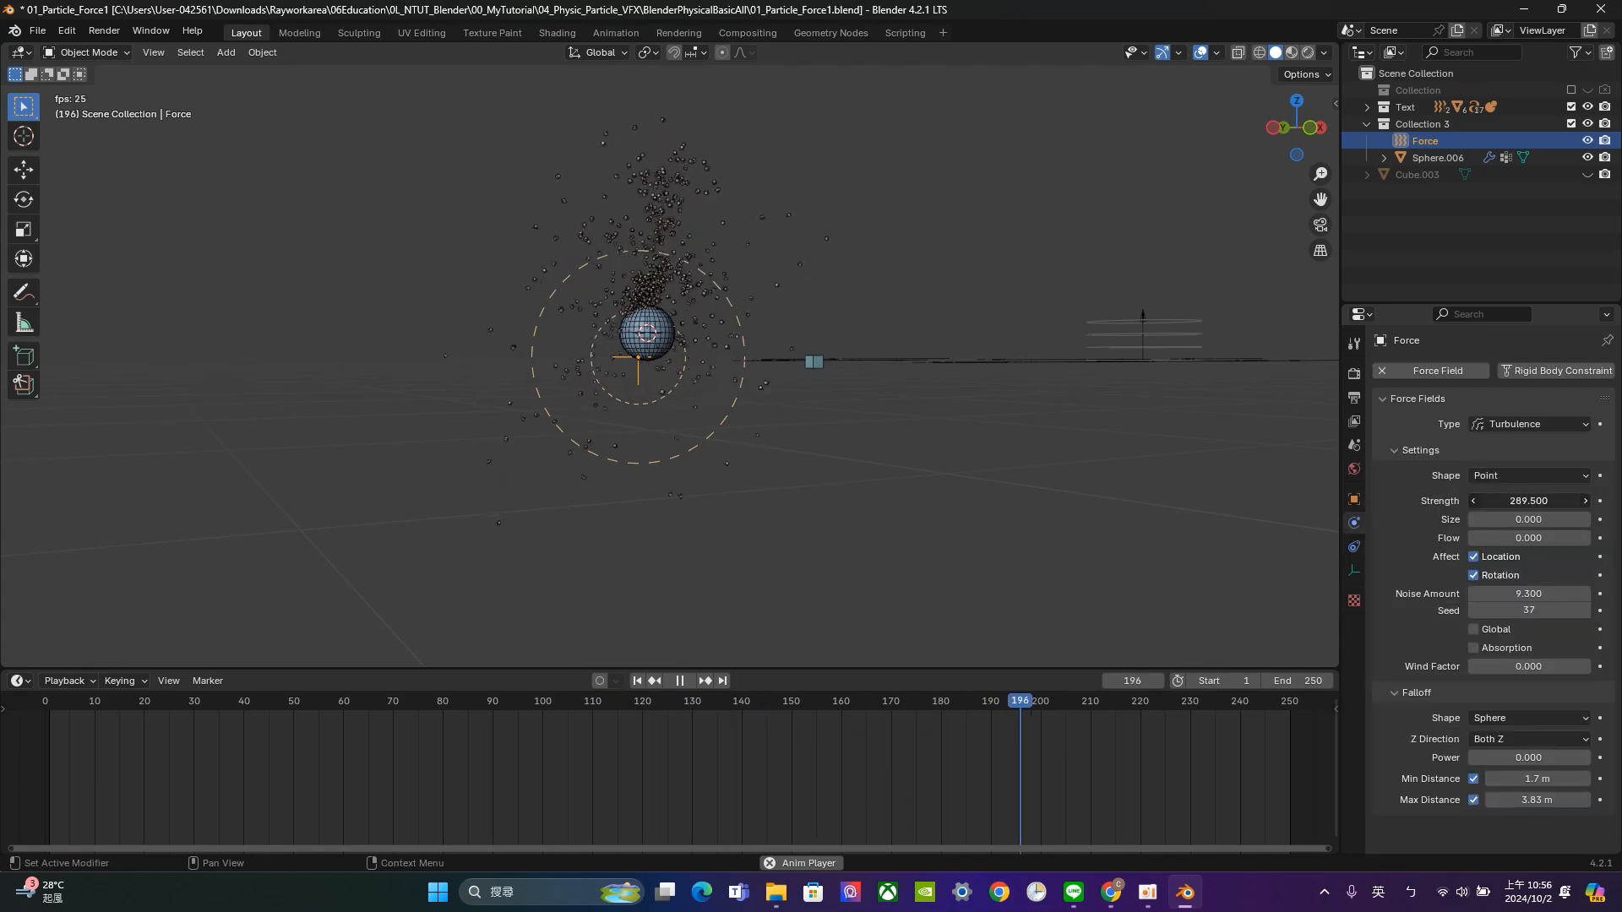
drag(1529, 501, 1571, 501)
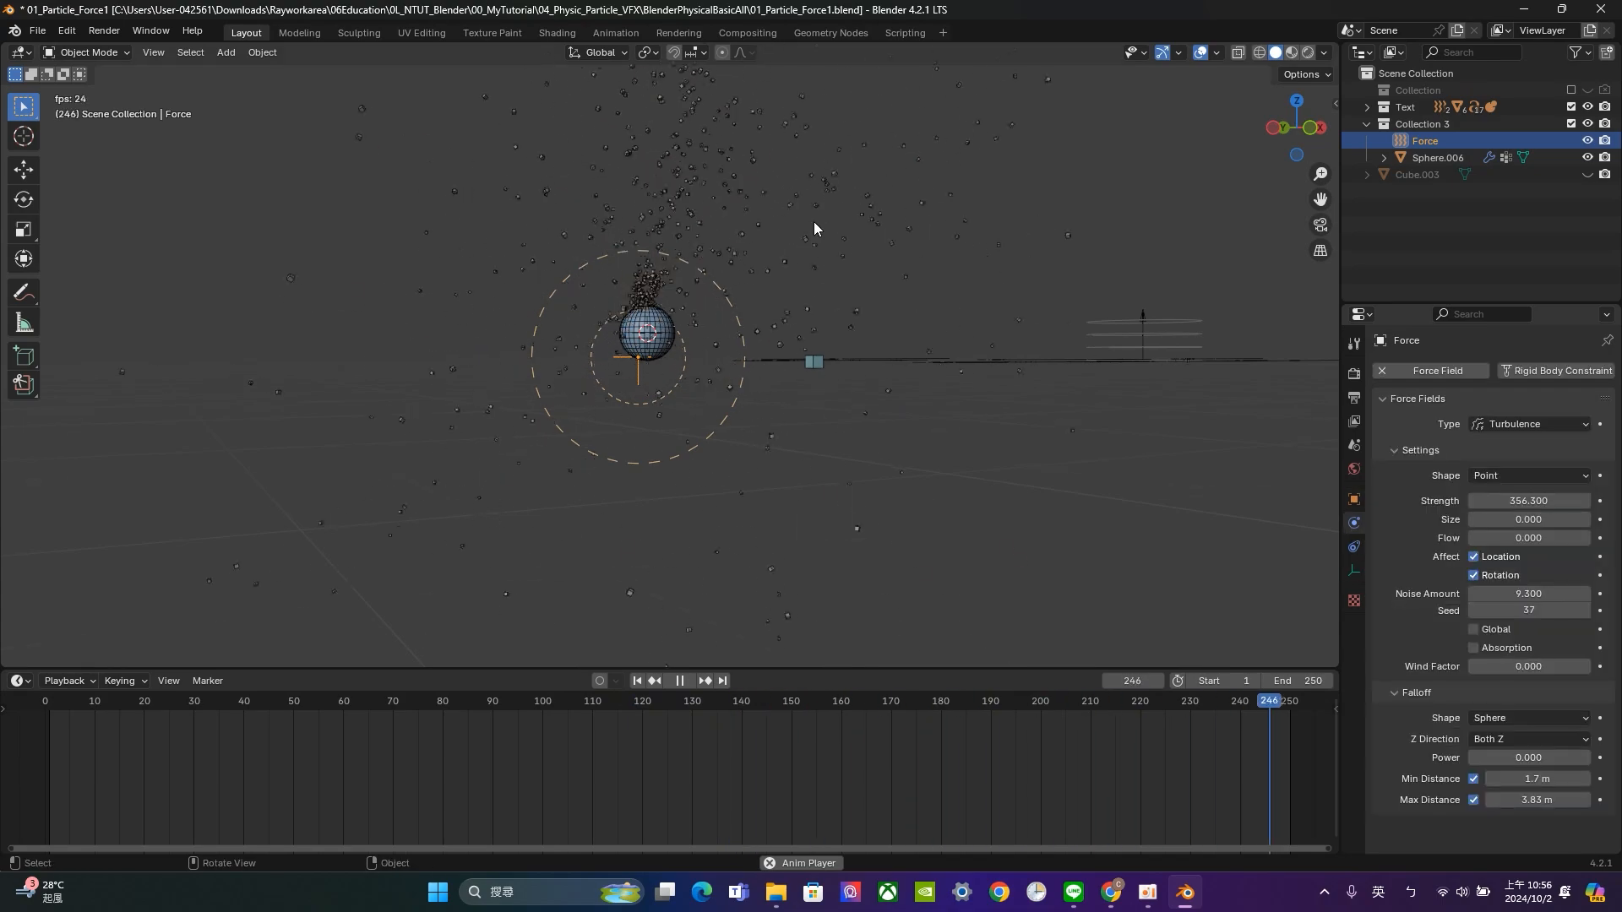
Snap the Turbulence field to the 3D cursor at the sphere's centre and examine the particle spread.
middle_drag(813, 221, 803, 412)
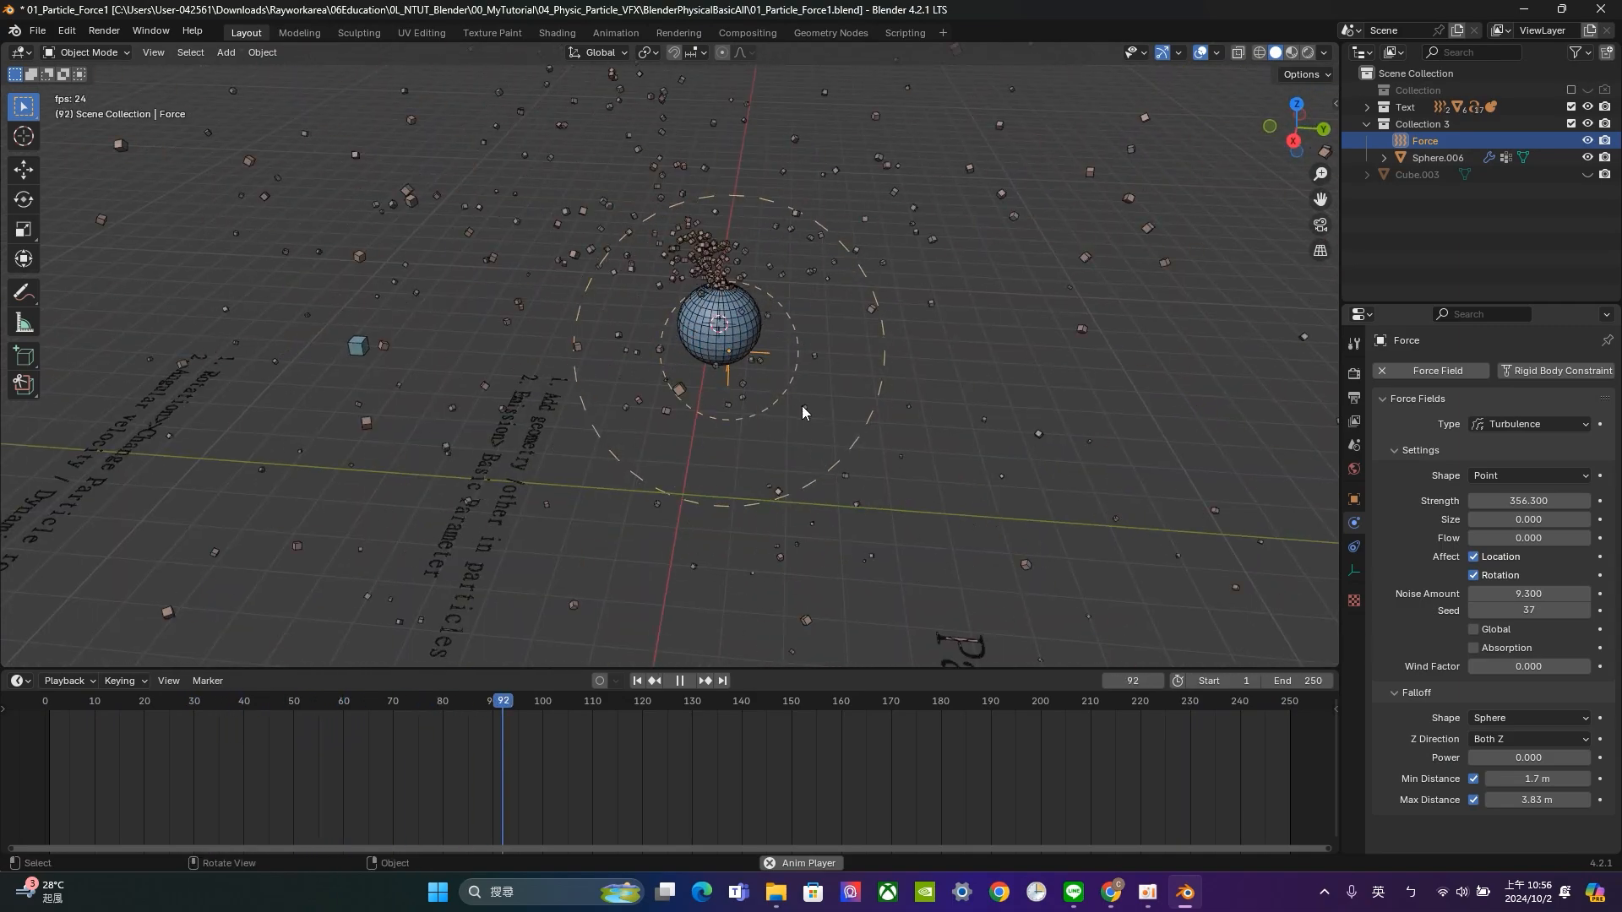
key(shift+s)
click(788, 291)
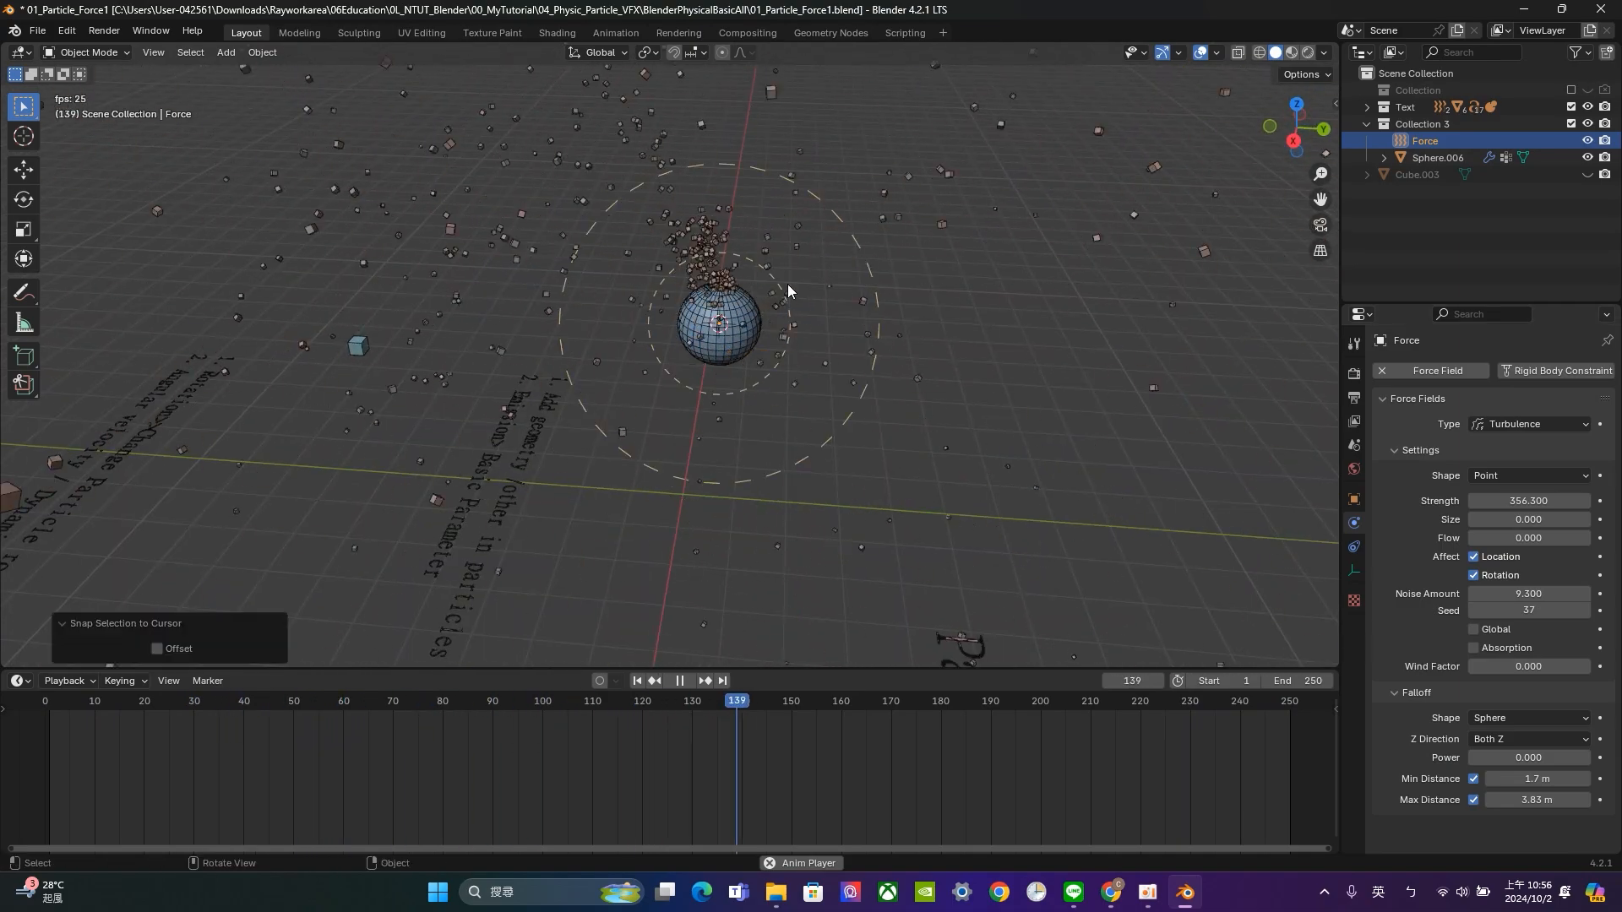
middle_drag(788, 291, 732, 268)
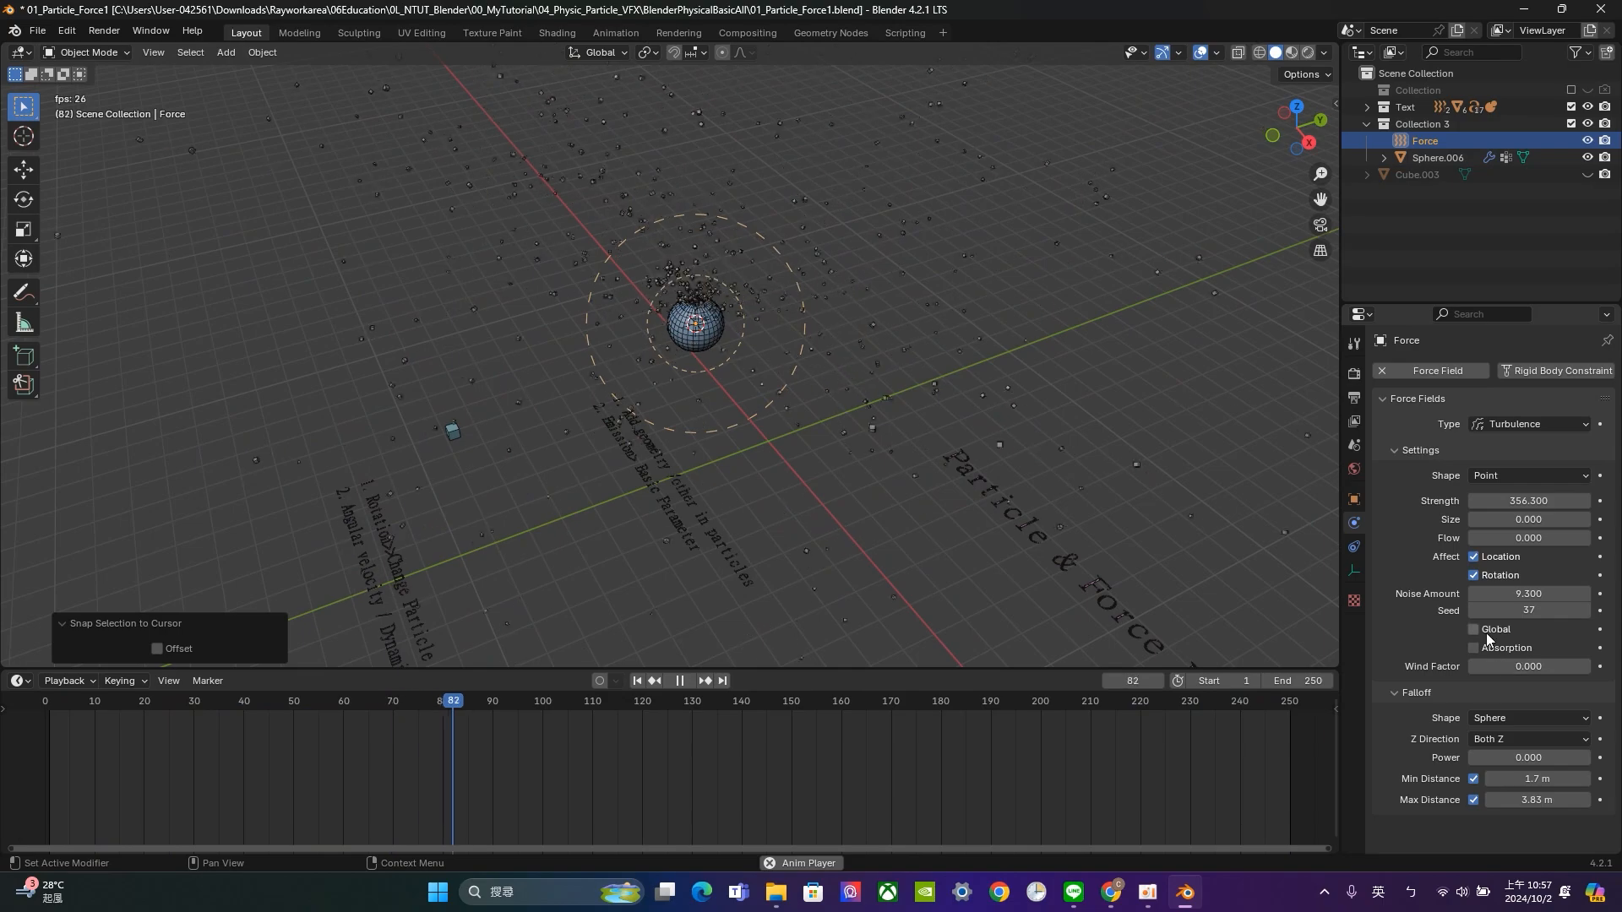
middle_drag(470, 407, 632, 297)
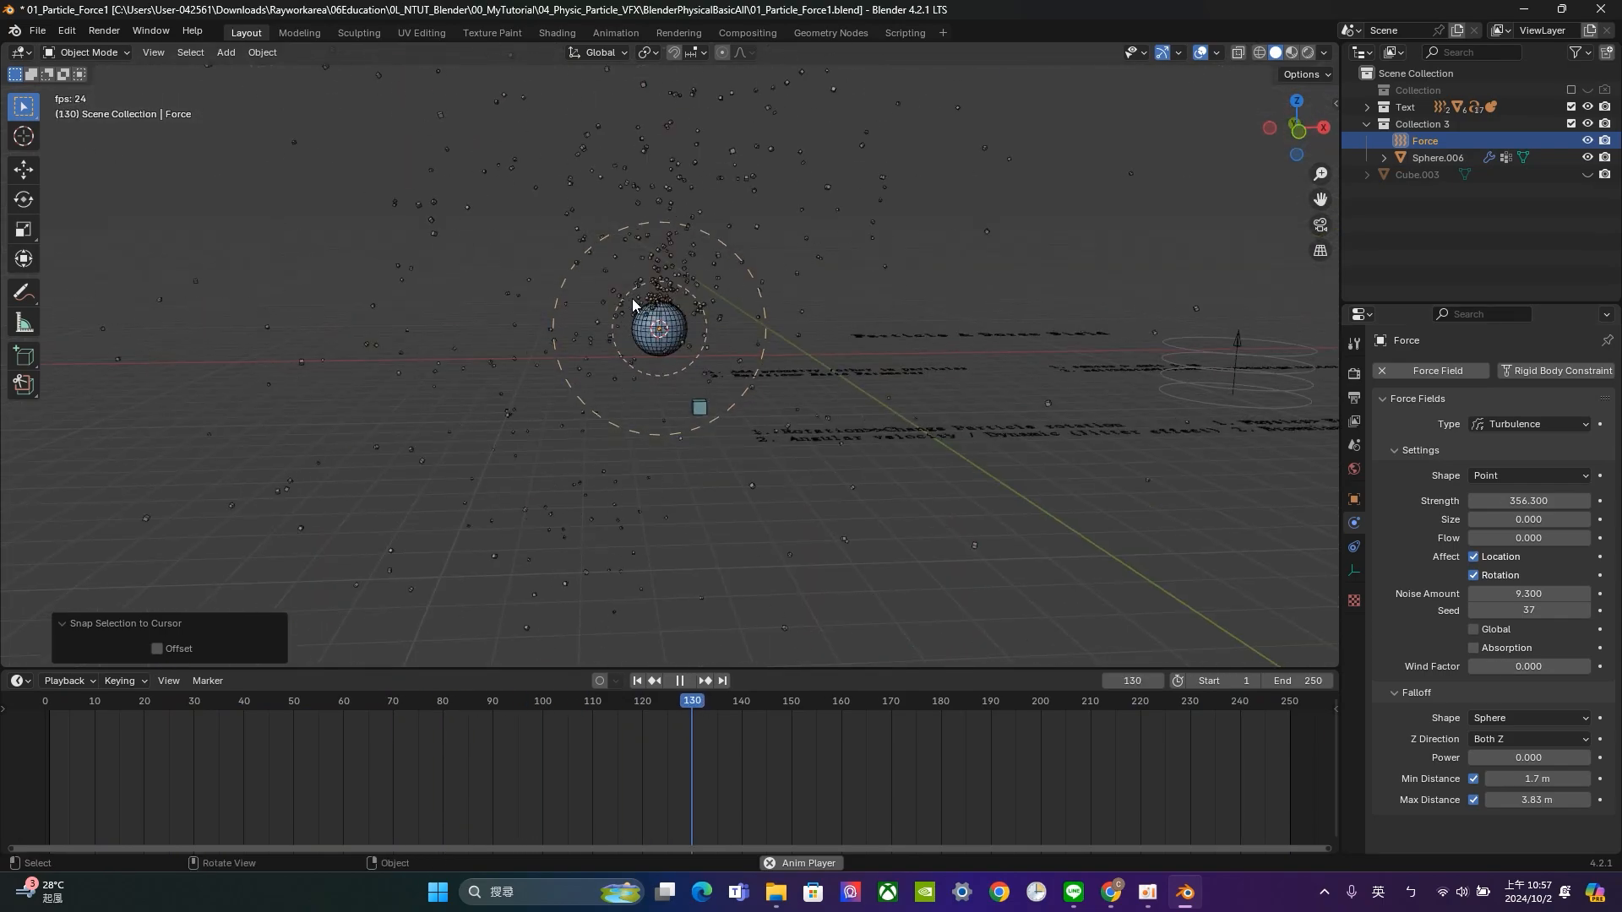
Set the sphere's Gravity field weight to 0.000, examine the scattered particles, and stop the playback.
click(635, 304)
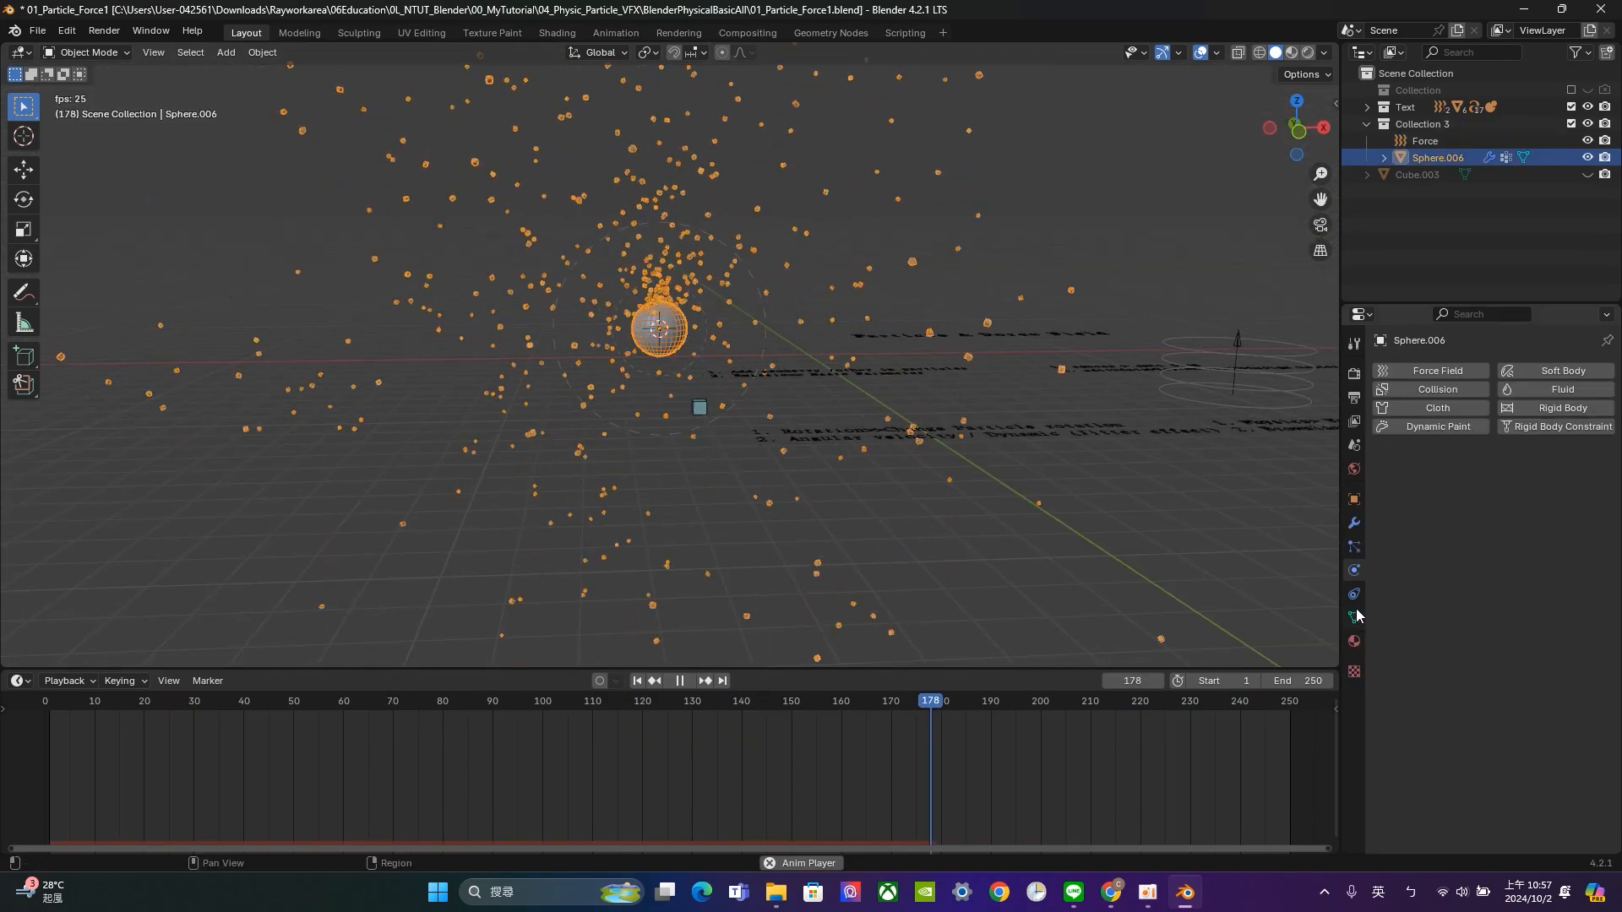
click(1354, 547)
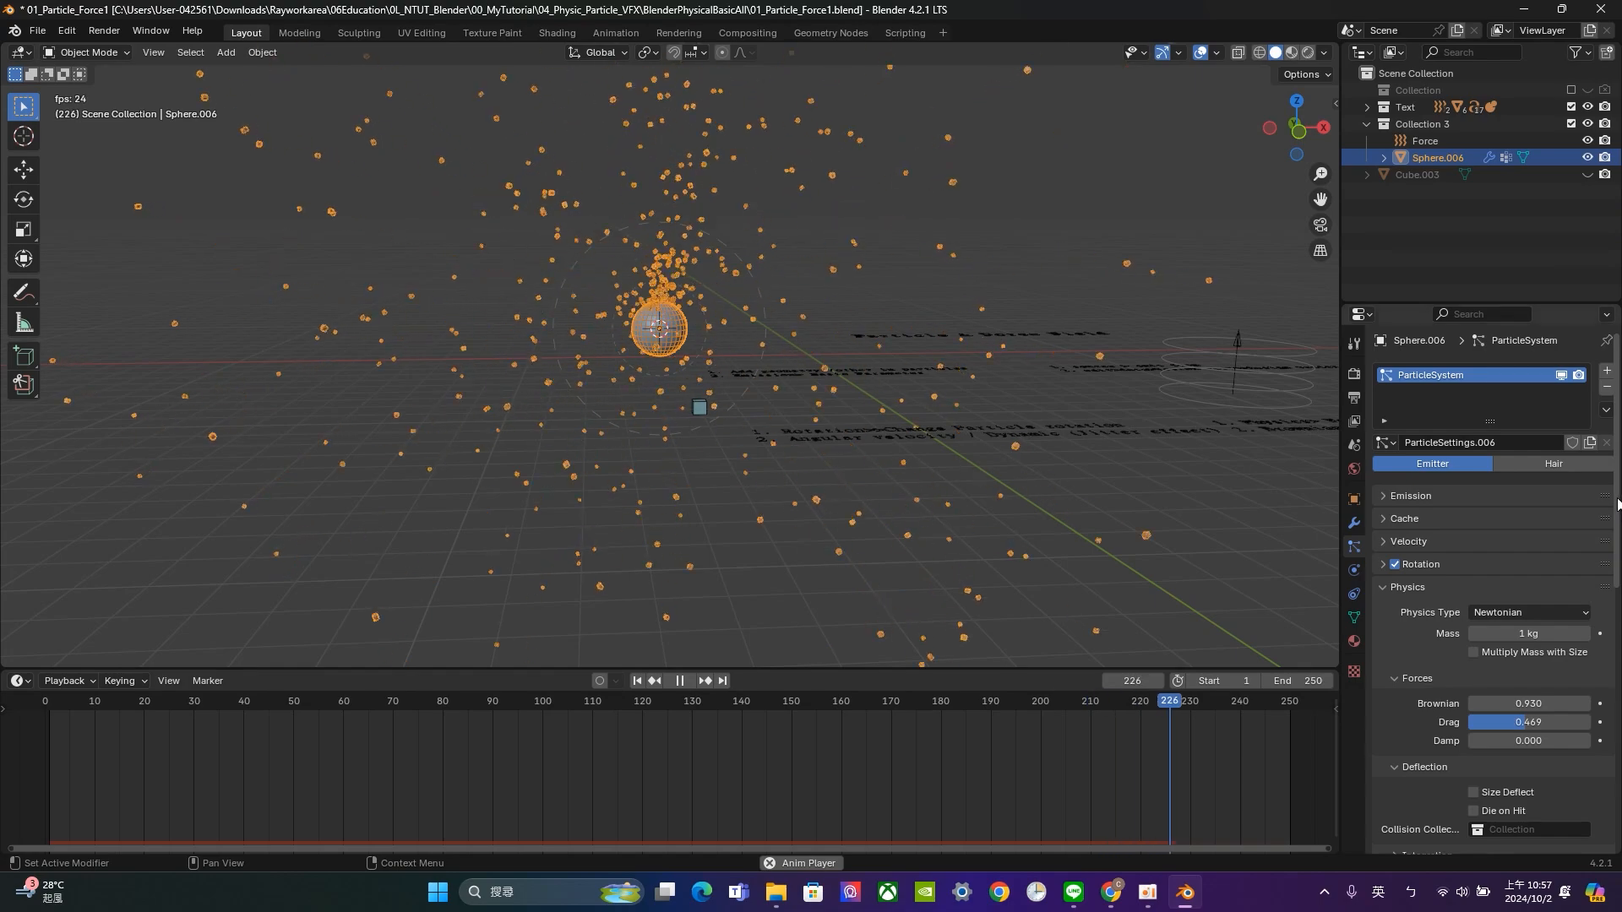
drag(1617, 505, 1617, 794)
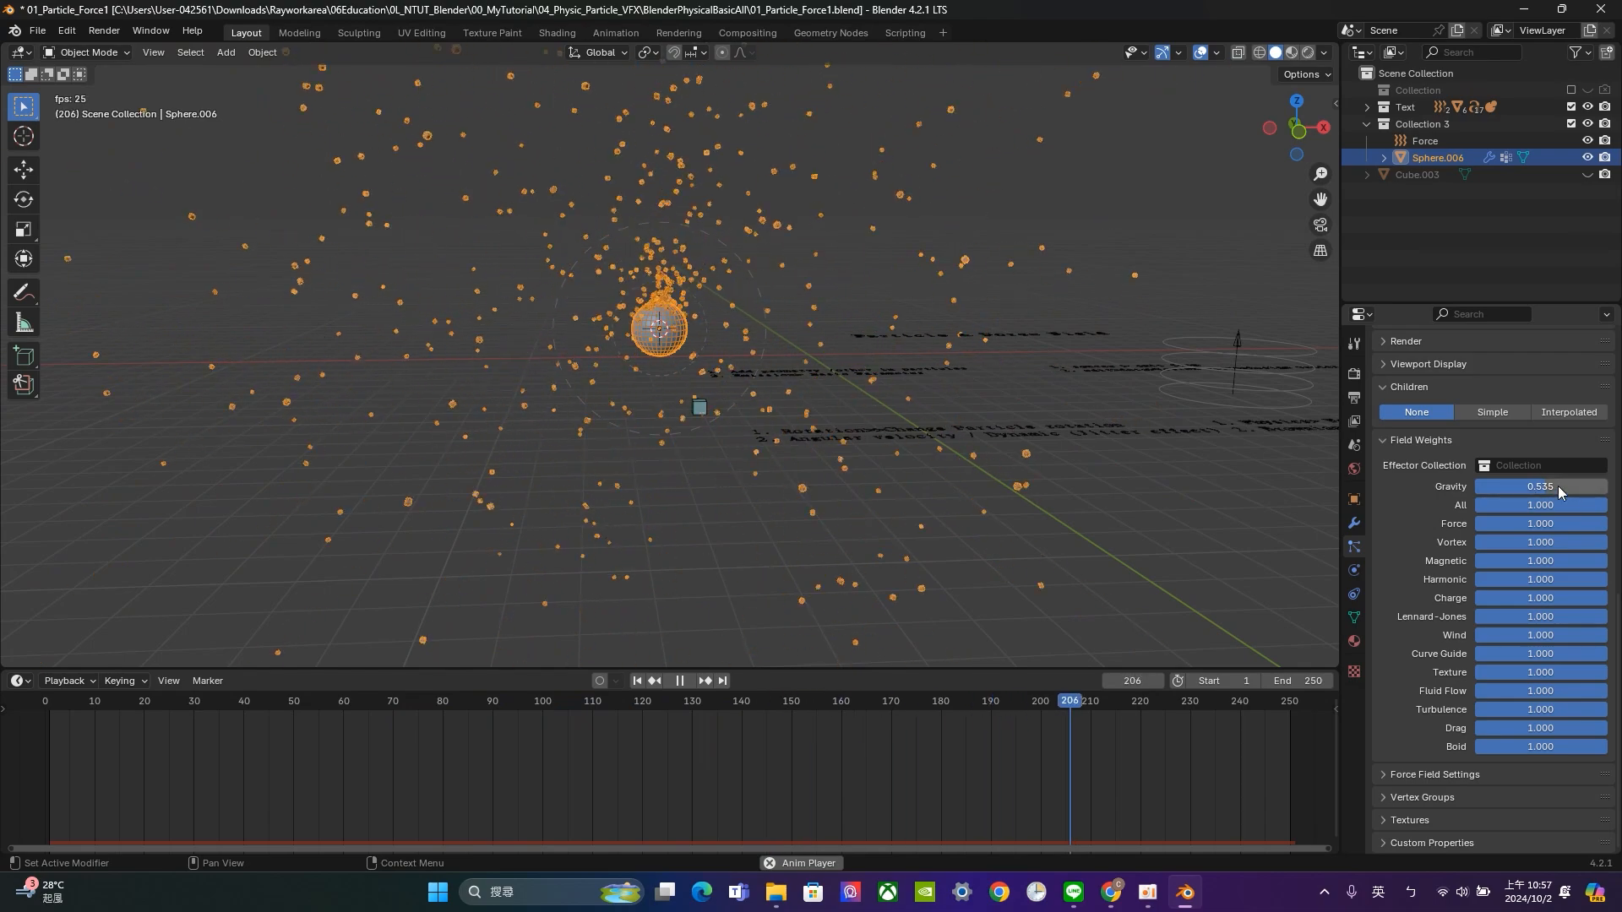
drag(1559, 487, 1485, 487)
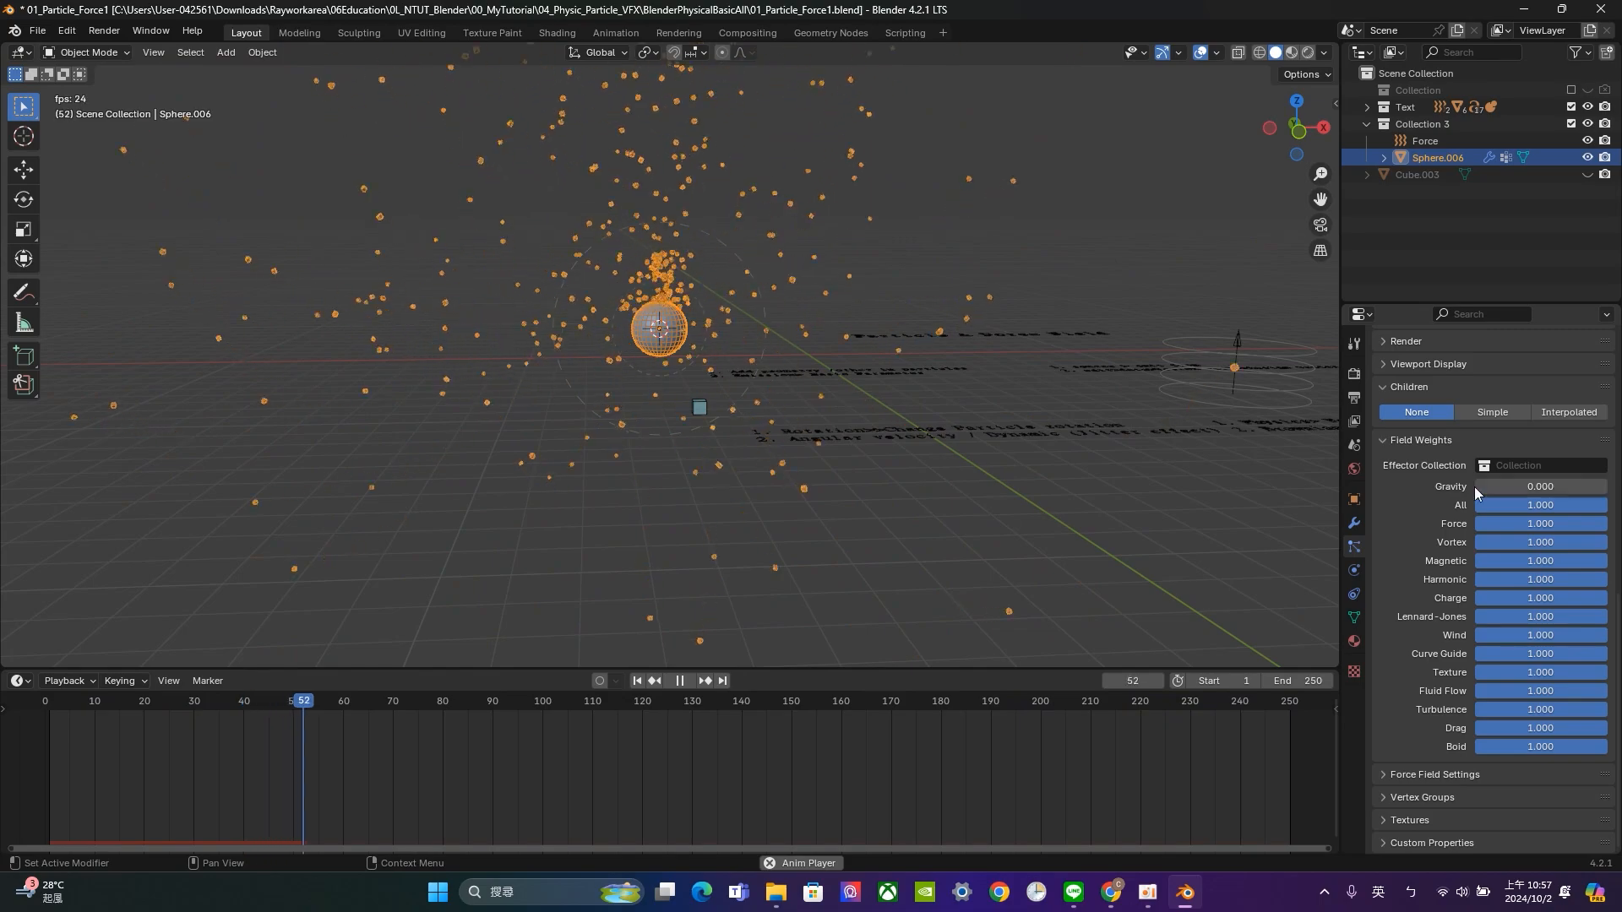
middle_drag(878, 488, 802, 446)
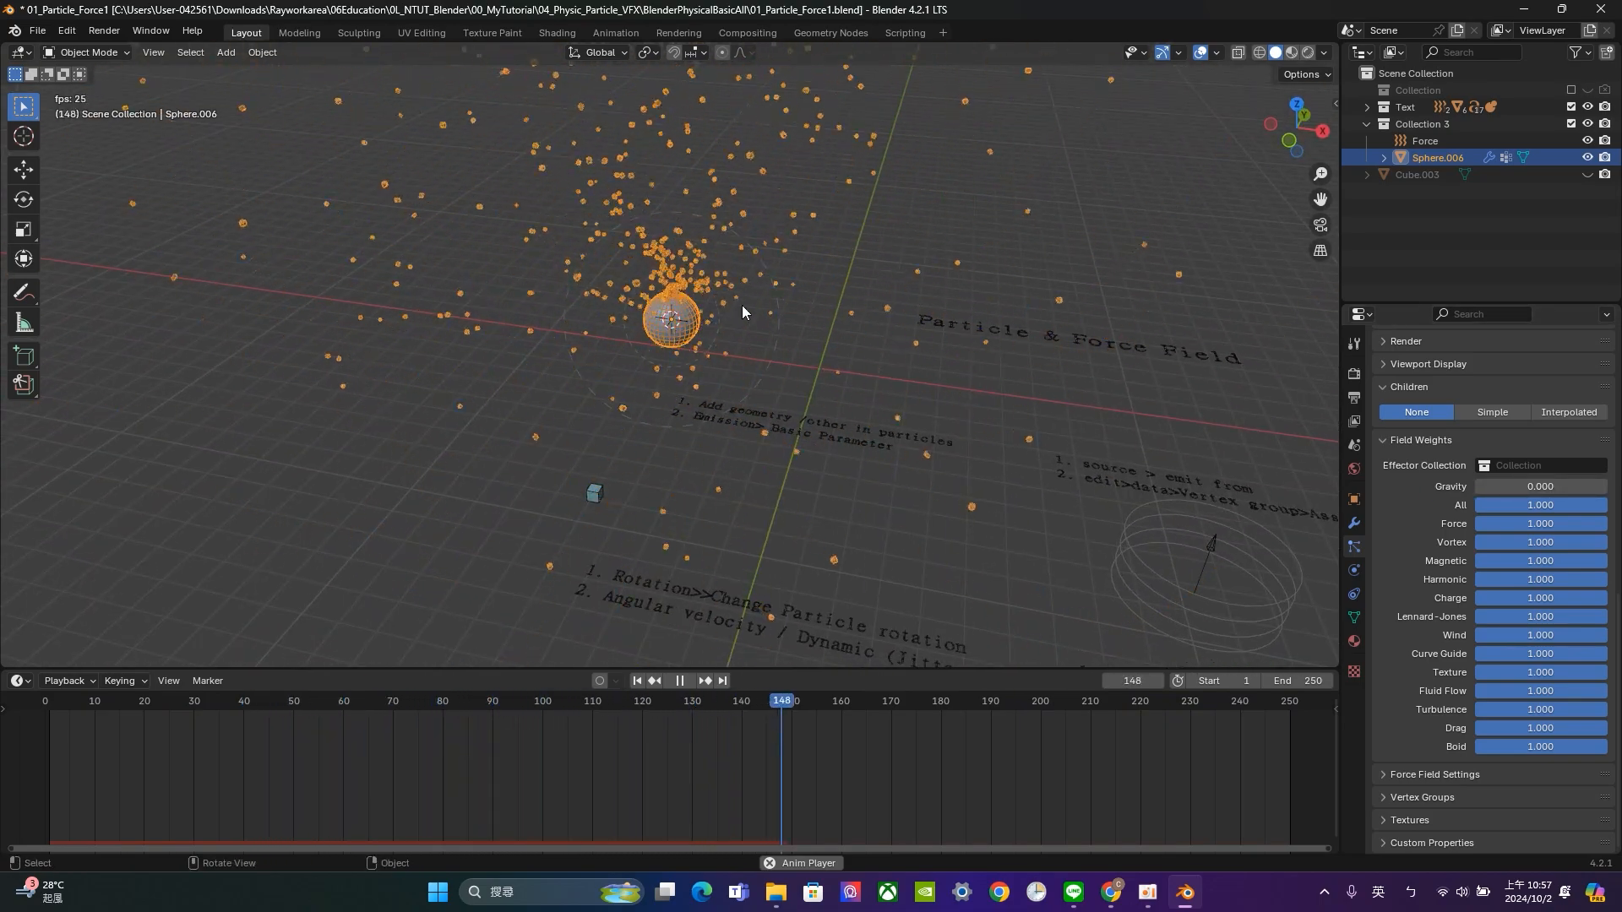
key(space)
middle_drag(843, 419, 883, 422)
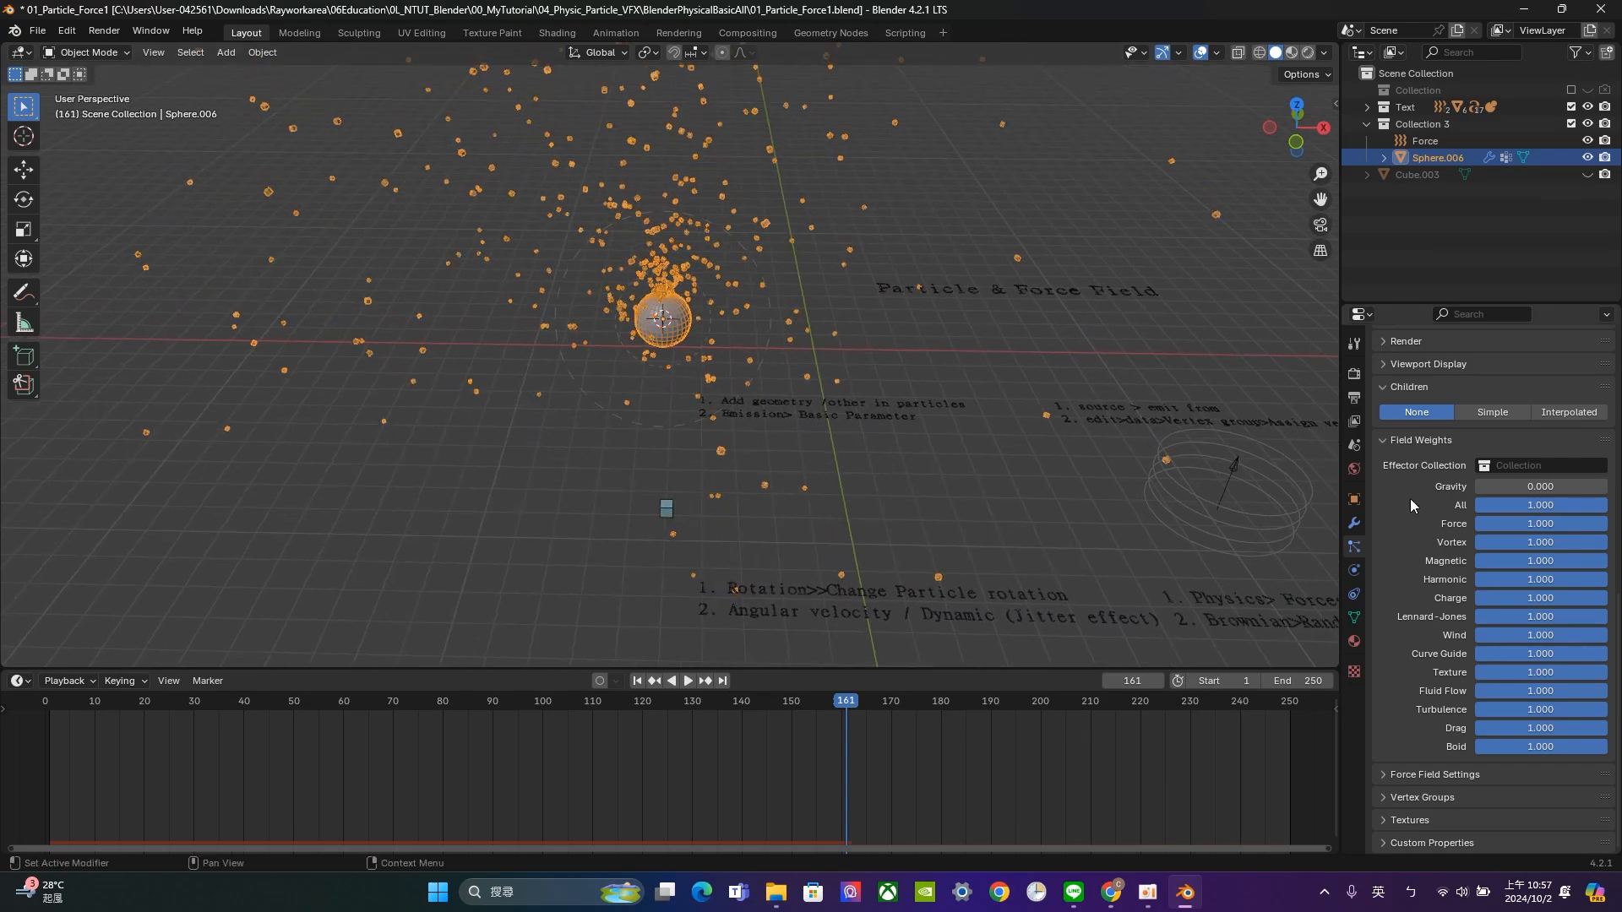
Collapse Field Weights and review the sphere's Emission, Velocity, Rotation, Physics and Render particle settings.
click(1412, 440)
scroll(1412, 443, up, 6)
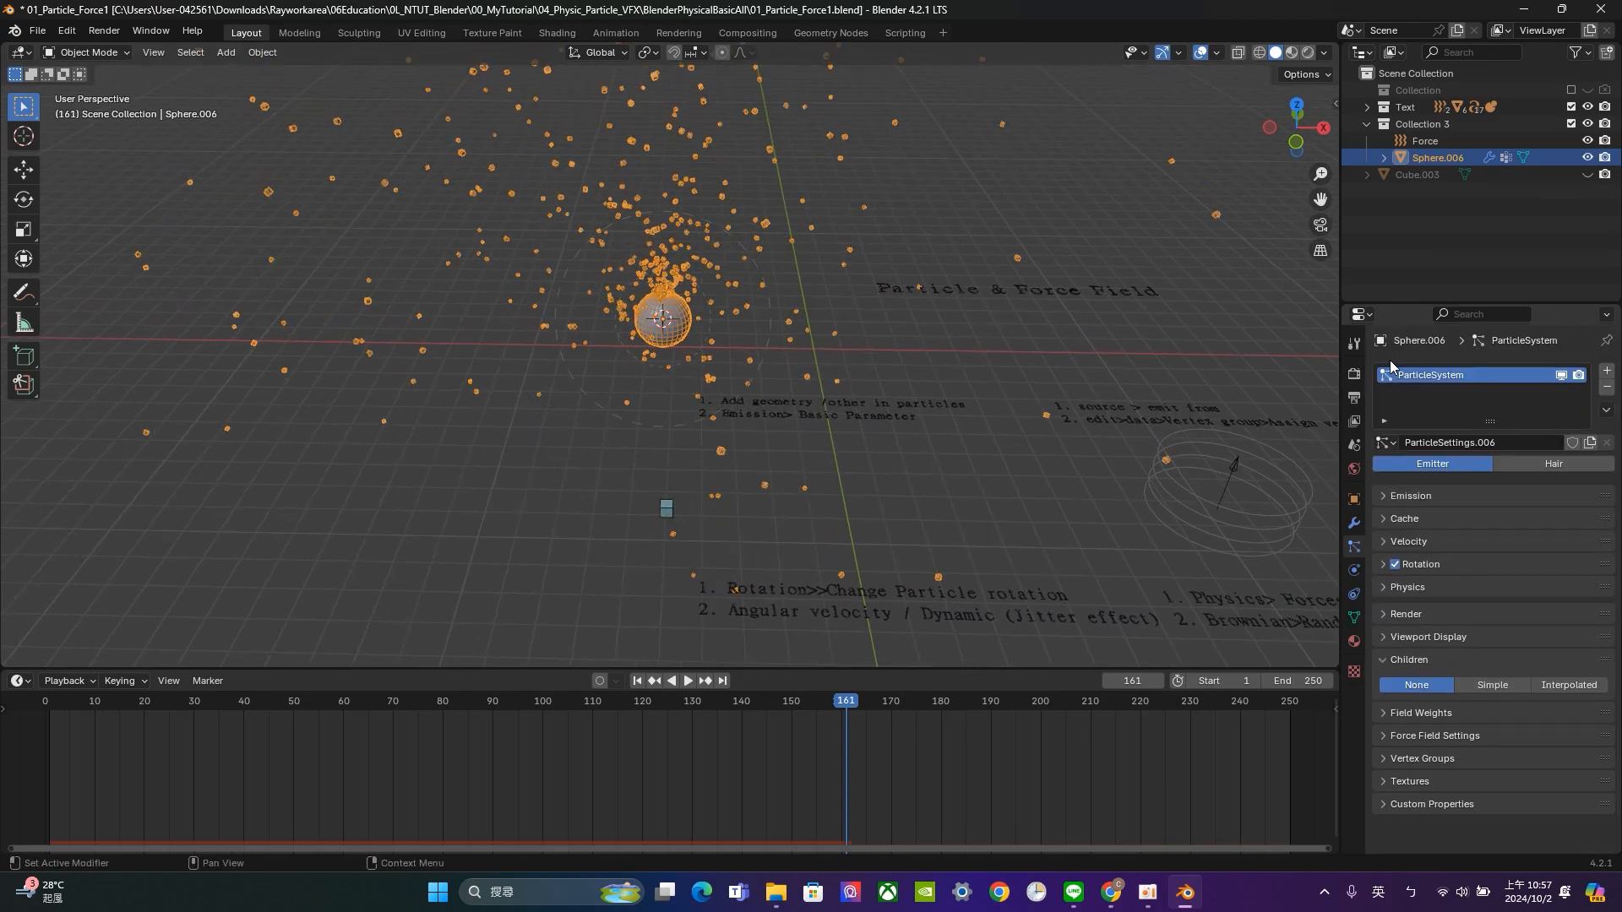
scroll(697, 329, up, 3)
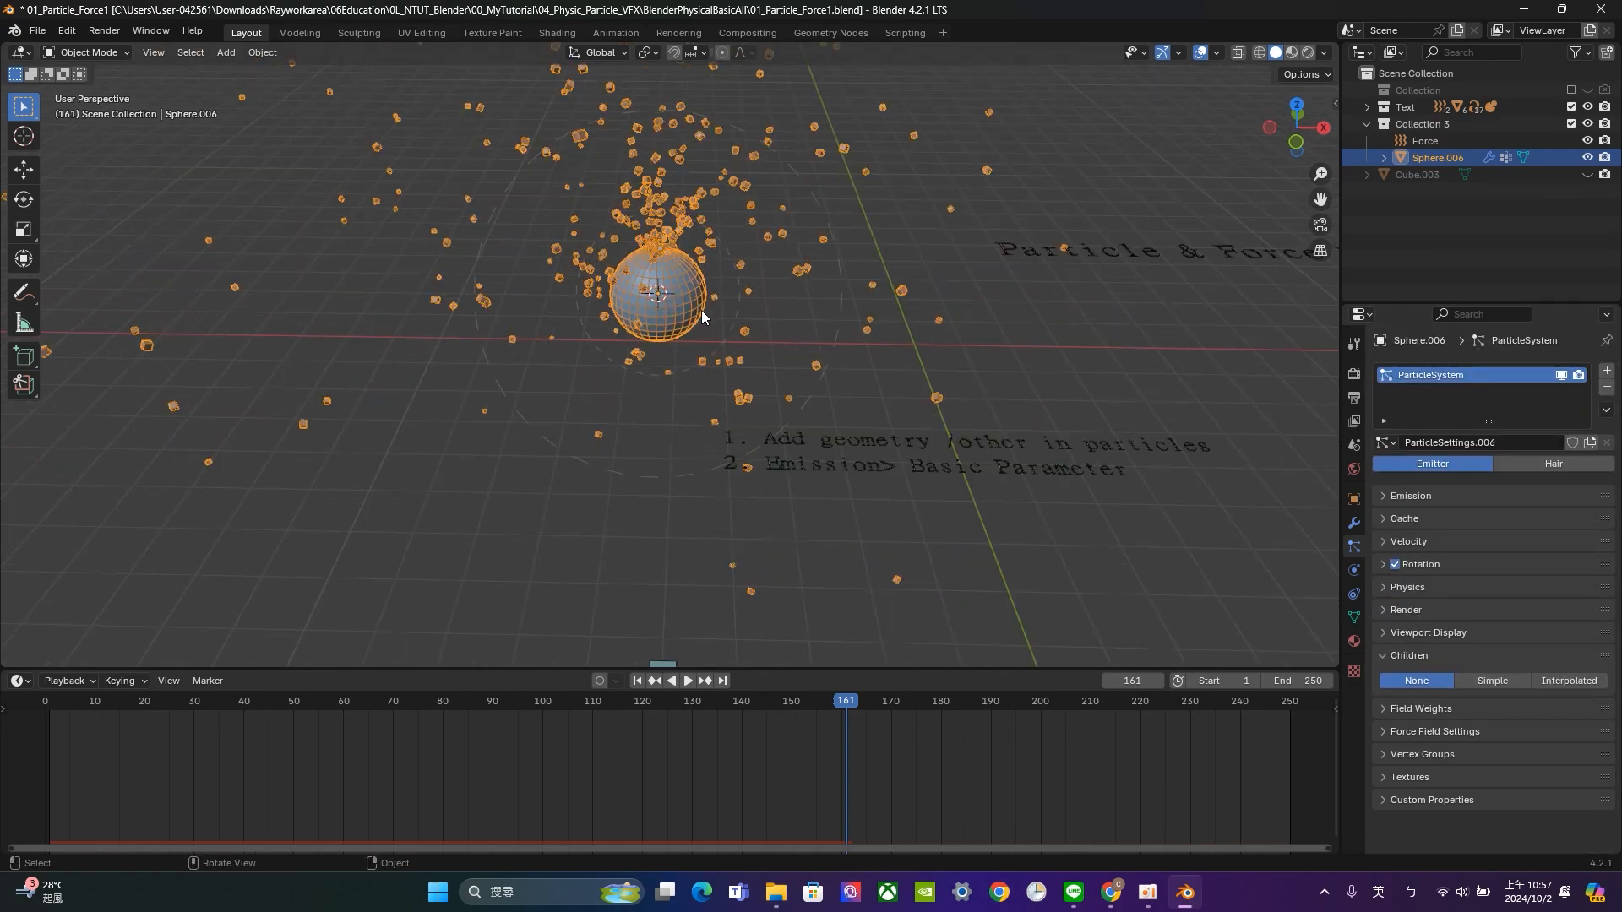
click(1439, 495)
click(1439, 495)
click(1436, 546)
click(1436, 545)
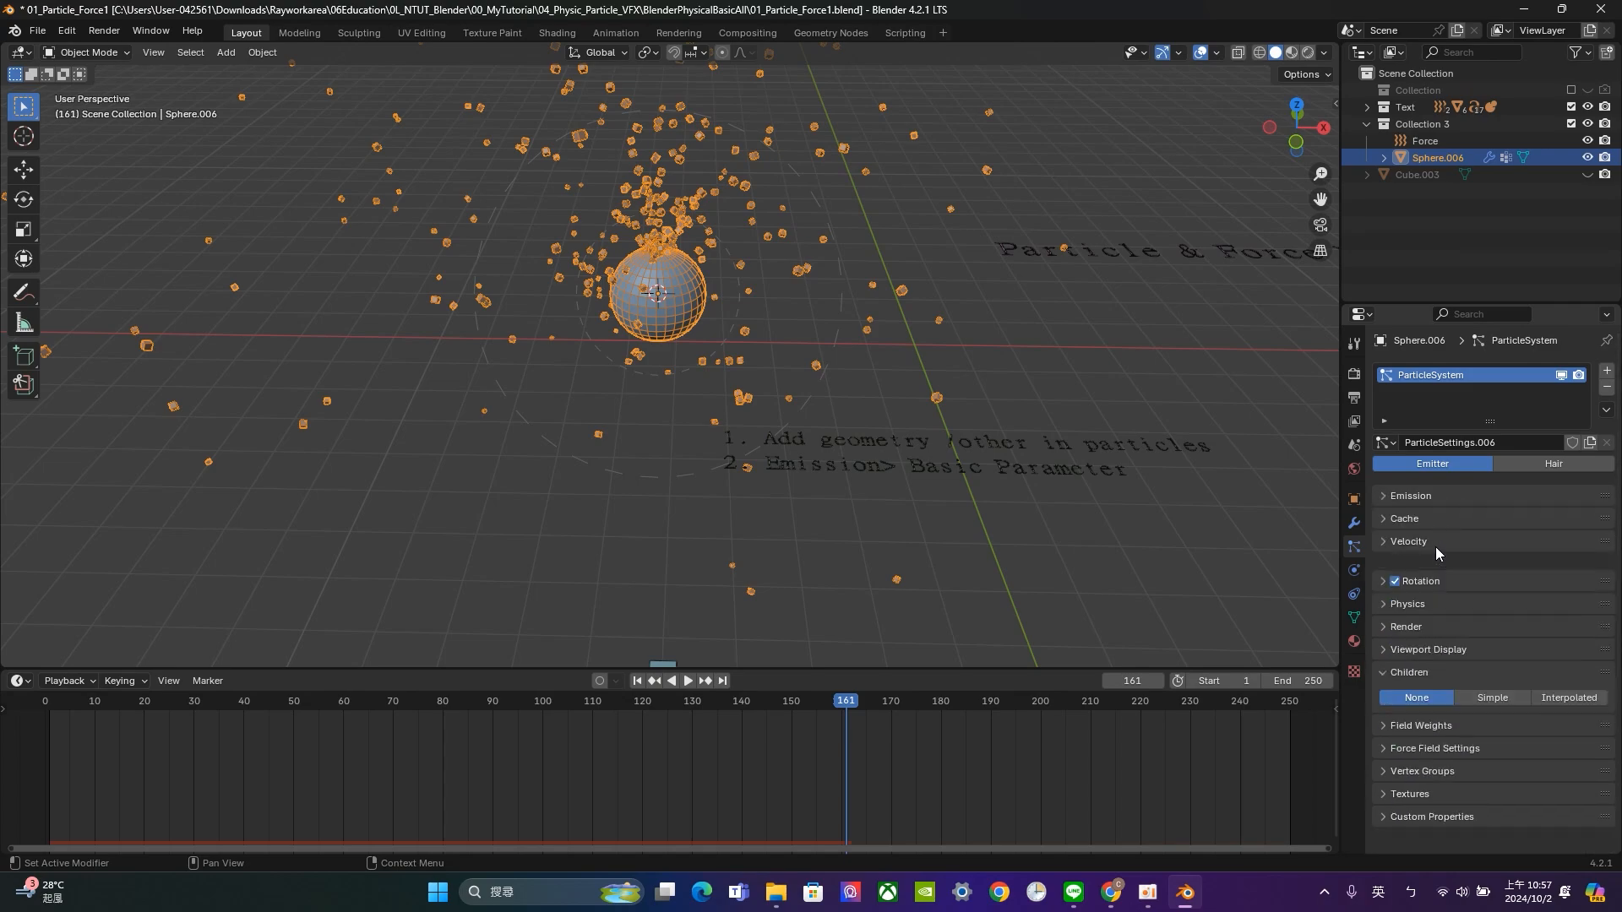
click(1444, 566)
click(1446, 565)
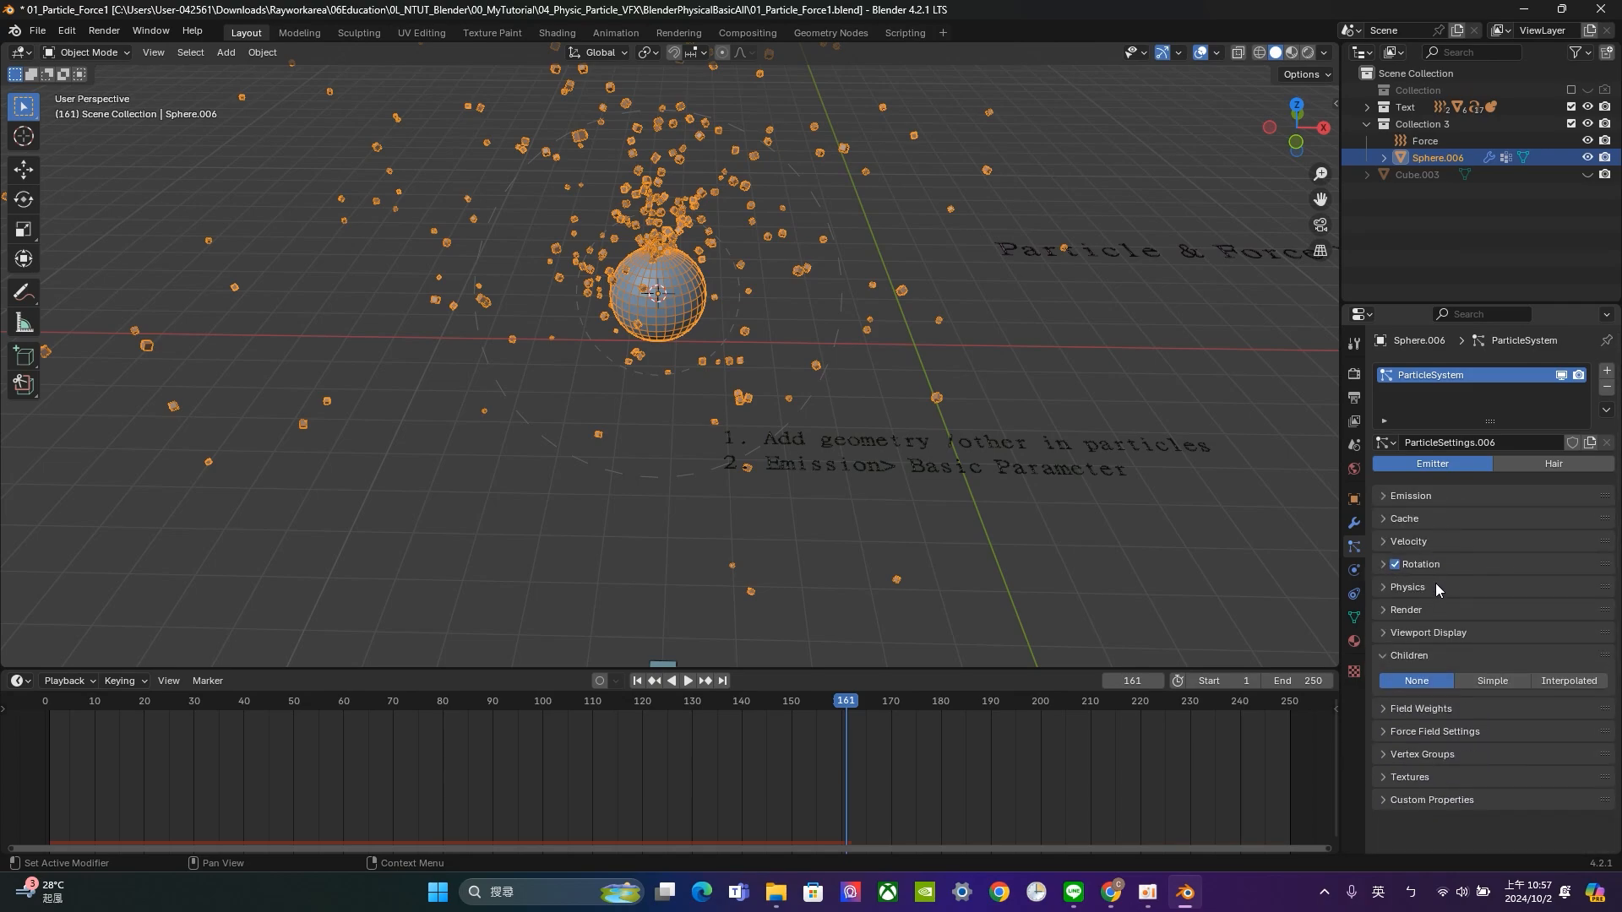
click(1428, 591)
click(1427, 592)
click(1431, 610)
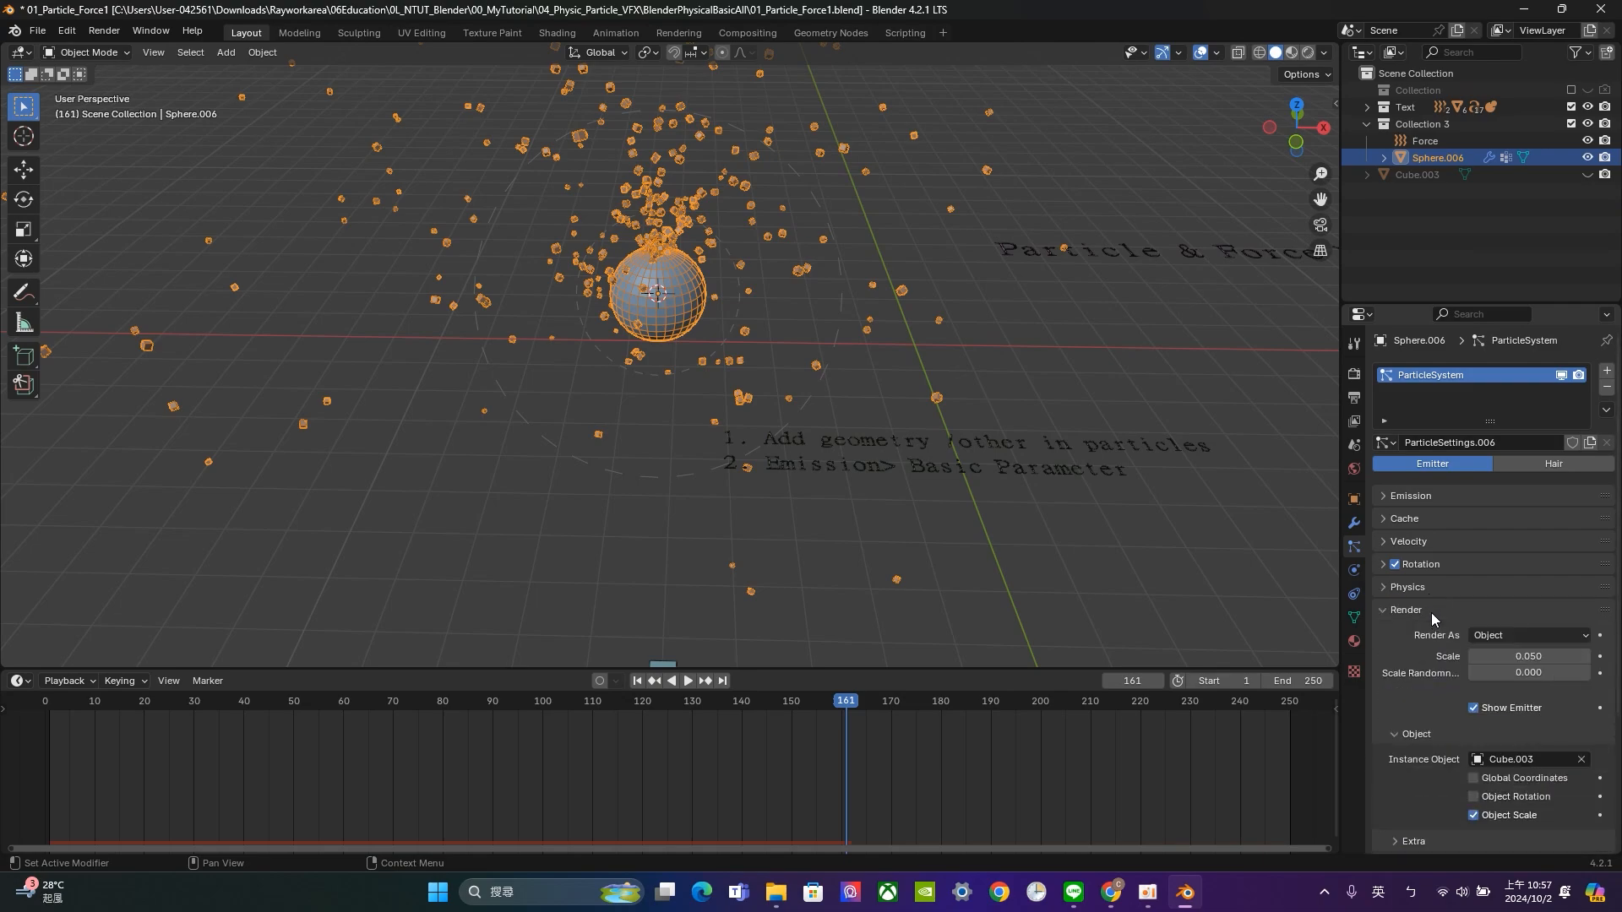
click(1430, 610)
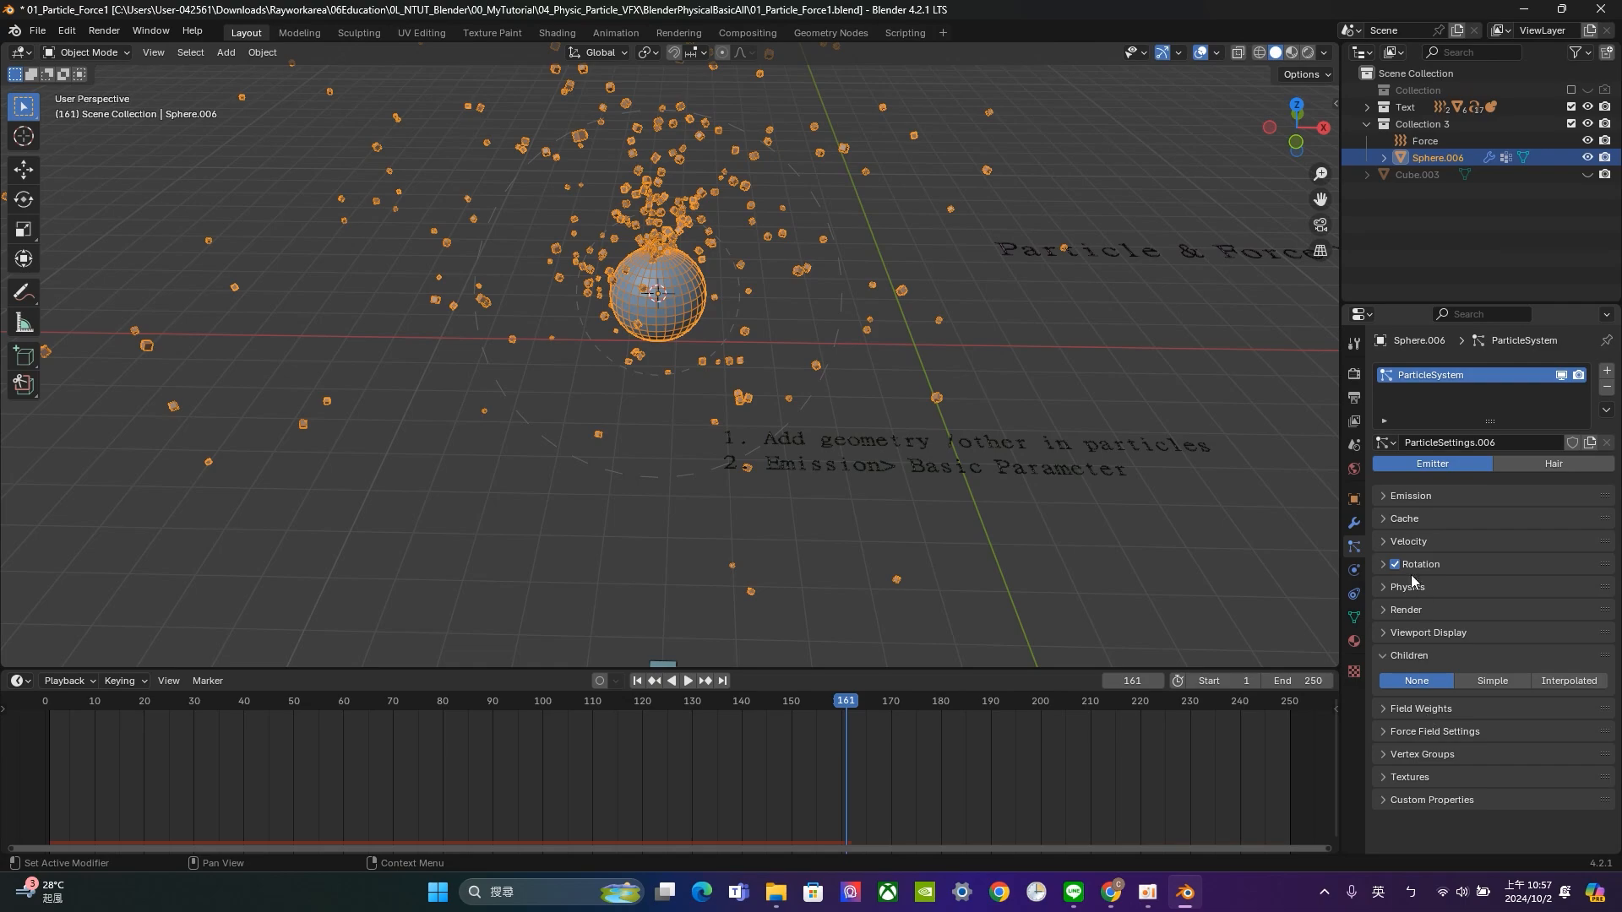
Return the animation to frame 1 and bake the sphere's particle simulation from the Cache settings.
click(1409, 519)
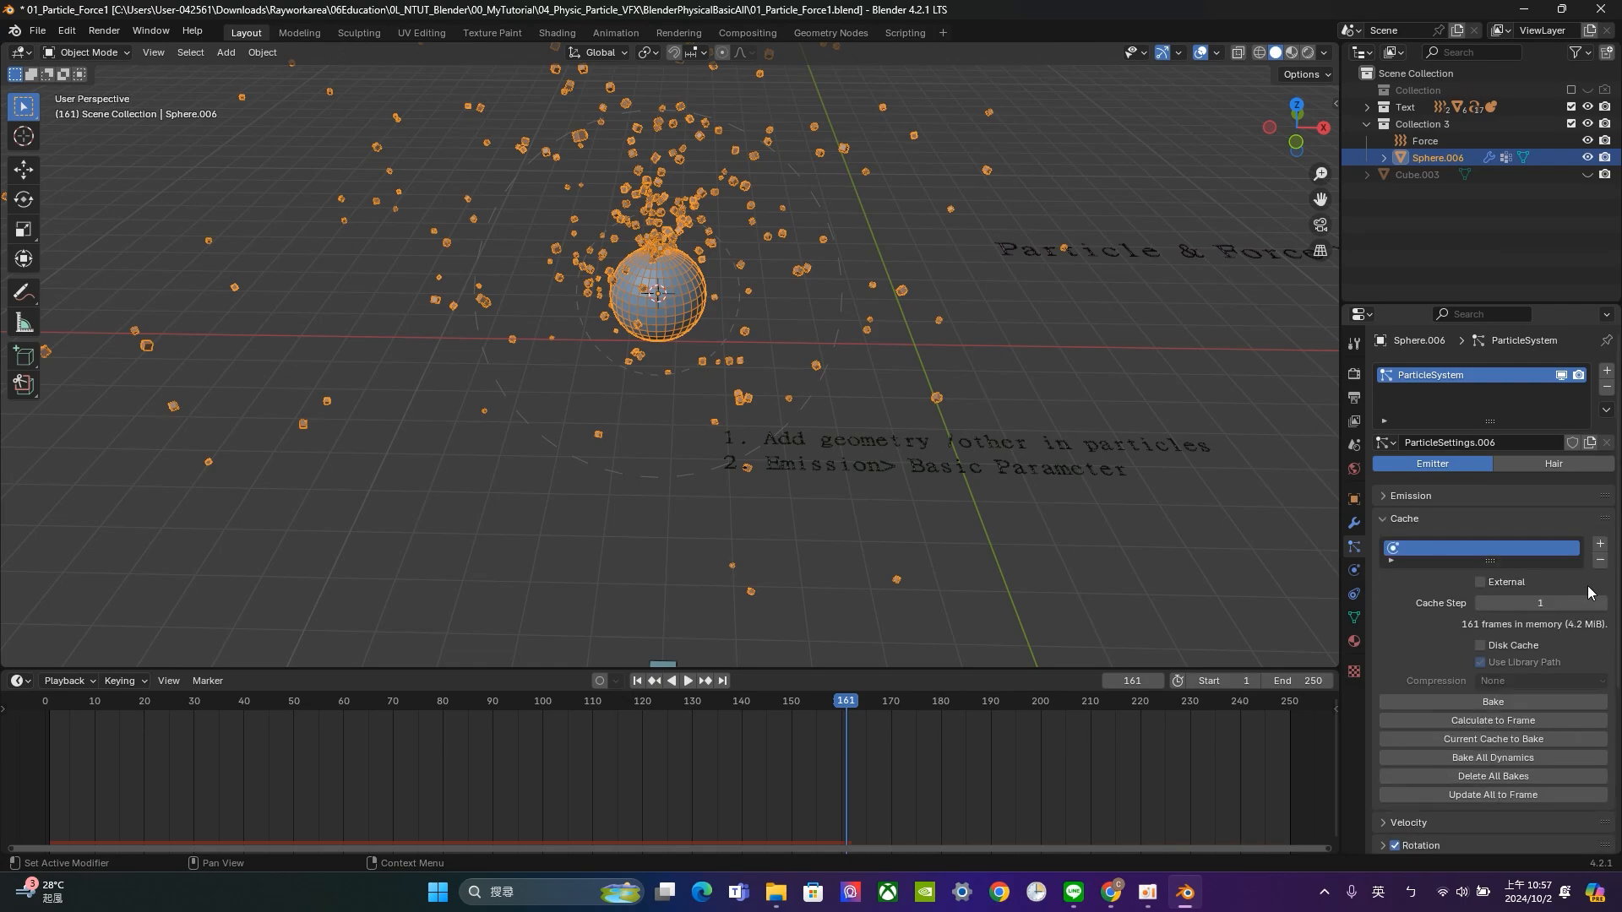
click(637, 680)
shift+middle_drag(828, 334, 807, 456)
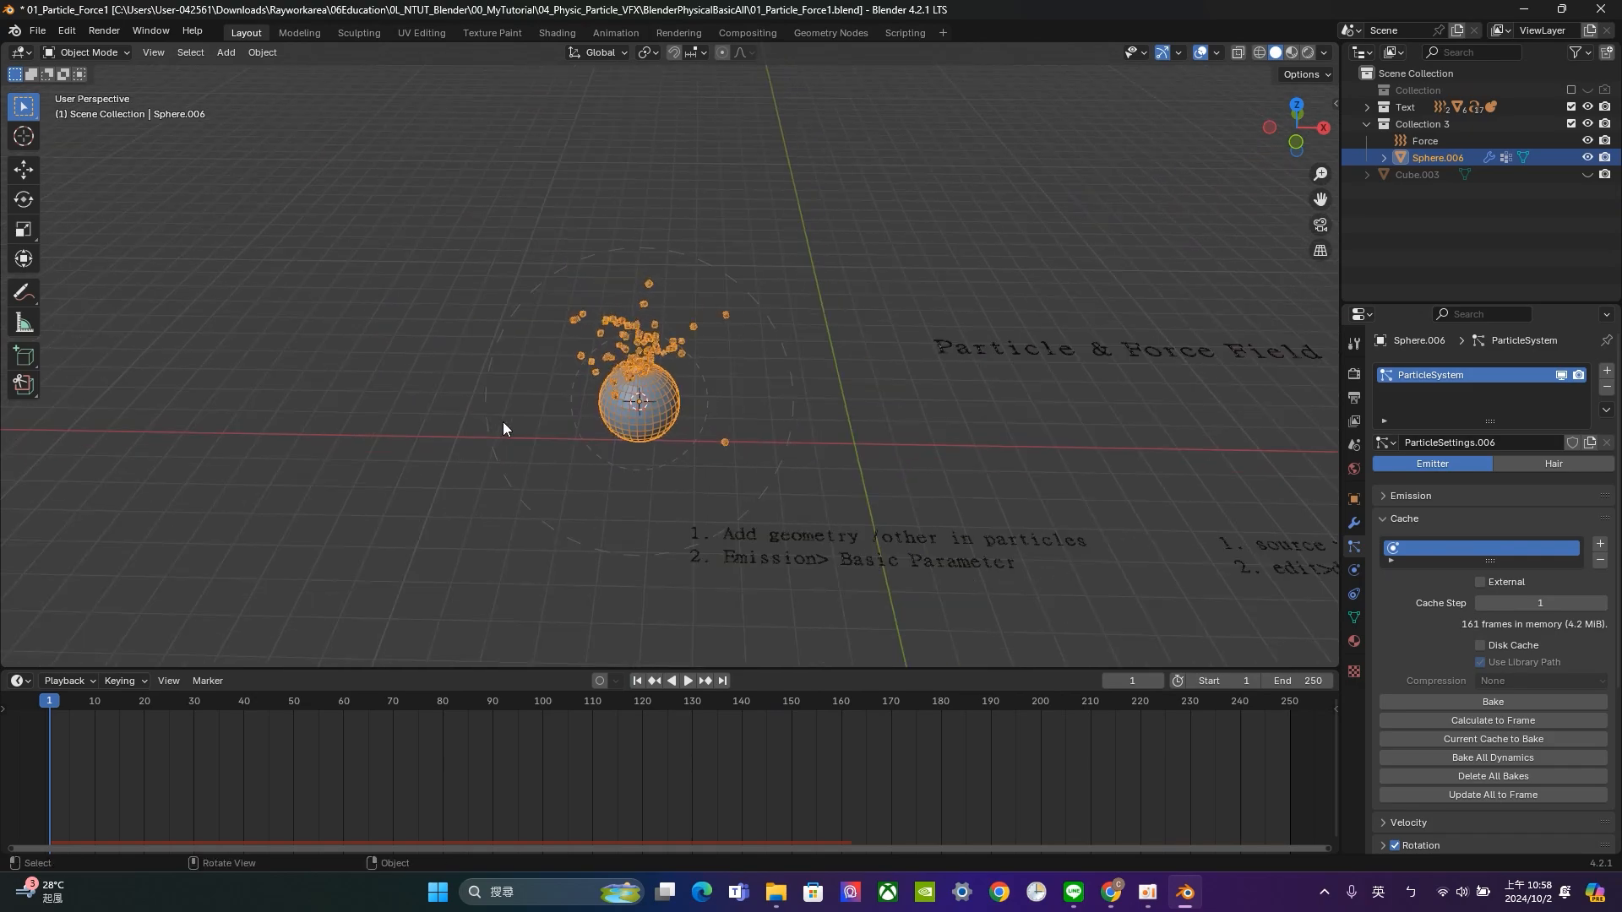
middle_drag(710, 427, 713, 390)
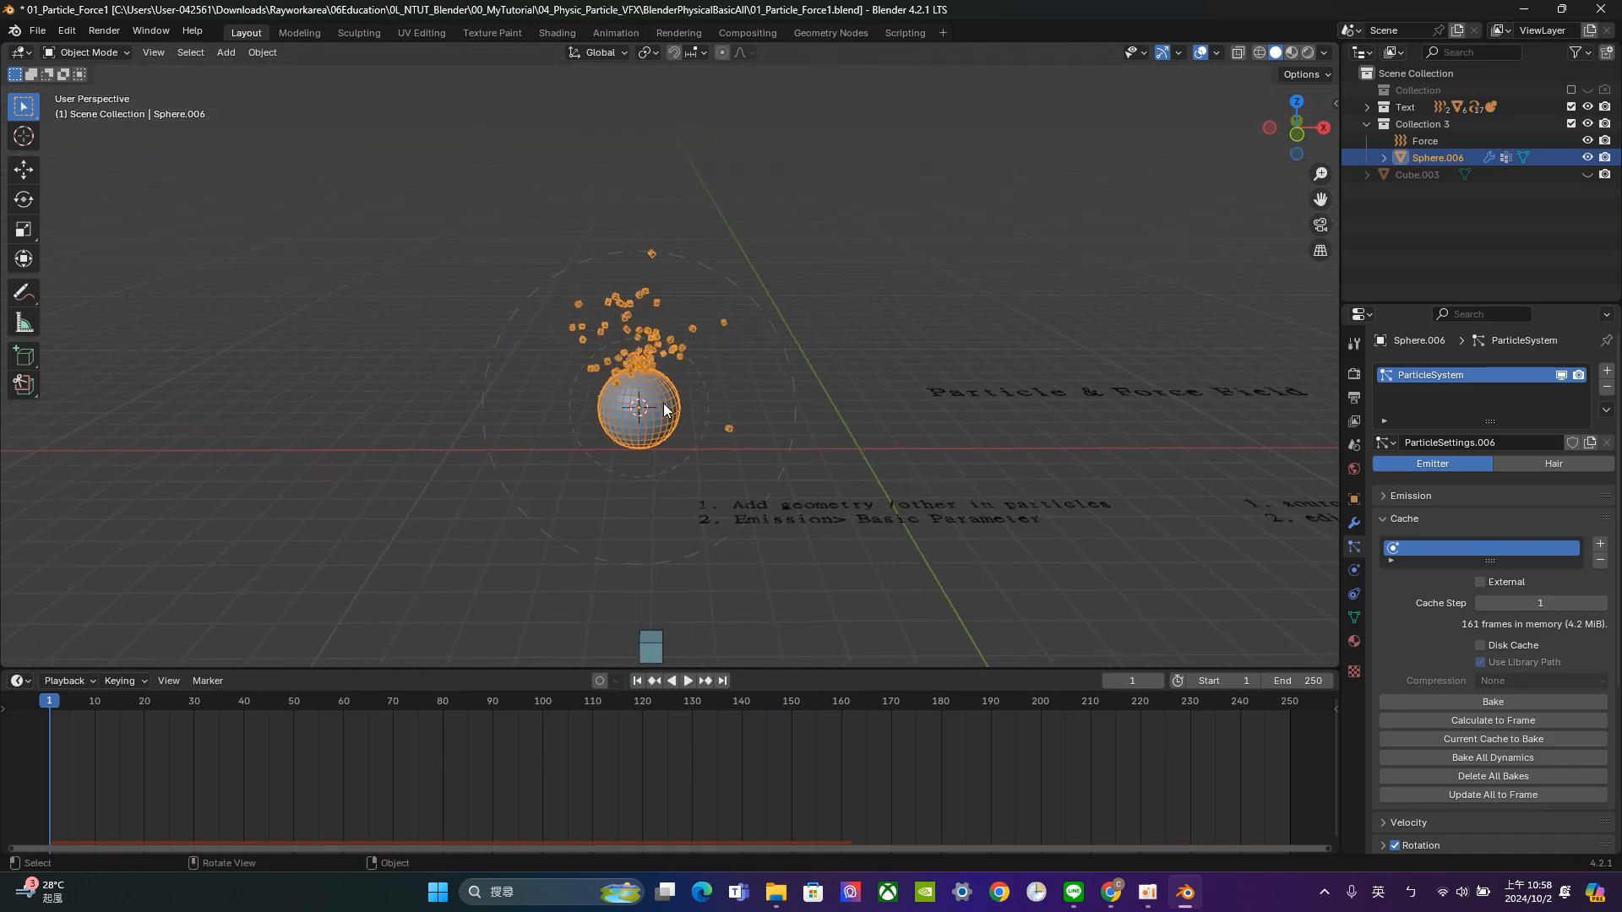
scroll(660, 404, up, 6)
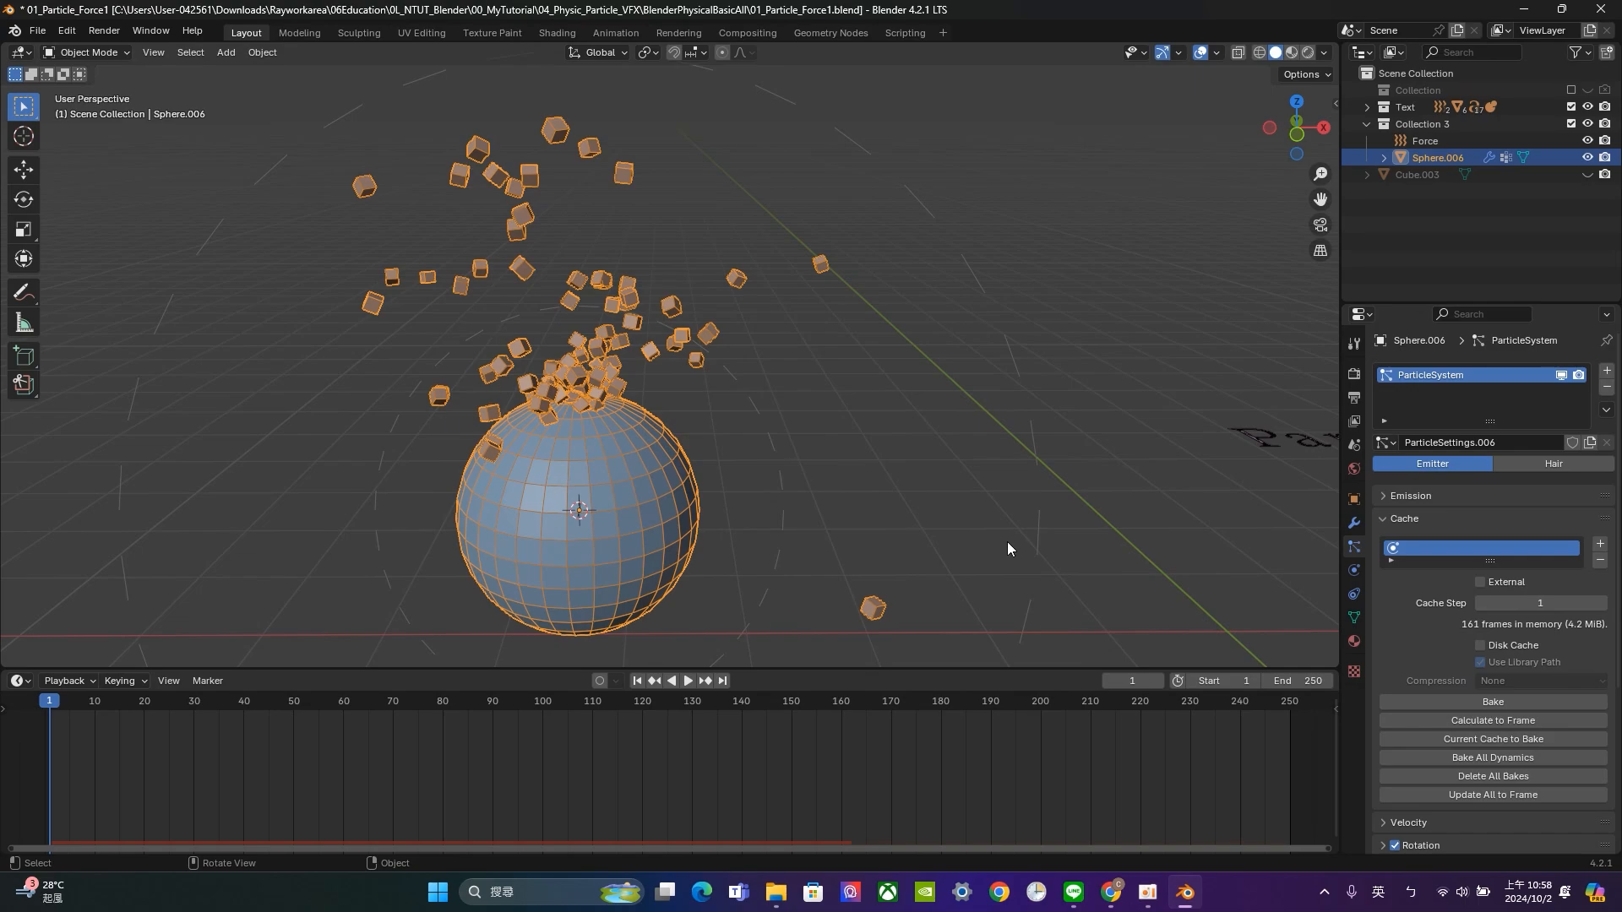
click(1543, 703)
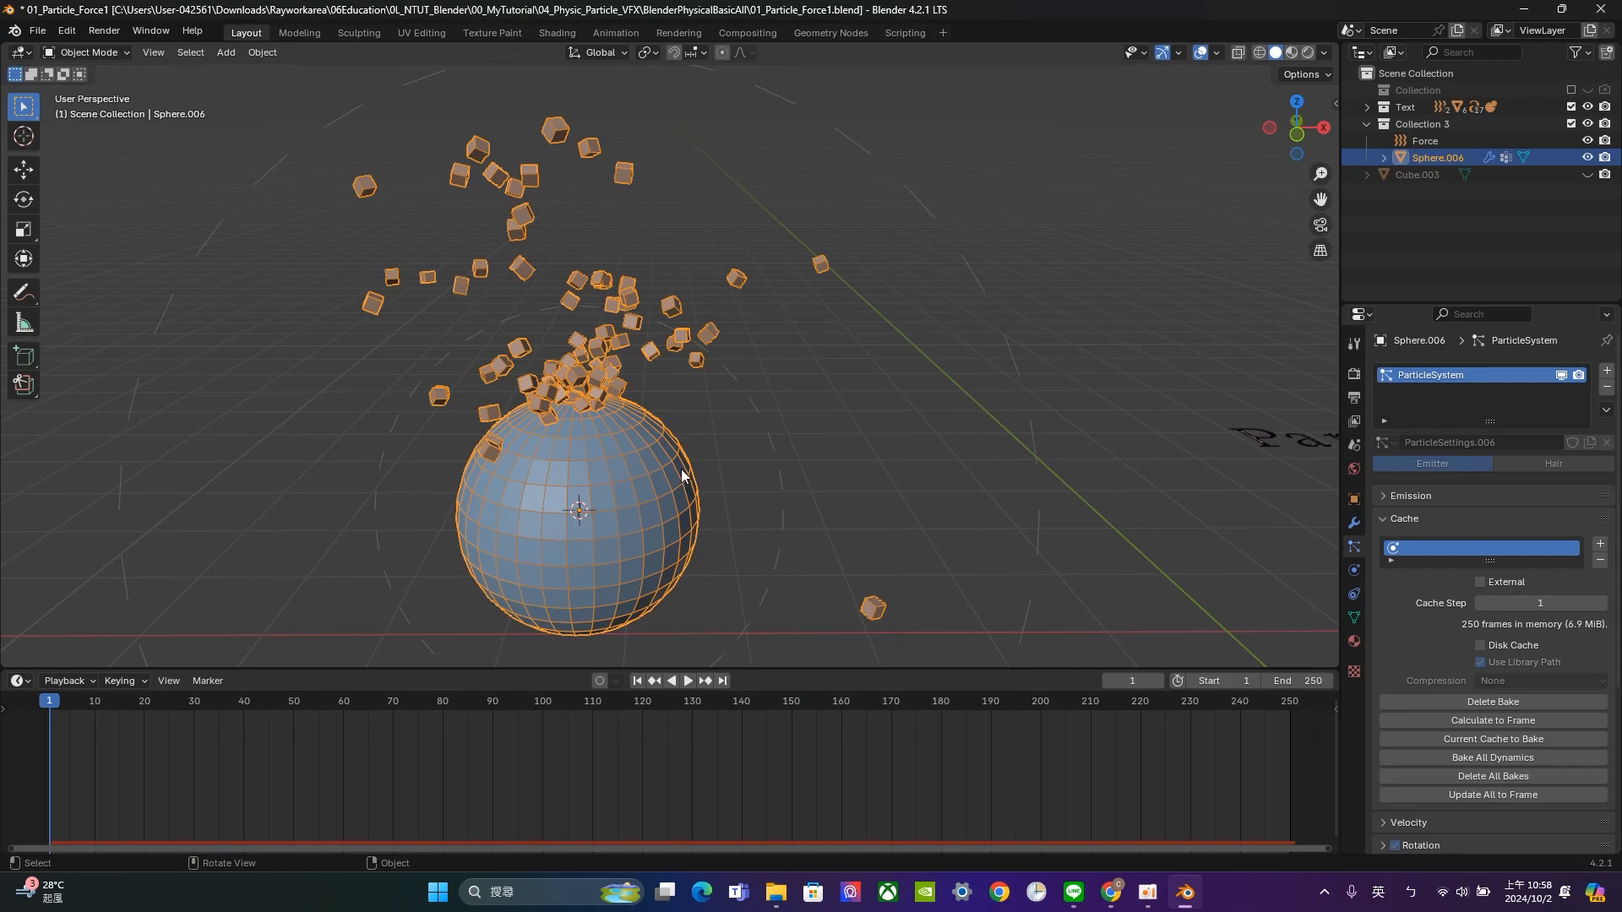
Switch to the File Explorer window showing the Programs folder.
mouse_move(768, 895)
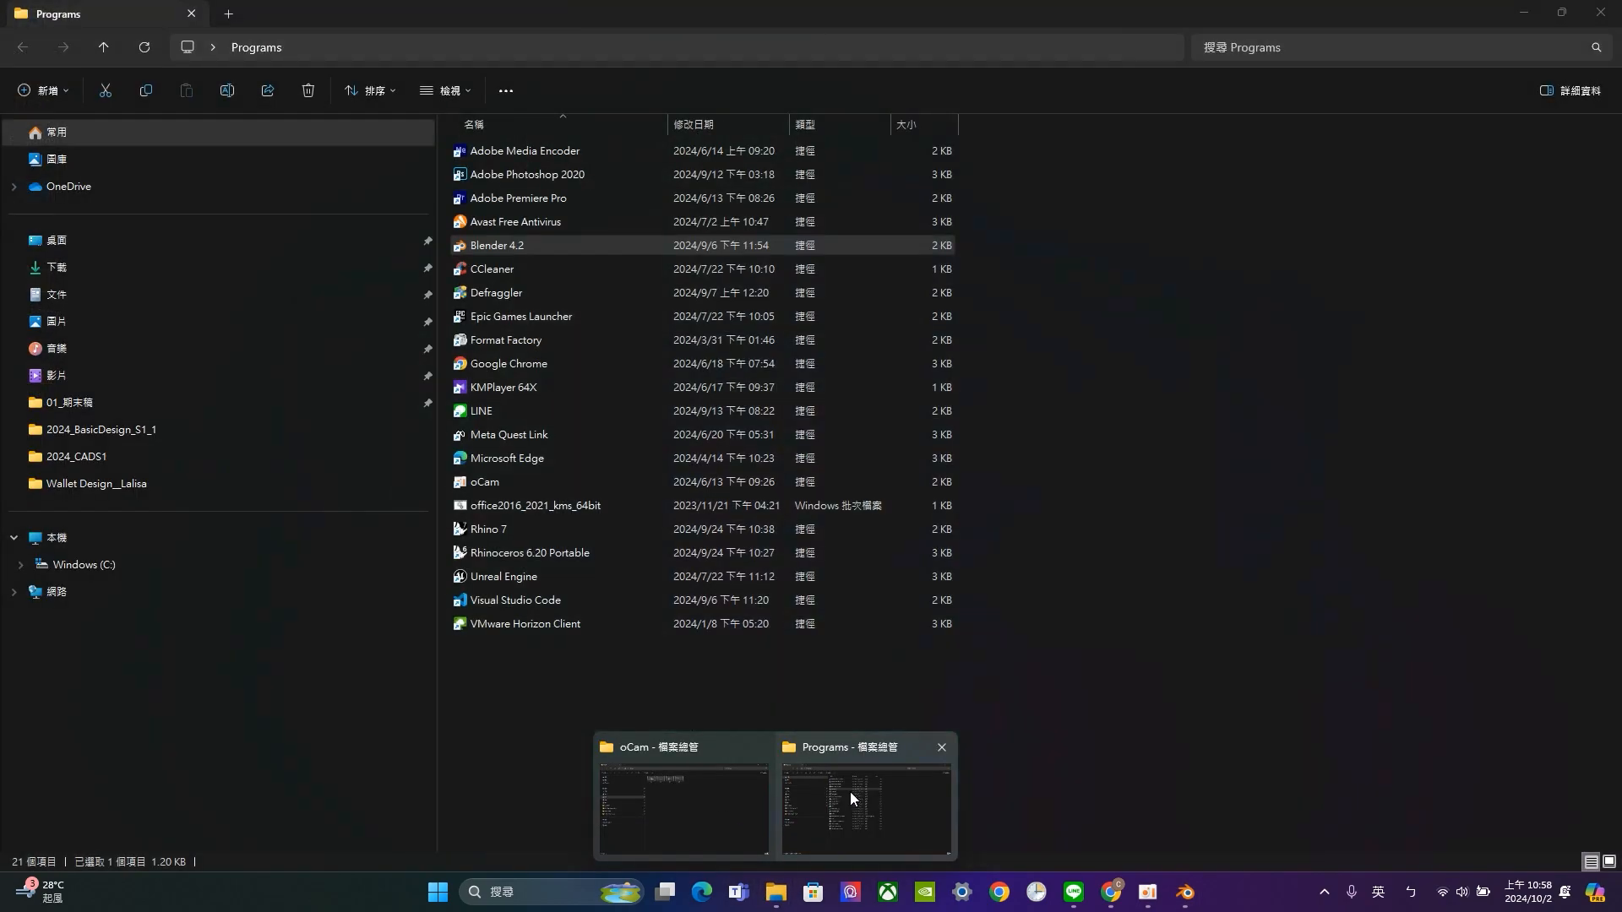
click(852, 794)
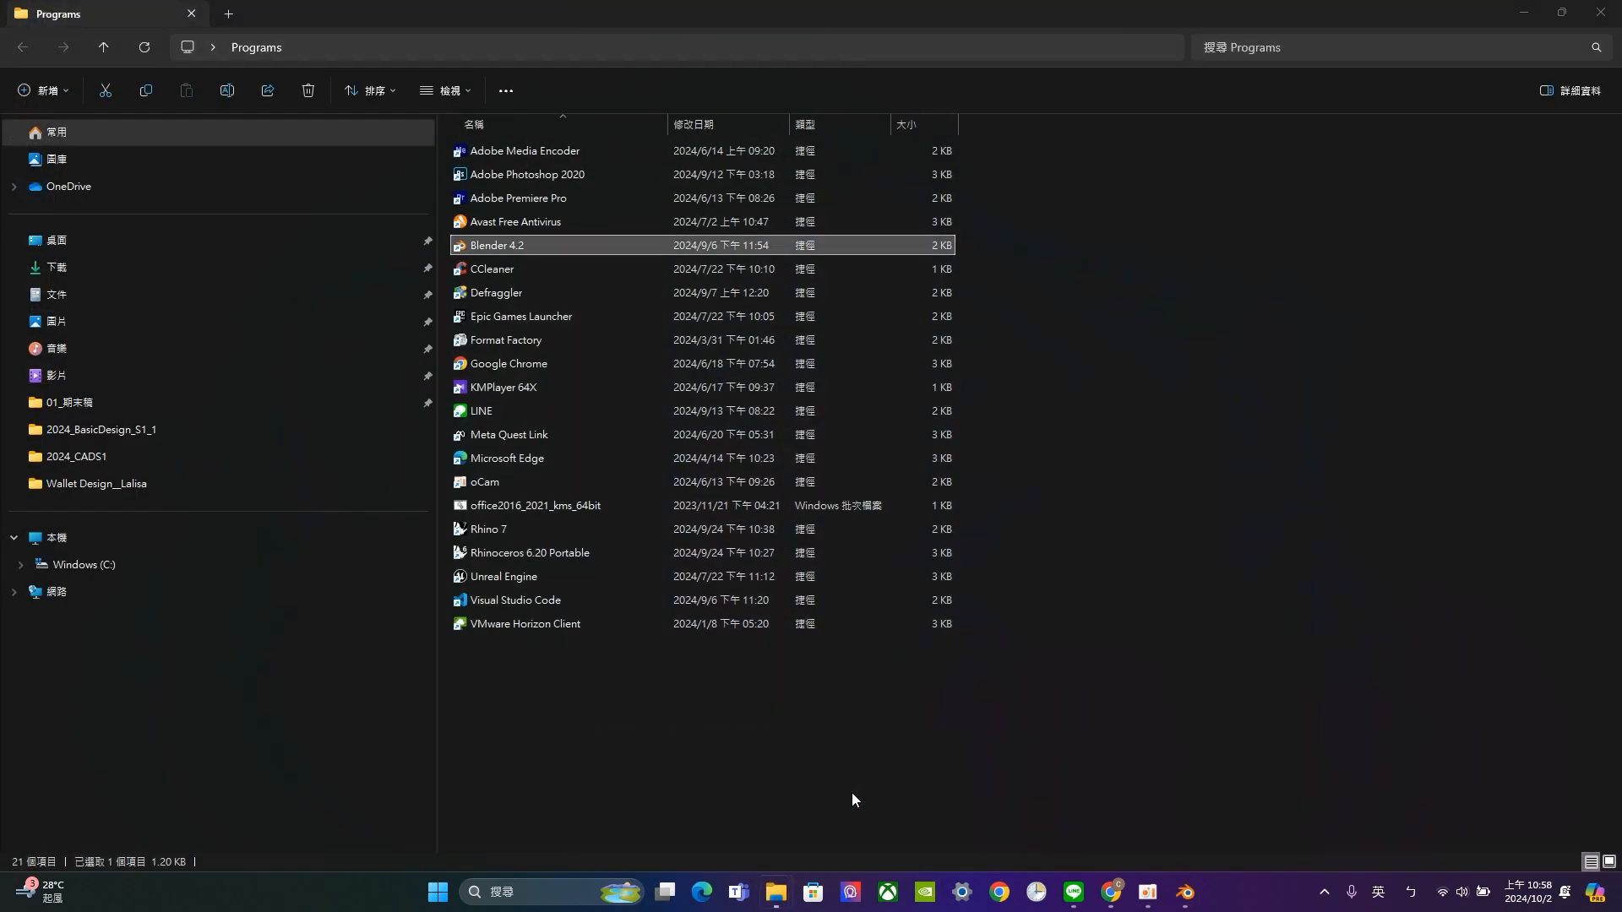
Browse to the 2024_CADS1 project folder inside 2023_JobIng in Downloads.
click(59, 266)
double_click(569, 246)
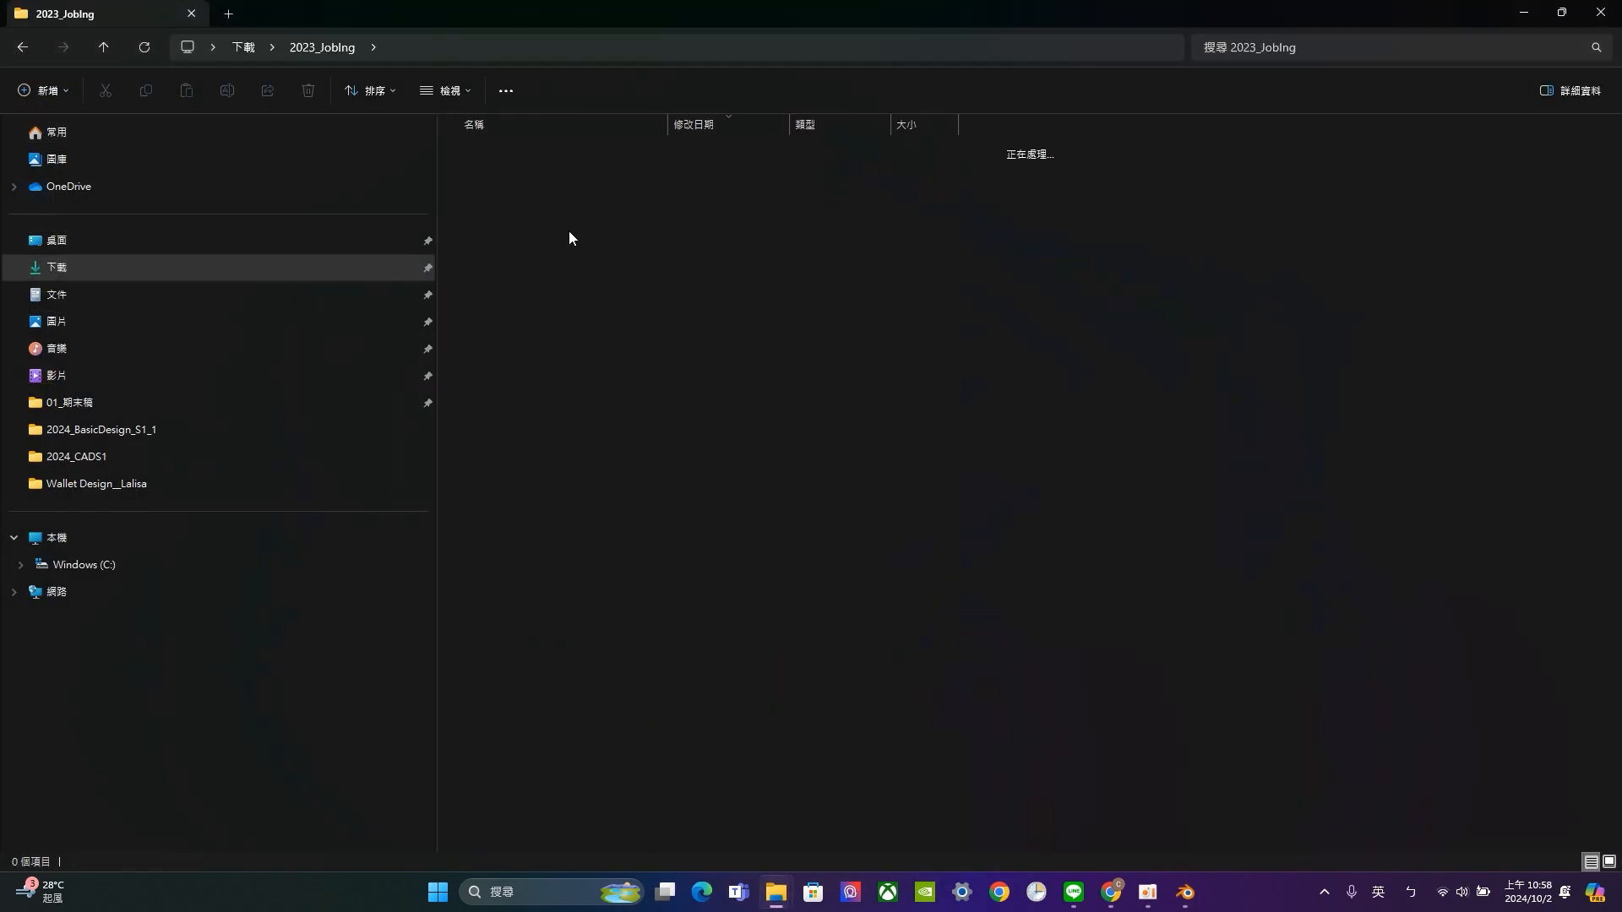
double_click(524, 175)
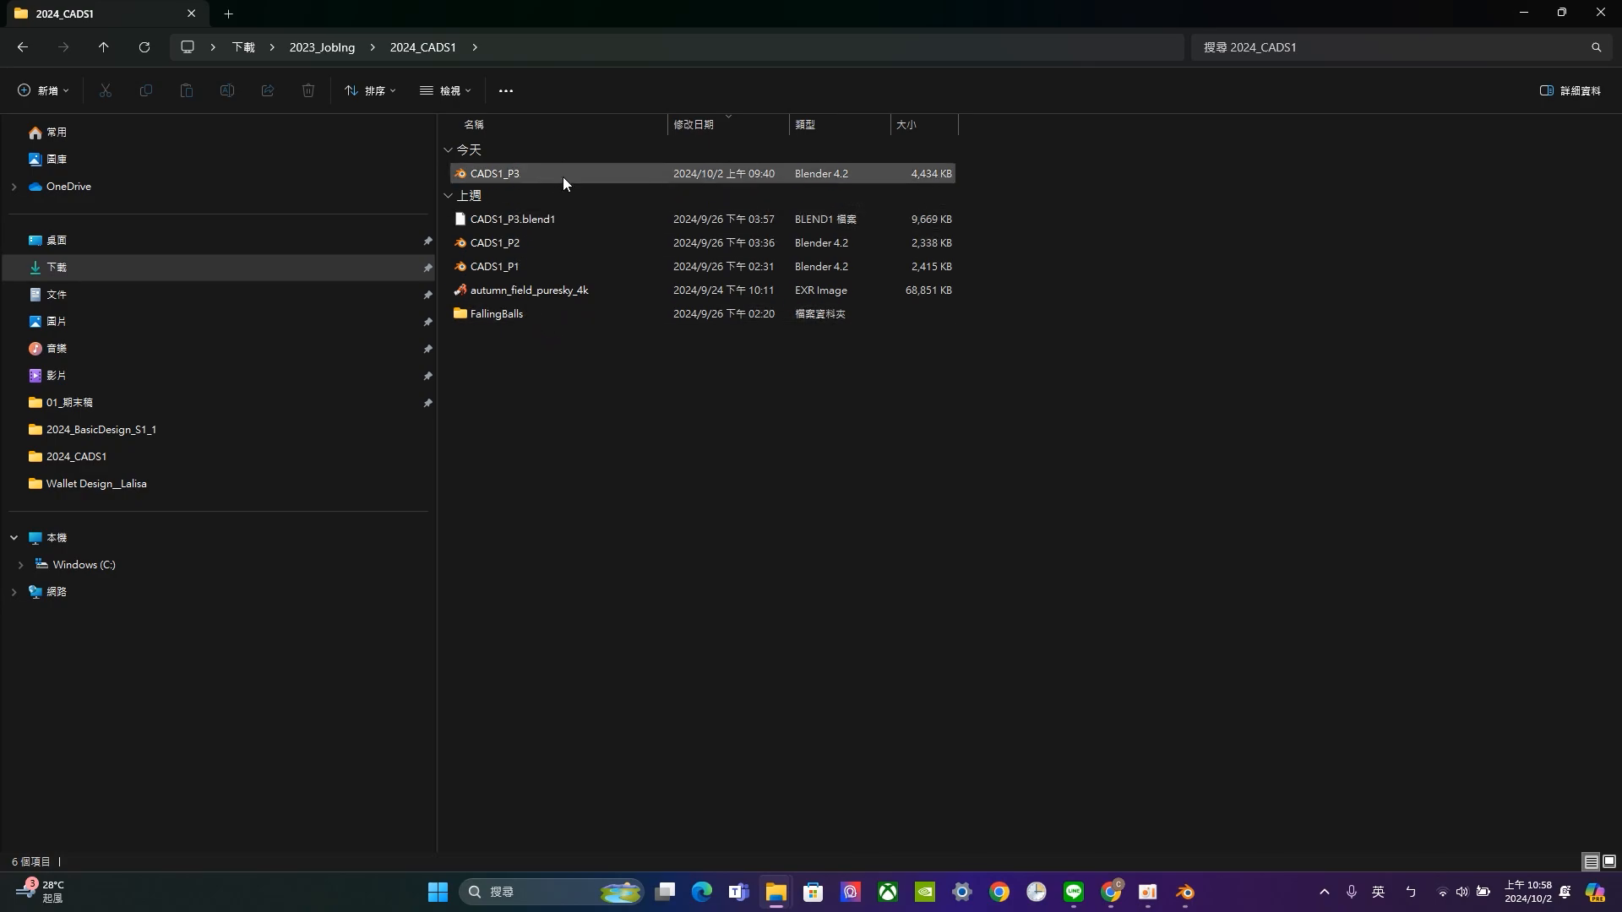
Switch to Blender and save the scene as CADS1_P4.blend in the 2024_CADS1 folder under Downloads, 2023_JobIng.
click(1186, 892)
click(37, 31)
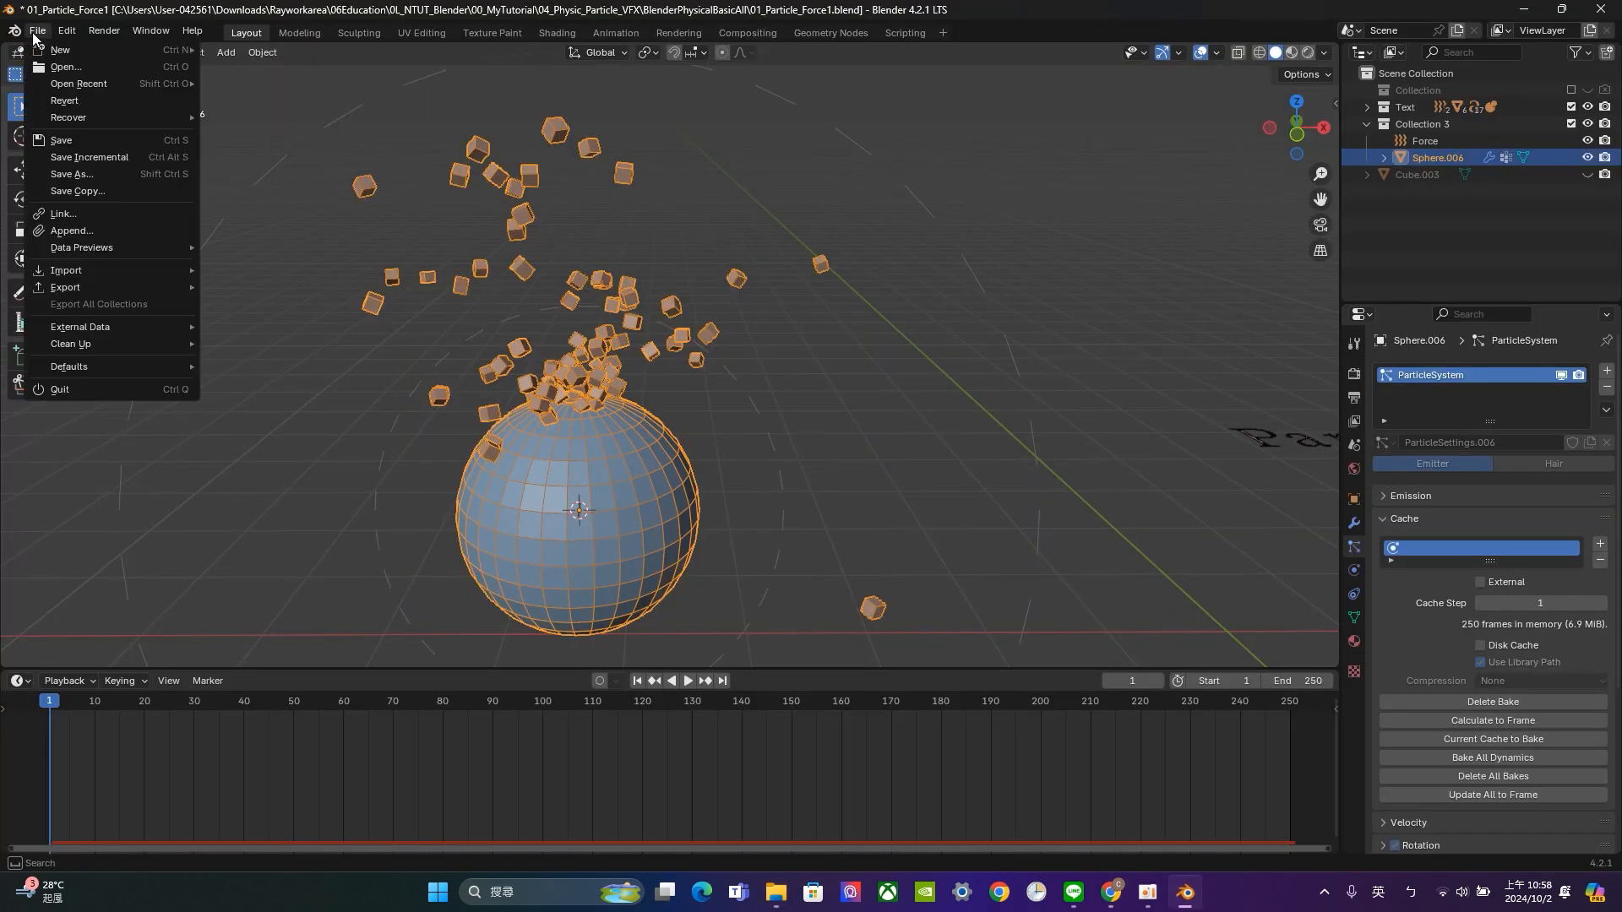
click(93, 176)
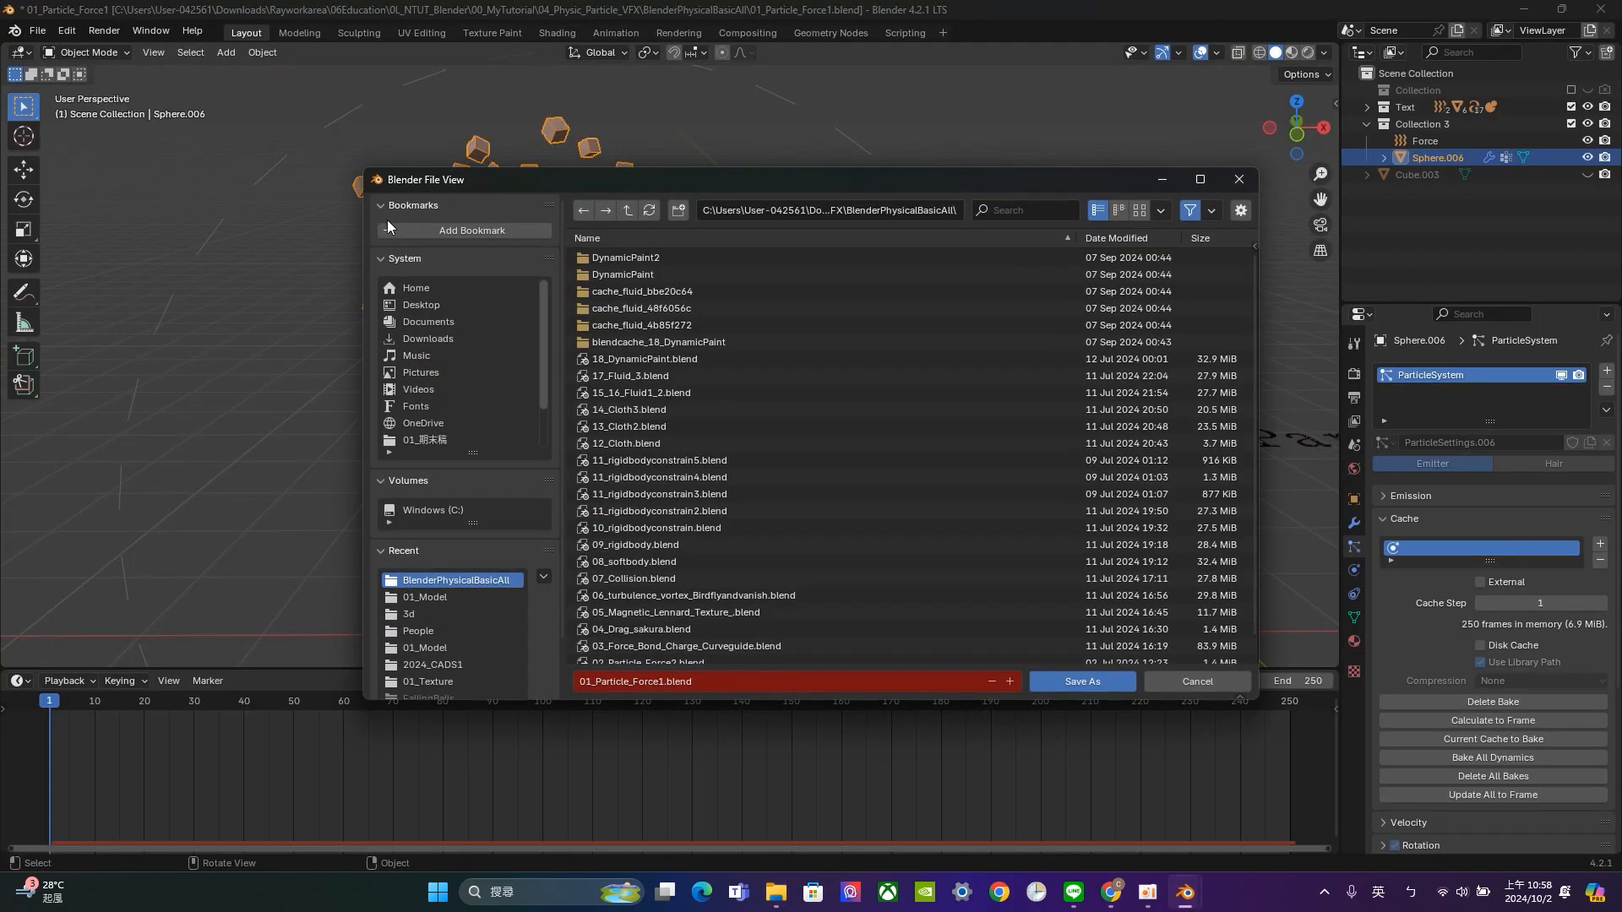
click(422, 336)
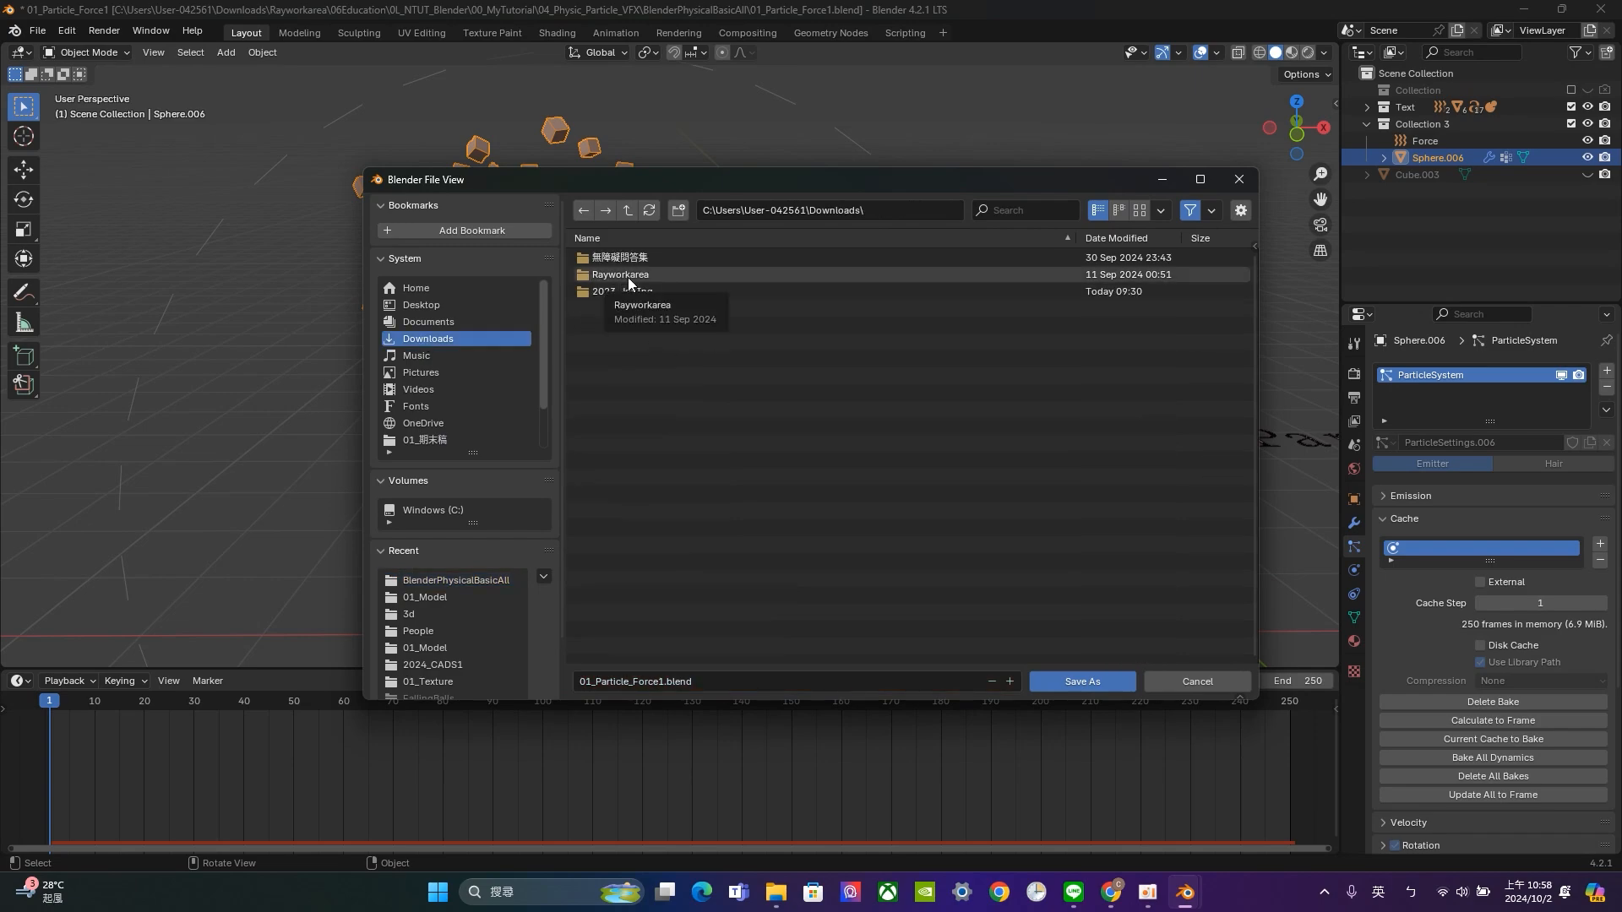
double_click(632, 292)
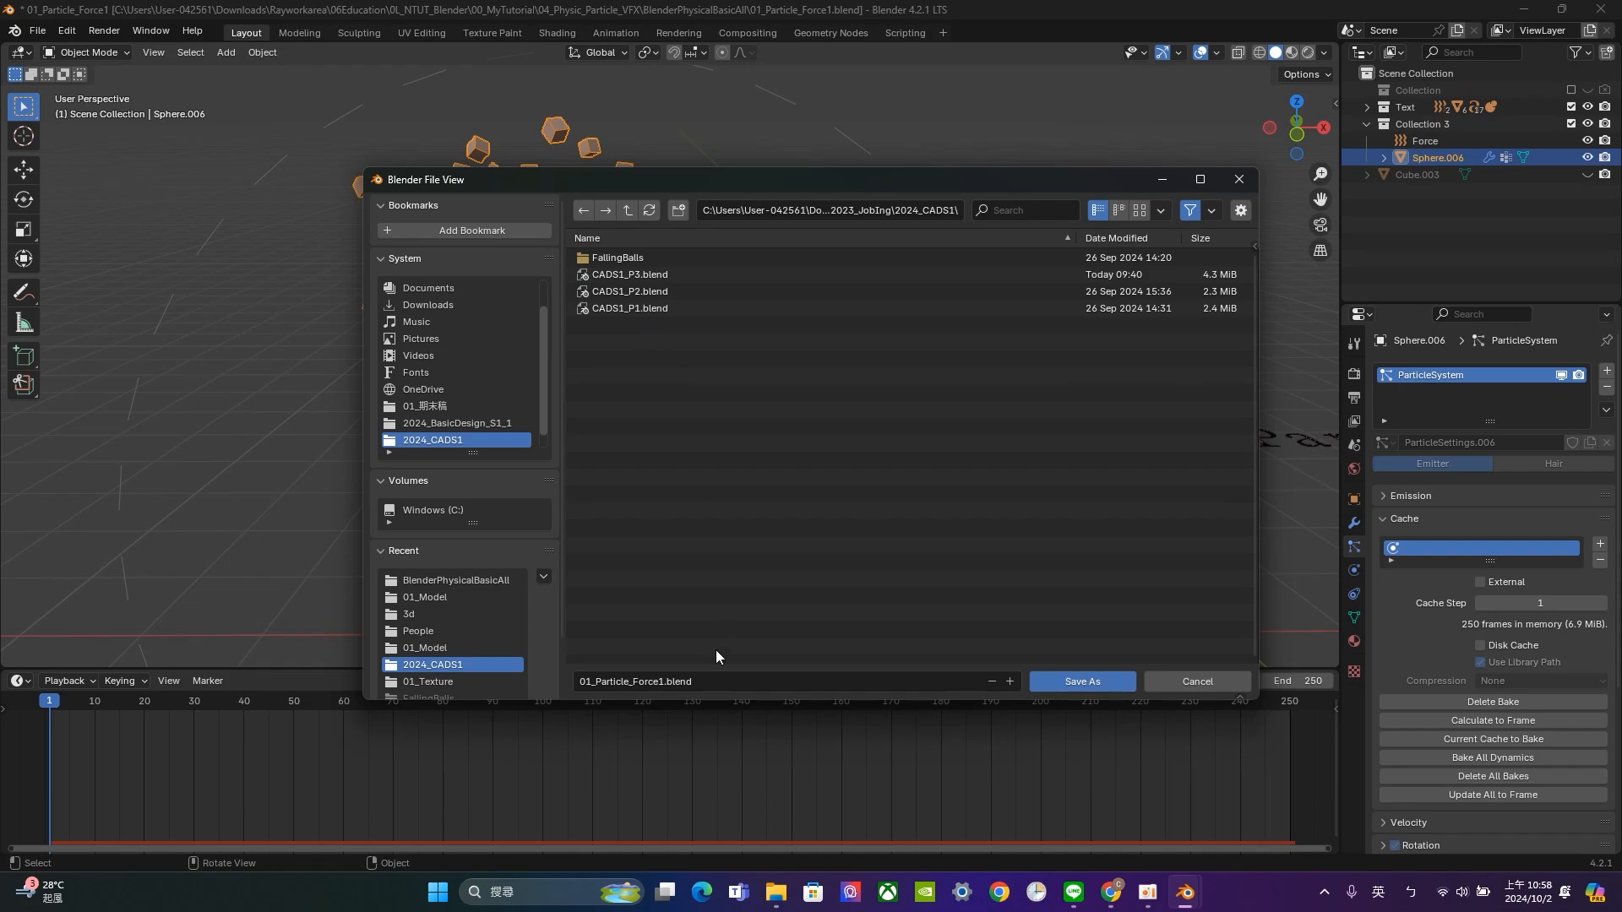
click(640, 274)
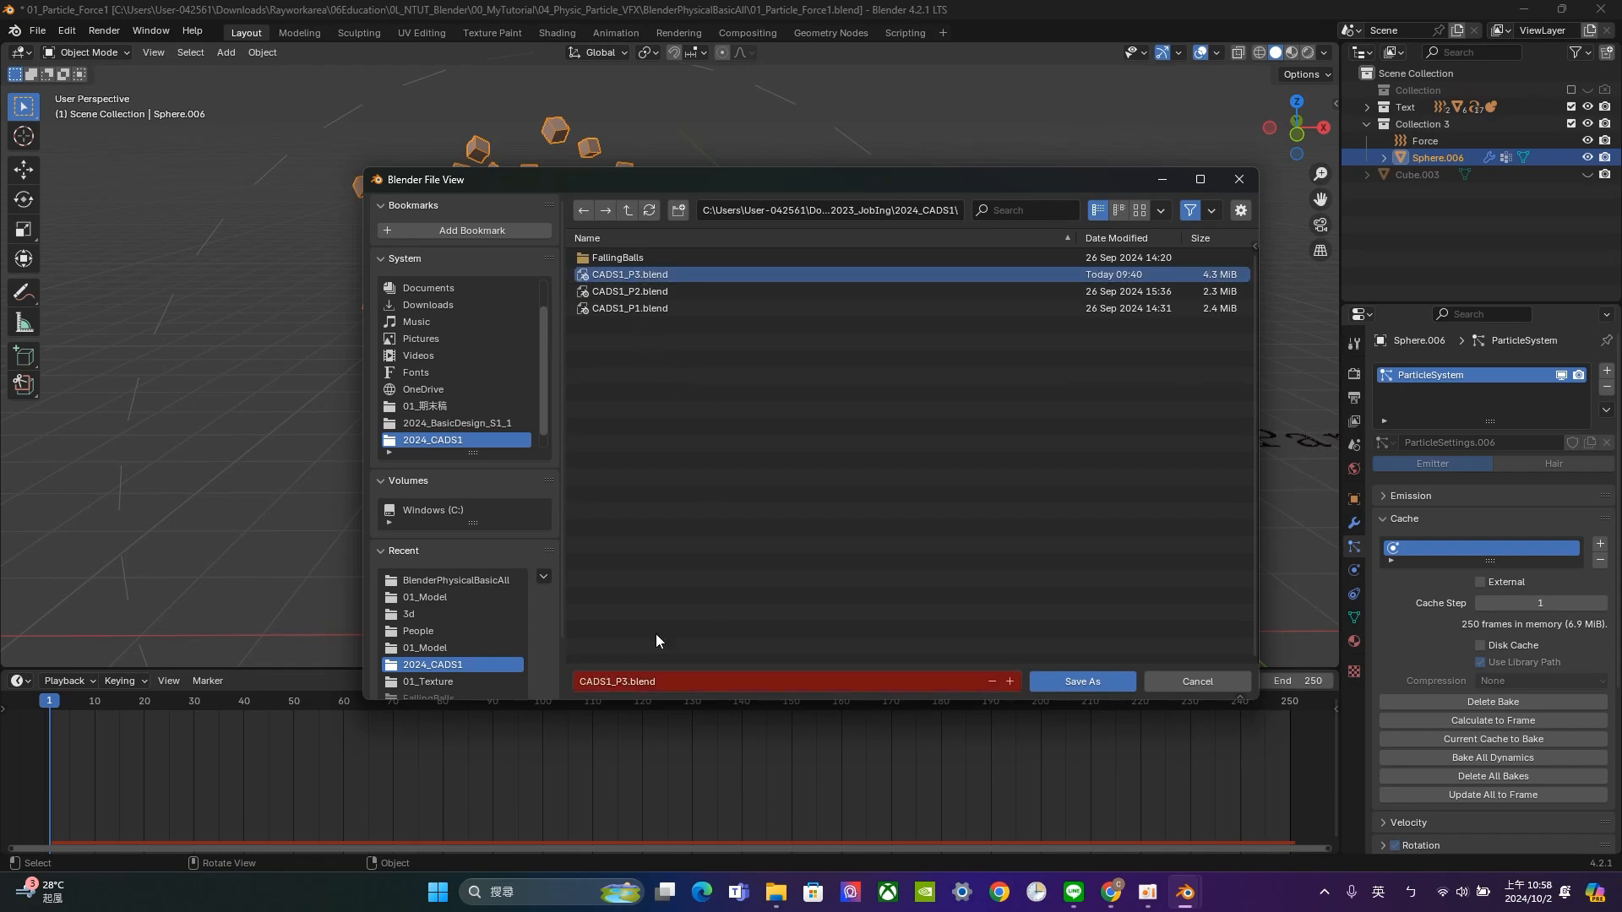
click(662, 680)
text(CADS1_P4)
click(799, 566)
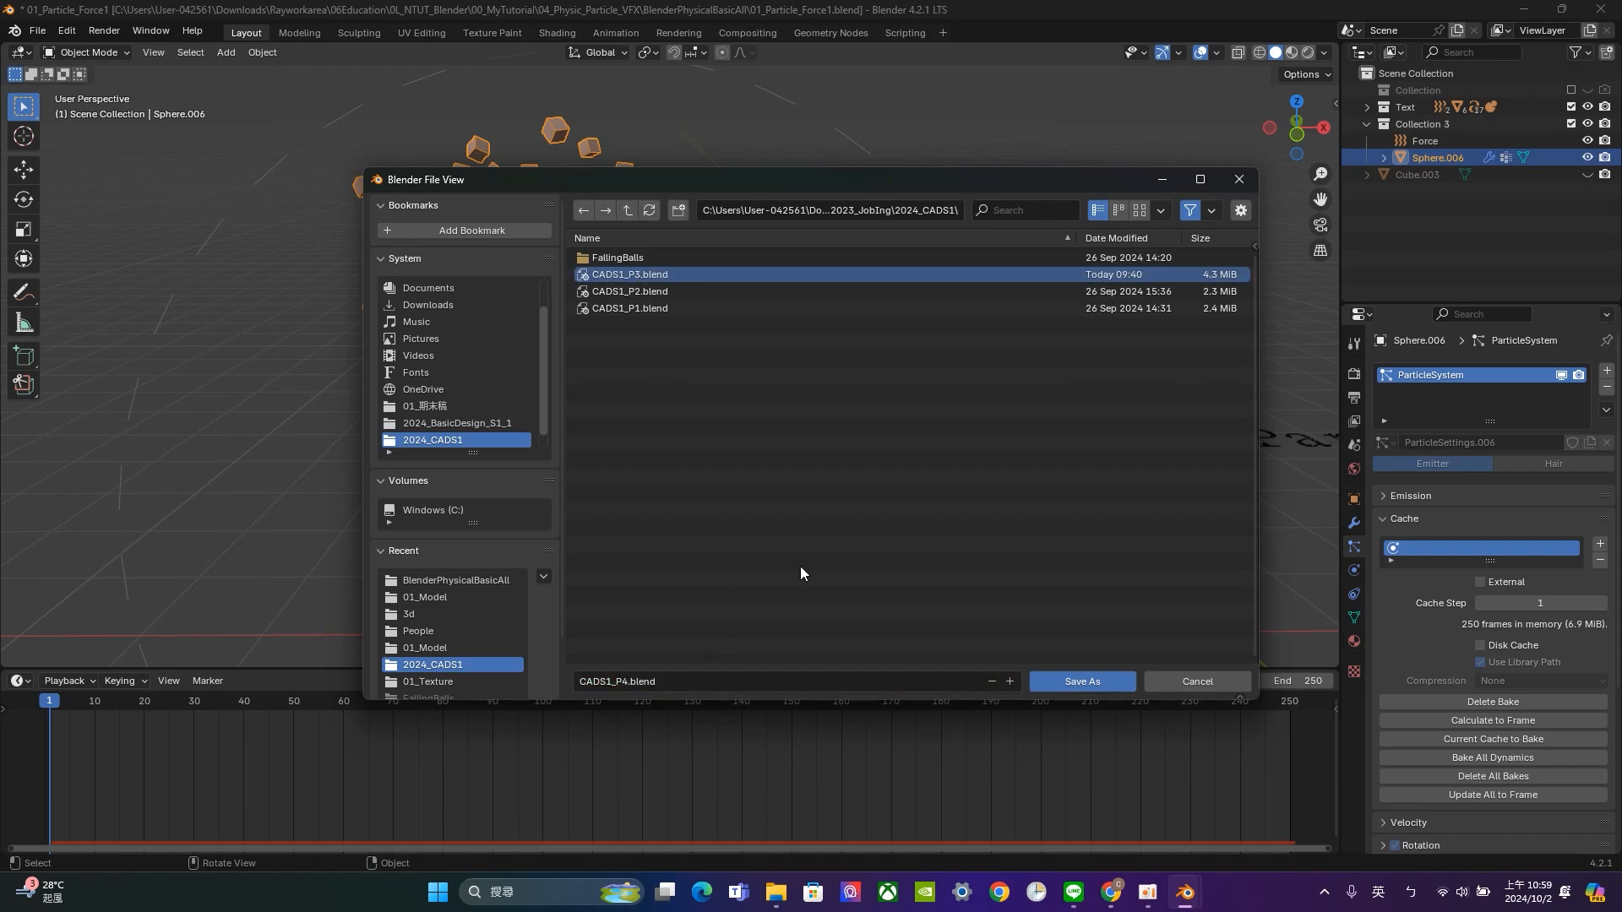
click(1082, 681)
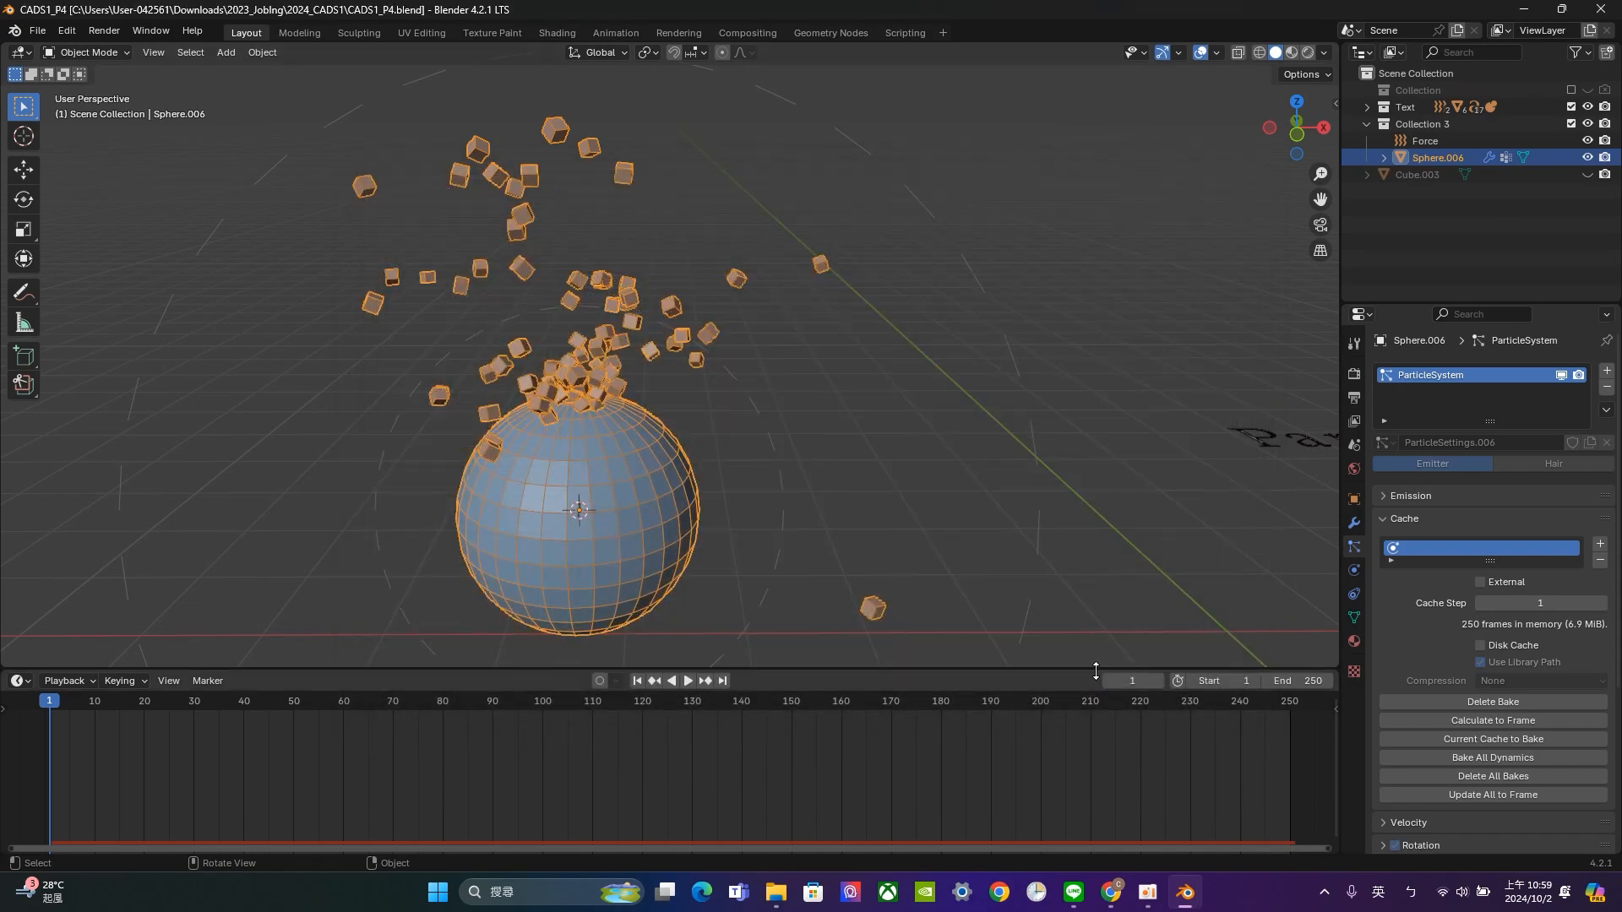
Delete all bakes and bake the sphere's particle simulation again.
click(1492, 777)
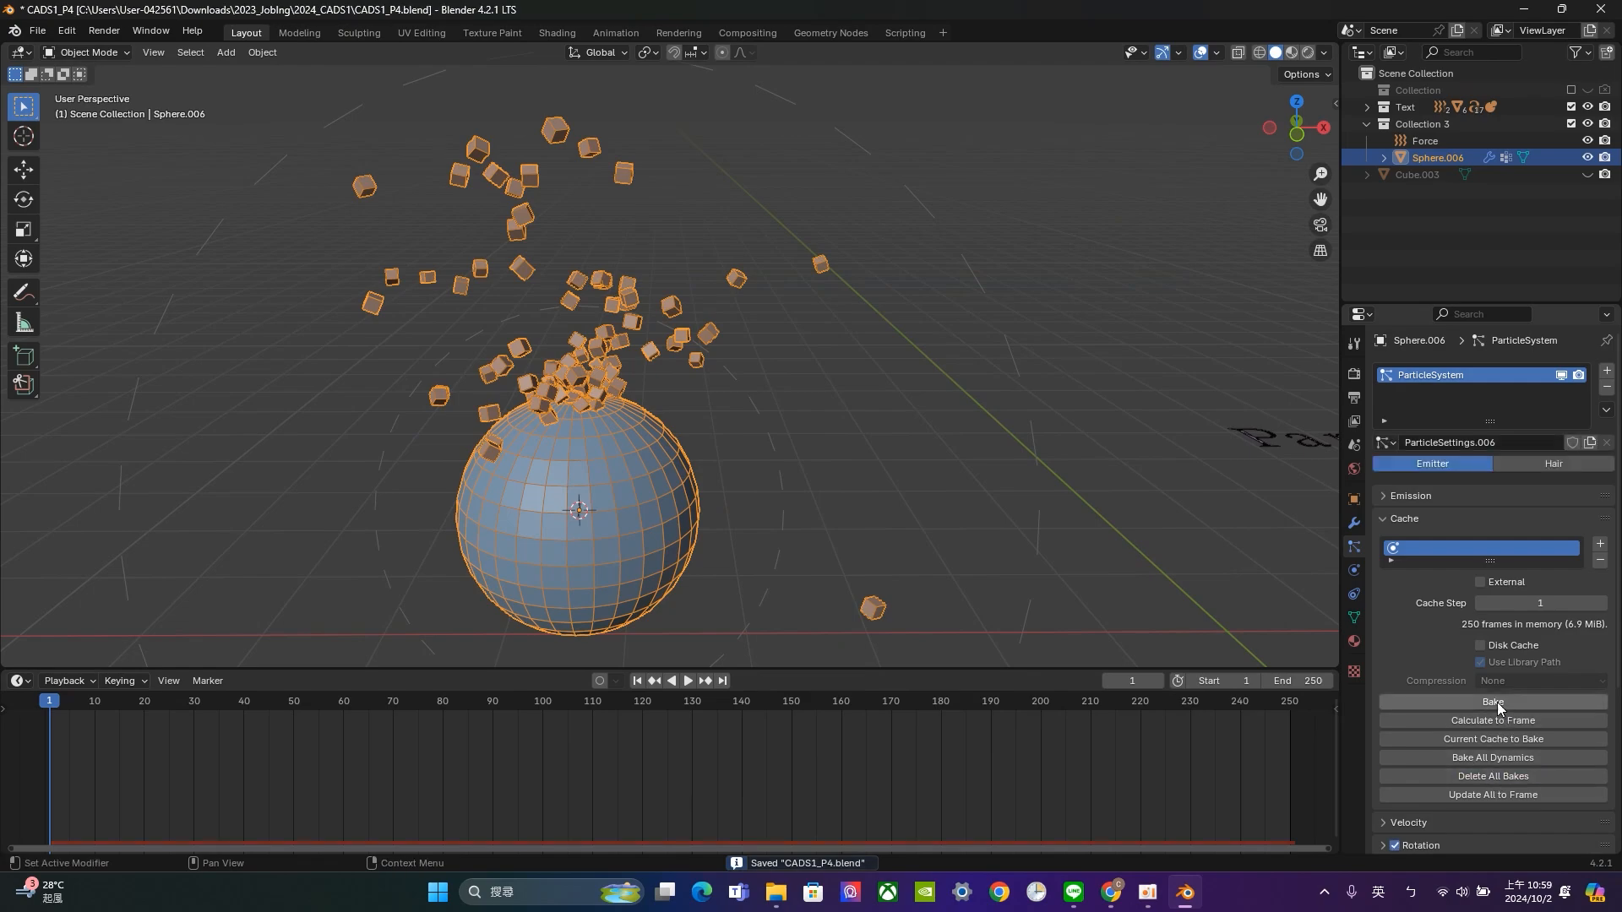
middle_drag(929, 498, 873, 434)
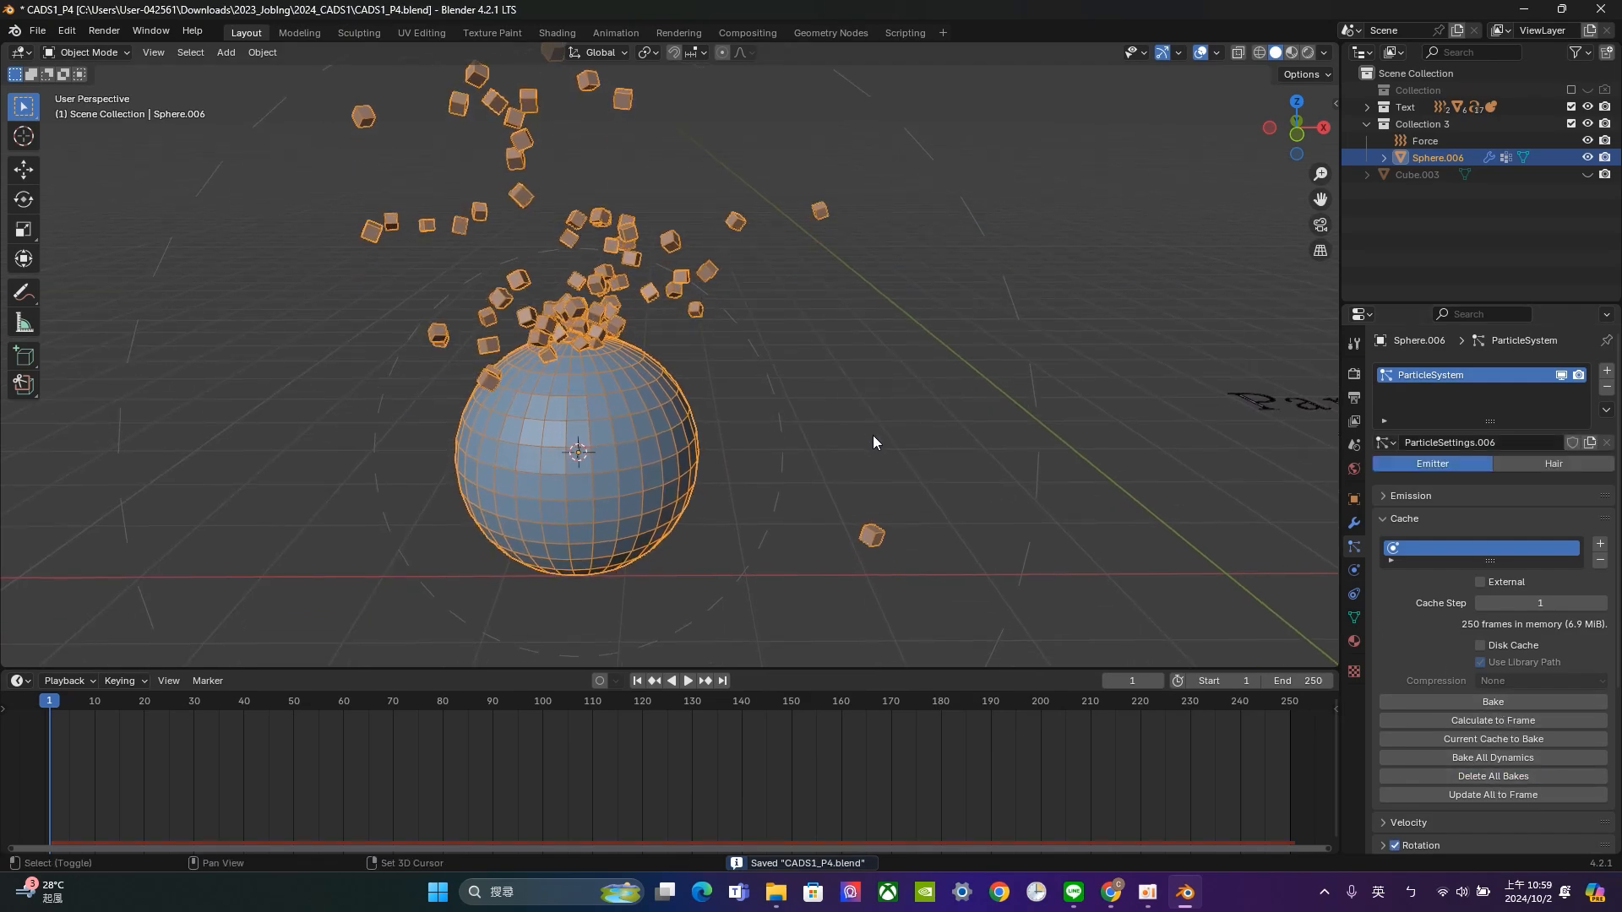
click(1518, 704)
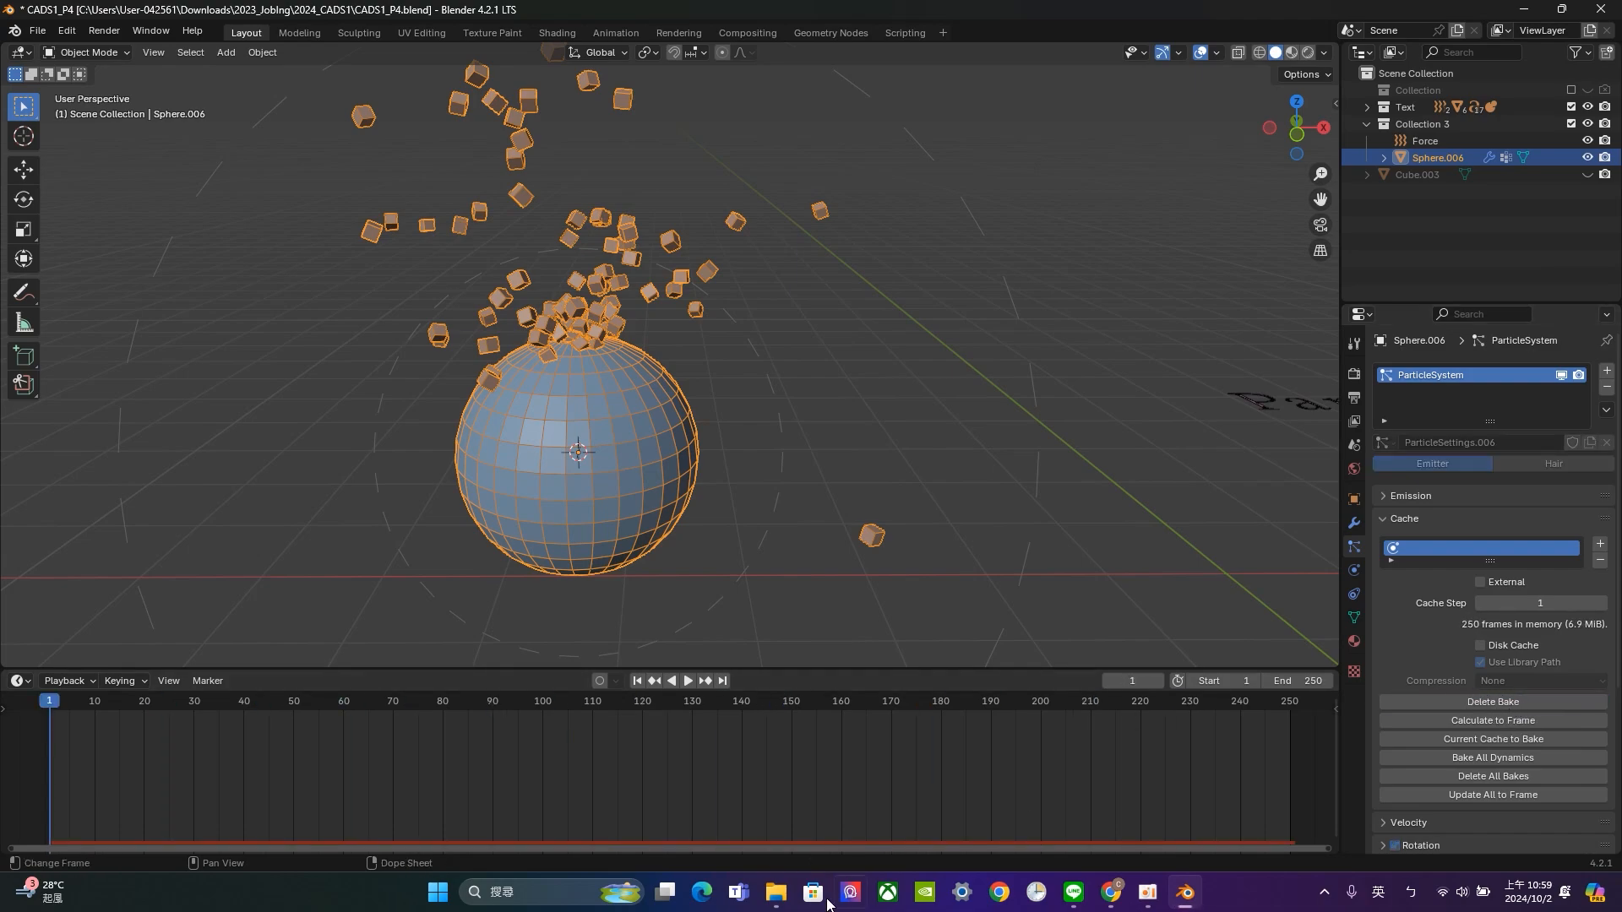
Switch to File Explorer to check the CADS1_P4 file in the 2024_CADS1 folder, and return to Blender.
click(775, 892)
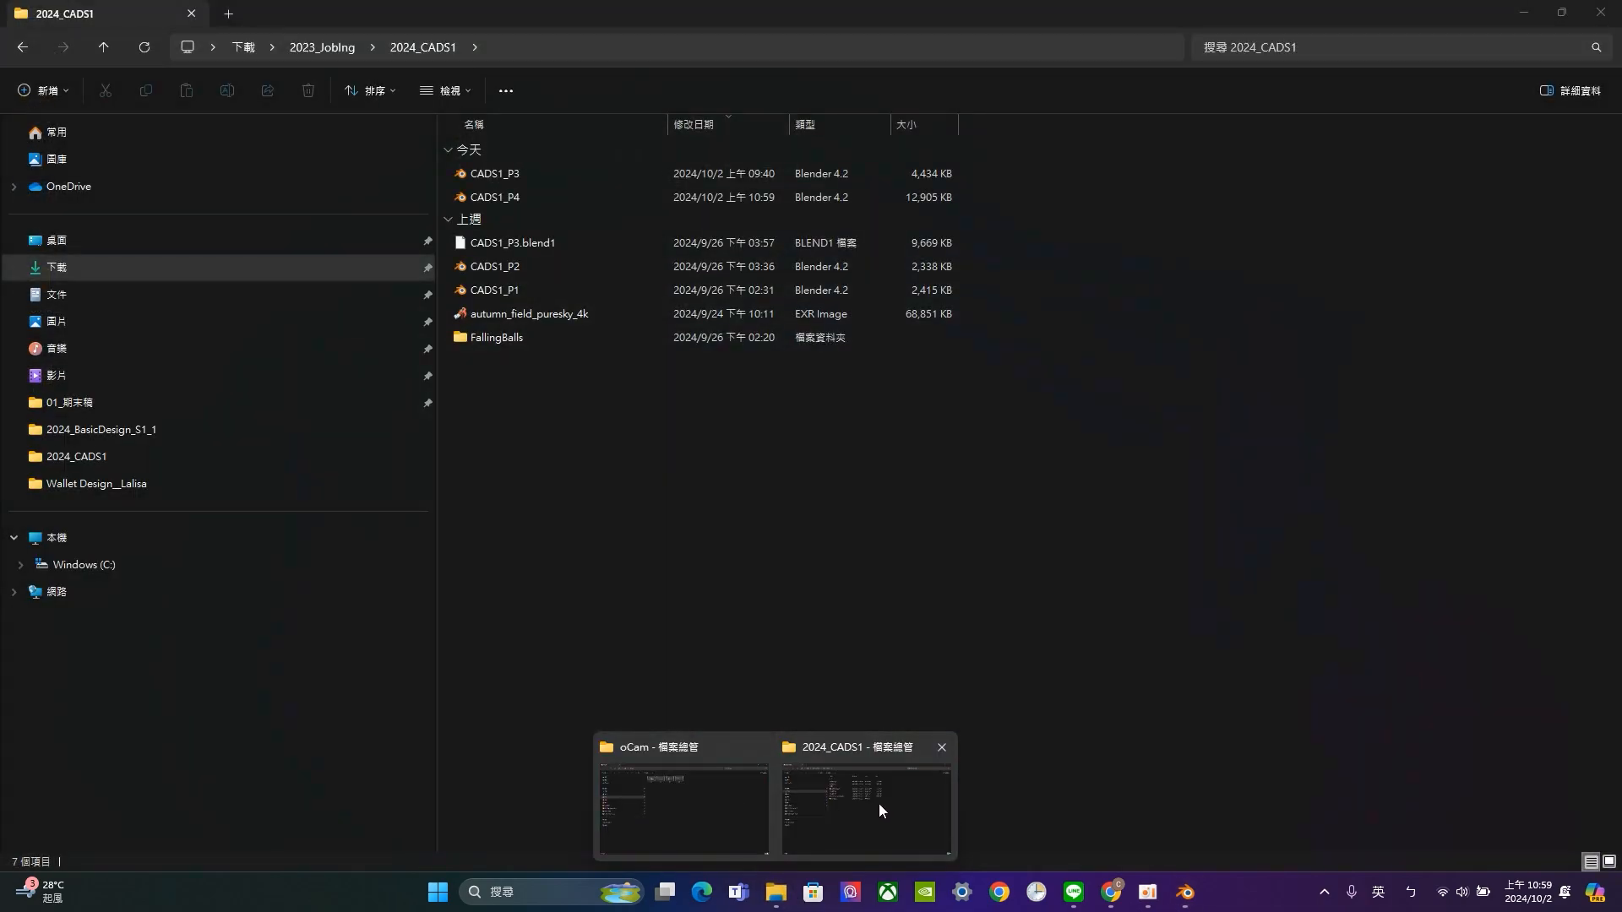
click(878, 804)
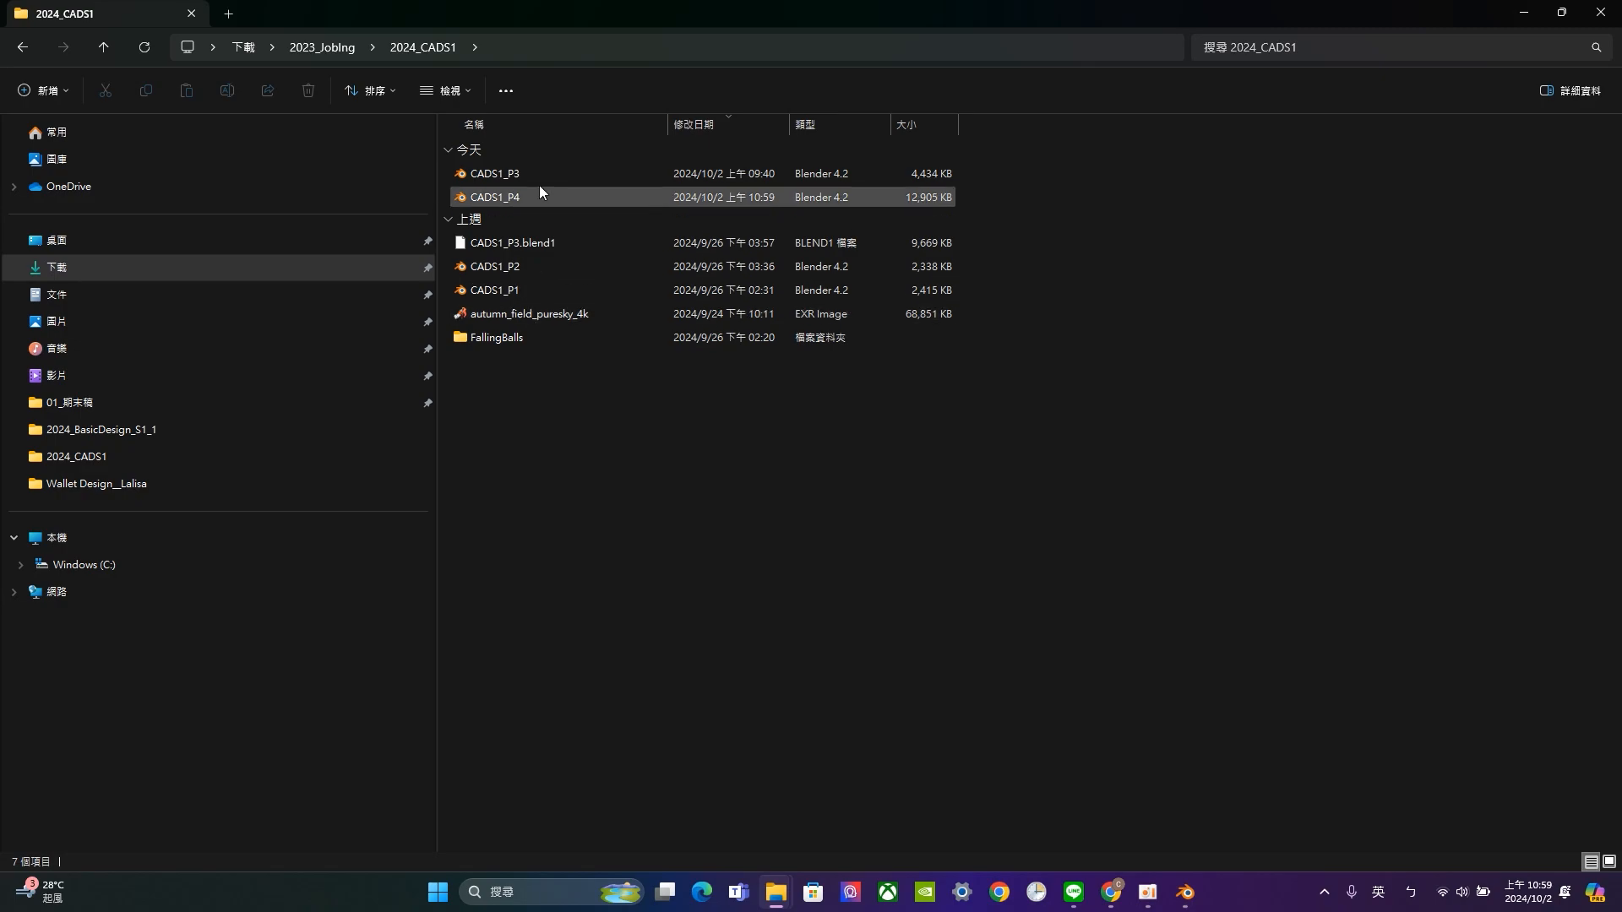
click(1187, 892)
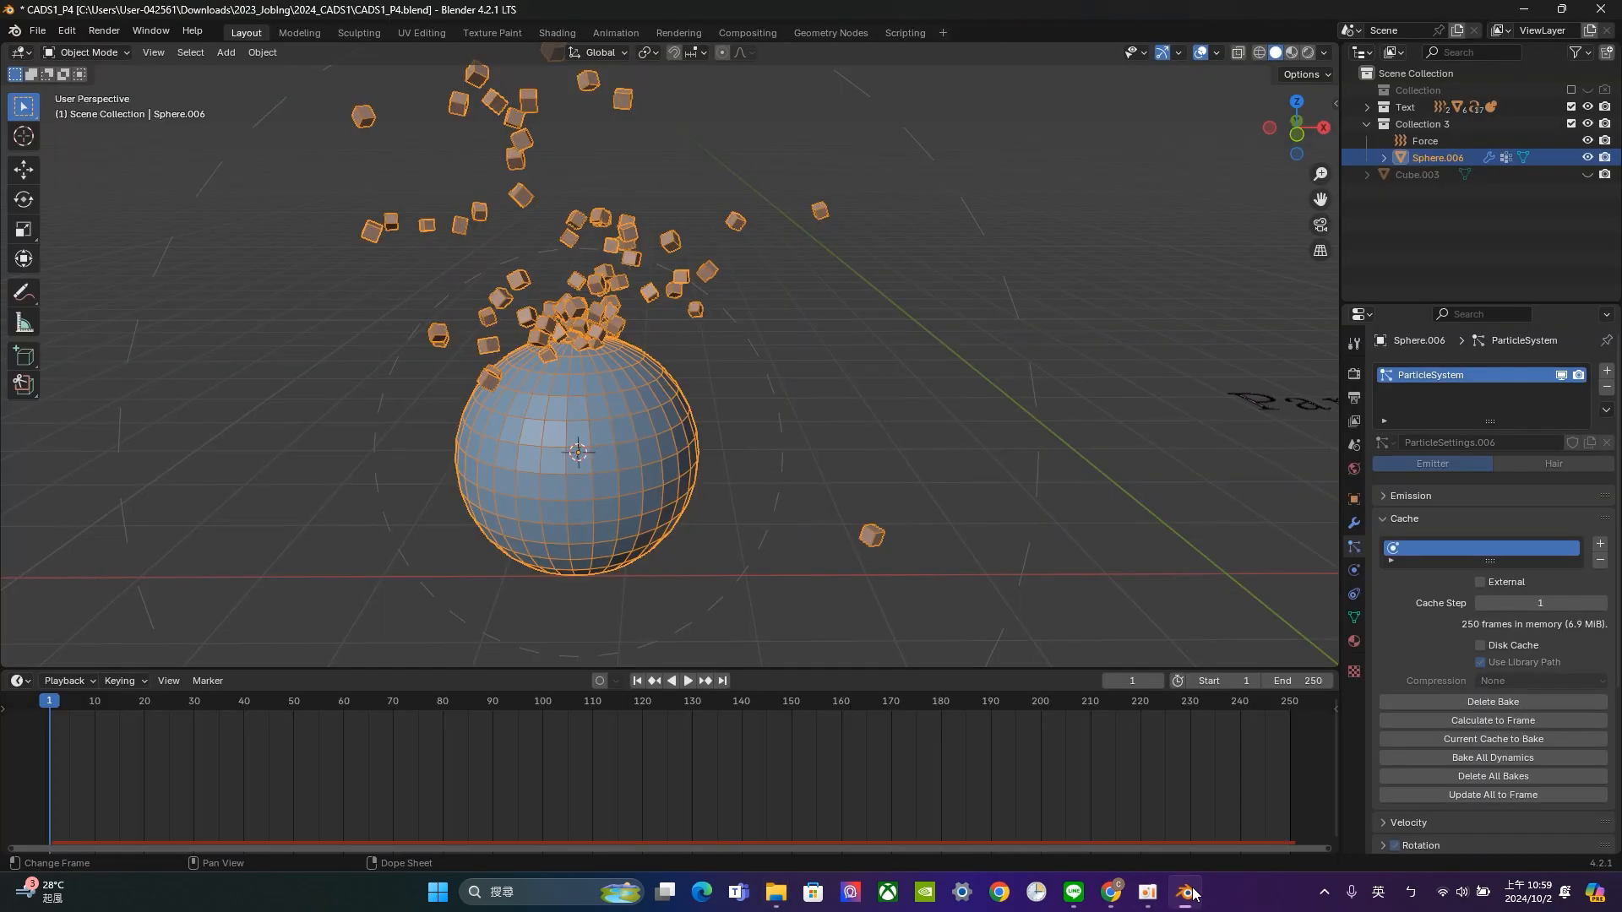
Delete the sphere's existing particle bake, look through its unlocked particle settings, and rebake the simulation.
scroll(1541, 656, down, 5)
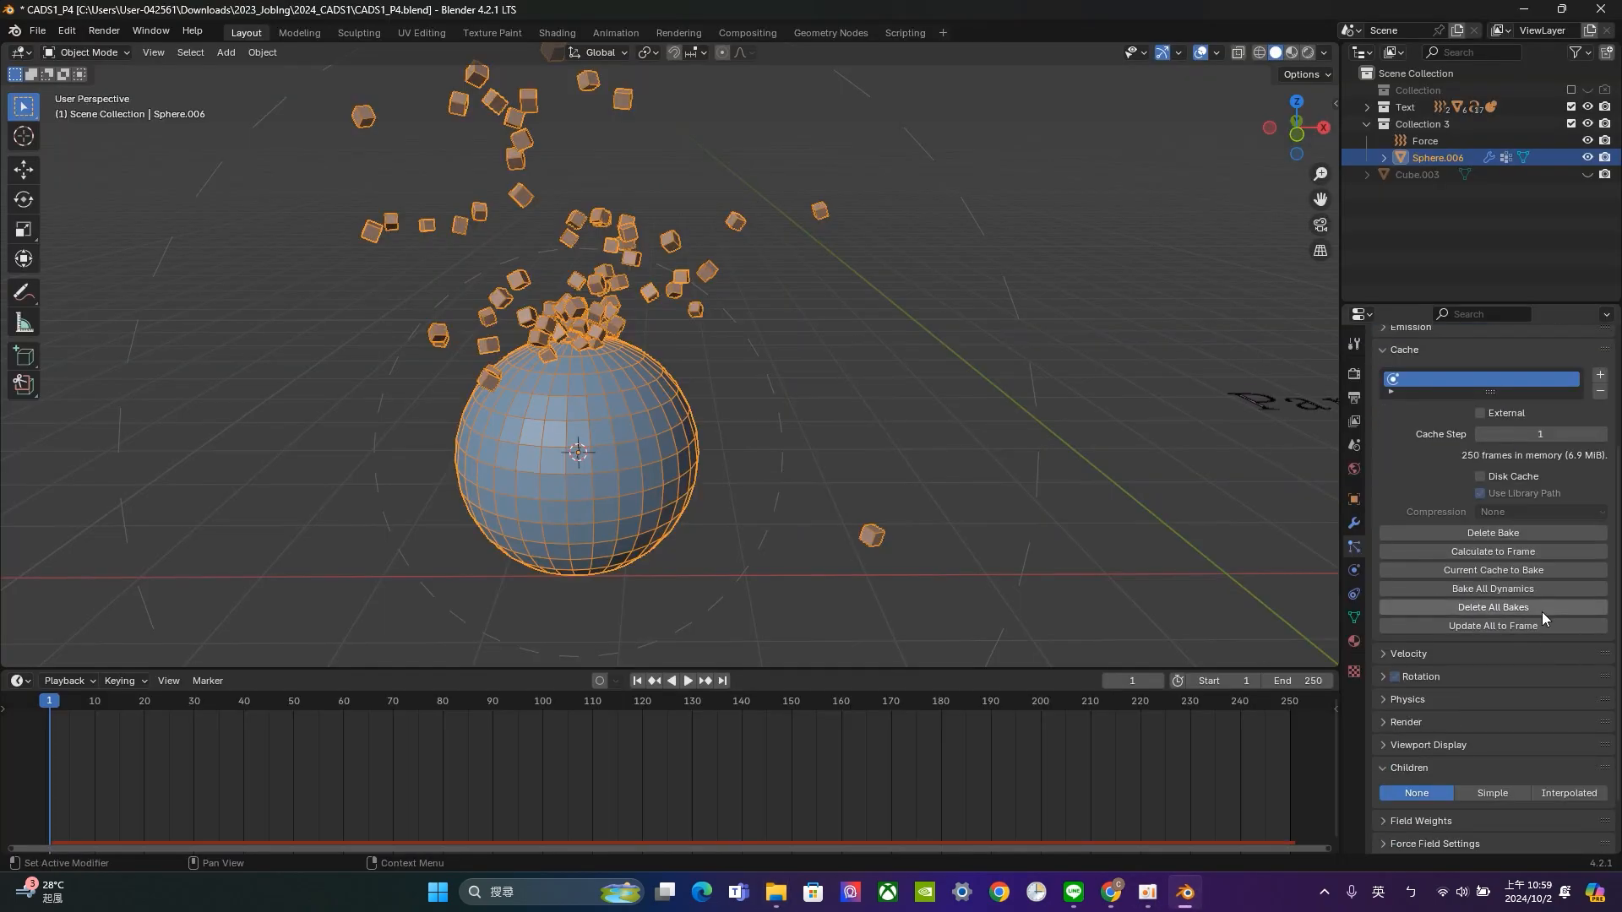
click(1549, 625)
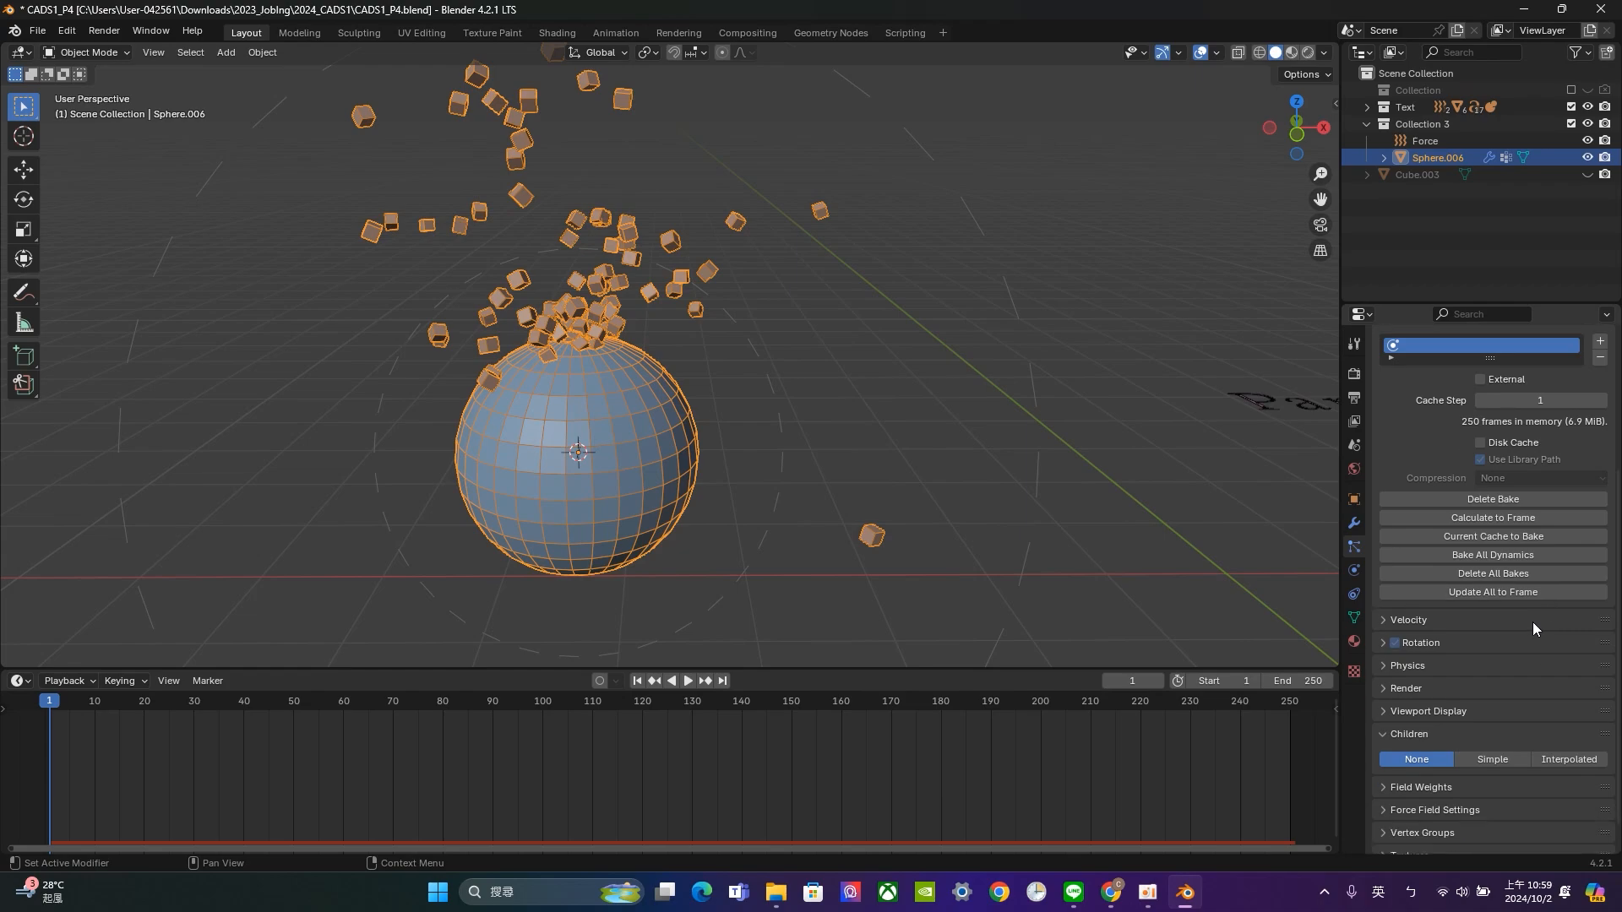
scroll(1557, 584, up, 2)
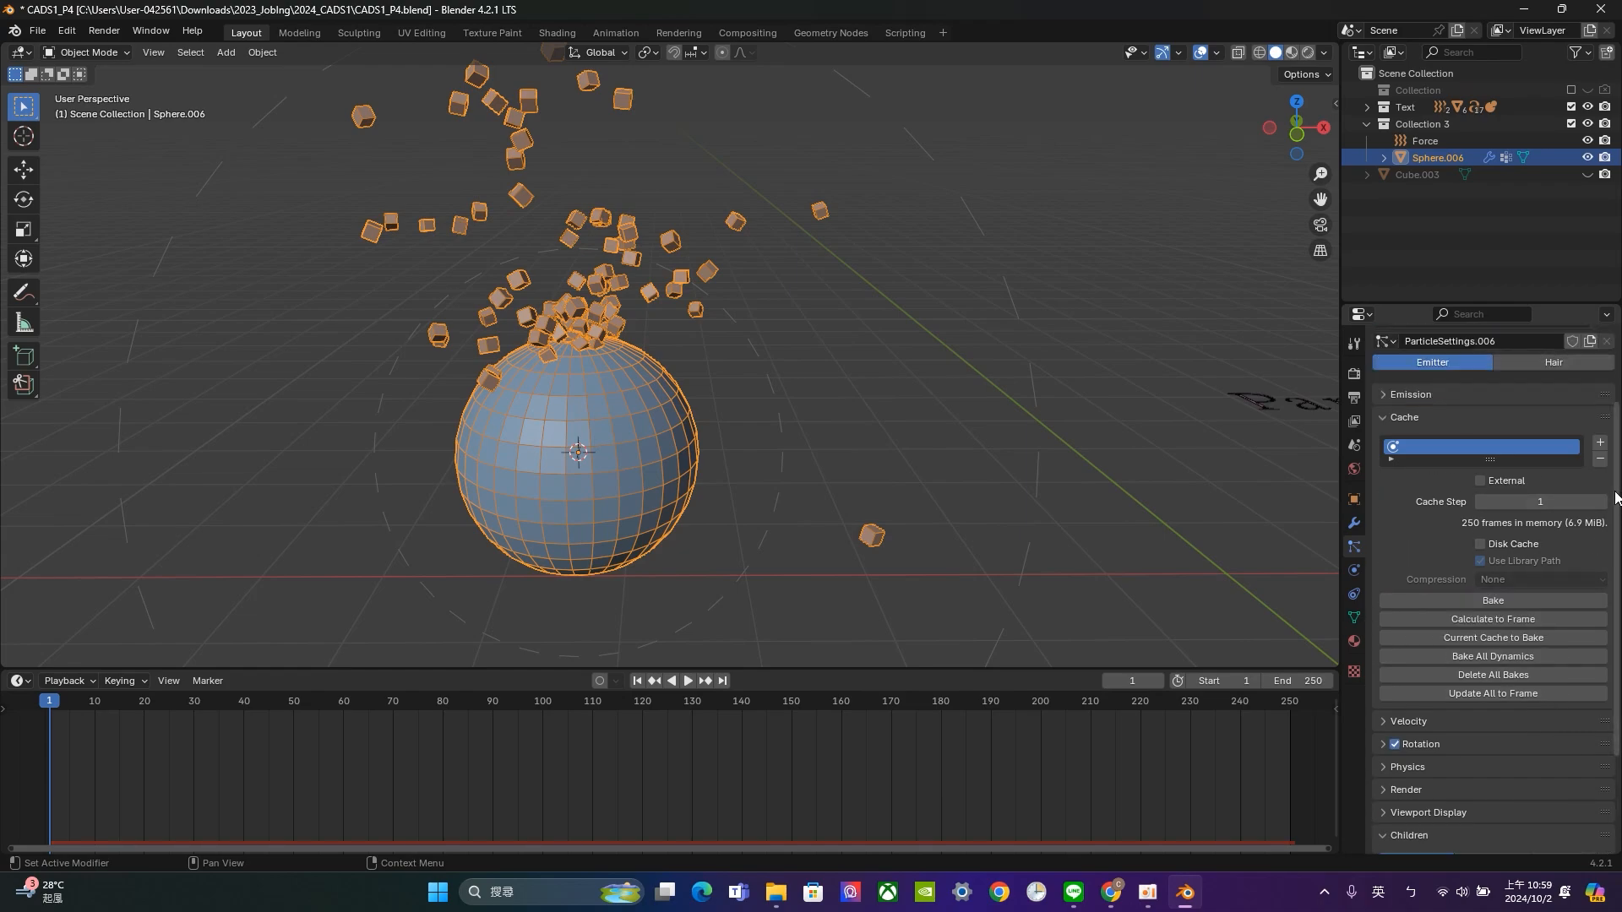
scroll(1615, 667, down, 4)
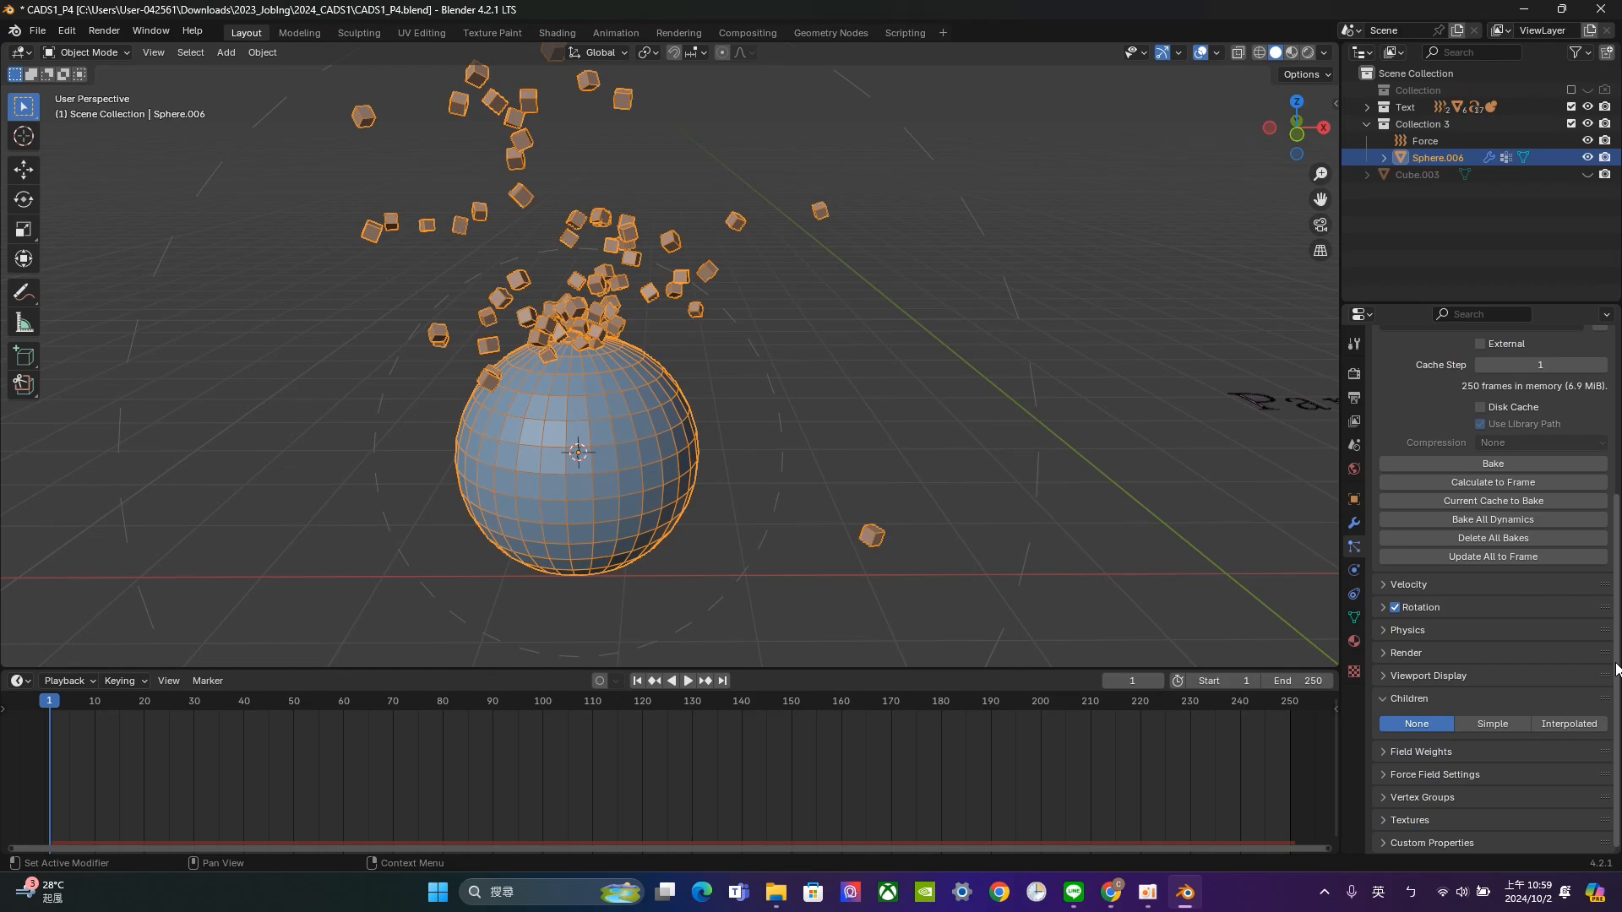
drag(1615, 670, 1620, 504)
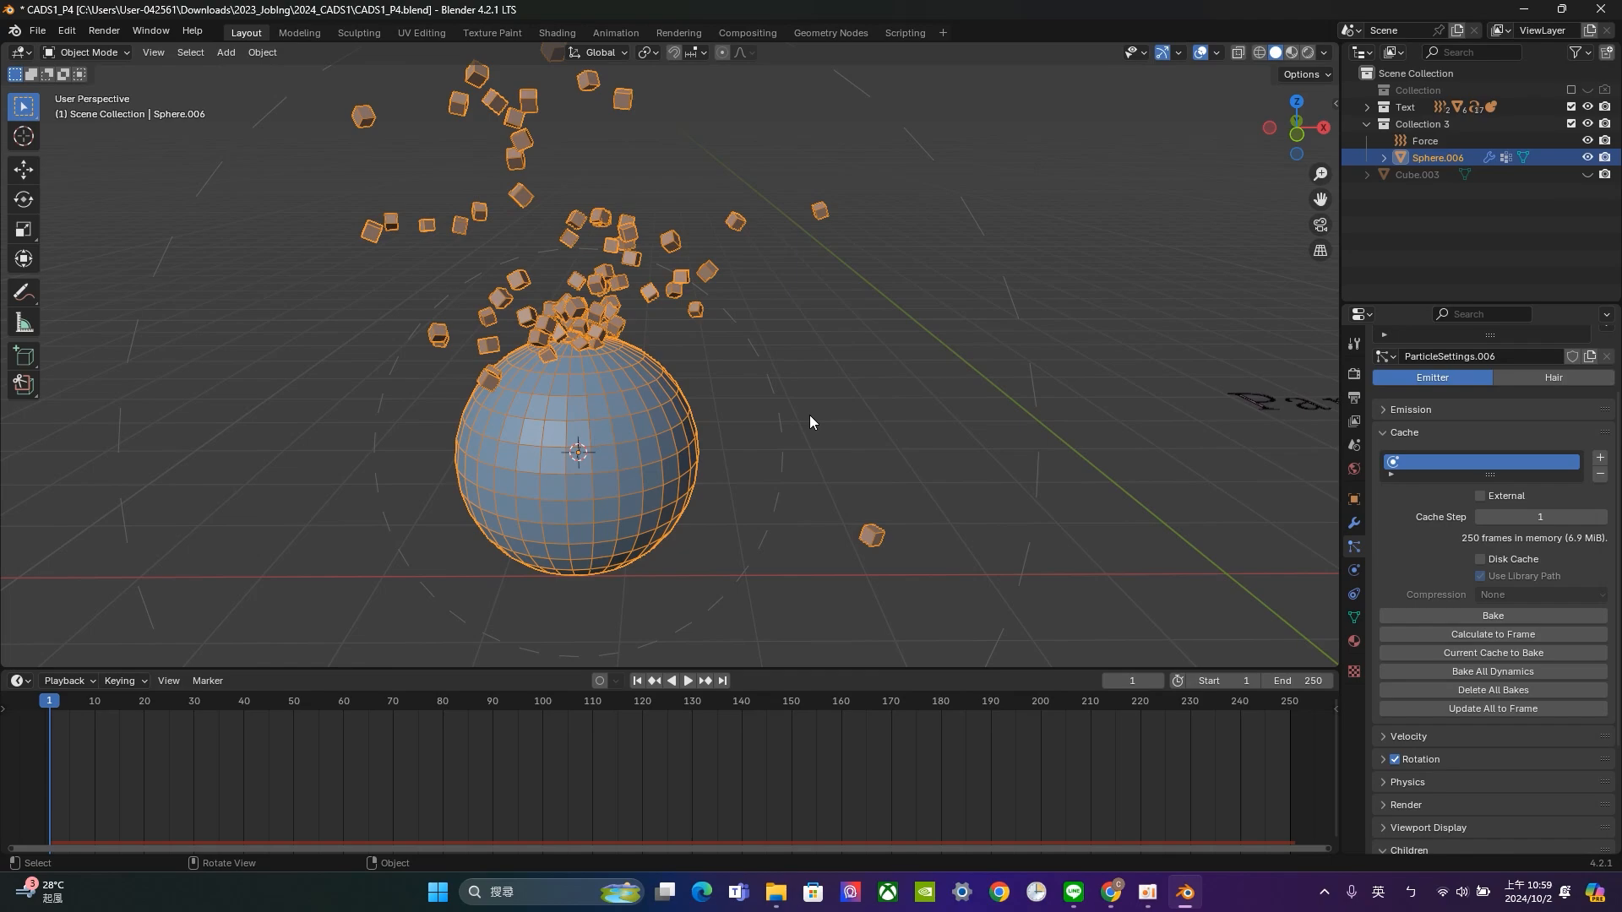
click(1527, 615)
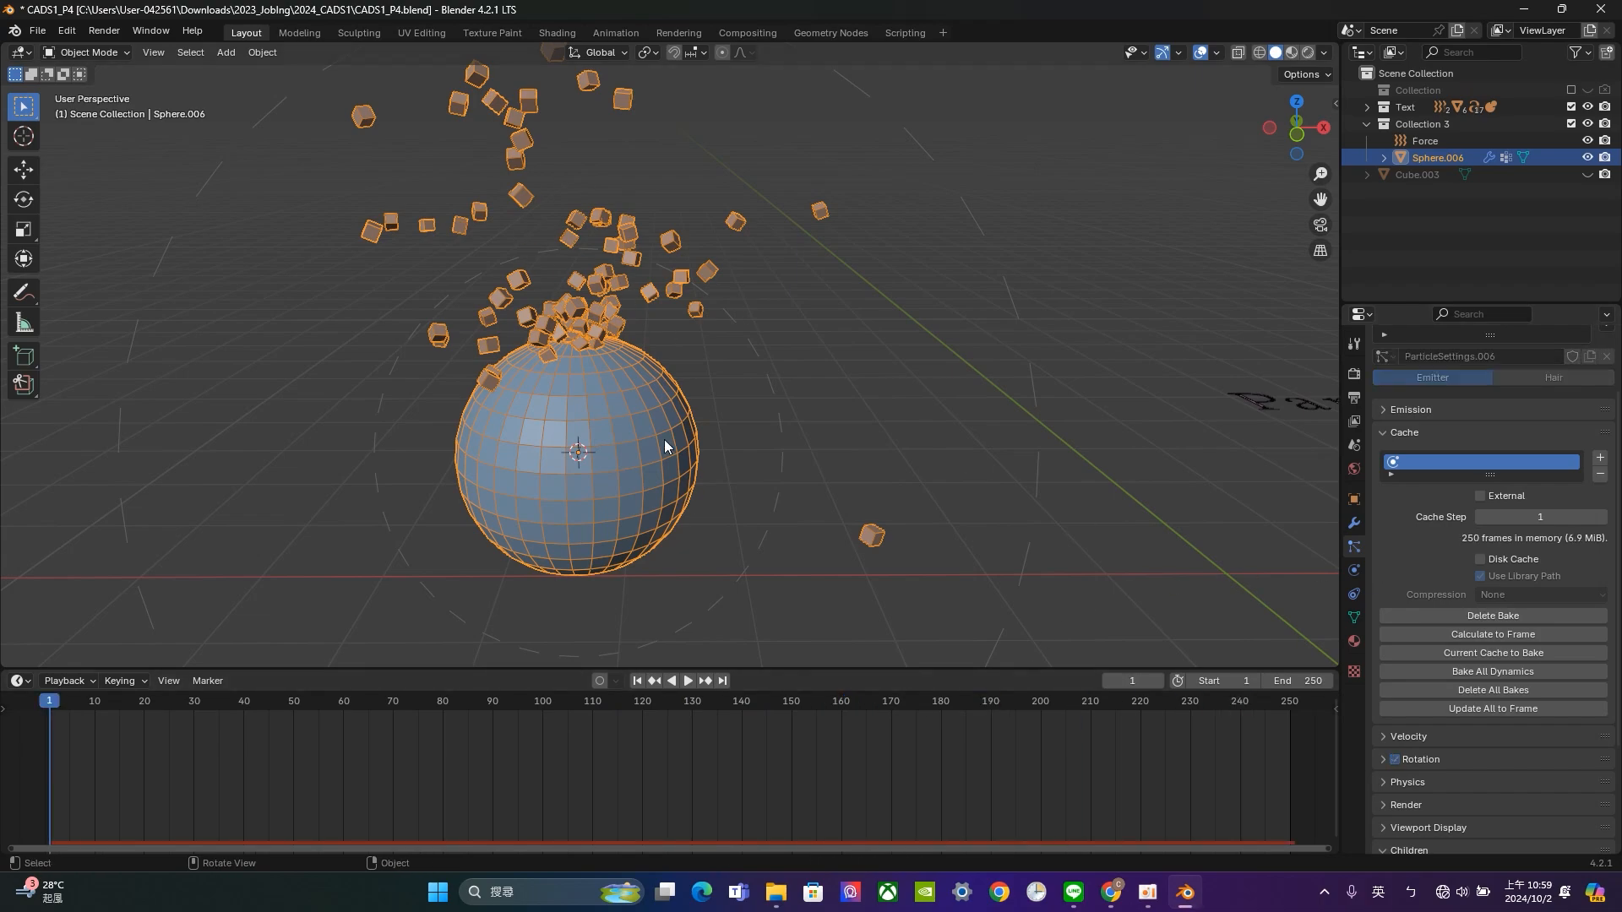
Play the baked particle animation, stop it, and return to frame 1.
click(689, 681)
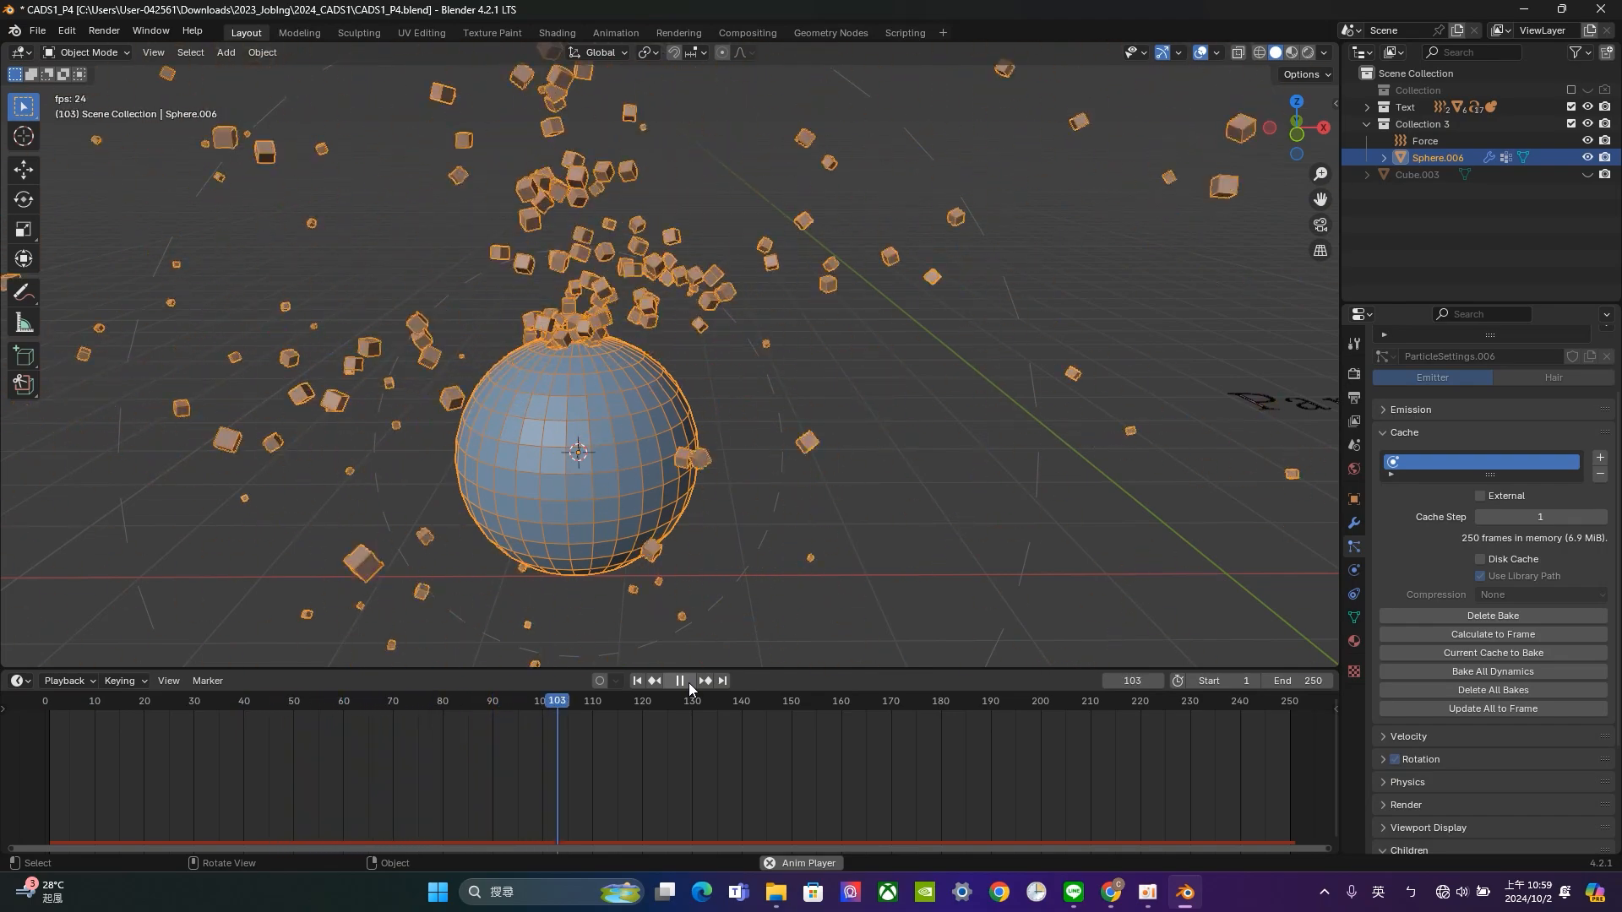
click(682, 681)
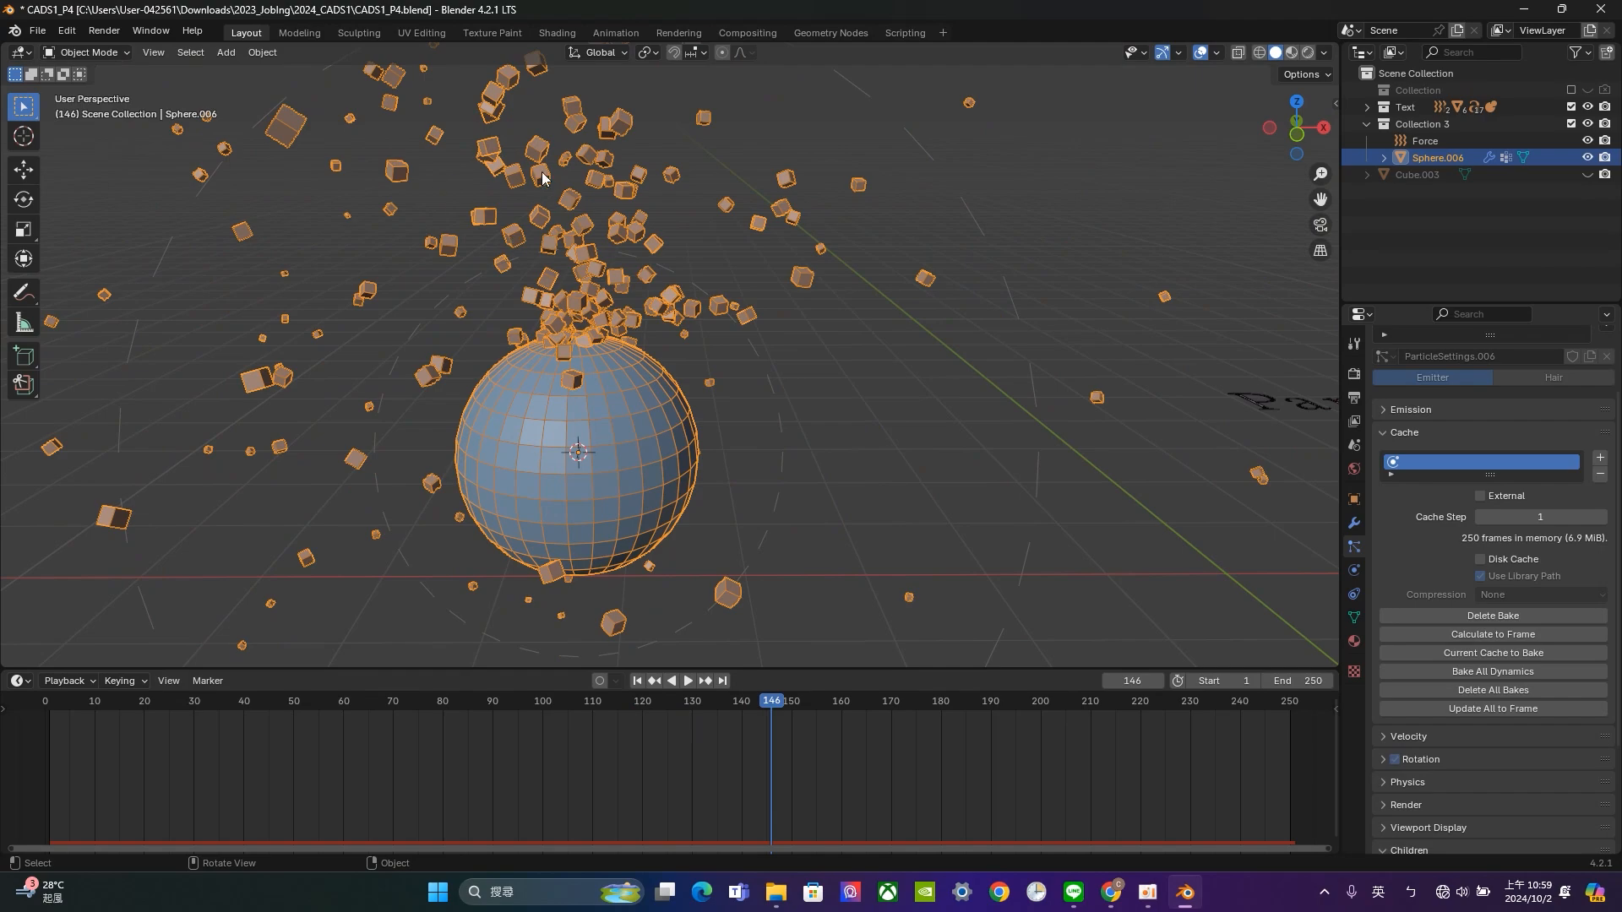
drag(767, 705, 58, 737)
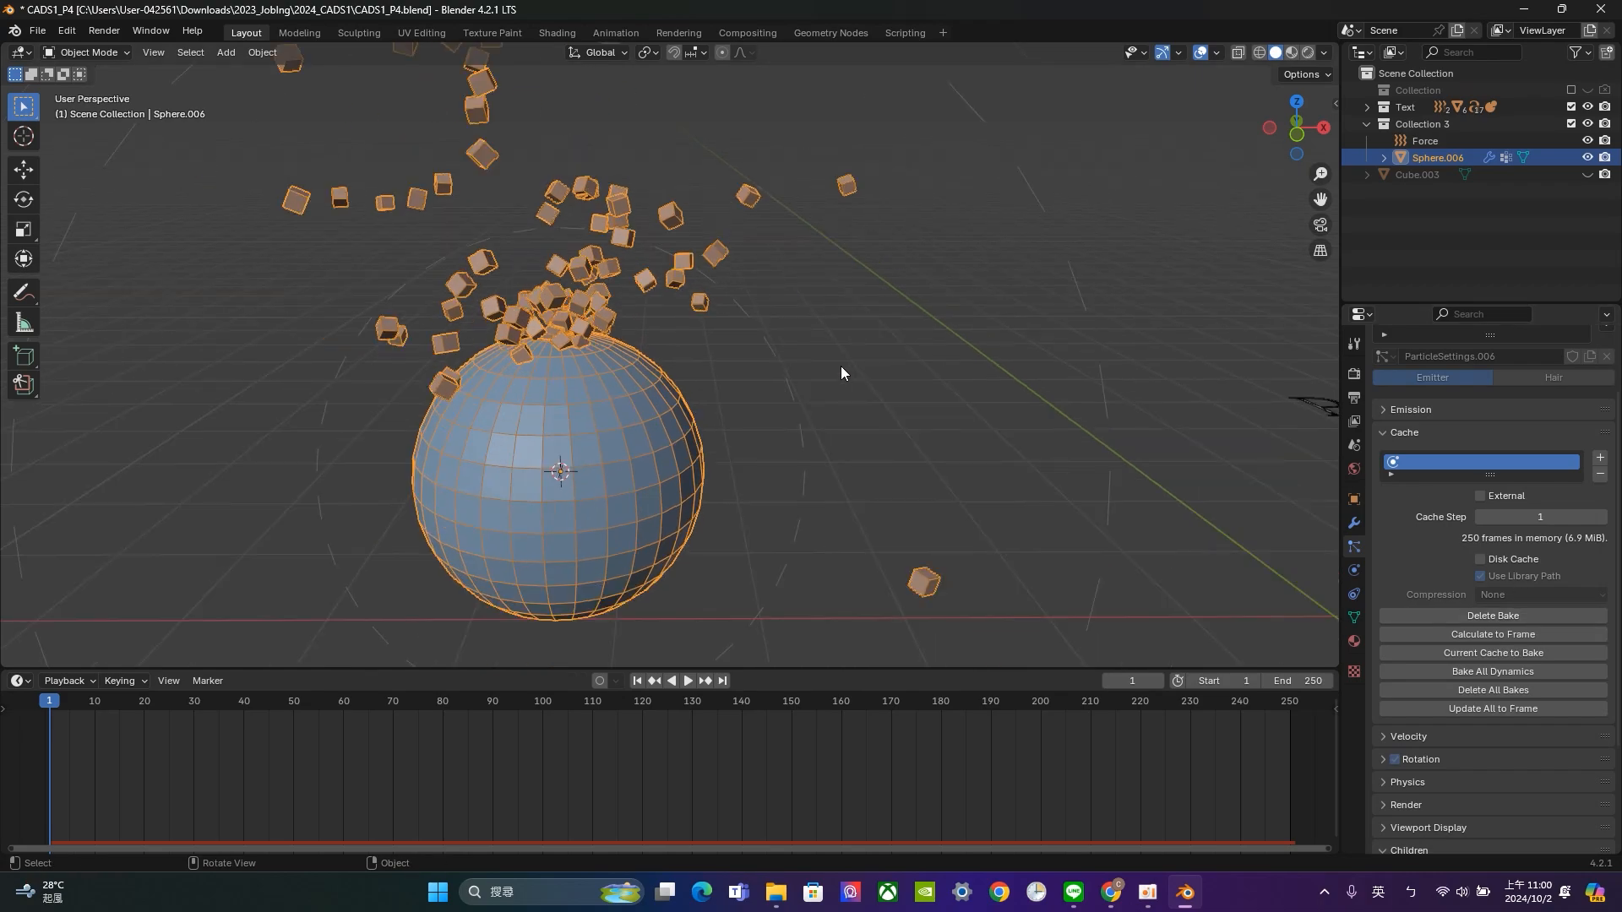
Select the force field around the sphere and open the list of force types in its Physics settings.
scroll(841, 367, down, 5)
middle_drag(843, 368, 779, 434)
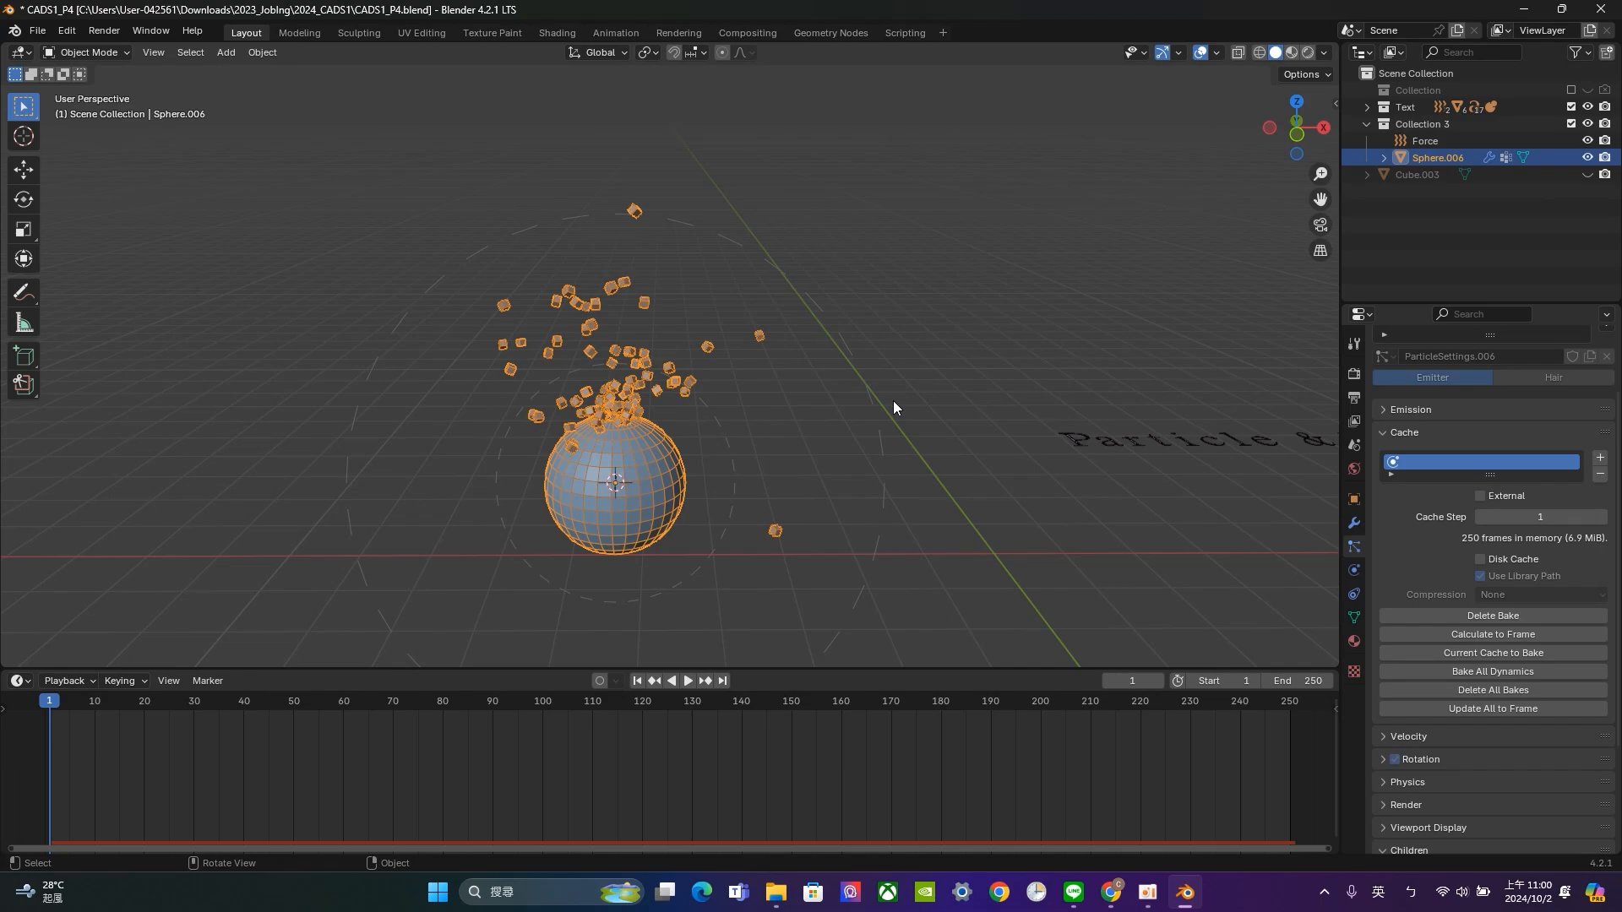
click(729, 440)
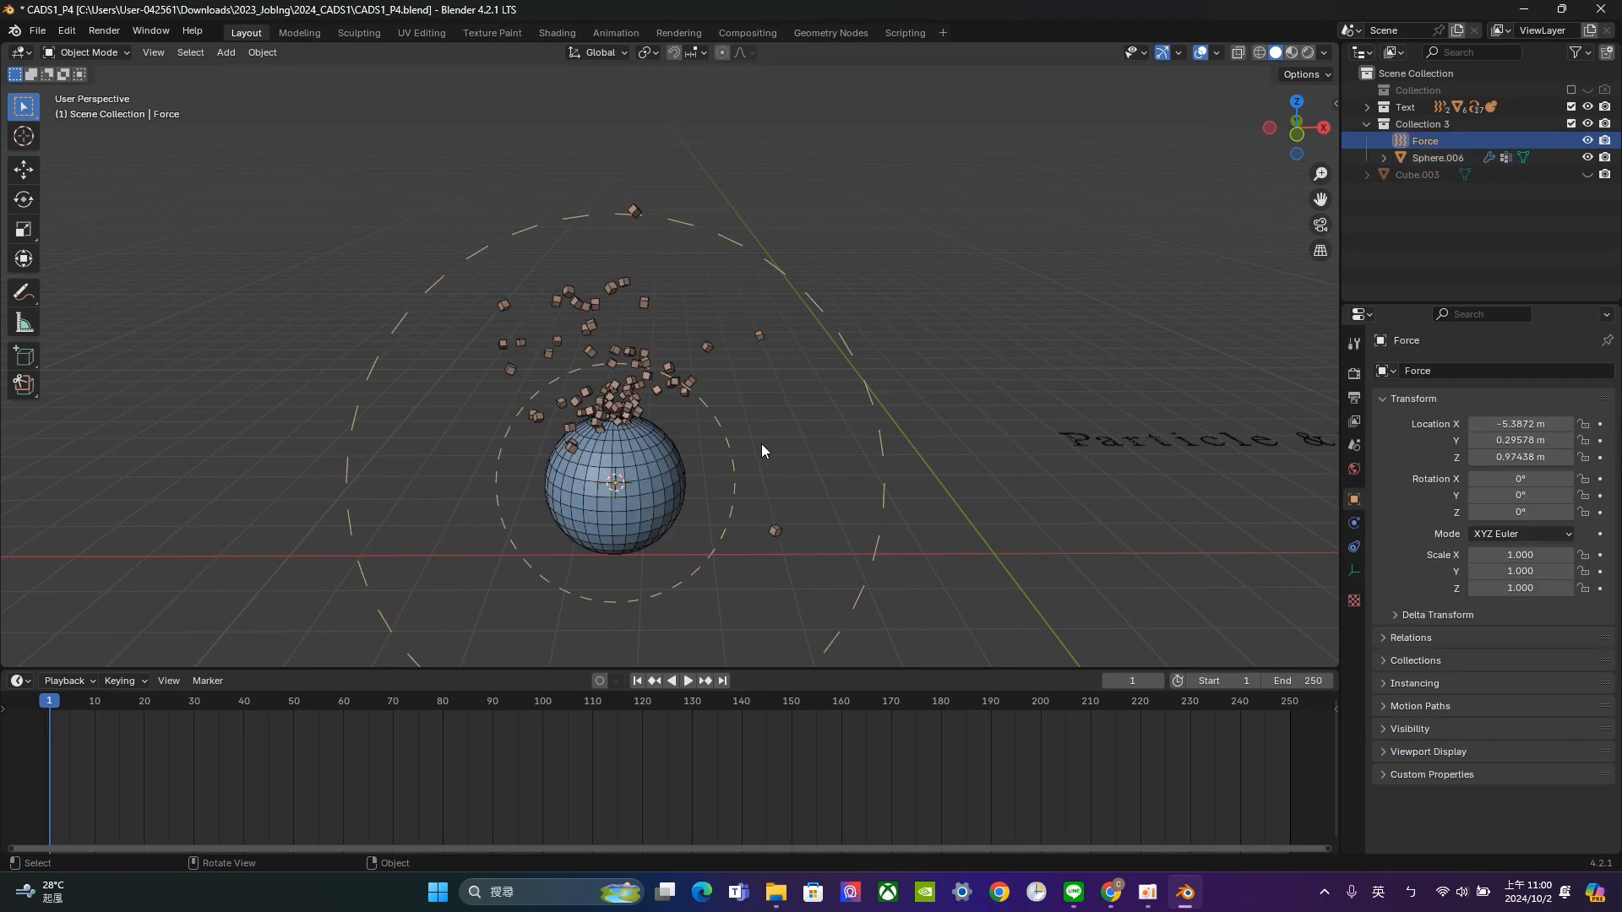
click(1356, 523)
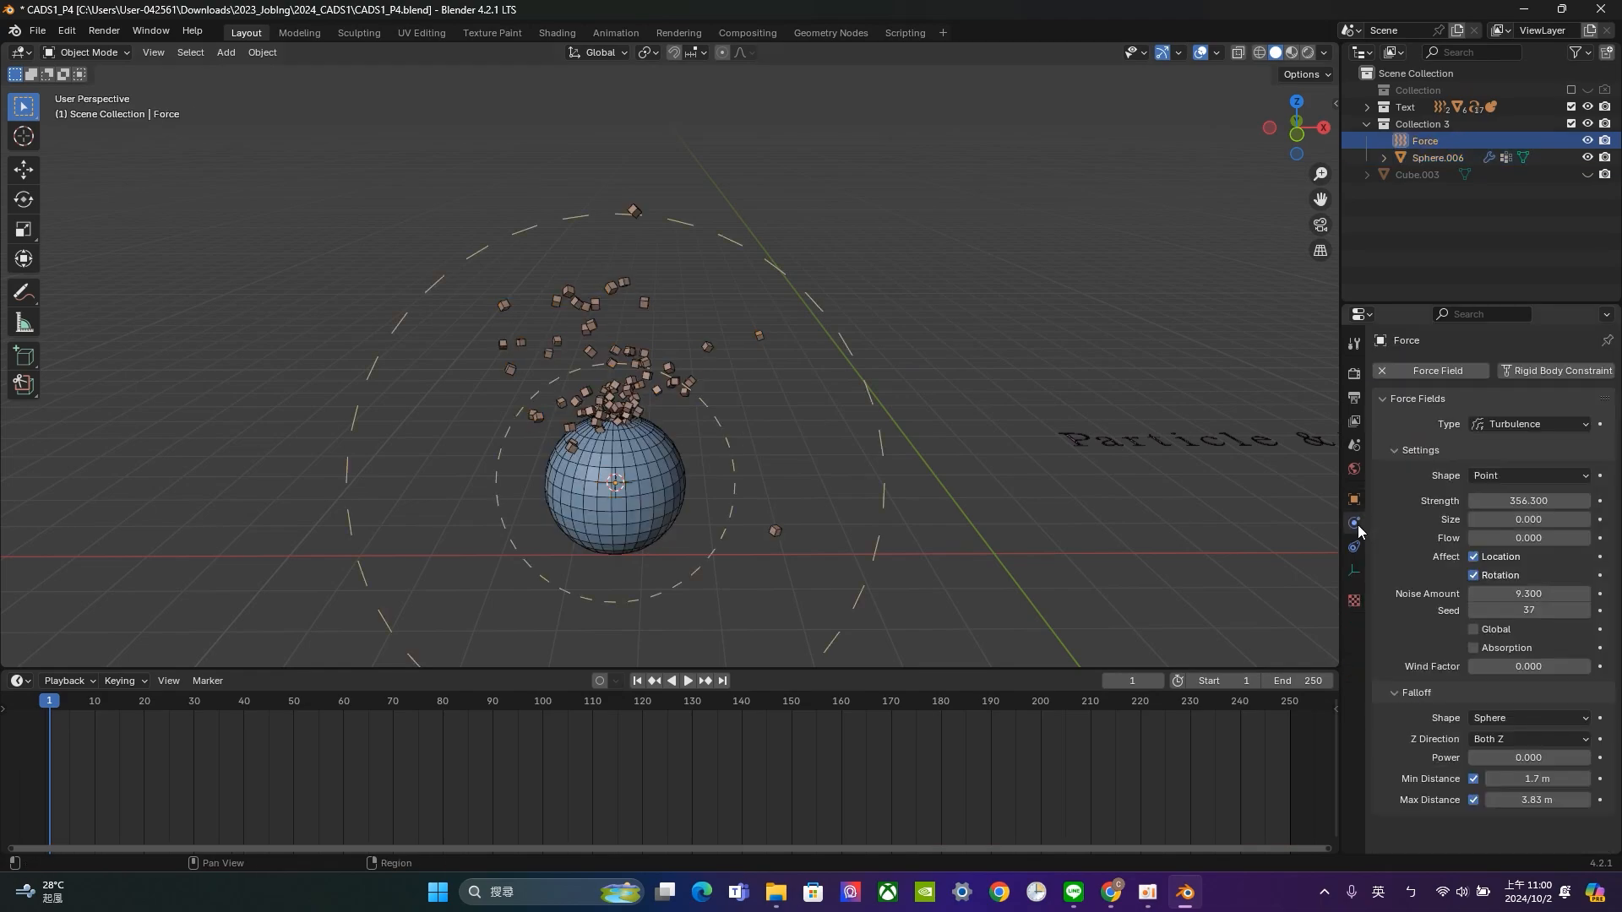
click(1533, 425)
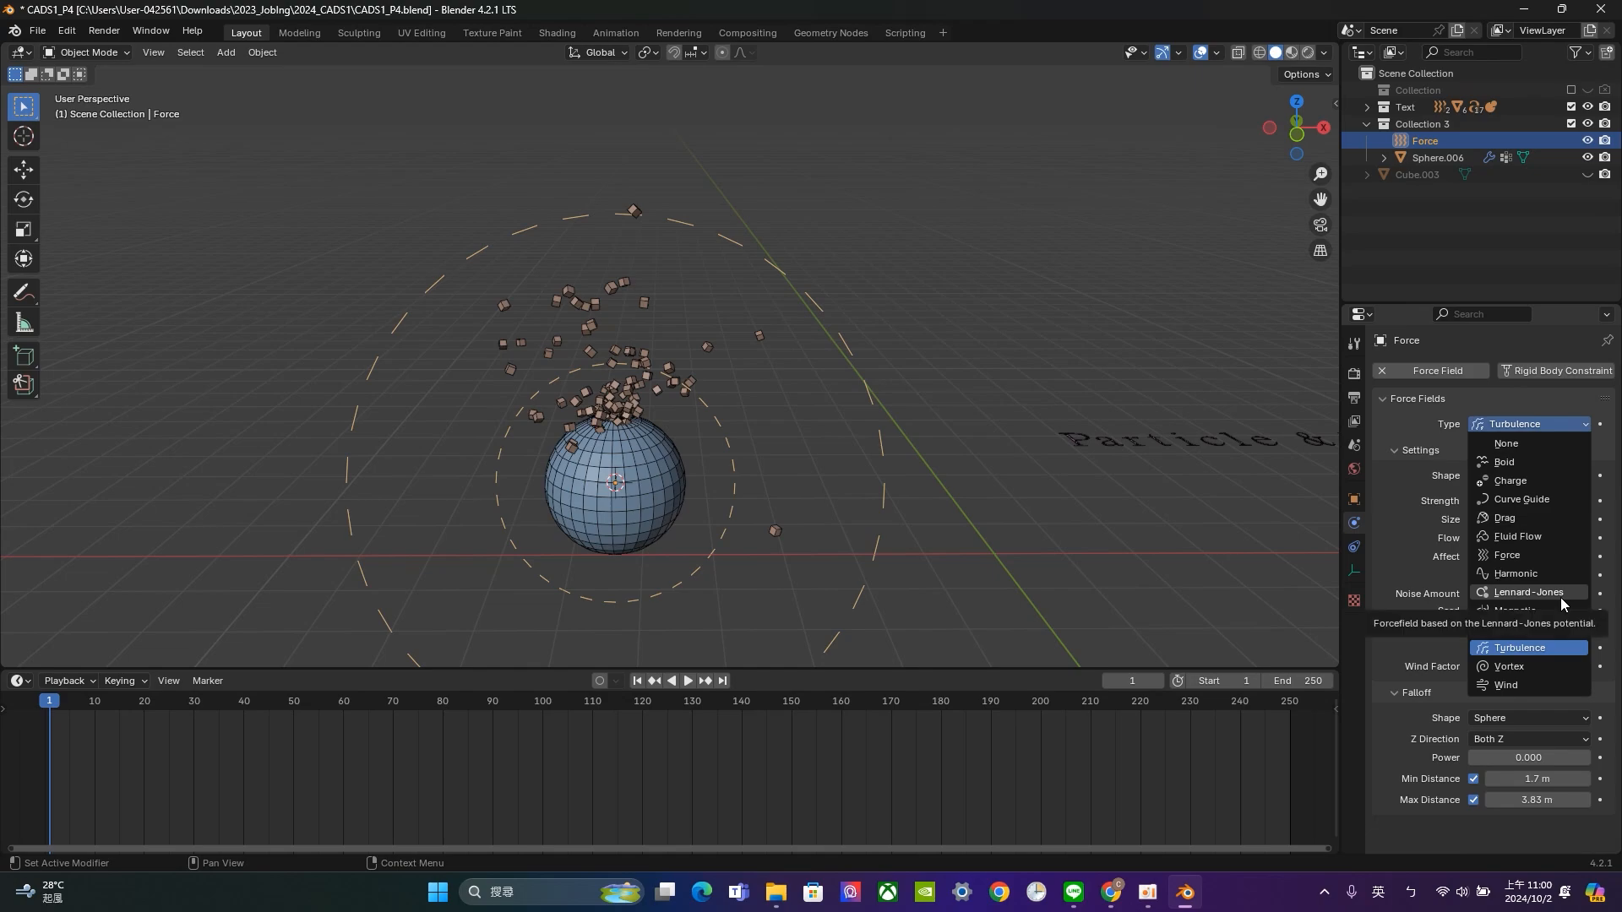